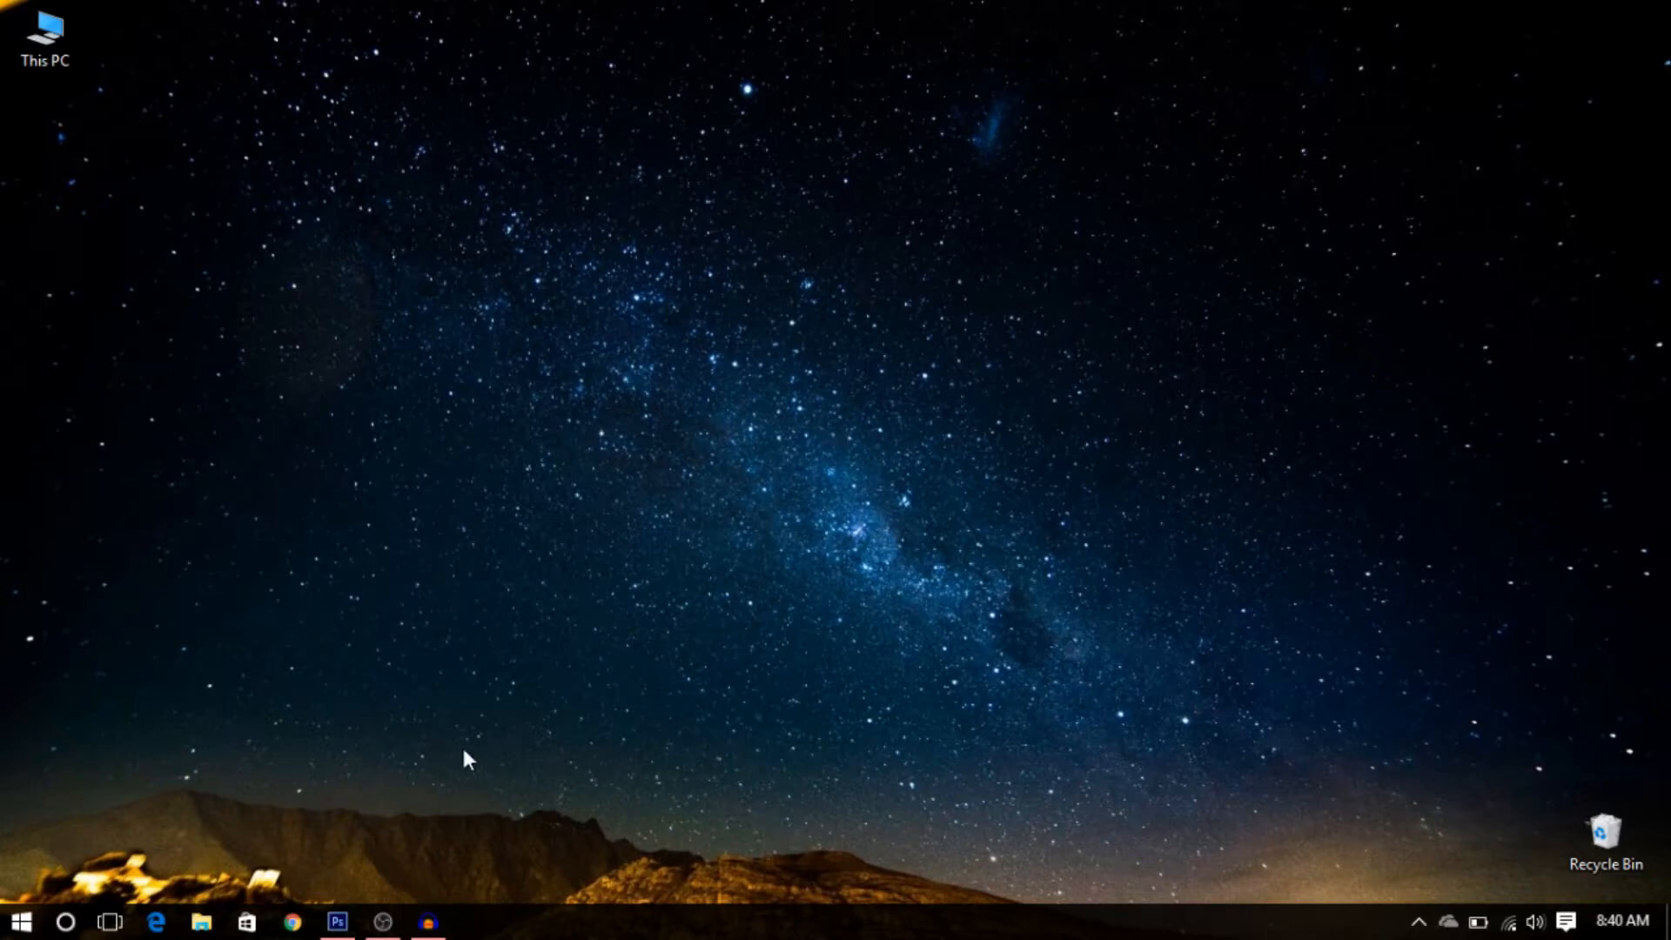
# - Switch to Photoshop and turn on the visibility of the Insanity (Close) layer in the open document
pyautogui.click(332, 931)
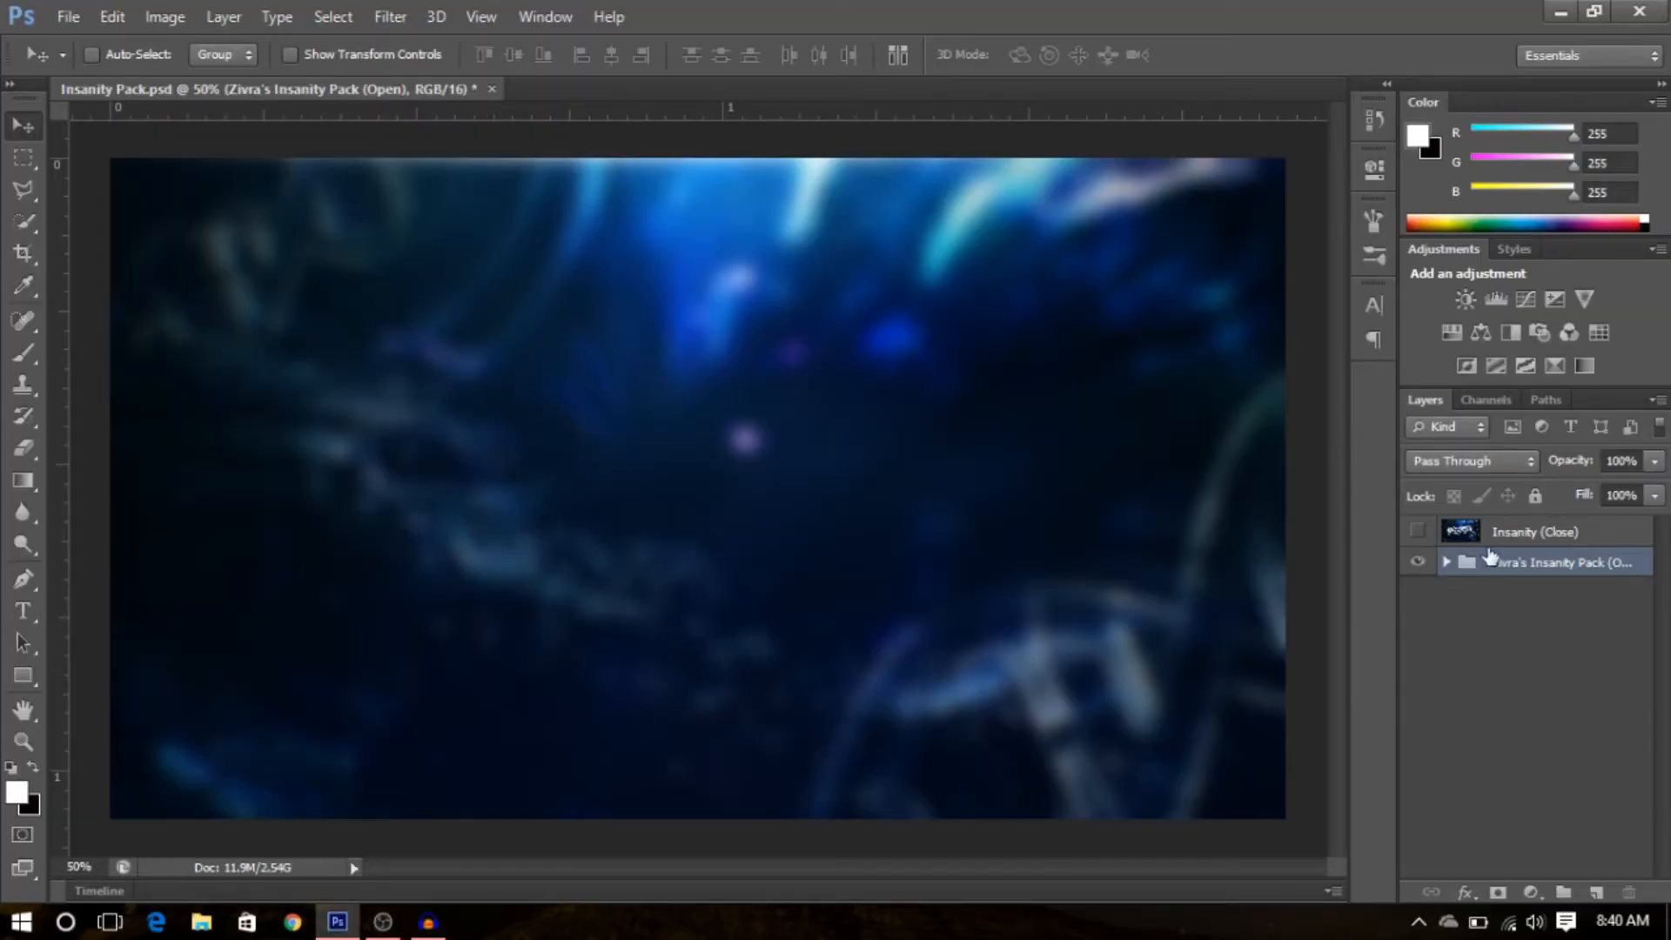
pyautogui.click(1414, 533)
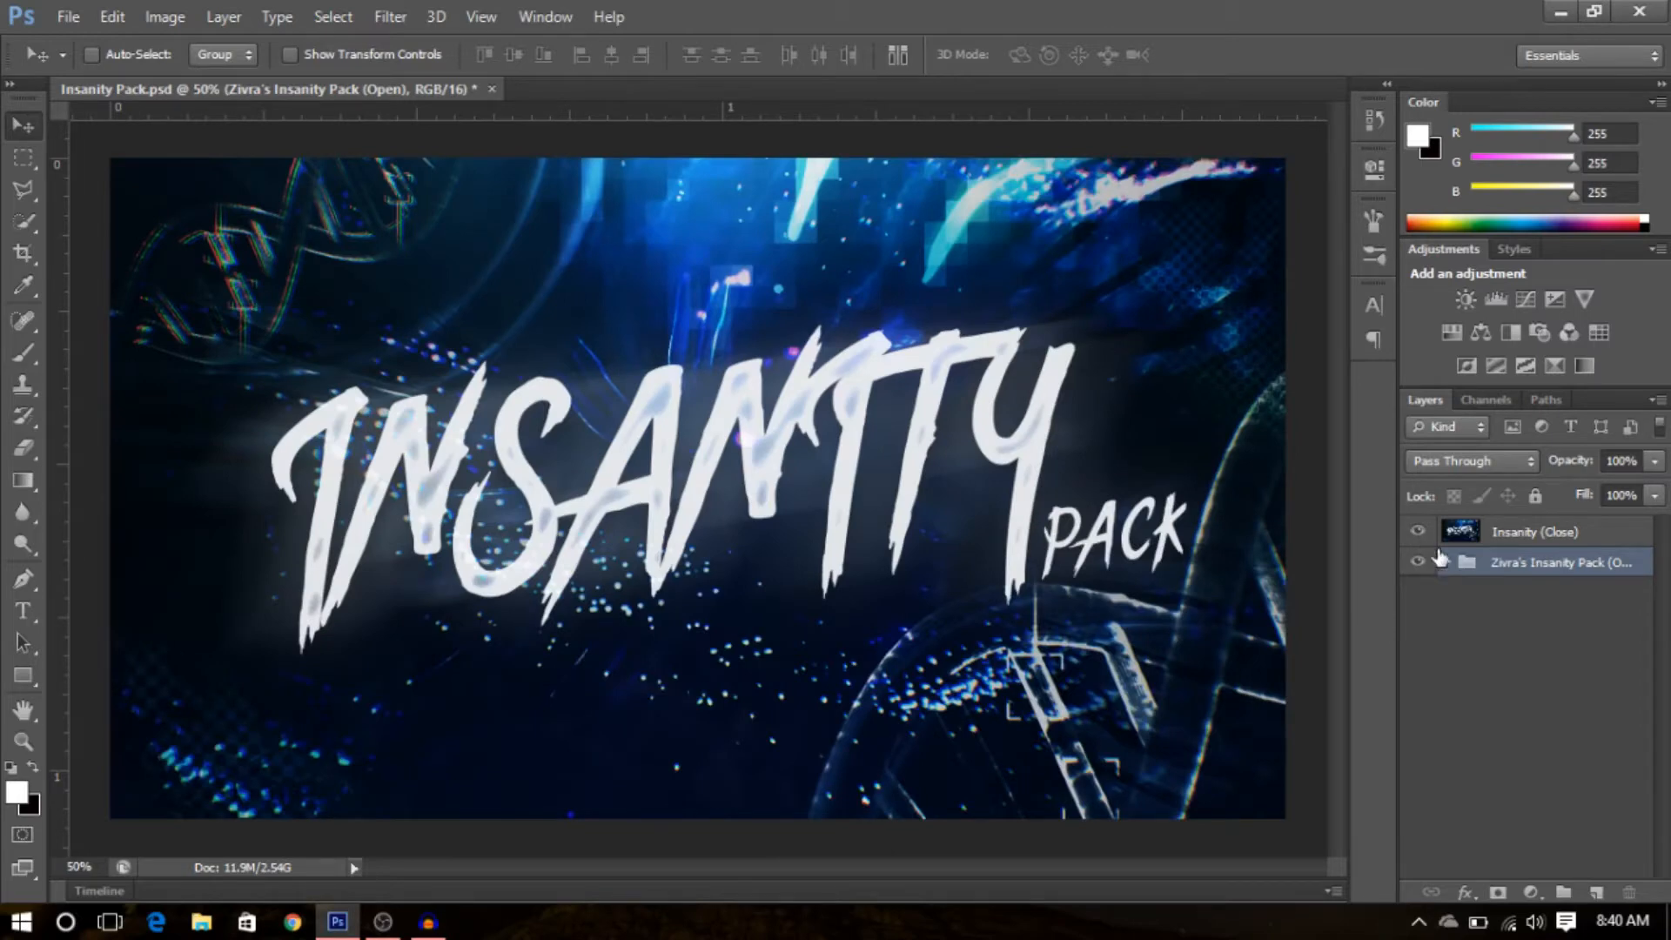
pyautogui.click(1484, 623)
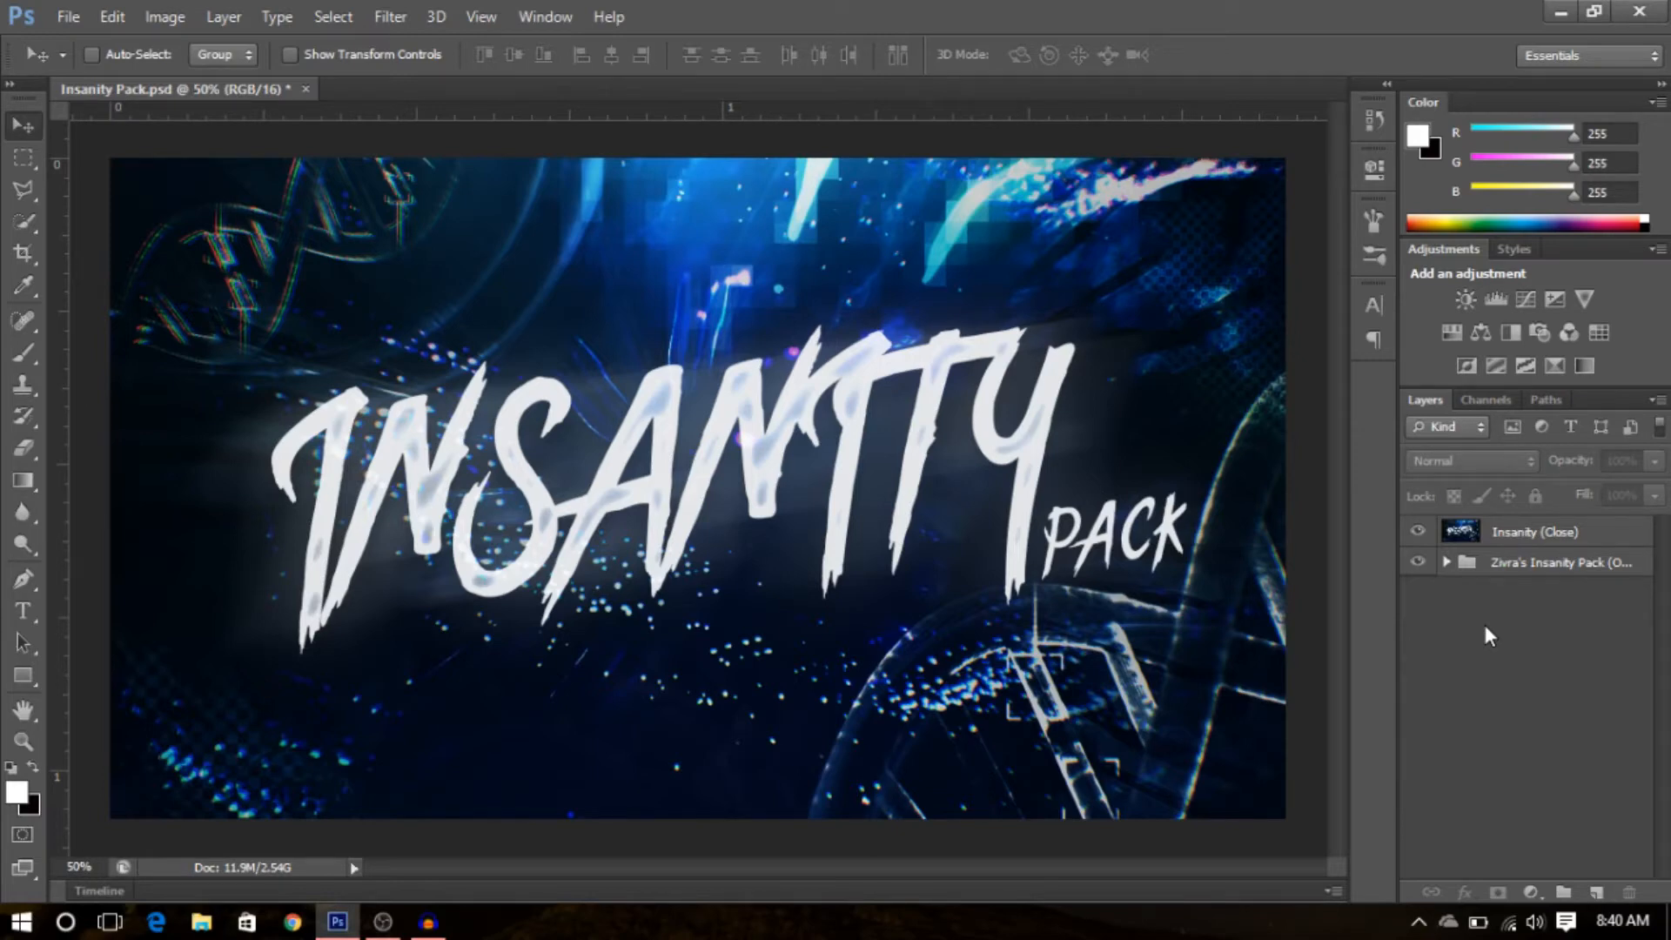
# - Create a new 2560 × 1440 pixel, 72 pixels/inch document named Flat Earth
pyautogui.click(68, 17)
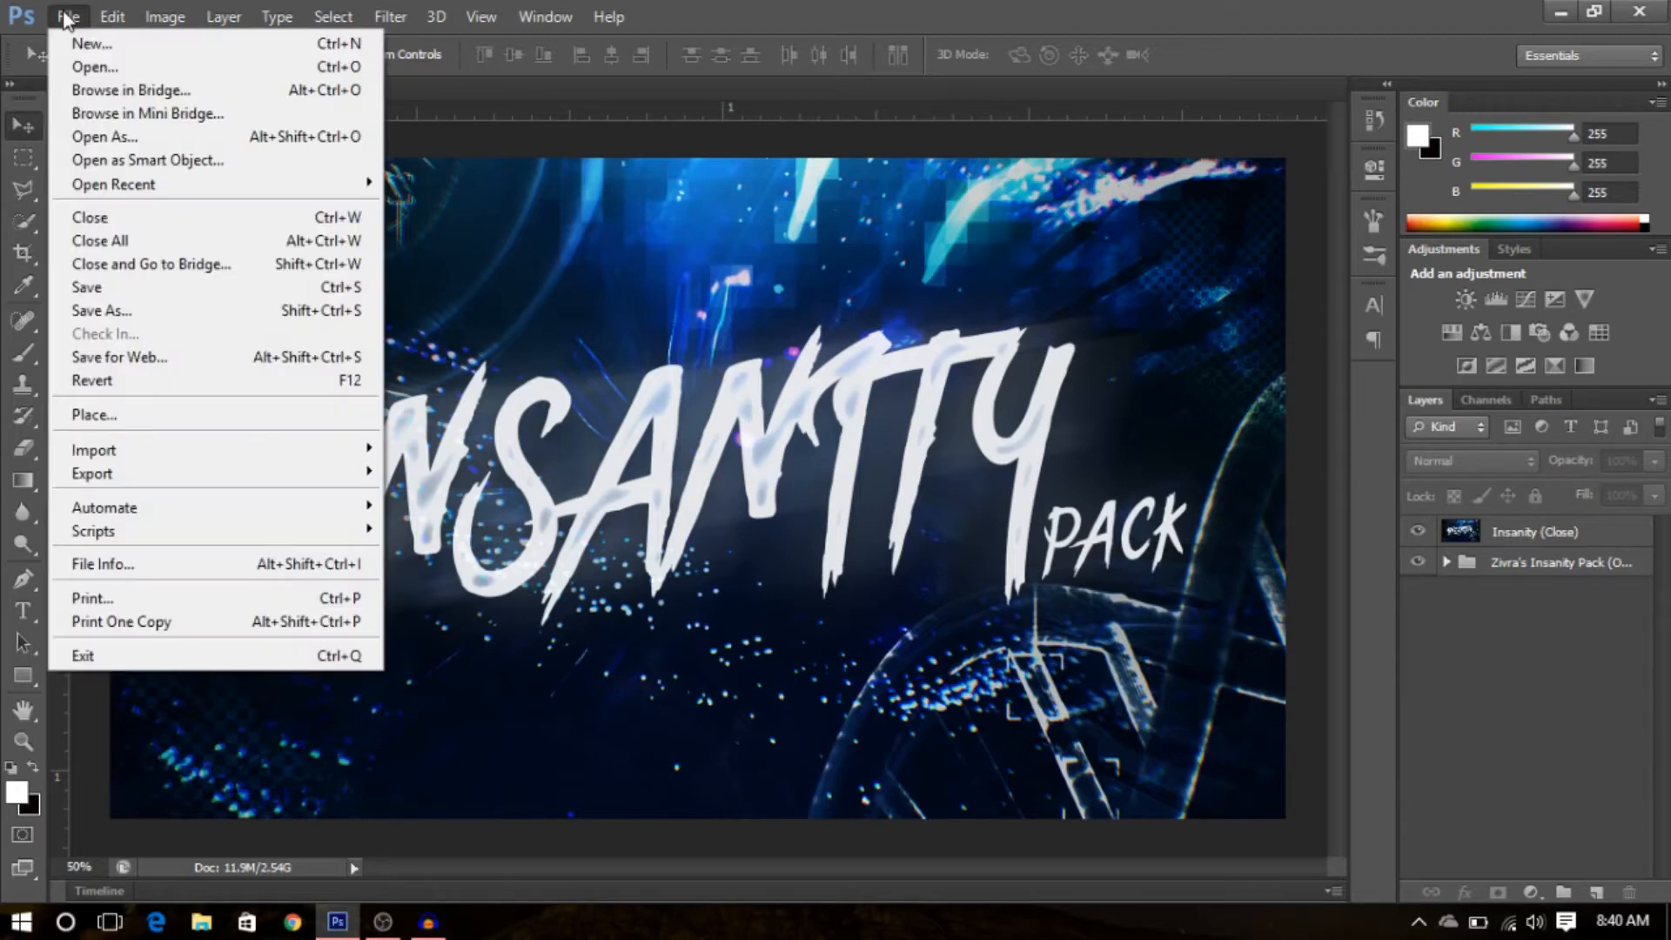
pyautogui.click(86, 45)
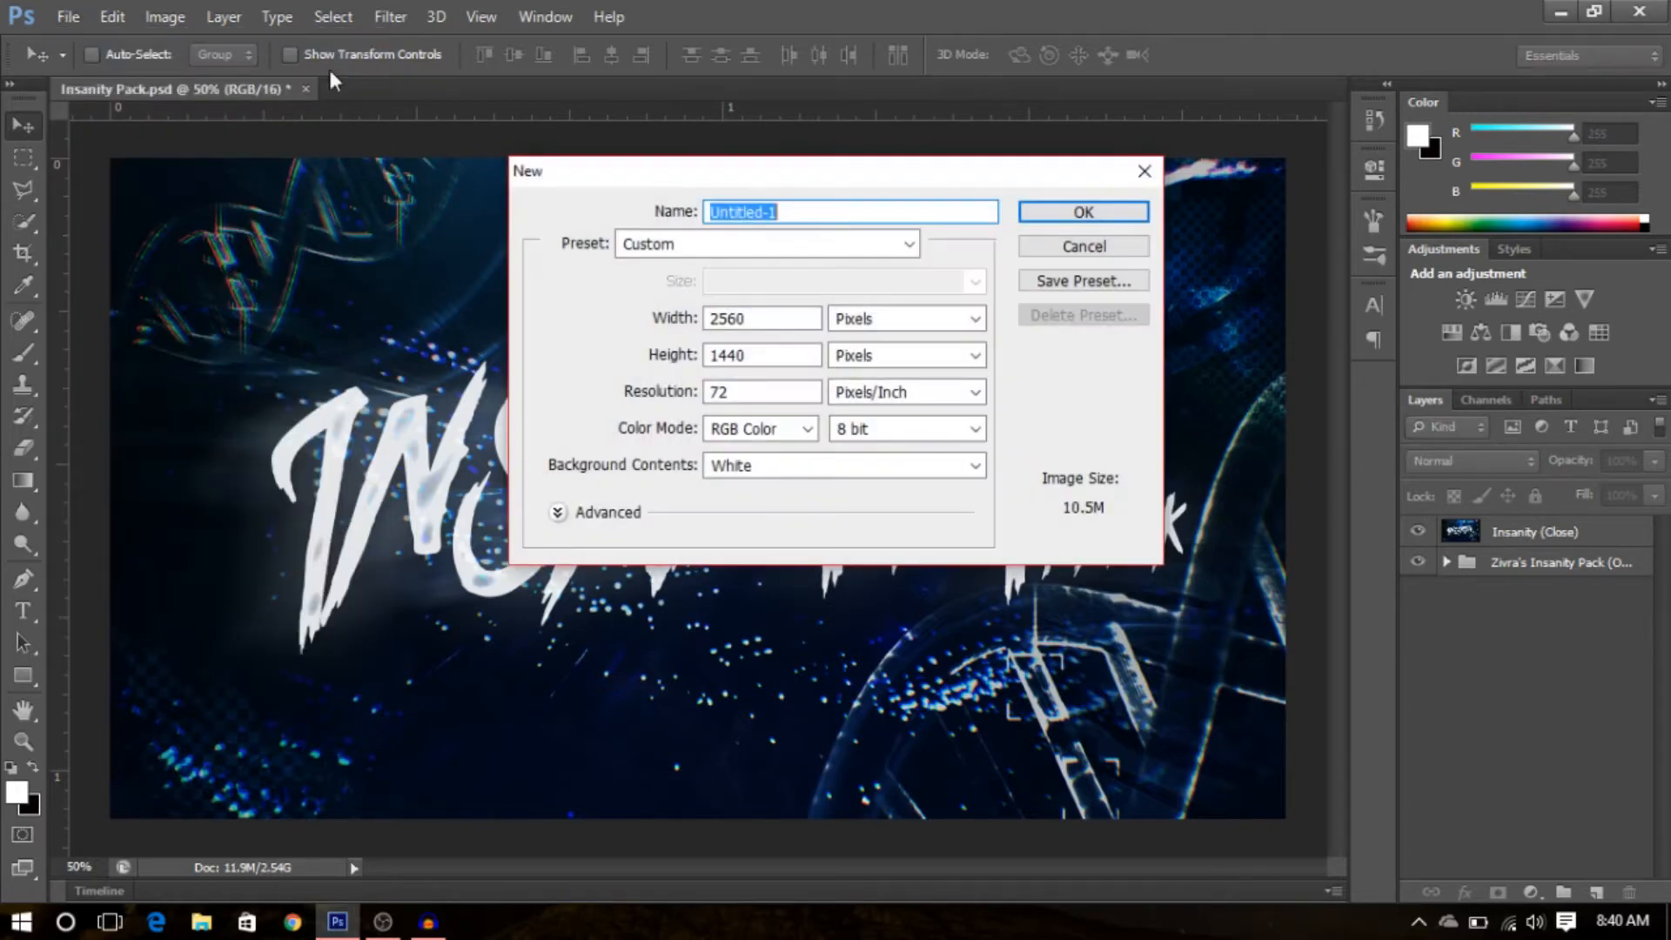
pyautogui.write('Flat Earth')
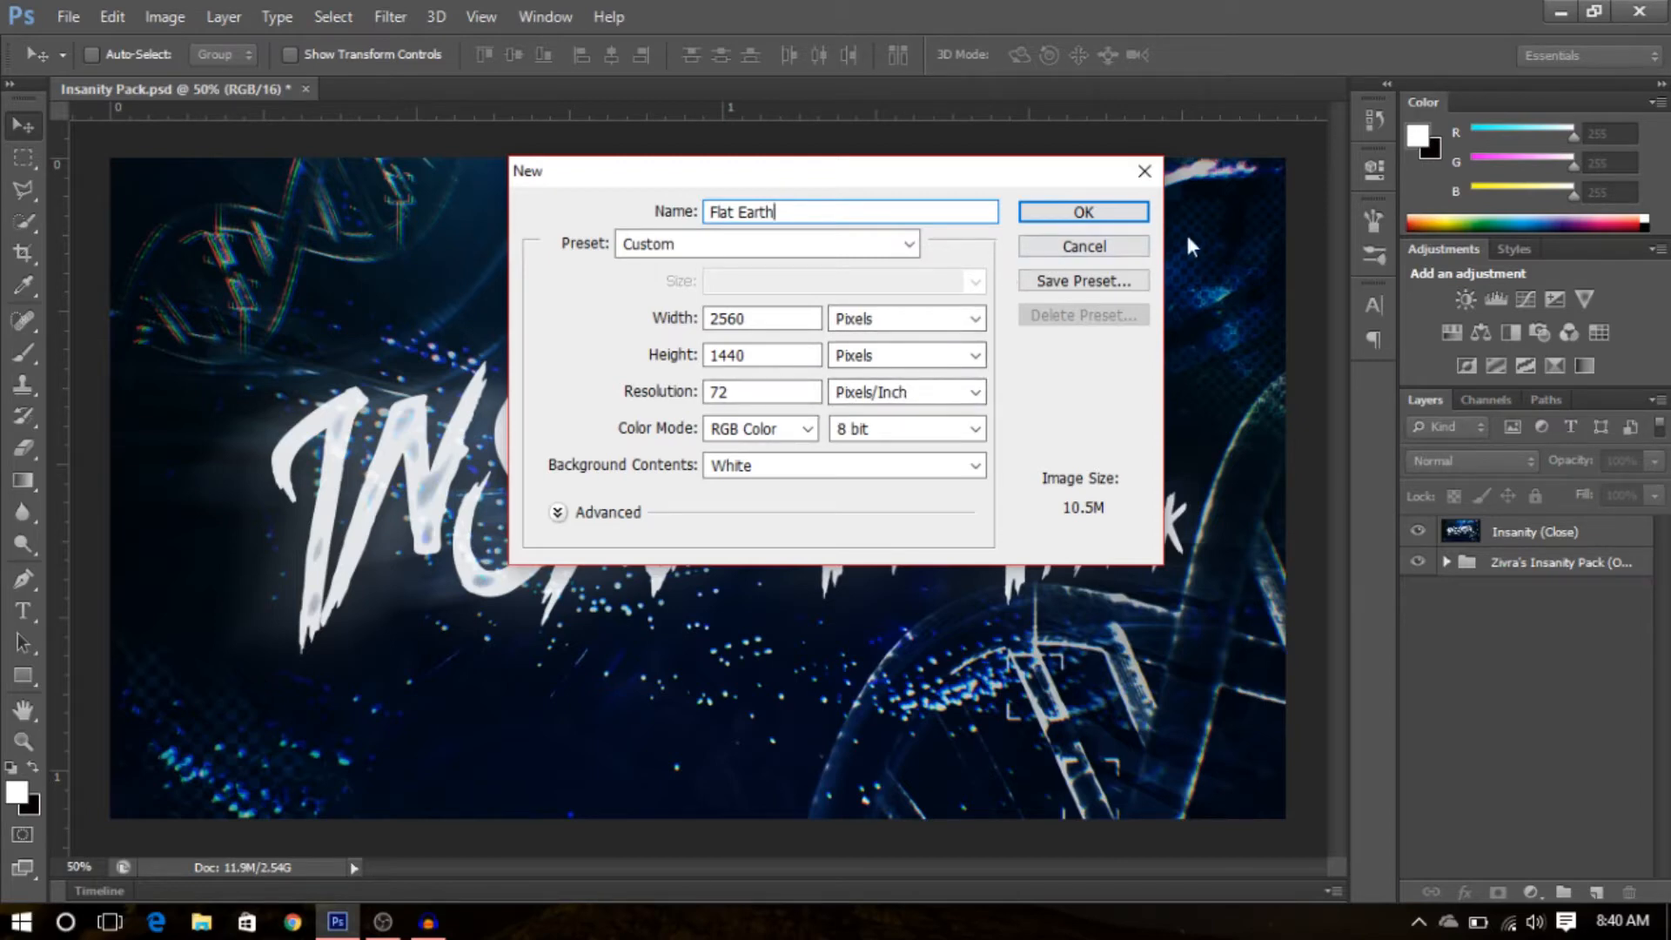
pyautogui.click(1130, 213)
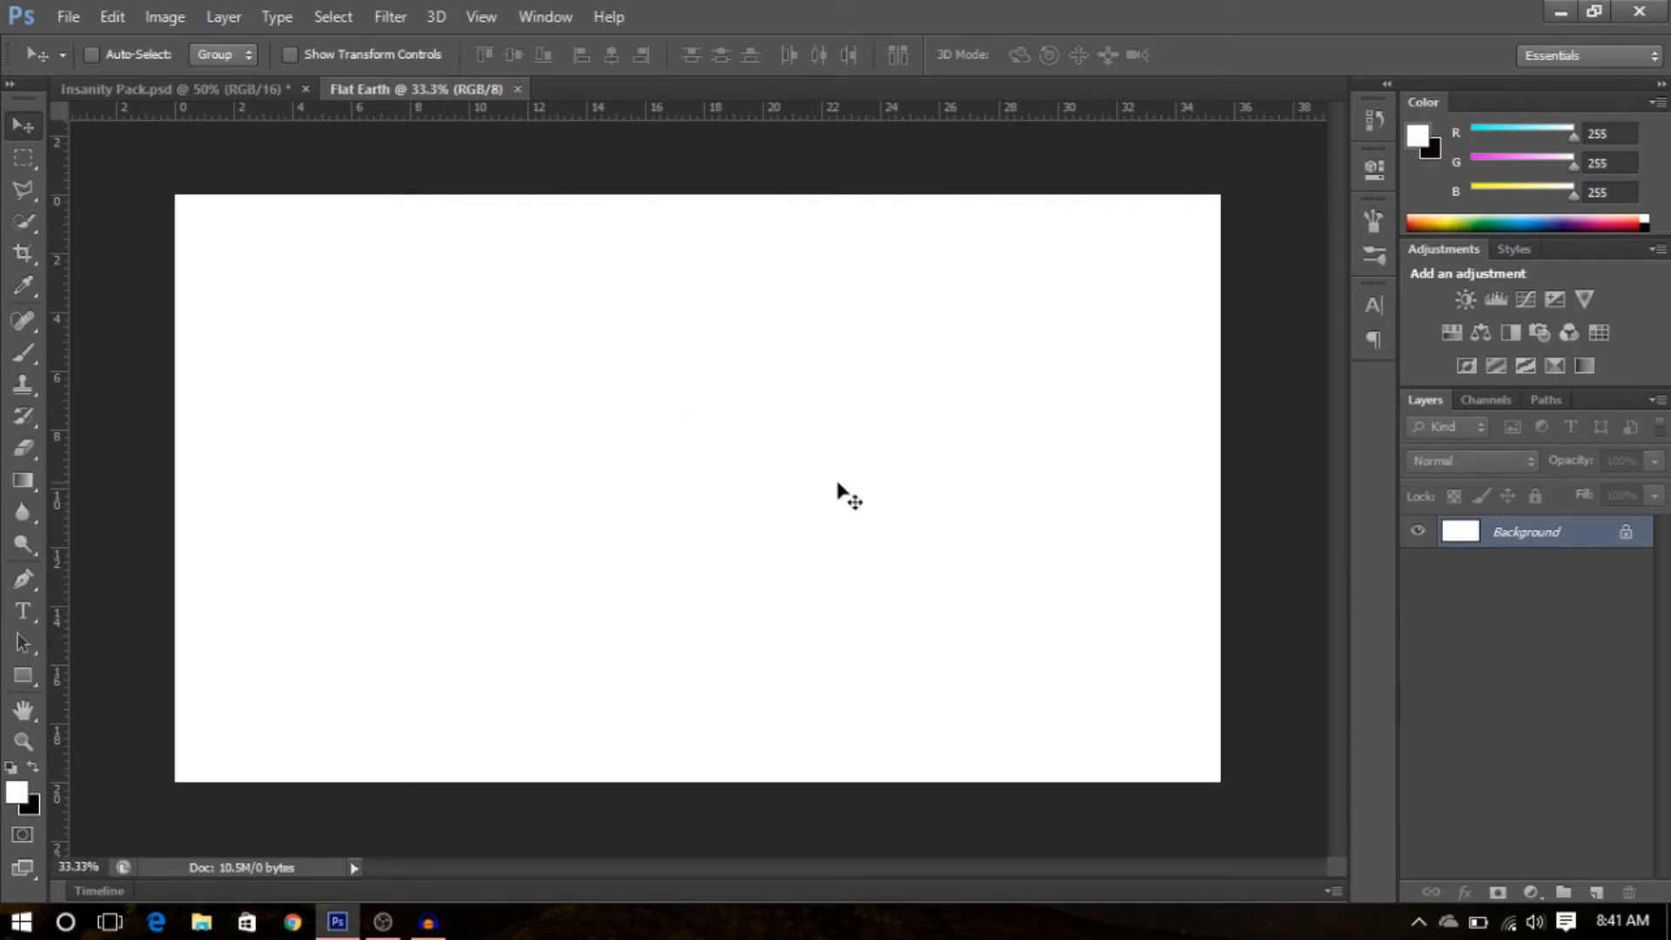
# - Place the Channel-Art-Template-Fireworks image into the new document
pyautogui.click(68, 19)
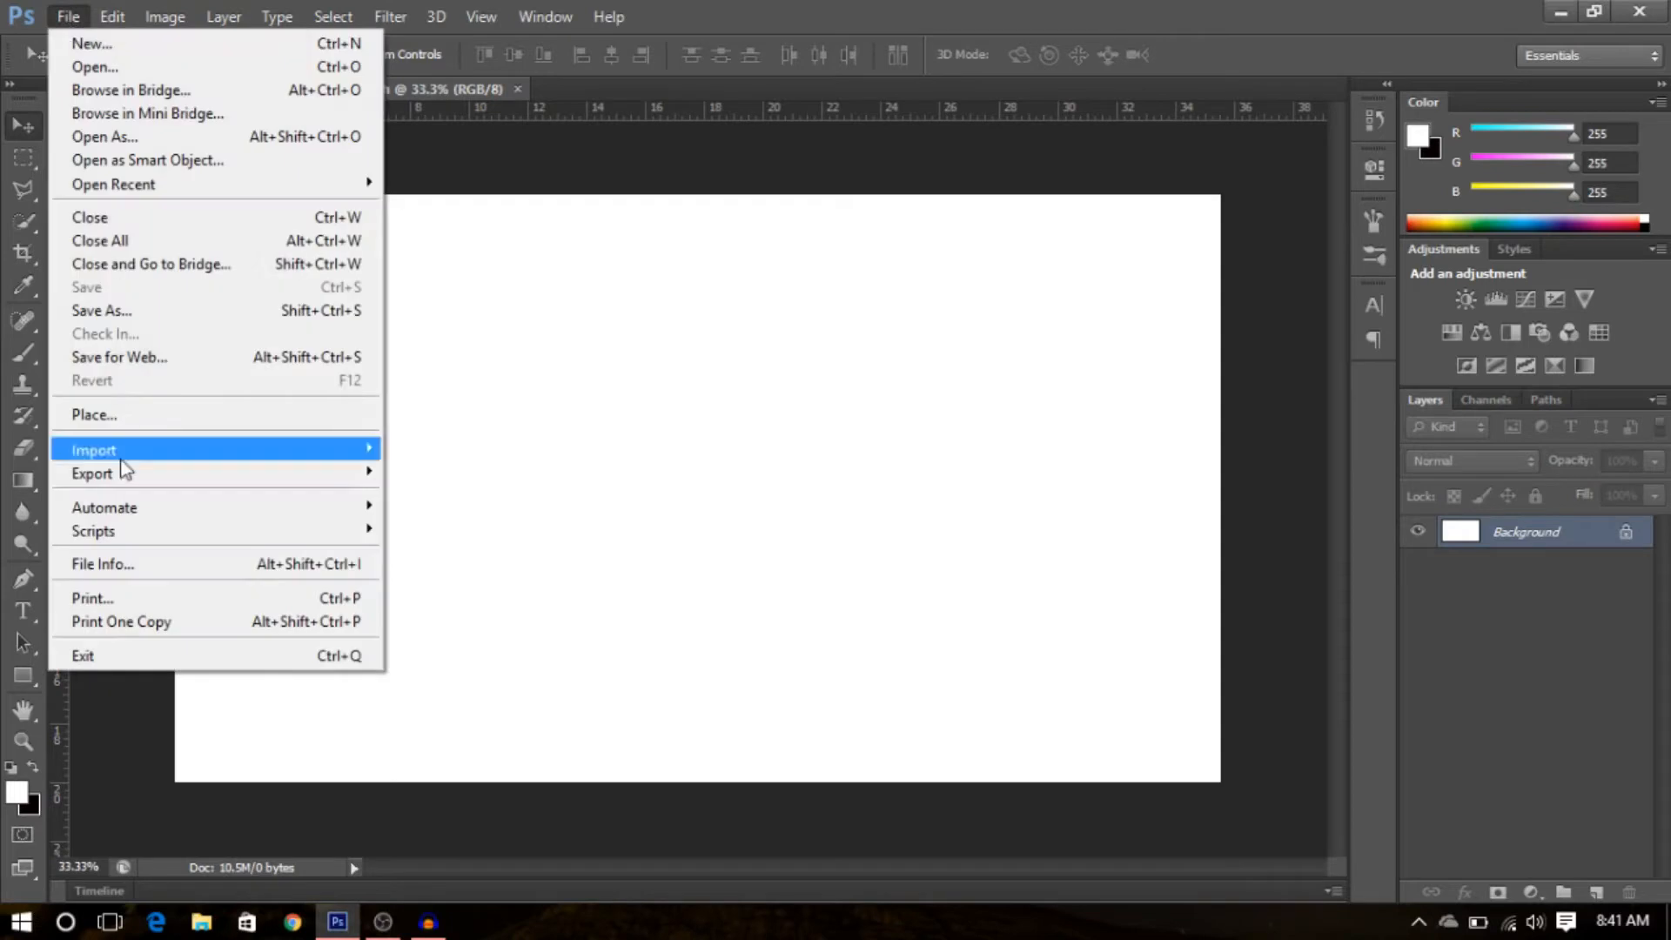
pyautogui.click(115, 418)
pyautogui.doubleClick(786, 484)
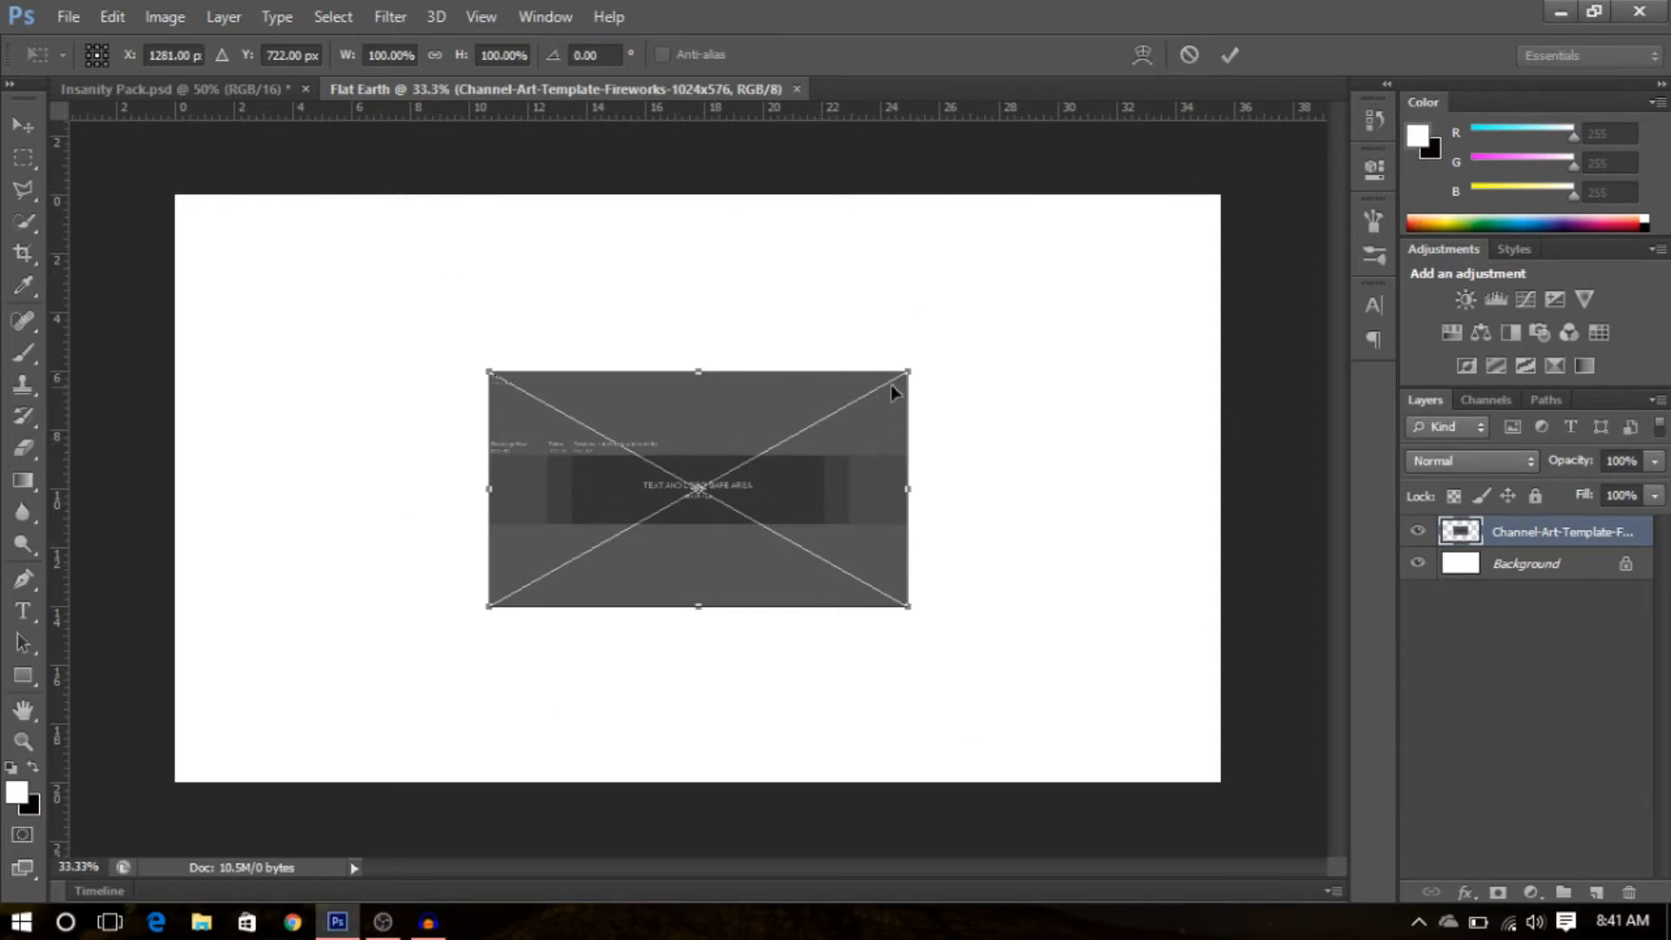
pyautogui.moveTo(912, 368); pyautogui.dragTo(827, 451)
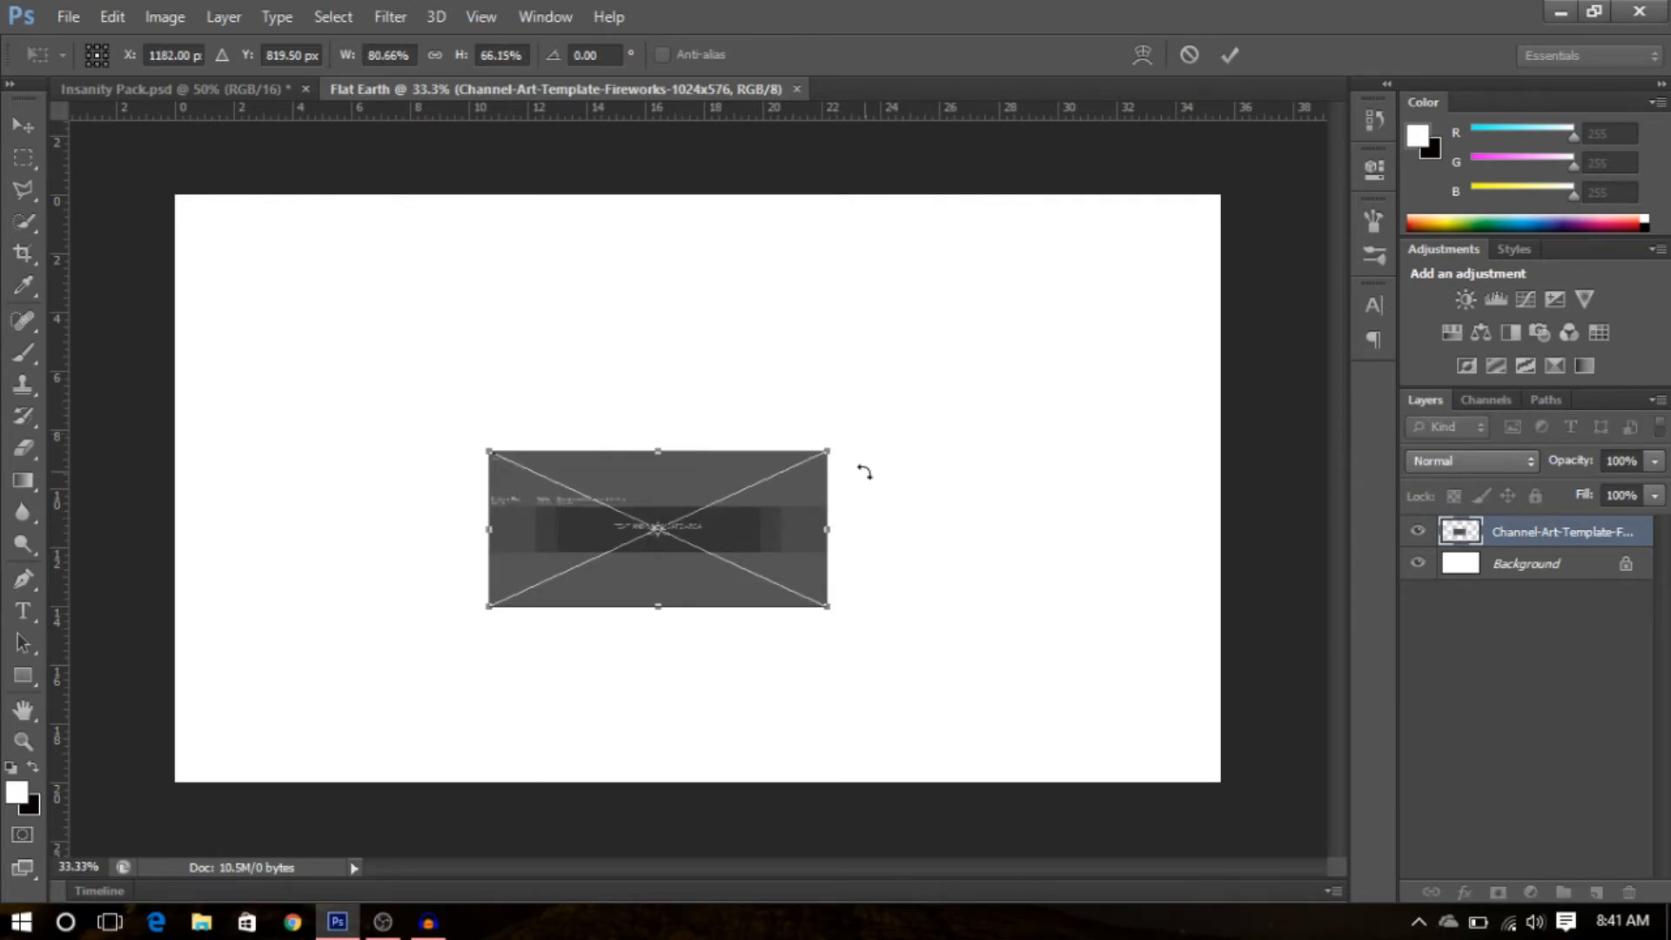
pyautogui.hotkey('ctrl', 'z')
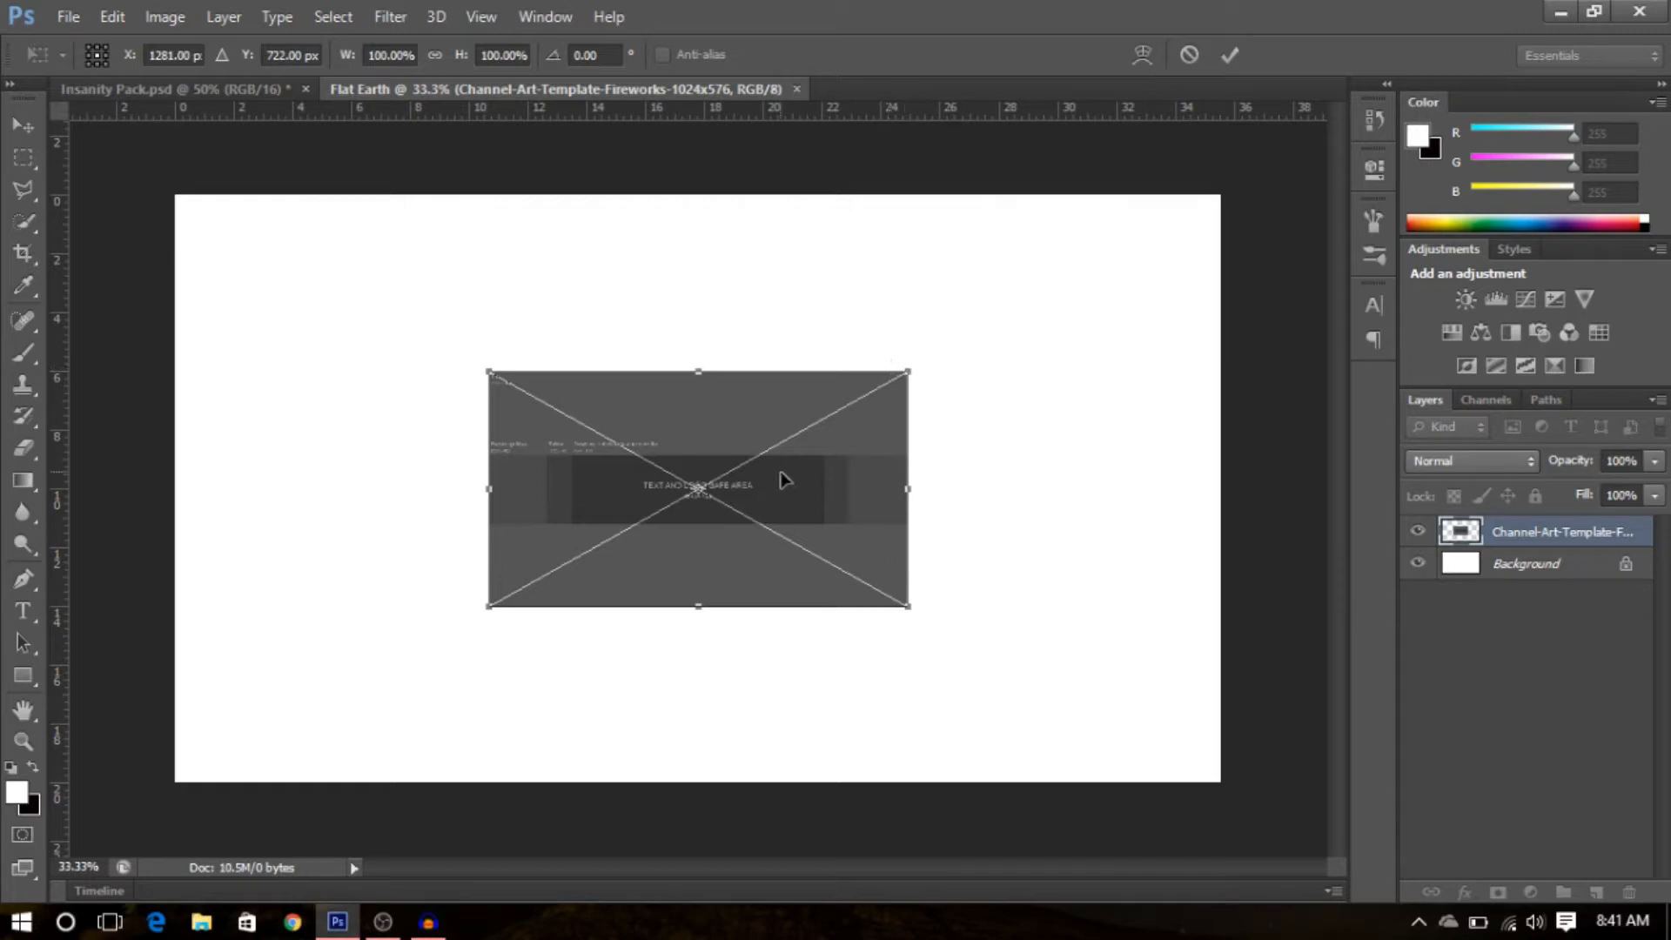
pyautogui.moveTo(911, 368); pyautogui.dragTo(1005, 307)
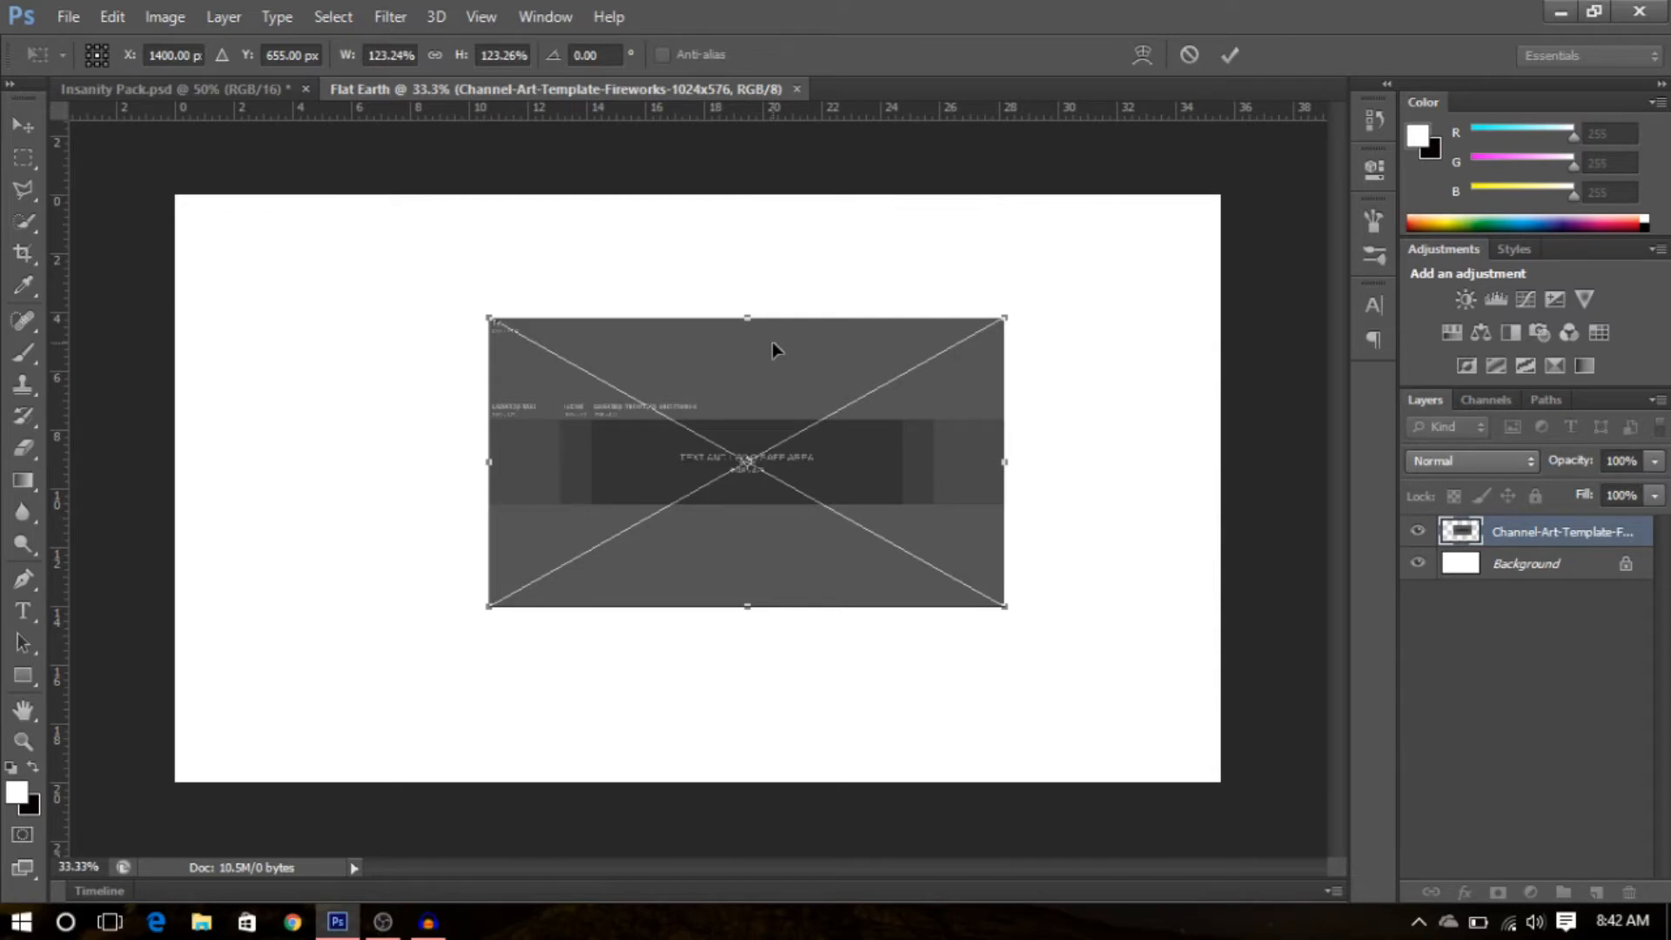
pyautogui.hotkey('ctrl', 'z')
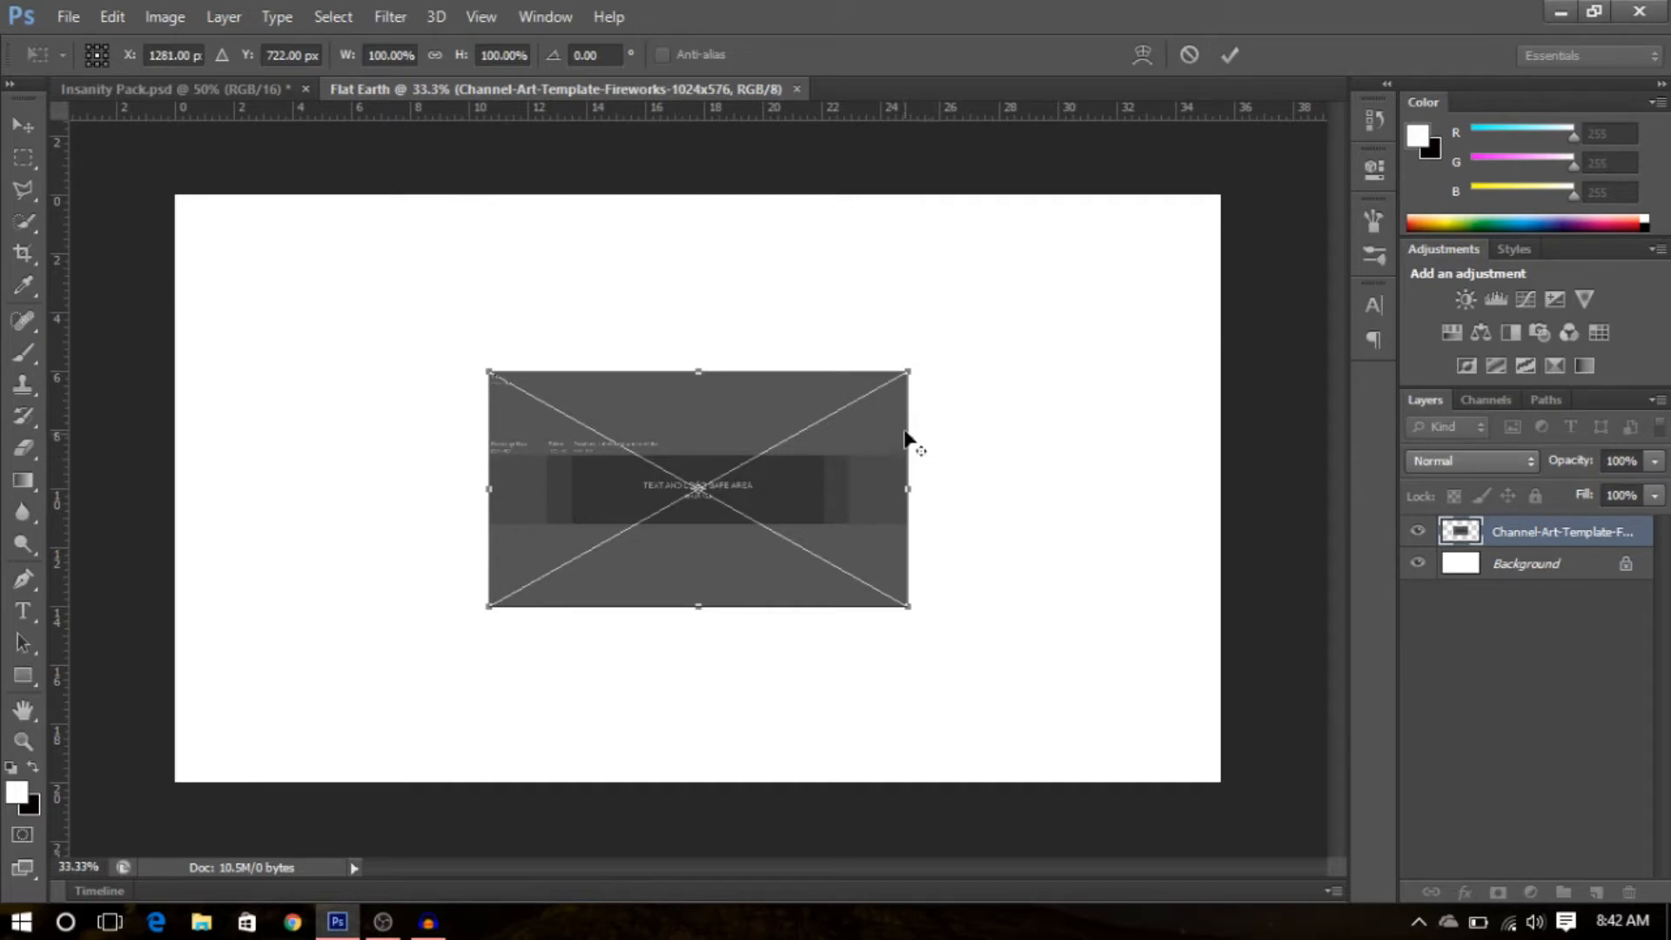
# - Scale the placed template up to fill the whole canvas and commit the transform
pyautogui.moveTo(906, 367); pyautogui.dragTo(1231, 208)
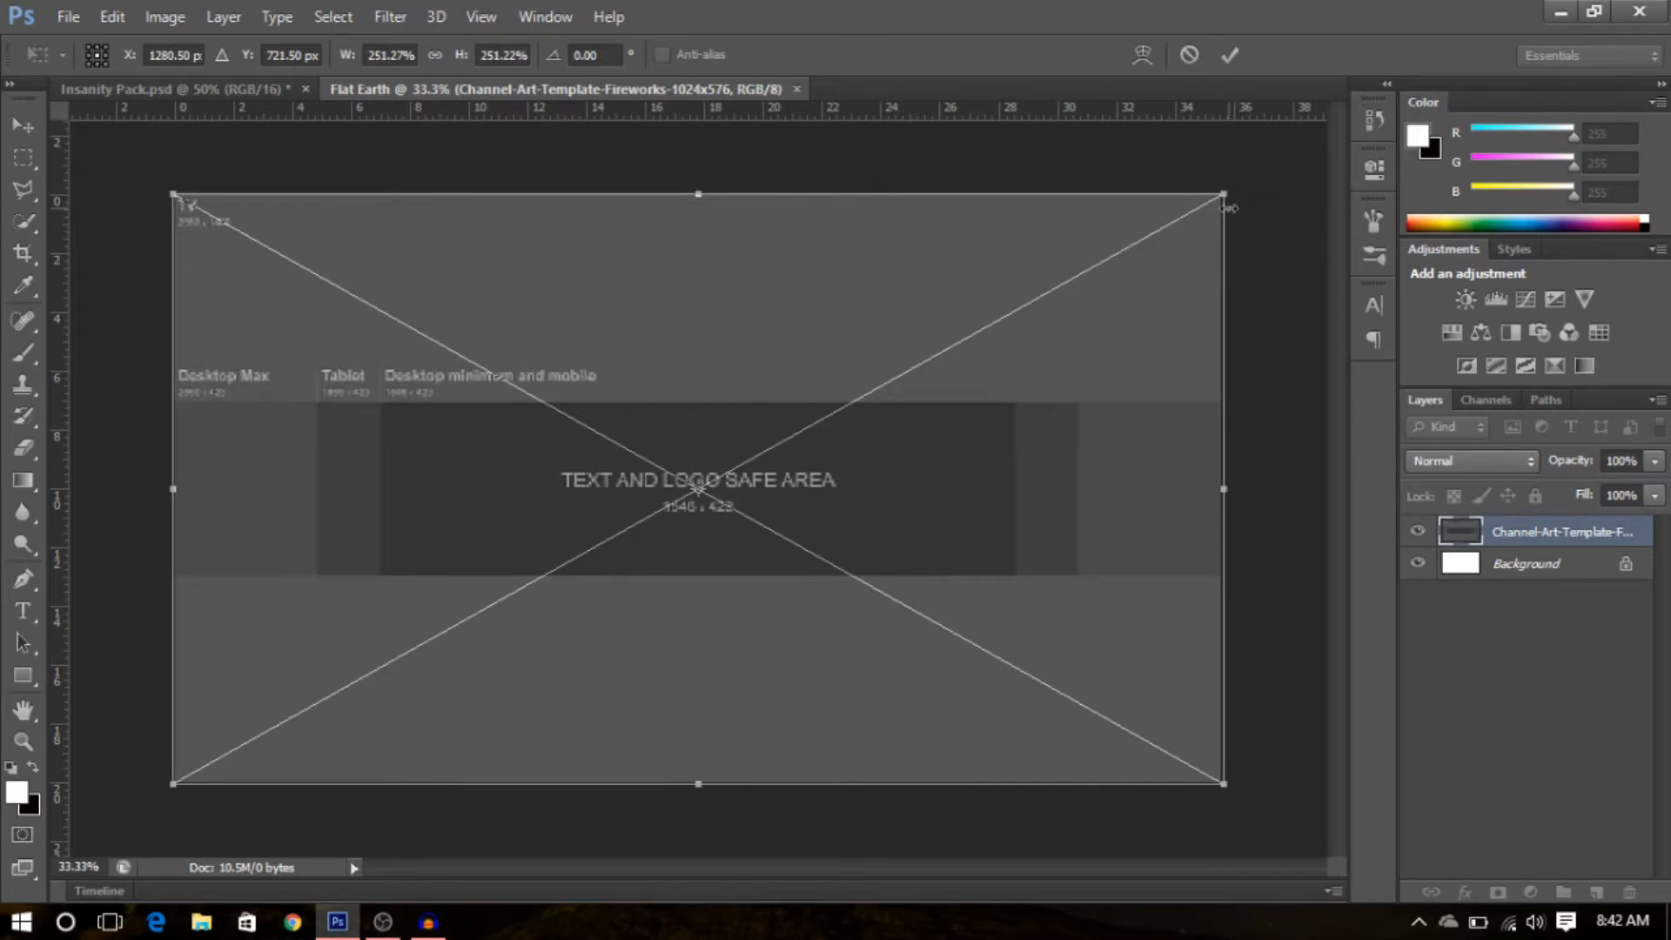
pyautogui.press('Return')
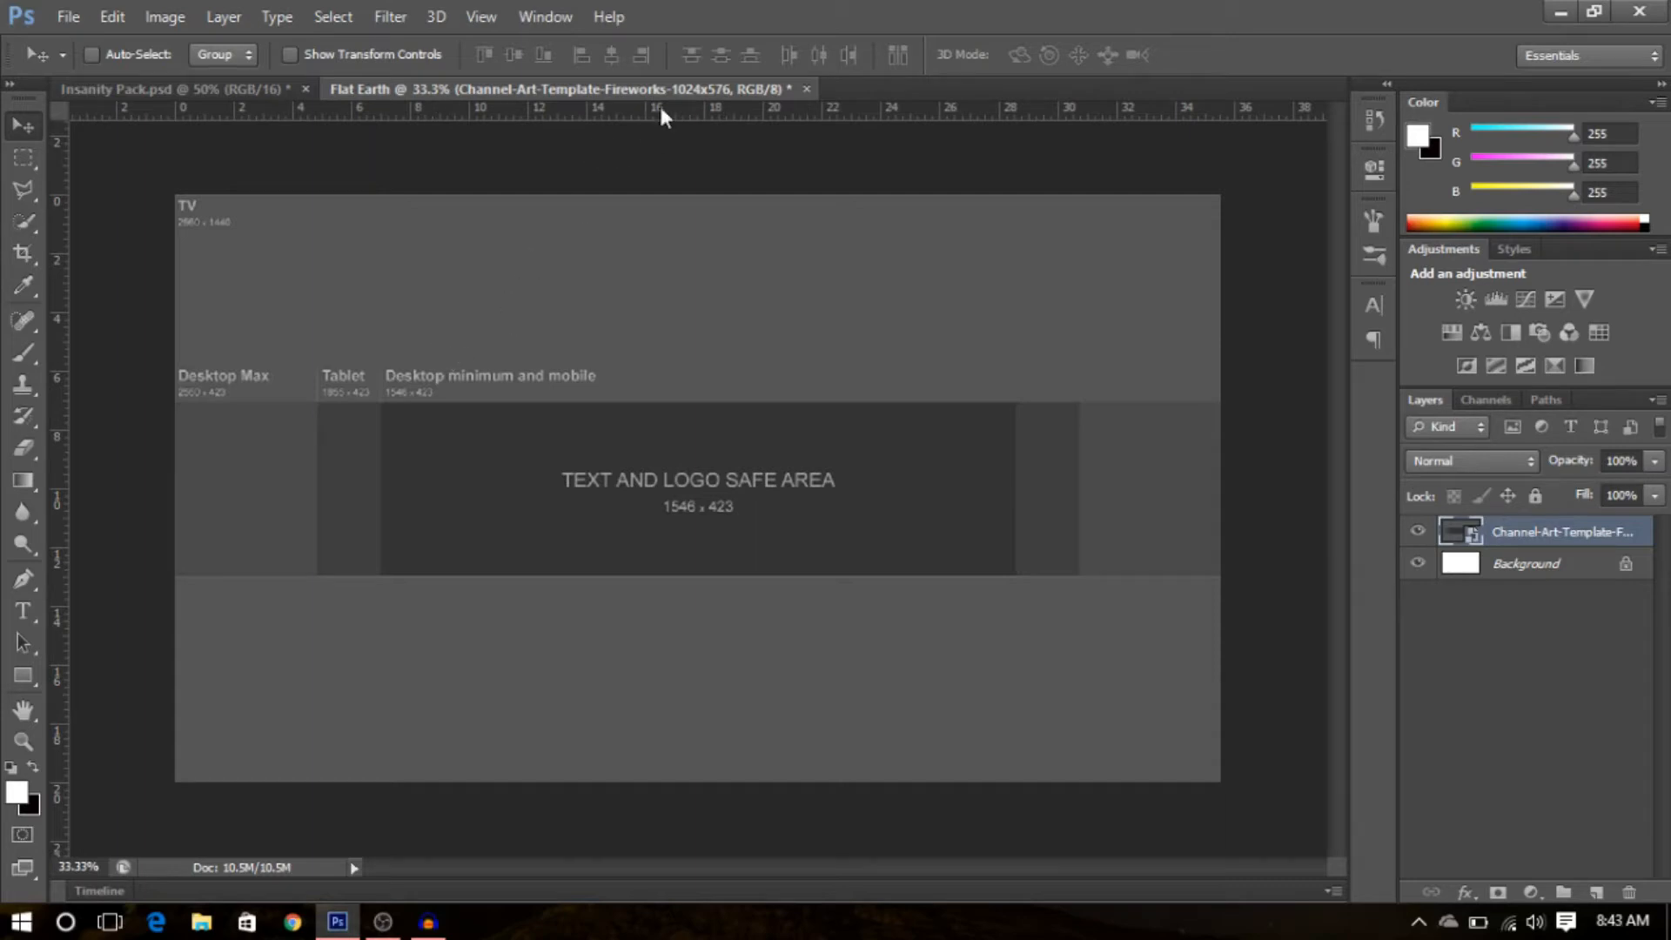
# - Add horizontal guides along the top and bottom edges of the template's safe-area band
pyautogui.moveTo(662, 112); pyautogui.dragTo(699, 399)
pyautogui.hotkey('ctrl', 'r')
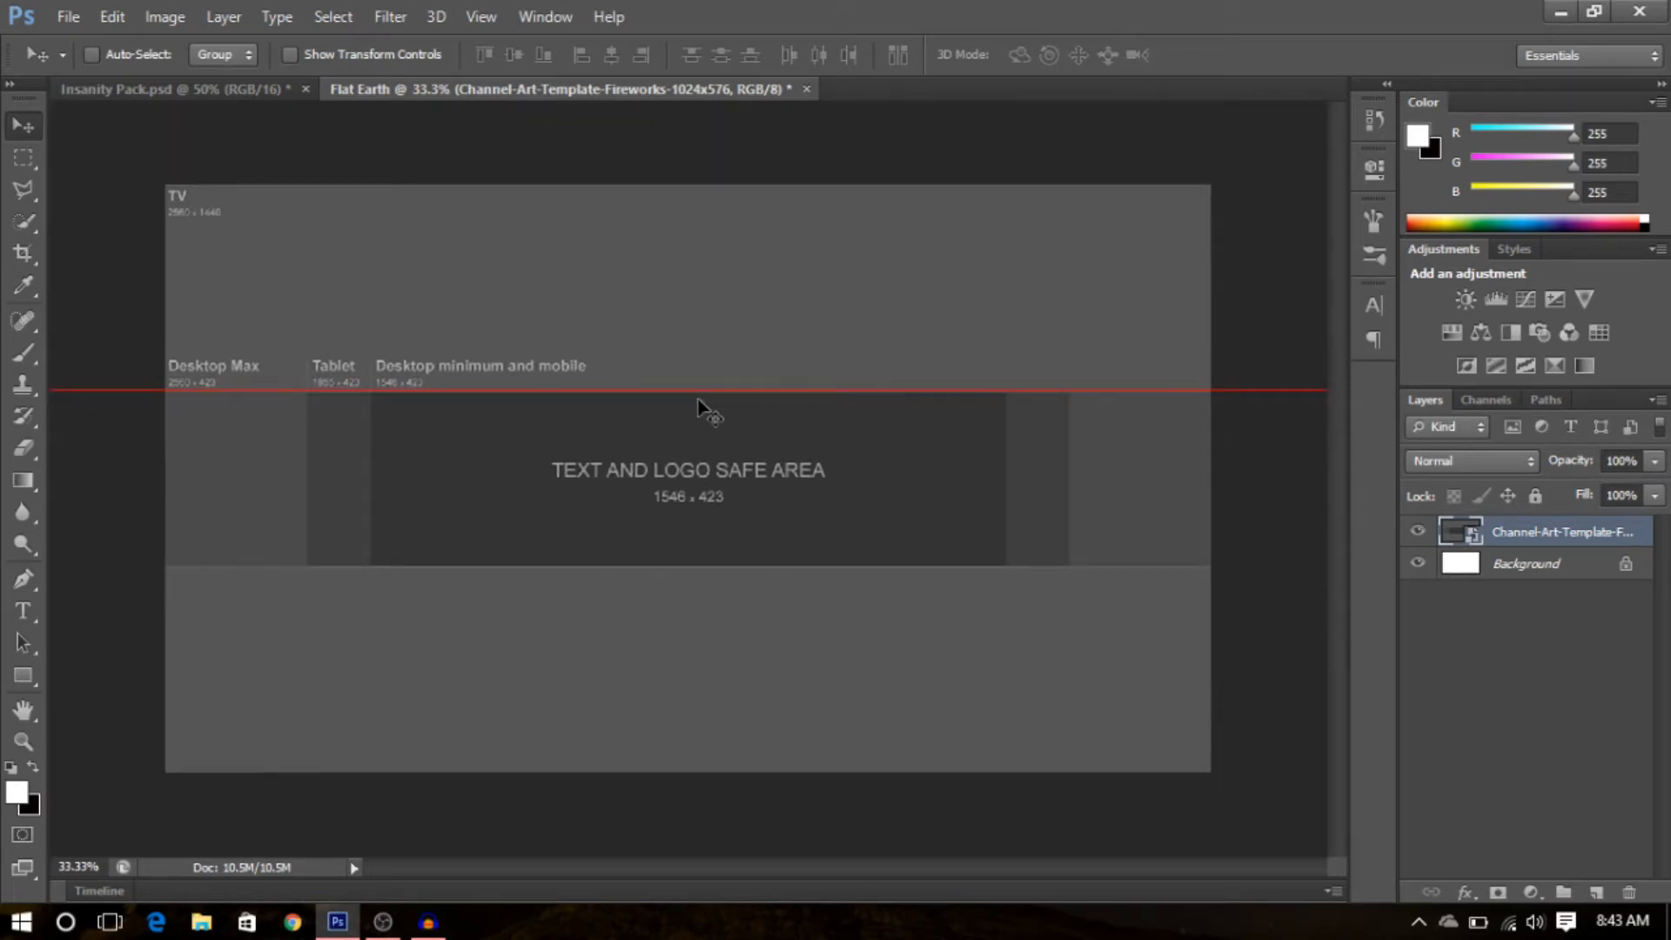
pyautogui.hotkey('ctrl', 'r')
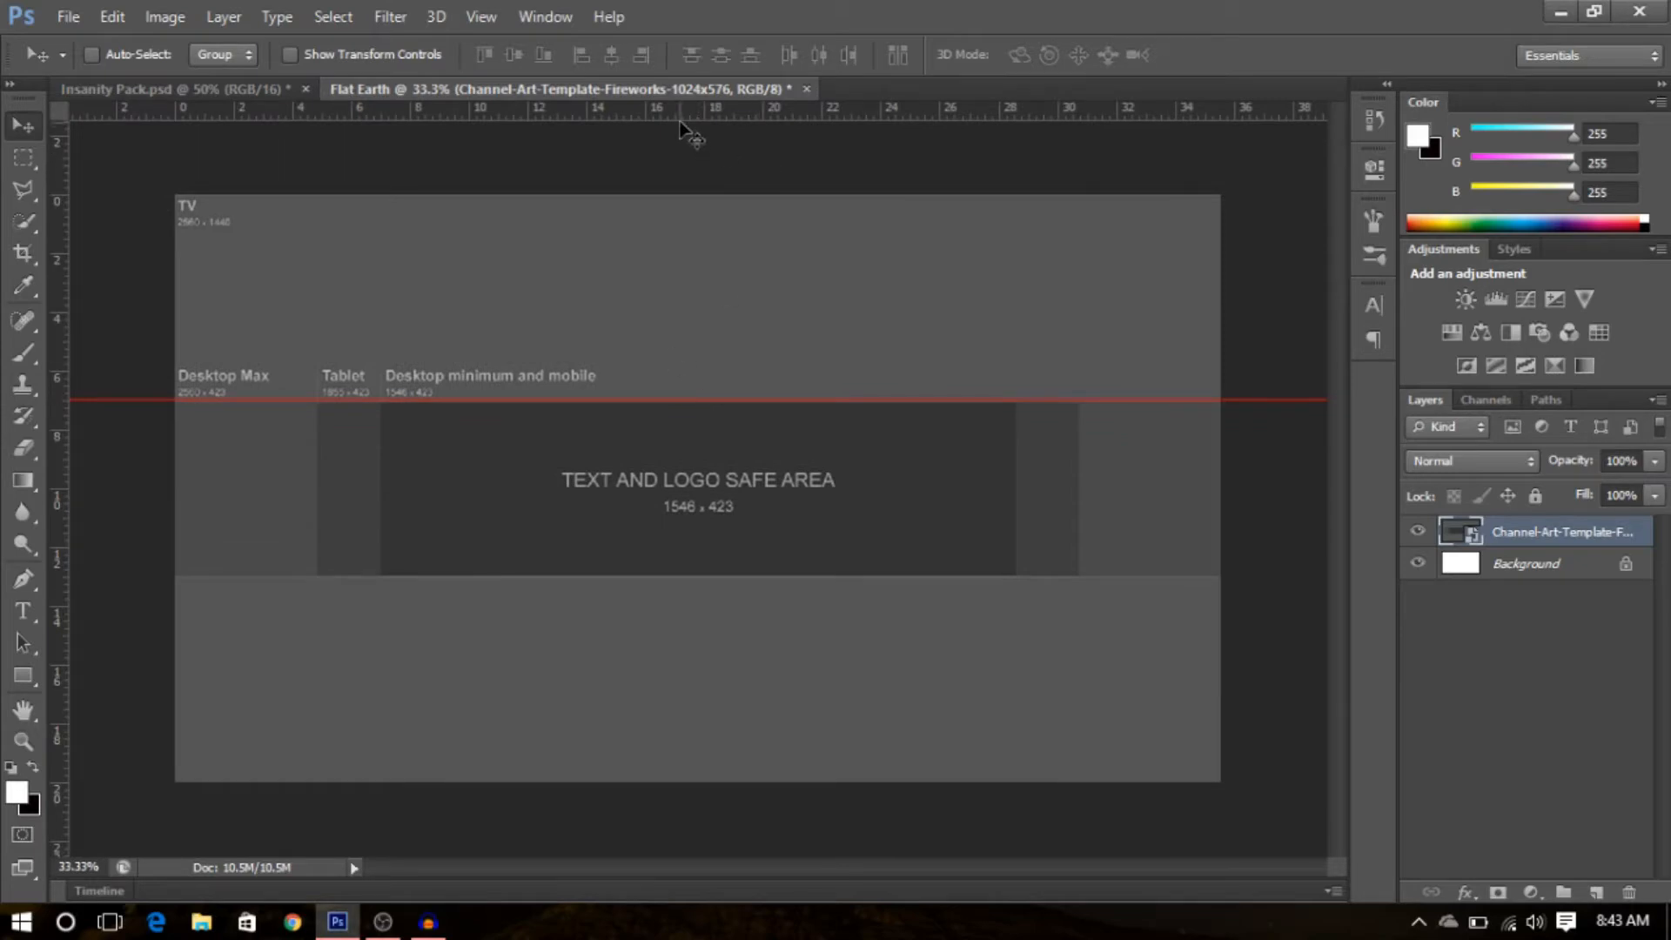
pyautogui.moveTo(702, 128); pyautogui.dragTo(719, 575)
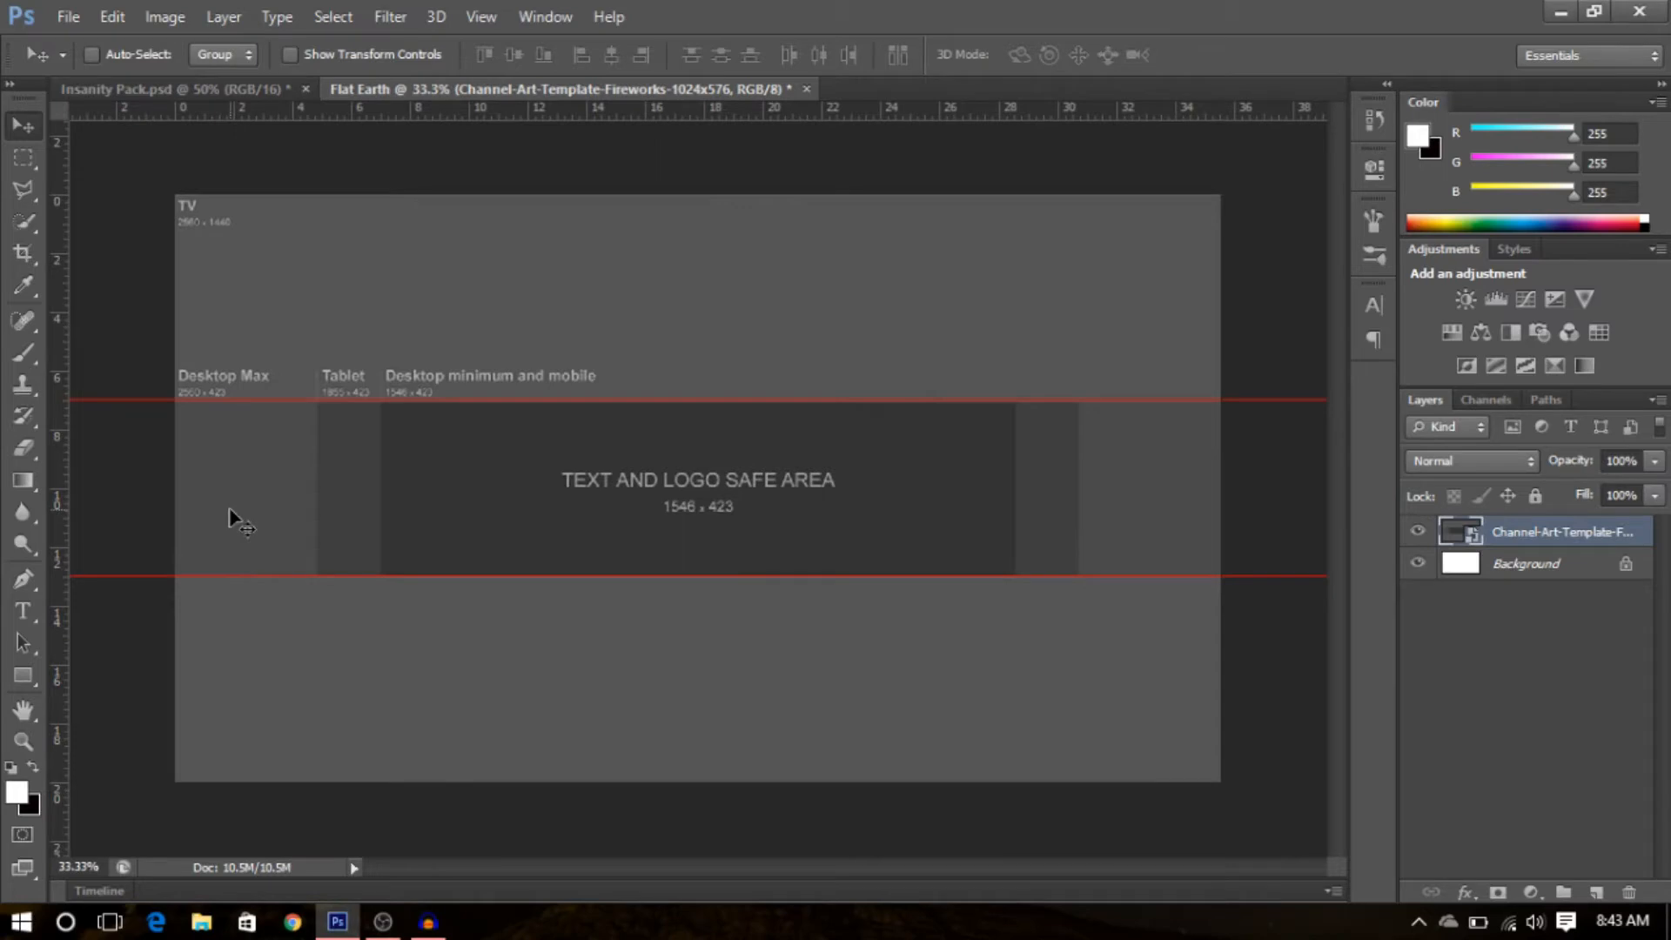
# - Add vertical guides at the template's Tablet, safe-area and right-side boundaries
pyautogui.moveTo(61, 537); pyautogui.dragTo(315, 474)
pyautogui.moveTo(66, 538); pyautogui.dragTo(383, 526)
pyautogui.moveTo(61, 529); pyautogui.dragTo(1008, 478)
pyautogui.moveTo(1017, 478); pyautogui.dragTo(1018, 477)
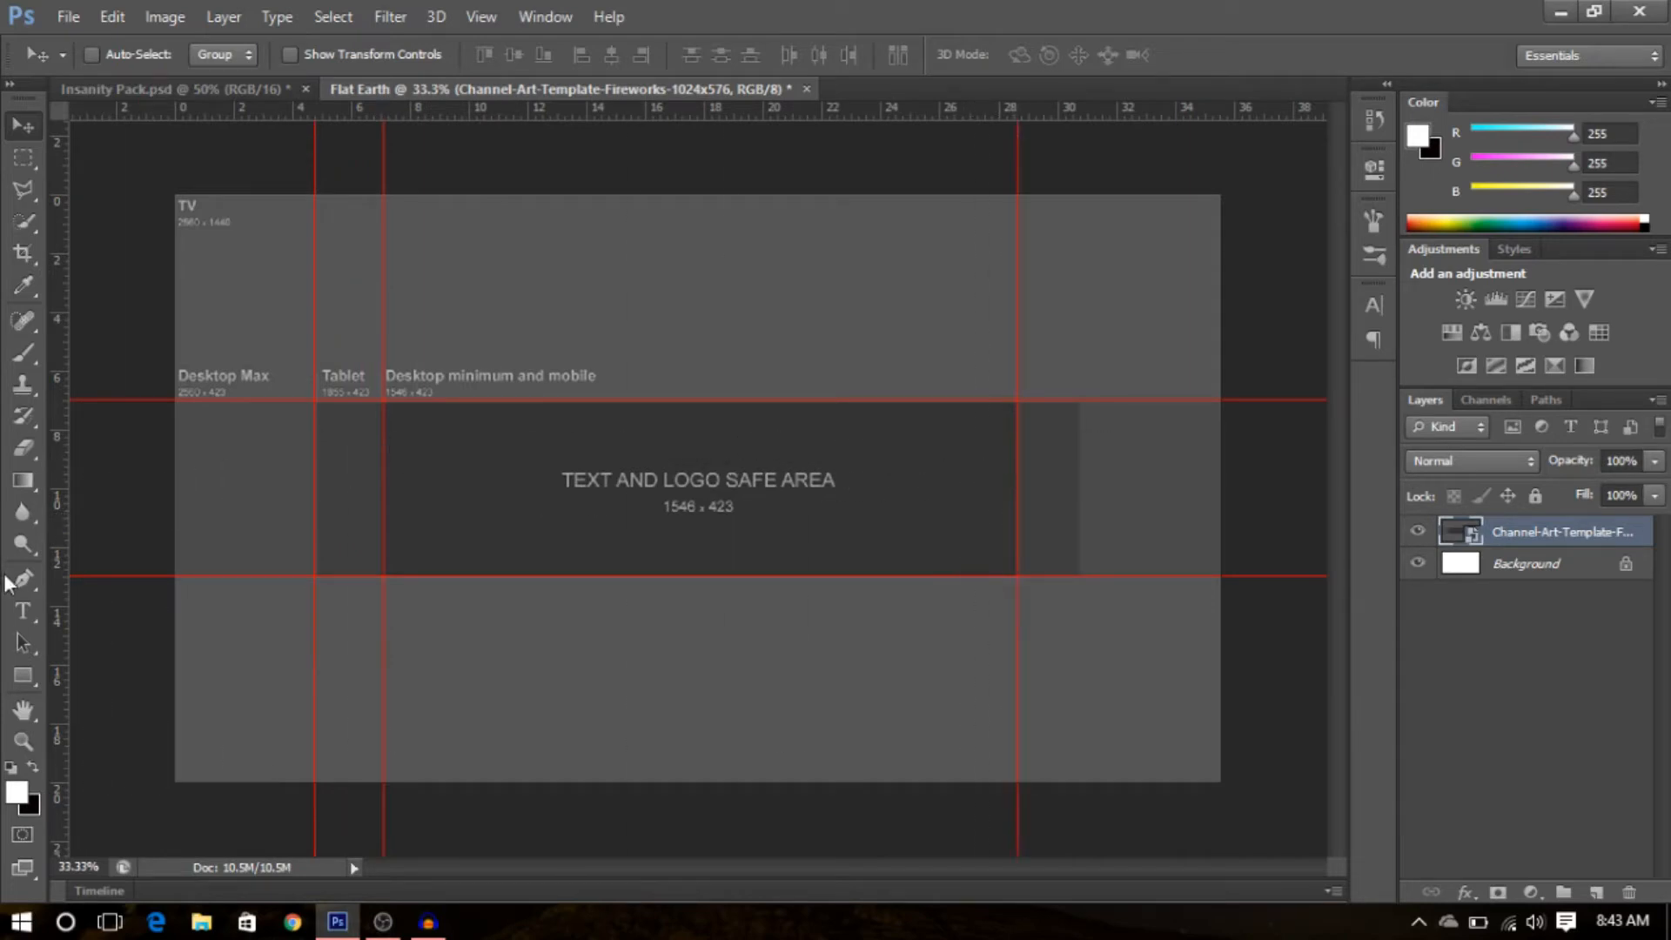
pyautogui.doubleClick(61, 531)
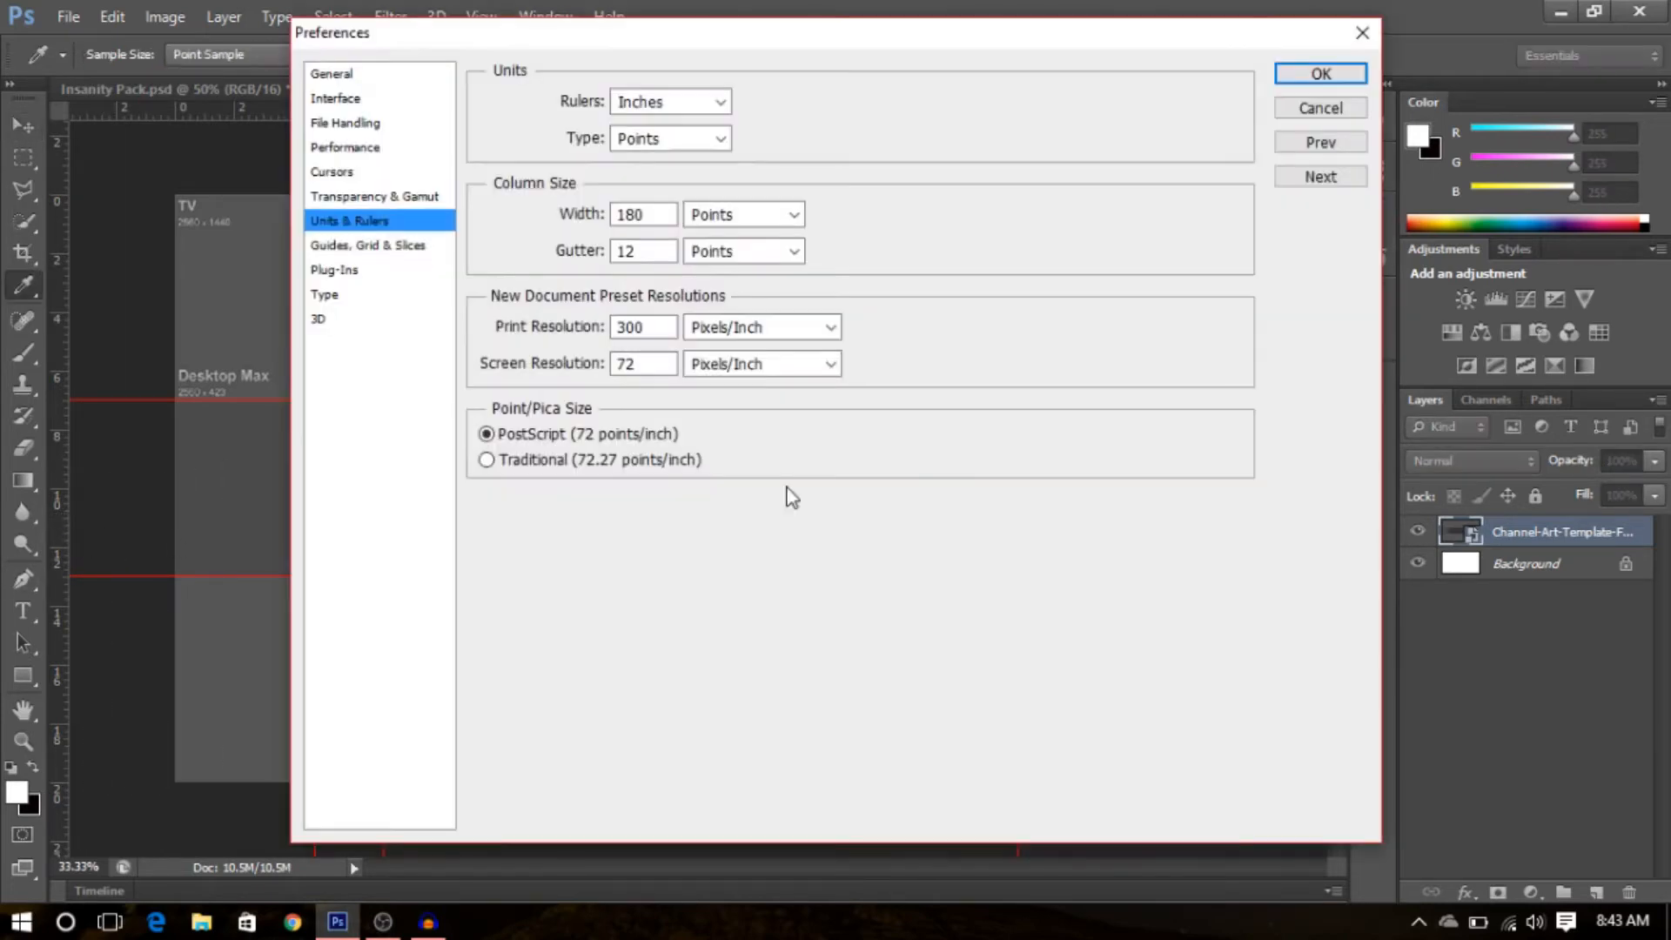
pyautogui.click(1314, 108)
pyautogui.moveTo(50, 491); pyautogui.dragTo(1078, 460)
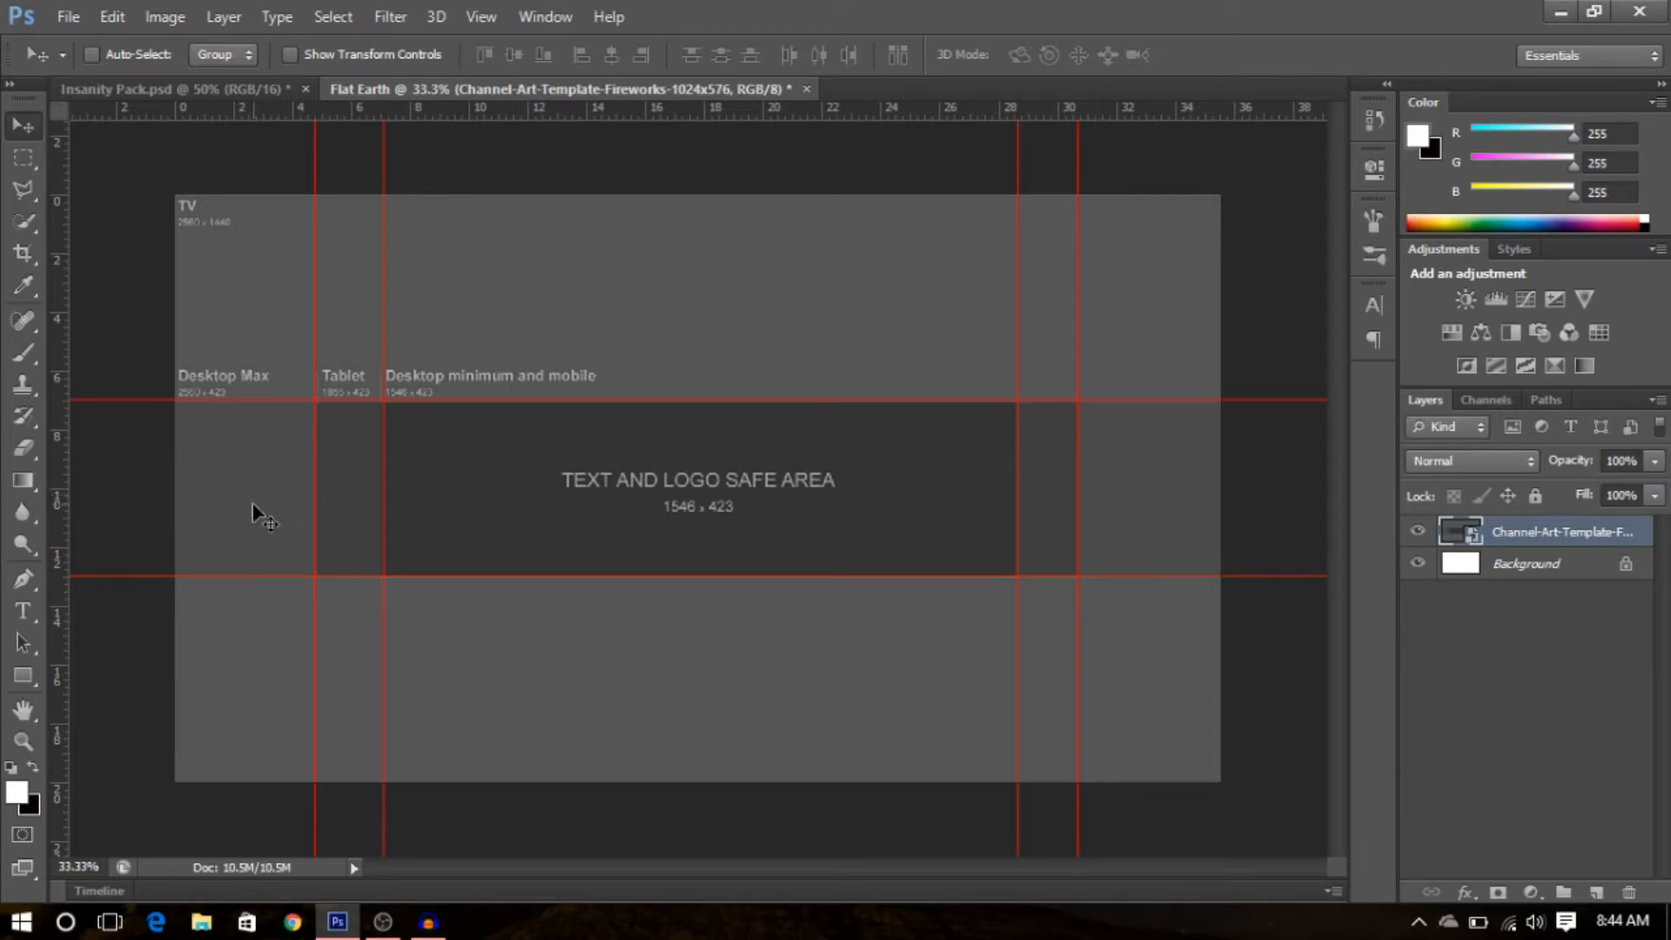
# - Delete the template layer, keeping only the guides
pyautogui.rightClick(1482, 540)
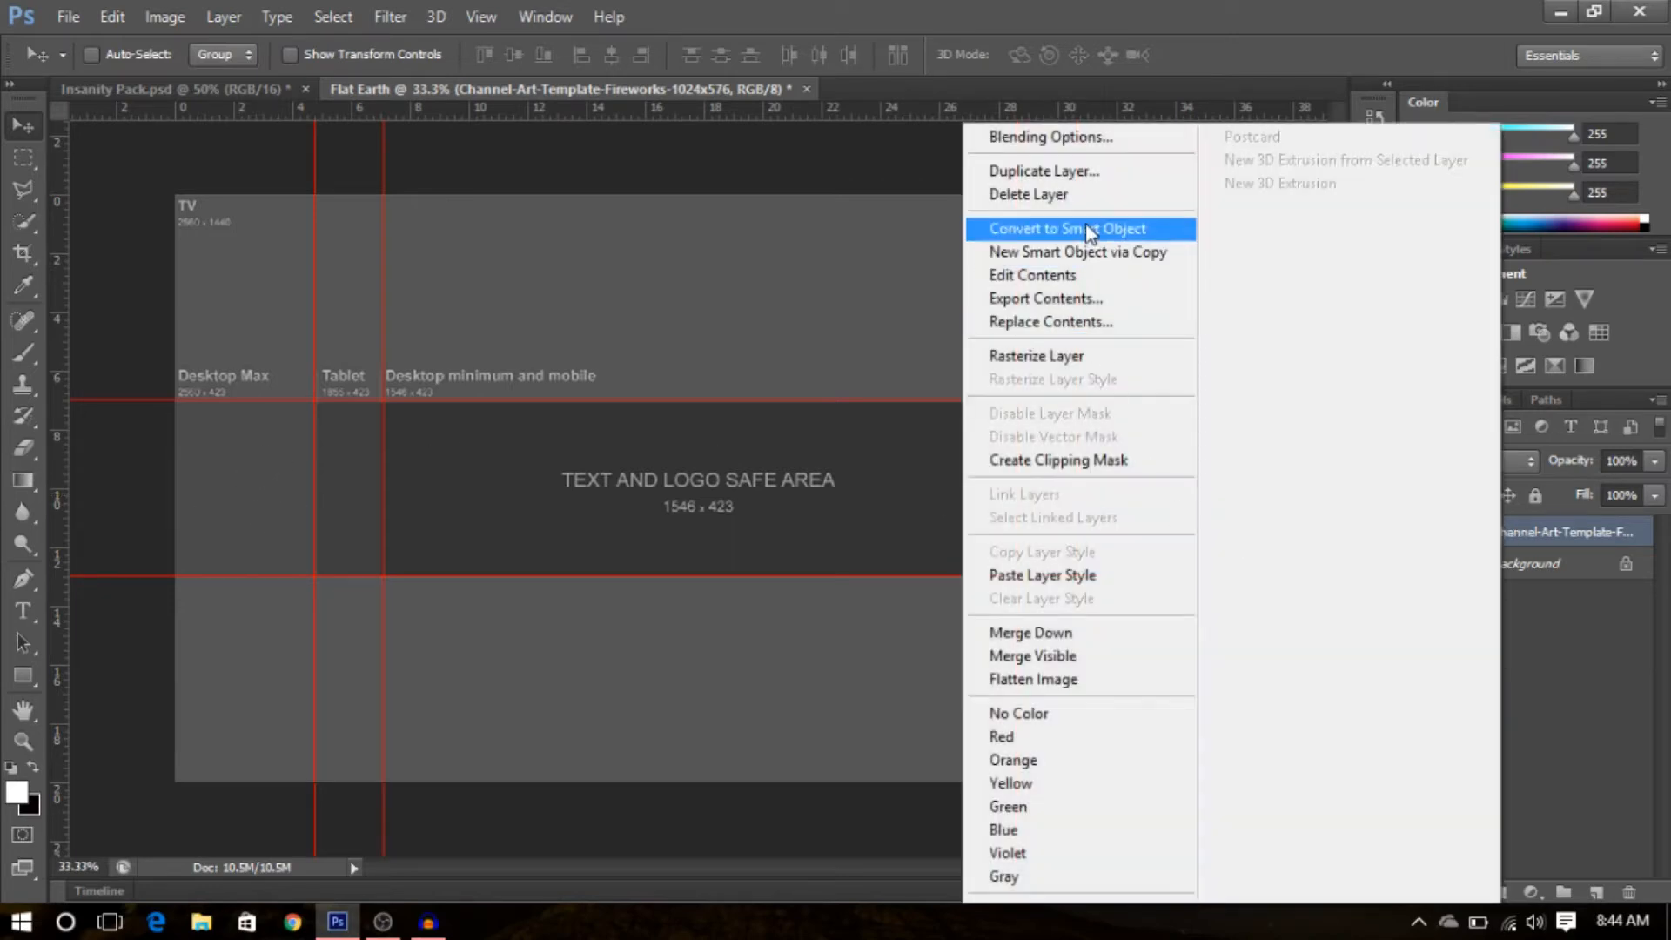
pyautogui.click(1088, 195)
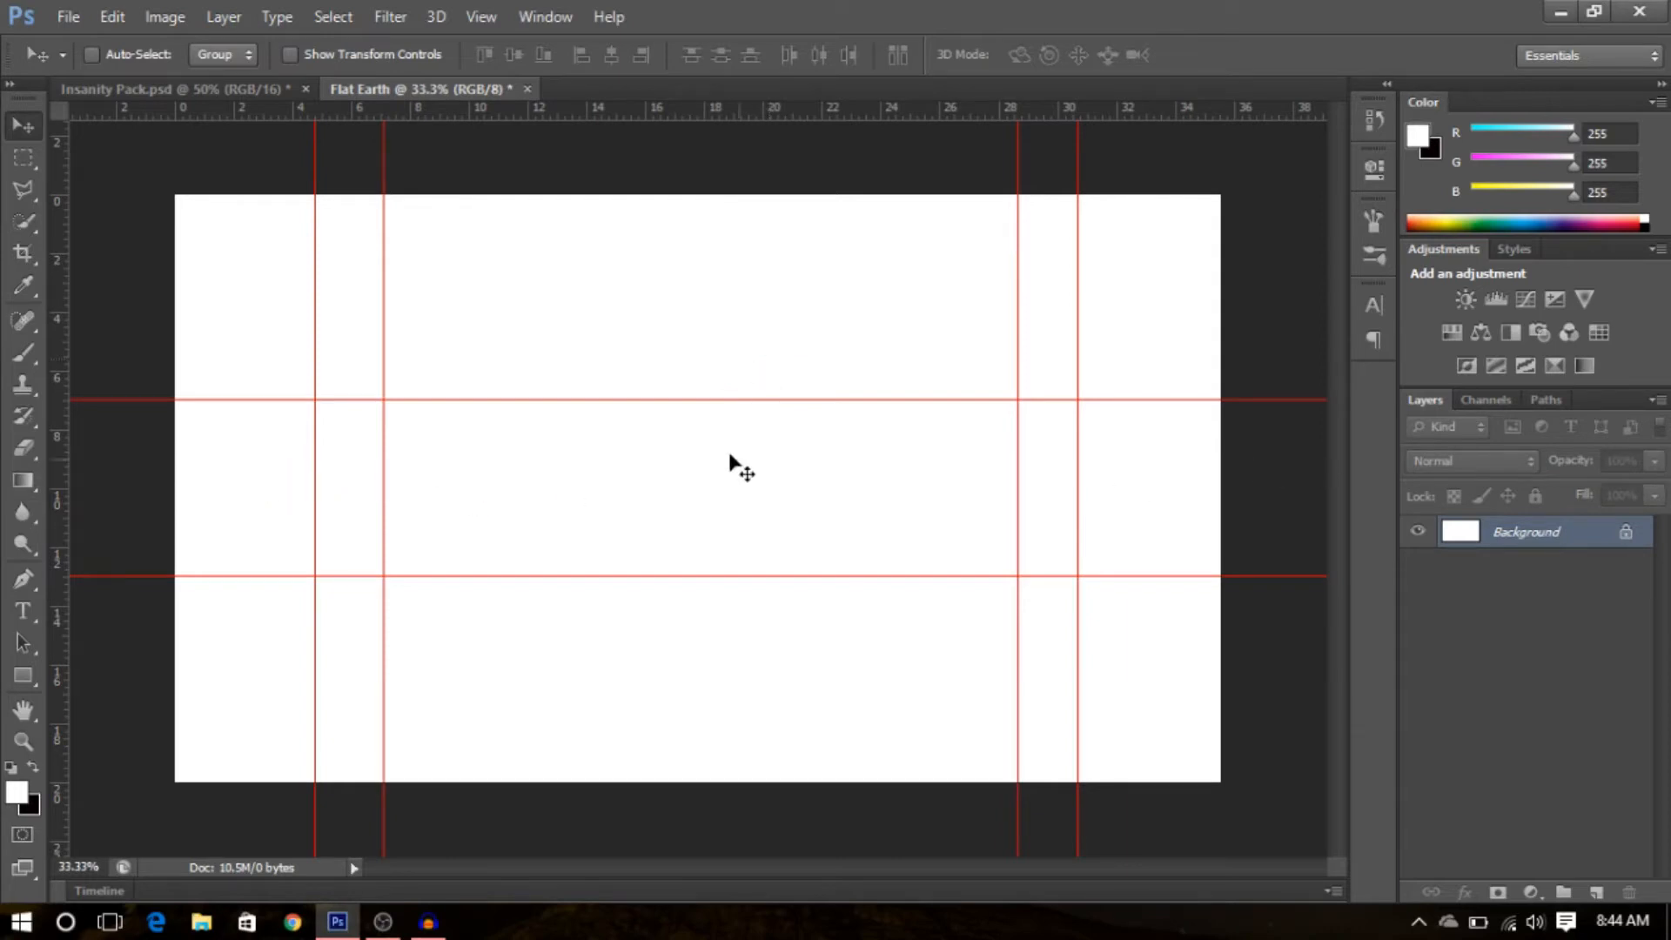
# - Try drawing a black rectangle over the area above the top guide with the Rectangle tool
pyautogui.click(16, 676)
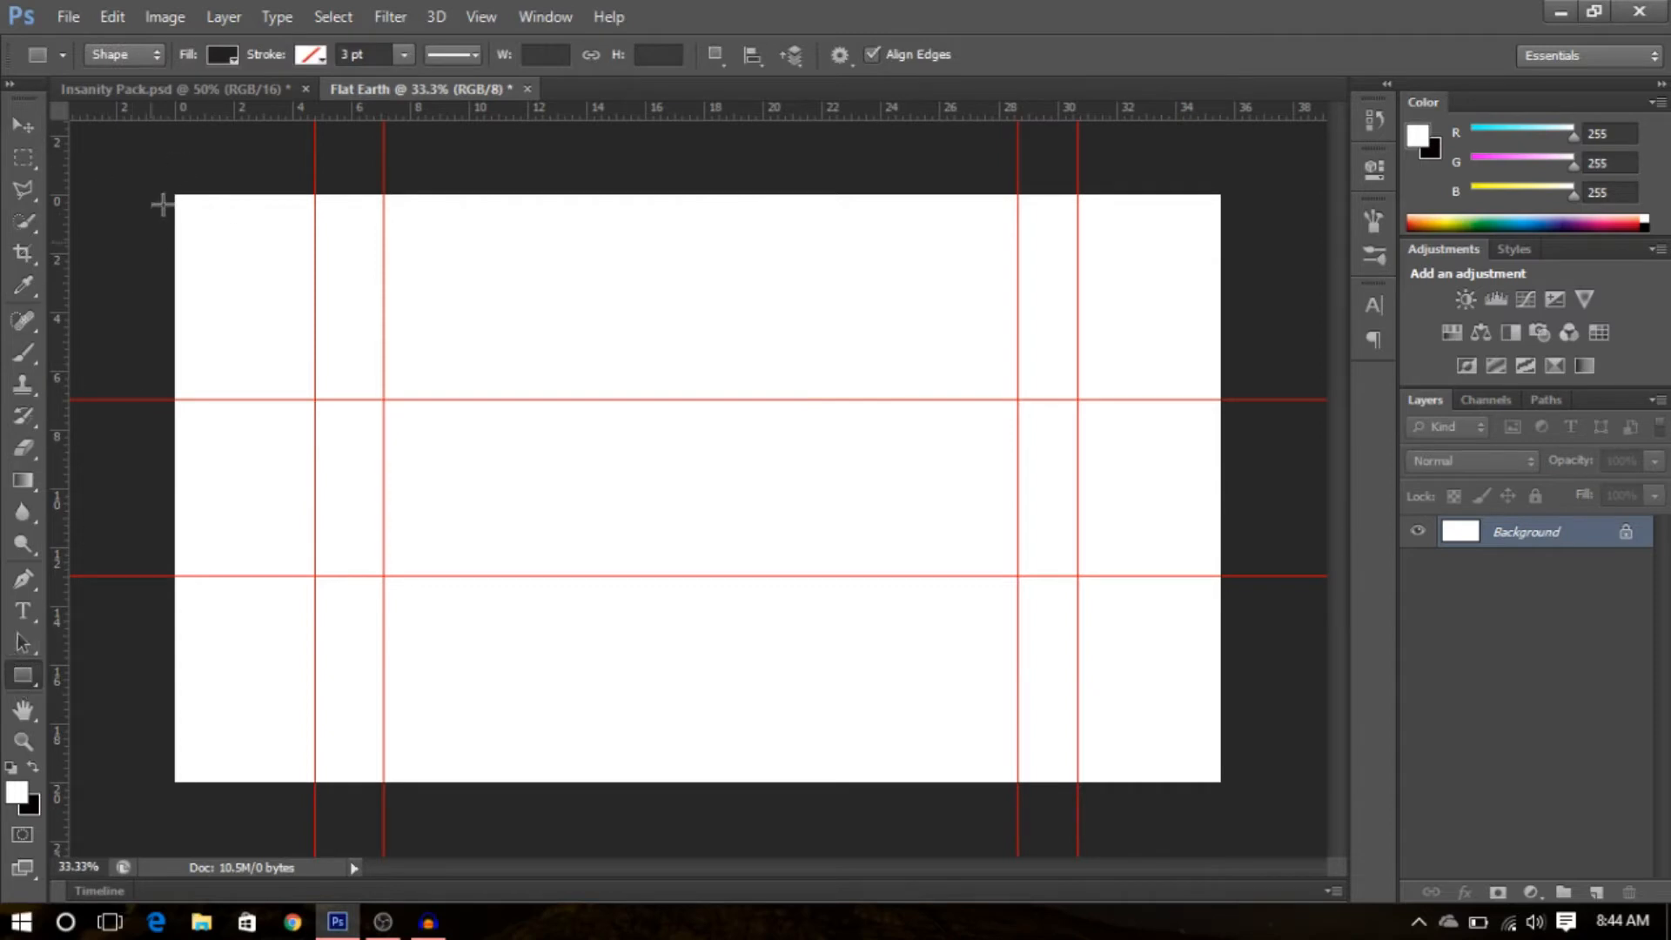
pyautogui.click(225, 54)
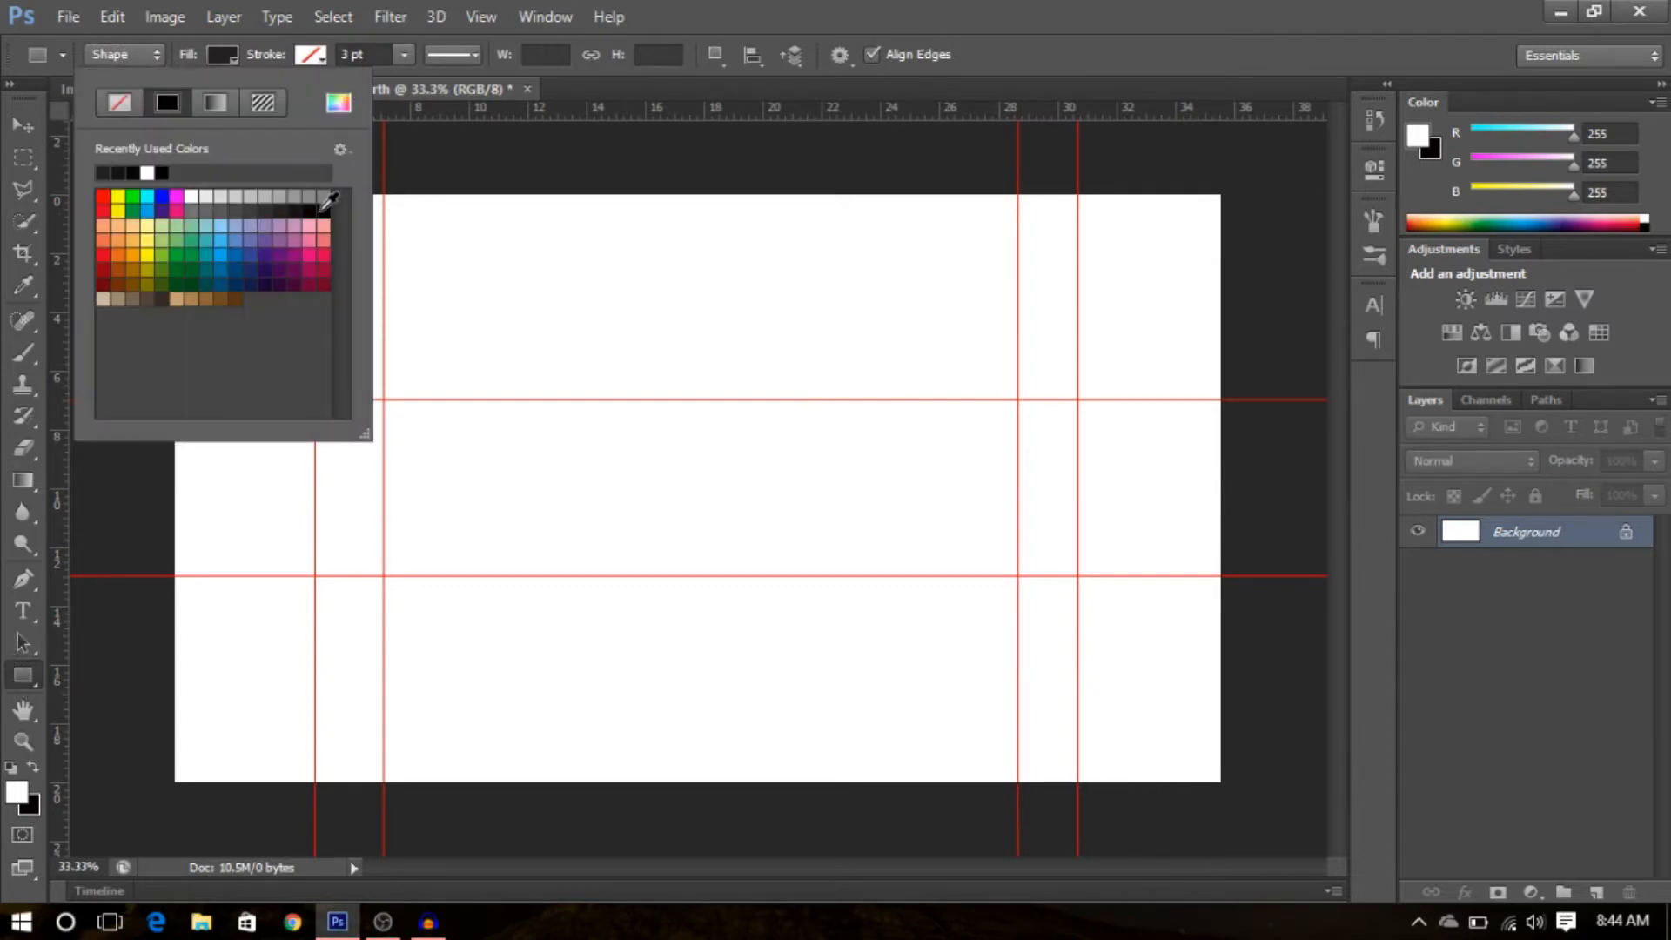
pyautogui.click(301, 207)
pyautogui.press('Return')
pyautogui.moveTo(148, 179); pyautogui.dragTo(1264, 400)
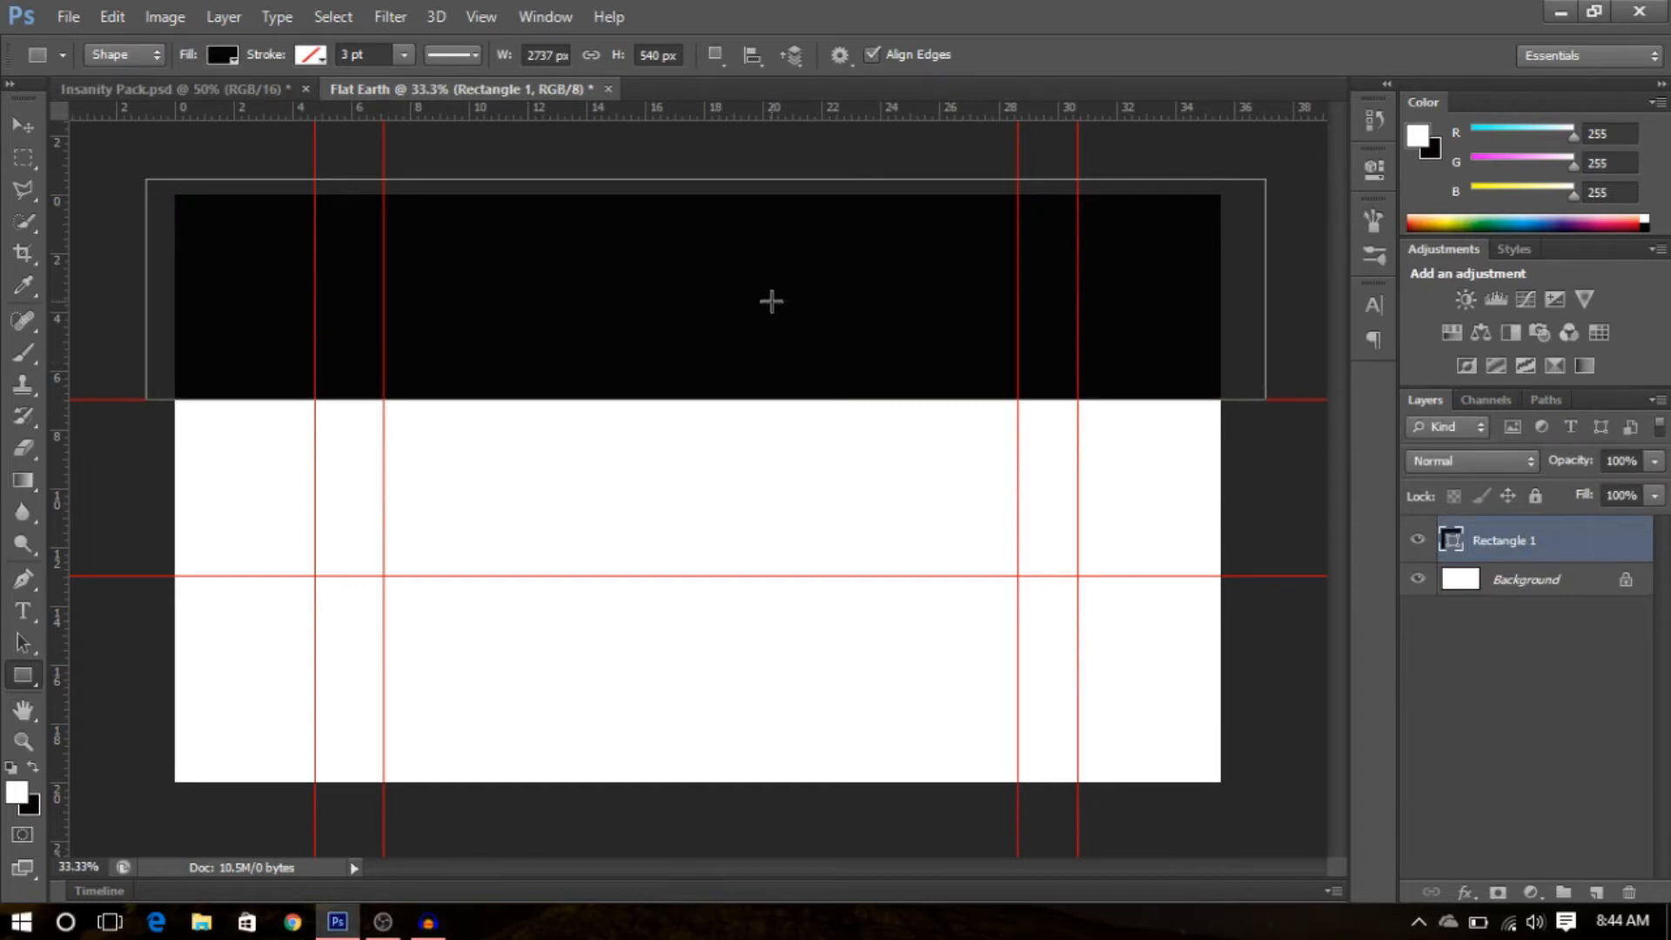
pyautogui.hotkey('ctrl', 'z')
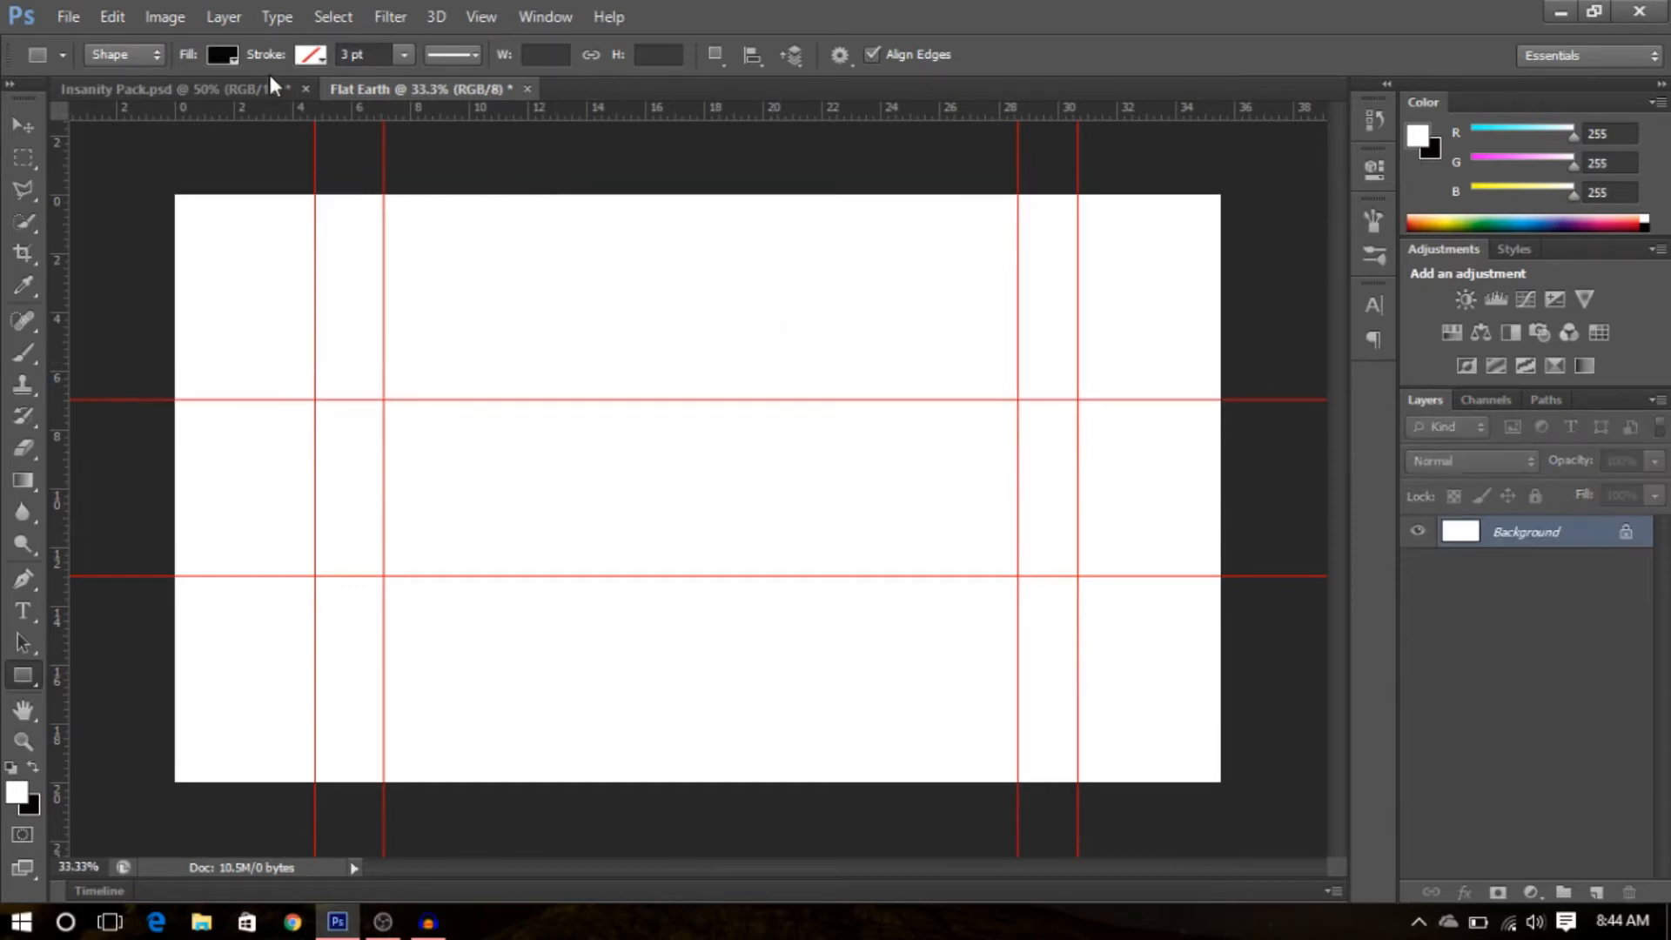
# - Set the shape fill to dark grey and draw rectangles covering the canvas above the top guide and below the bottom guide
pyautogui.click(219, 56)
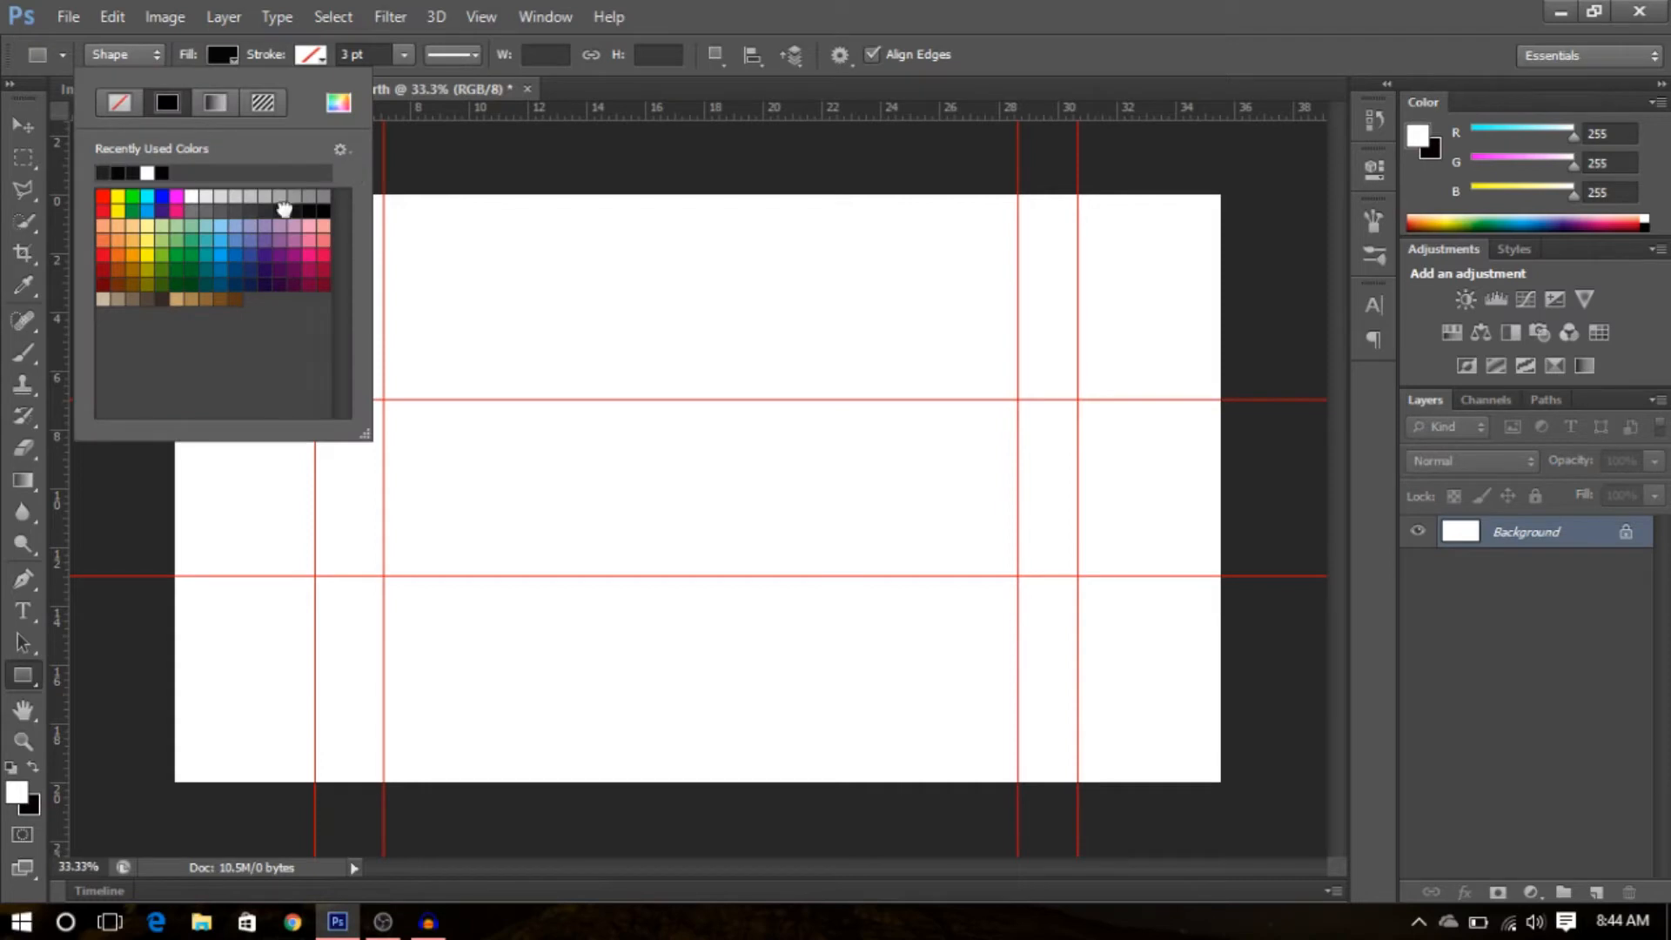
pyautogui.doubleClick(284, 209)
pyautogui.moveTo(121, 153); pyautogui.dragTo(1245, 400)
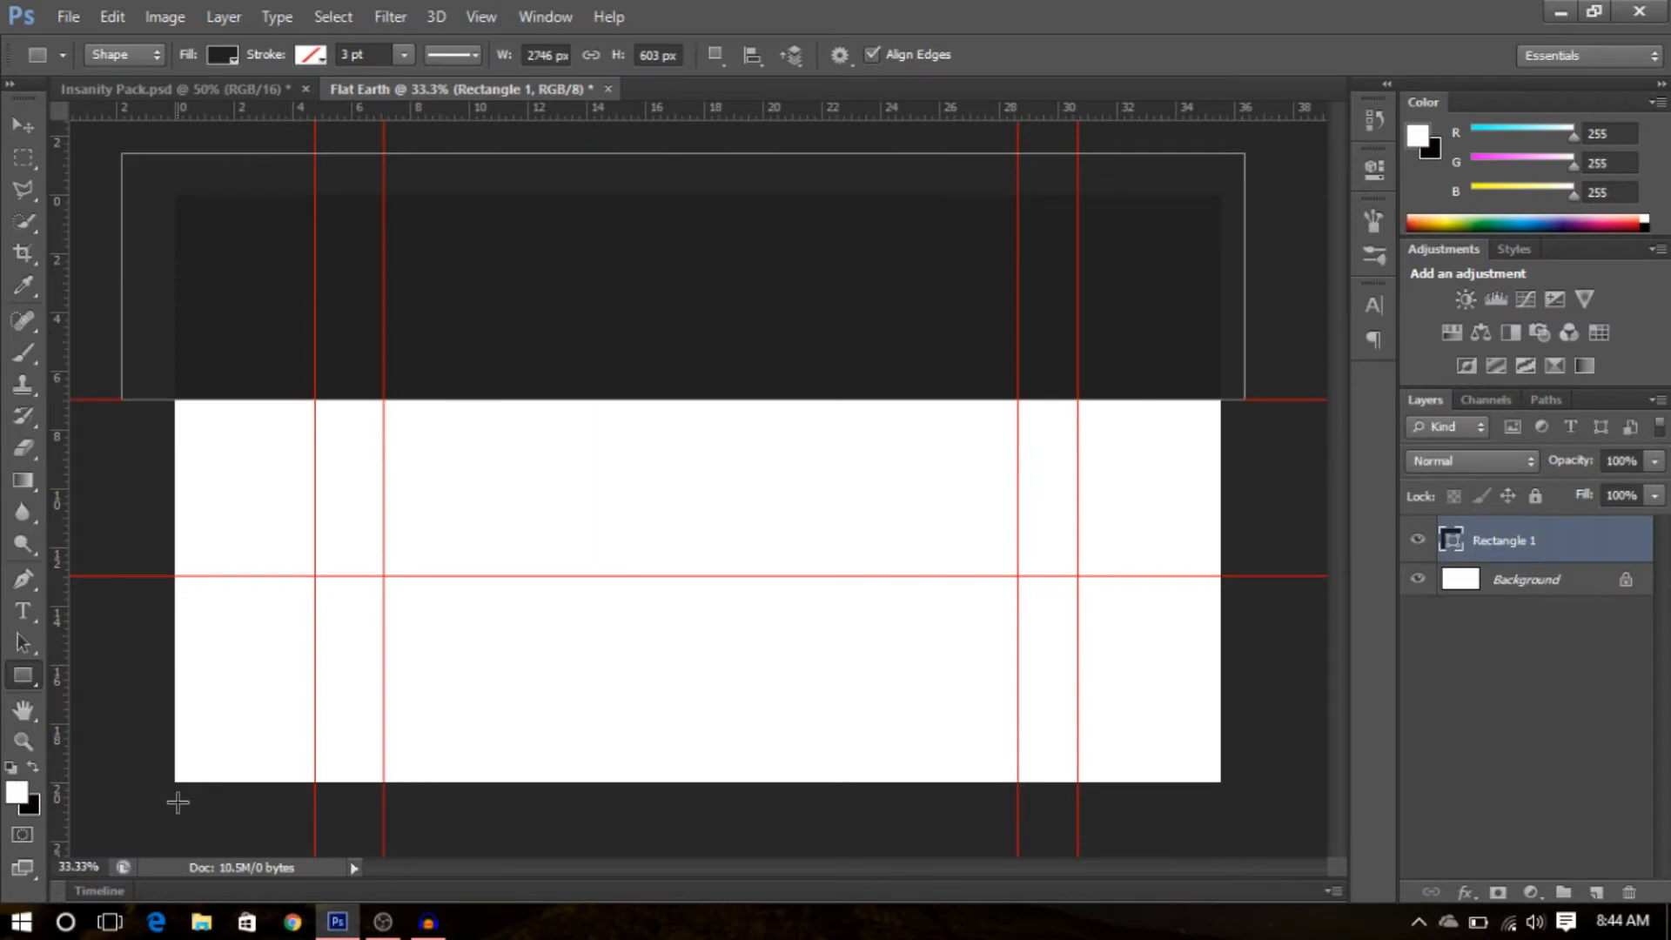
pyautogui.moveTo(174, 811); pyautogui.dragTo(1227, 576)
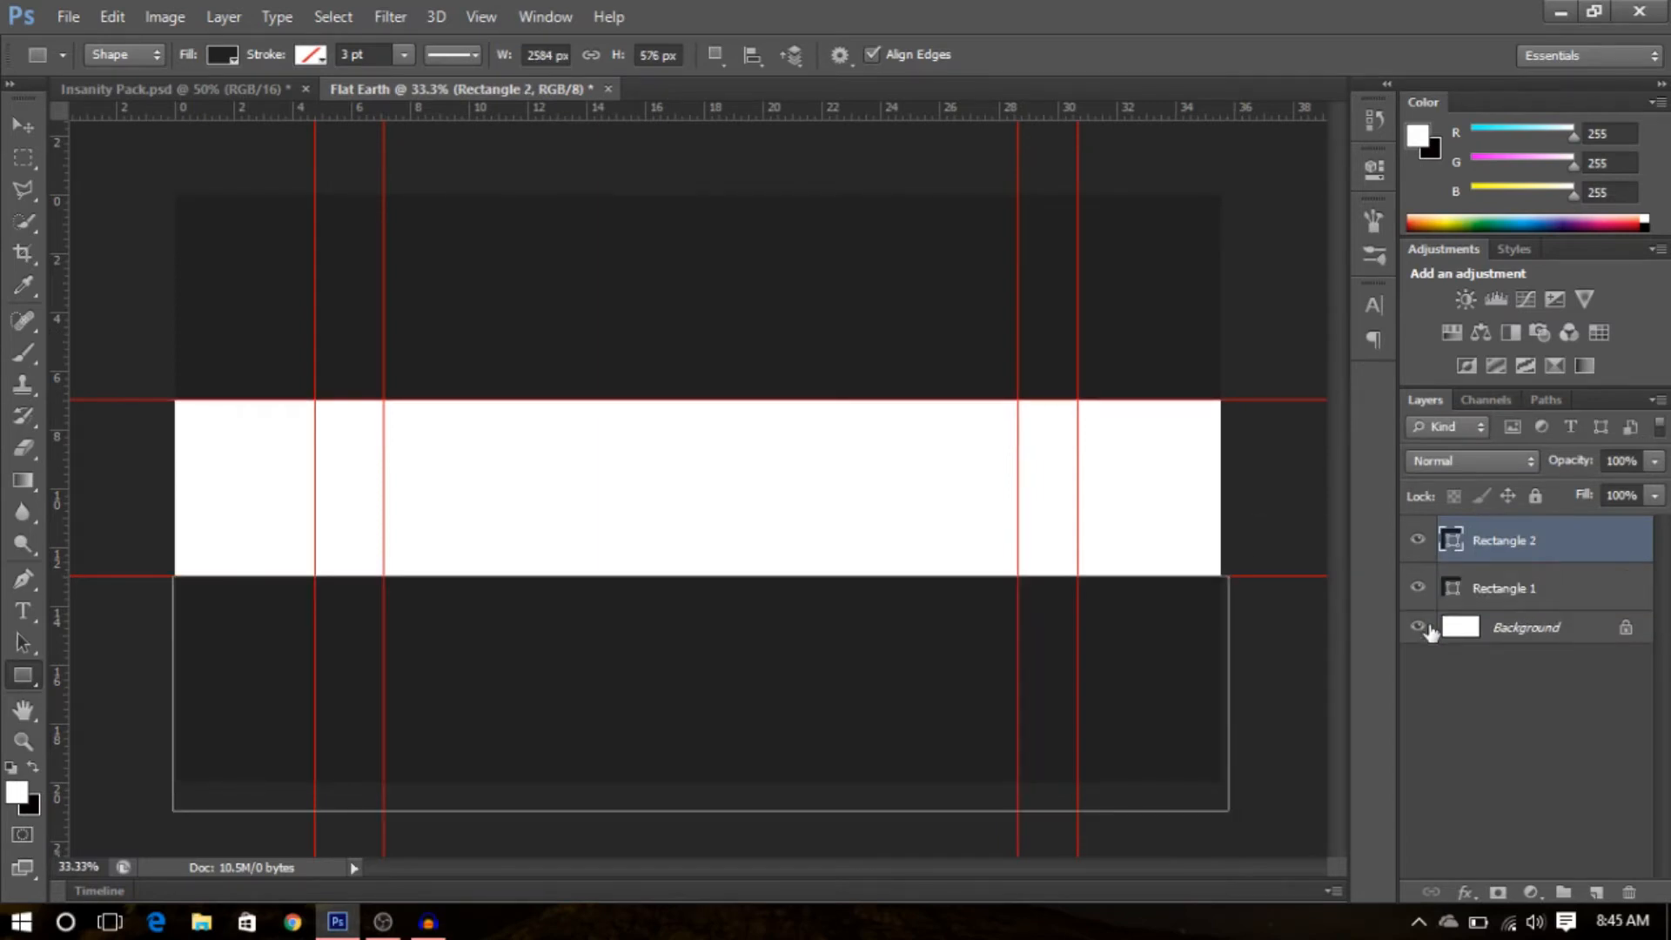
# - Select both rectangle layers and merge them into one layer
pyautogui.keyDown('shift'); pyautogui.click(1559, 585); pyautogui.keyUp('shift')
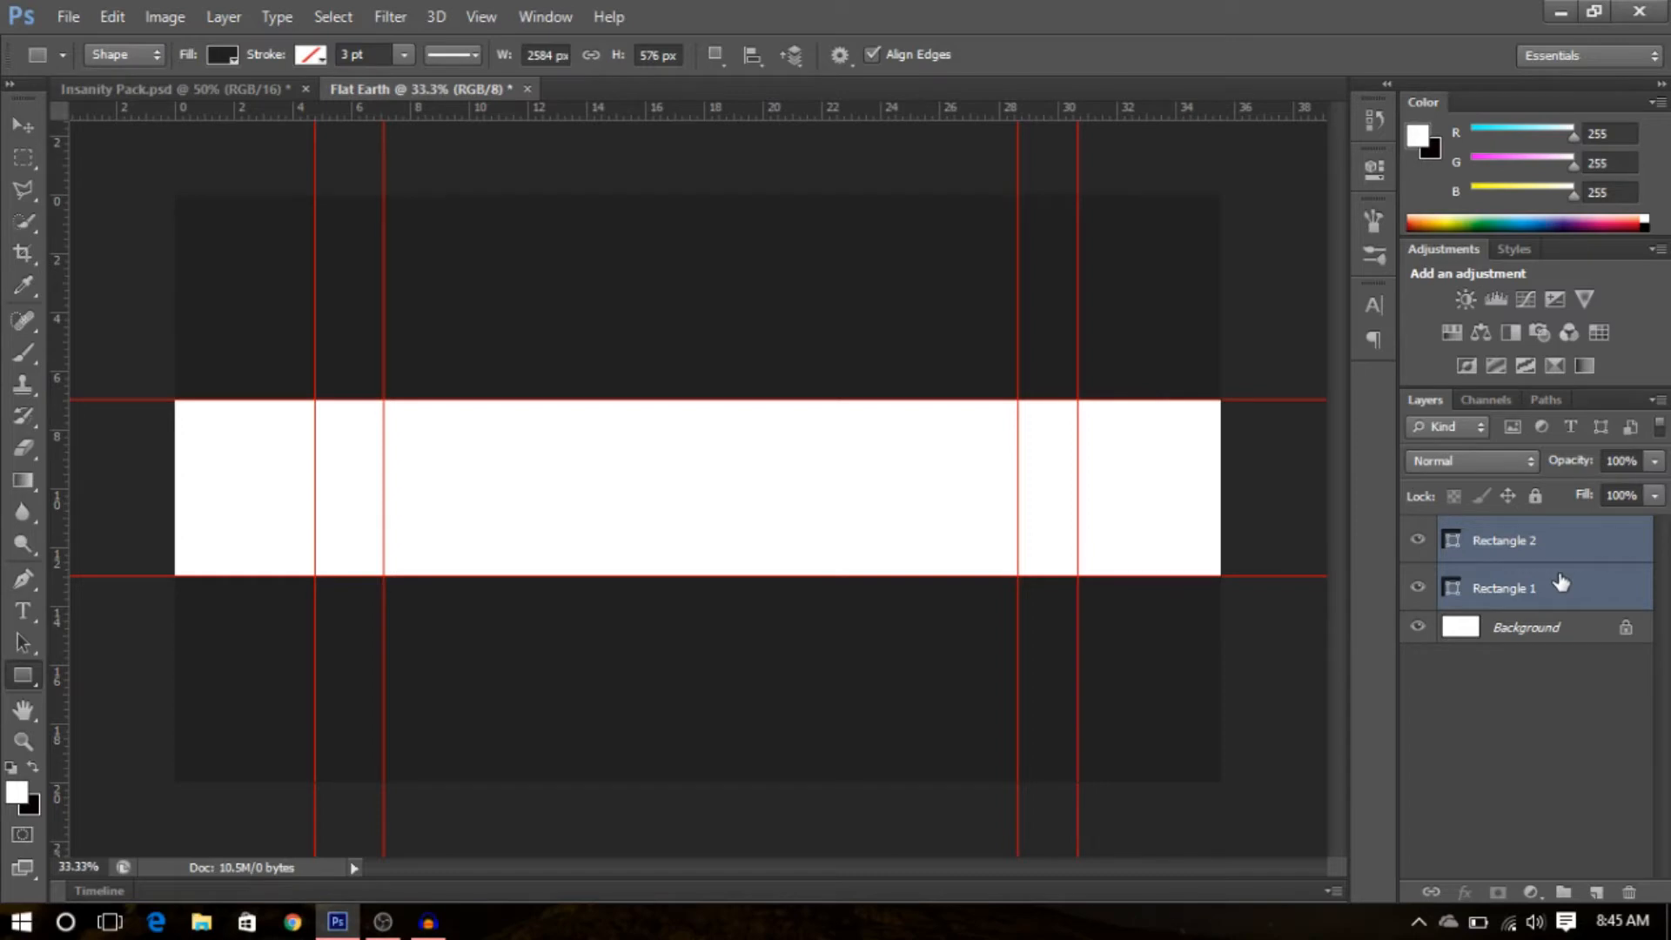
pyautogui.hotkey('ctrl', 'e')
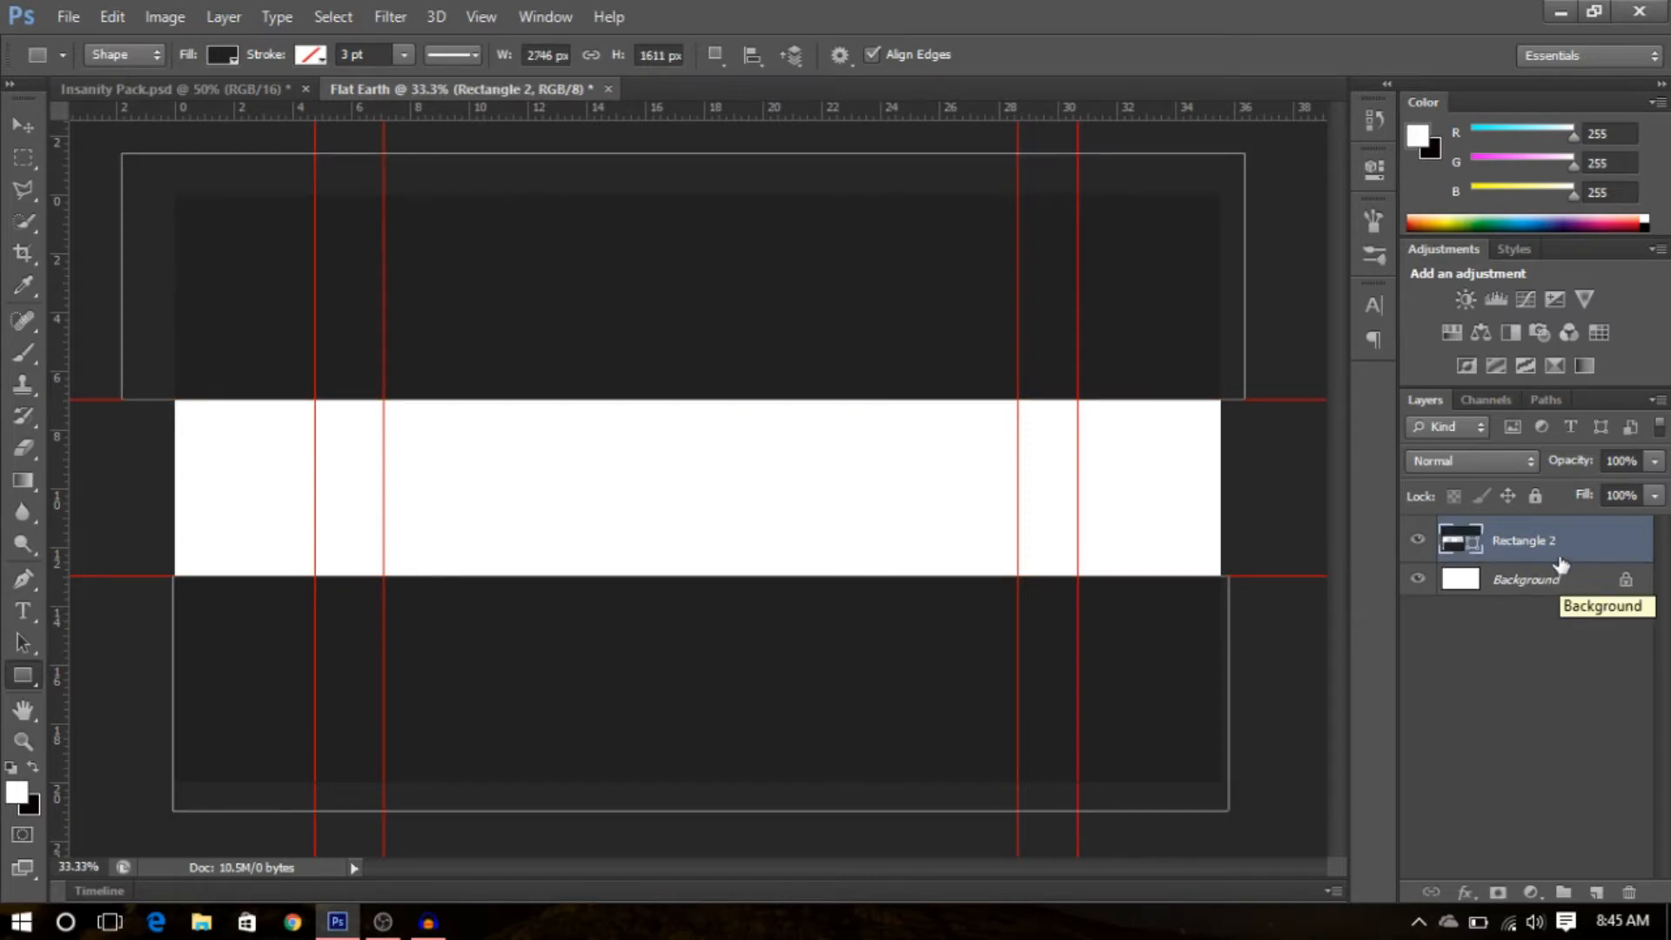
# - Rasterize the merged rectangle layer
pyautogui.rightClick(1559, 541)
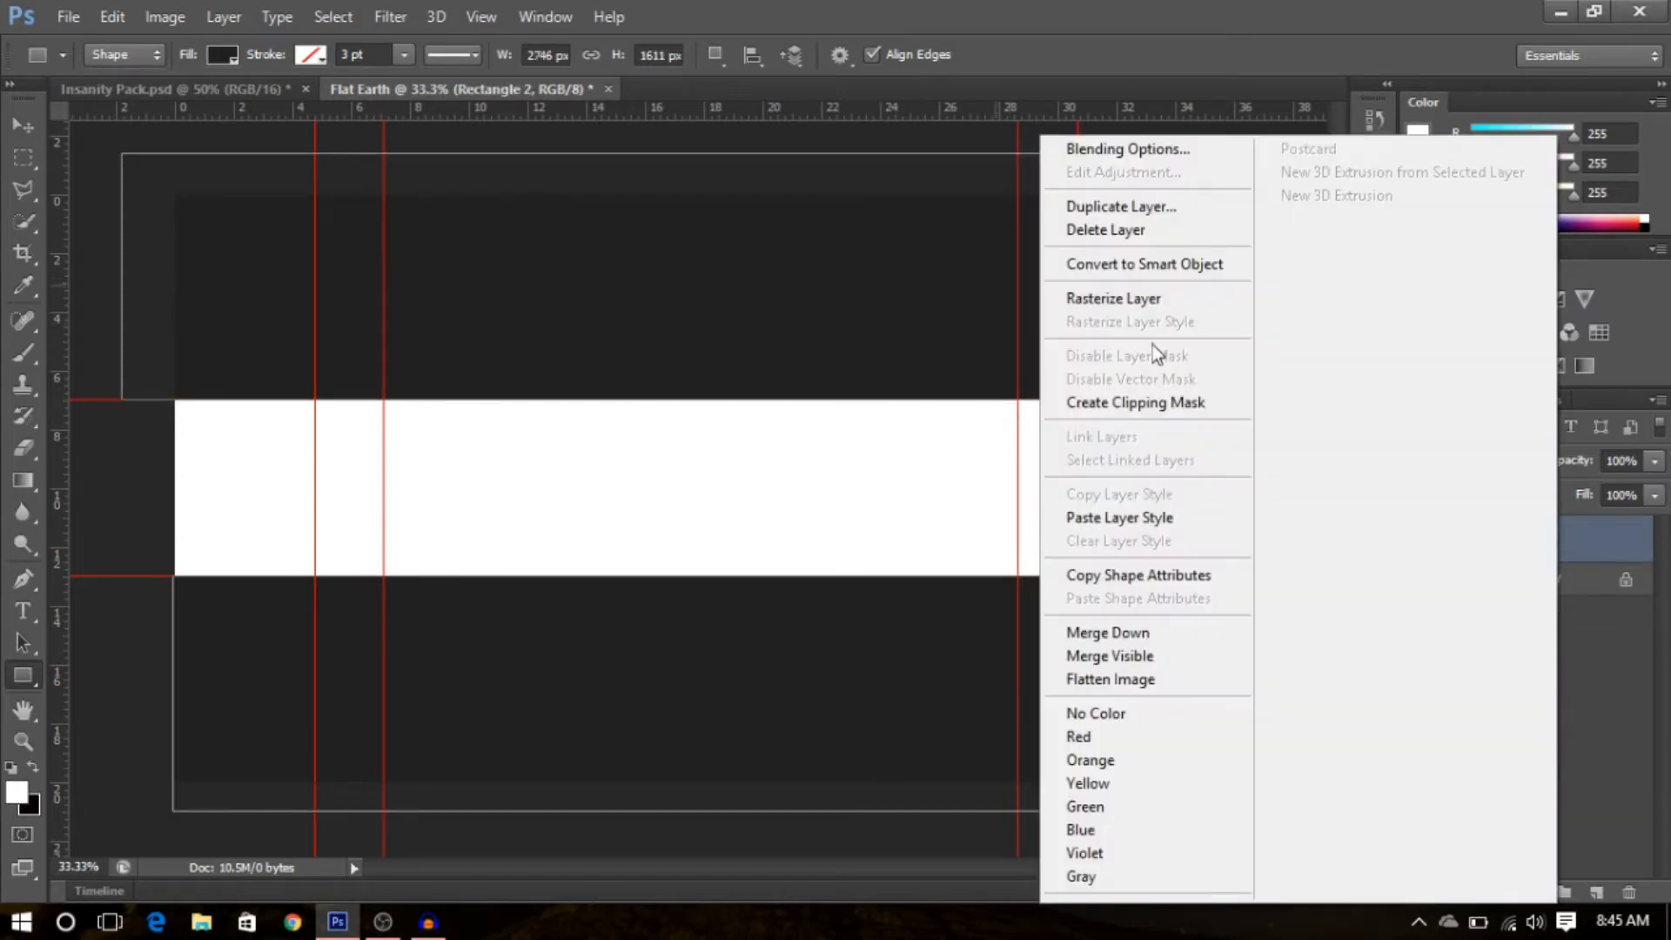
pyautogui.click(1167, 300)
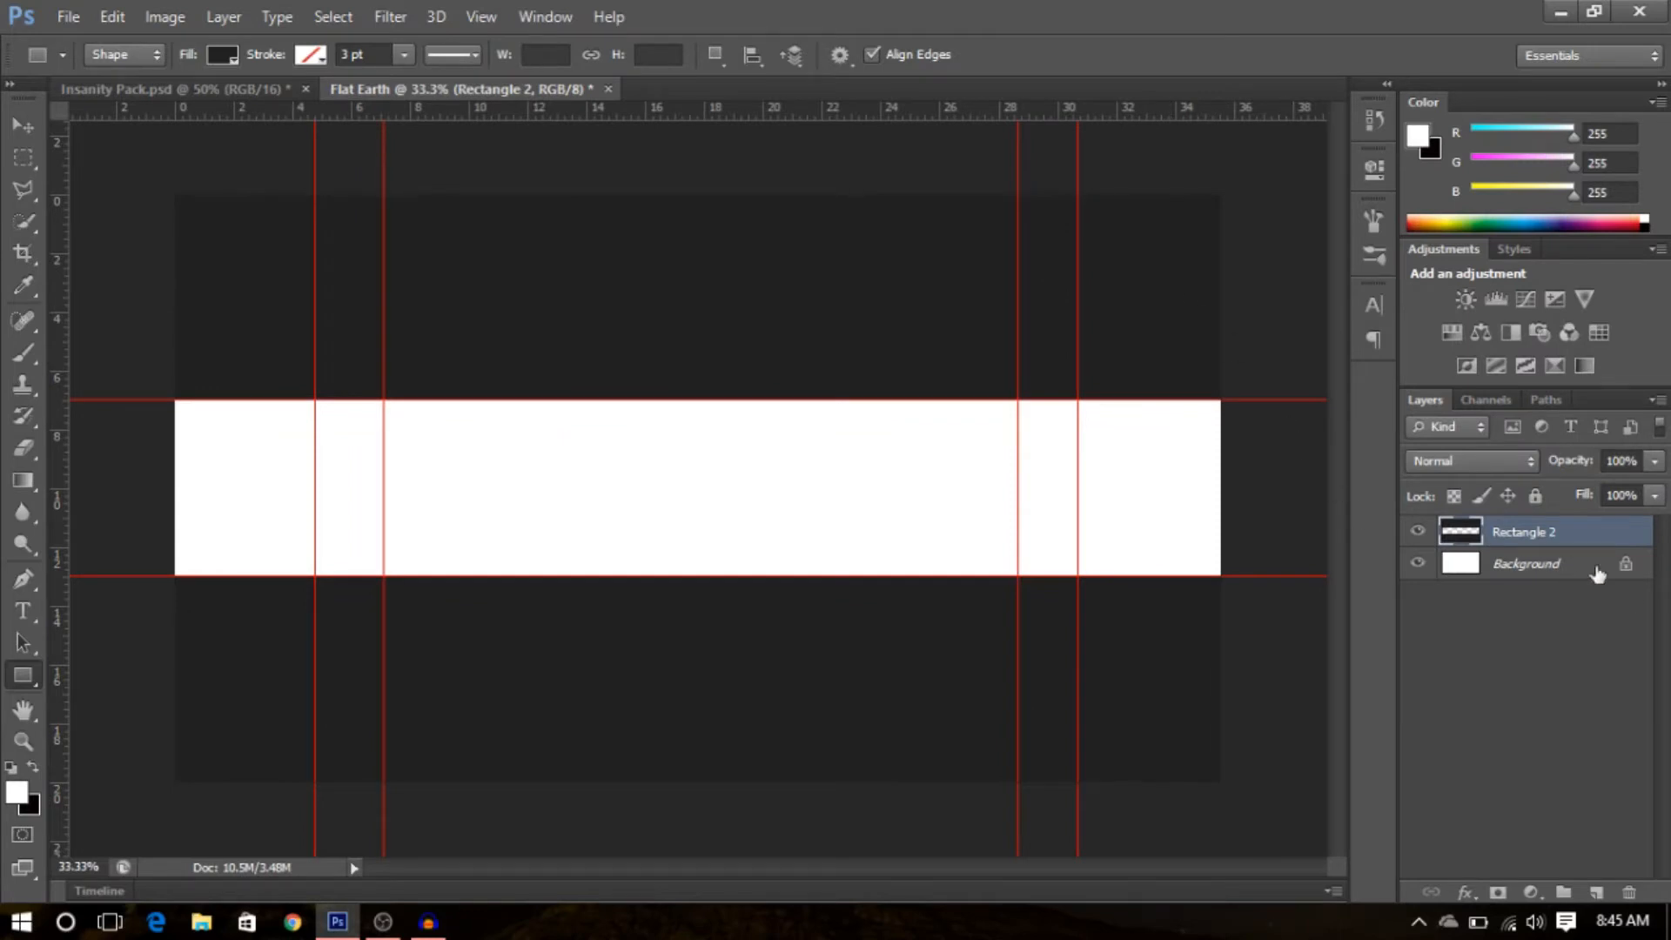
pyautogui.click(1506, 627)
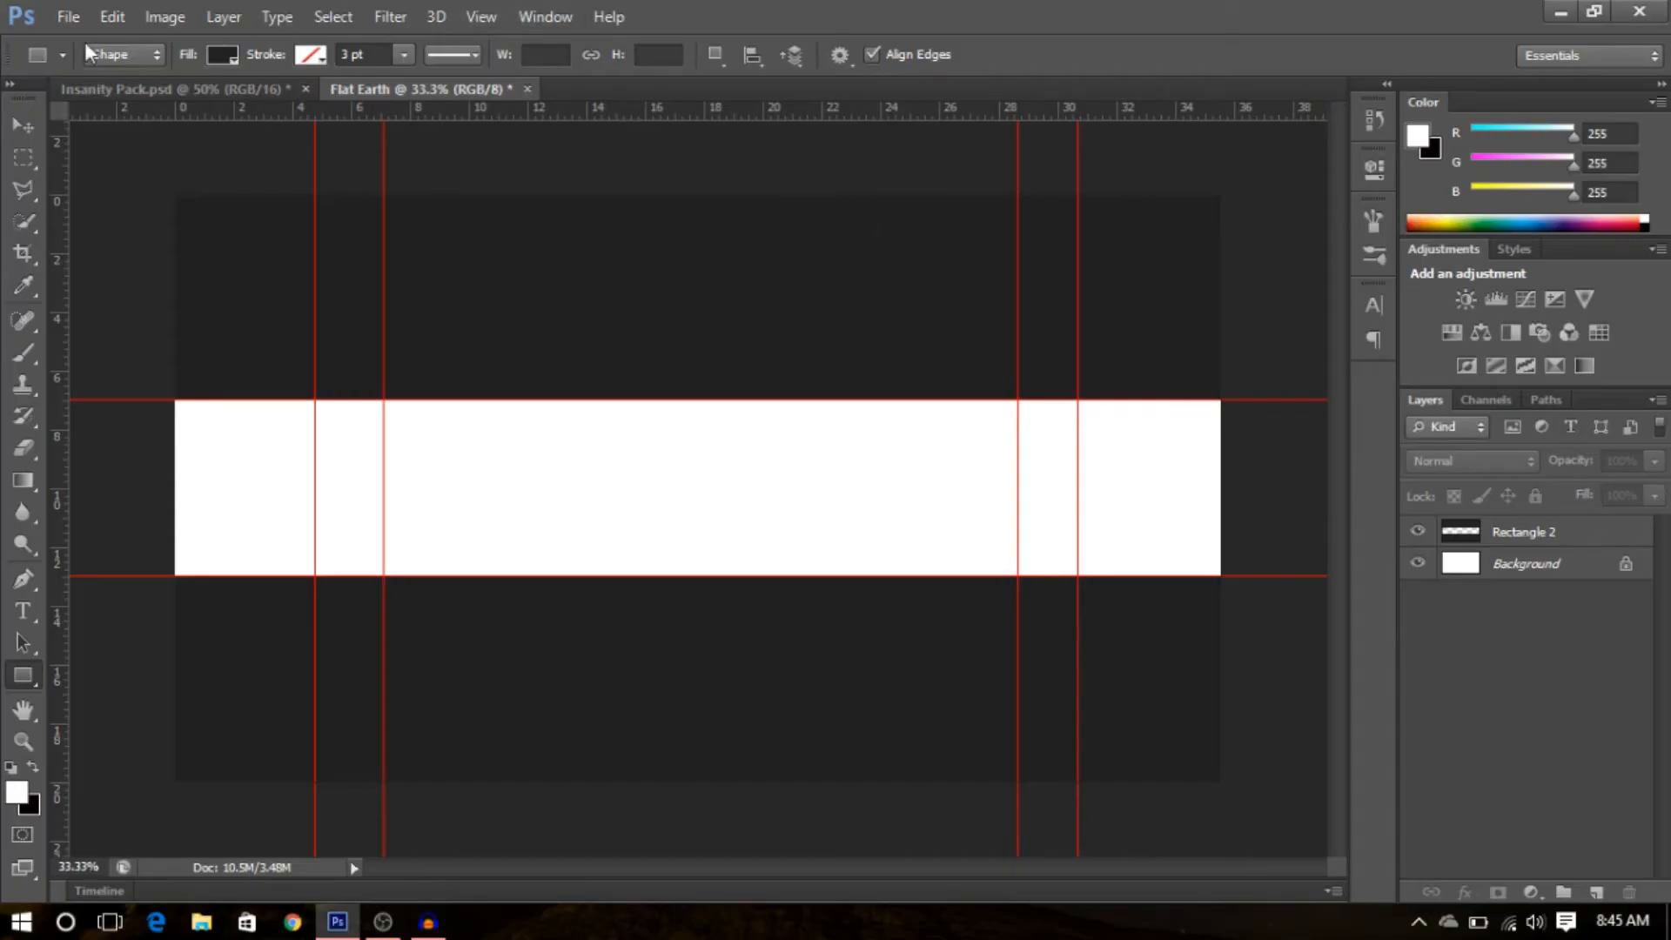
pyautogui.click(69, 16)
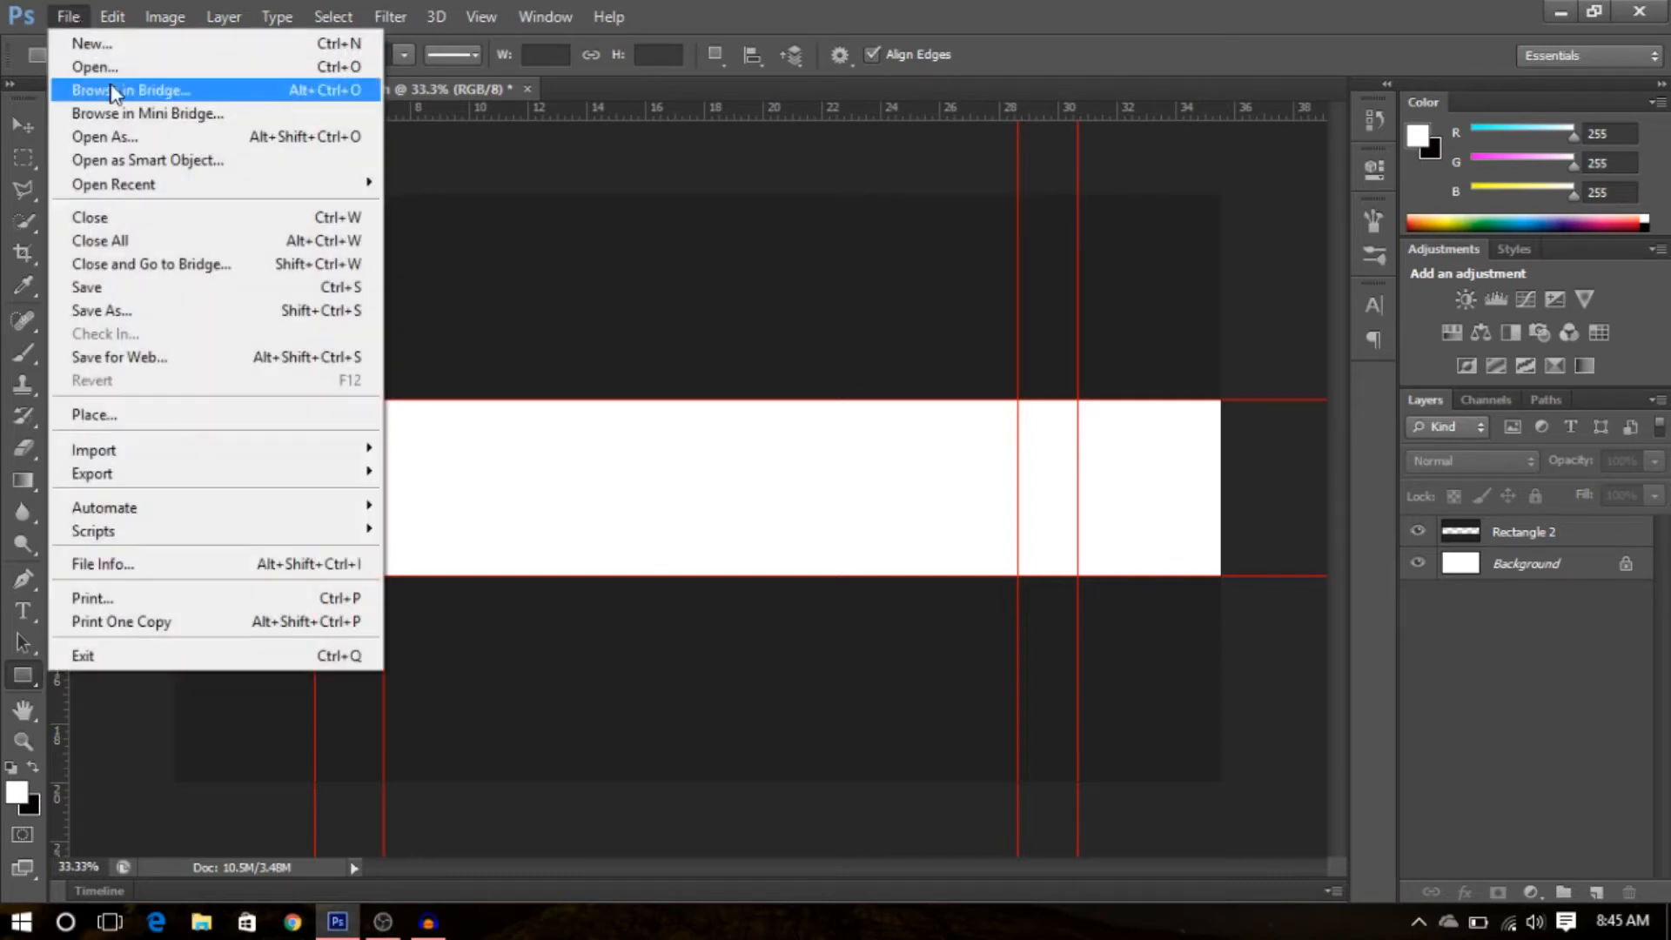
# - Place the City-Destruction-War wallpaper image from the Rexiota5 folder into the banner document
pyautogui.click(102, 409)
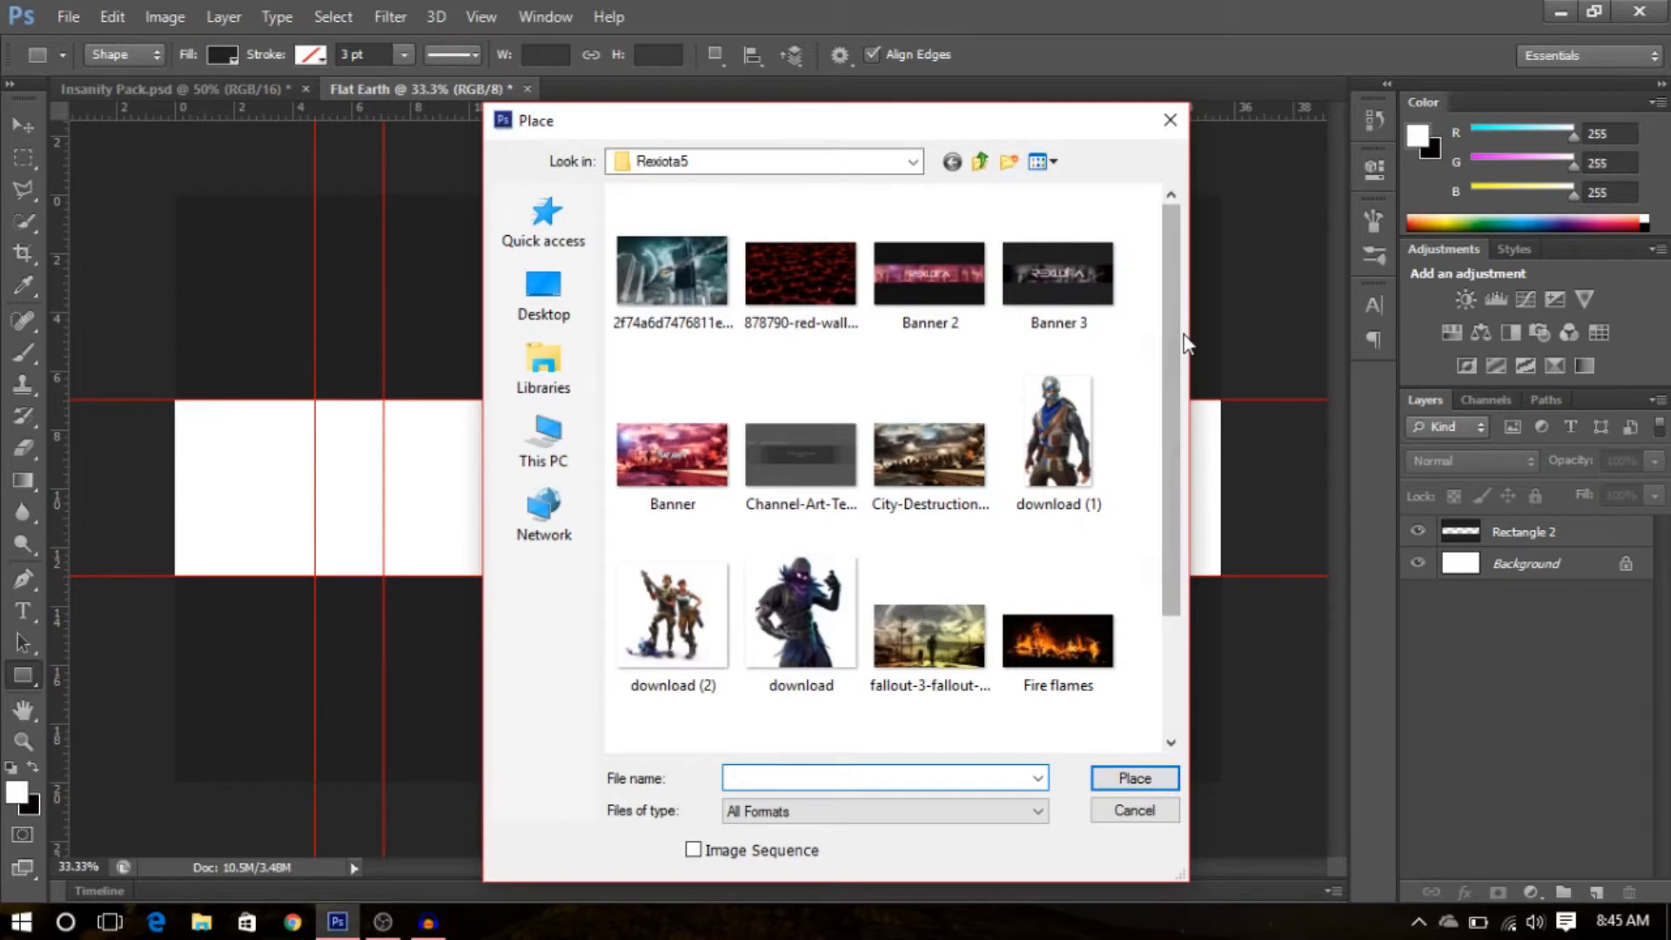
pyautogui.moveTo(1174, 376); pyautogui.dragTo(1167, 519)
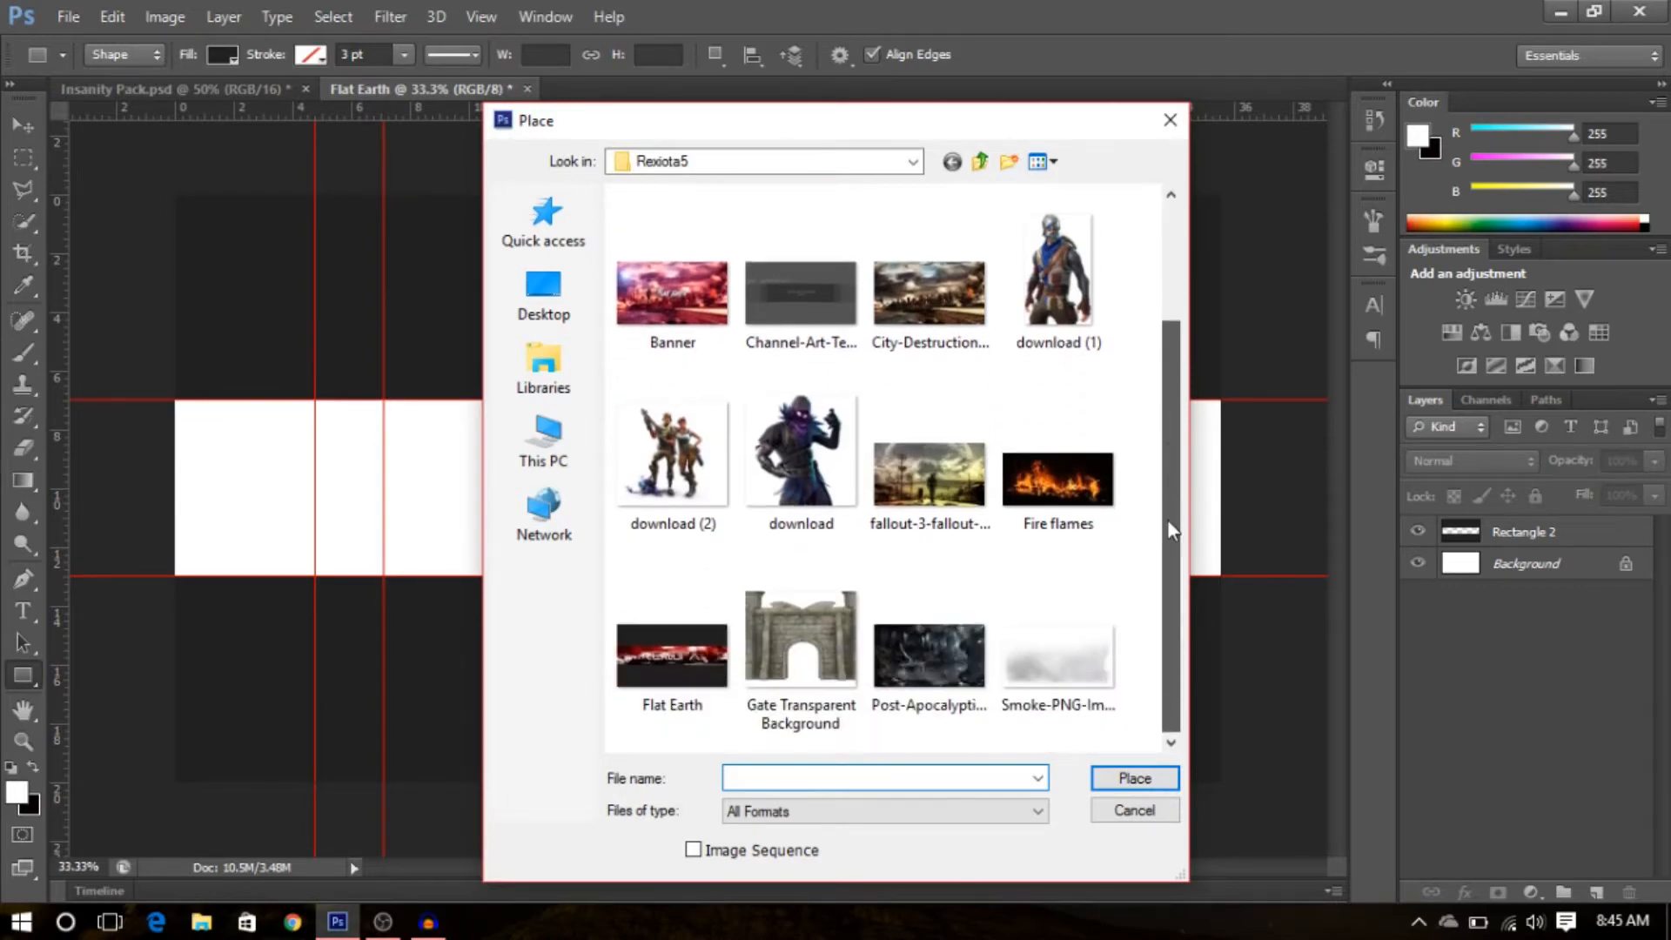
pyautogui.doubleClick(973, 357)
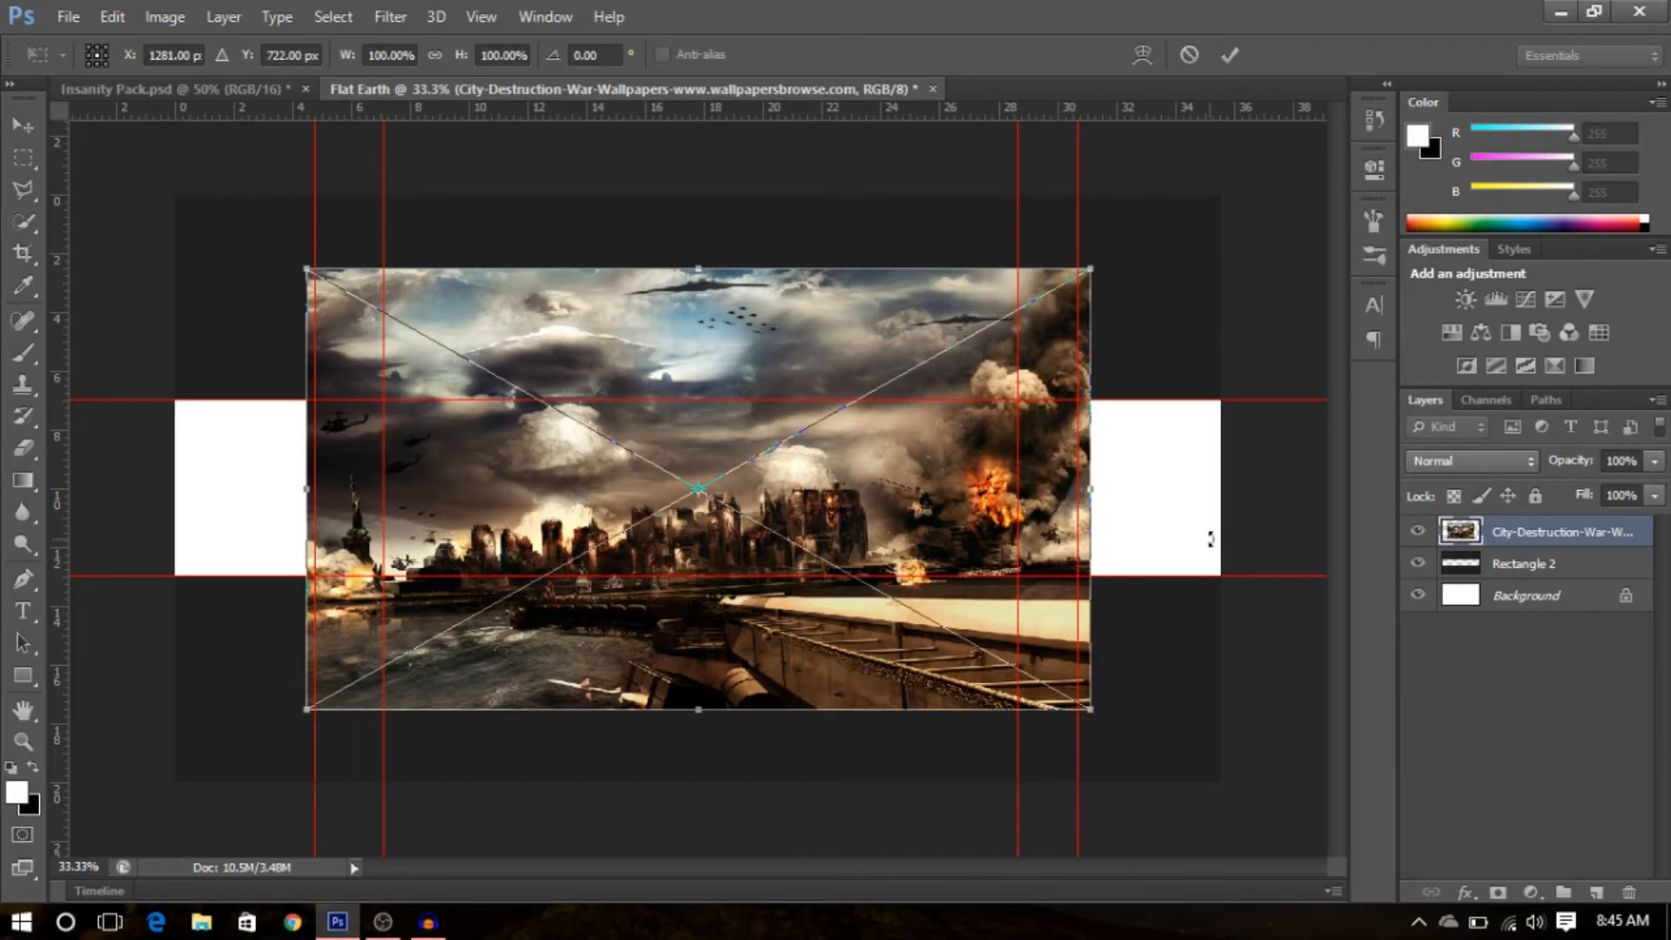
pyautogui.press('u')
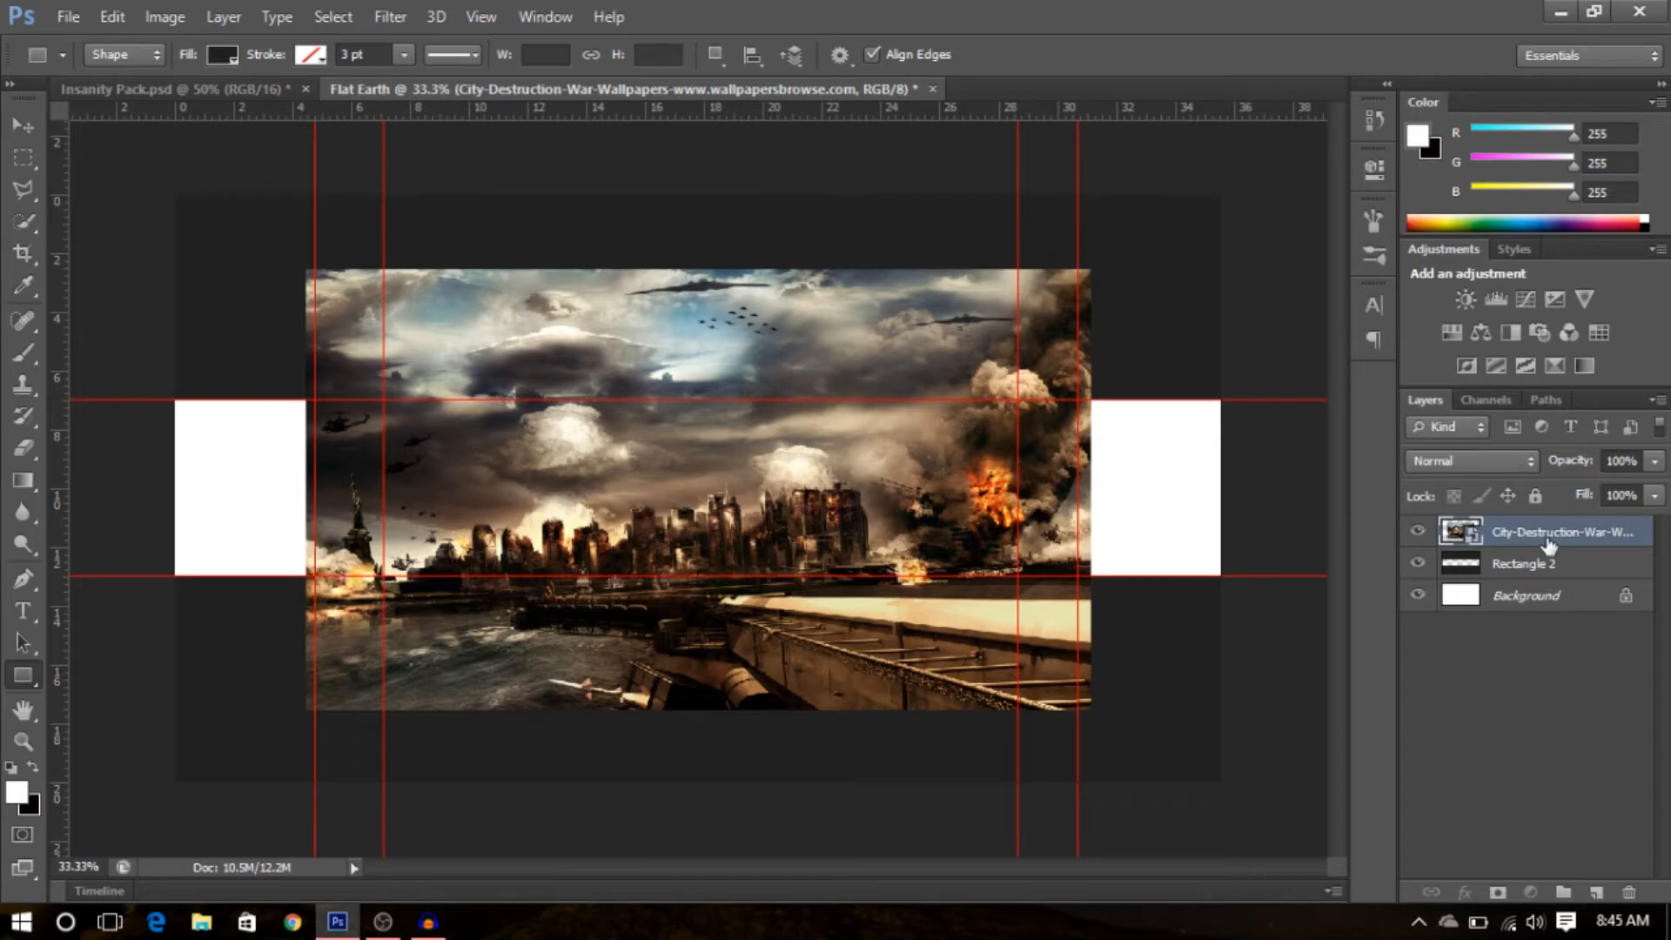
# - Move the city image layer beneath the rectangle layer and rasterize it
pyautogui.moveTo(1549, 544); pyautogui.dragTo(1558, 586)
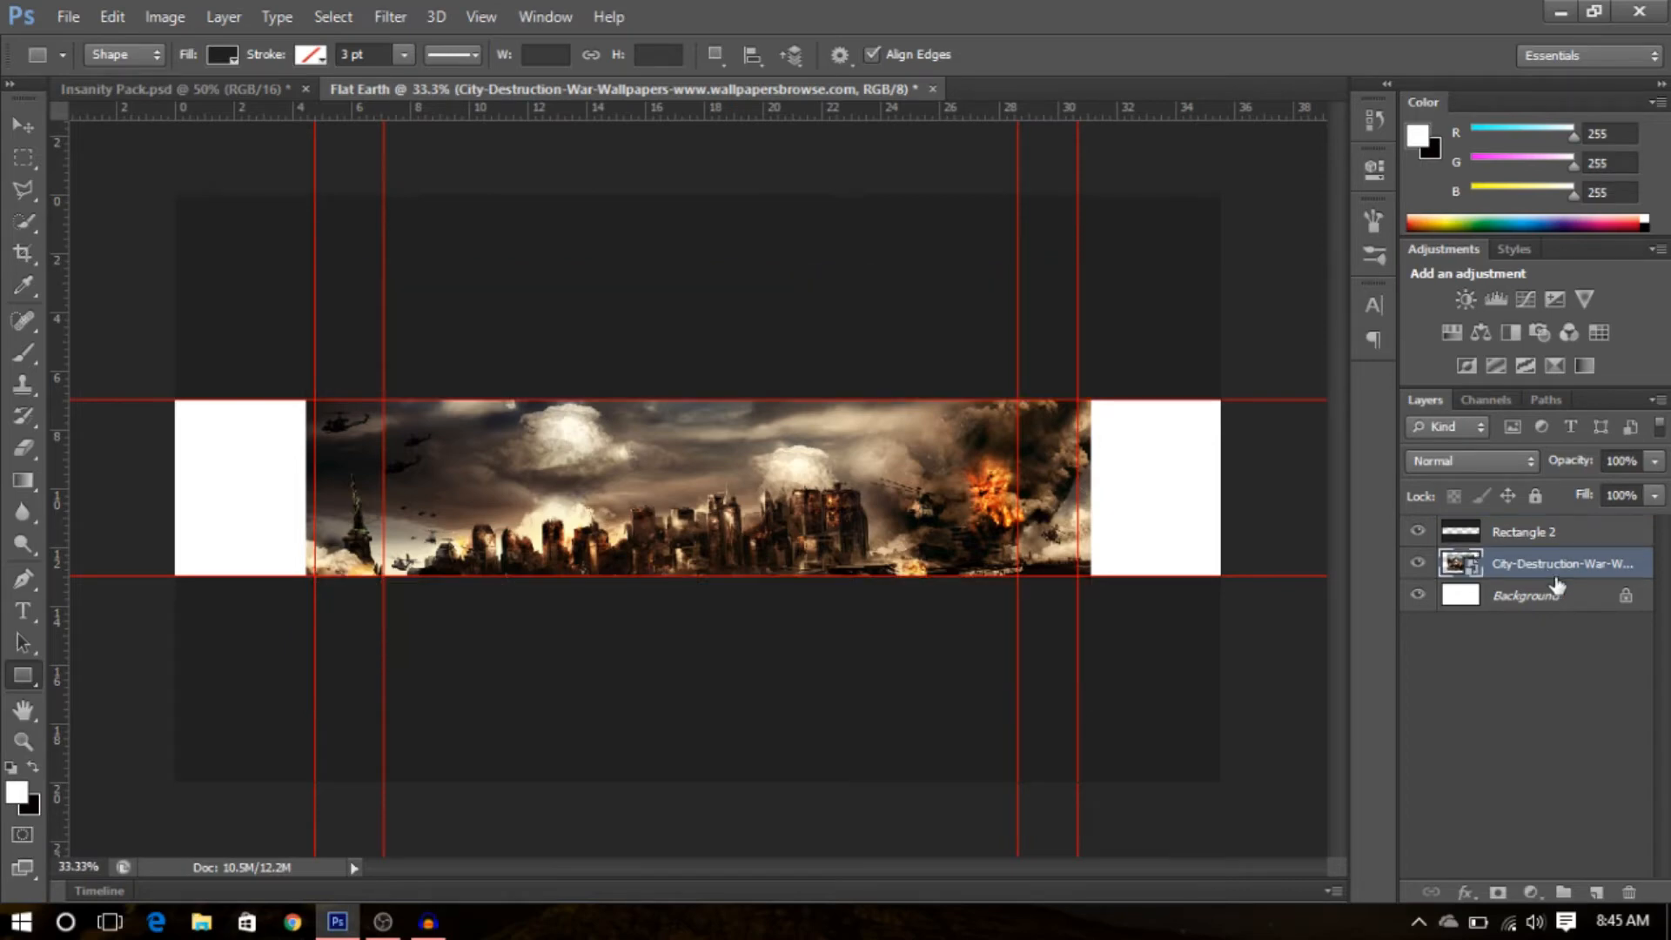
pyautogui.rightClick(1537, 572)
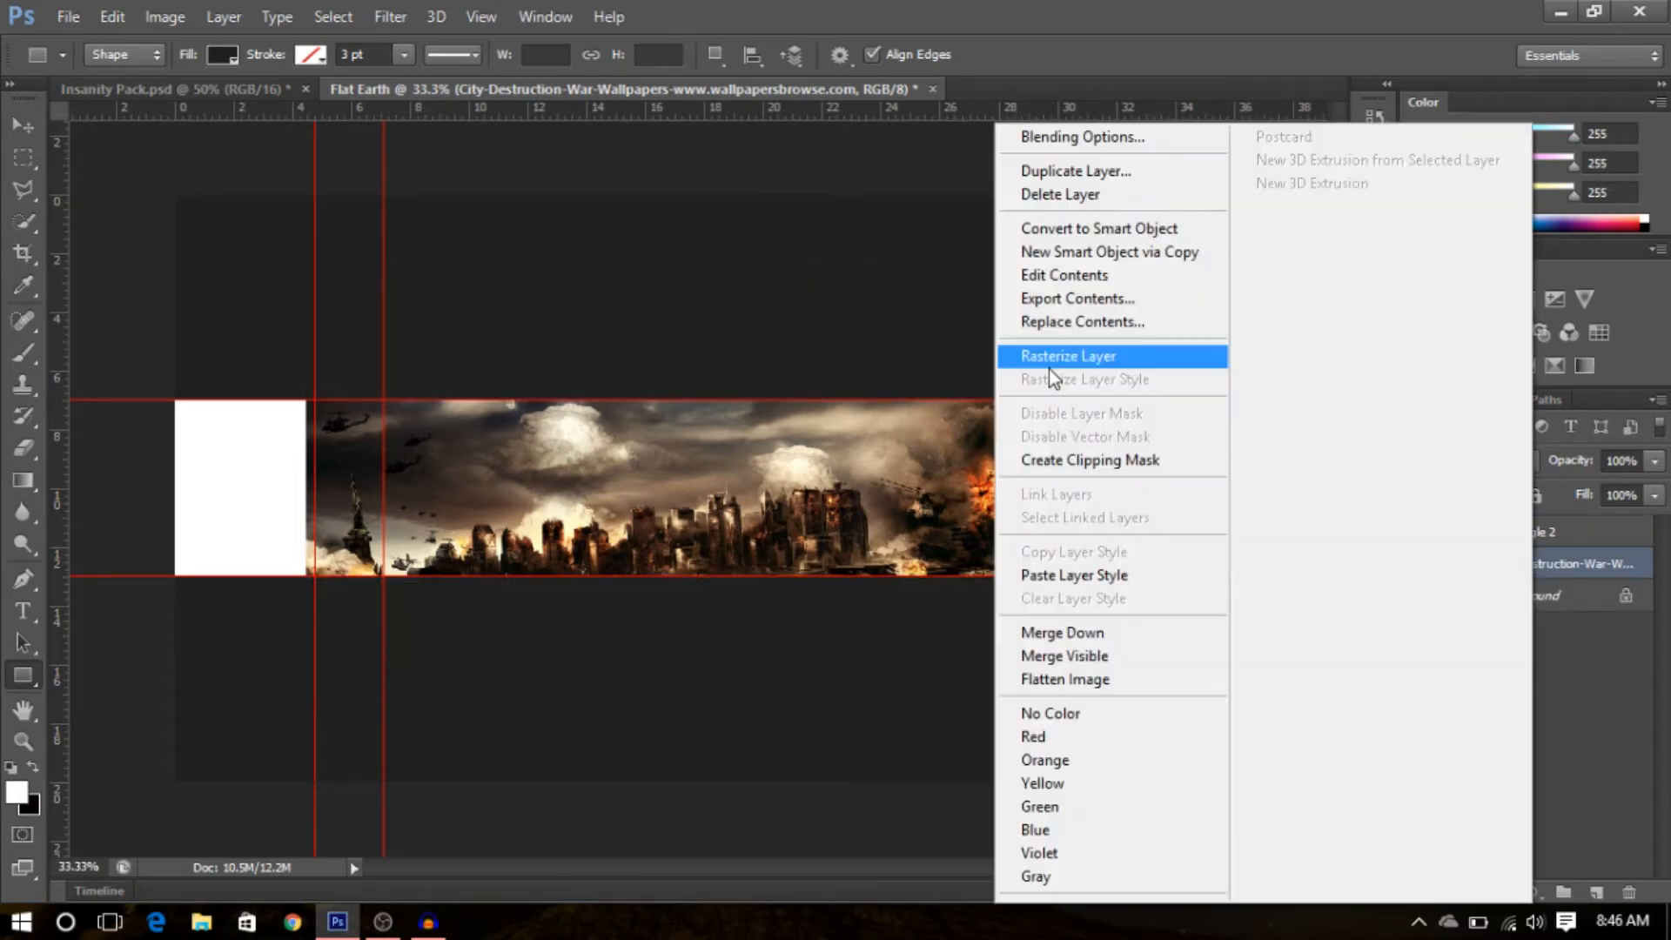
pyautogui.click(1050, 367)
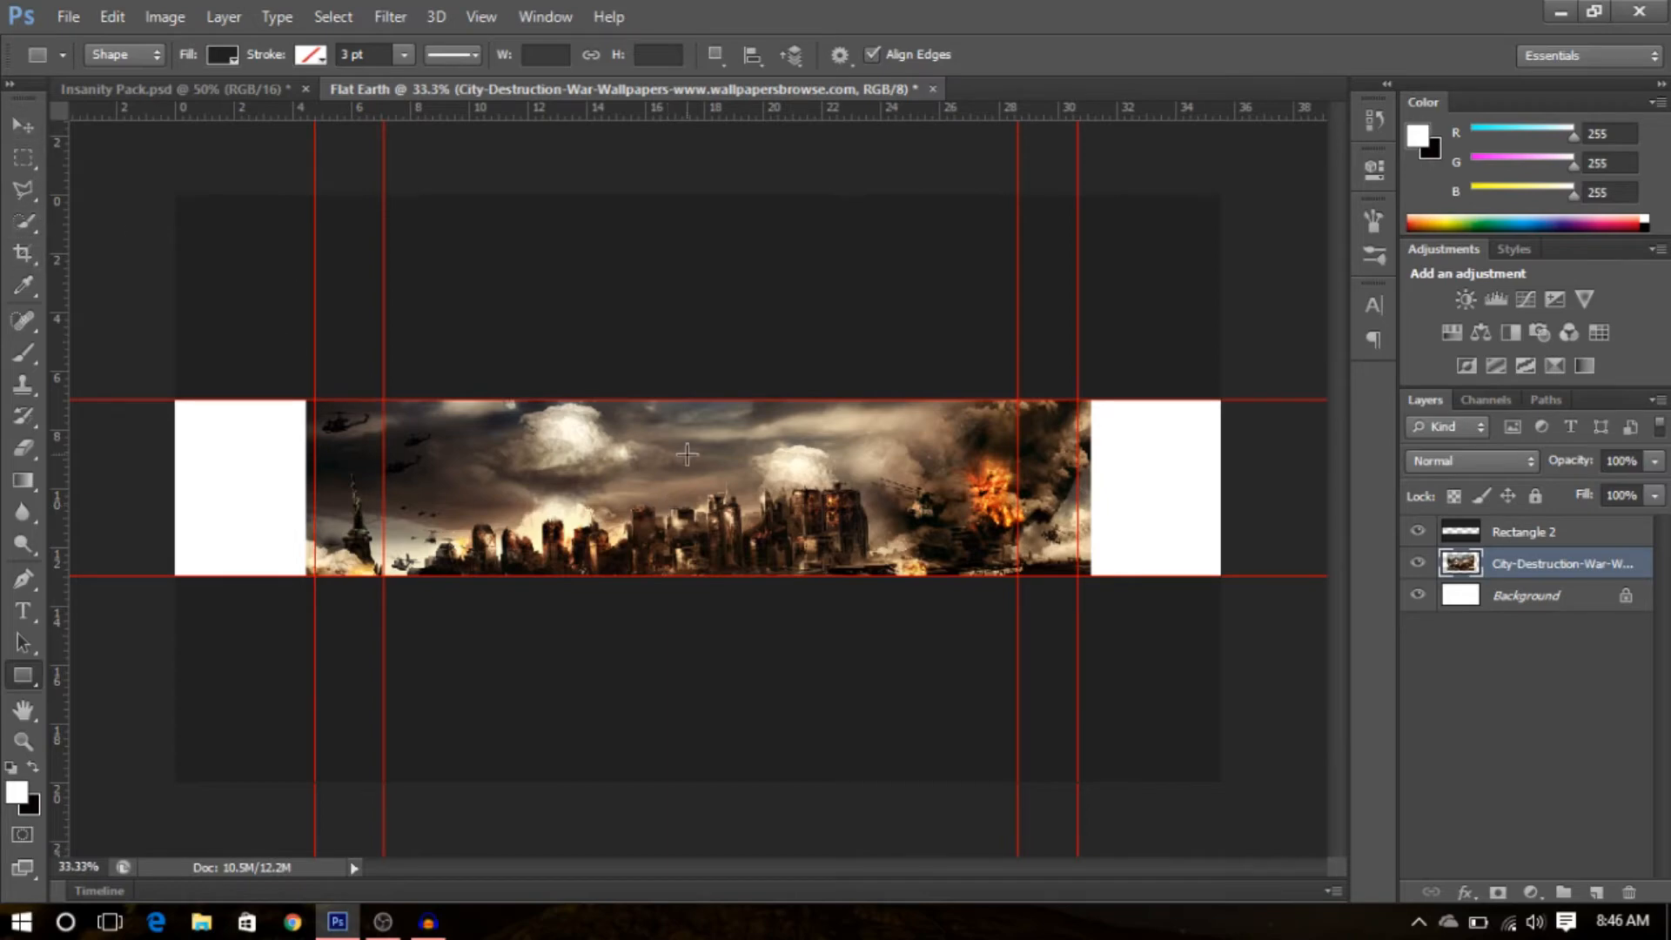
# - Shift the city image slightly rightward within the banner strip
pyautogui.press('v')
pyautogui.moveTo(754, 509)
pyautogui.mouseDown()
pyautogui.moveTo(740, 482)
pyautogui.moveTo(761, 484)
pyautogui.mouseUp()
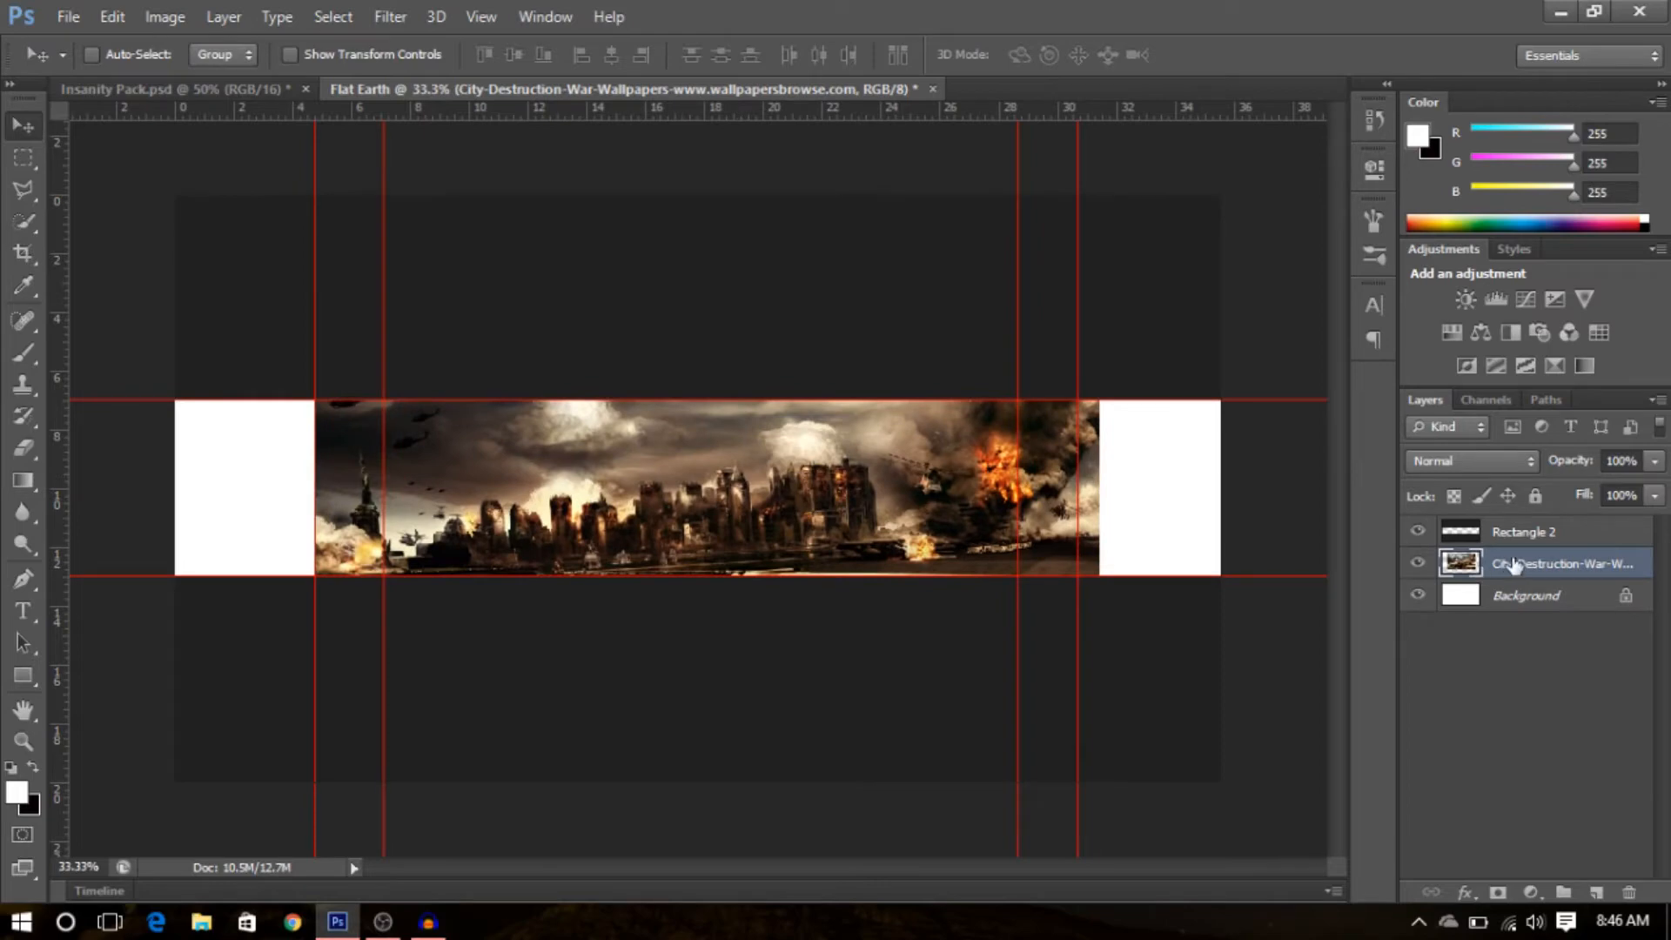
pyautogui.moveTo(828, 529); pyautogui.dragTo(838, 529)
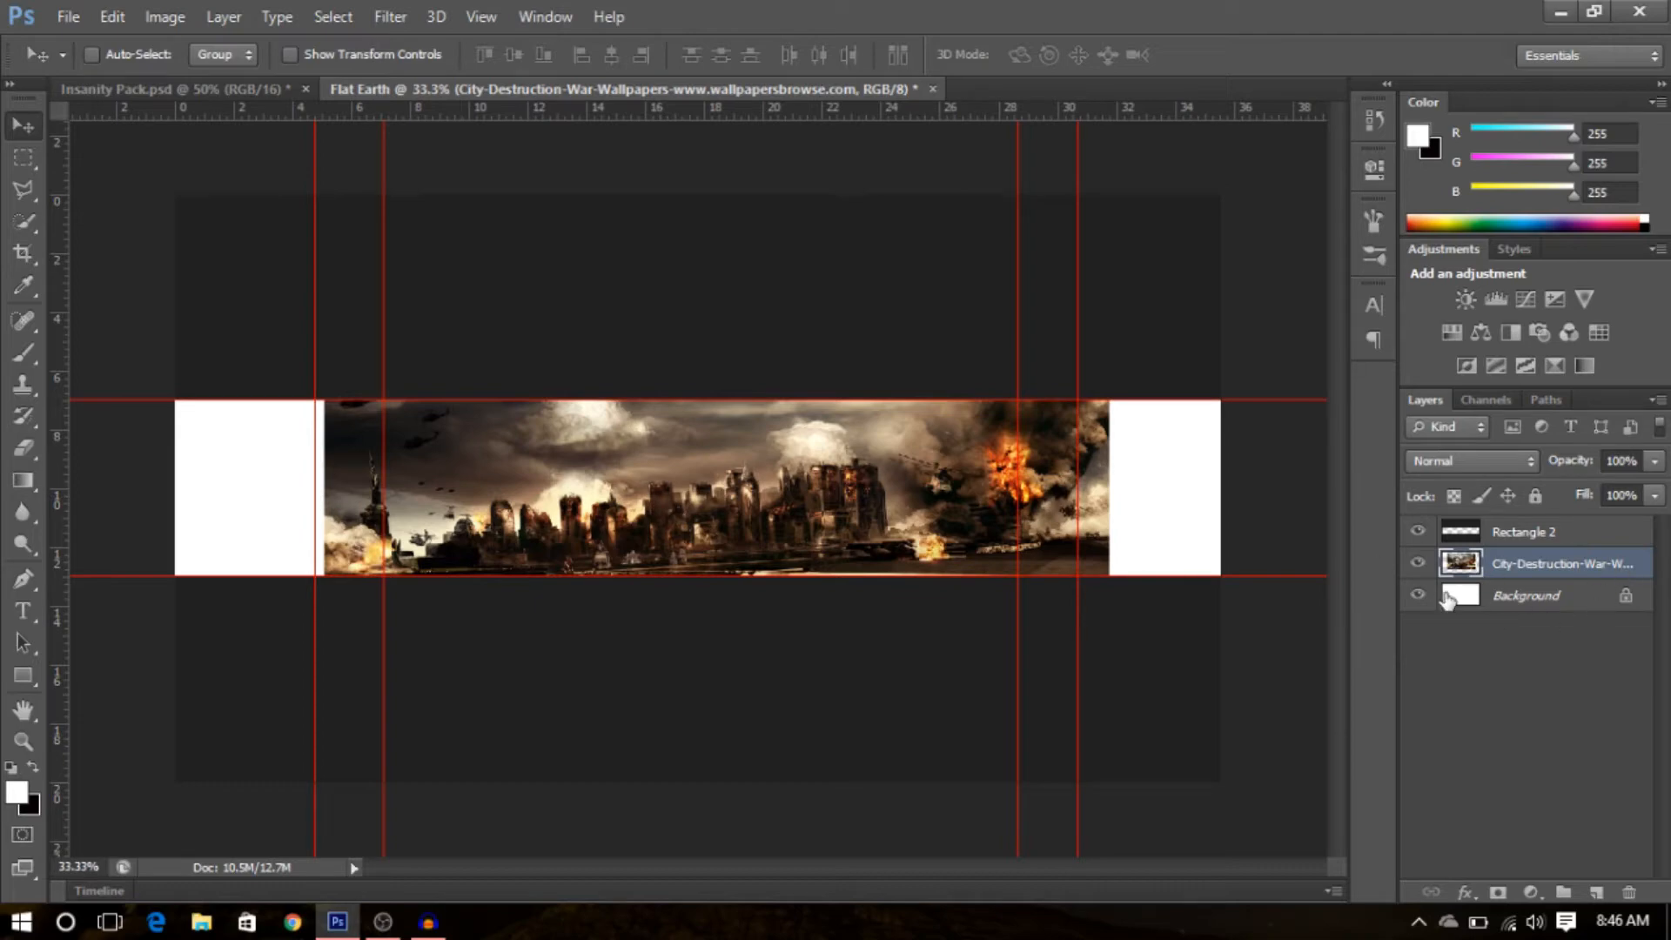
# - Free-transform the city image to enlarge it past the strip's right edge, then reposition it
pyautogui.hotkey('ctrl', 't')
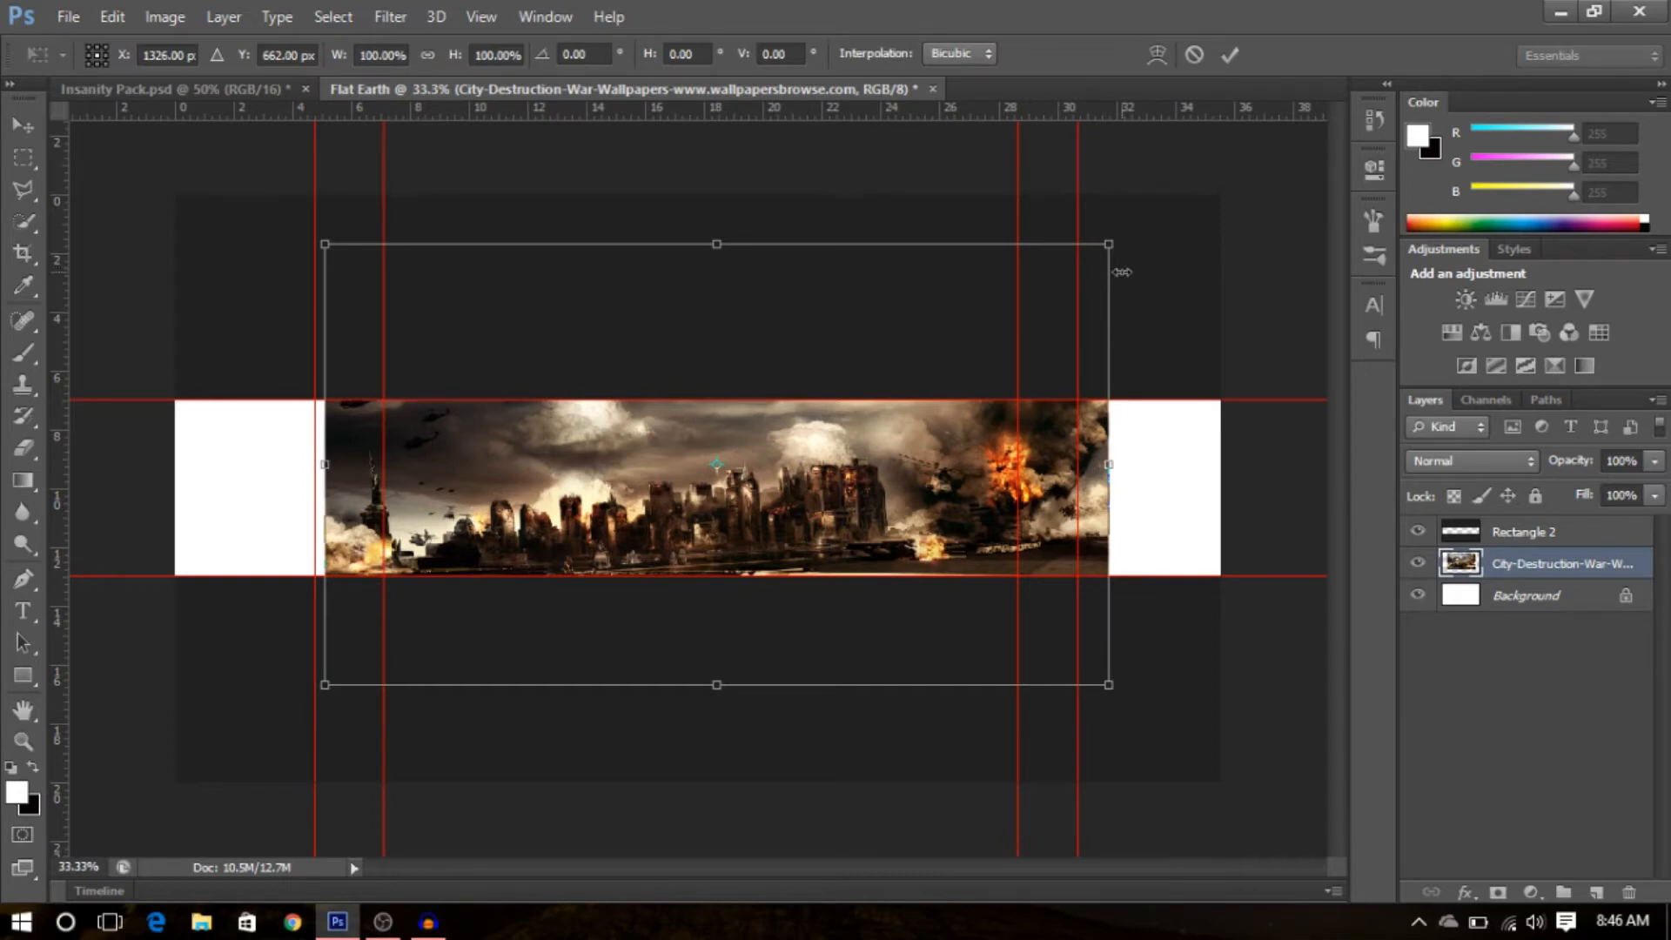
pyautogui.moveTo(1110, 244); pyautogui.dragTo(1172, 227)
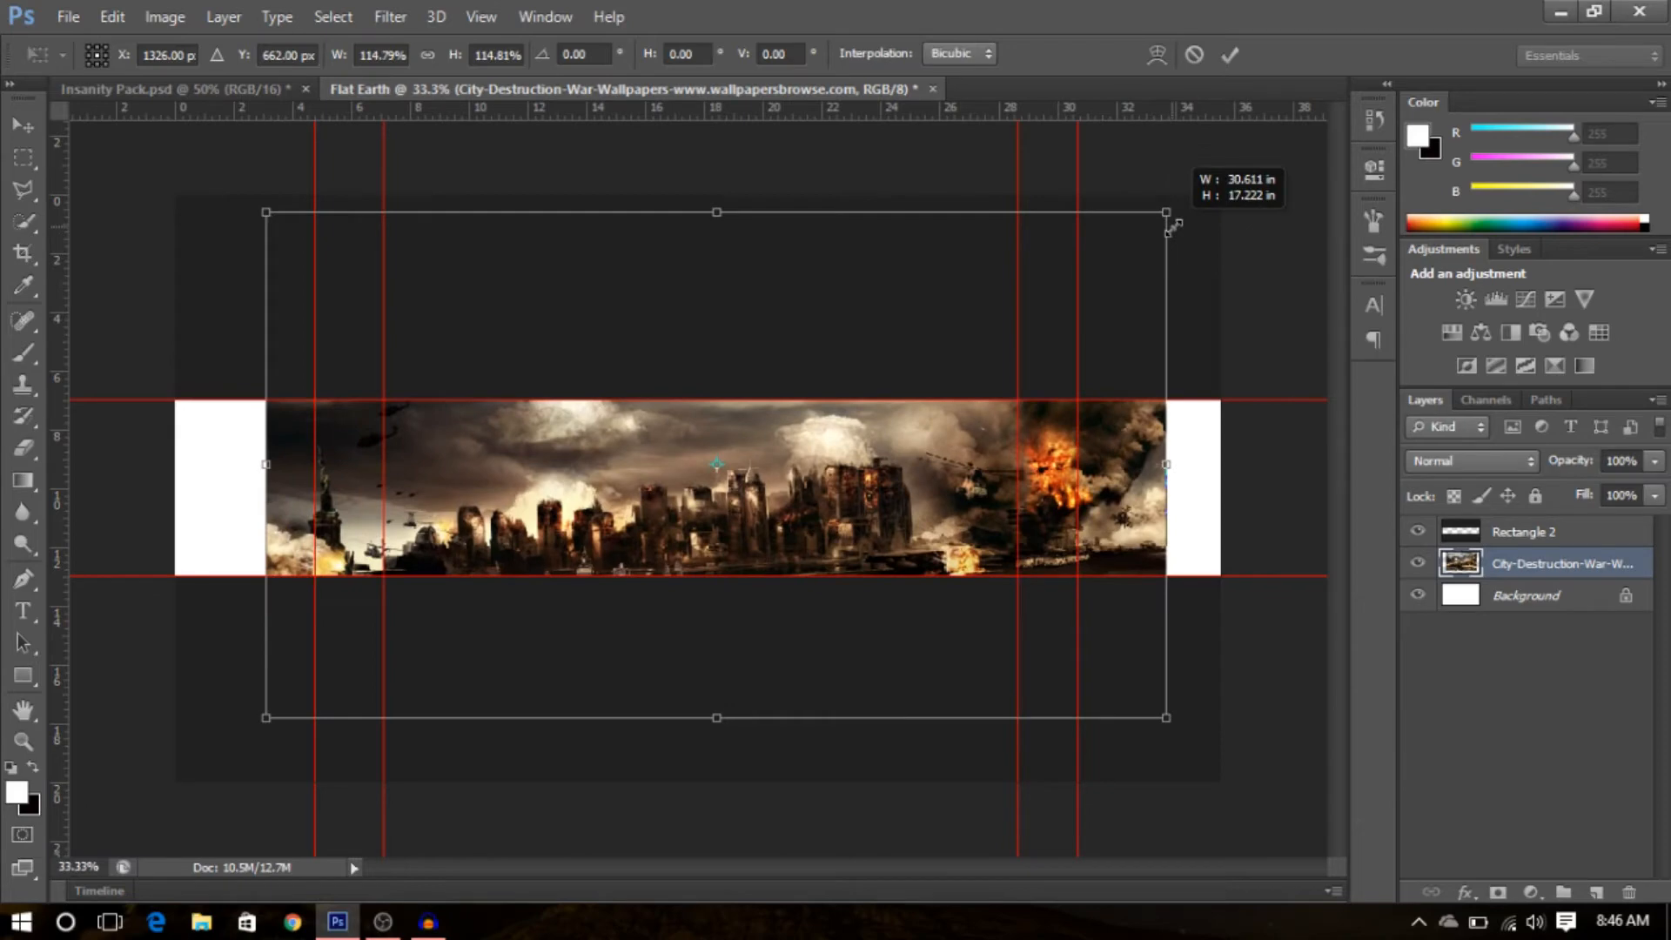
pyautogui.moveTo(1173, 227); pyautogui.dragTo(1172, 234)
pyautogui.hotkey('ctrl', 'z')
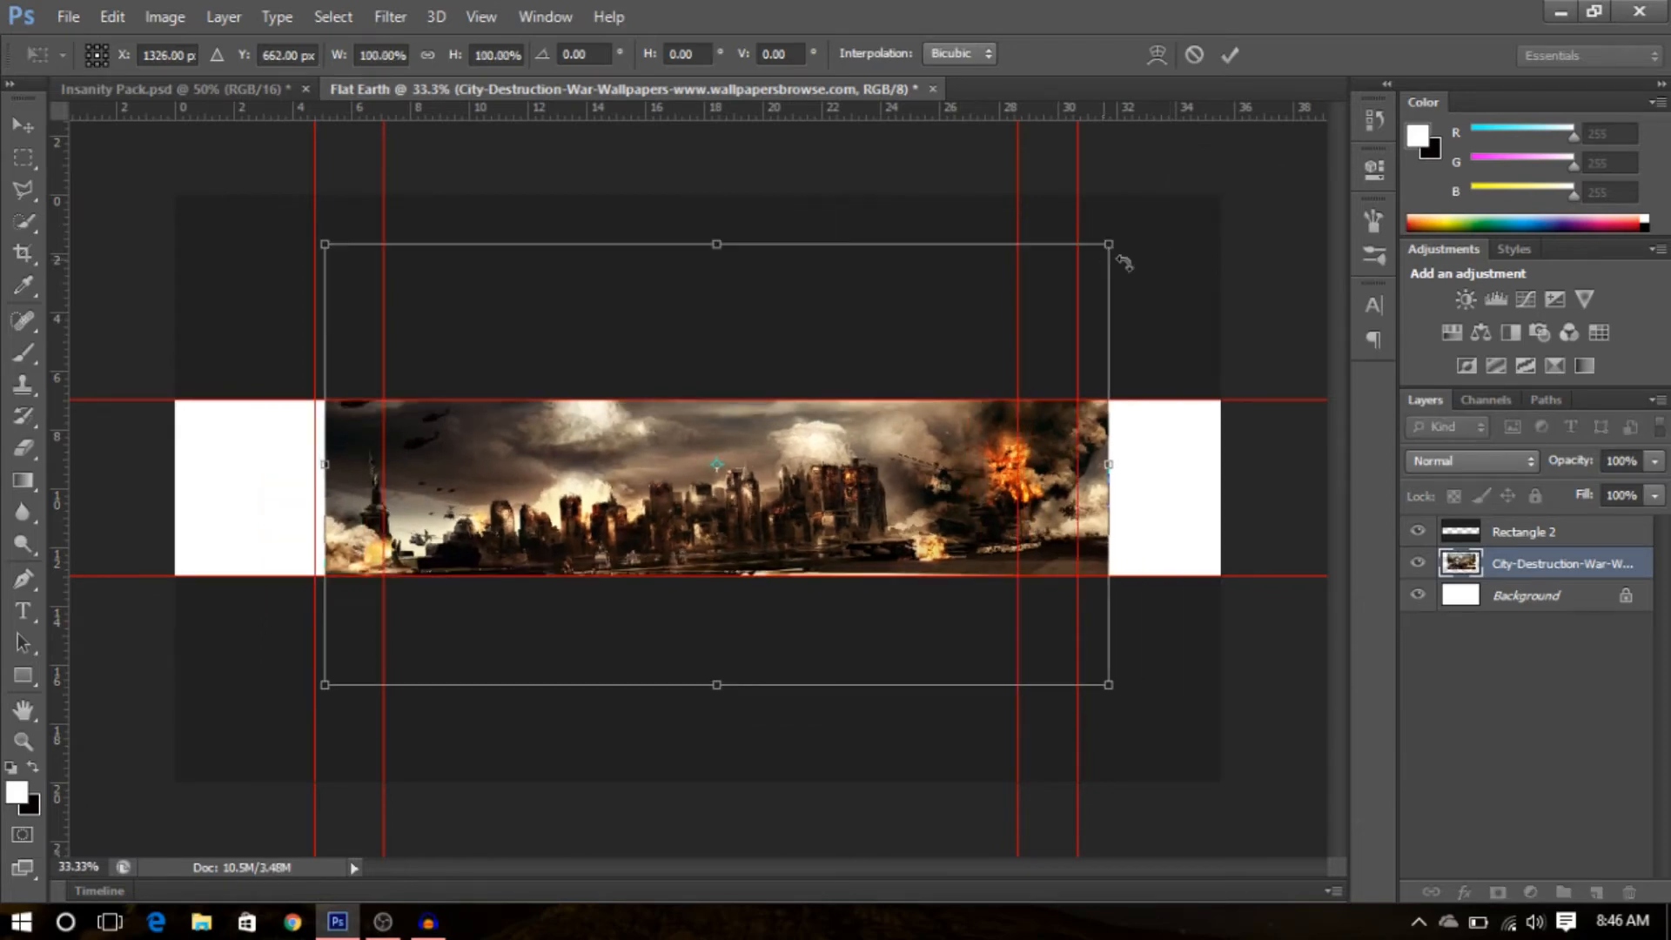
pyautogui.moveTo(1101, 249); pyautogui.dragTo(1183, 209)
pyautogui.press('Return')
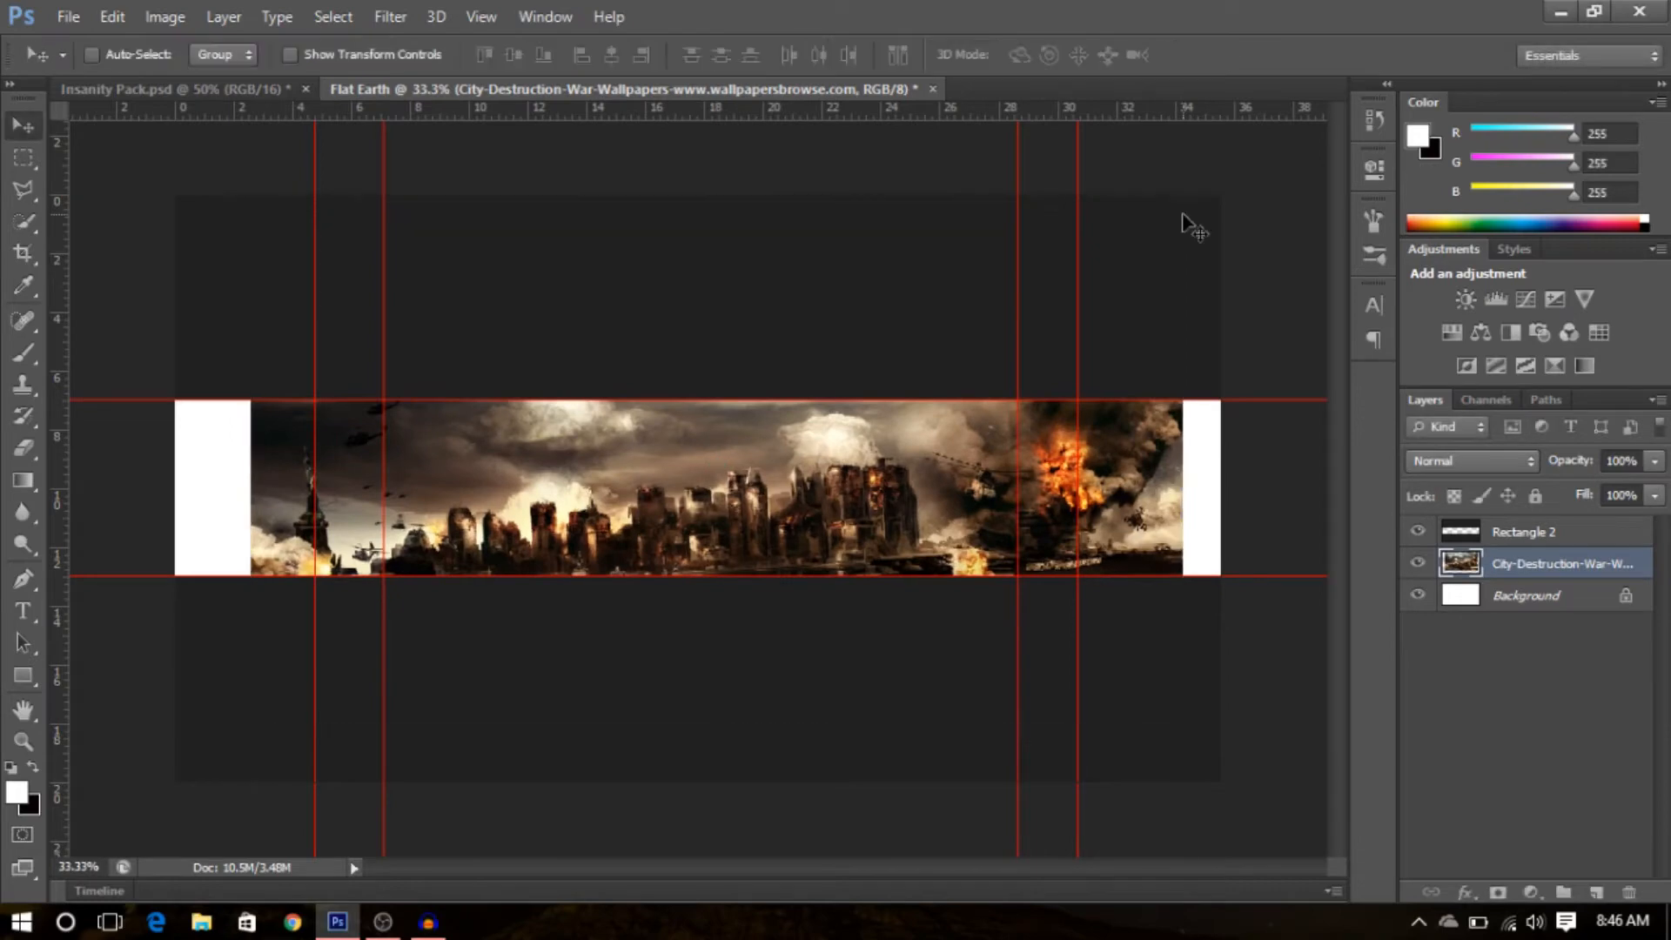
pyautogui.moveTo(883, 505)
pyautogui.mouseDown()
pyautogui.moveTo(900, 483)
pyautogui.moveTo(922, 496)
pyautogui.moveTo(916, 470)
pyautogui.moveTo(896, 465)
pyautogui.moveTo(865, 511)
pyautogui.mouseUp()
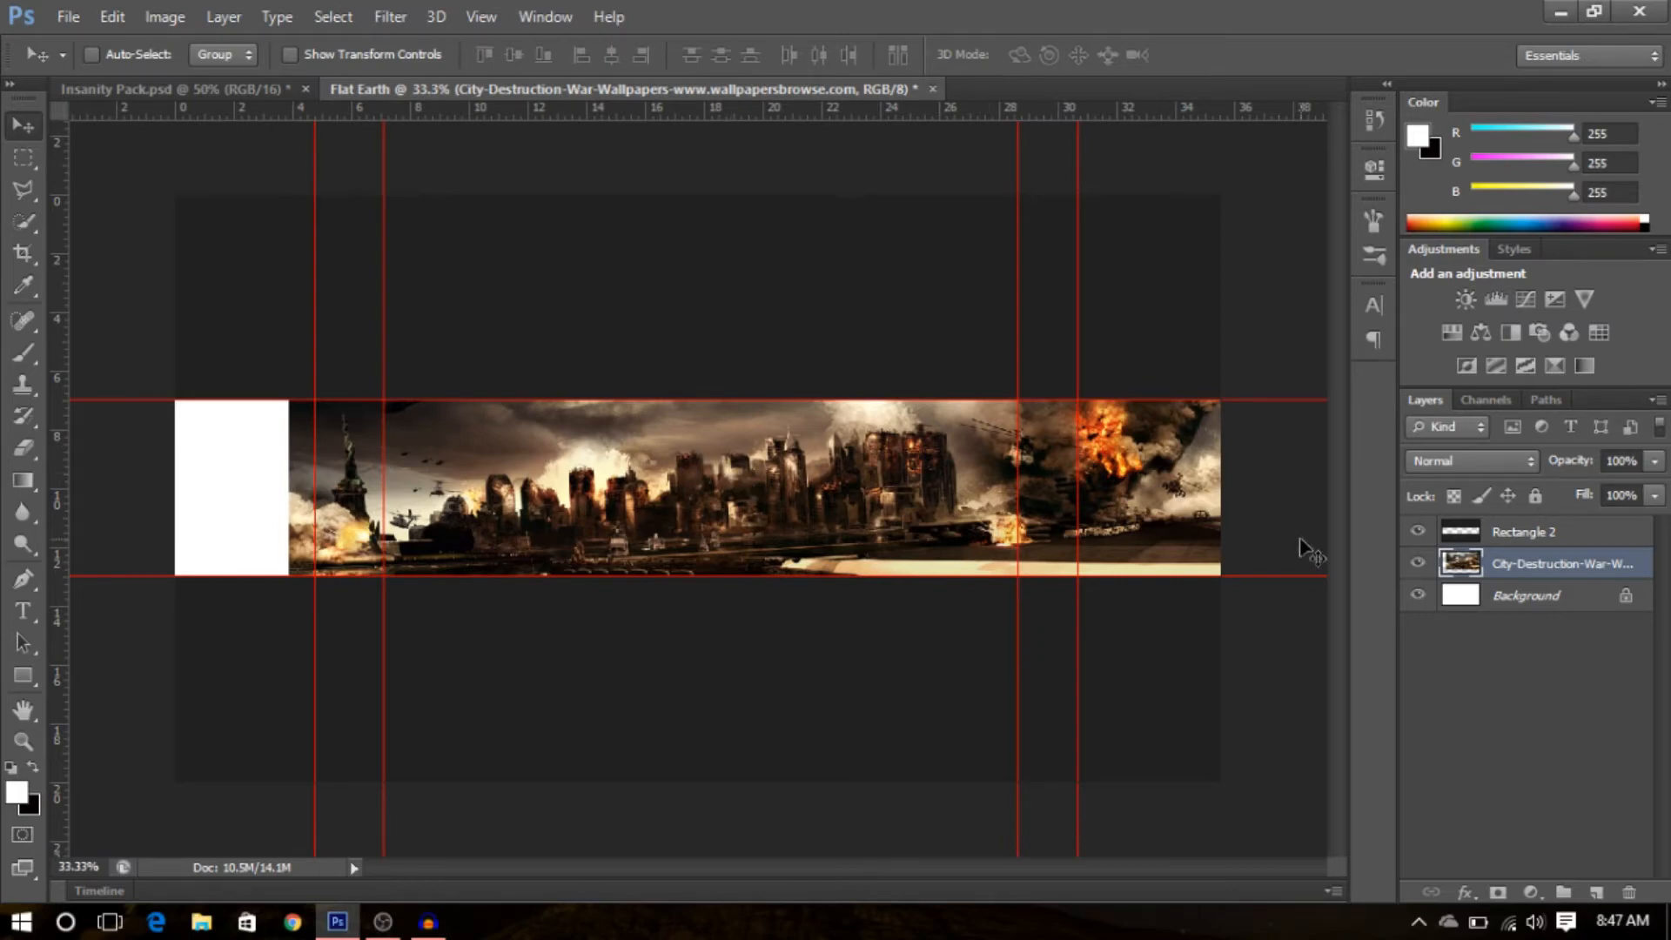
# - Duplicate the city image layer and move the copy left to fill the strip's left end
pyautogui.hotkey('ctrl', 'j')
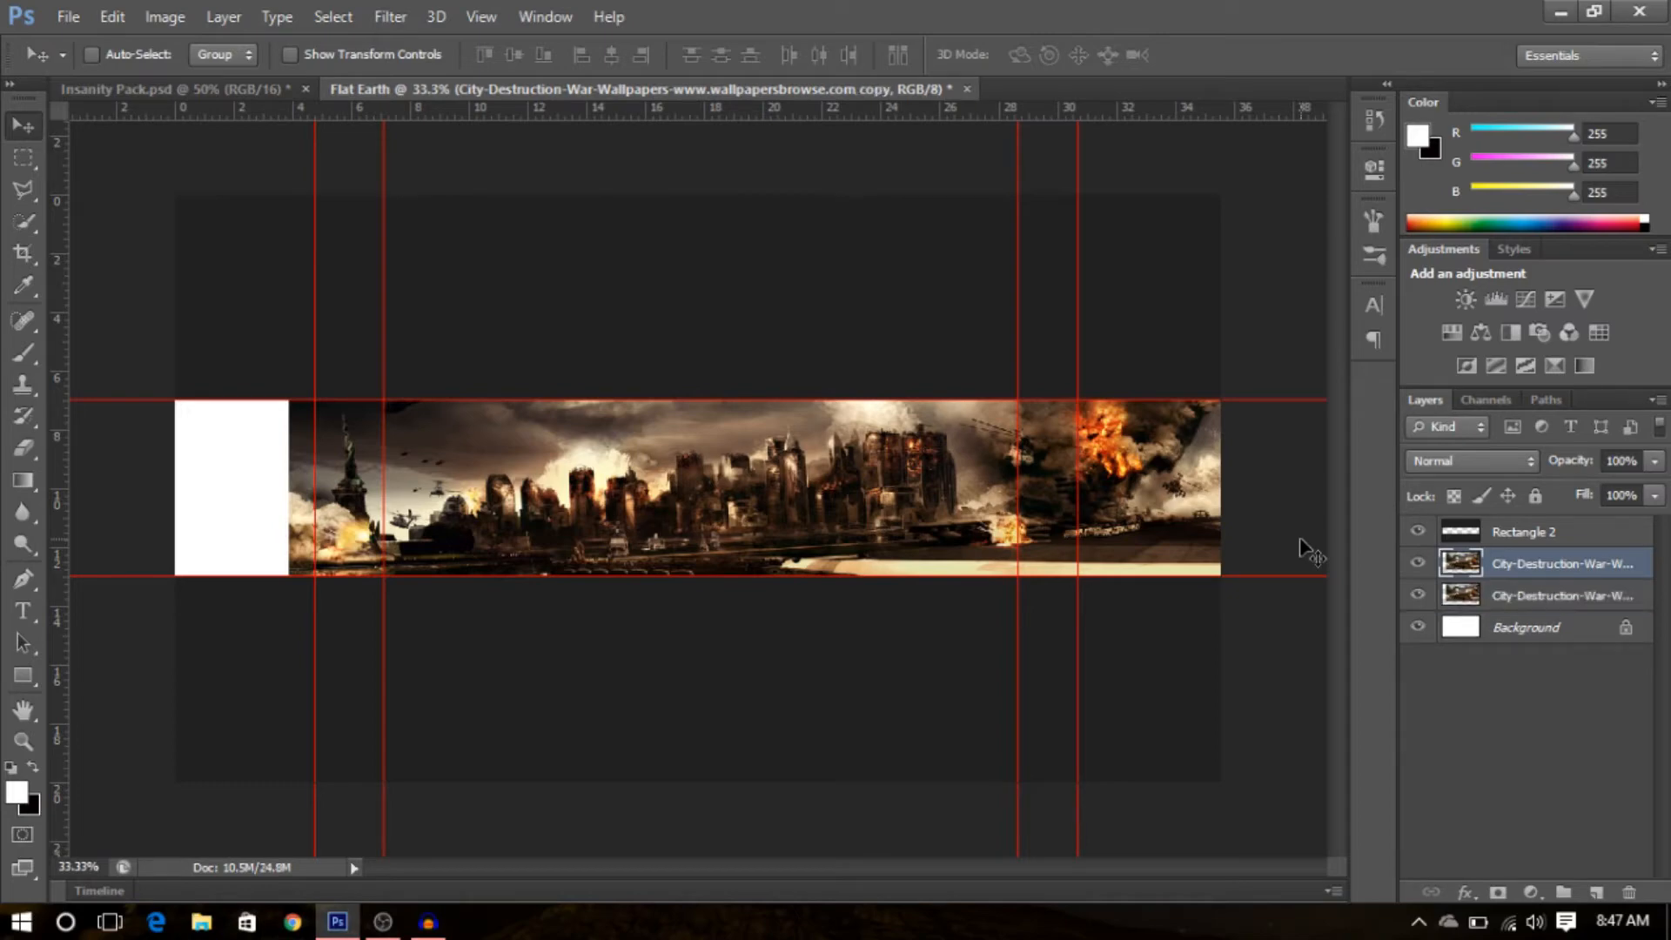
pyautogui.moveTo(831, 515); pyautogui.dragTo(717, 508)
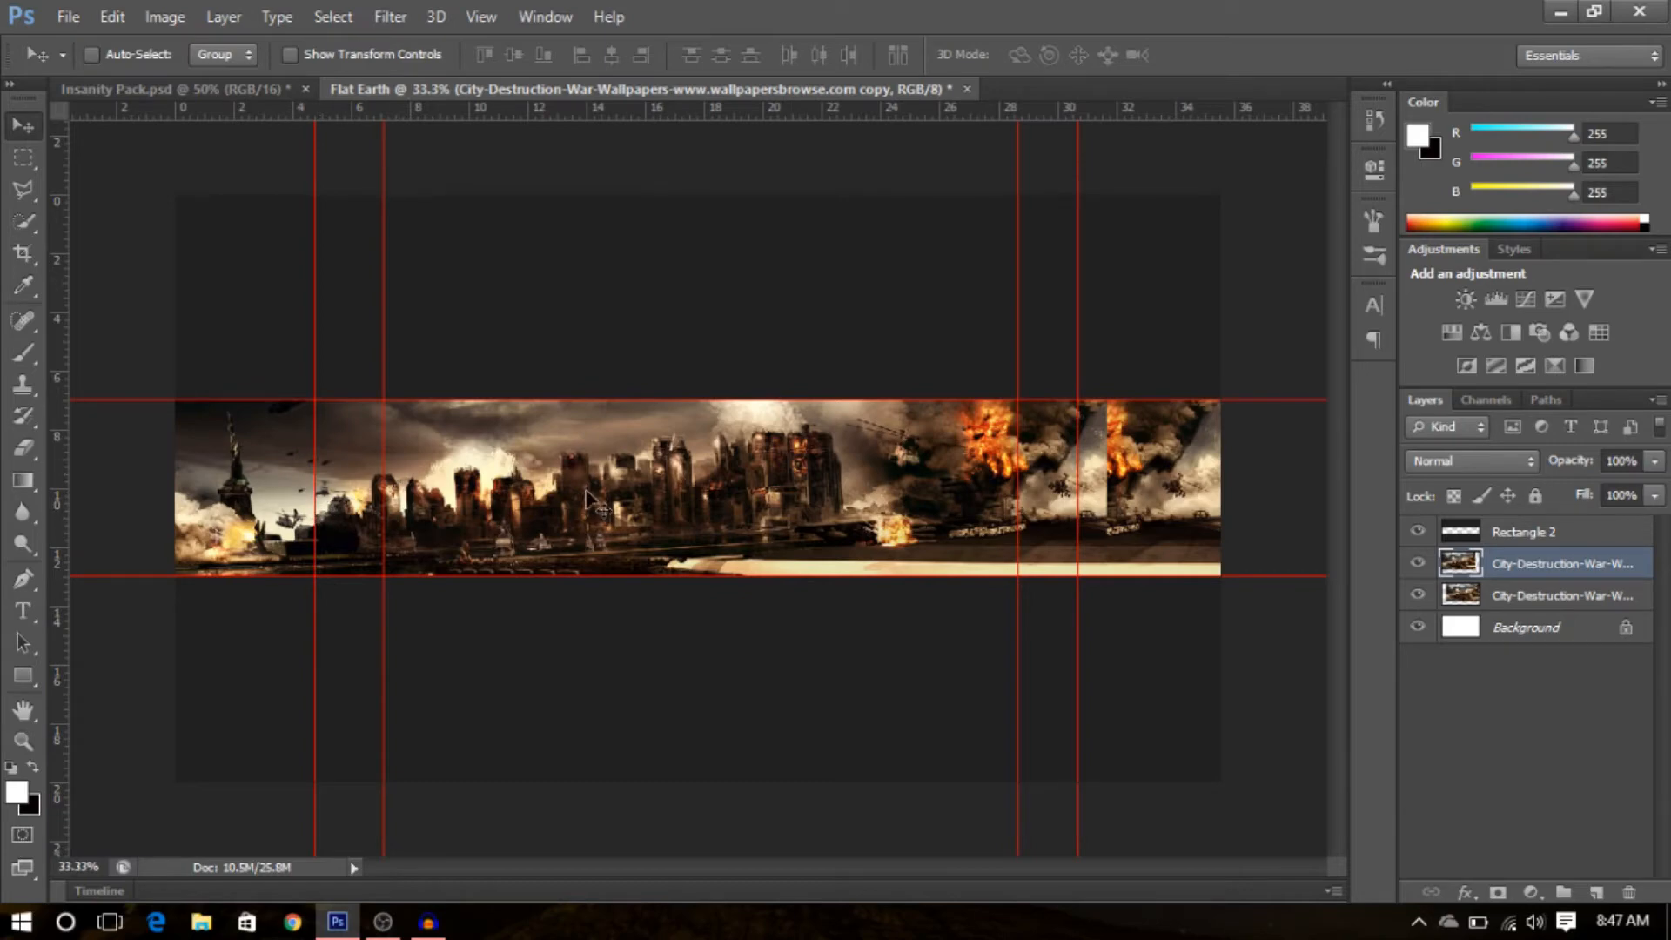
pyautogui.rightClick(1537, 582)
pyautogui.click(1631, 621)
pyautogui.rightClick(1594, 598)
pyautogui.click(1609, 623)
pyautogui.click(1563, 575)
pyautogui.click(1417, 565)
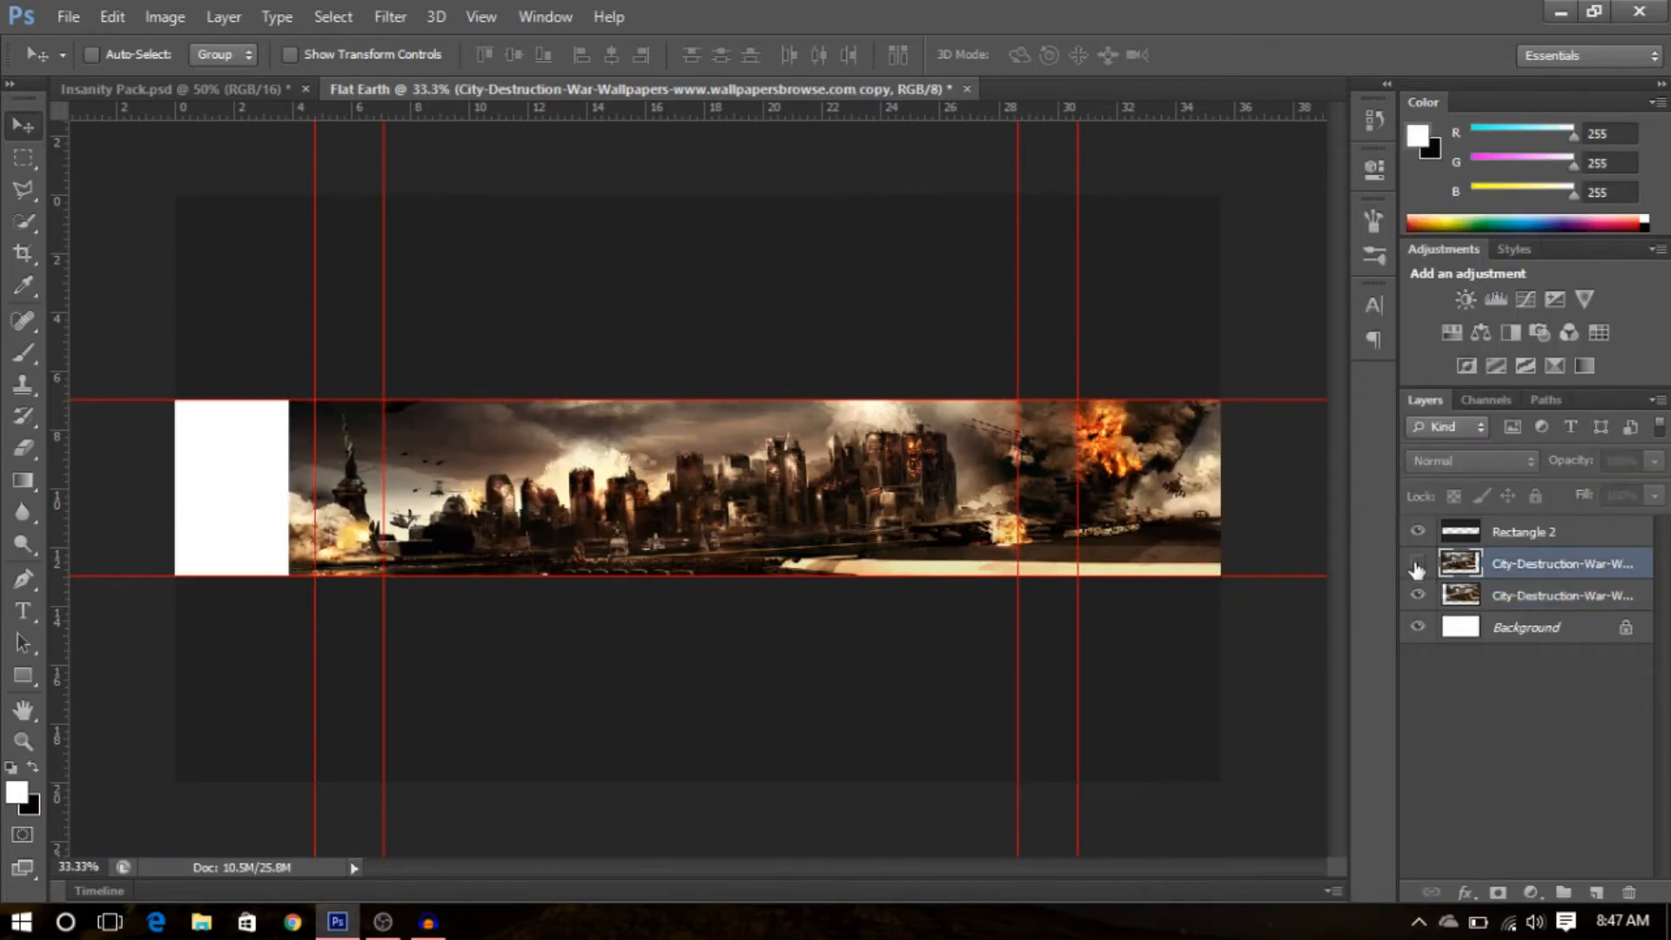
pyautogui.click(1417, 565)
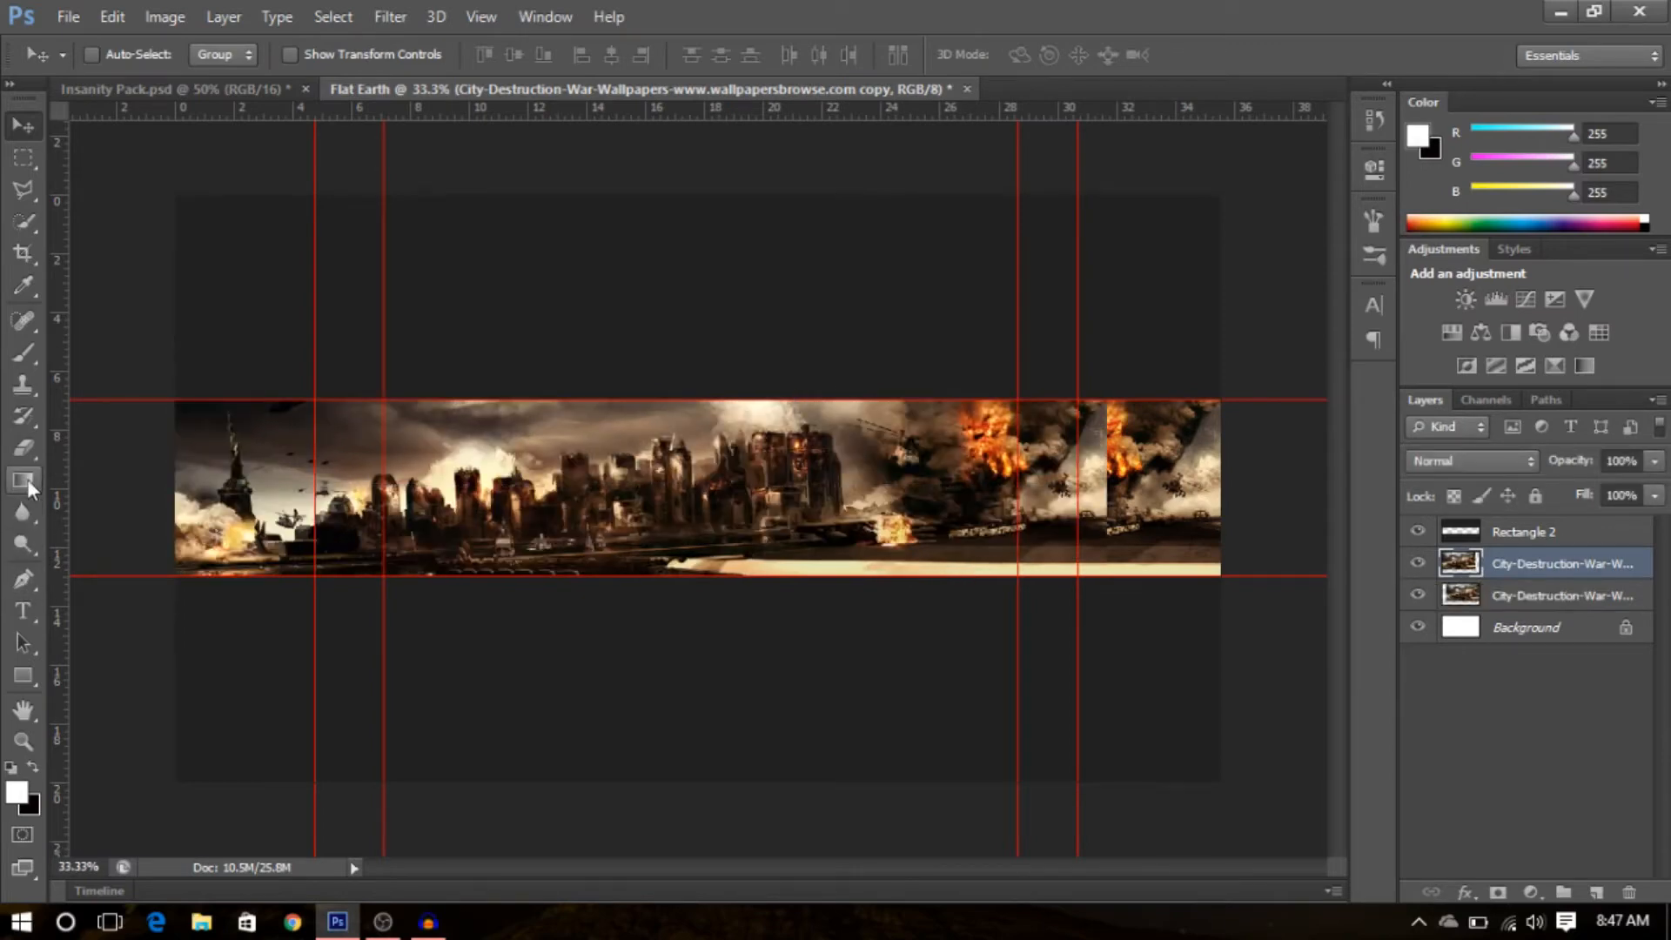
# - Erase across the copy layer with a soft 329 px eraser to blend the seam between both images
pyautogui.click(25, 455)
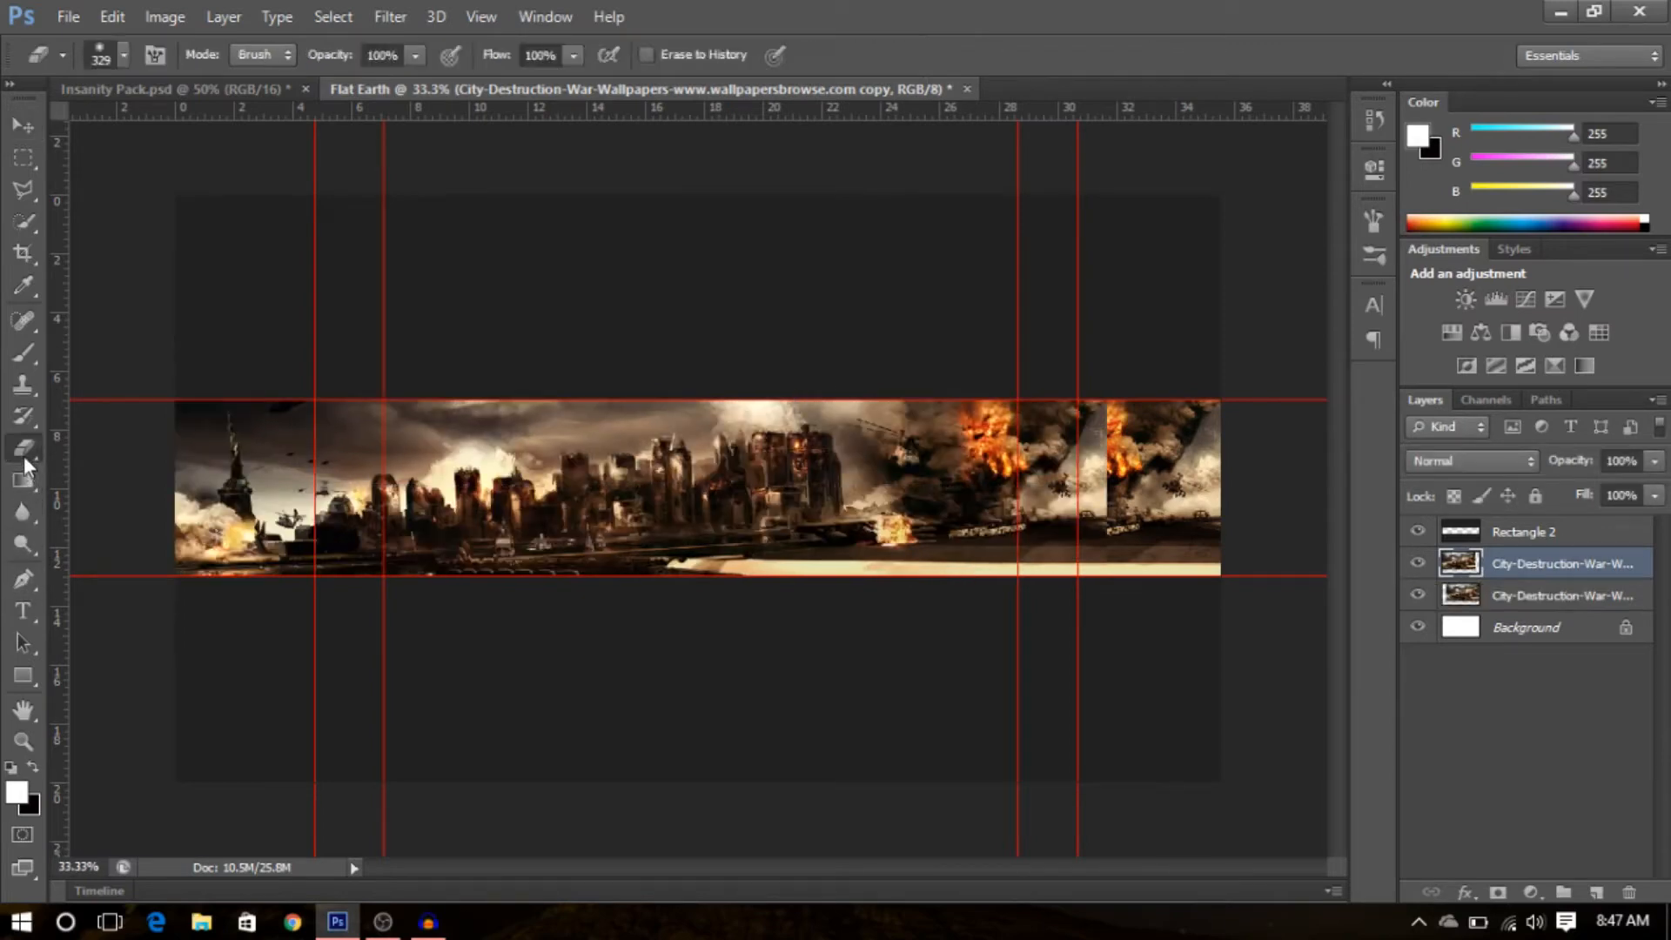
pyautogui.click(120, 57)
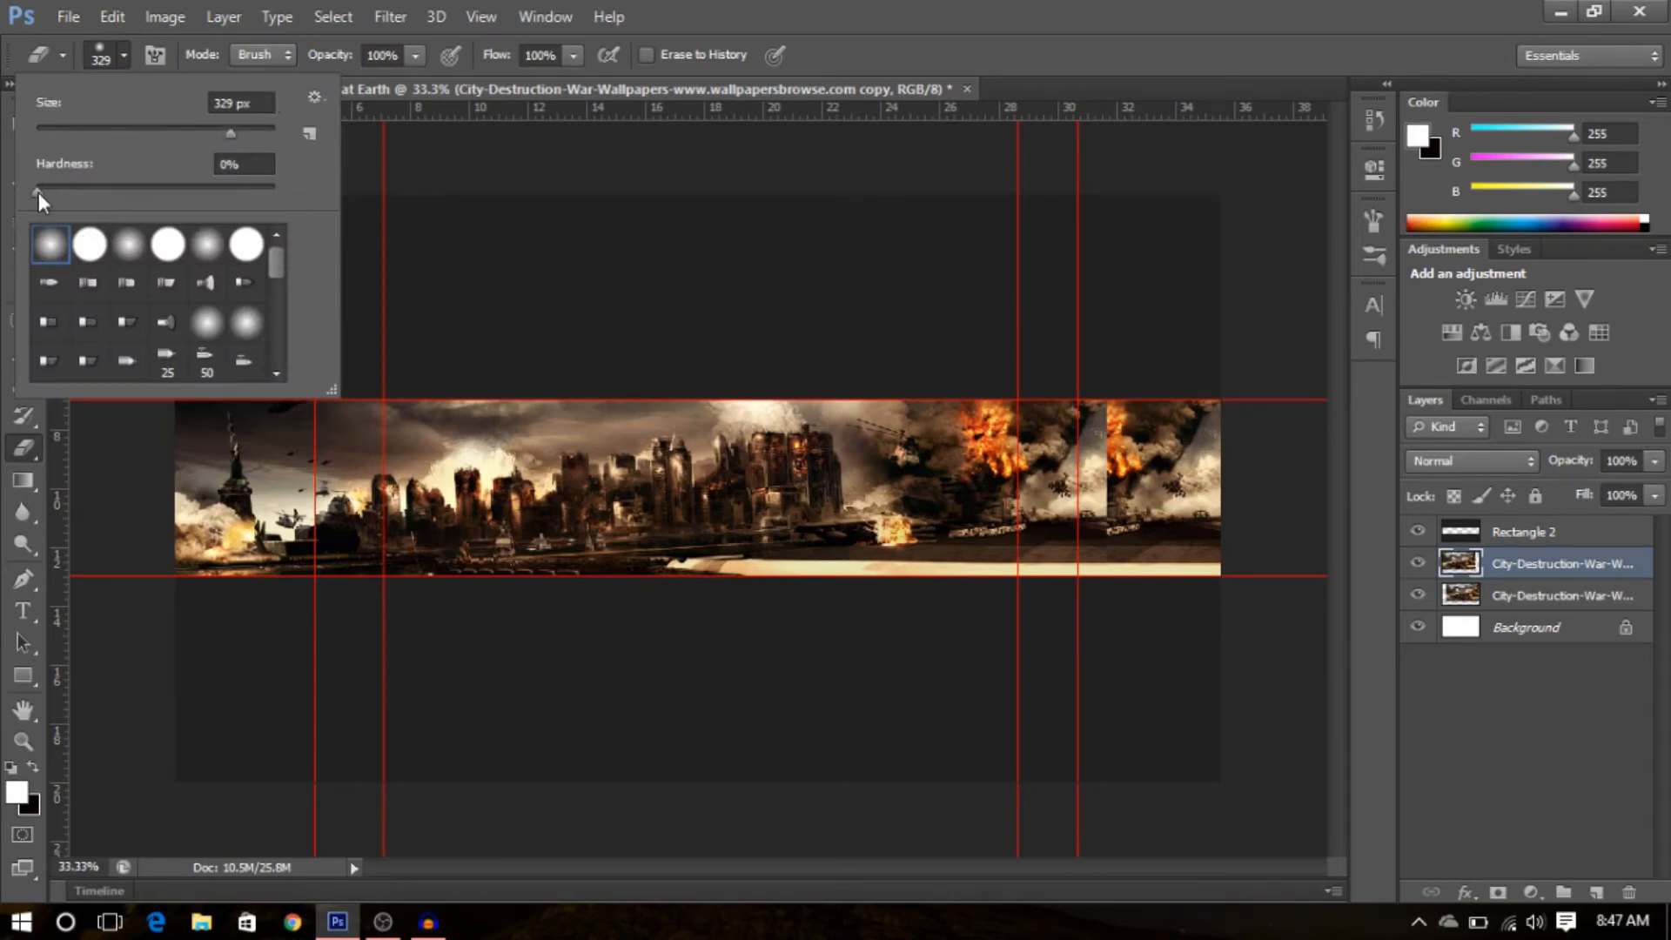
pyautogui.click(124, 51)
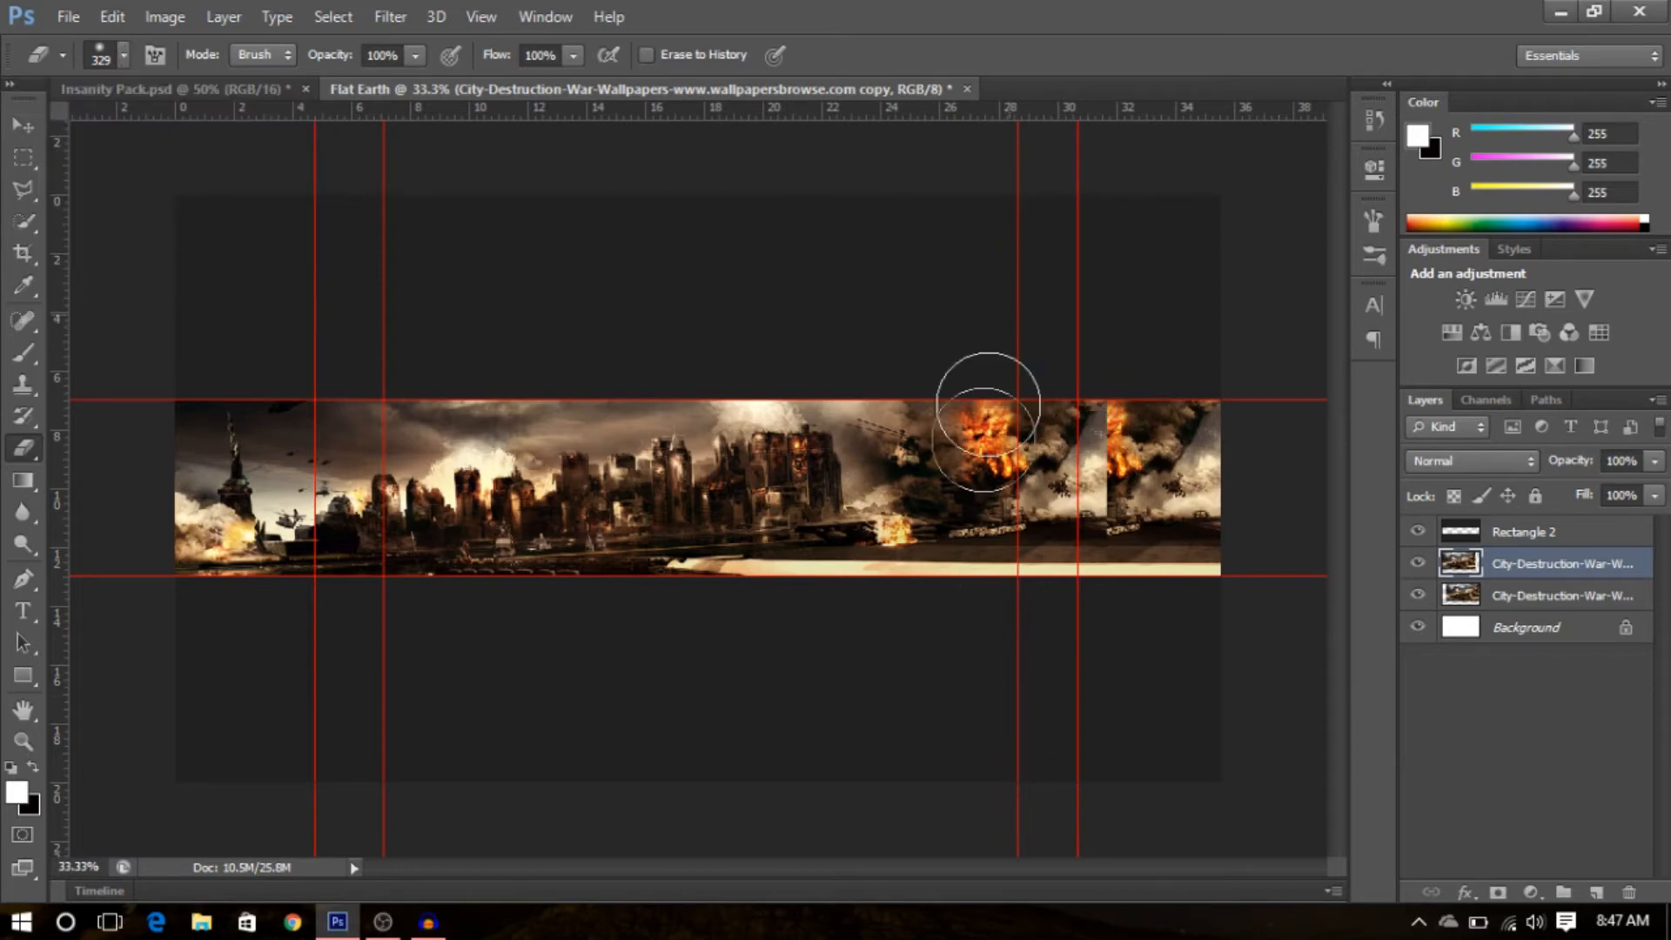
pyautogui.moveTo(988, 405)
pyautogui.mouseDown()
pyautogui.moveTo(1037, 339)
pyautogui.moveTo(512, 628)
pyautogui.mouseUp()
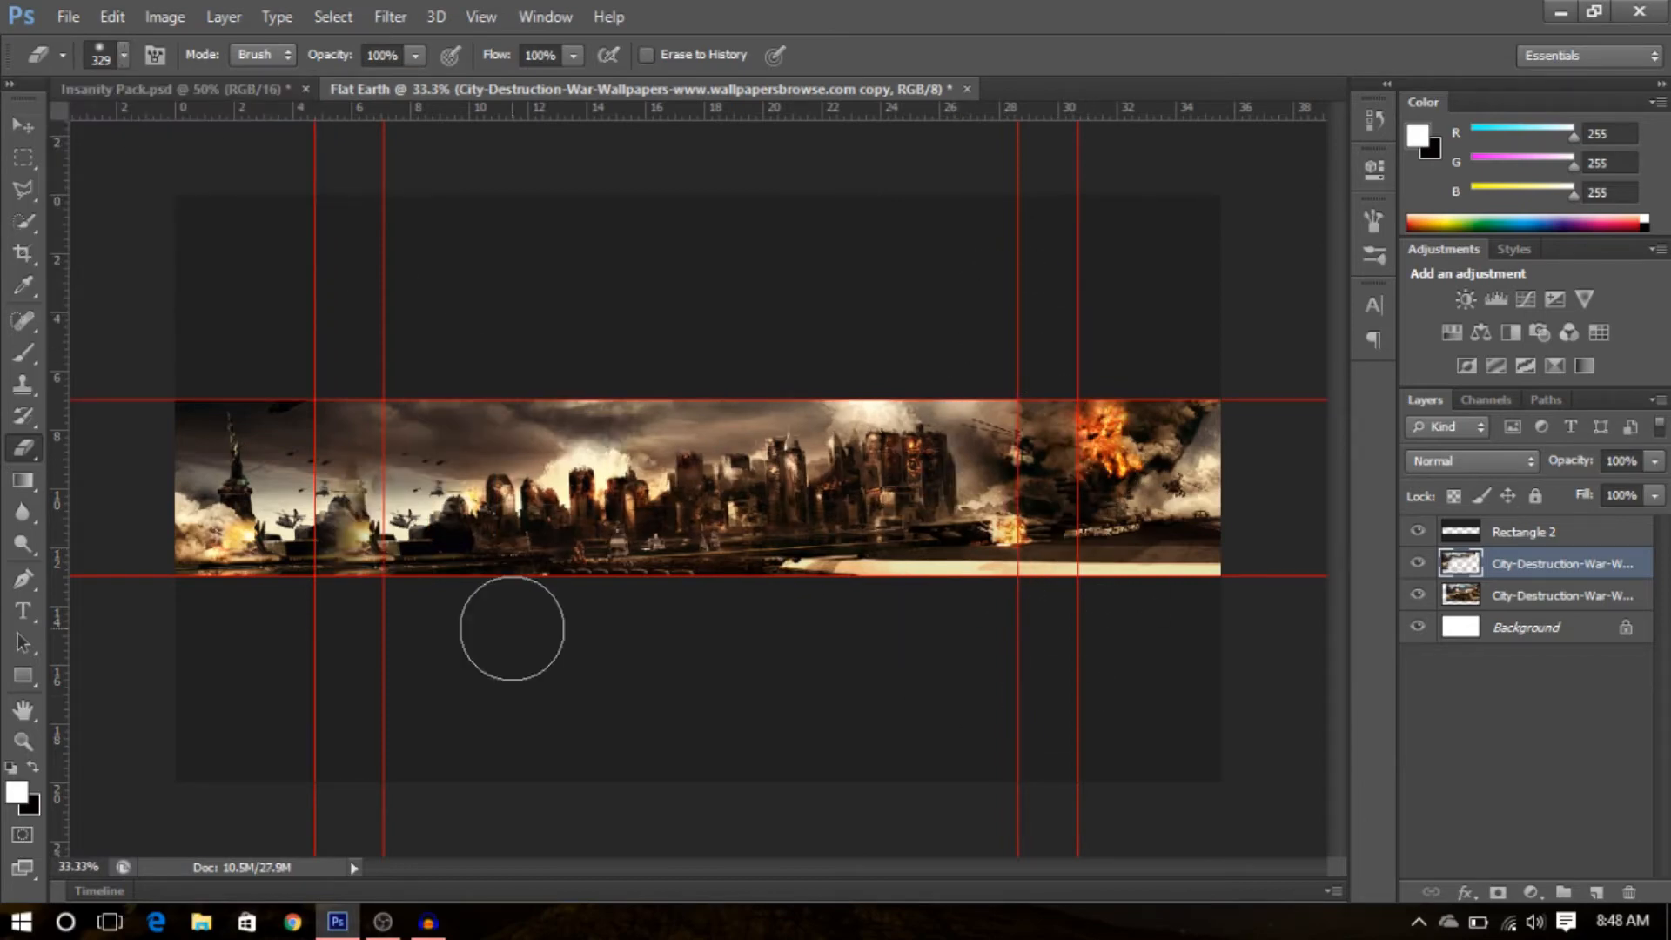
# - Add a Brightness/Contrast adjustment layer with brightness 48 and contrast 34
pyautogui.press('v')
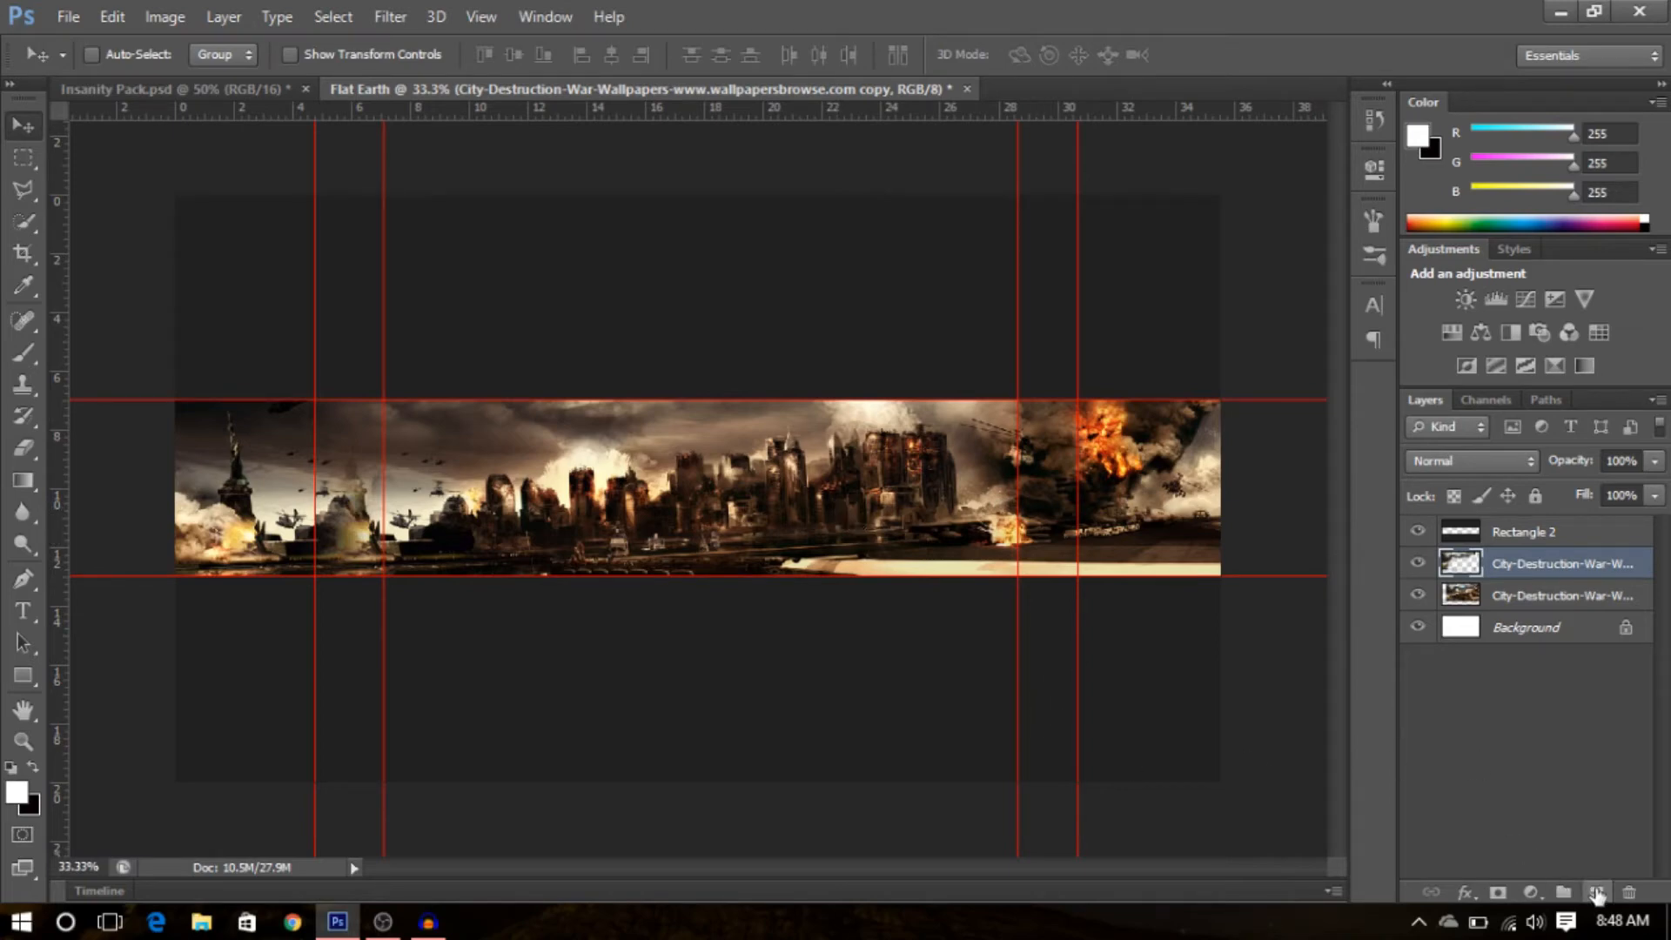
pyautogui.click(1531, 892)
pyautogui.click(1594, 457)
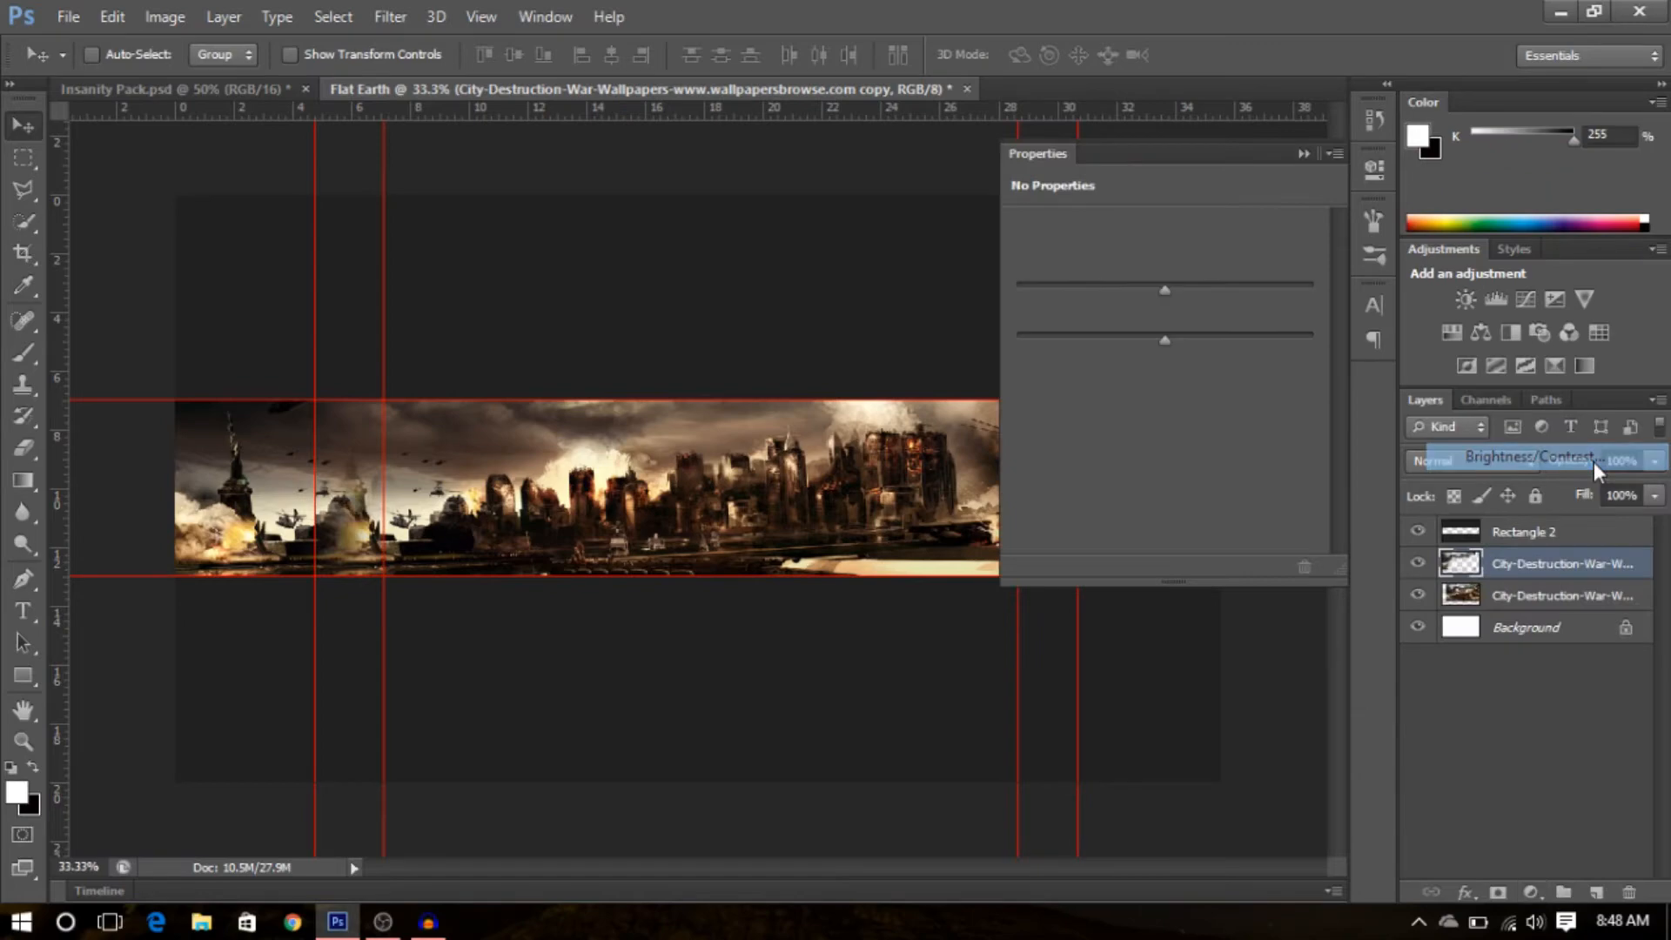
pyautogui.moveTo(1163, 289); pyautogui.dragTo(1213, 299)
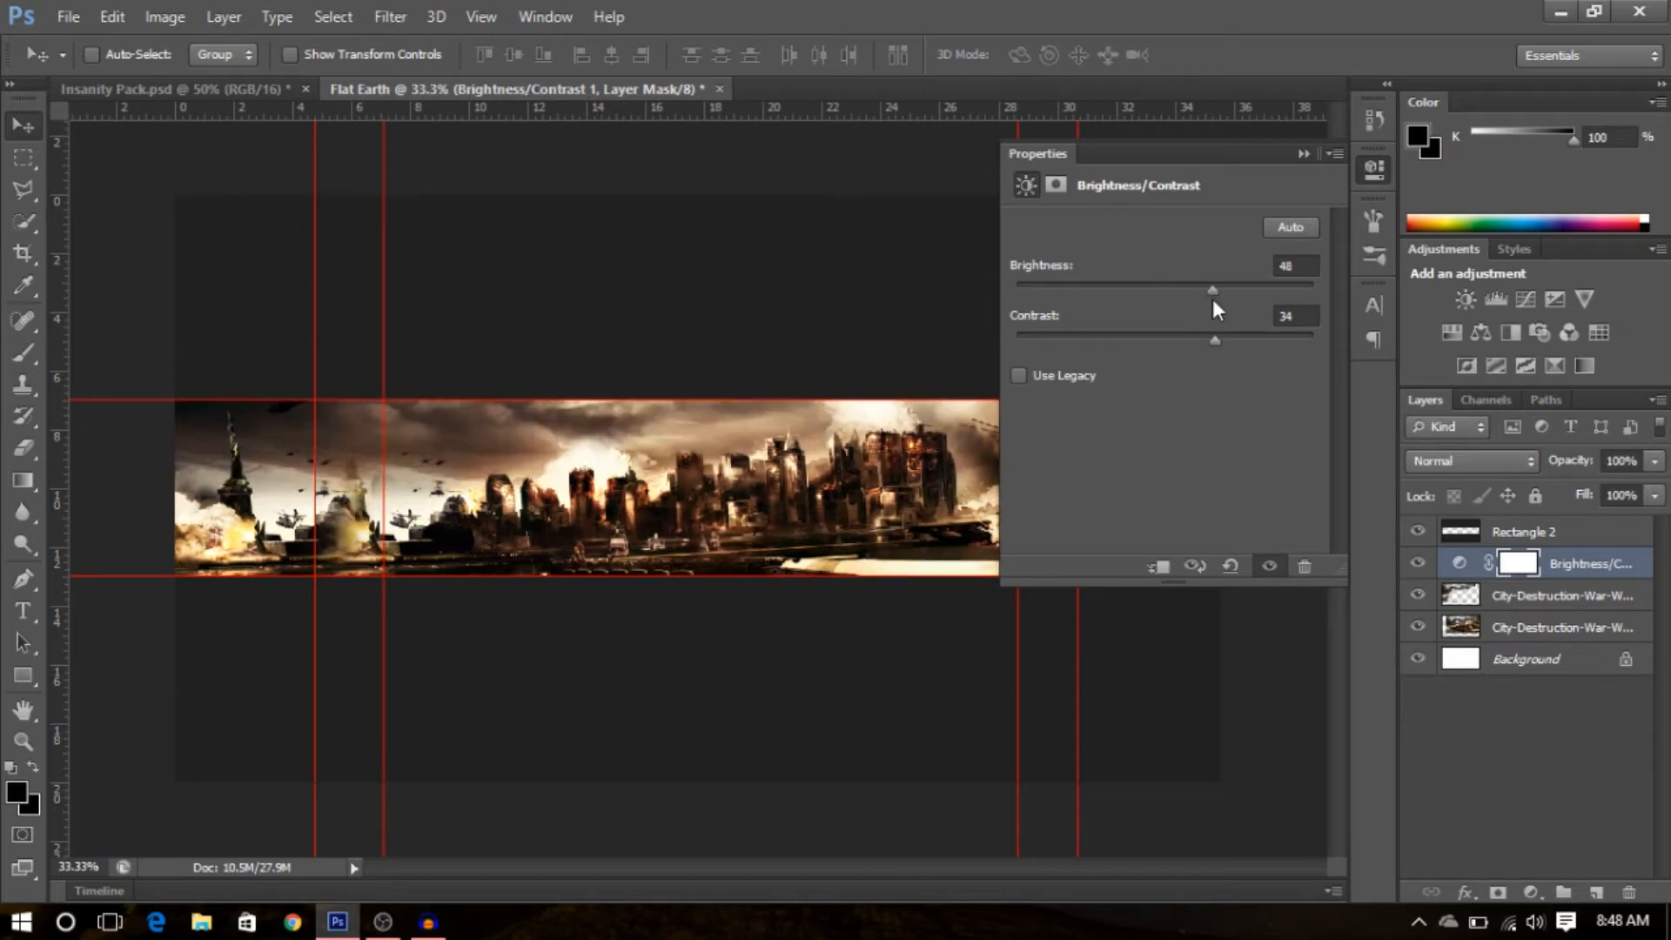
pyautogui.click(1303, 154)
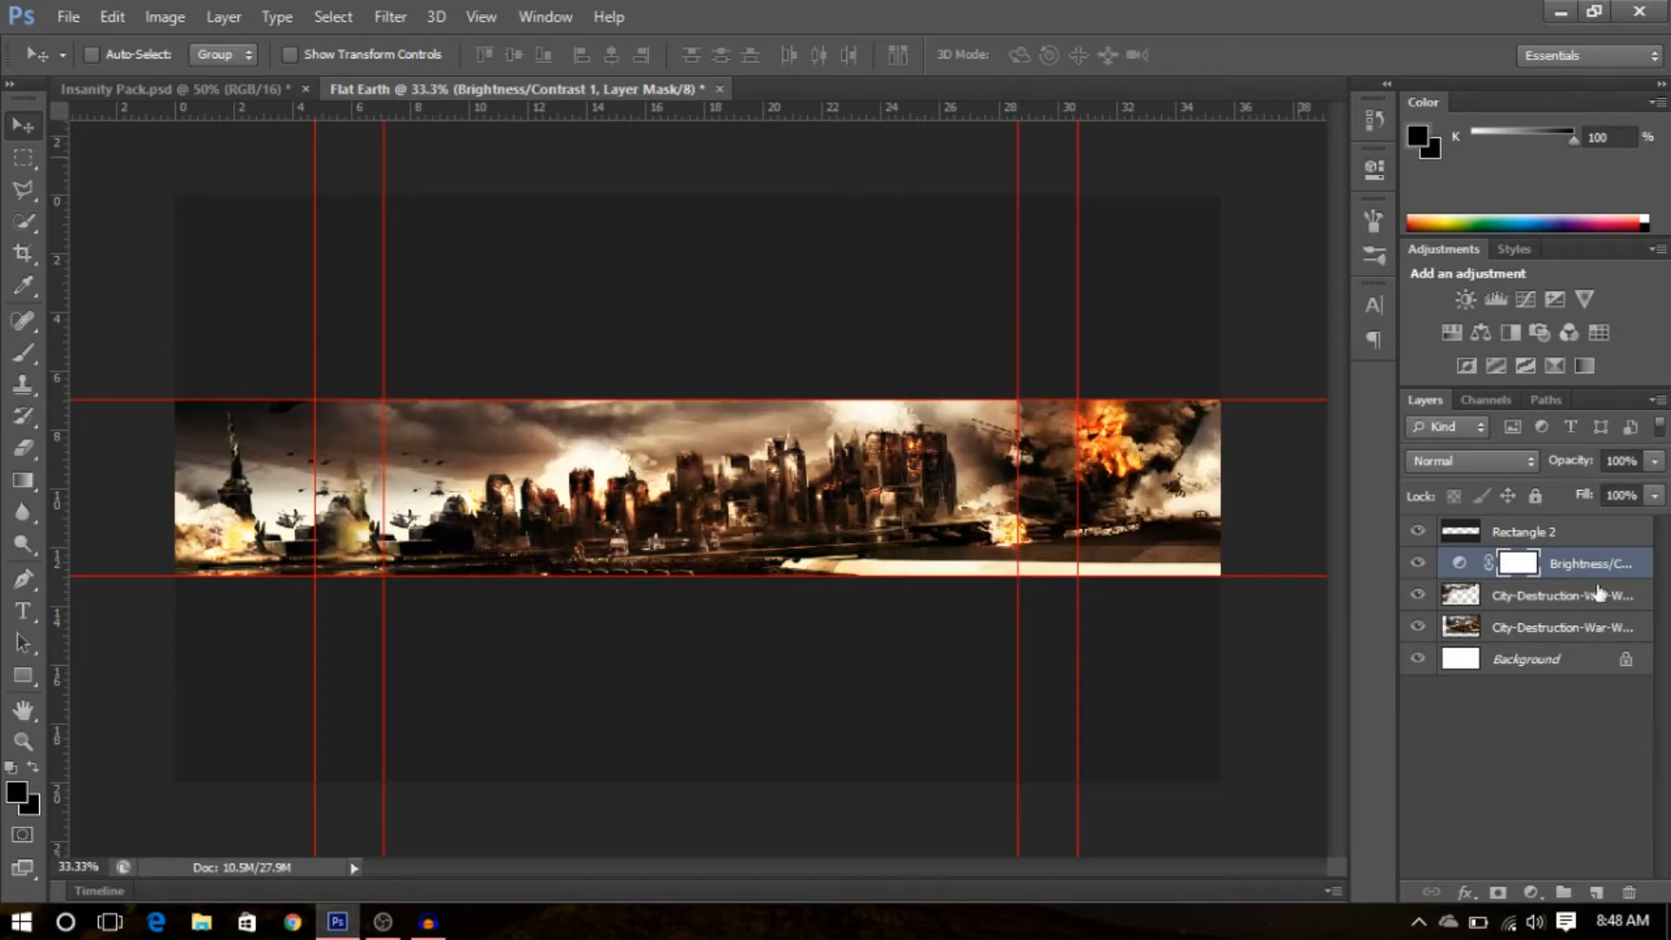
# - Add a Black & White adjustment layer with its default settings
pyautogui.click(1506, 342)
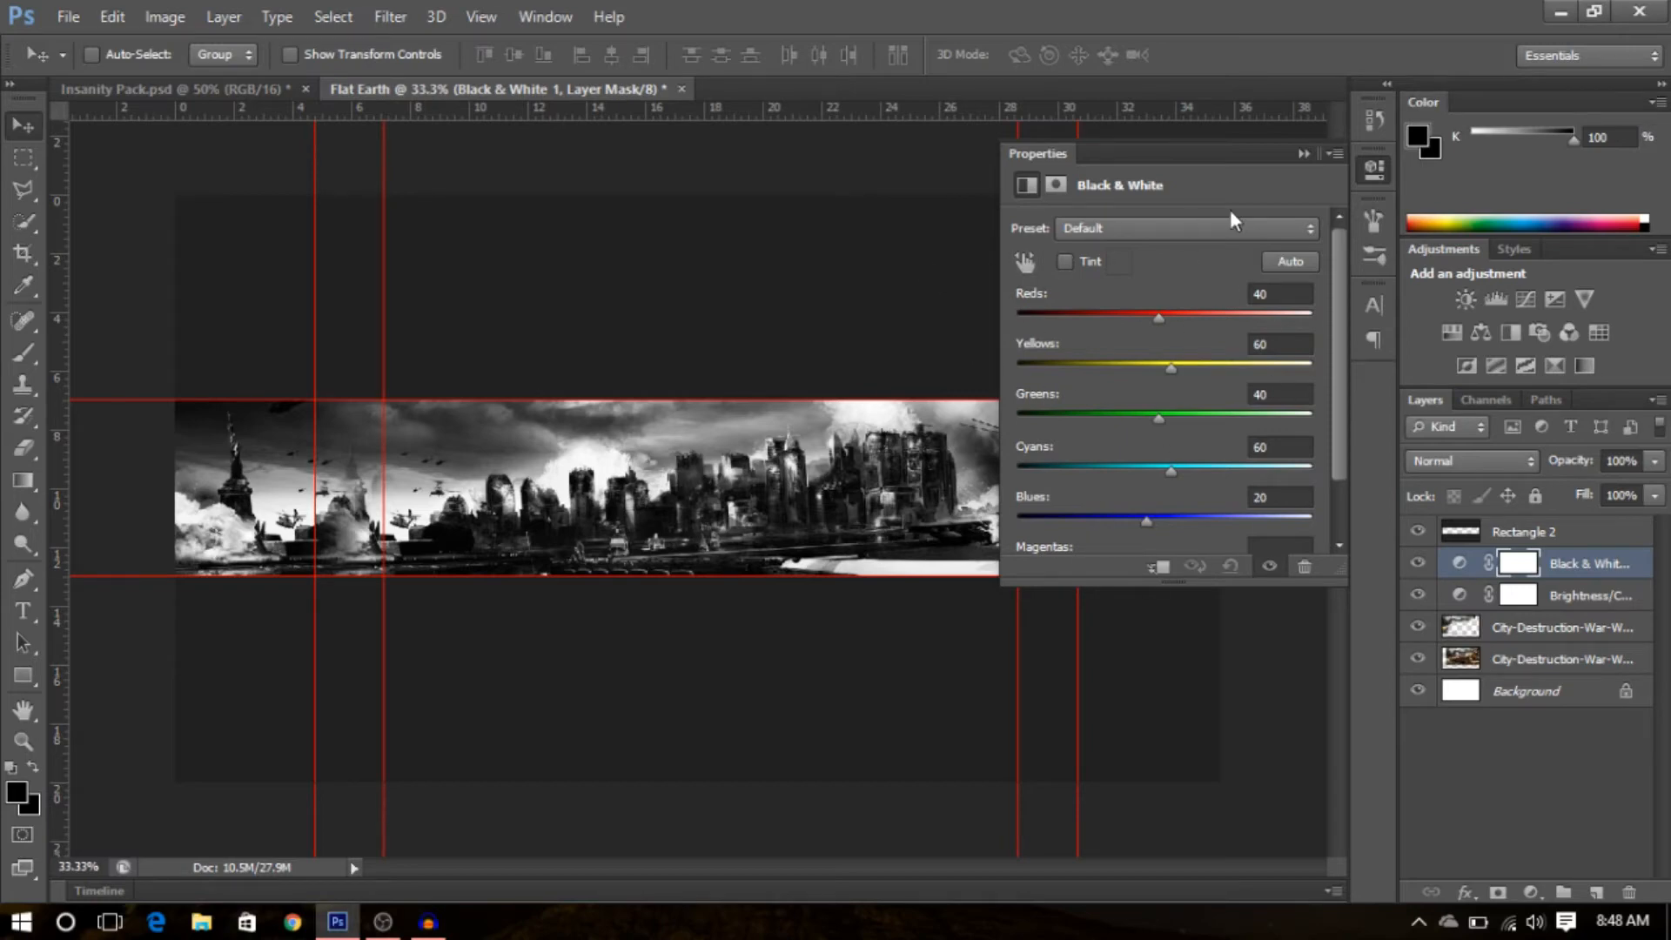
pyautogui.click(1308, 153)
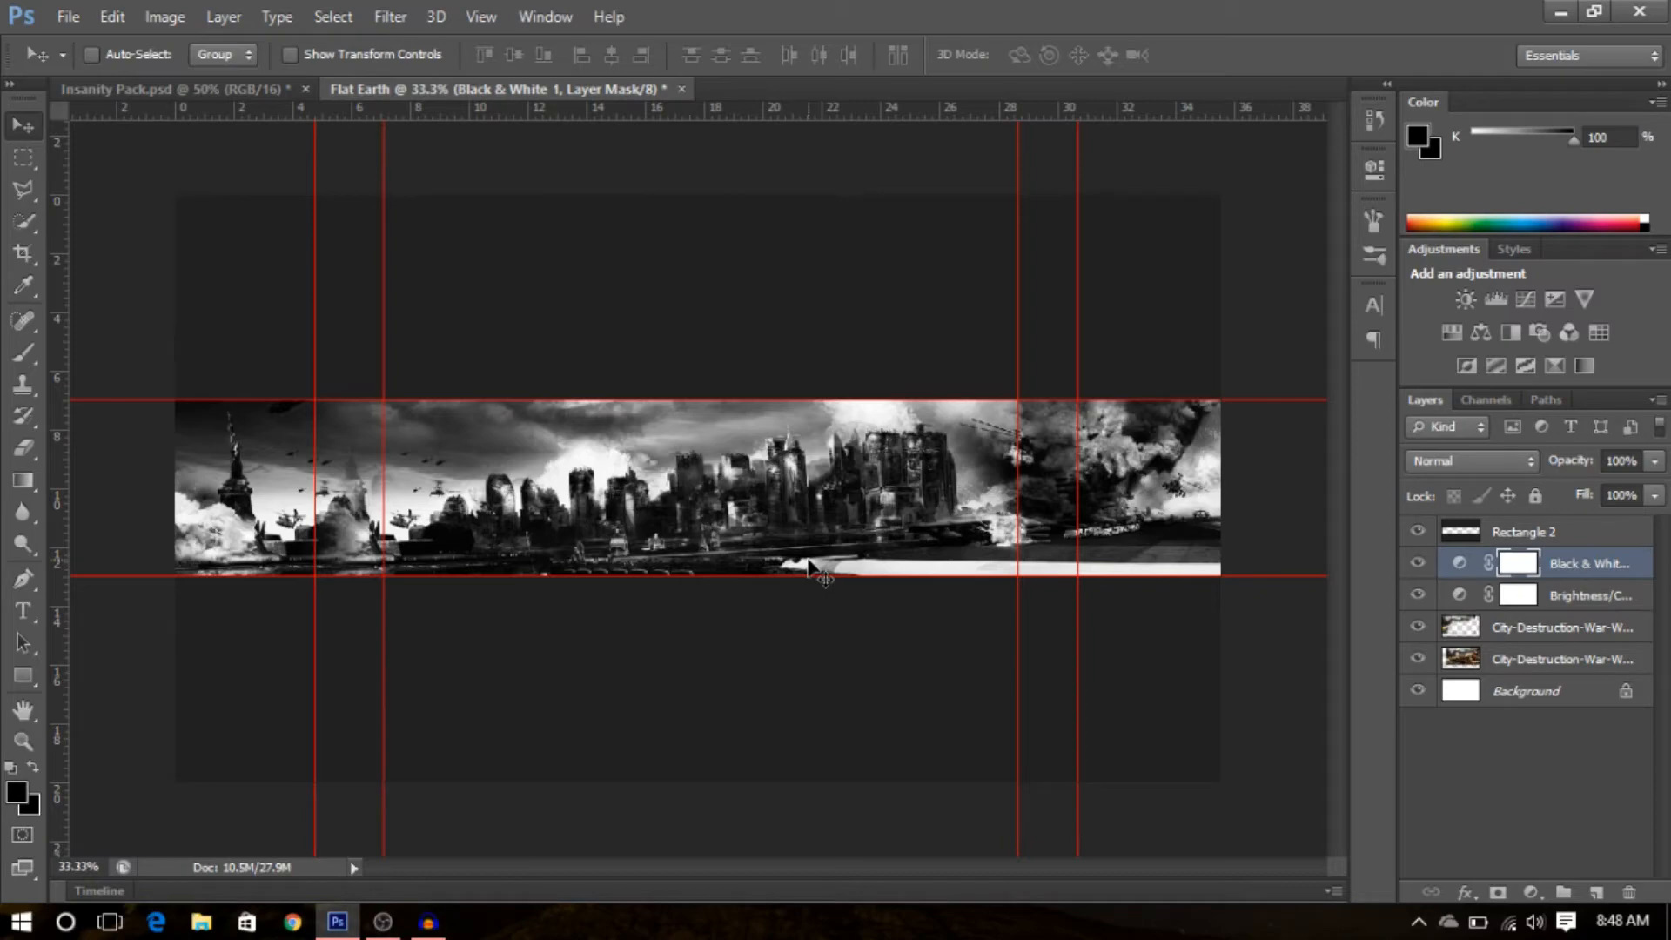
# - Place the 1366_768_2010… soldier image from the Rexiota1 folder in Pictures into the banner
pyautogui.click(68, 16)
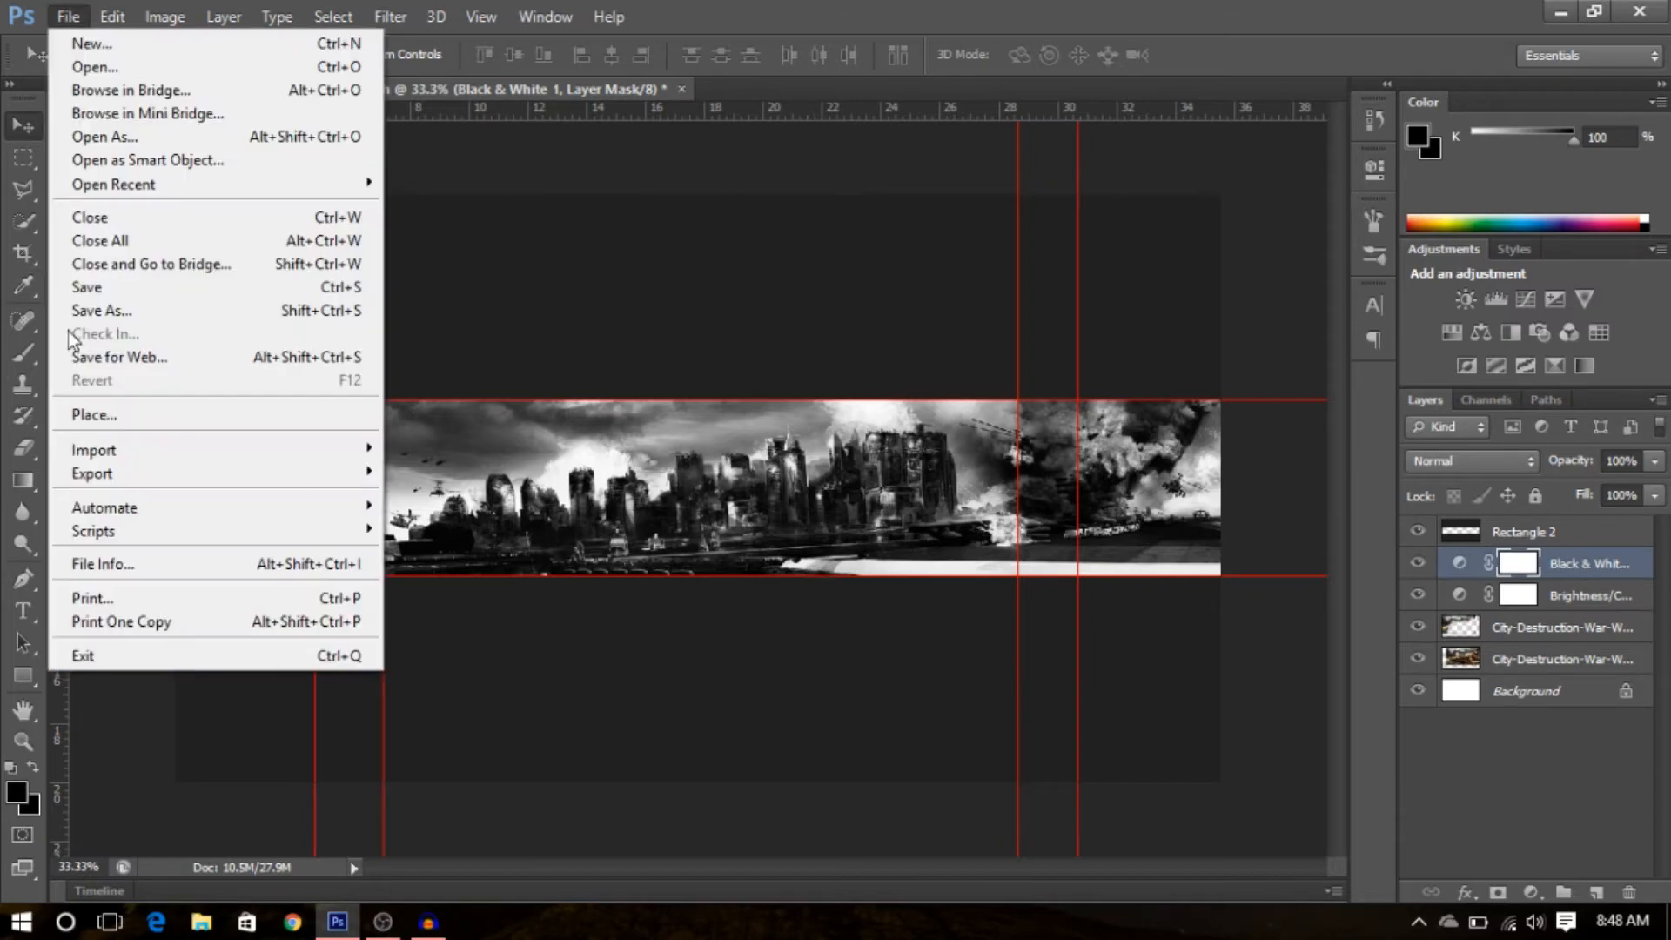
pyautogui.click(148, 414)
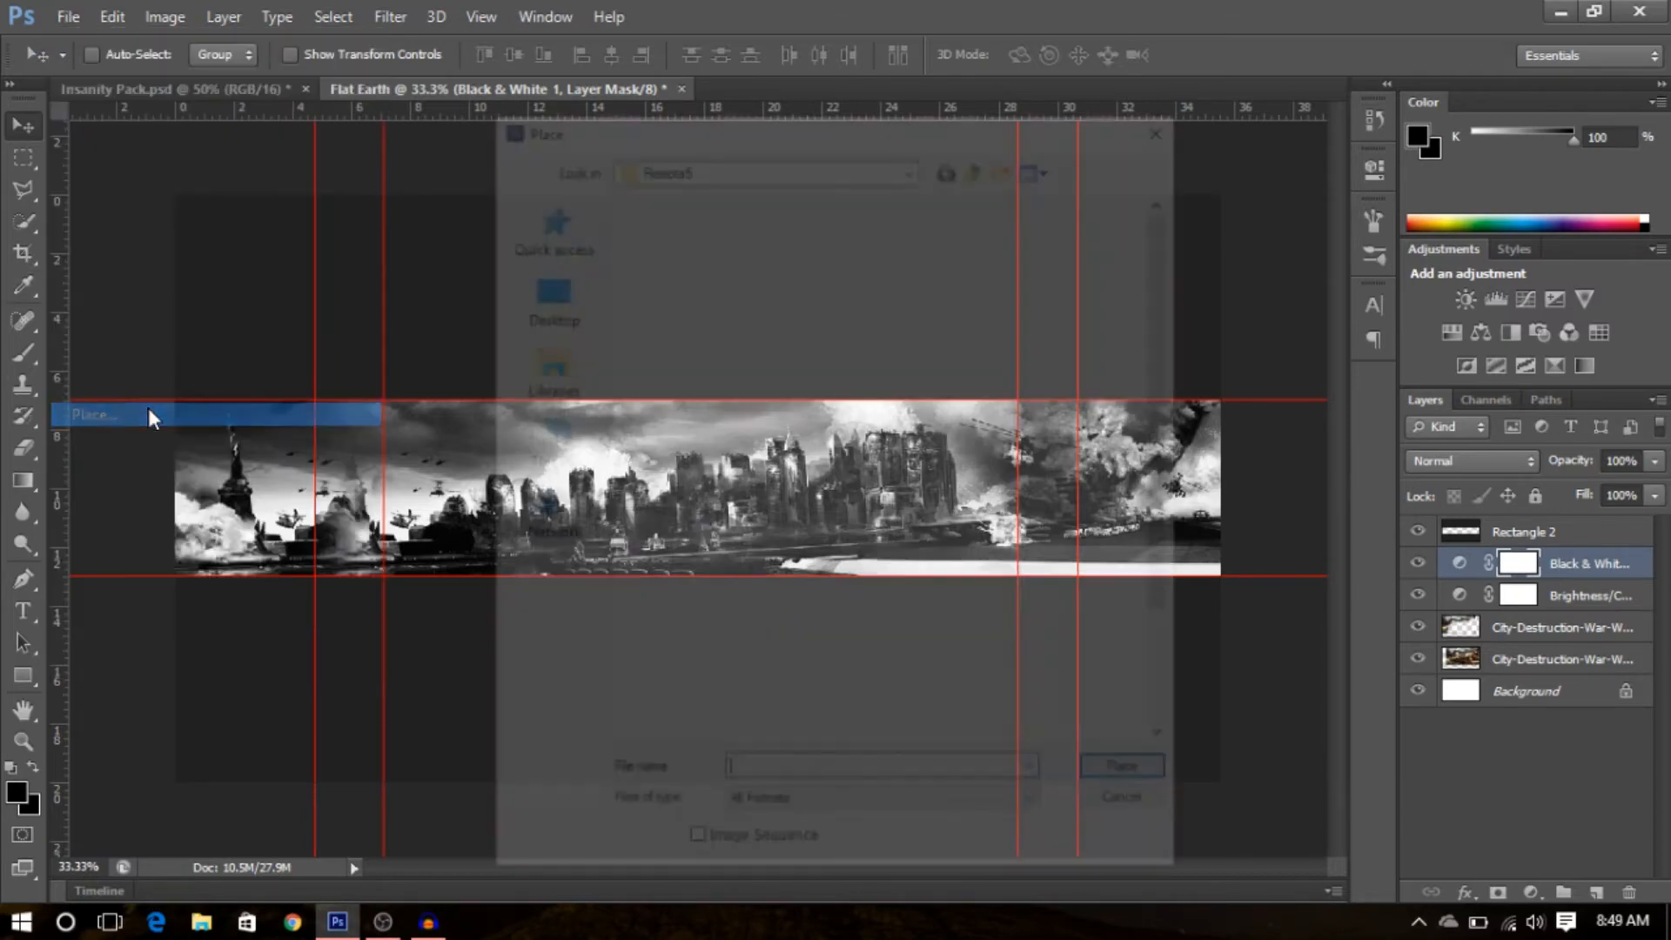
pyautogui.click(908, 163)
pyautogui.click(912, 165)
pyautogui.click(805, 299)
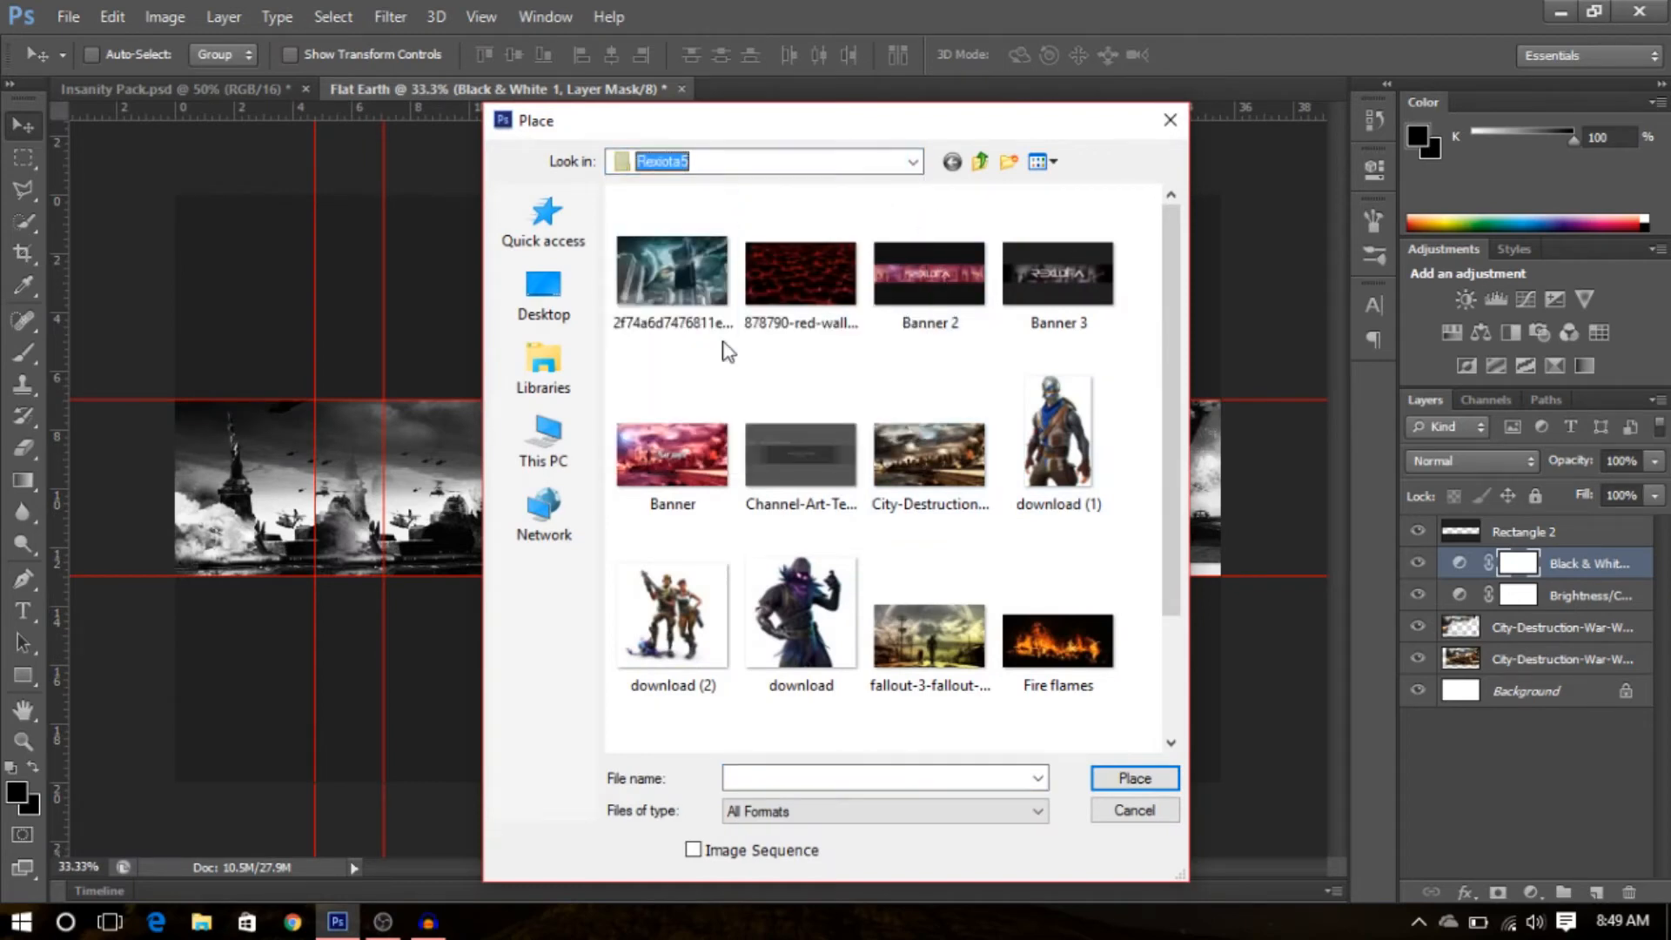
pyautogui.click(541, 461)
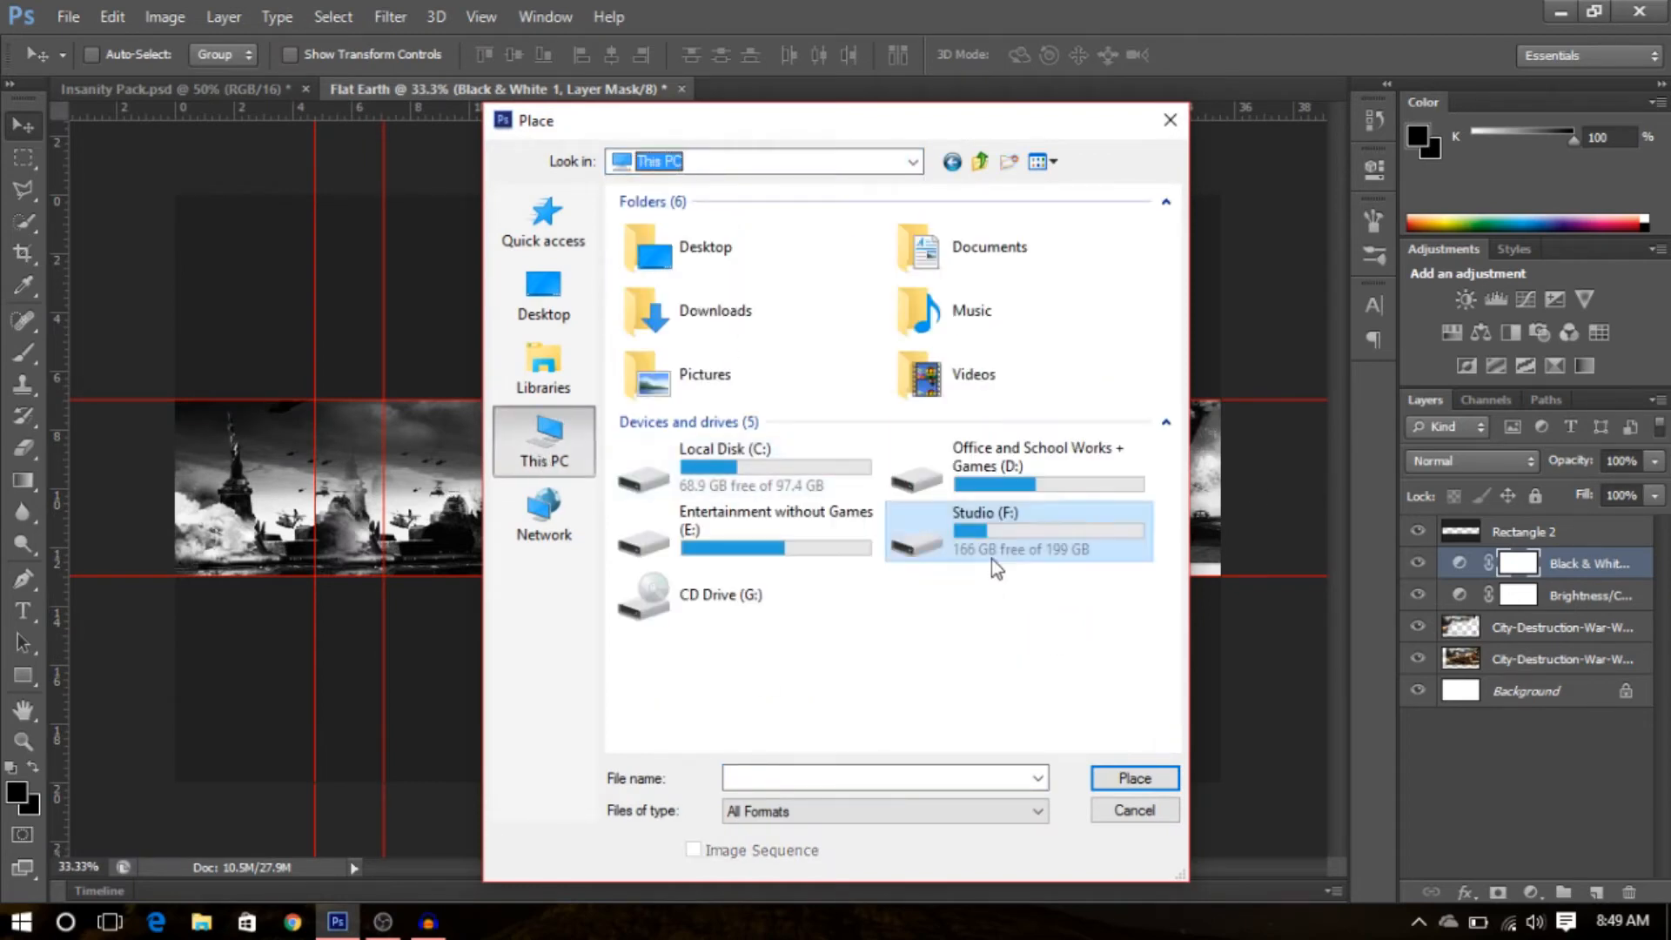
pyautogui.doubleClick(990, 559)
pyautogui.doubleClick(674, 294)
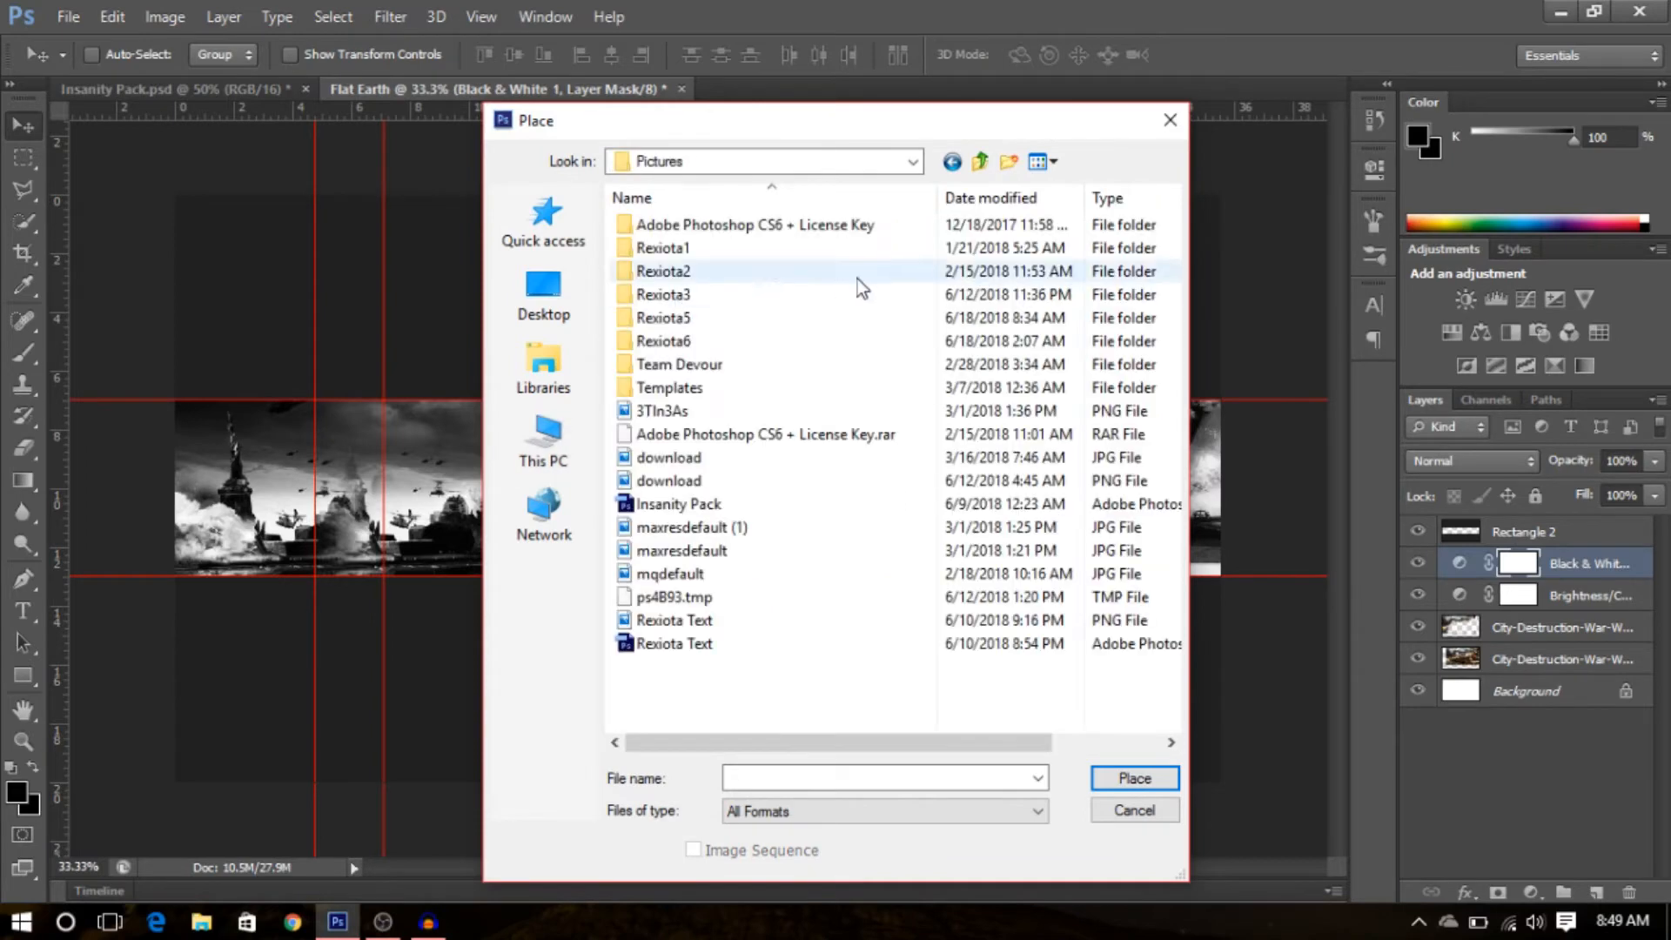
pyautogui.doubleClick(690, 250)
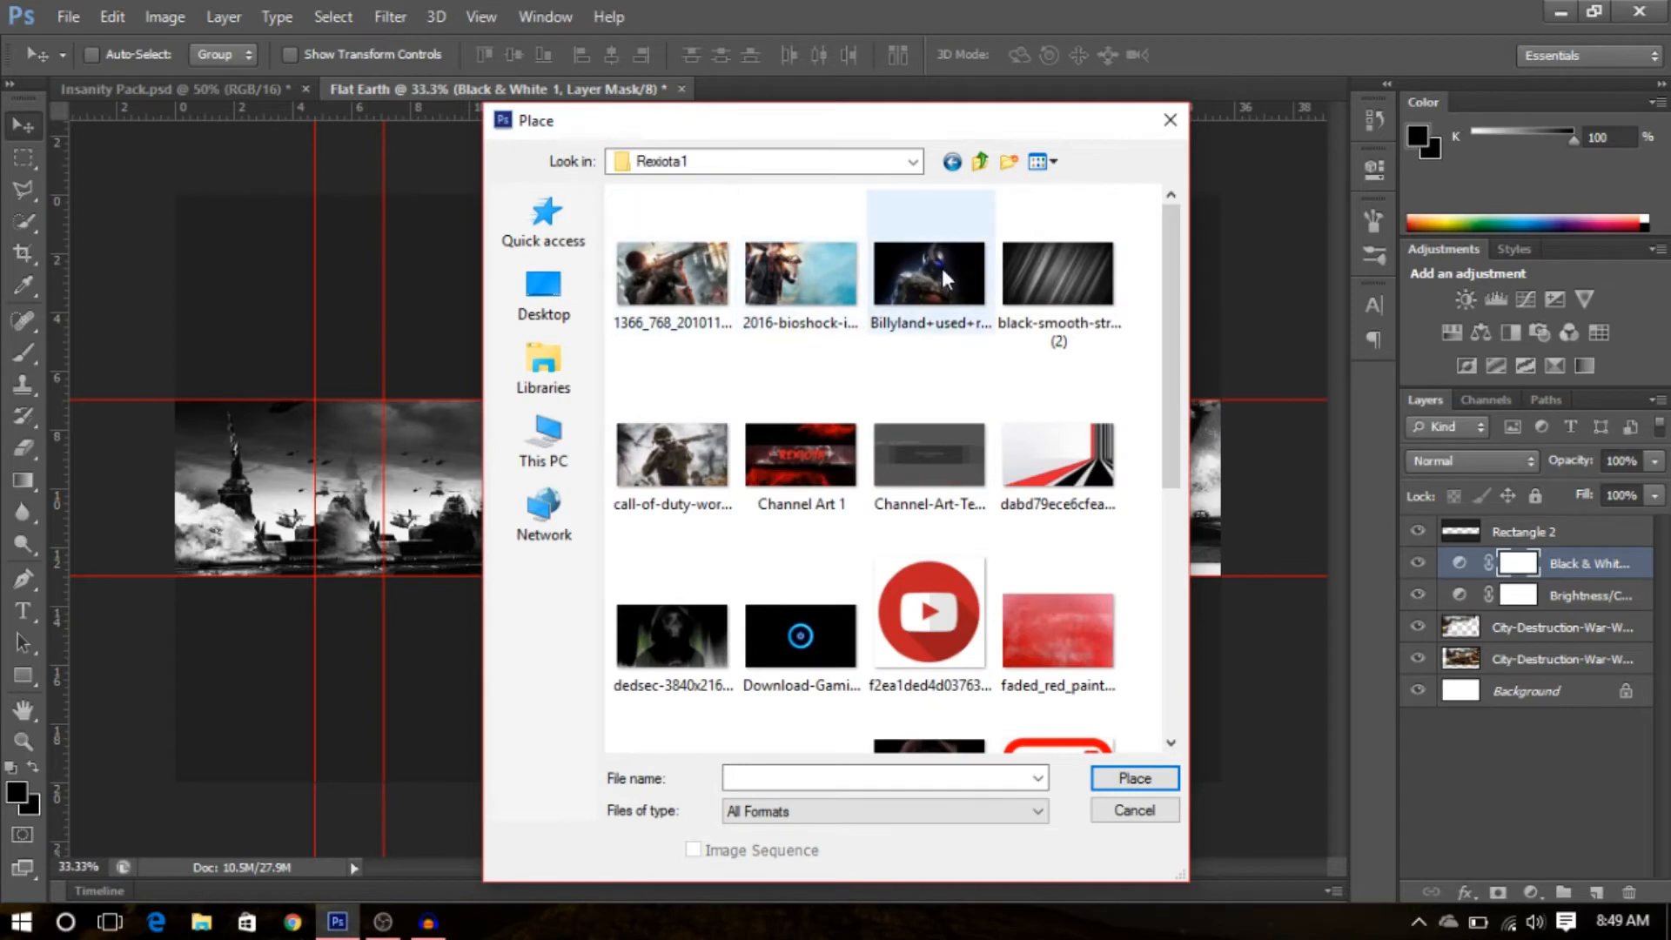
pyautogui.moveTo(1179, 385)
pyautogui.mouseDown()
pyautogui.moveTo(1158, 574)
pyautogui.moveTo(1176, 370)
pyautogui.mouseUp()
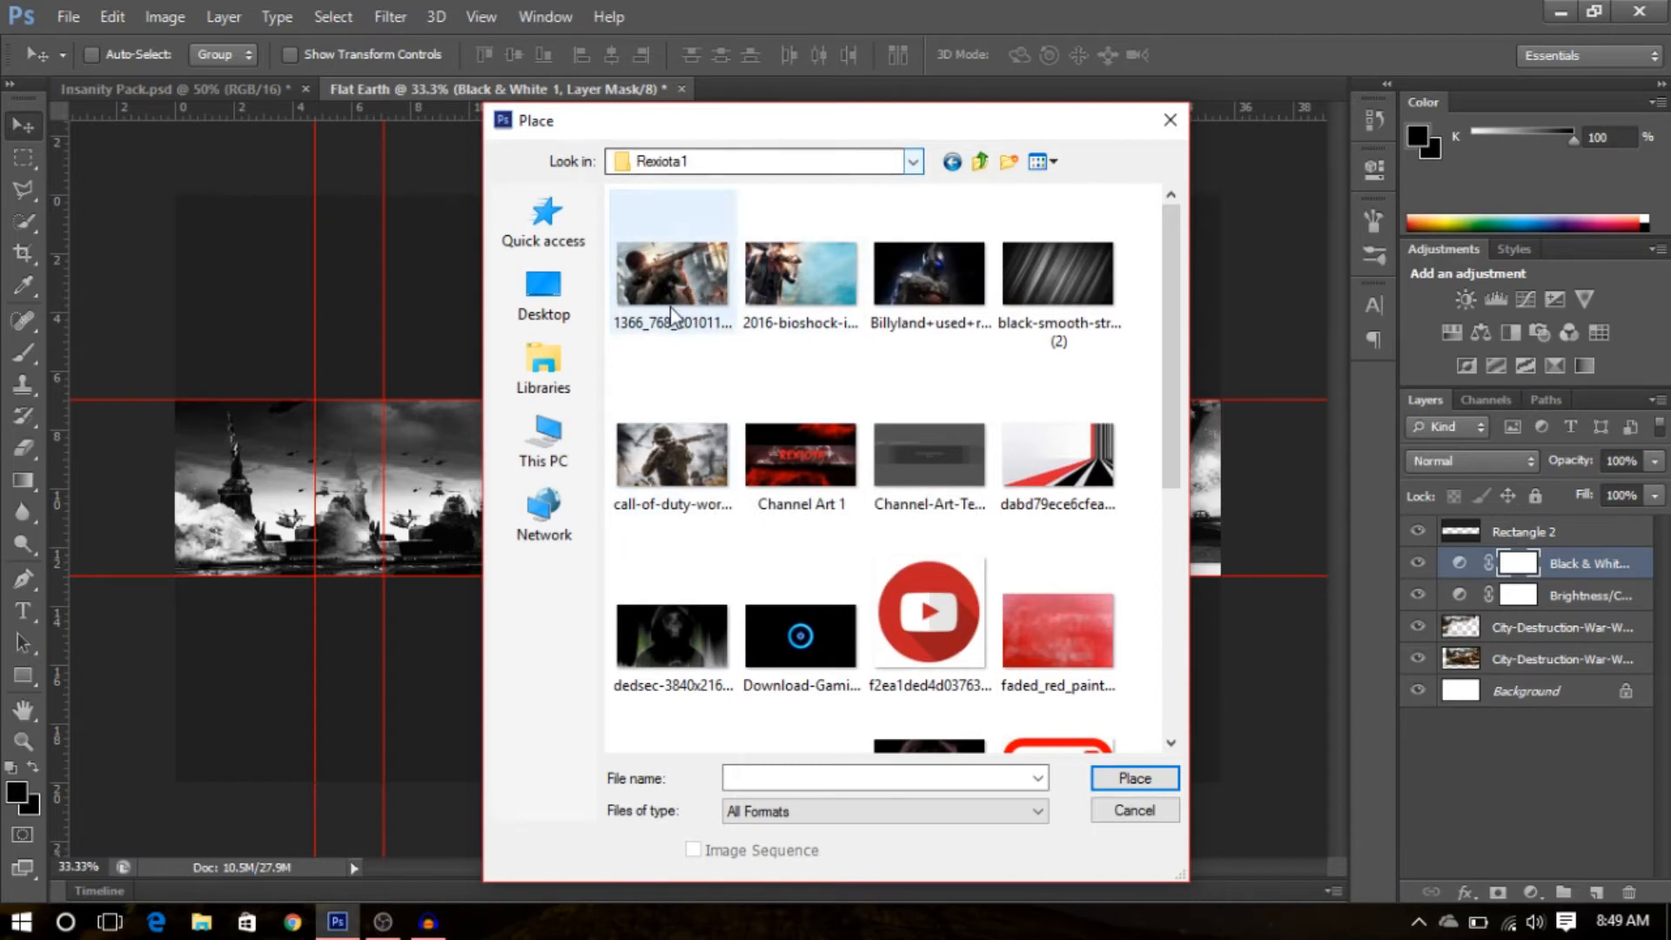
pyautogui.doubleClick(670, 277)
pyautogui.moveTo(806, 494)
pyautogui.mouseDown()
pyautogui.moveTo(815, 473)
pyautogui.moveTo(802, 510)
pyautogui.mouseUp()
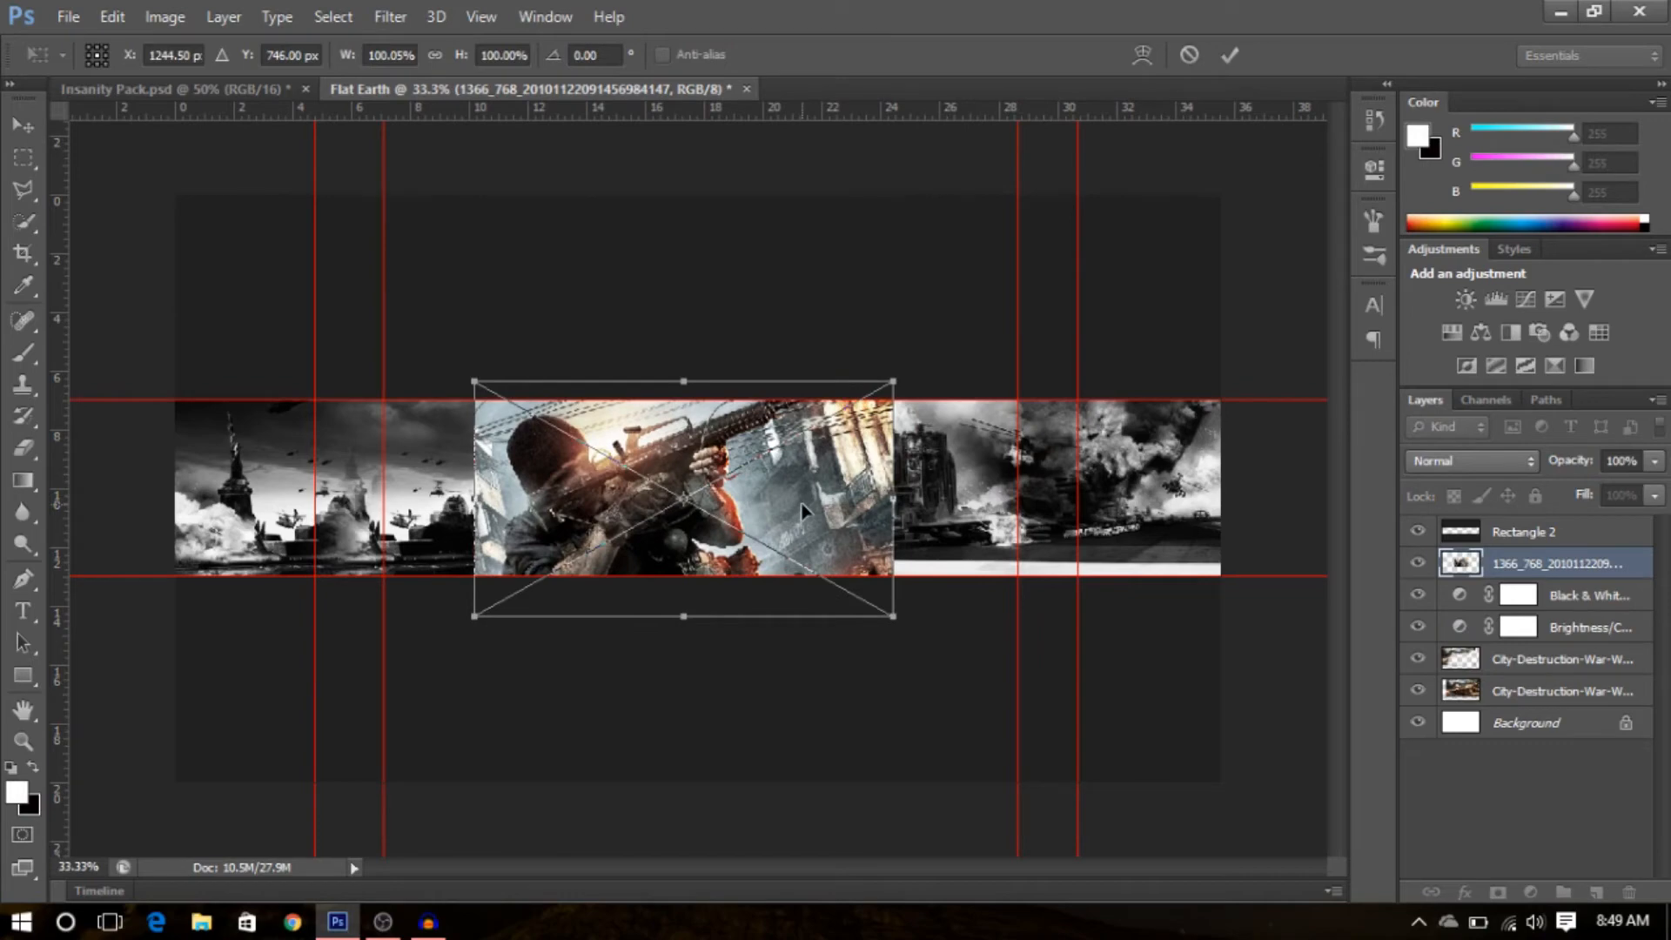
pyautogui.press('Return')
# - Move the soldier image layer beneath the adjustment layers and shift the image left in the strip
pyautogui.moveTo(1560, 570); pyautogui.dragTo(1573, 659)
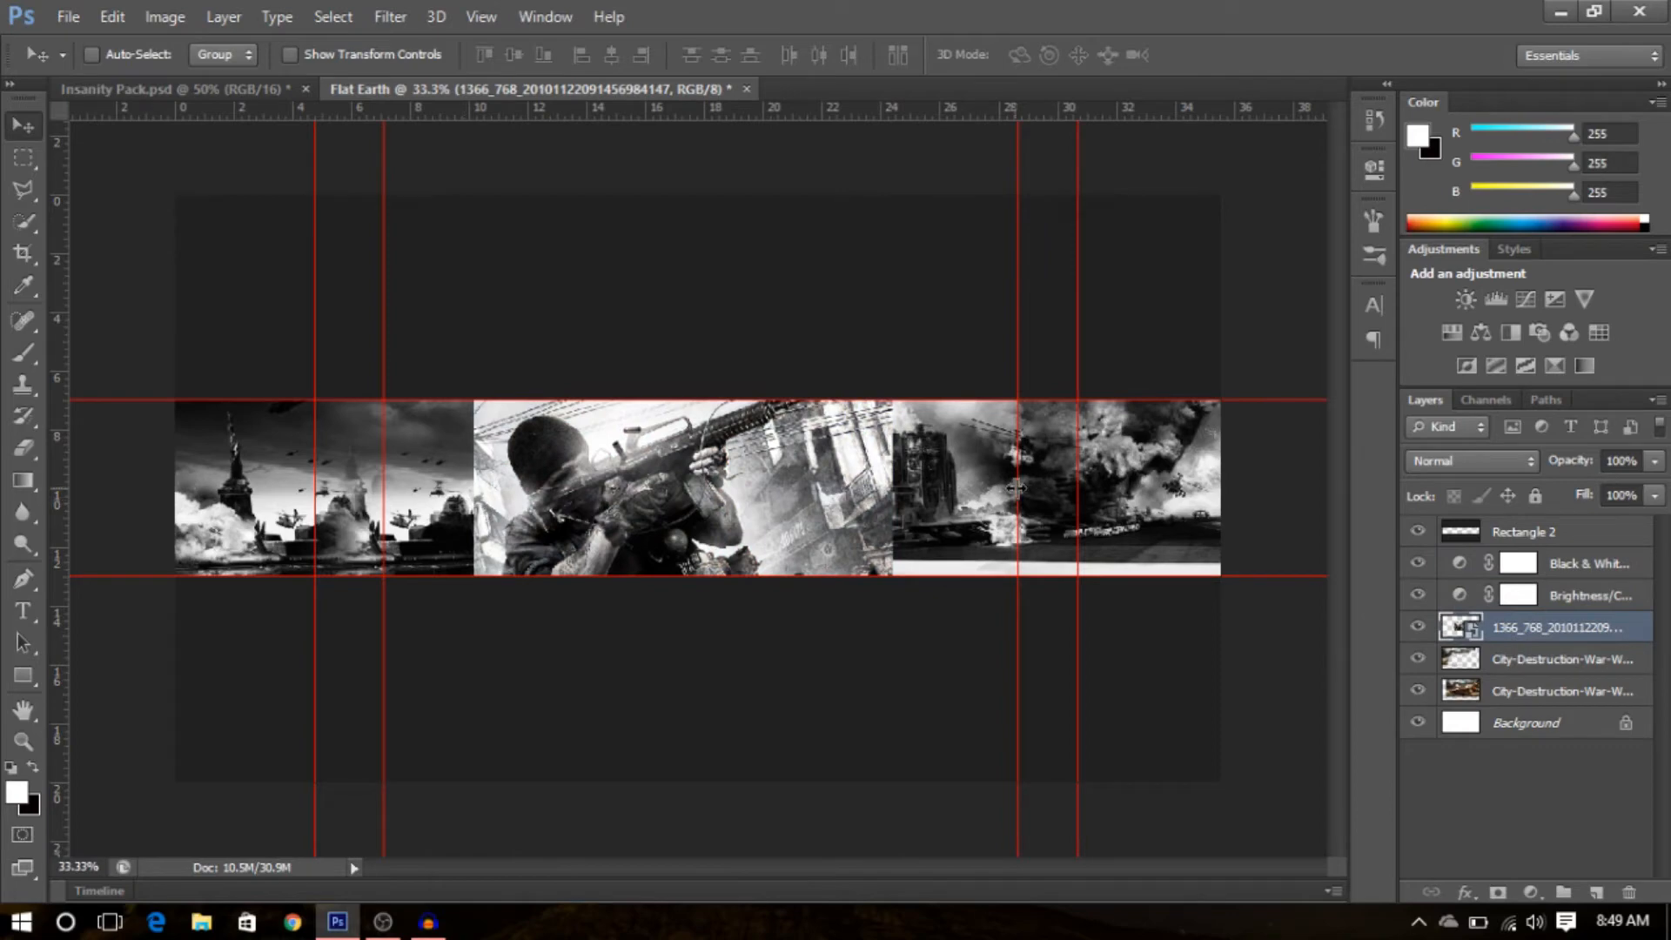
pyautogui.moveTo(825, 494); pyautogui.dragTo(714, 496)
# - Scale the soldier image up slightly and reposition it toward the left of the banner strip
pyautogui.hotkey('ctrl', 't')
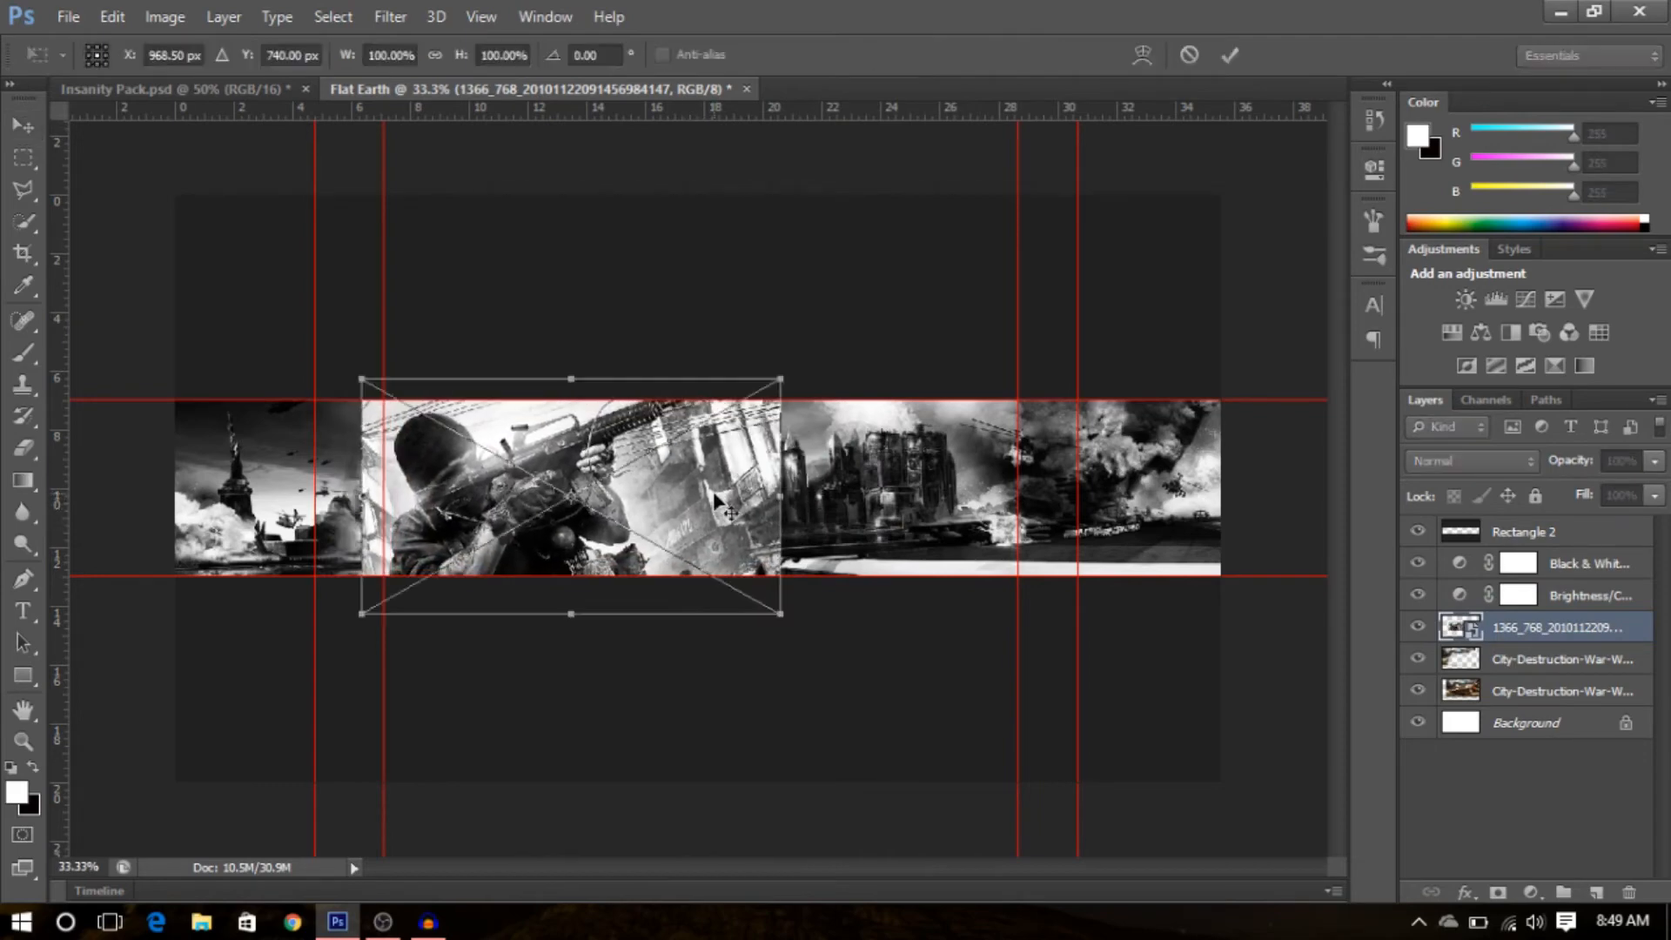
pyautogui.moveTo(780, 379); pyautogui.dragTo(820, 344)
pyautogui.press('Return')
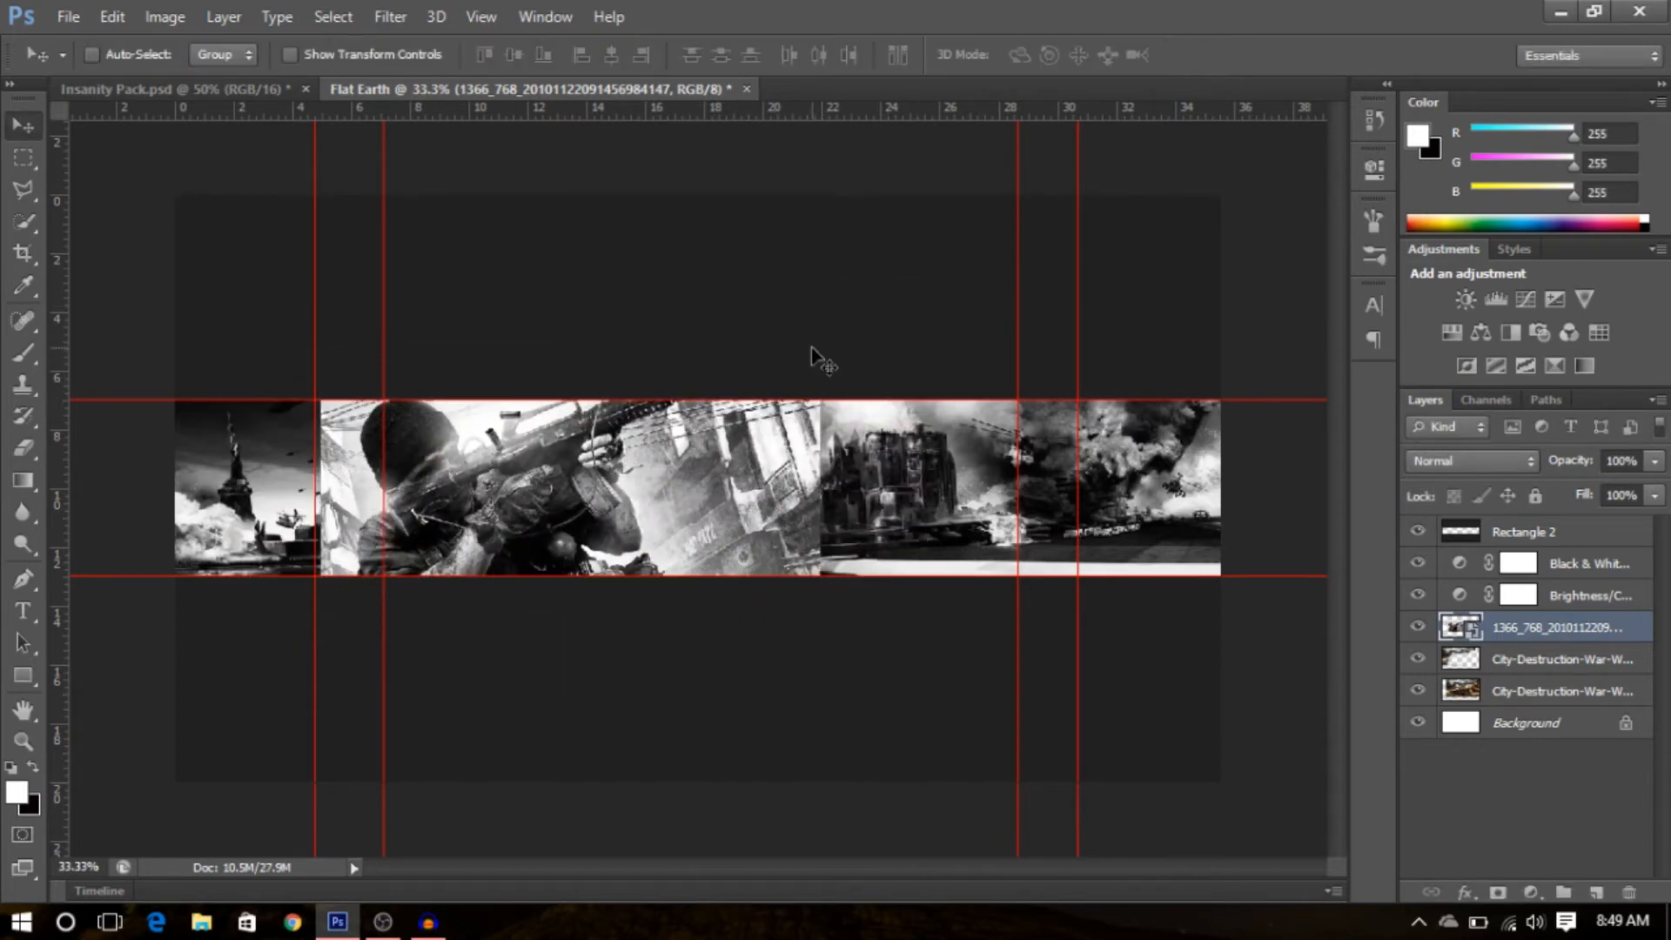
pyautogui.moveTo(799, 470); pyautogui.dragTo(767, 495)
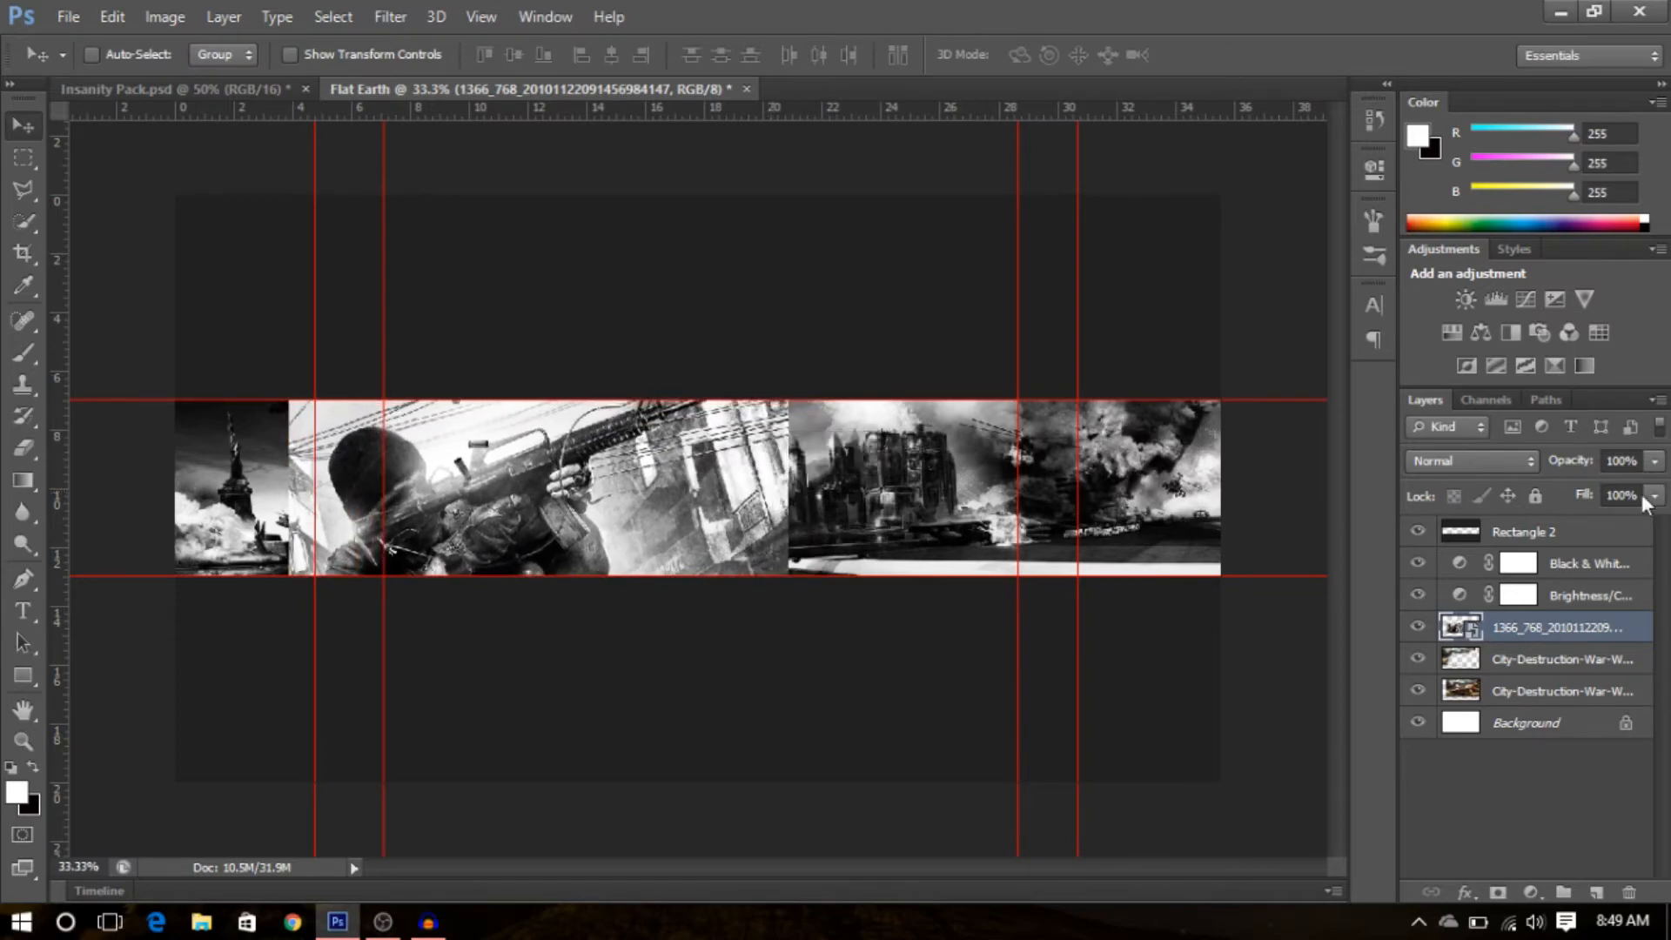
# - Rasterize the soldier image layer
pyautogui.click(1657, 464)
pyautogui.moveTo(1654, 489)
pyautogui.mouseDown()
pyautogui.moveTo(1602, 498)
pyautogui.moveTo(1624, 519)
pyautogui.moveTo(1658, 494)
pyautogui.mouseUp()
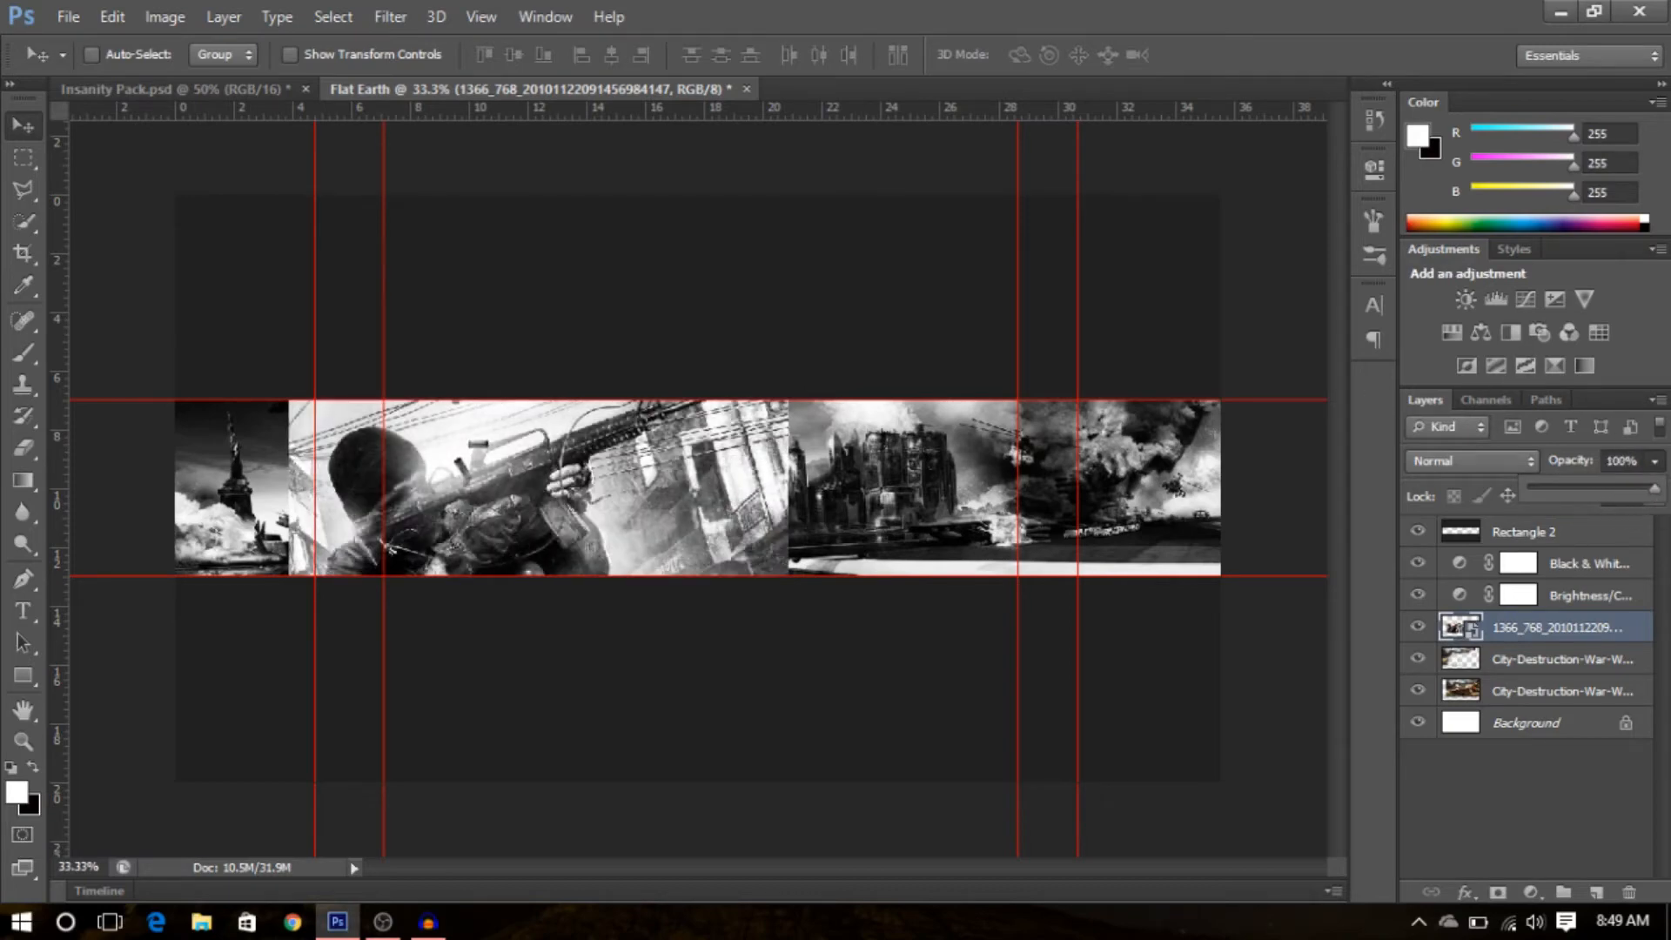
pyautogui.click(1589, 804)
pyautogui.rightClick(1564, 627)
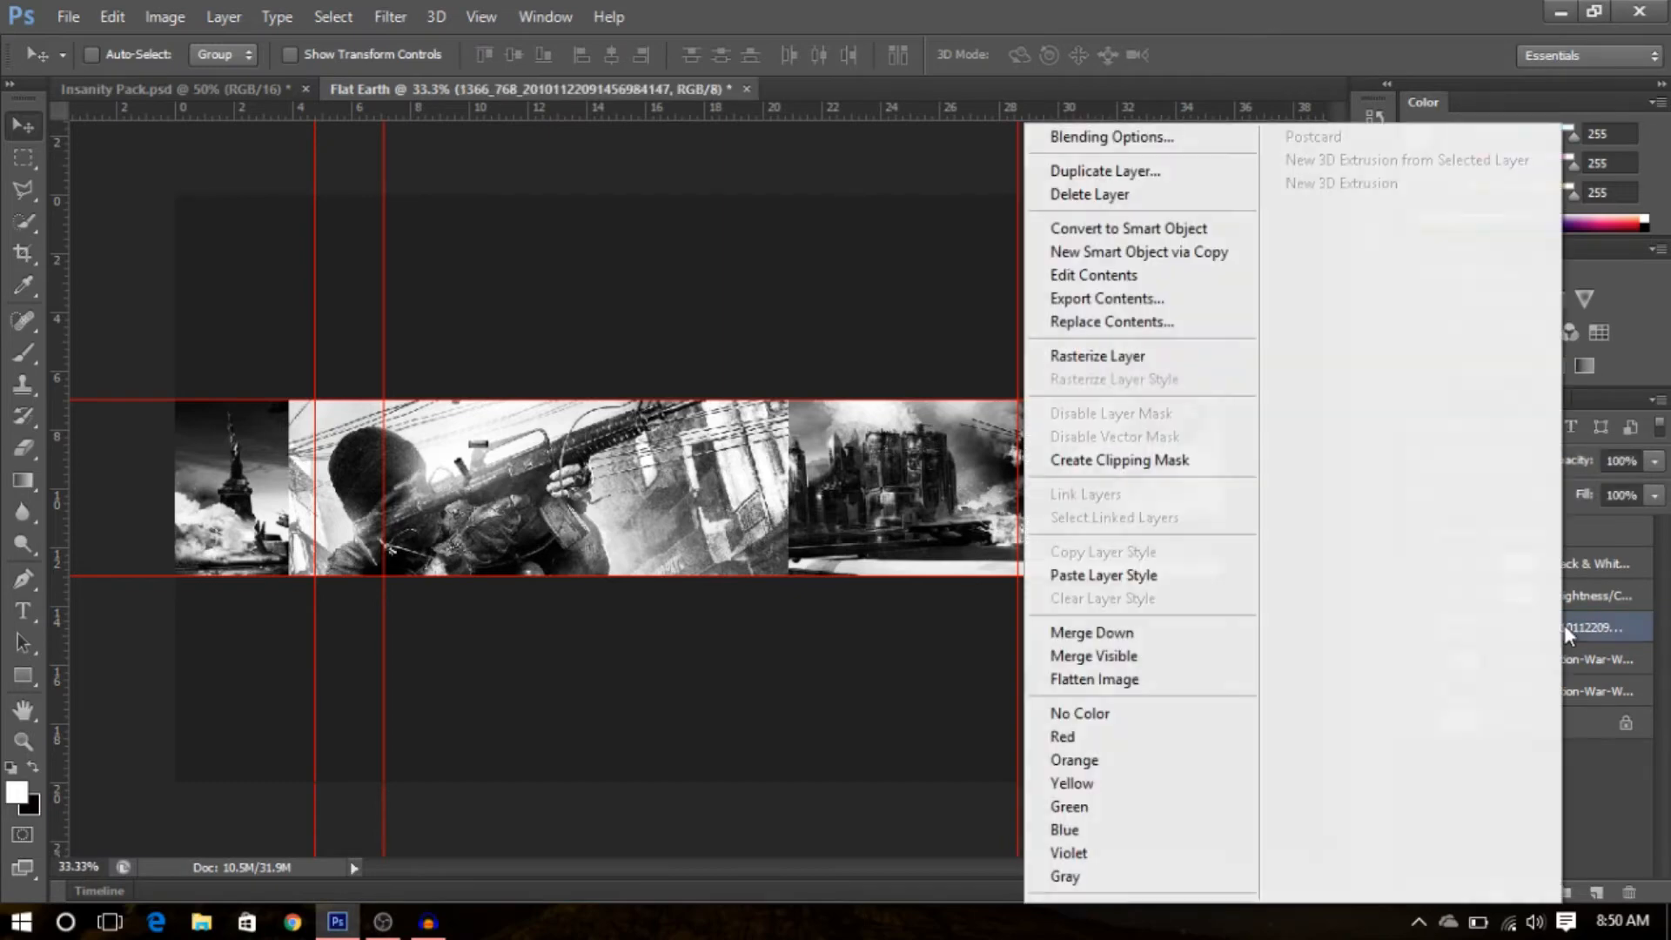
pyautogui.click(1147, 357)
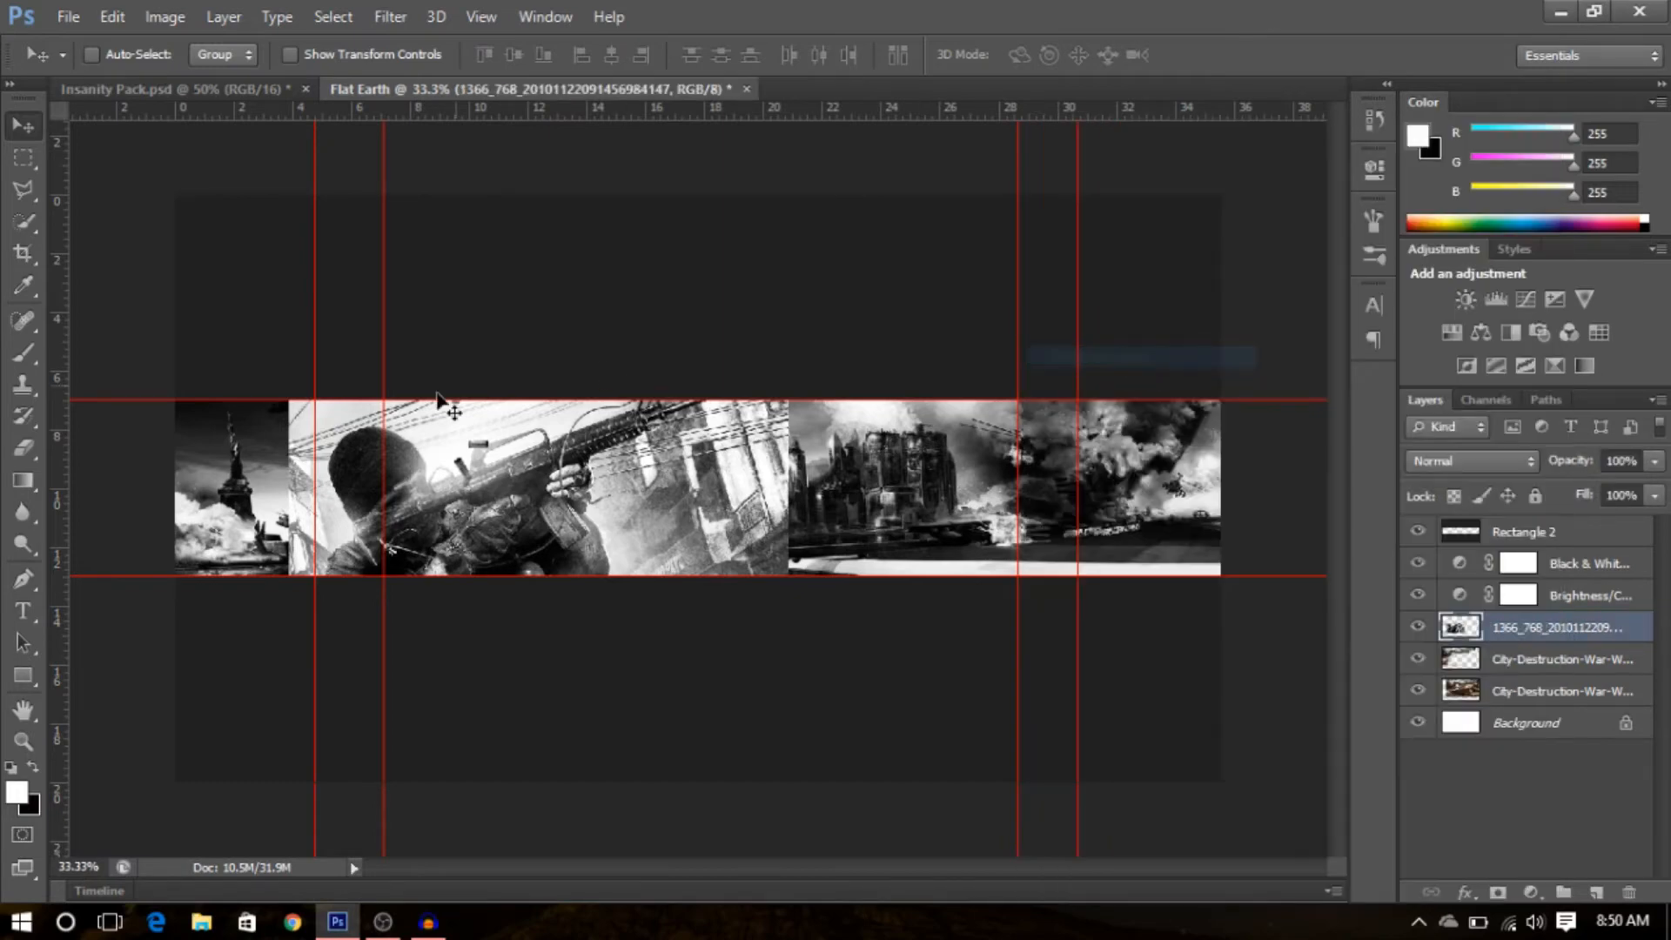
# - Erase the soldier image's left and top edges with the soft 329 px eraser to blend it in
pyautogui.click(22, 447)
pyautogui.moveTo(658, 396)
pyautogui.mouseDown()
pyautogui.moveTo(753, 408)
pyautogui.moveTo(796, 530)
pyautogui.moveTo(816, 475)
pyautogui.moveTo(750, 545)
pyautogui.moveTo(658, 513)
pyautogui.mouseUp()
pyautogui.moveTo(216, 560)
pyautogui.mouseDown()
pyautogui.moveTo(235, 560)
pyautogui.moveTo(232, 585)
pyautogui.moveTo(256, 574)
pyautogui.mouseUp()
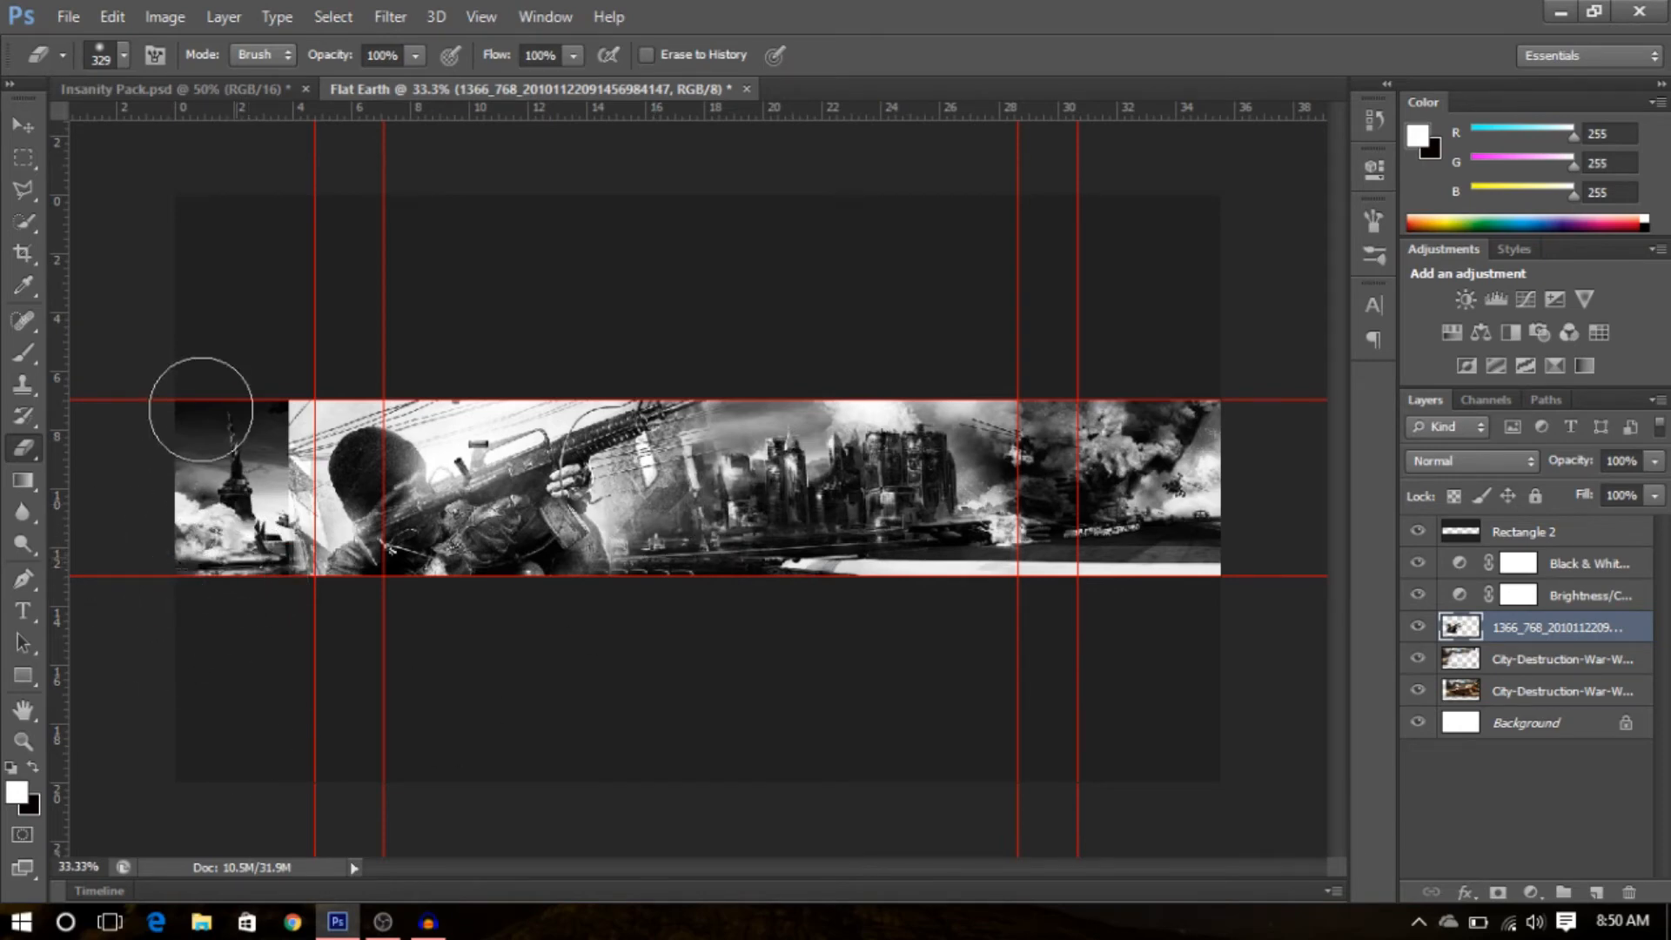
pyautogui.moveTo(232, 434)
pyautogui.mouseDown()
pyautogui.moveTo(315, 384)
pyautogui.moveTo(517, 369)
pyautogui.mouseUp()
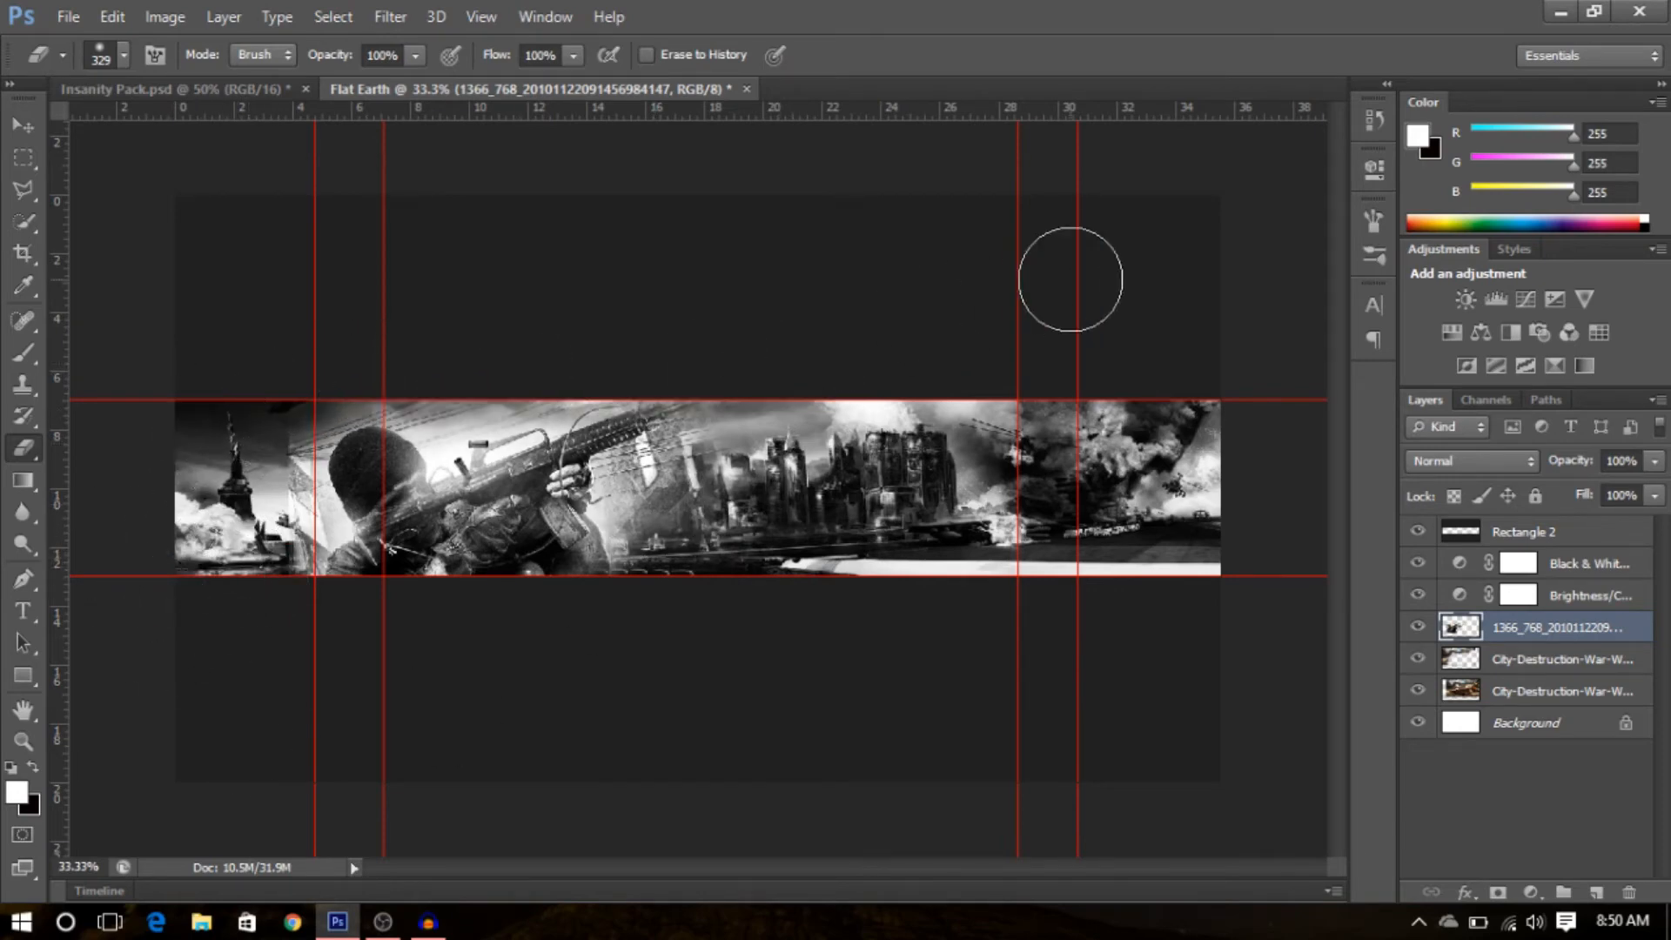
# - Reduce the eraser to 75 px and erase around the soldier's edges to refine the blend, undoing one stroke
pyautogui.click(123, 55)
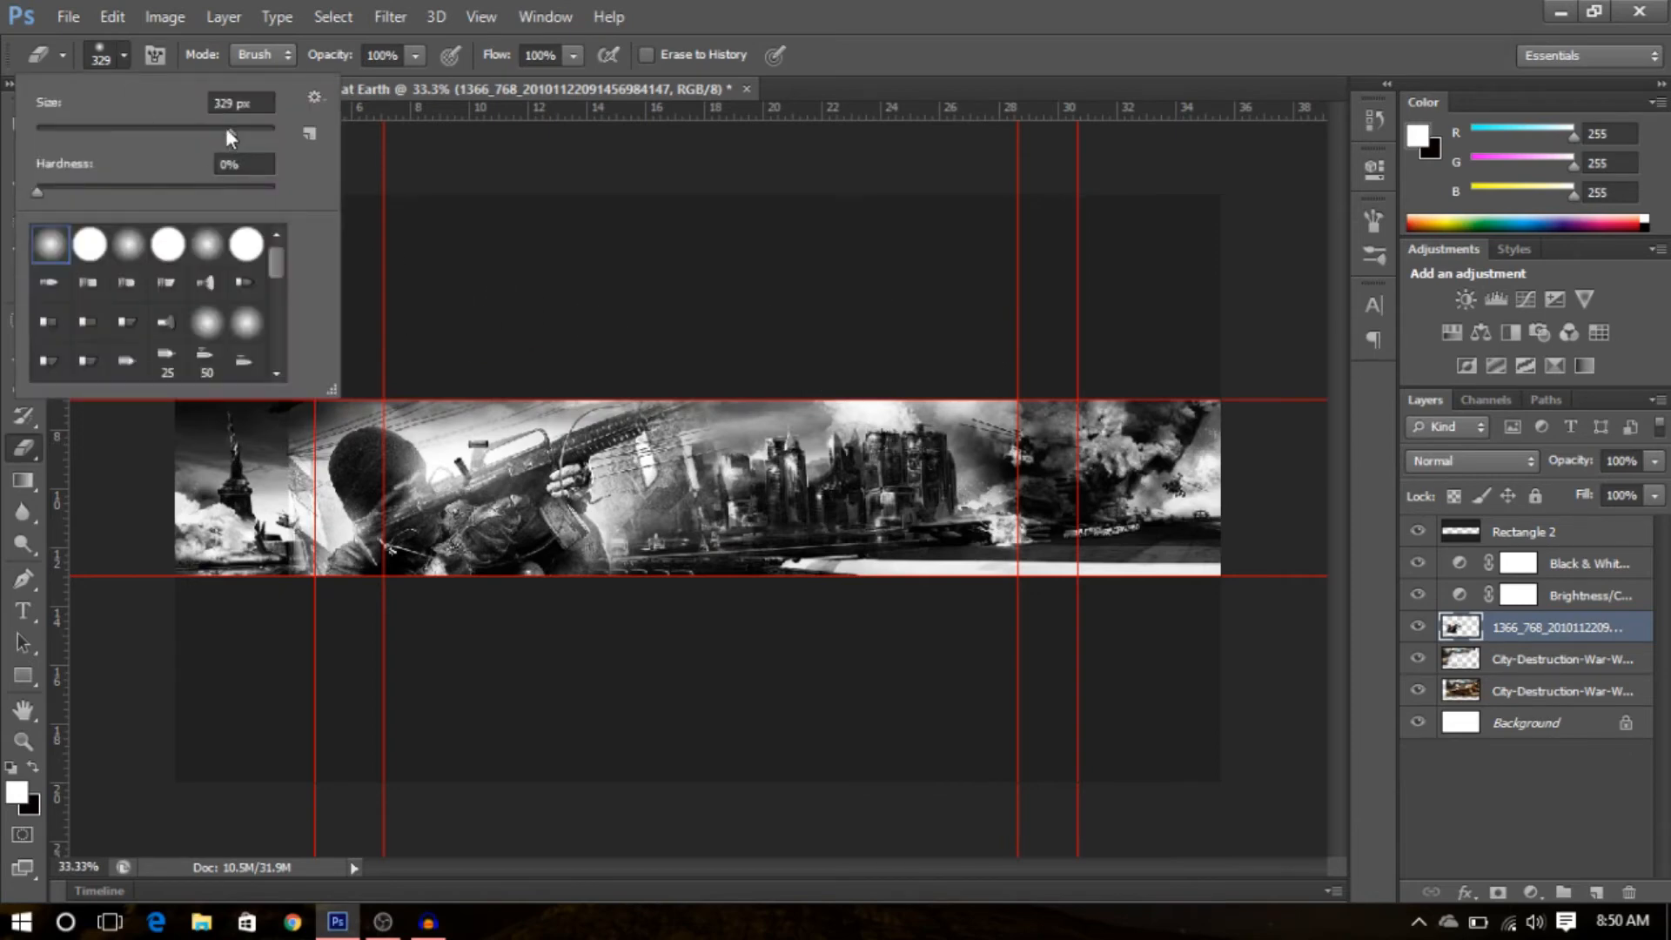
pyautogui.moveTo(163, 134); pyautogui.dragTo(139, 136)
pyautogui.click(487, 401)
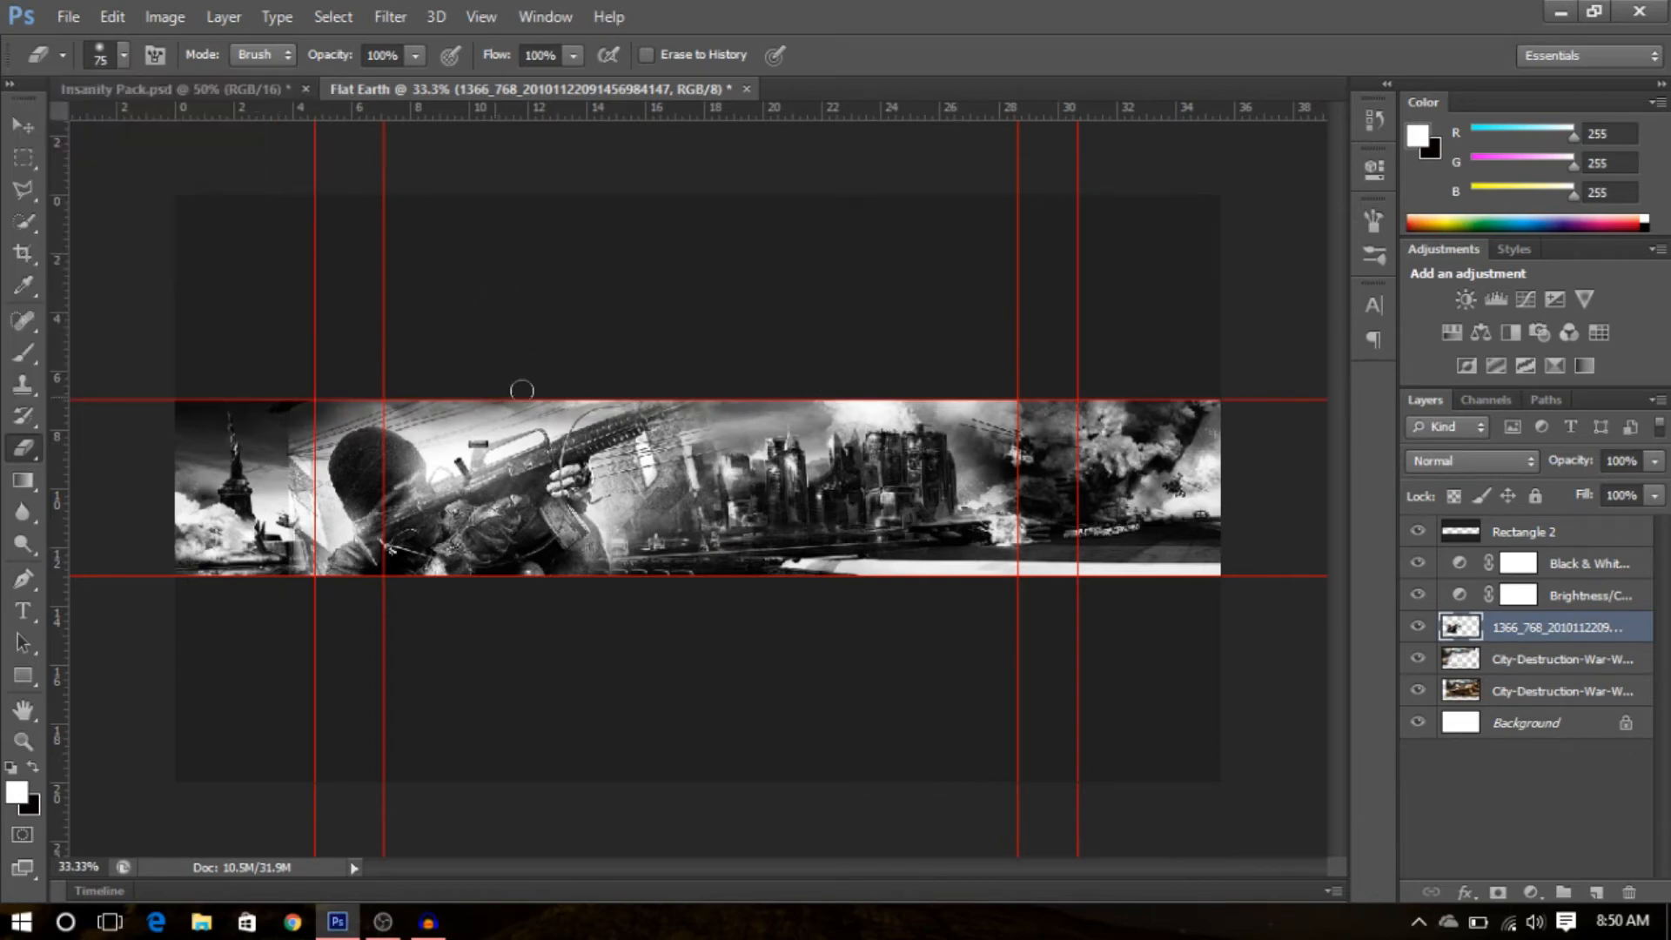
pyautogui.moveTo(296, 409)
pyautogui.mouseDown()
pyautogui.moveTo(276, 453)
pyautogui.moveTo(269, 585)
pyautogui.moveTo(284, 549)
pyautogui.moveTo(301, 598)
pyautogui.moveTo(322, 517)
pyautogui.mouseUp()
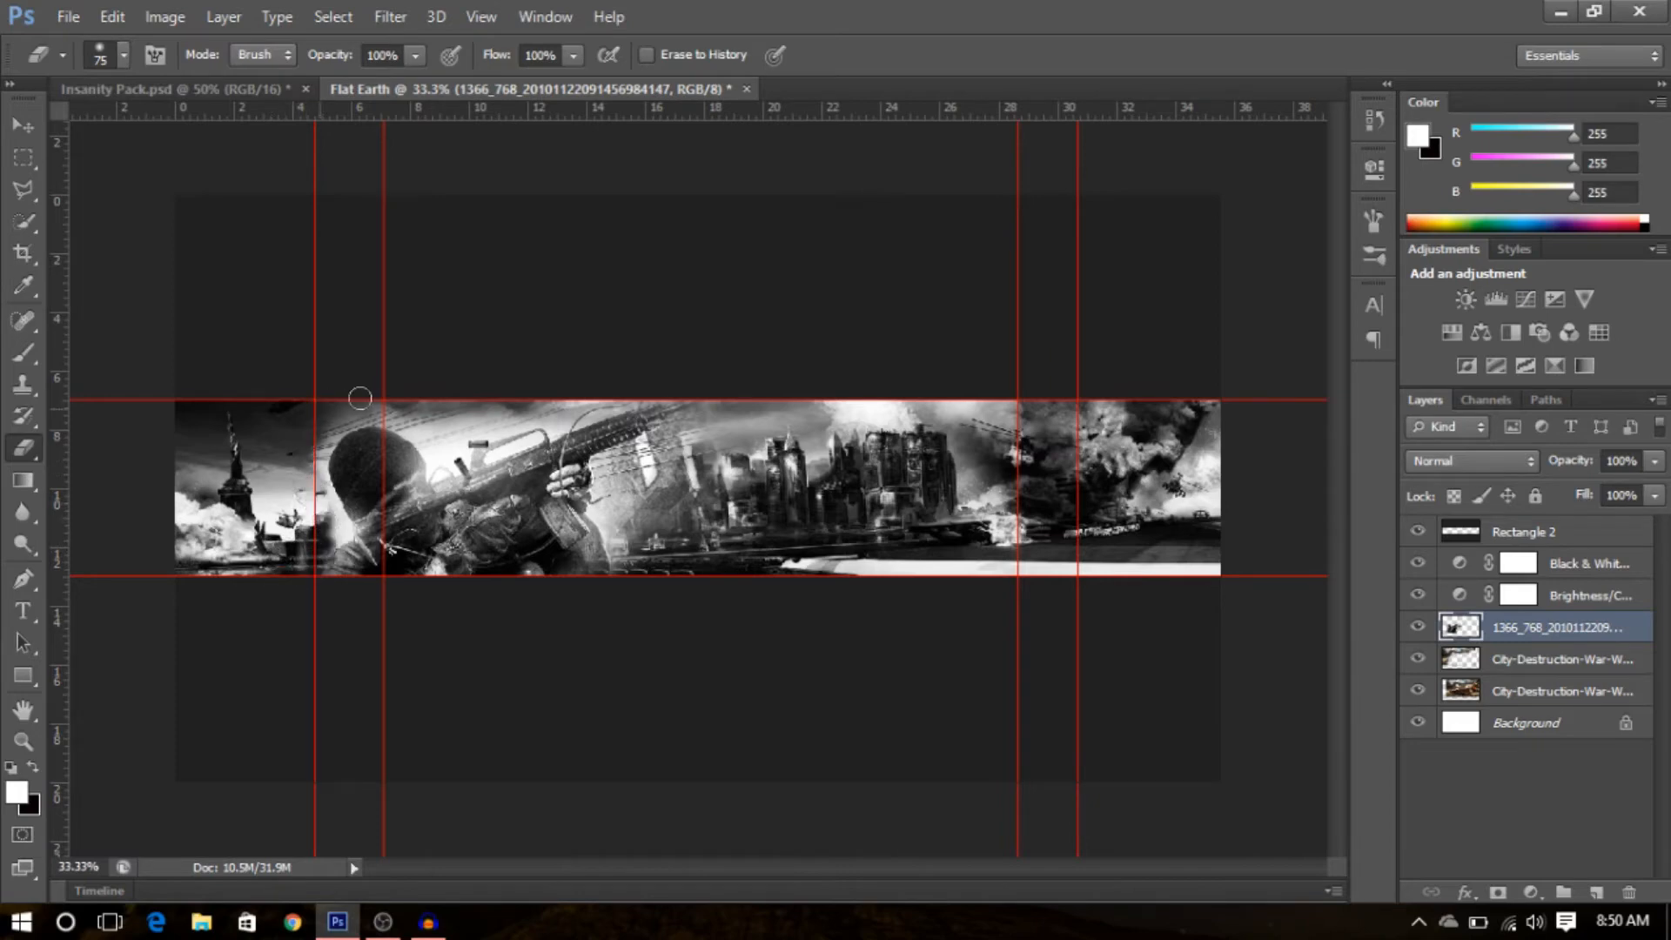
pyautogui.moveTo(765, 435)
pyautogui.mouseDown()
pyautogui.moveTo(617, 460)
pyautogui.moveTo(673, 494)
pyautogui.moveTo(599, 498)
pyautogui.moveTo(618, 528)
pyautogui.moveTo(502, 592)
pyautogui.mouseUp()
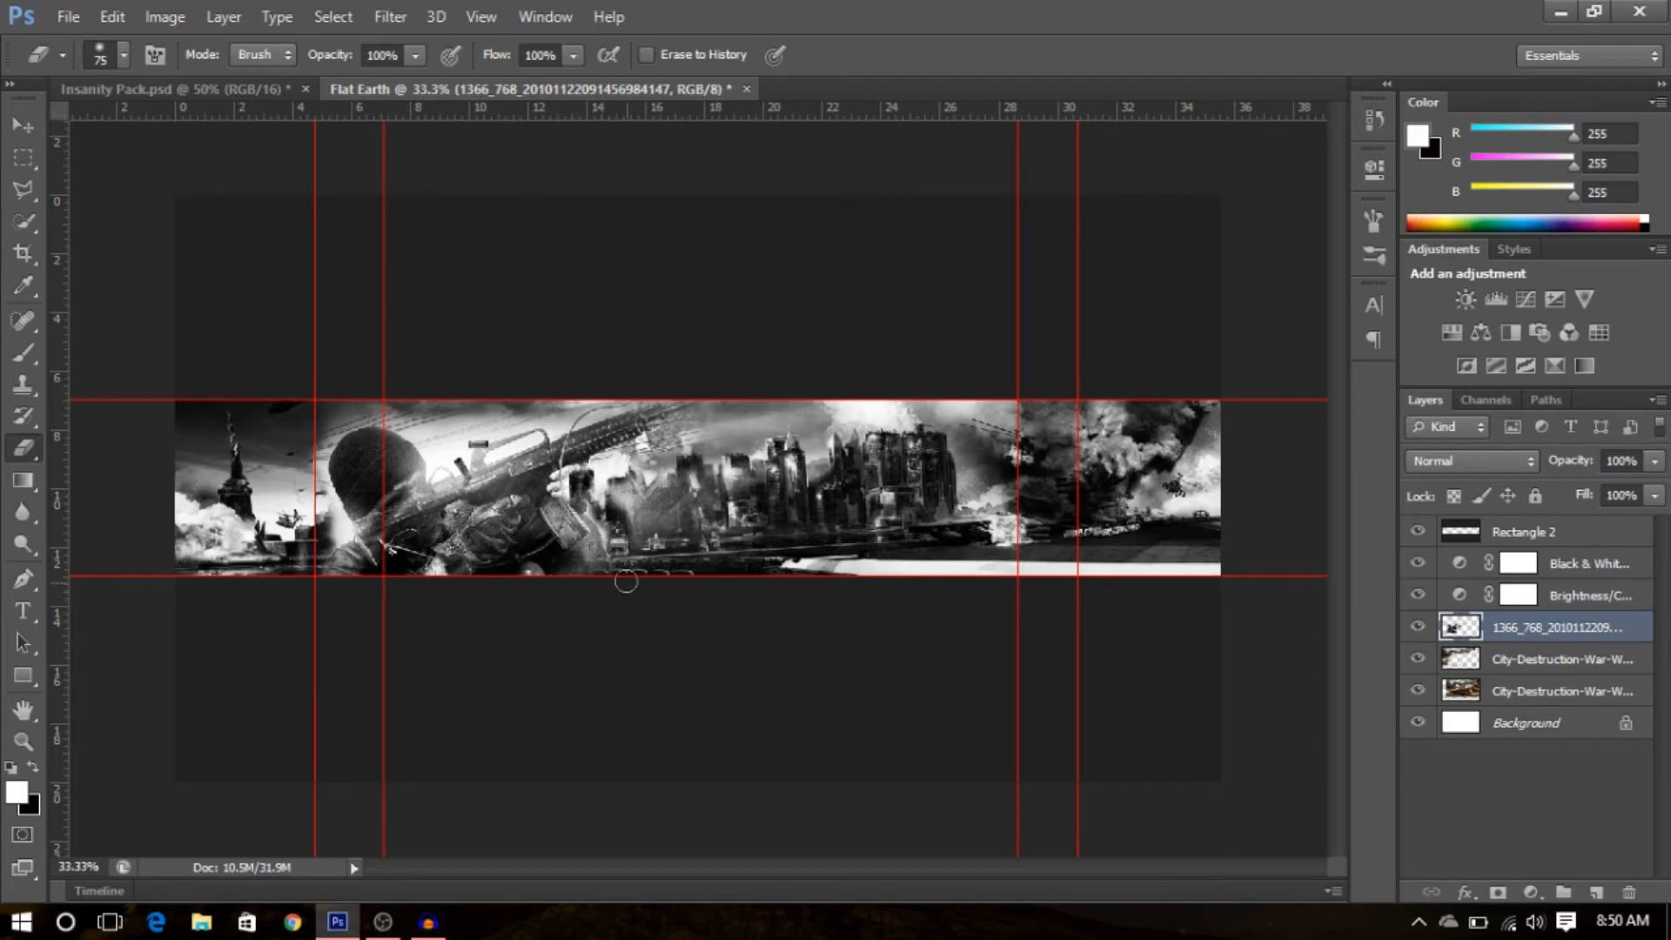
pyautogui.moveTo(588, 562)
pyautogui.mouseDown()
pyautogui.moveTo(600, 519)
pyautogui.moveTo(581, 510)
pyautogui.moveTo(600, 530)
pyautogui.moveTo(760, 518)
pyautogui.mouseUp()
pyautogui.hotkey('ctrl', 'z')
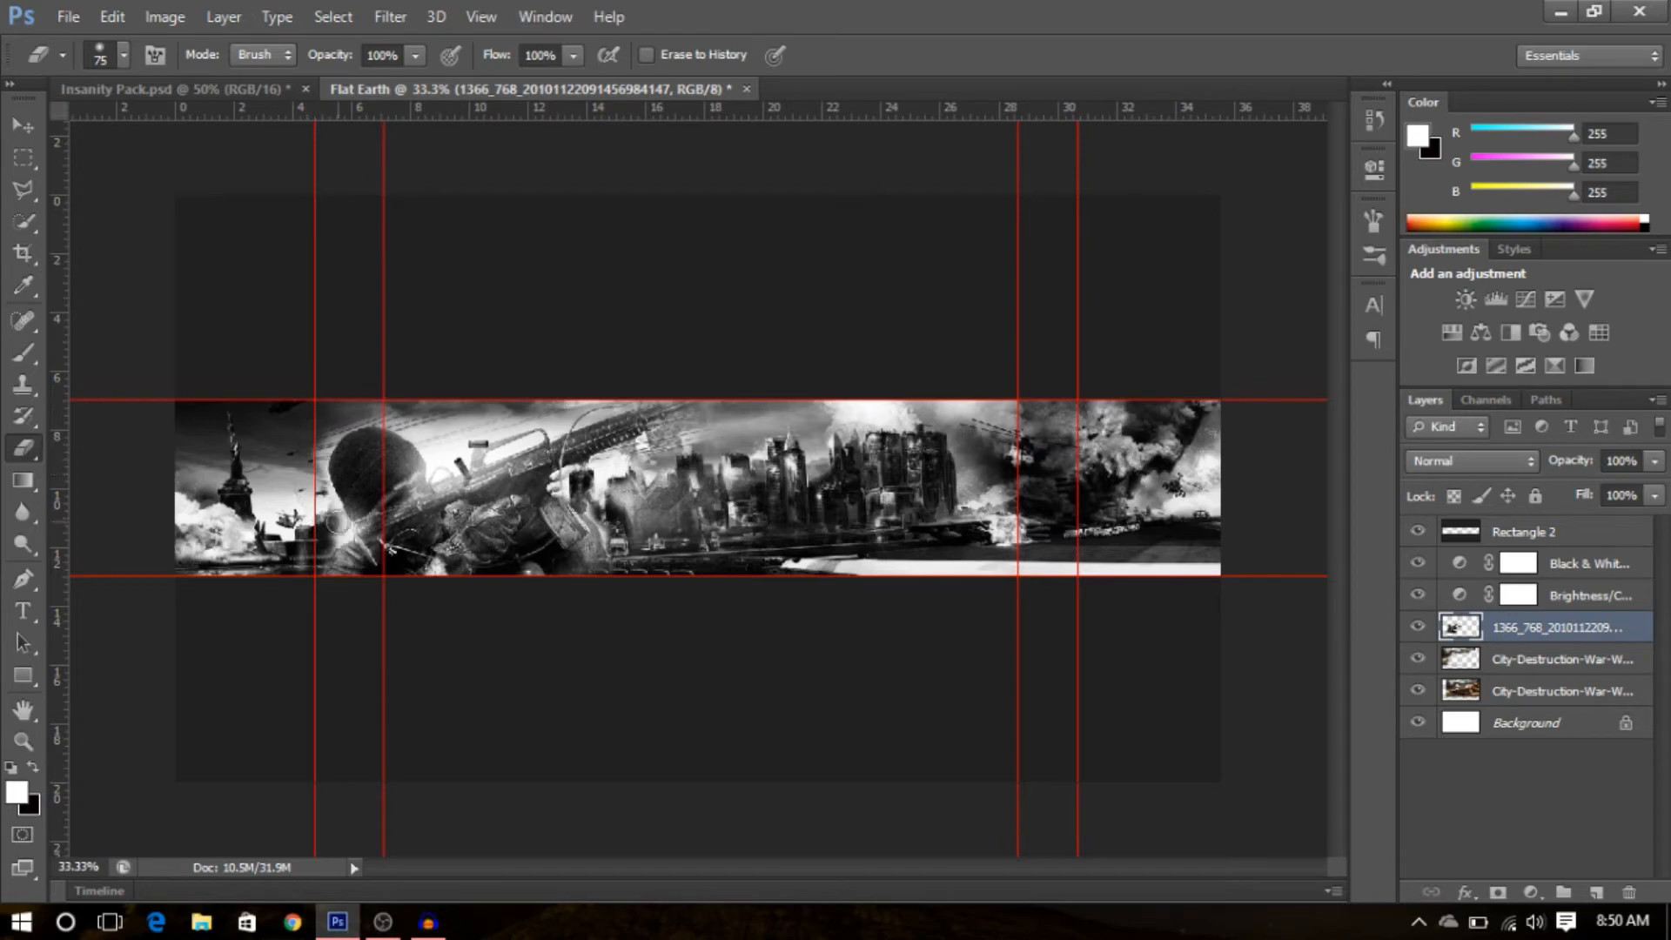
pyautogui.moveTo(381, 402)
pyautogui.mouseDown()
pyautogui.moveTo(431, 422)
pyautogui.moveTo(439, 452)
pyautogui.moveTo(407, 425)
pyautogui.moveTo(562, 405)
pyautogui.moveTo(470, 416)
pyautogui.moveTo(455, 458)
pyautogui.mouseUp()
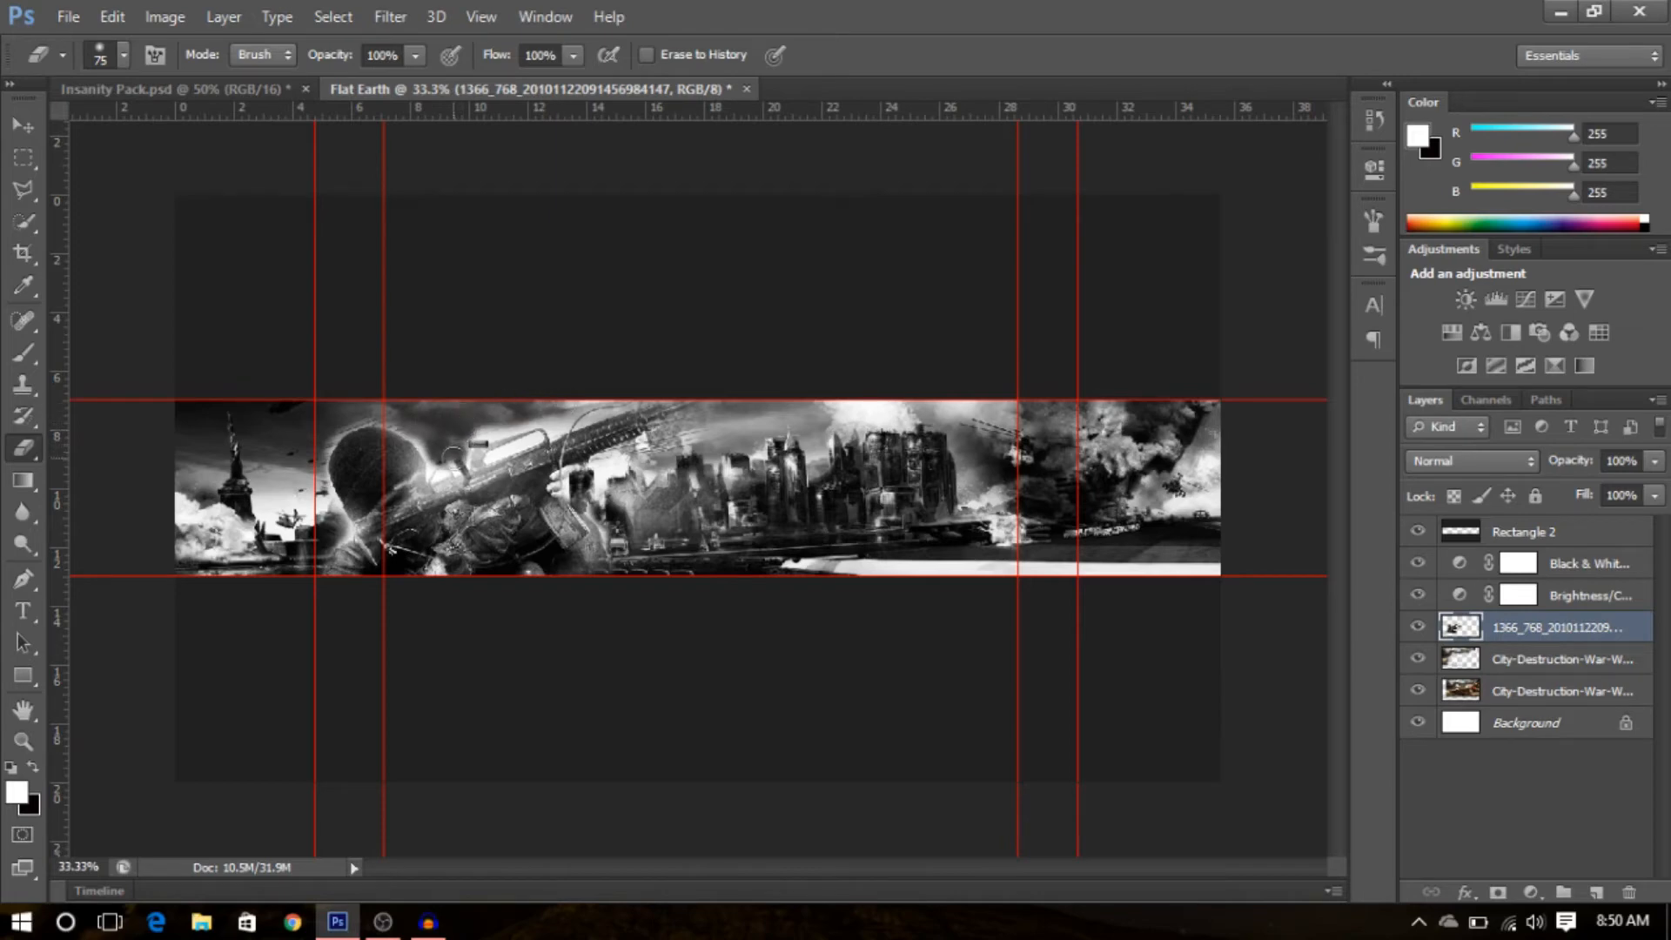
pyautogui.moveTo(552, 415)
pyautogui.mouseDown()
pyautogui.moveTo(479, 427)
pyautogui.moveTo(555, 417)
pyautogui.mouseUp()
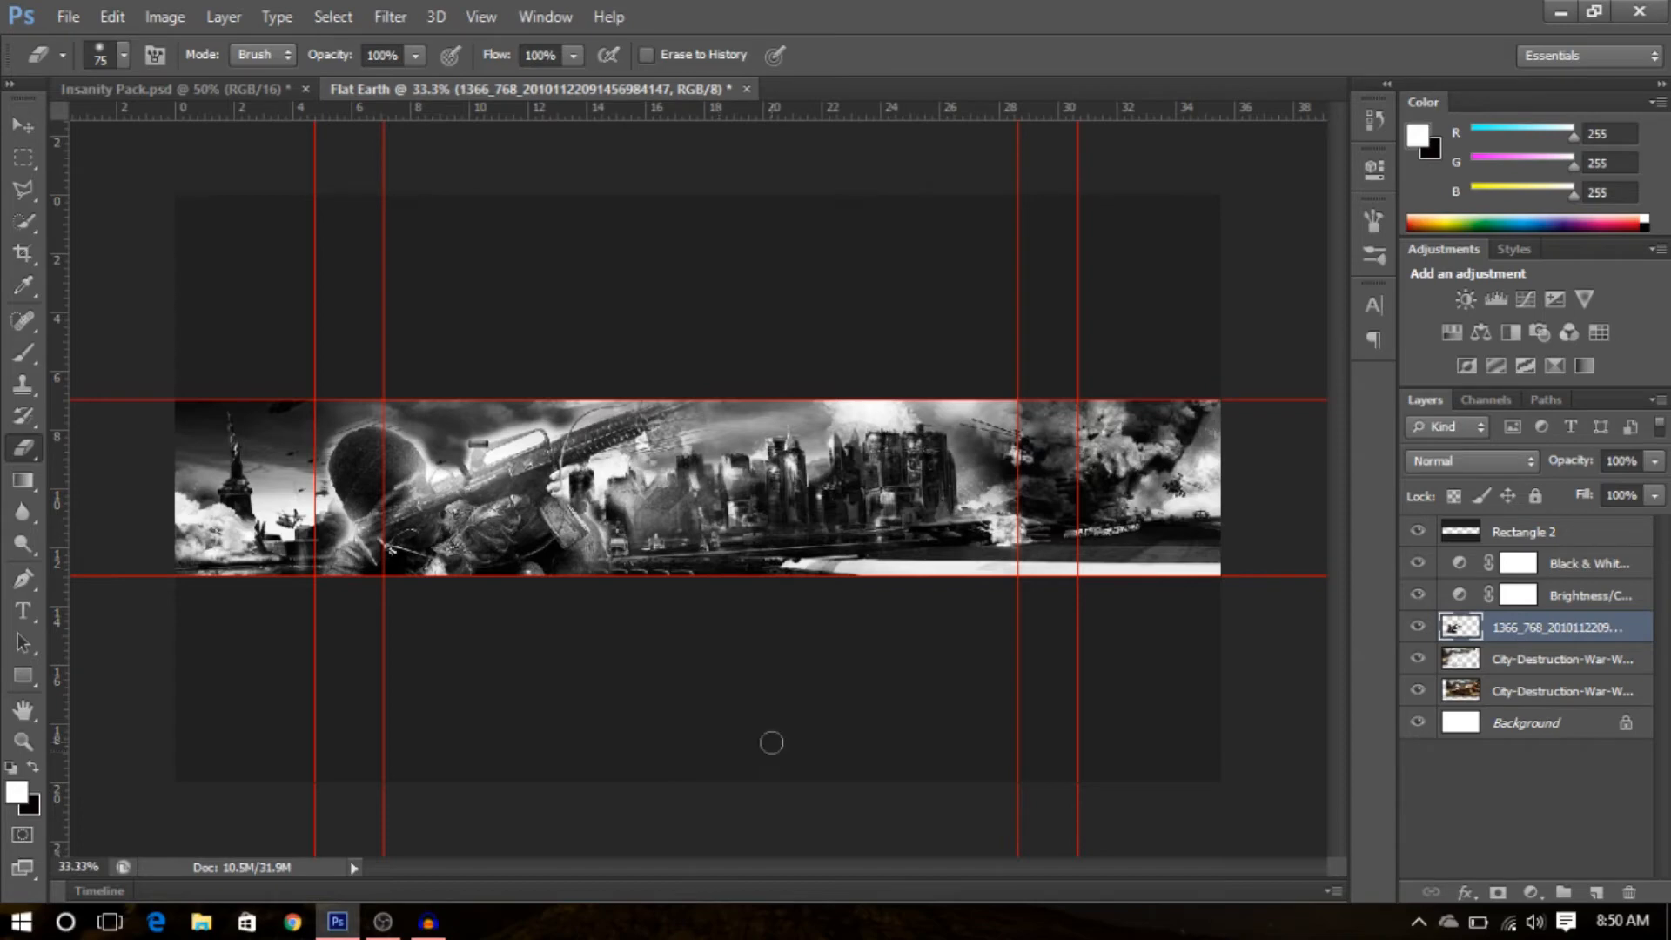
# - Create a new layer and fill it with a black-to-red linear gradient drawn from bottom to top of the strip
pyautogui.click(1597, 892)
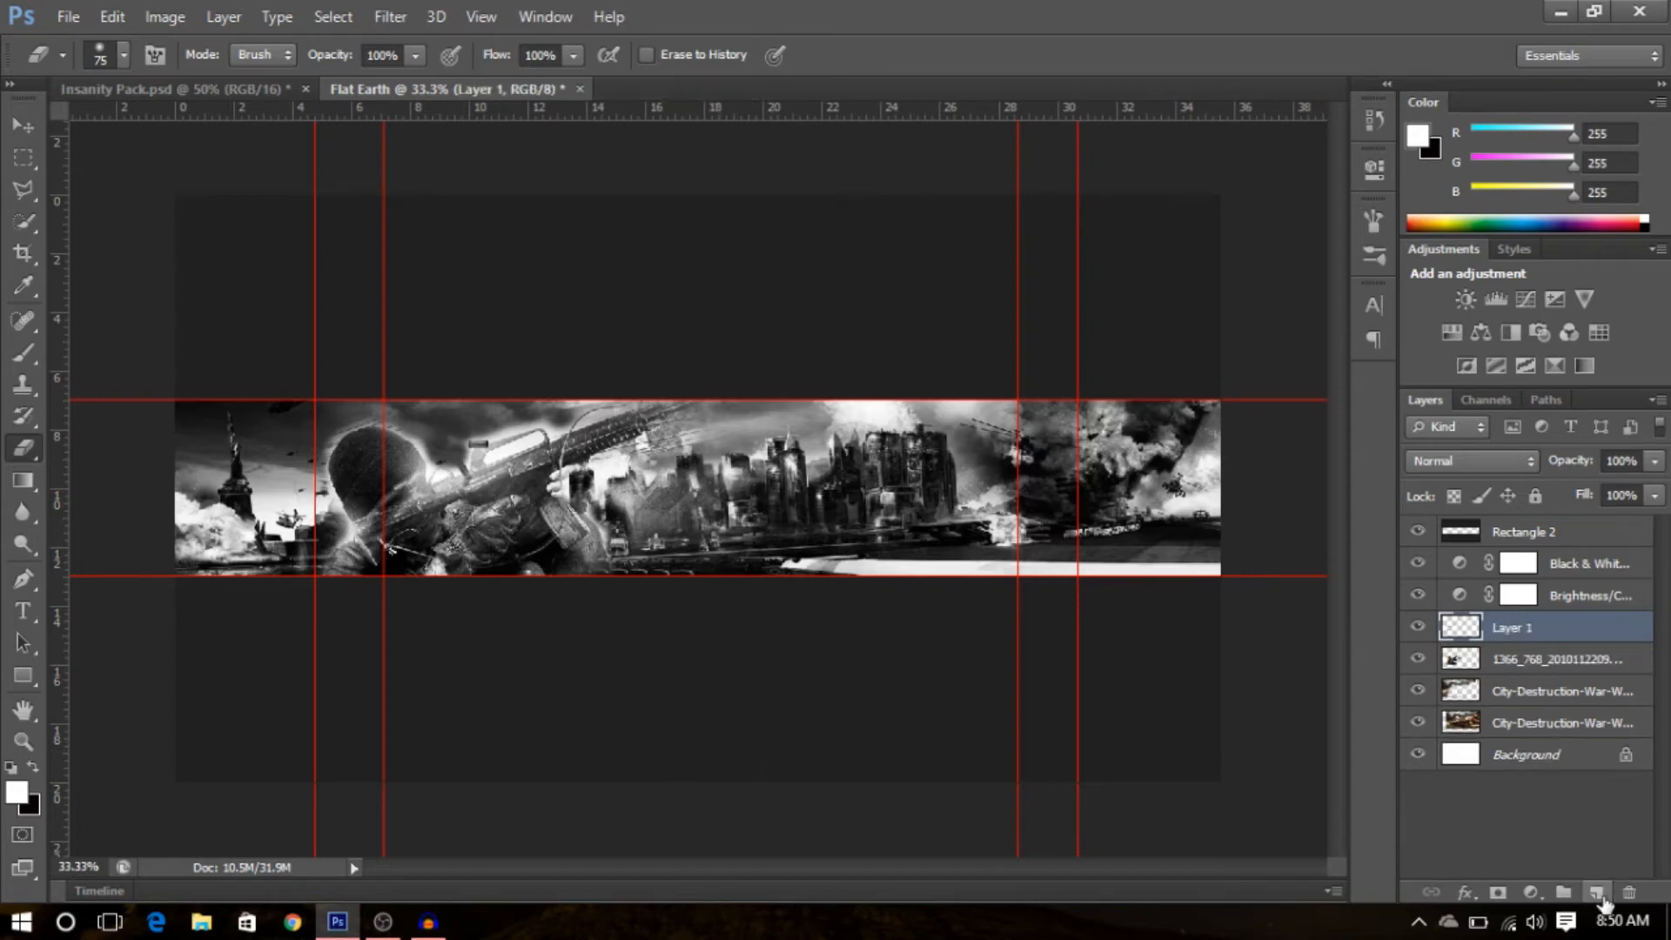
pyautogui.moveTo(1596, 635); pyautogui.dragTo(1591, 632)
pyautogui.click(27, 487)
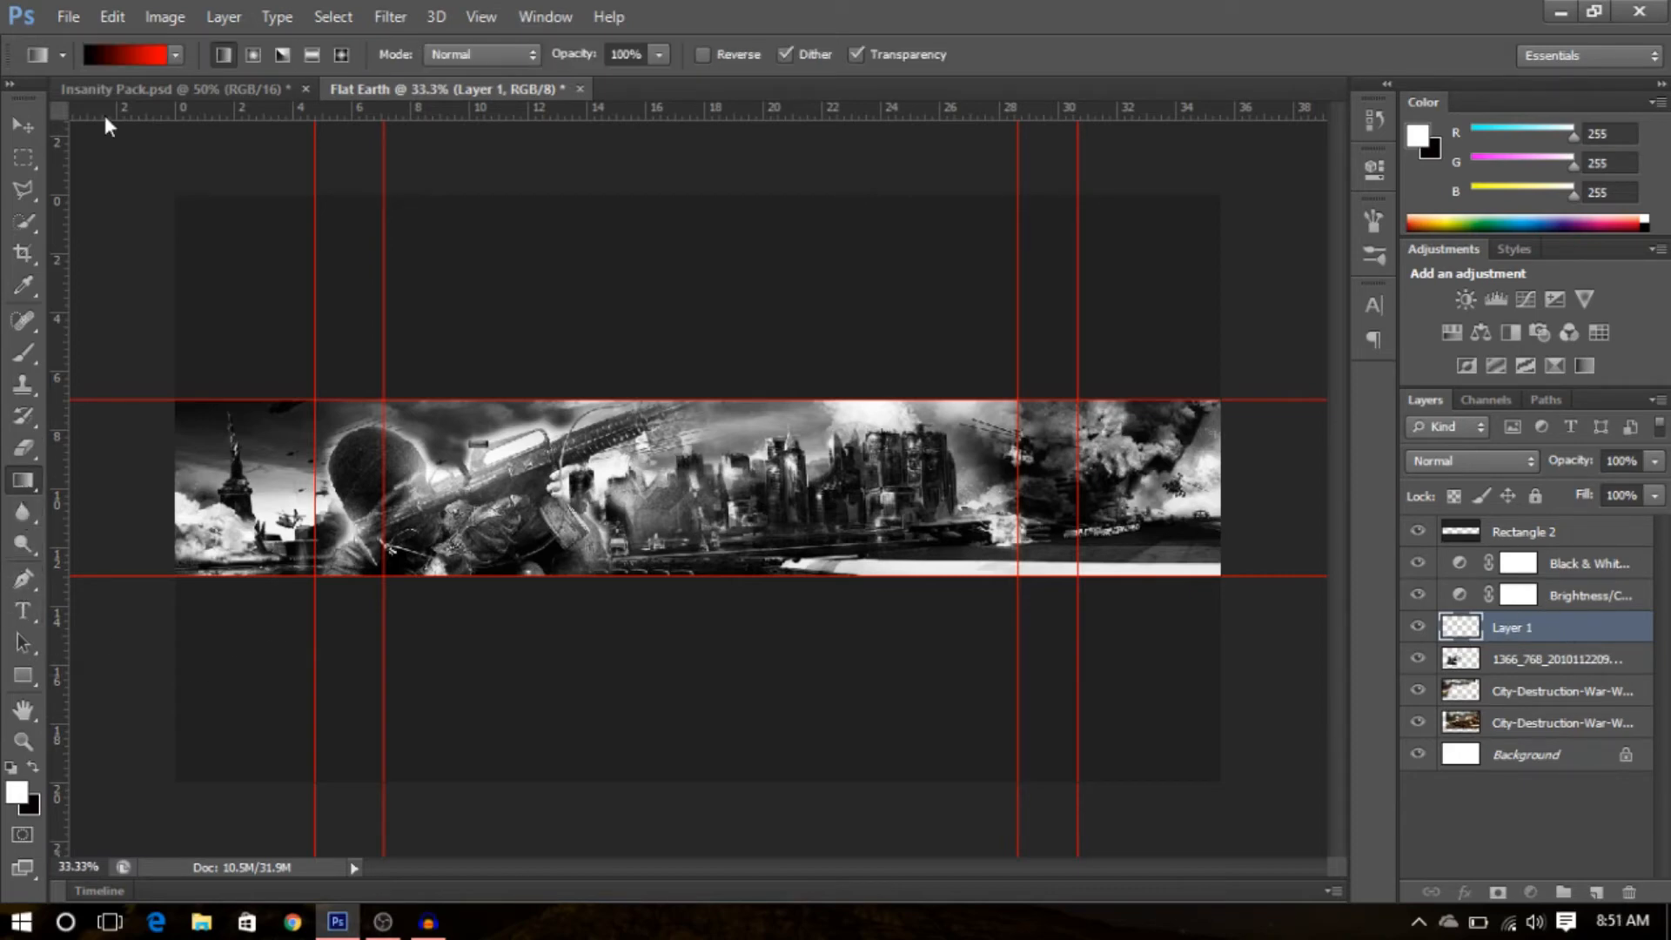
pyautogui.click(123, 48)
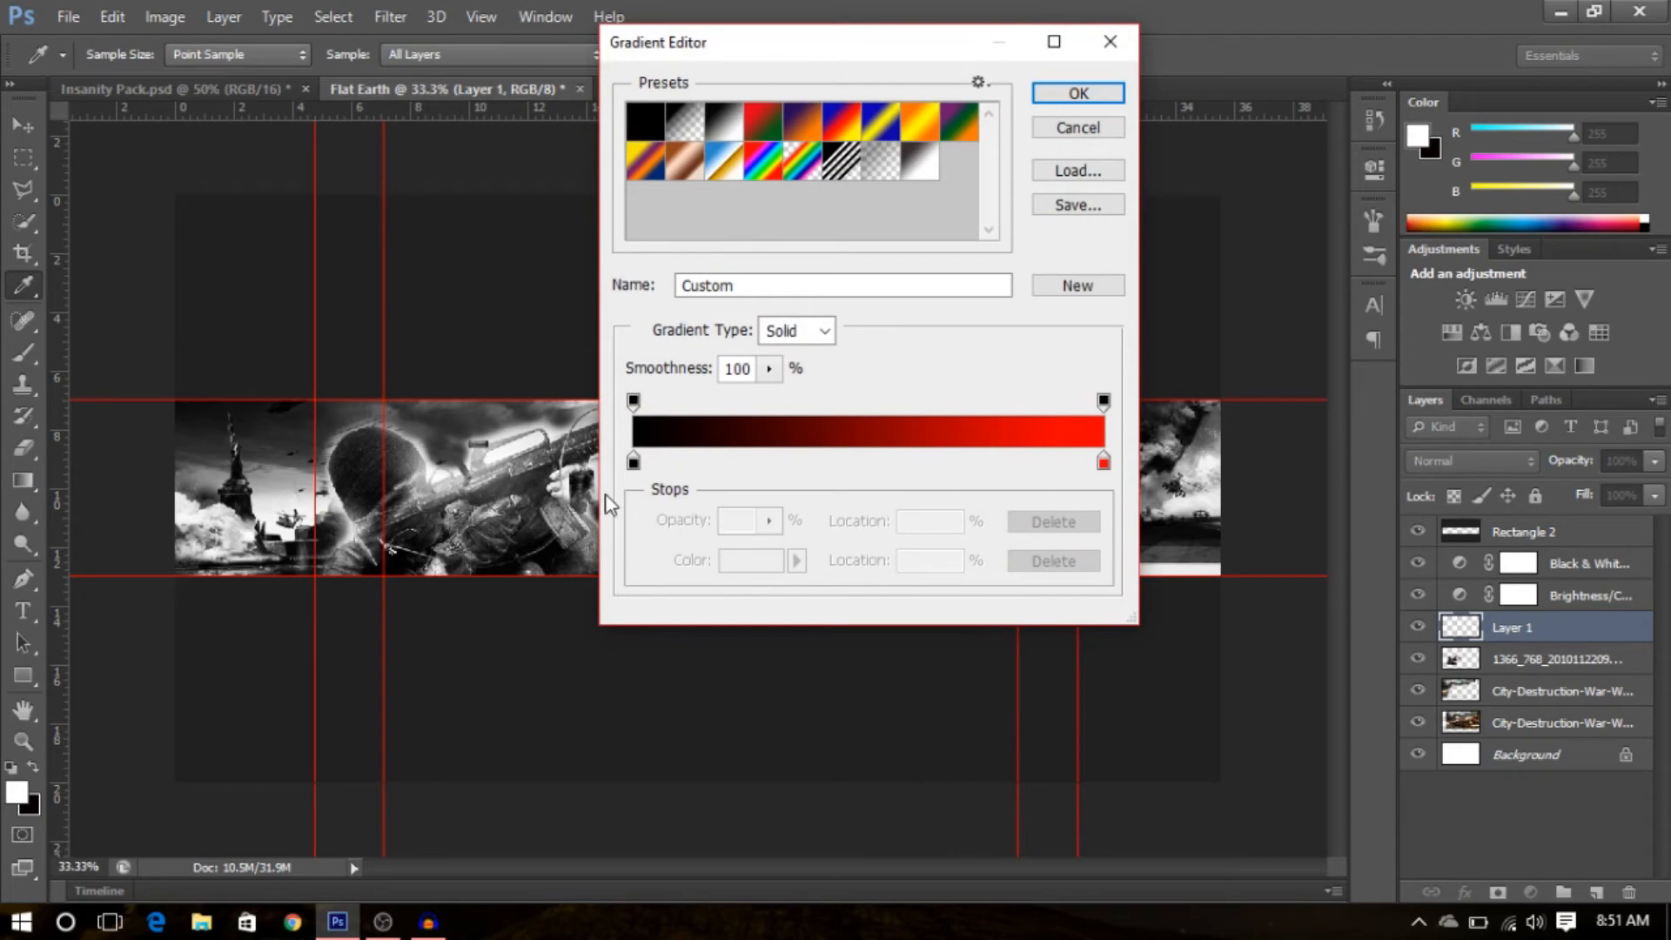
pyautogui.click(1079, 94)
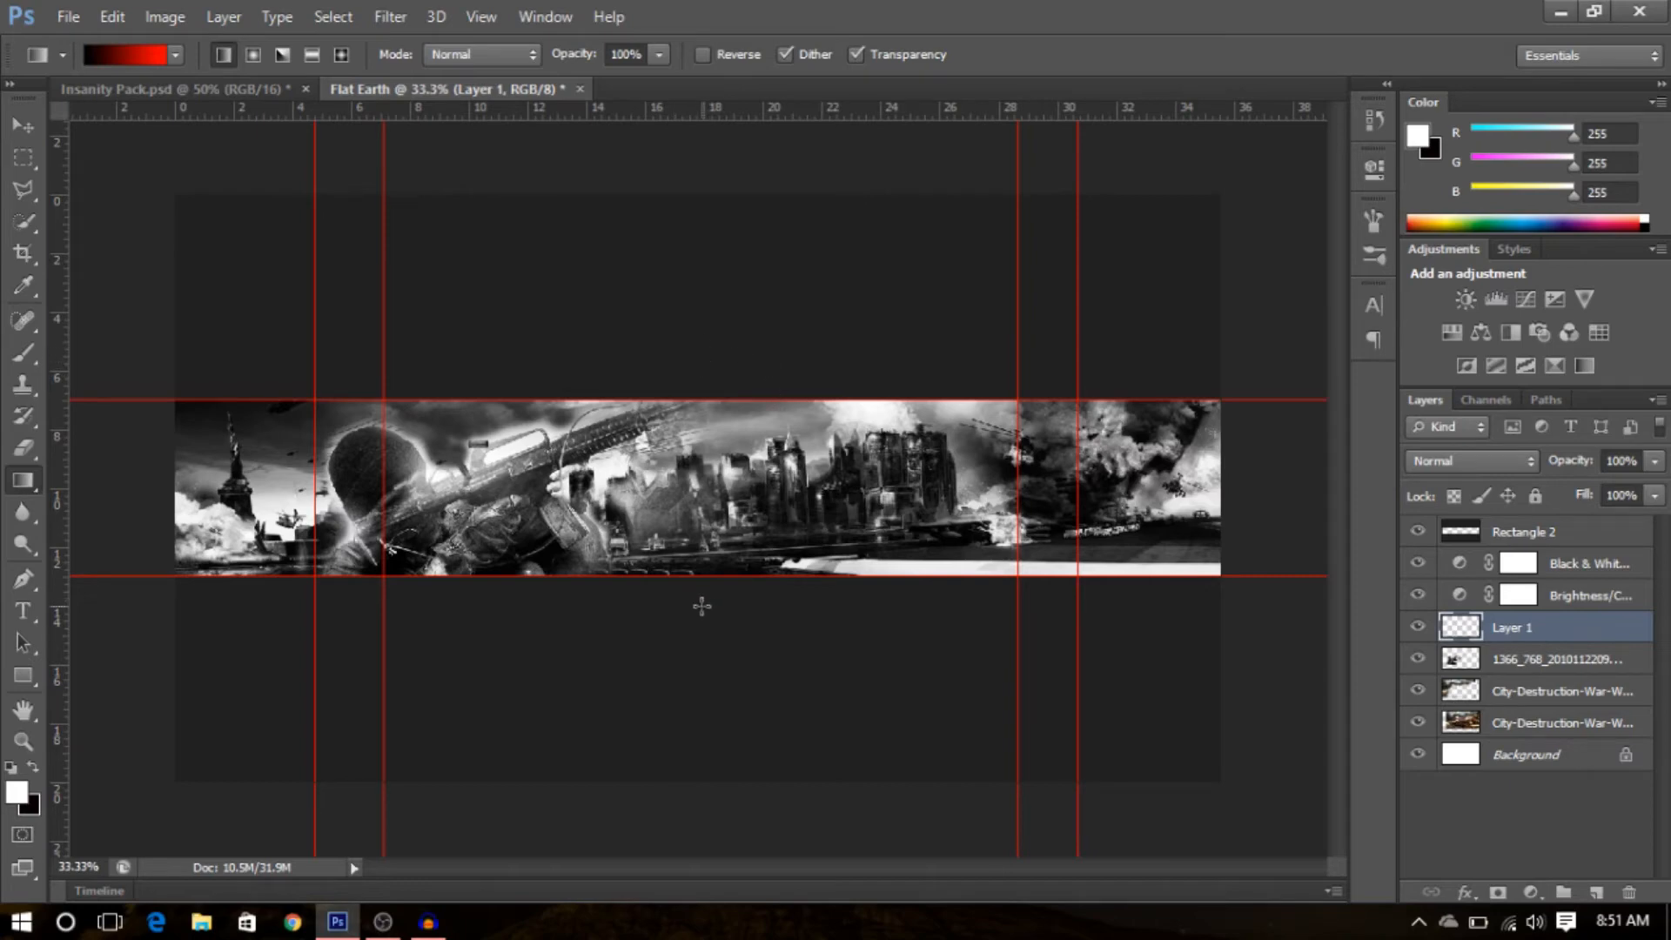
pyautogui.moveTo(694, 609); pyautogui.dragTo(692, 369)
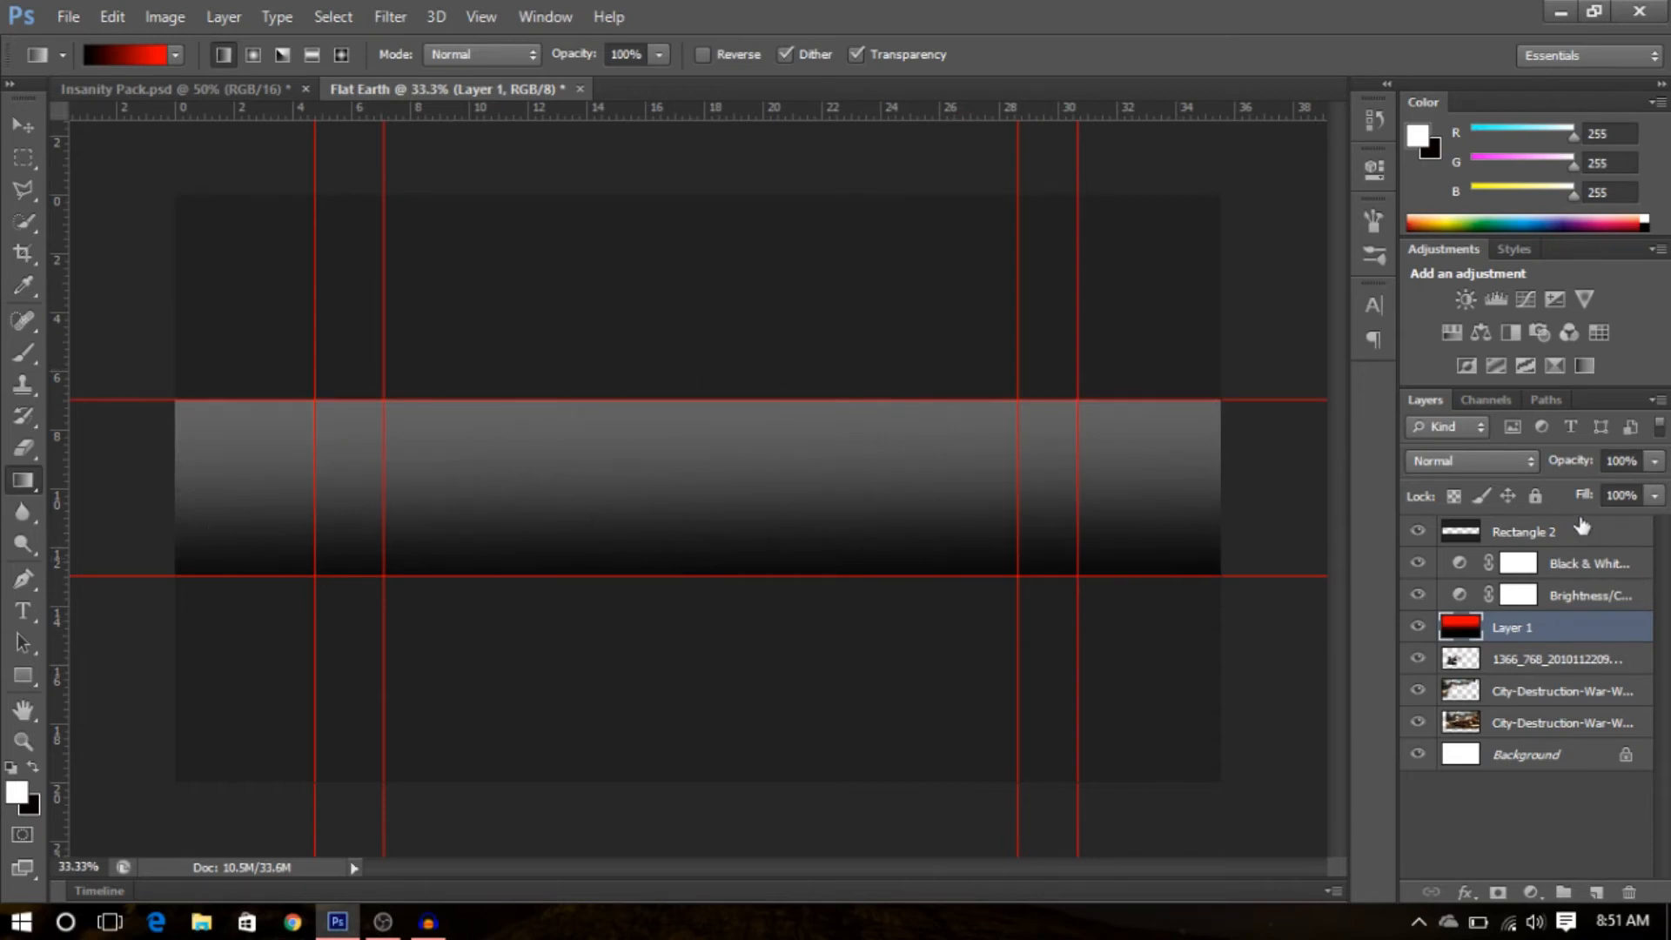
# - Set the gradient layer's blend mode to Overlay
pyautogui.click(1480, 460)
pyautogui.click(1456, 325)
pyautogui.click(1476, 456)
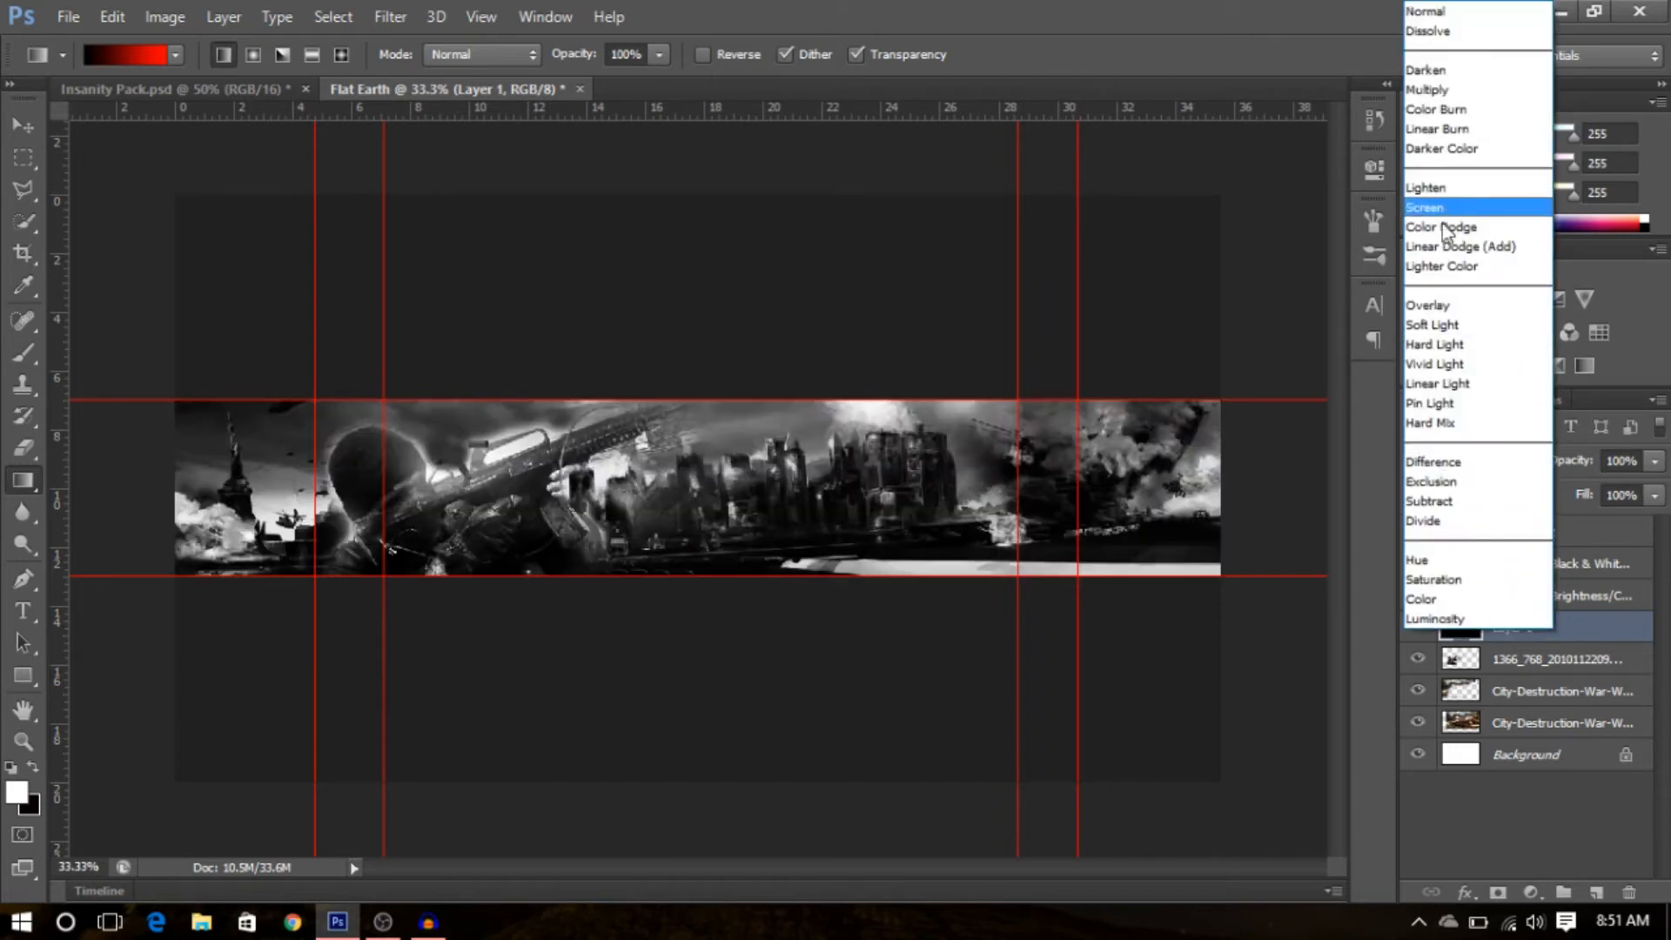
pyautogui.click(1433, 305)
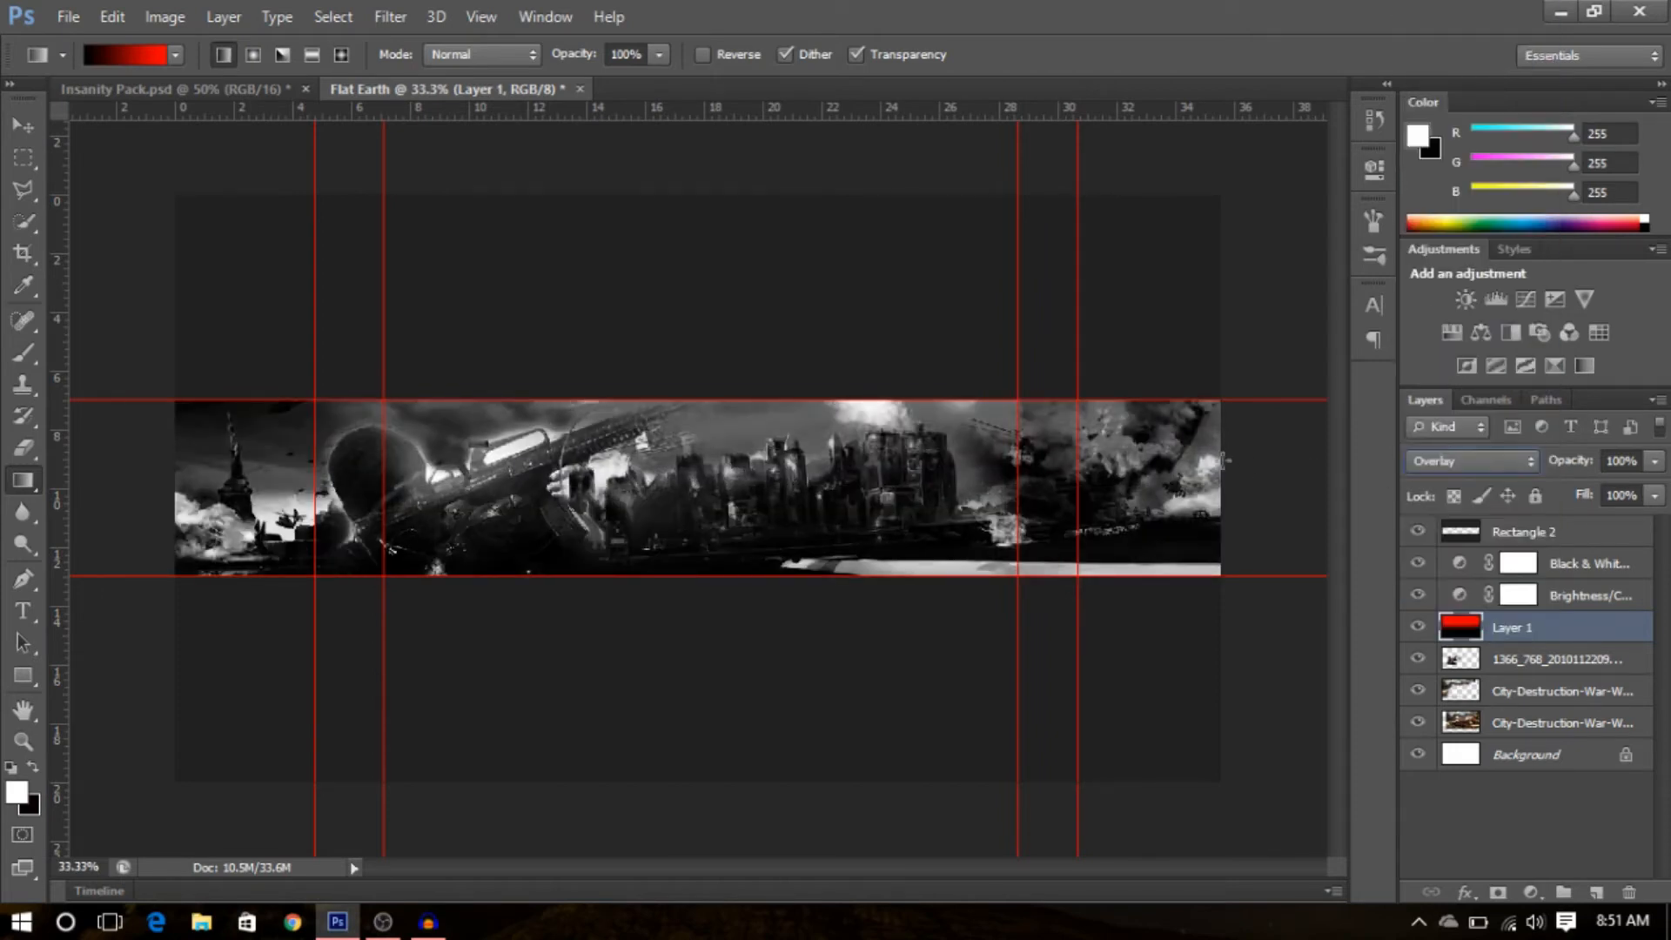
# - Move the gradient layer above the Black & White layer and lower its opacity to 69%
pyautogui.moveTo(1452, 629); pyautogui.dragTo(1558, 566)
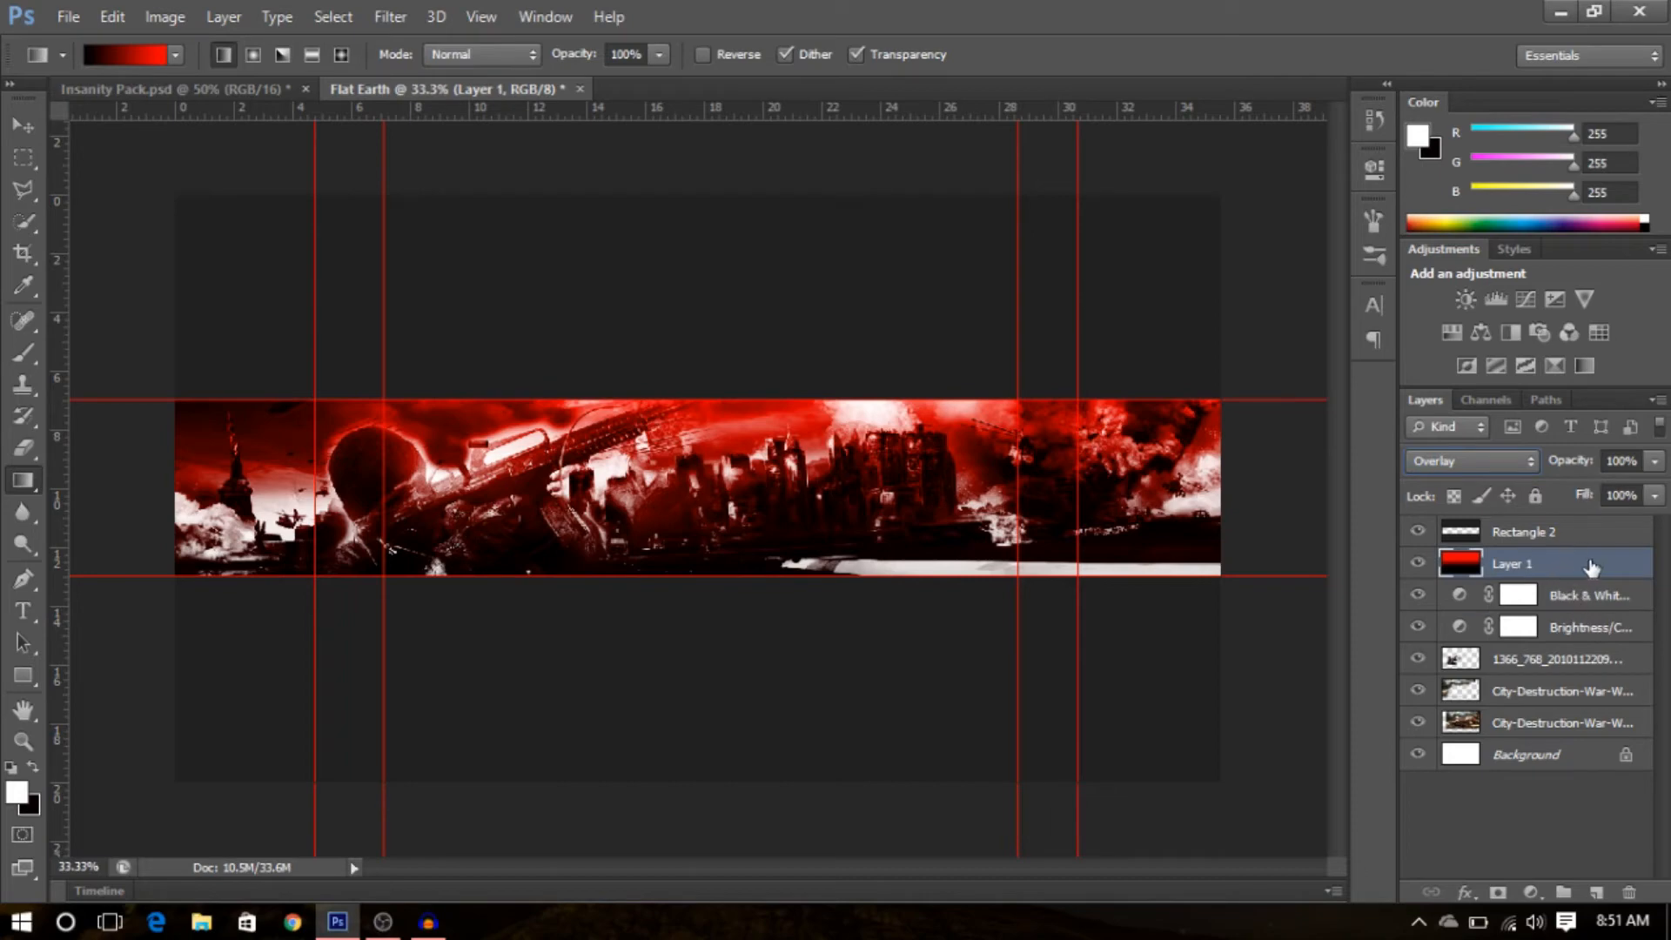
pyautogui.click(1654, 462)
pyautogui.moveTo(1656, 488); pyautogui.dragTo(1617, 507)
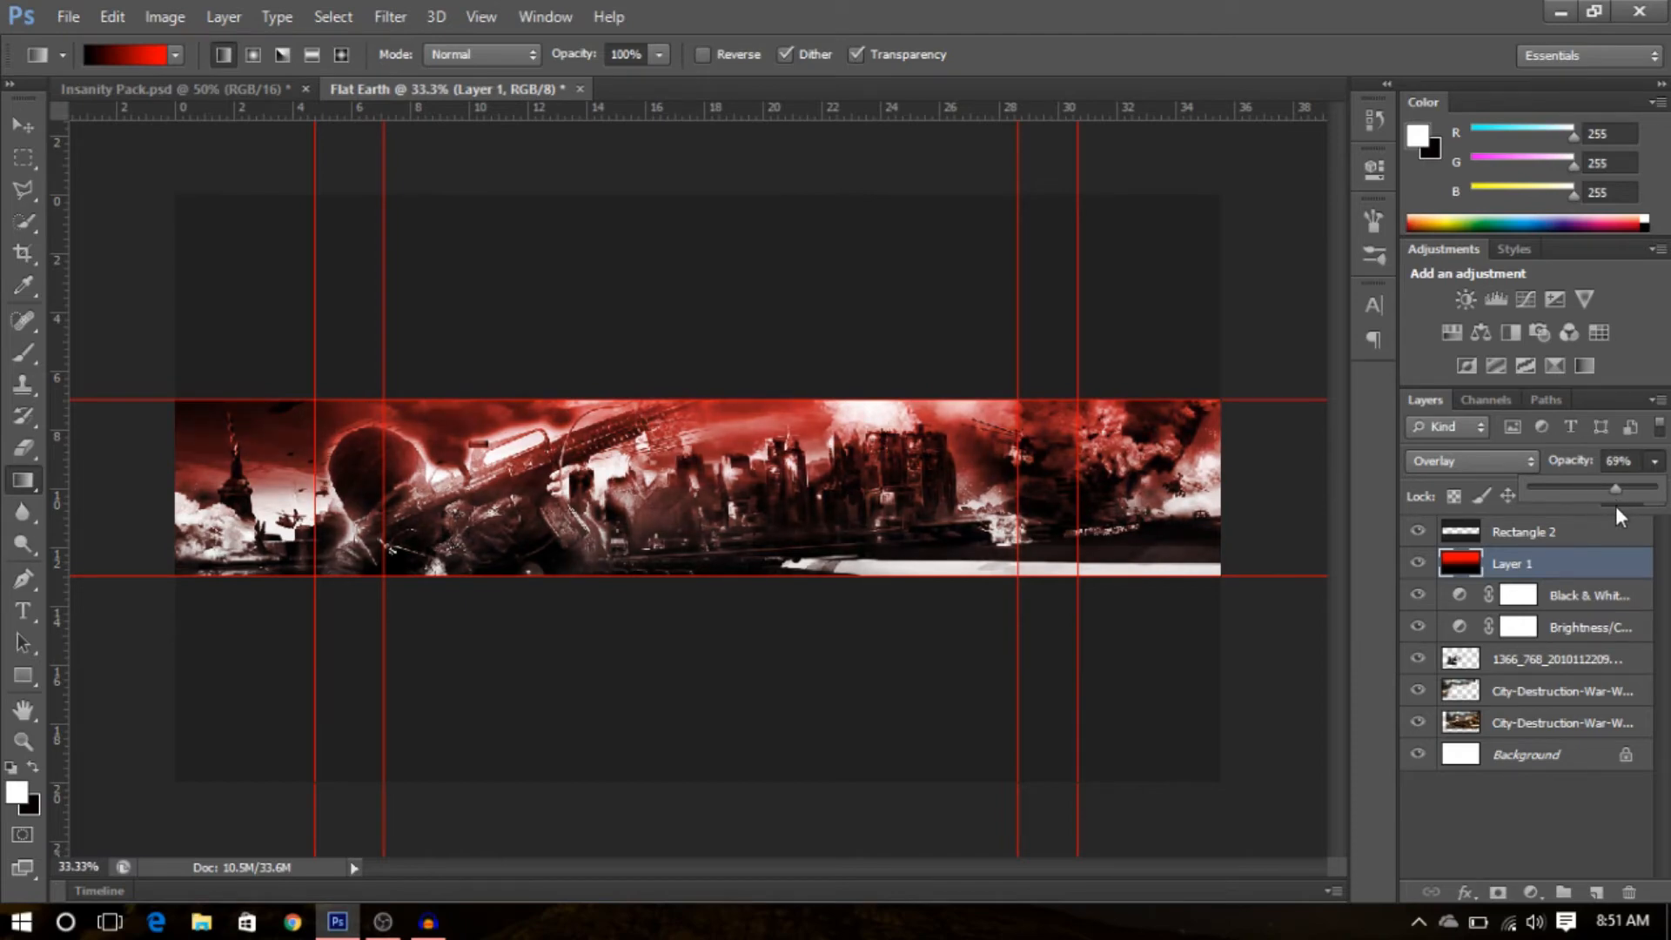
pyautogui.click(1661, 474)
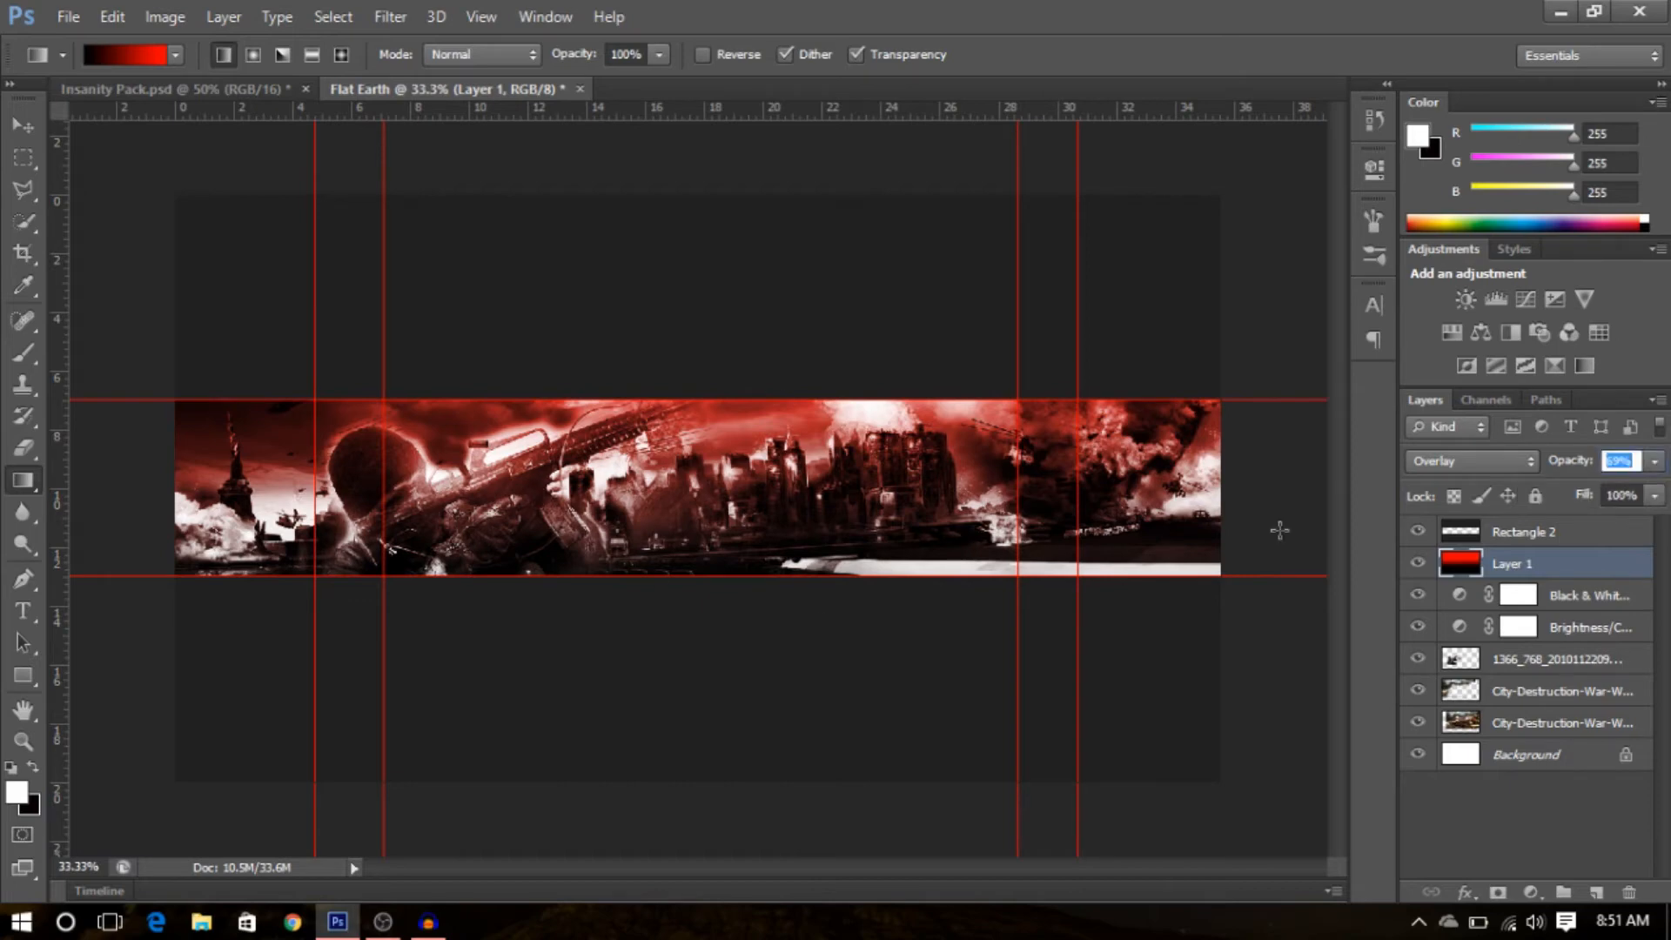
pyautogui.click(1654, 471)
pyautogui.click(1659, 465)
pyautogui.click(1655, 496)
pyautogui.moveTo(1582, 530); pyautogui.dragTo(1655, 525)
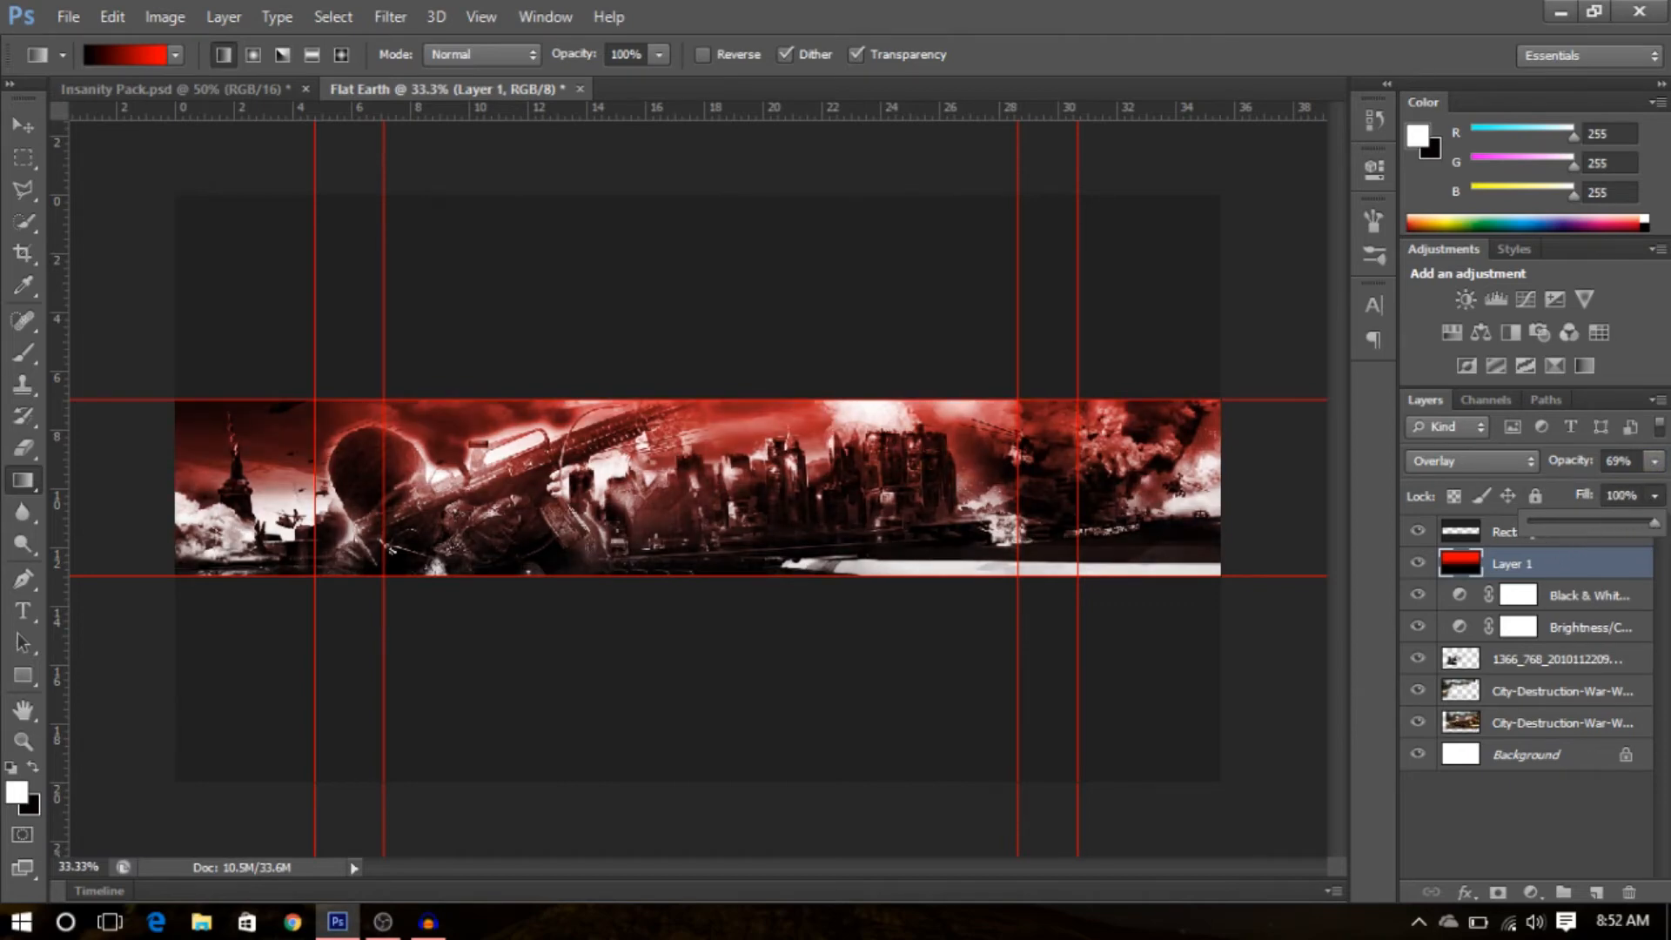
# - Select the soldier image layer and move it slightly to the right within the banner
pyautogui.click(1659, 503)
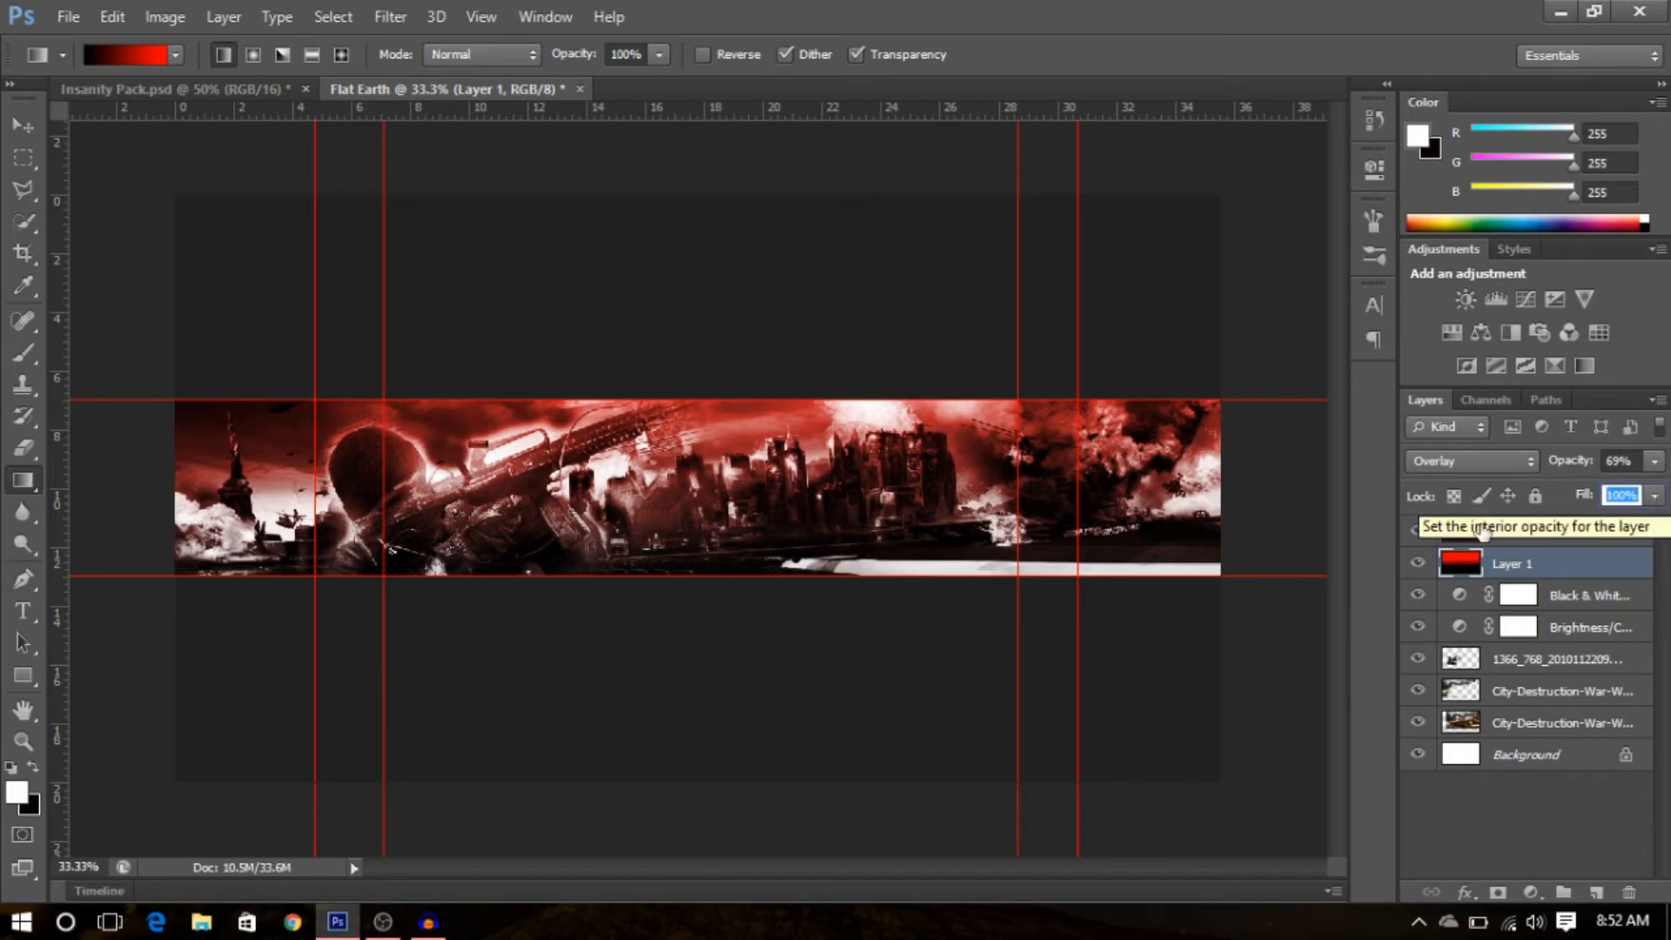
pyautogui.click(1506, 659)
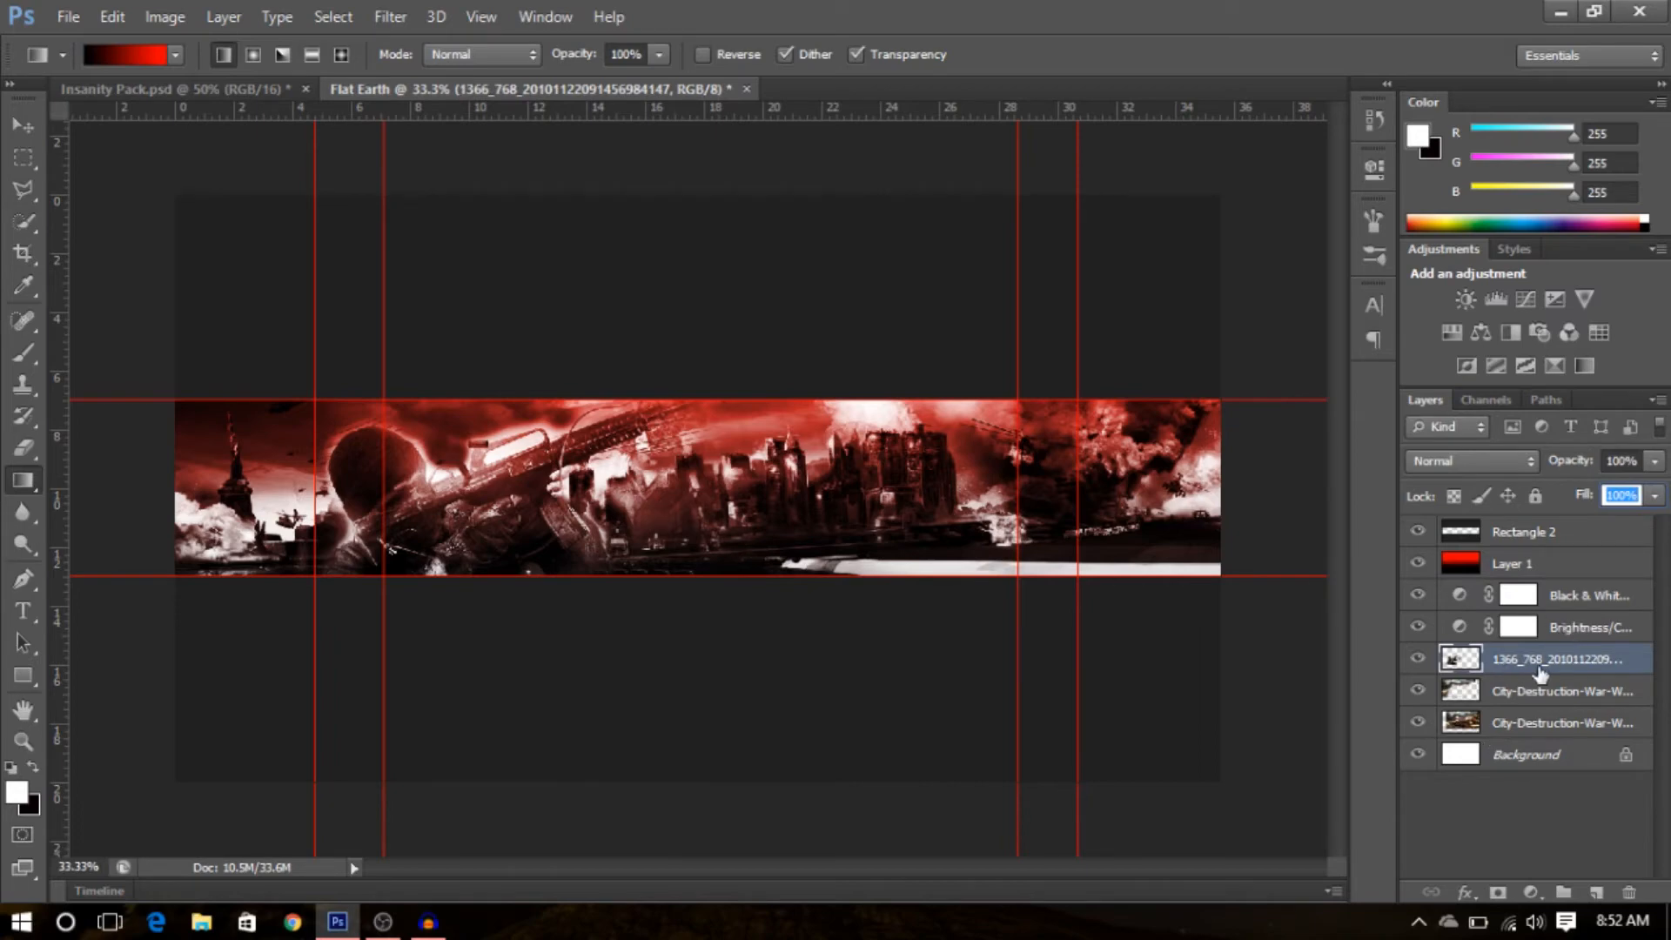
pyautogui.click(1497, 785)
pyautogui.click(1572, 659)
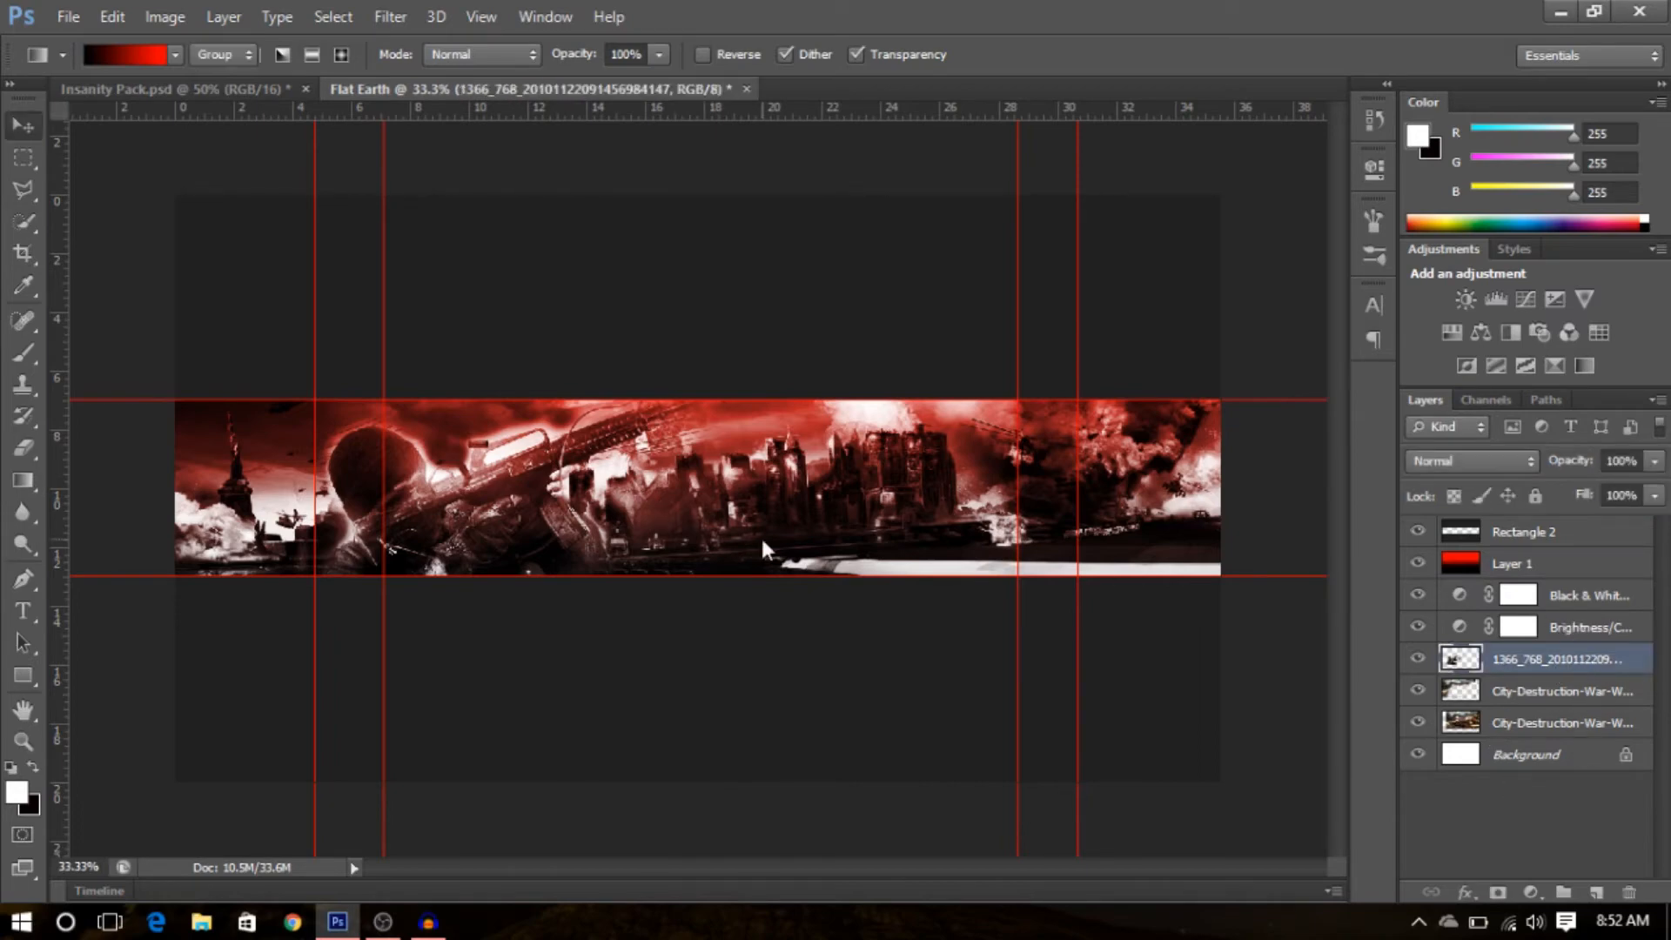
pyautogui.press('v')
pyautogui.hotkey('alt', 'v')
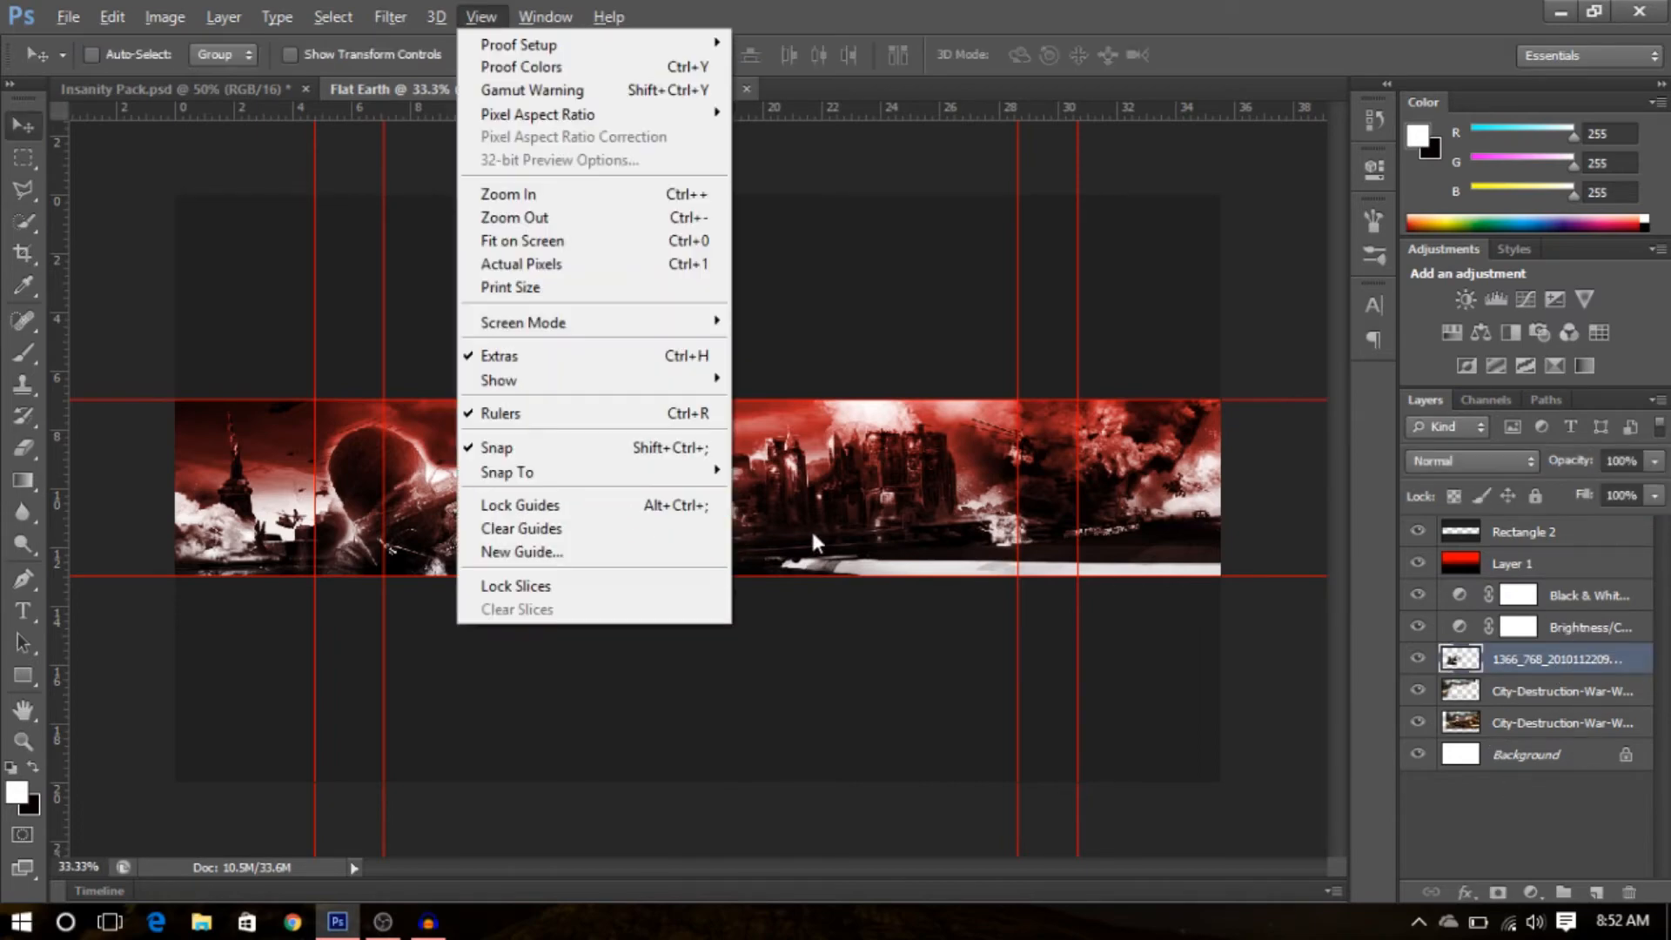
pyautogui.click(1464, 851)
pyautogui.click(1518, 666)
pyautogui.hotkey('alt', 'v')
pyautogui.click(1580, 662)
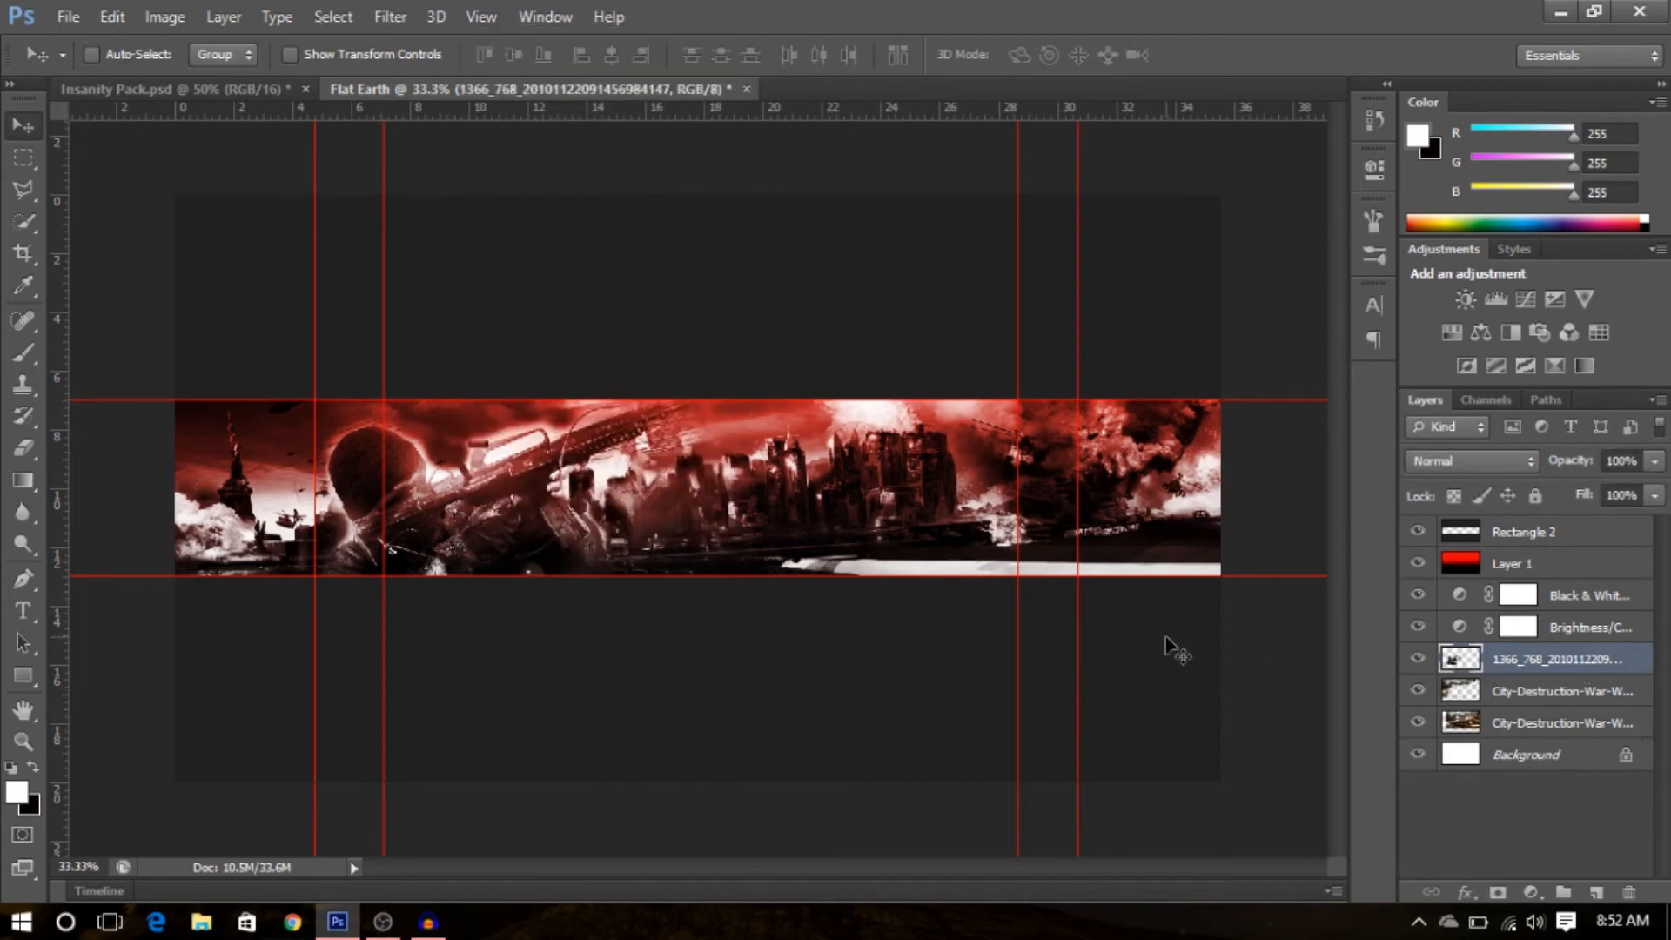
pyautogui.moveTo(756, 489); pyautogui.dragTo(824, 493)
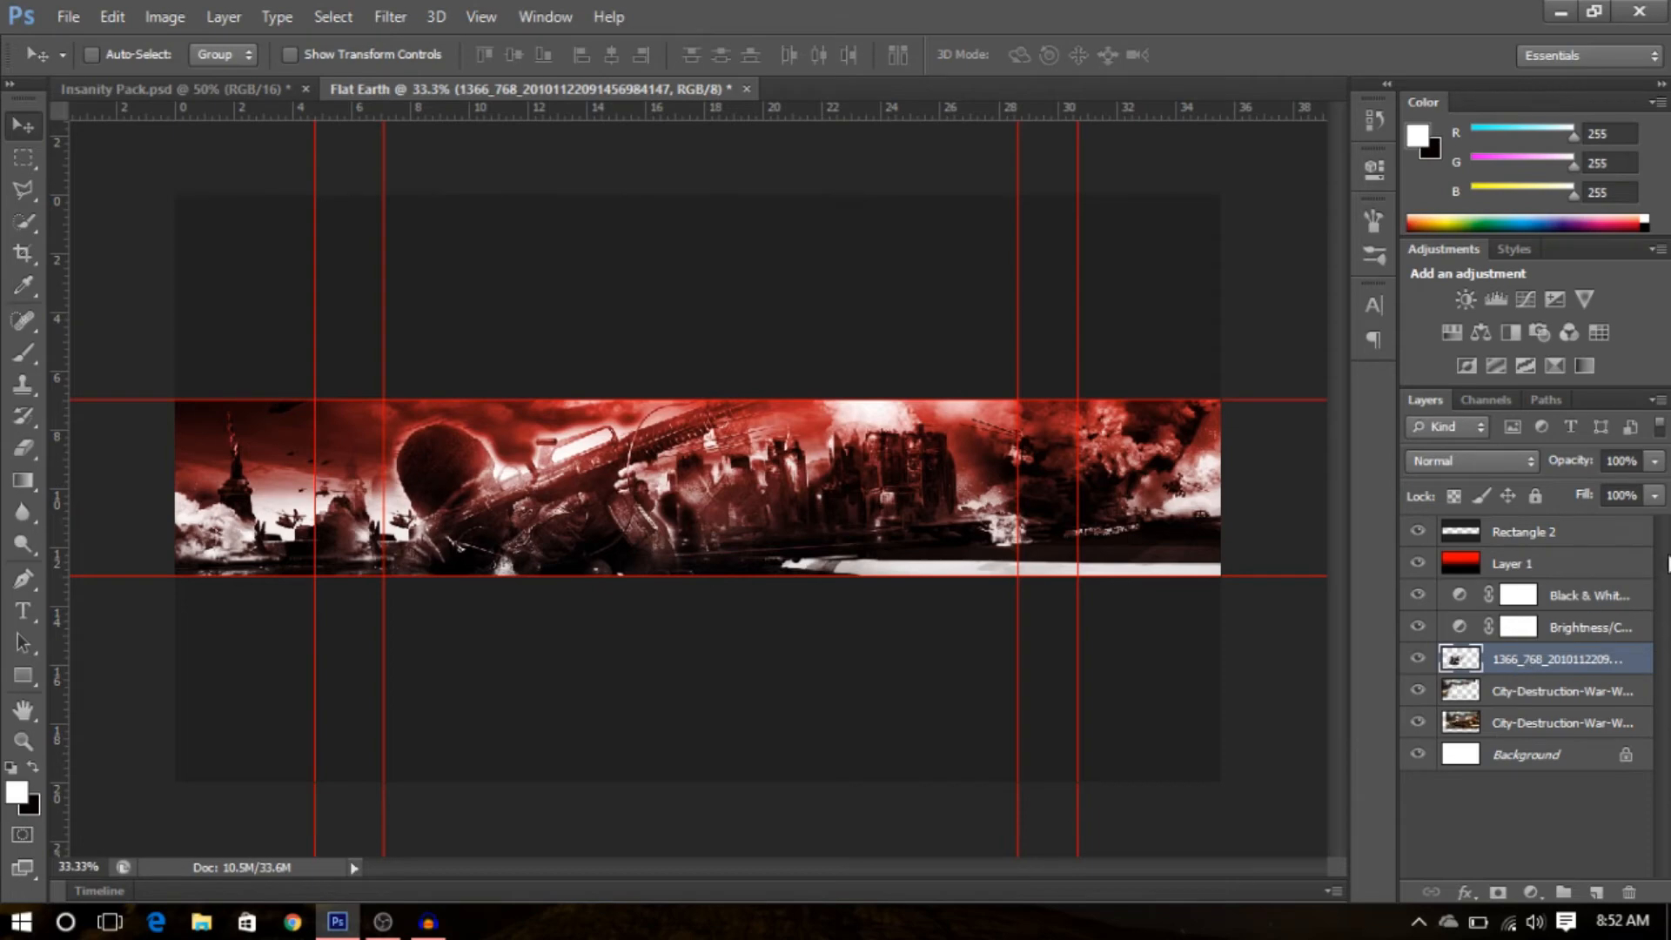
# - Merge the city images, soldier, adjustment layers and gradient layer into a single layer
pyautogui.click(1527, 790)
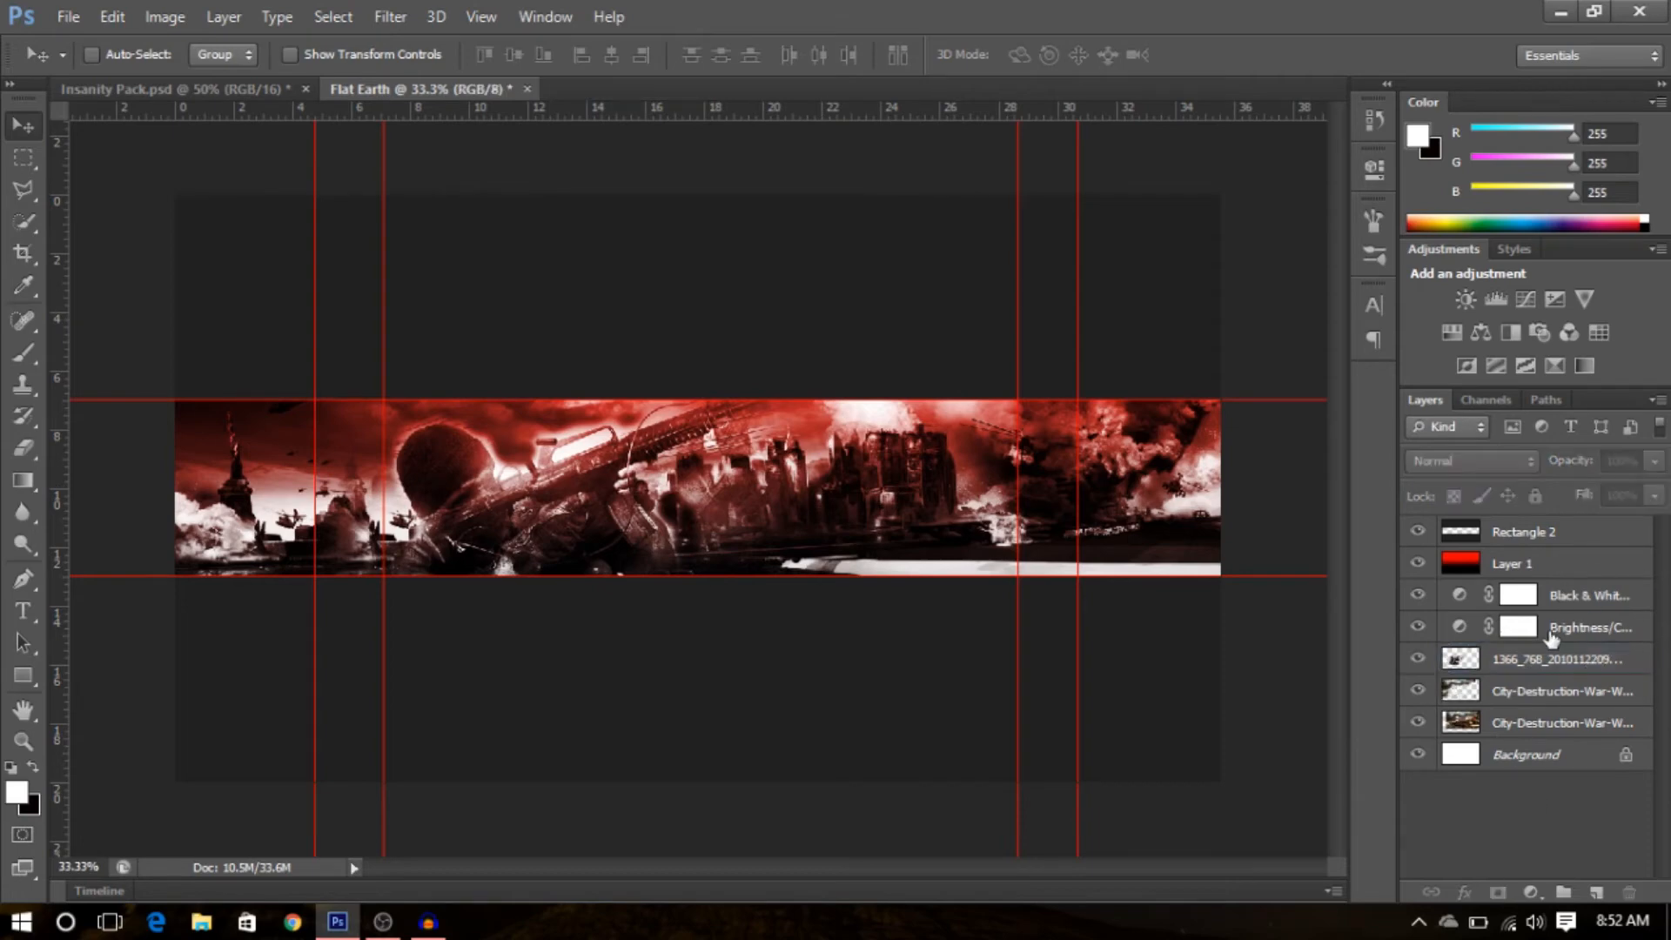
pyautogui.click(1533, 724)
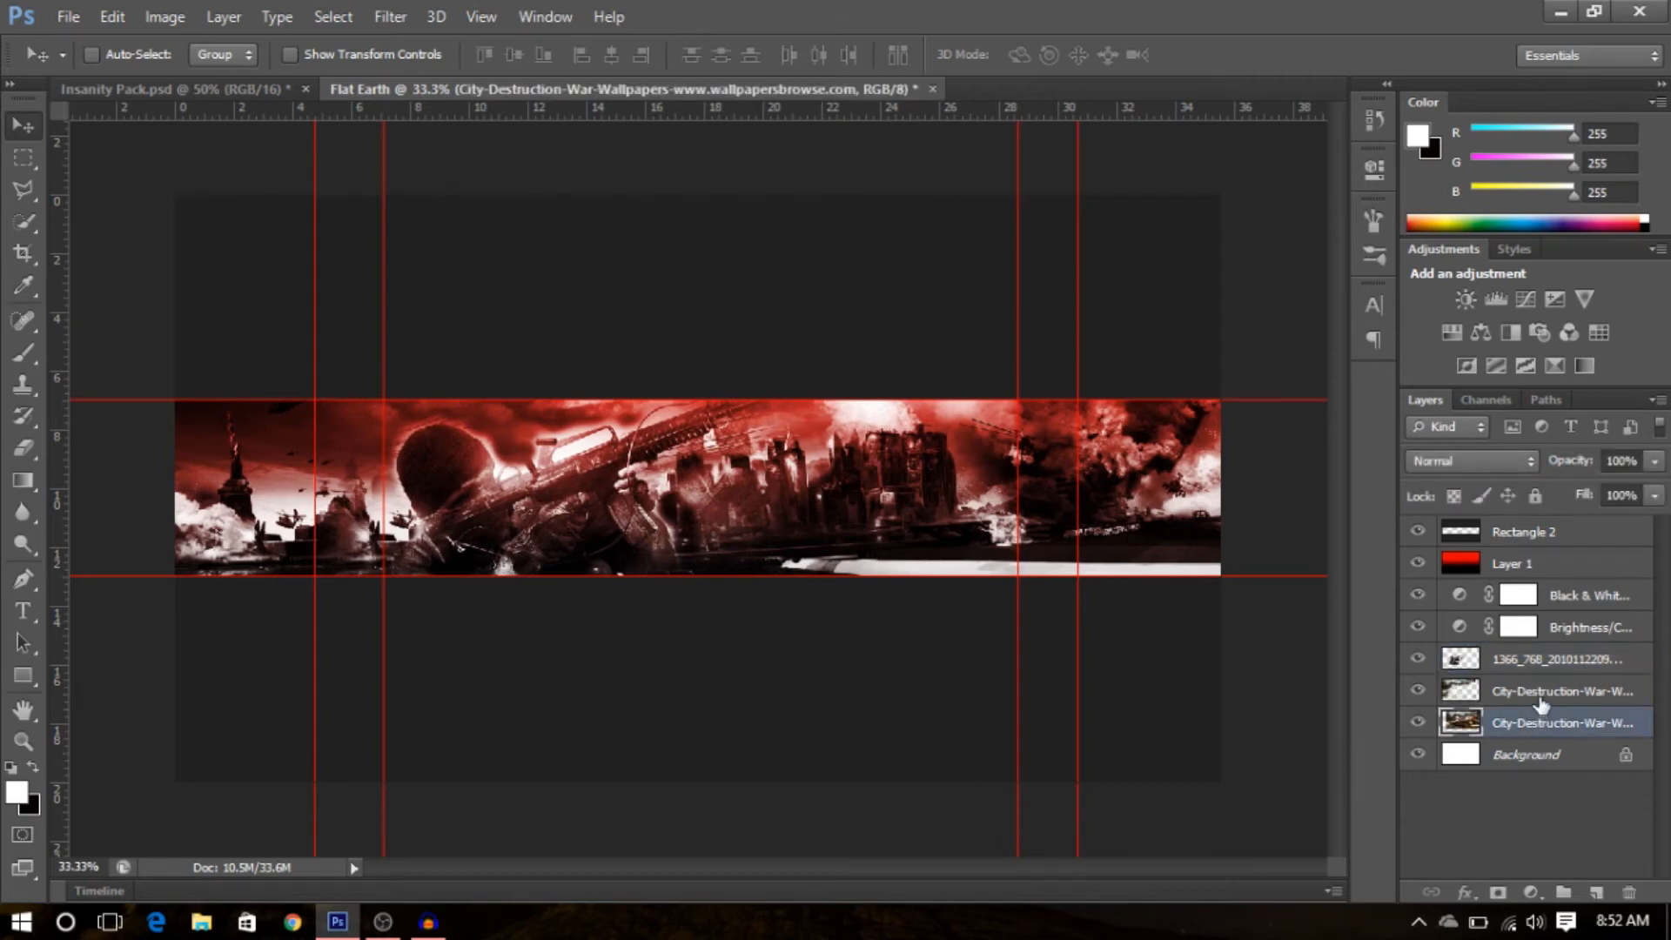
pyautogui.keyDown('shift'); pyautogui.click(1542, 704); pyautogui.keyUp('shift')
pyautogui.keyDown('shift'); pyautogui.click(1545, 660); pyautogui.keyUp('shift')
pyautogui.keyDown('shift'); pyautogui.click(1618, 634); pyautogui.keyUp('shift')
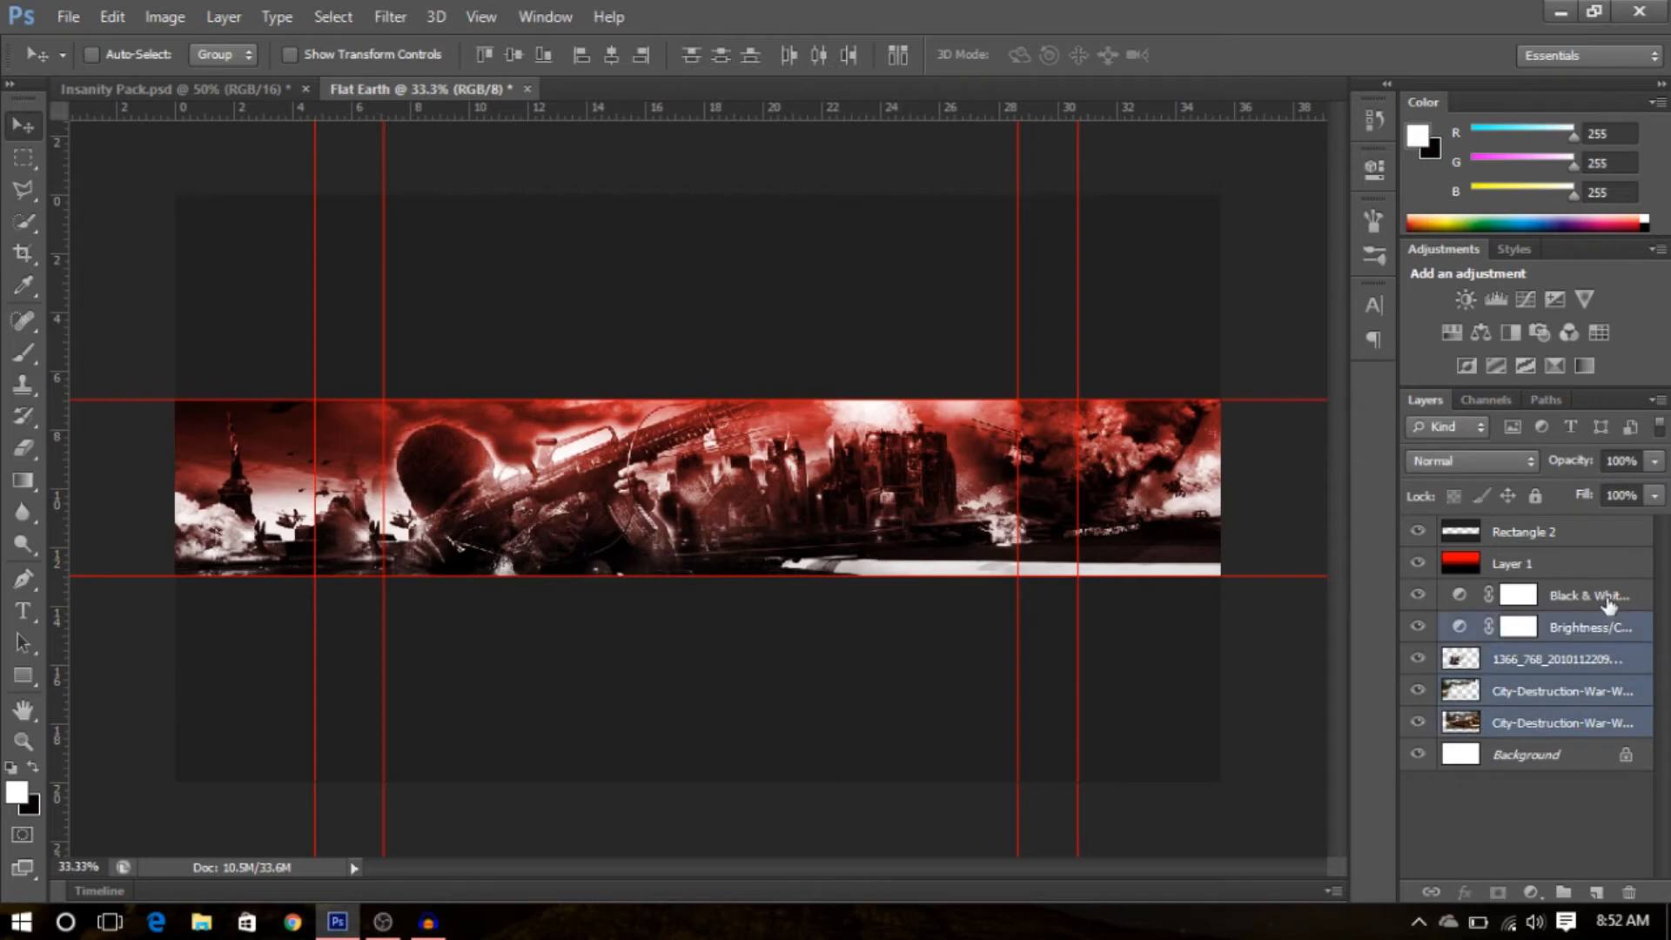
pyautogui.keyDown('shift'); pyautogui.click(1610, 600); pyautogui.keyUp('shift')
pyautogui.keyDown('shift'); pyautogui.click(1588, 567); pyautogui.keyUp('shift')
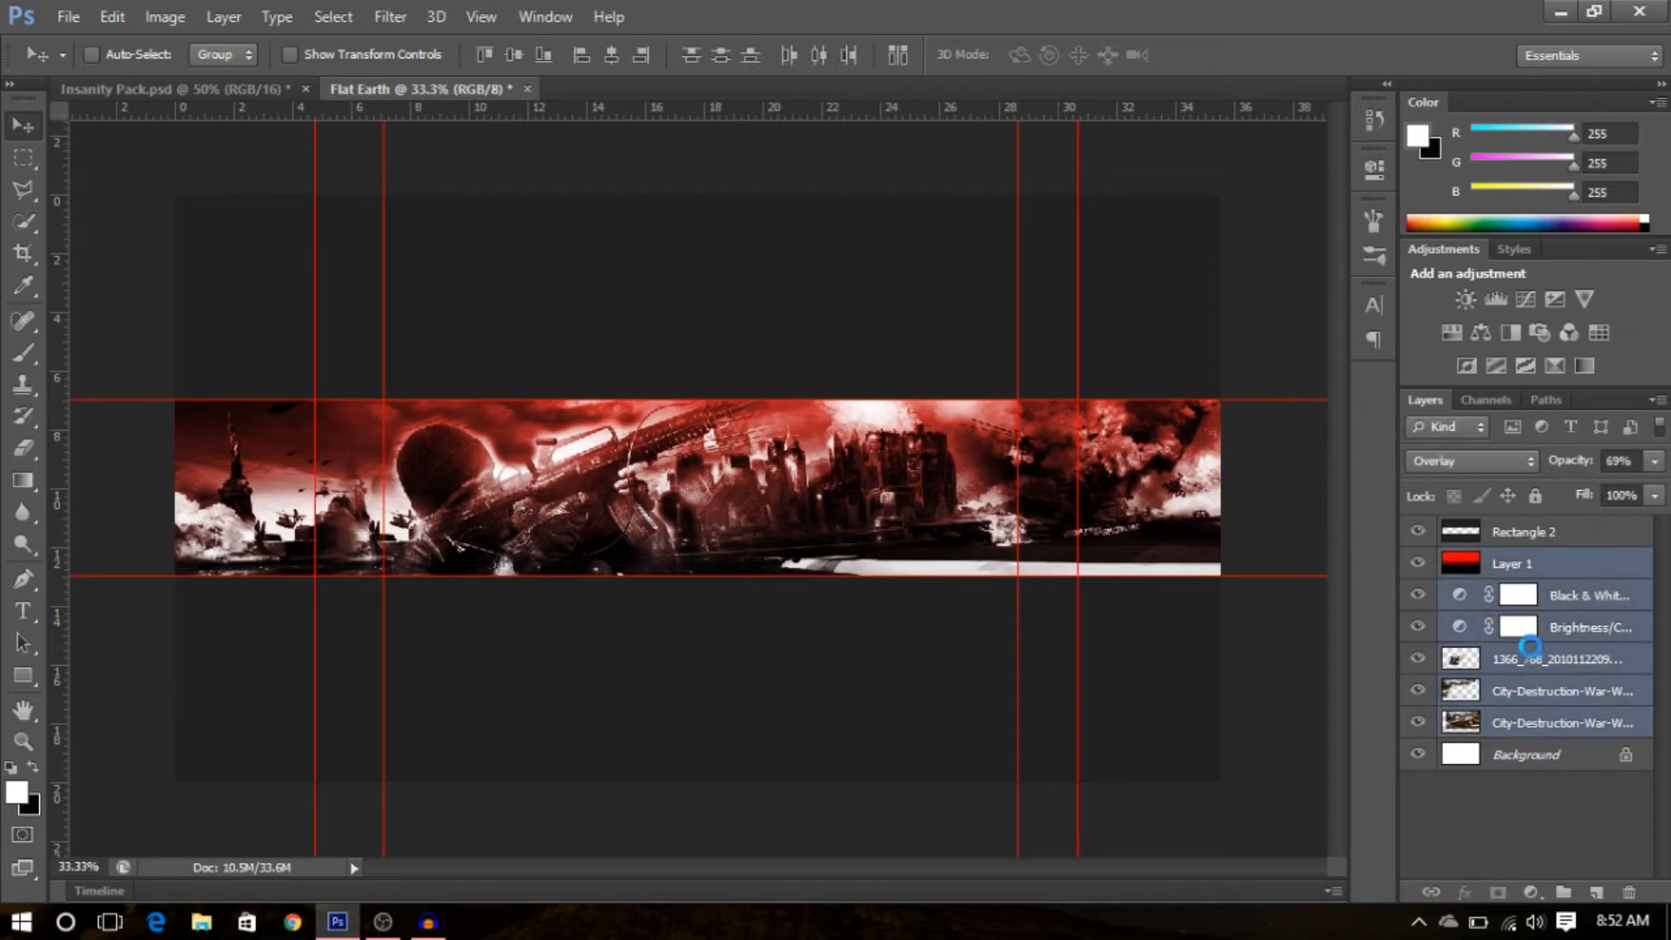
pyautogui.hotkey('ctrl', 'e')
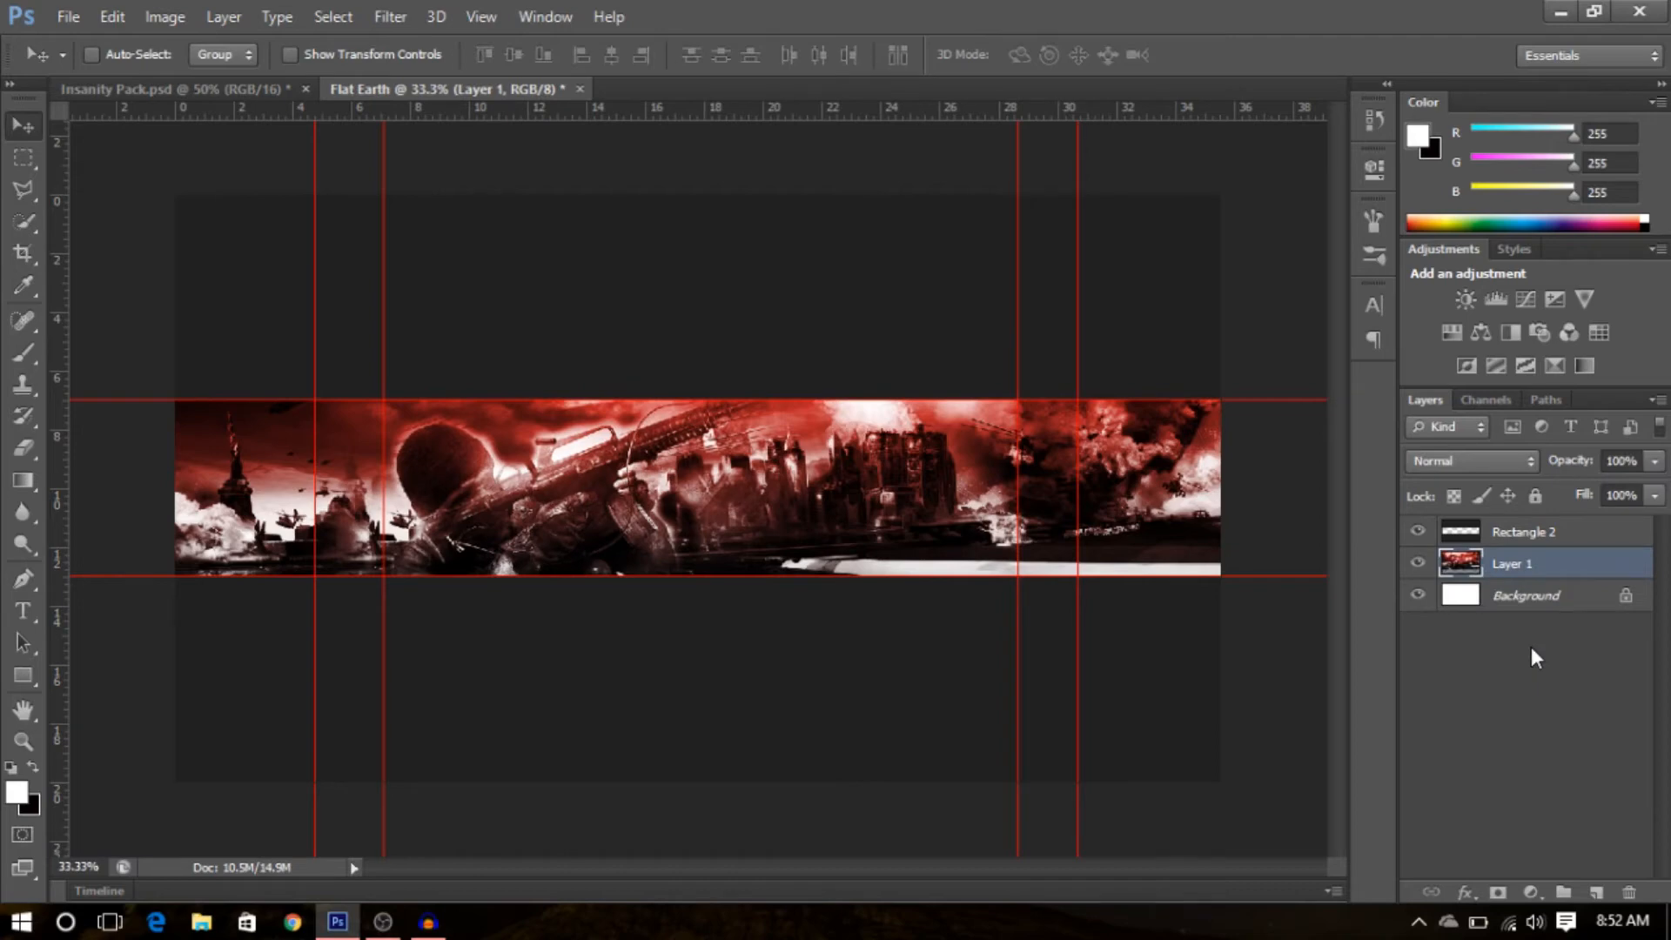
# - Apply a Field Blur of 9 px to the merged banner layer
pyautogui.rightClick(1570, 568)
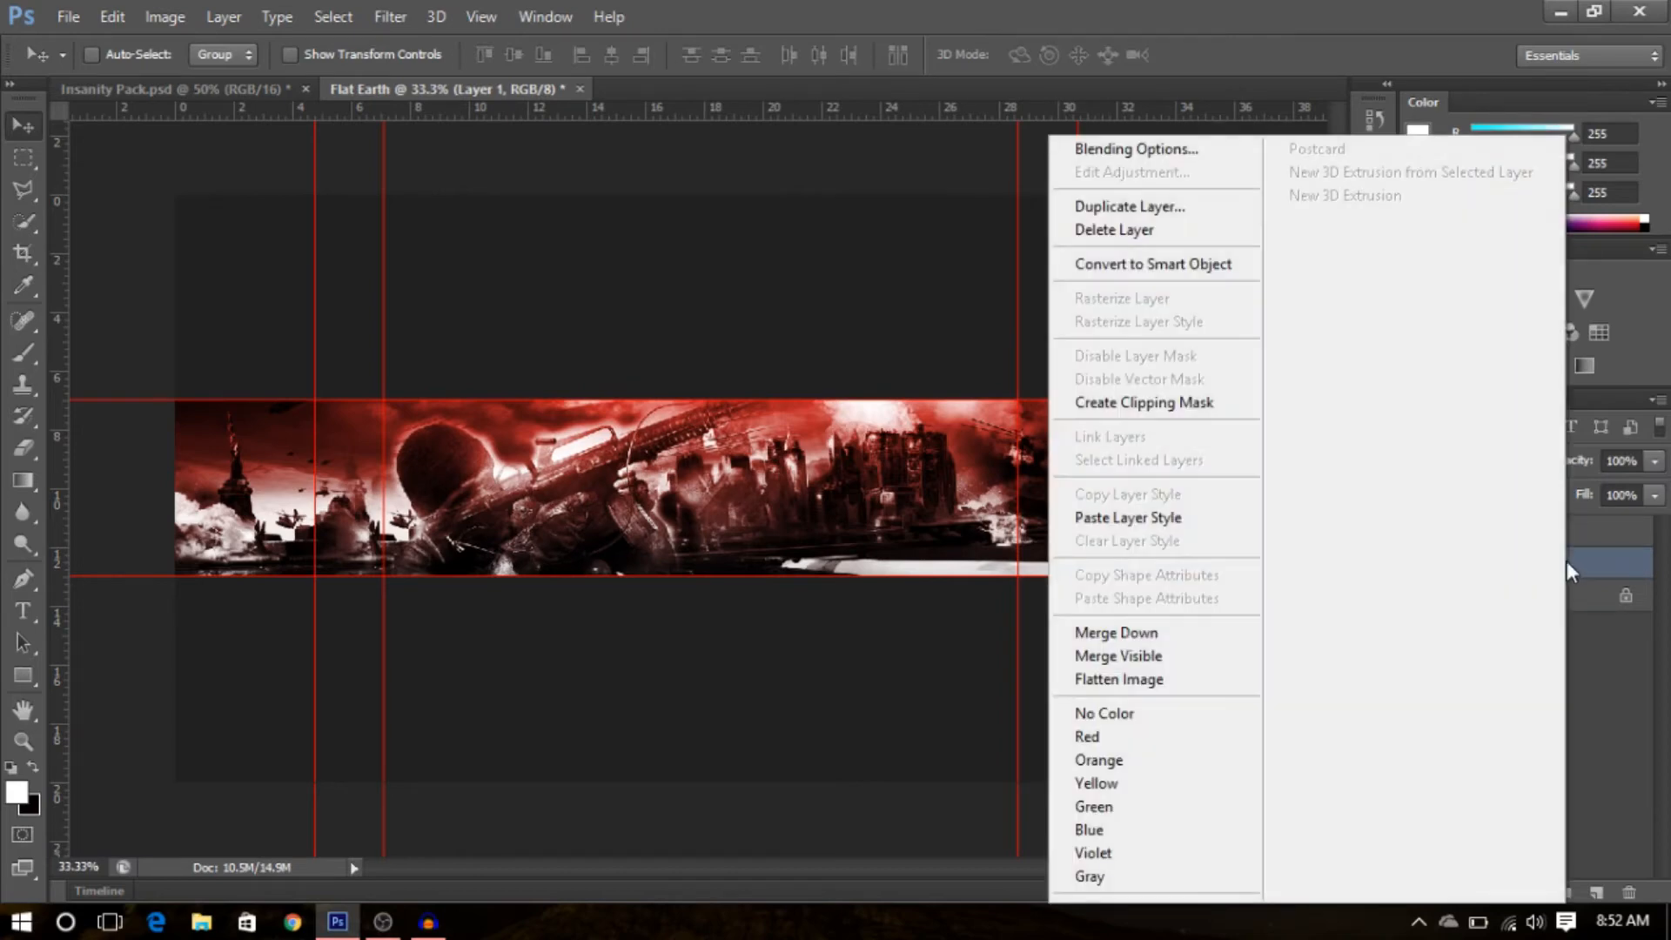
pyautogui.click(1601, 618)
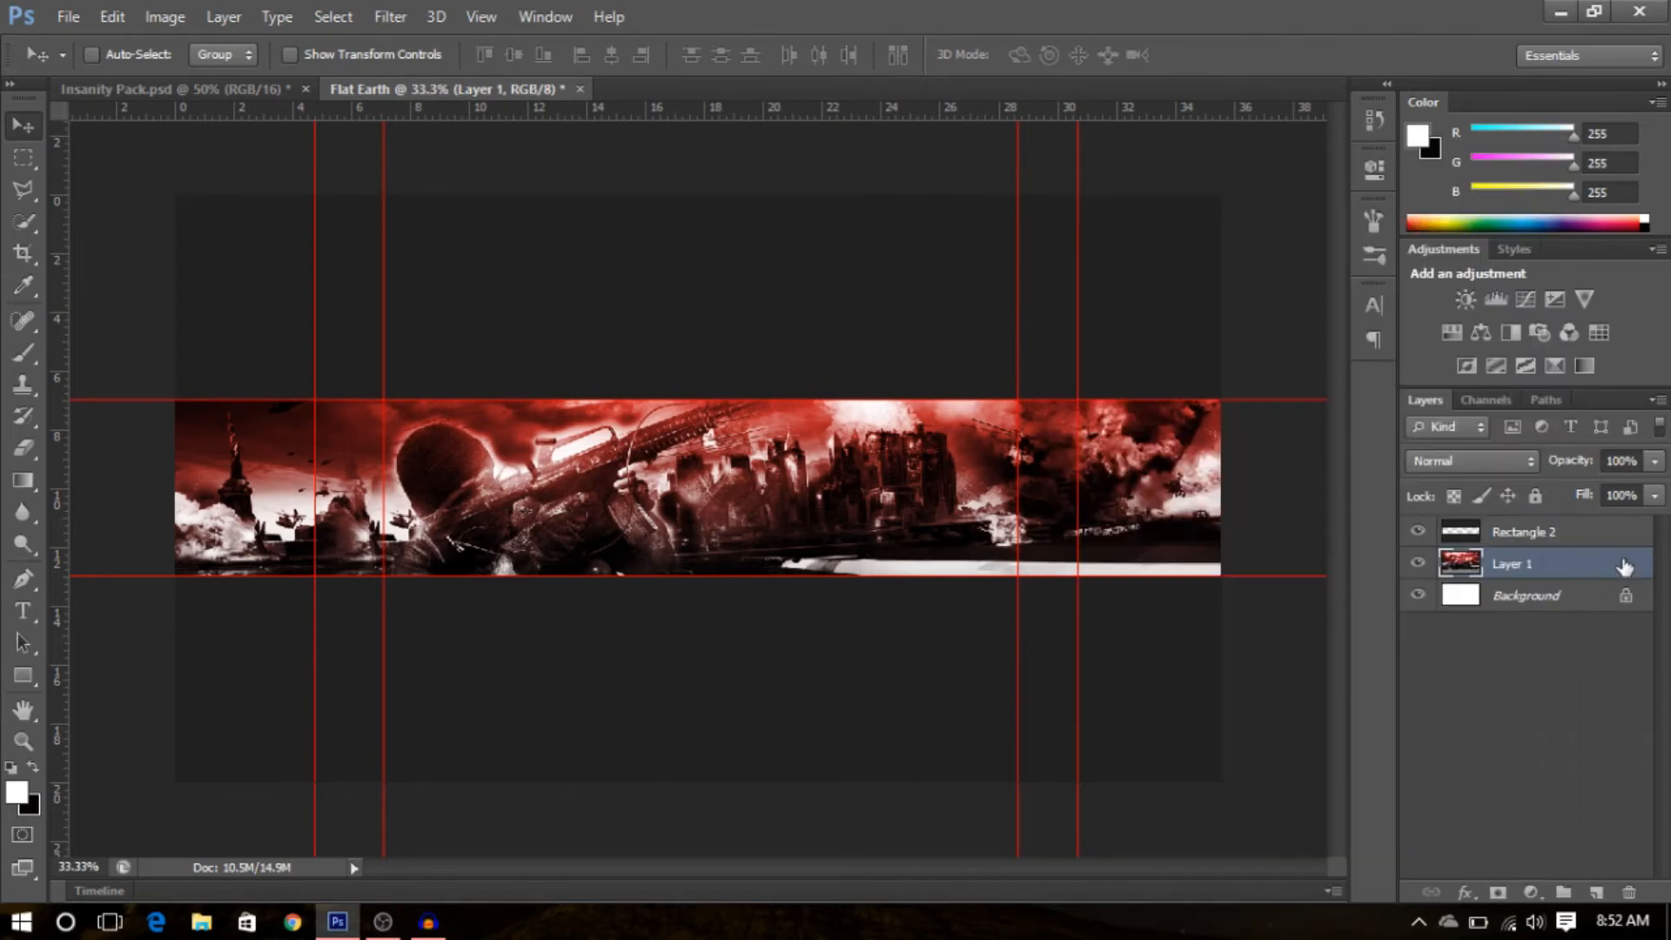
pyautogui.click(373, 17)
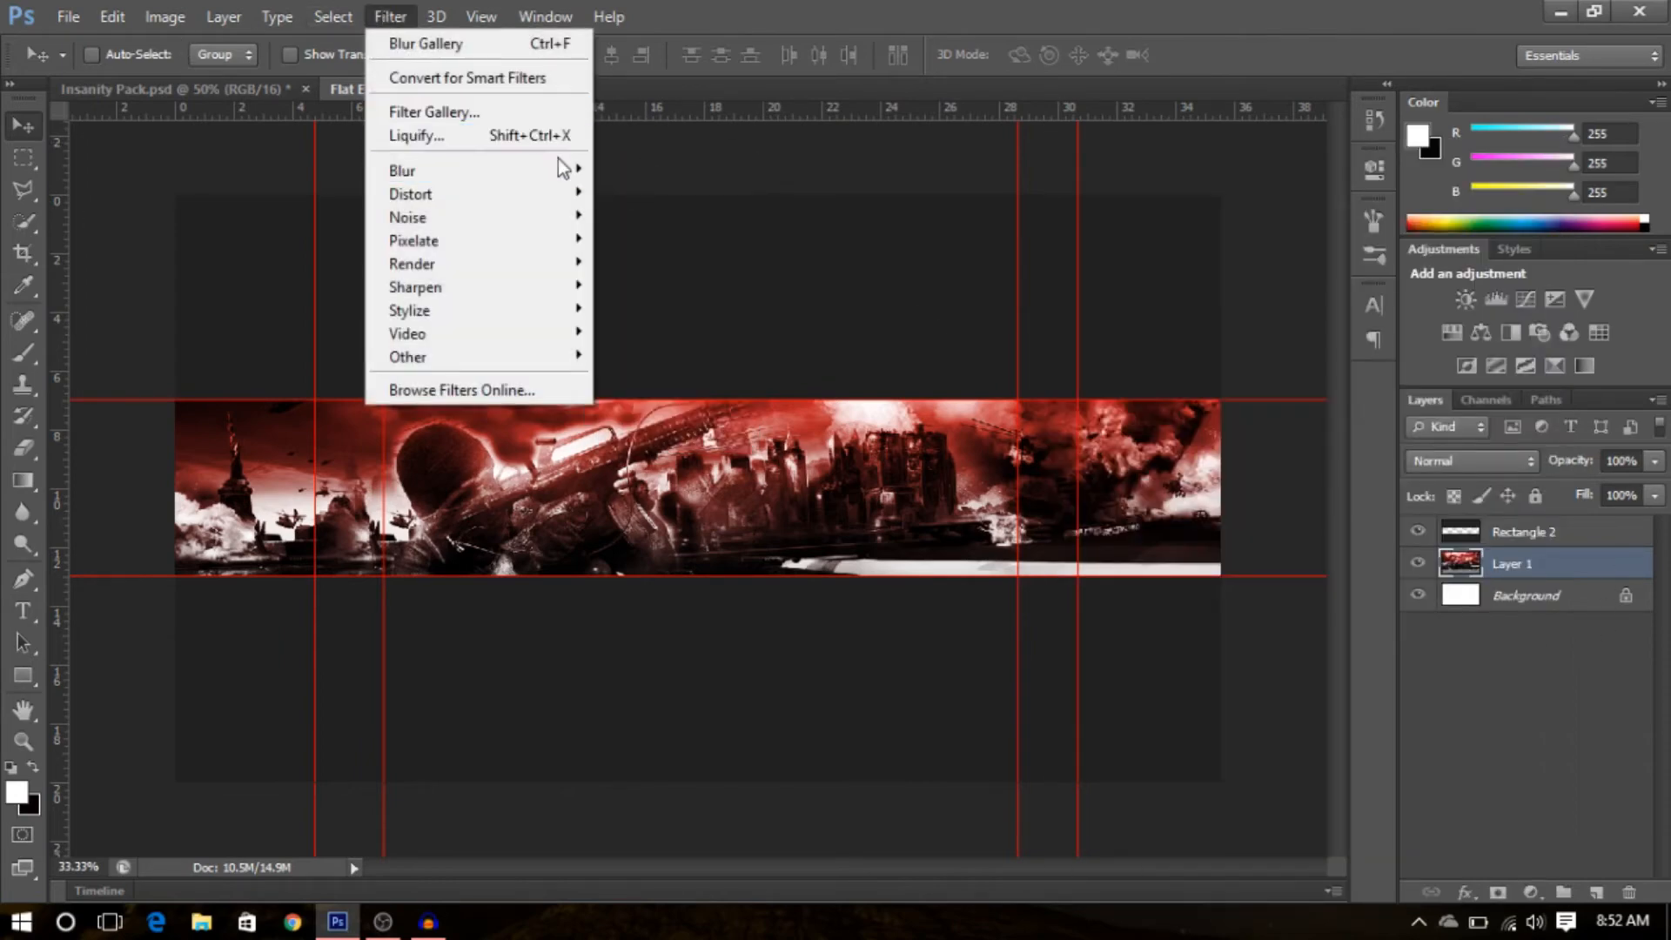
pyautogui.moveTo(536, 174)
pyautogui.click(687, 170)
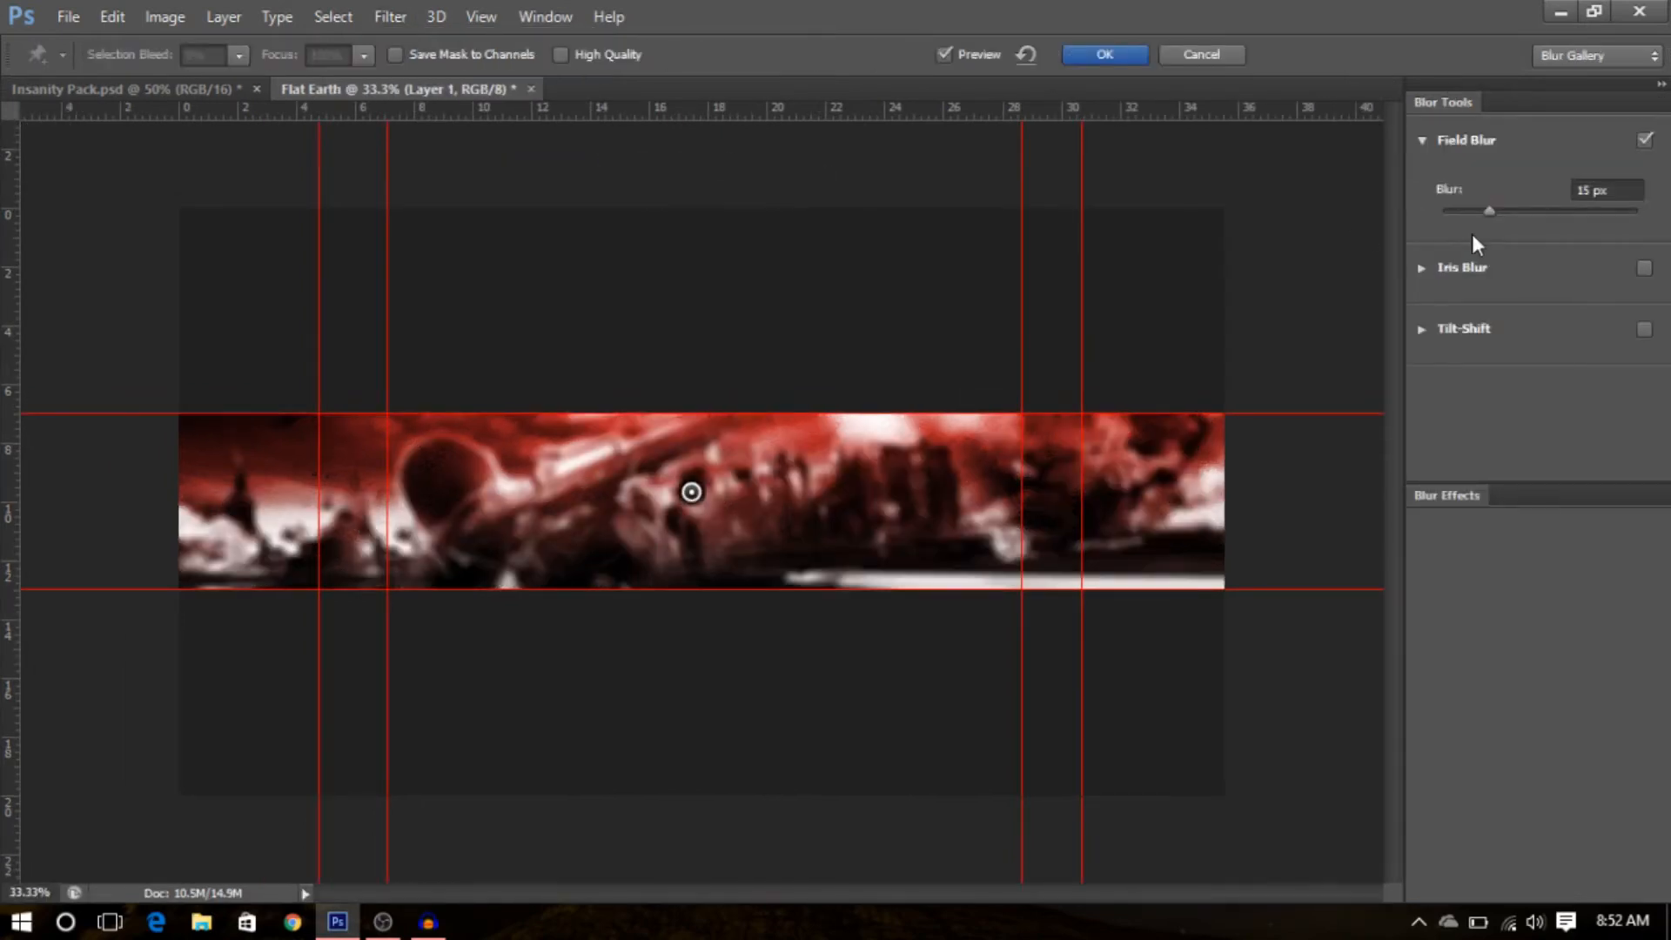
pyautogui.moveTo(1486, 211); pyautogui.dragTo(1463, 213)
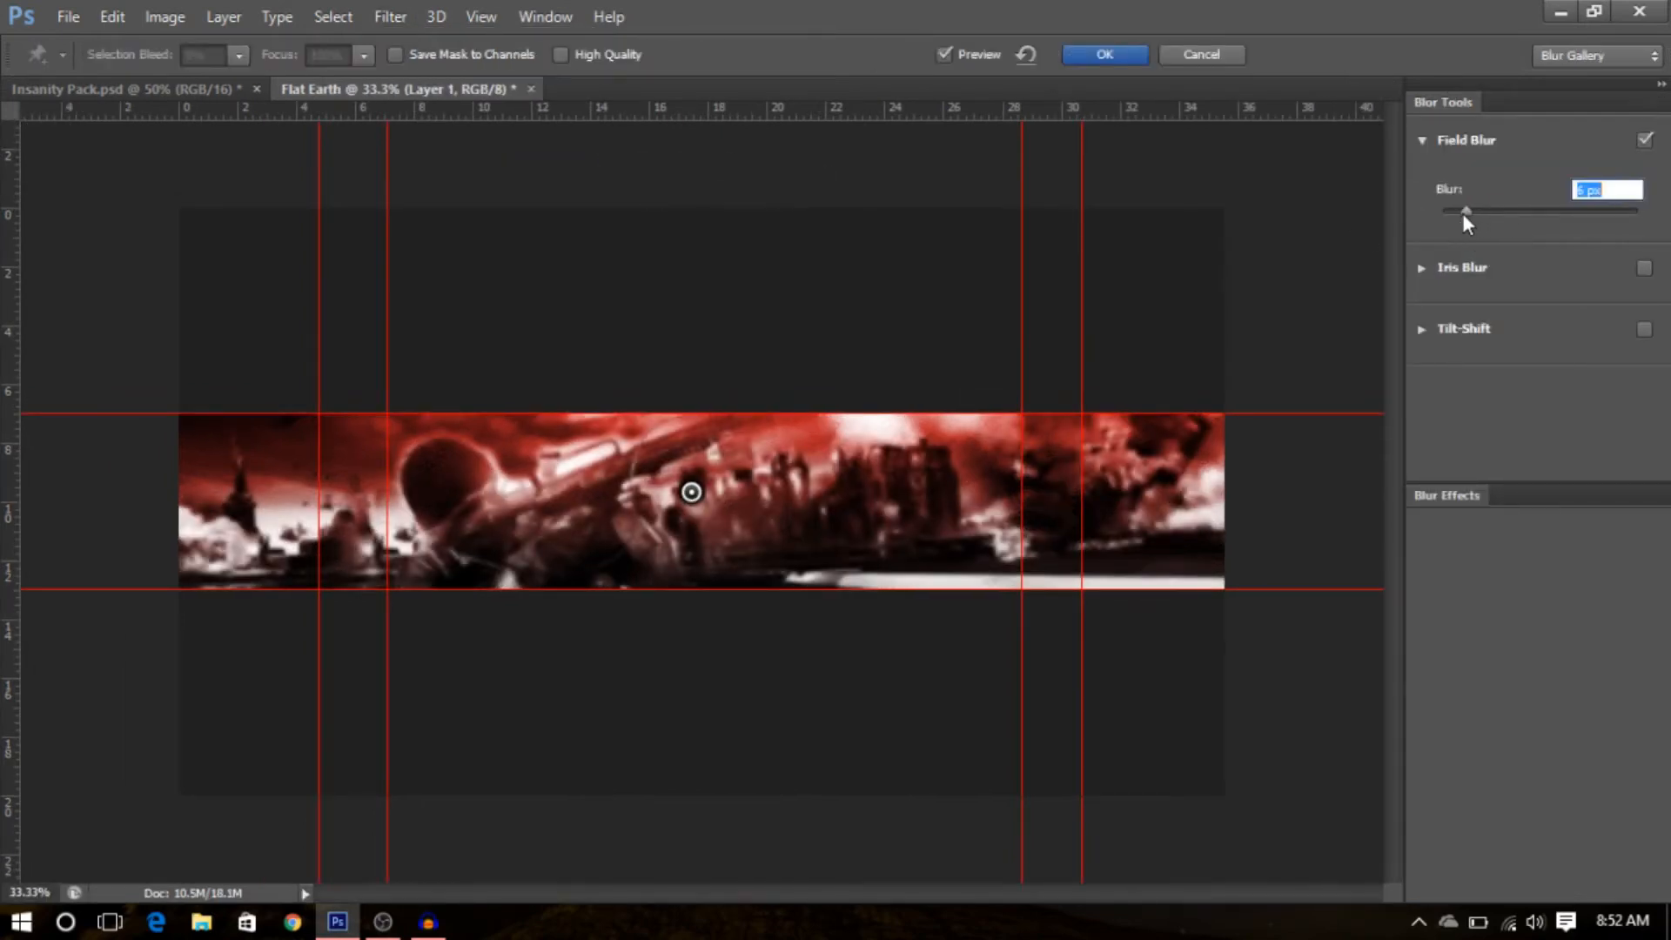
pyautogui.moveTo(1448, 213); pyautogui.dragTo(1476, 217)
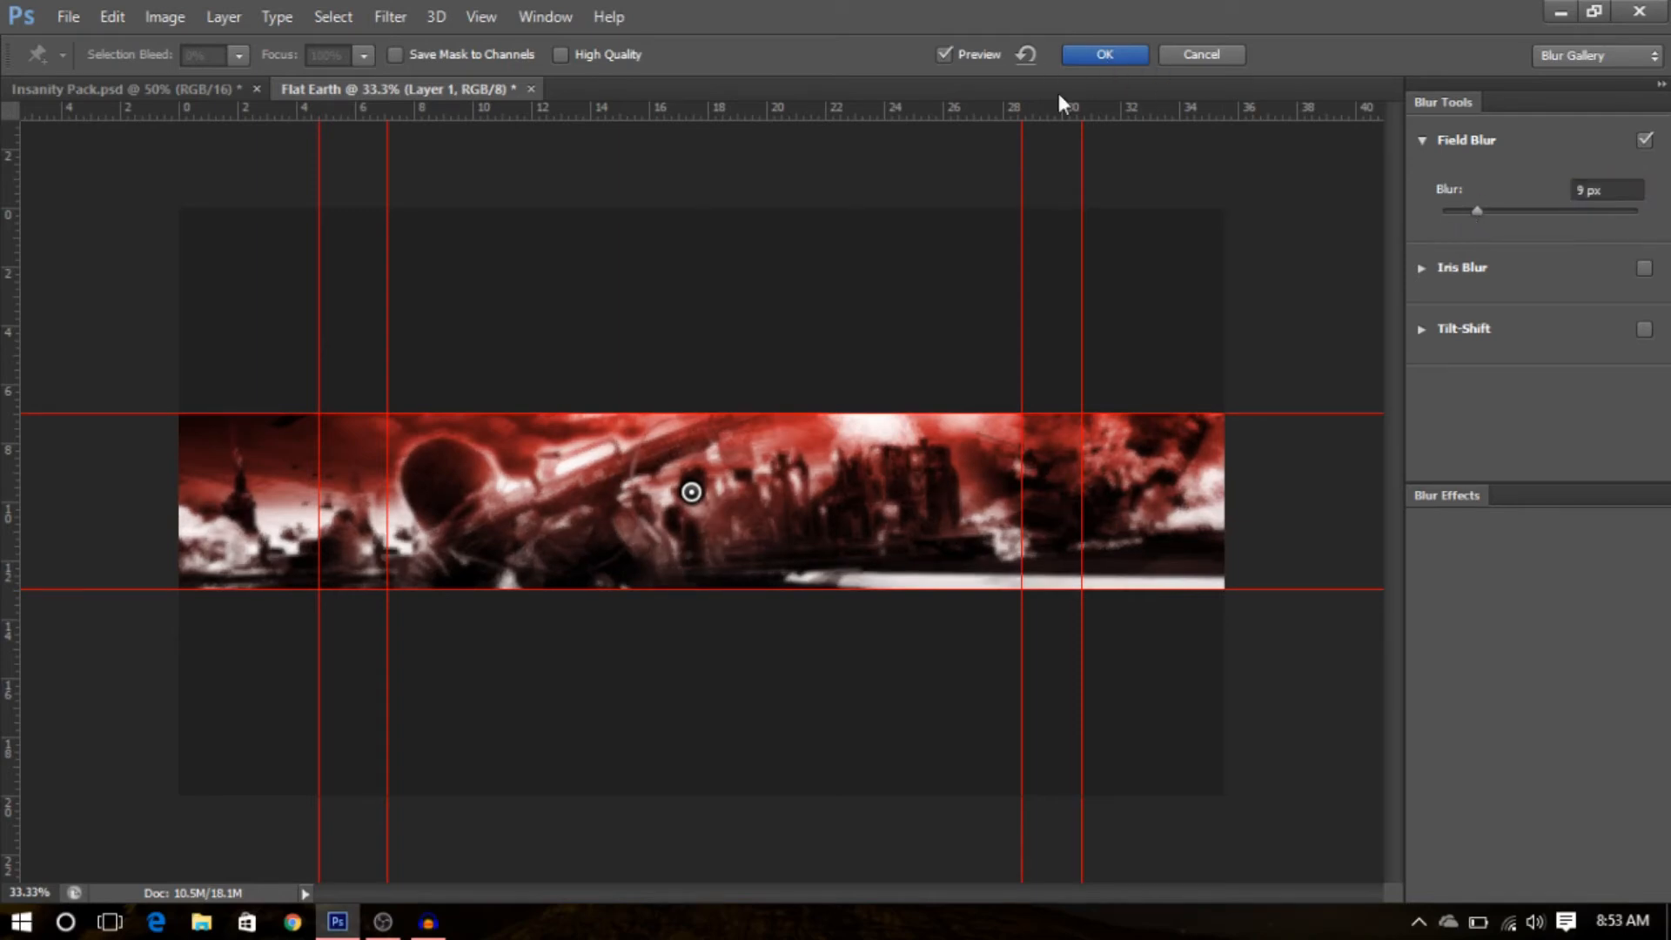
pyautogui.click(1098, 56)
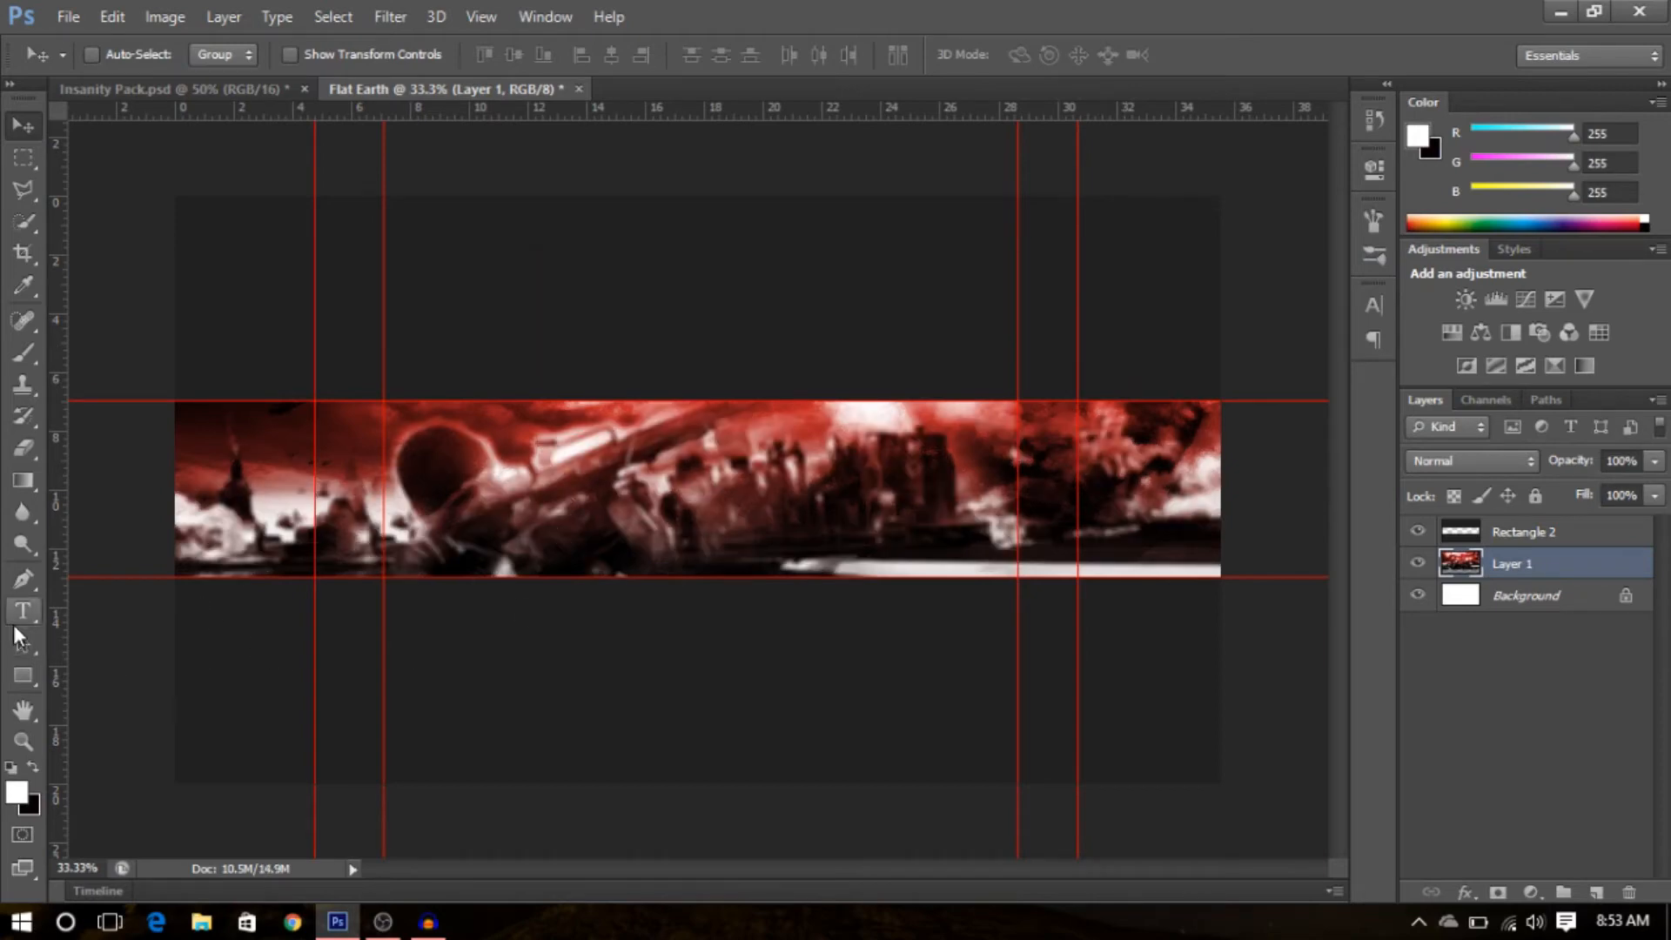
# - Start a text layer above Rectangle 2 on the banner and set the font to Againts
pyautogui.click(1532, 618)
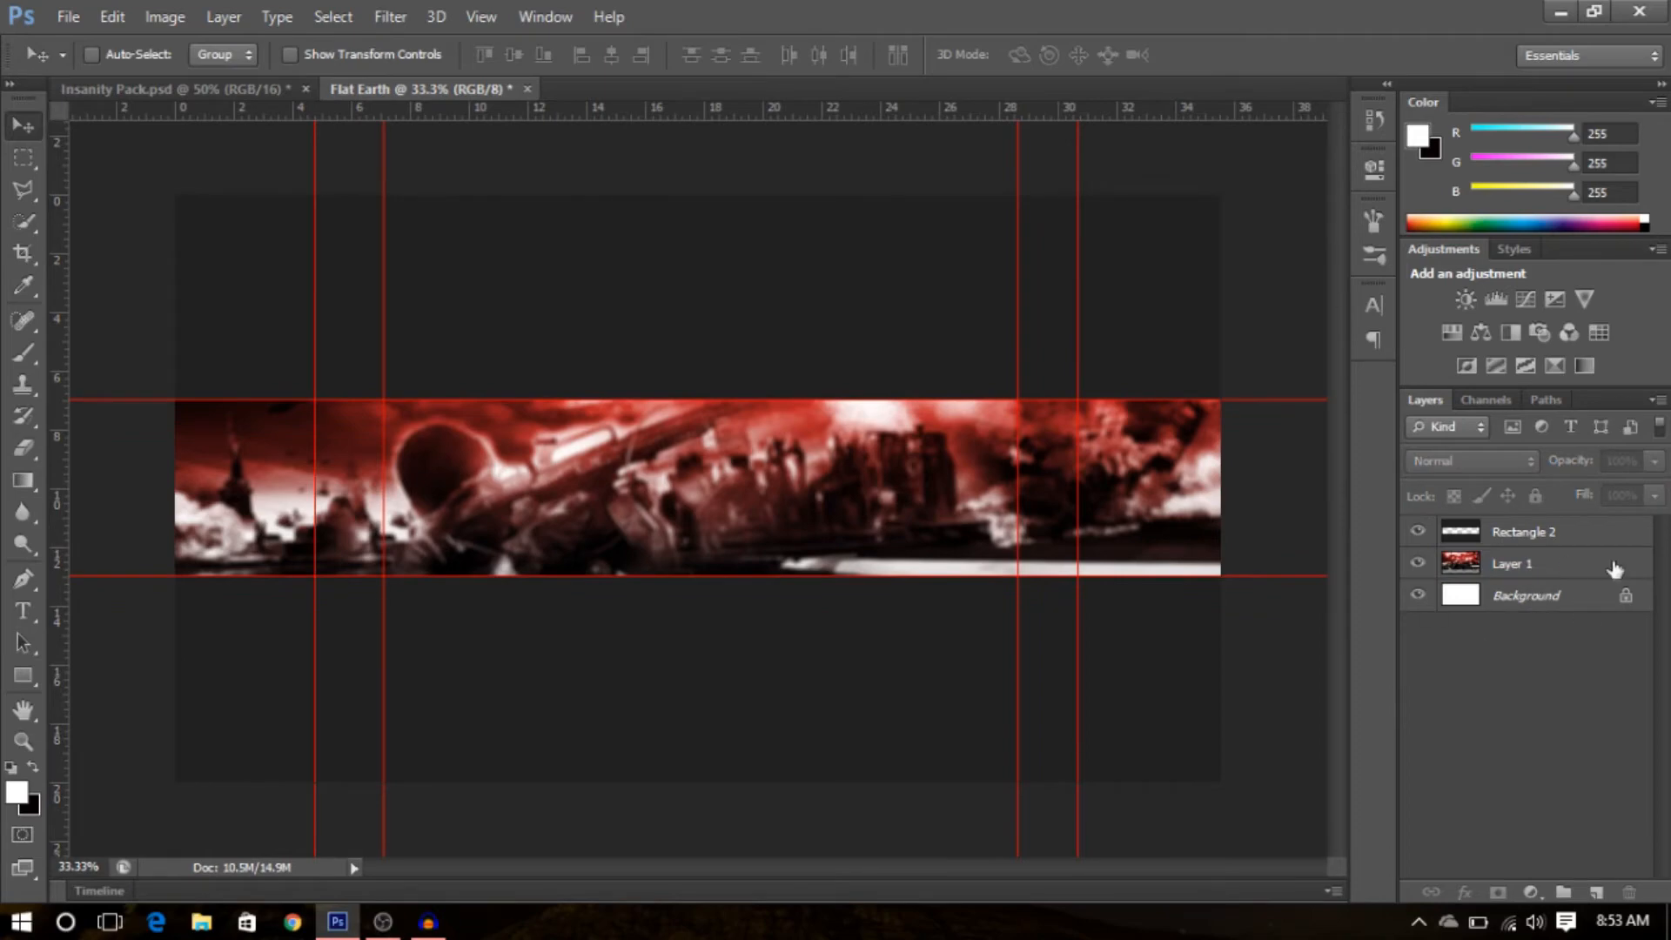
pyautogui.click(1523, 531)
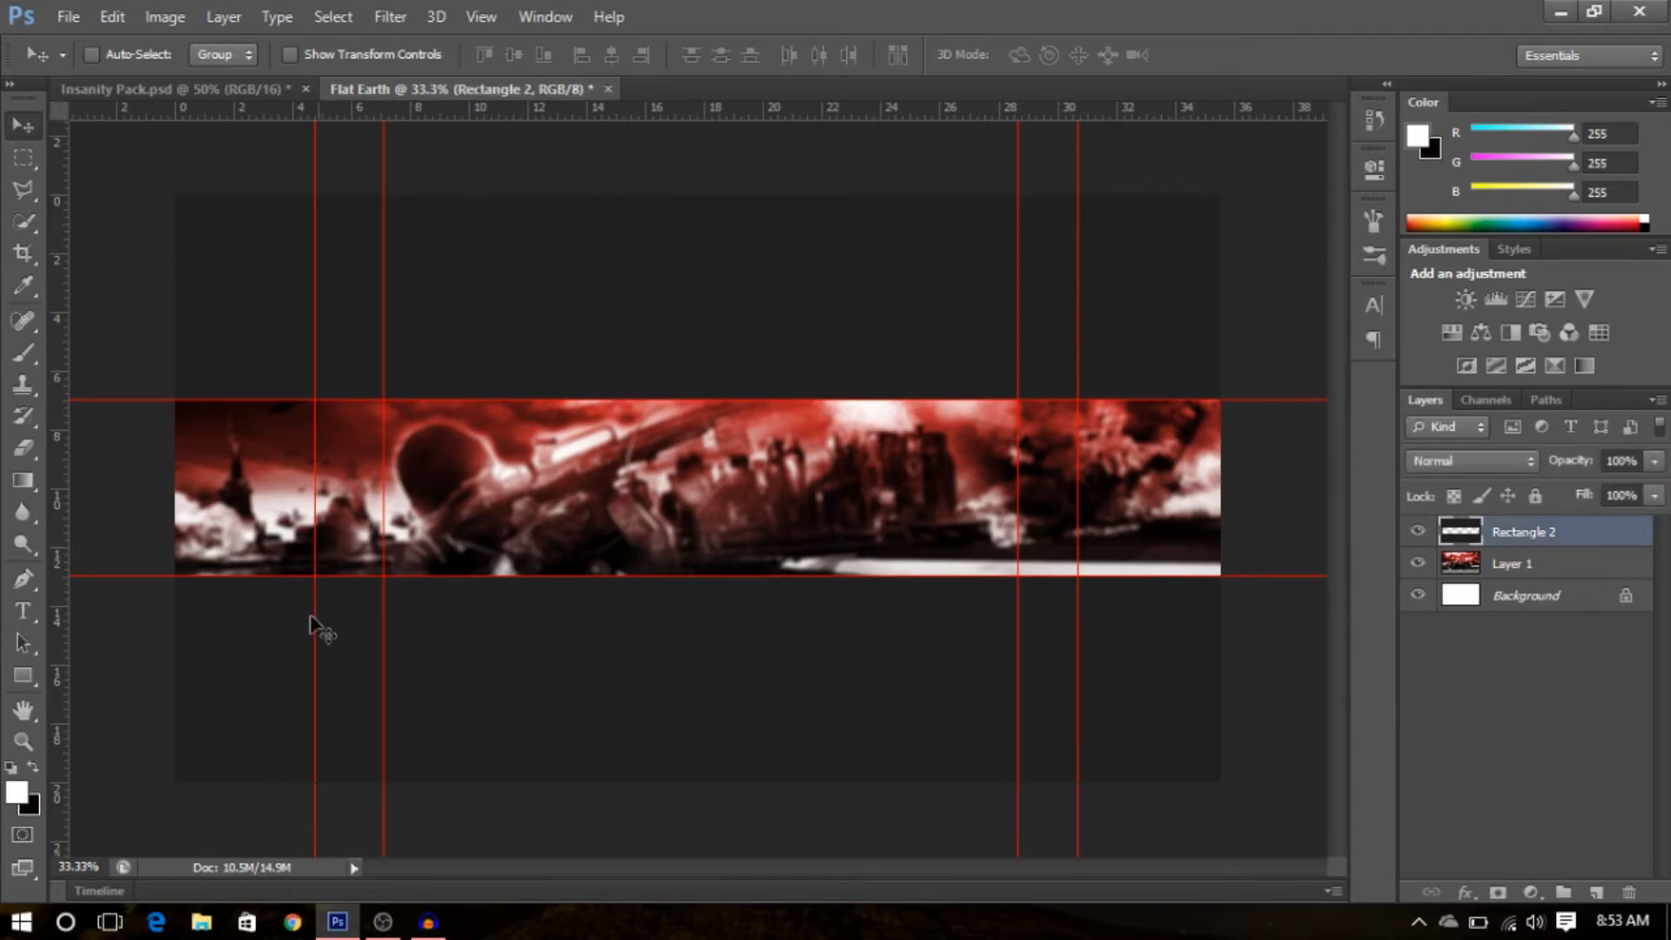
pyautogui.click(24, 620)
pyautogui.click(571, 482)
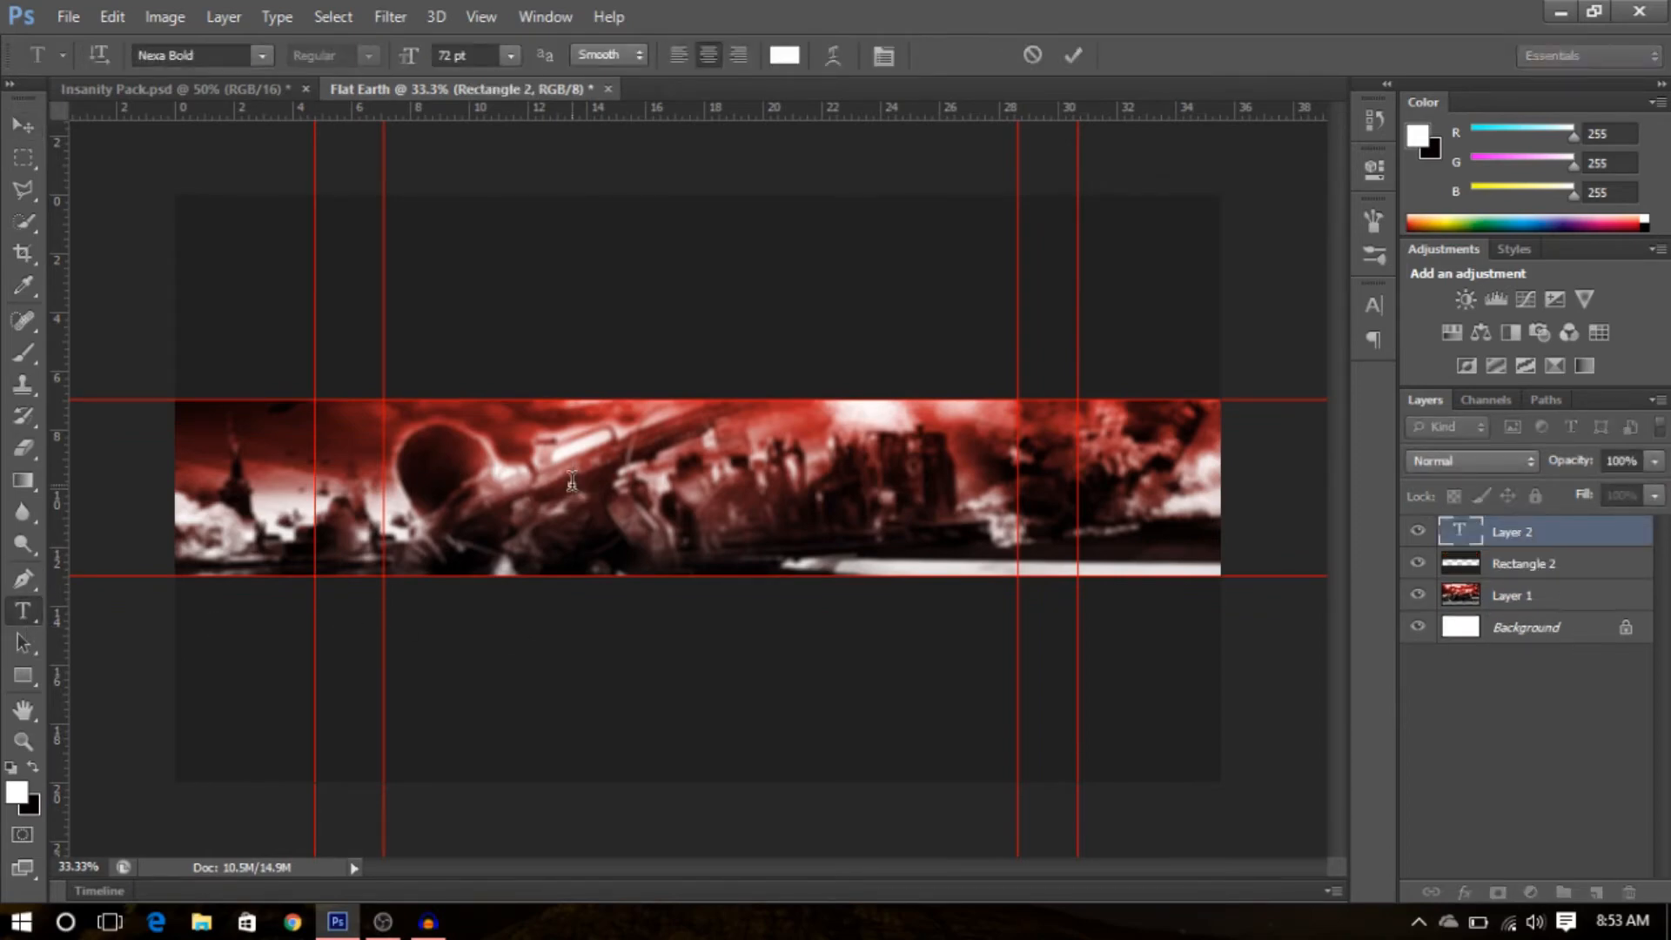
pyautogui.click(207, 55)
pyautogui.write('Ag')
pyautogui.press('Return')
pyautogui.write('Ela')
pyautogui.press('BackSpace')
pyautogui.press('BackSpace')
pyautogui.press('BackSpace')
pyautogui.write('Revolta')
pyautogui.press('BackSpace')
pyautogui.press('BackSpace')
pyautogui.press('BackSpace')
pyautogui.press('BackSpace')
pyautogui.press('BackSpace')
pyautogui.click(231, 55)
pyautogui.write('R')
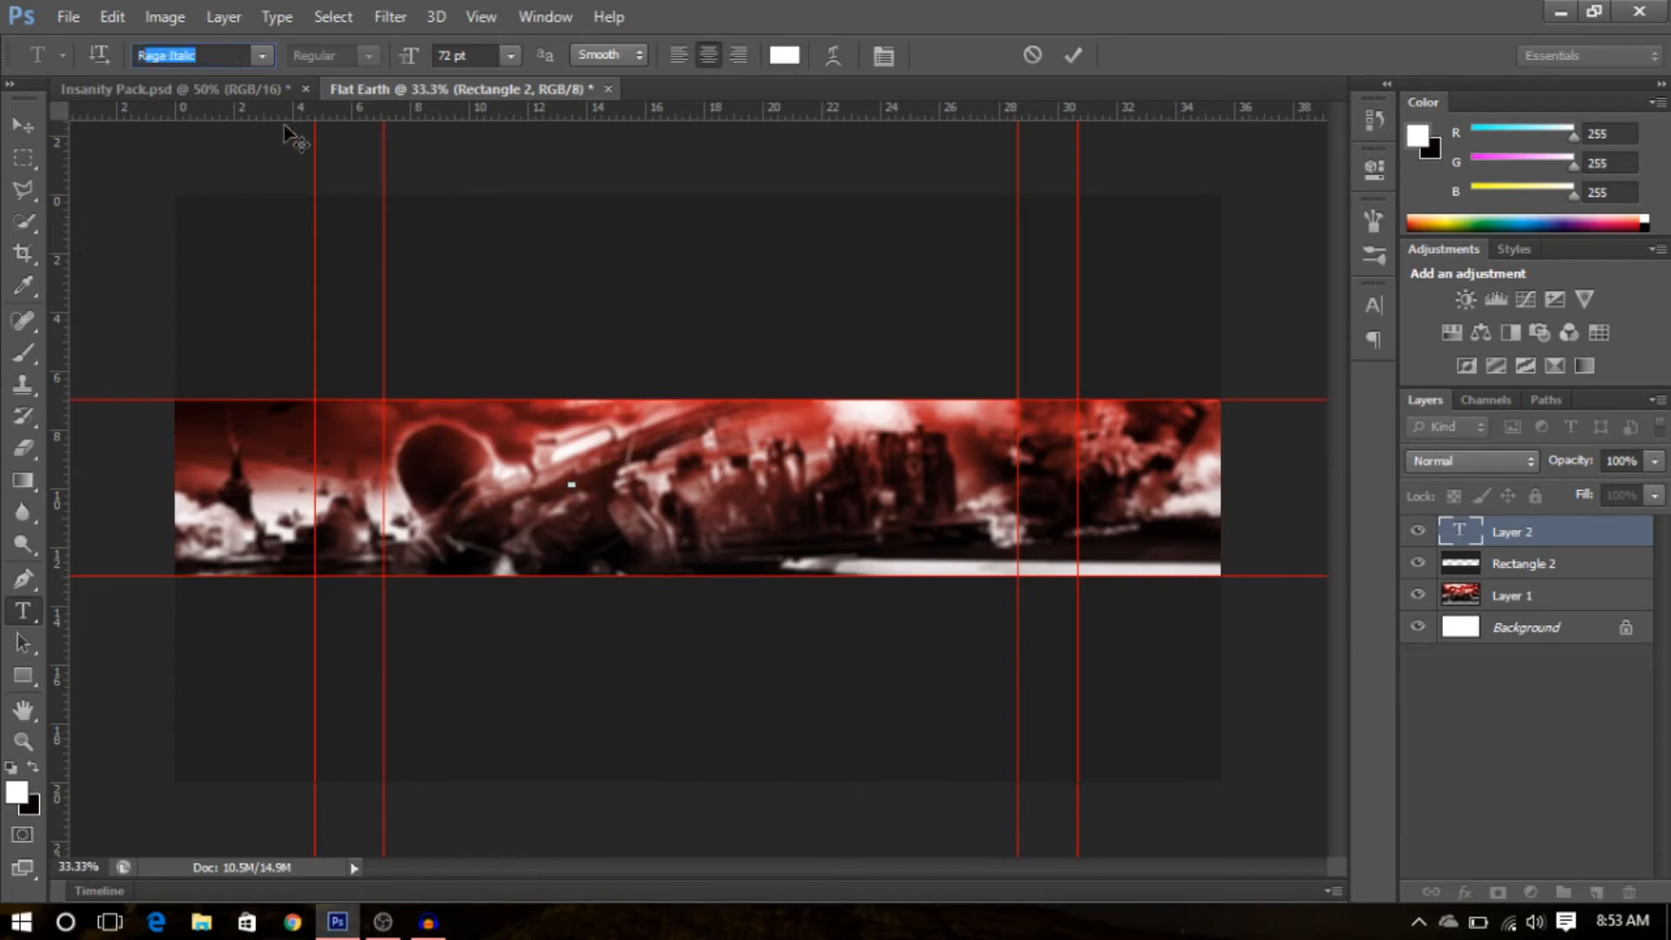
pyautogui.click(237, 57)
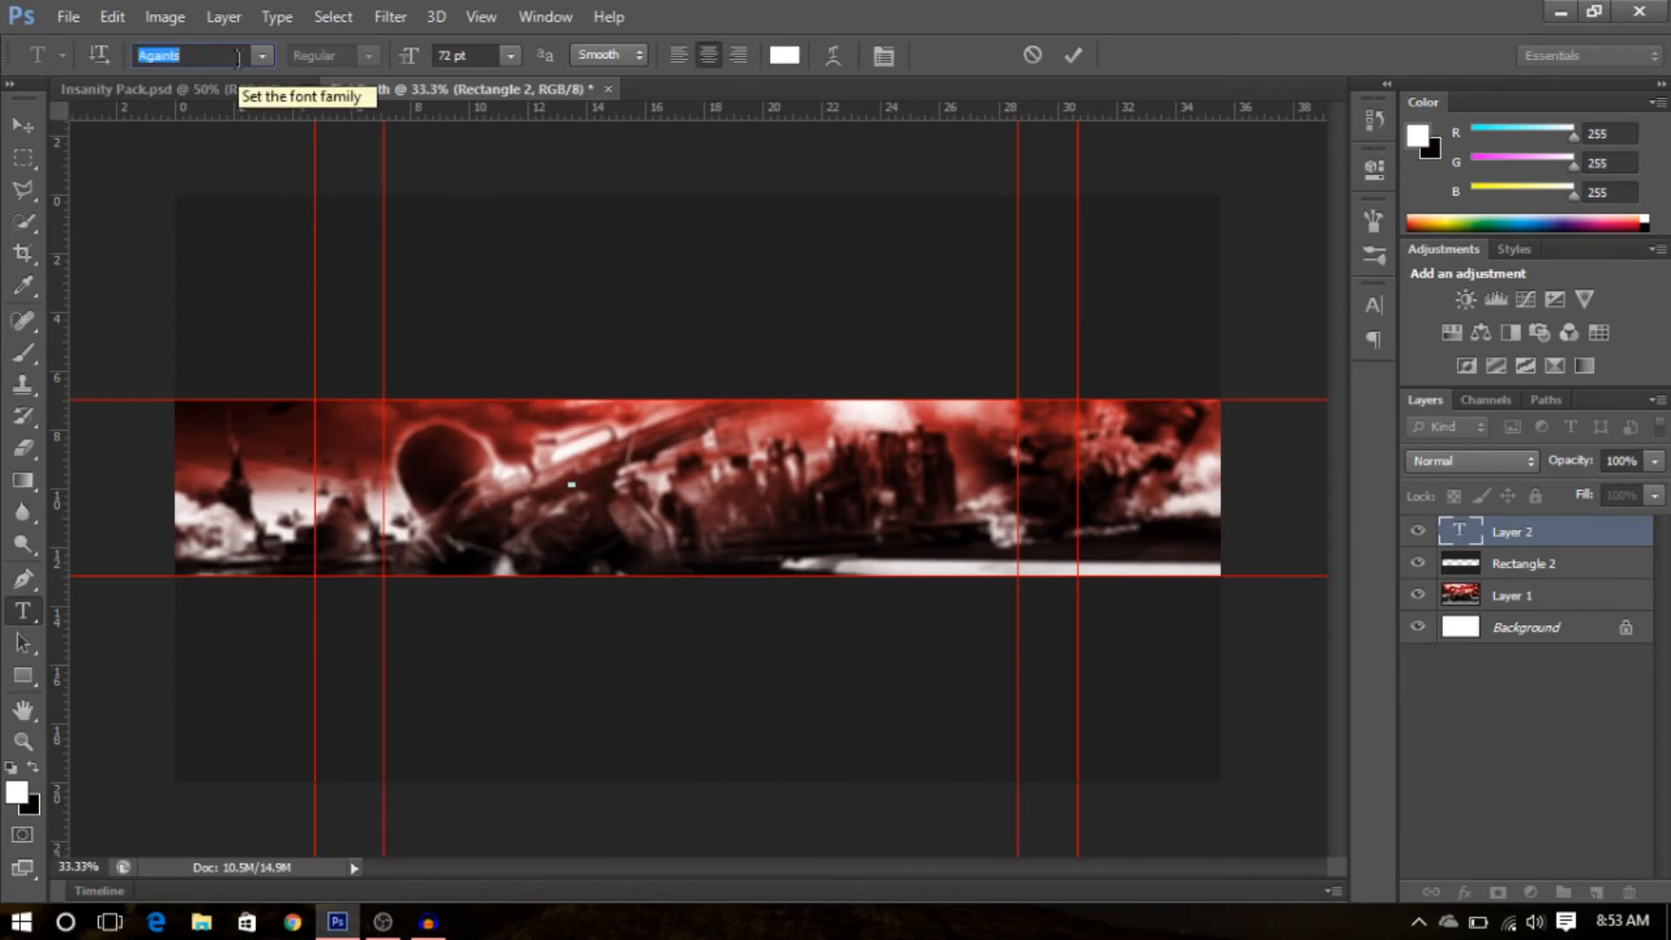
# - Type the title REXIOTA on the banner and commit the text
pyautogui.click(588, 483)
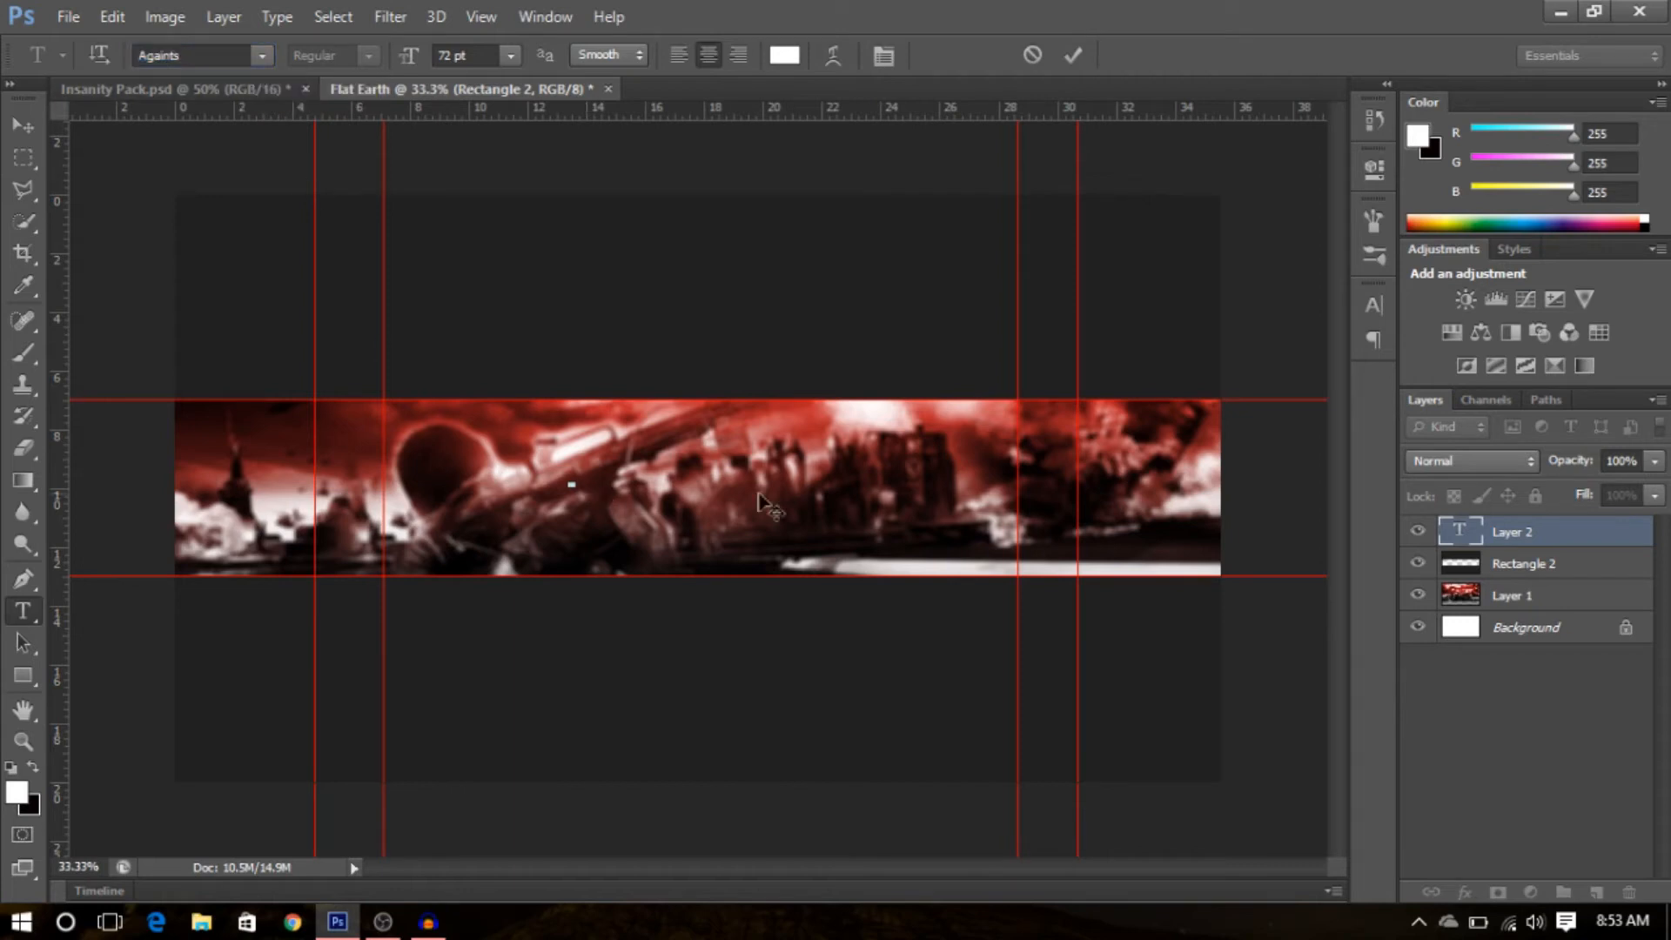
pyautogui.doubleClick(1460, 537)
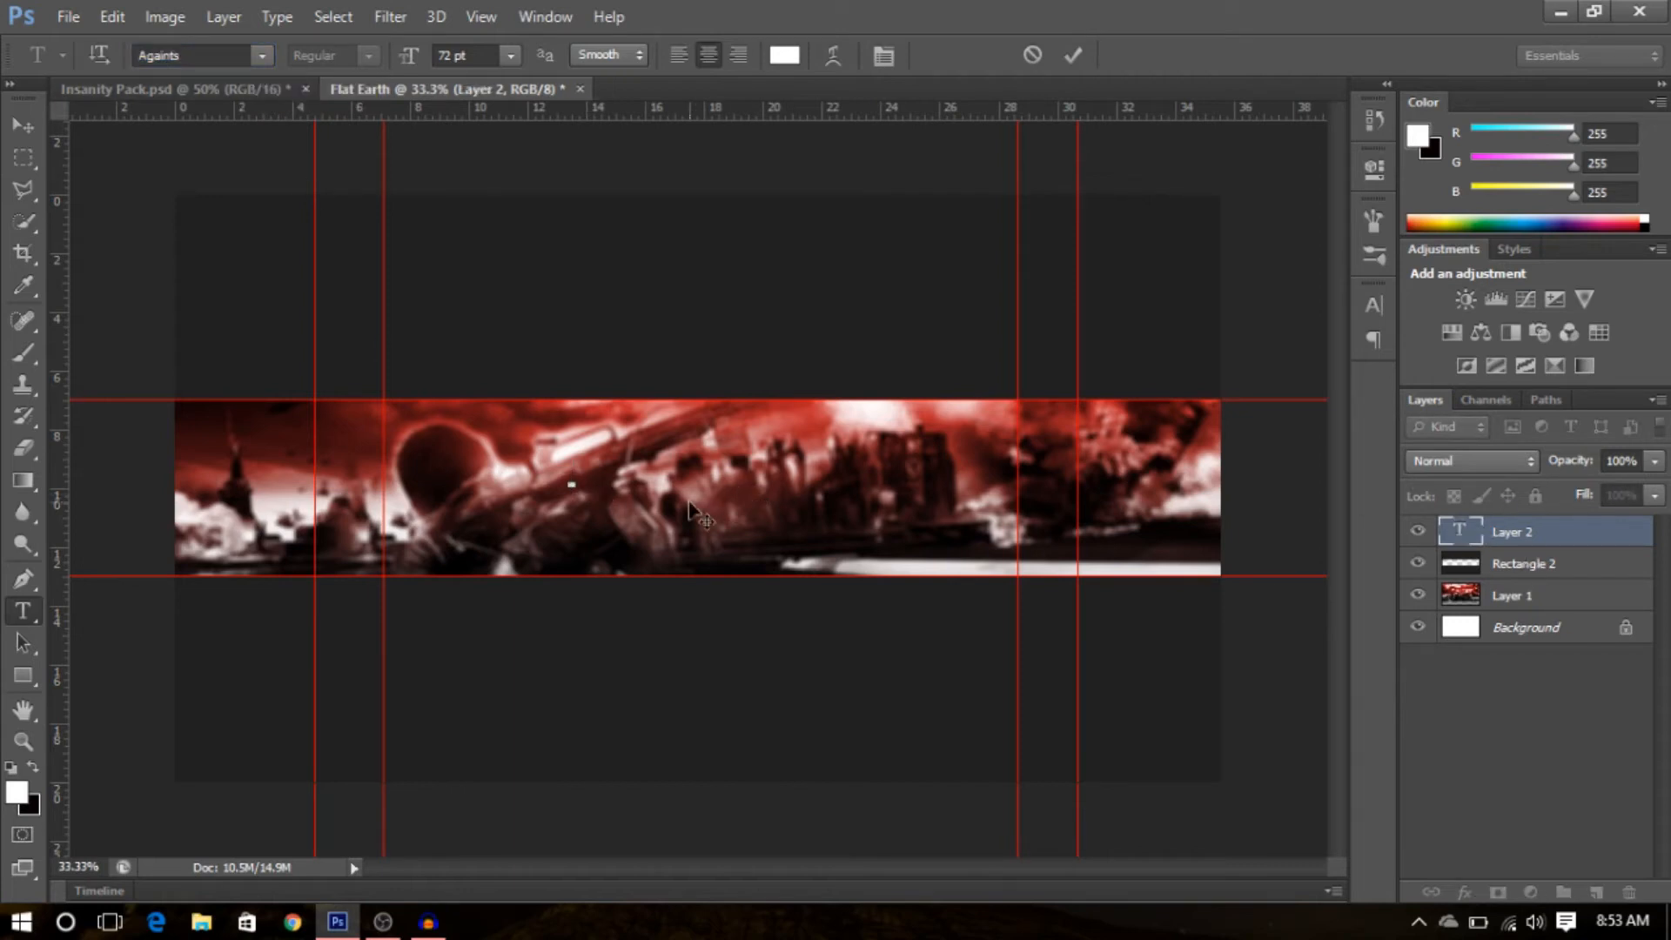
pyautogui.write('REAL')
pyautogui.press('BackSpace')
pyautogui.write('OTA')
pyautogui.moveTo(651, 540); pyautogui.dragTo(847, 561)
pyautogui.click(1537, 531)
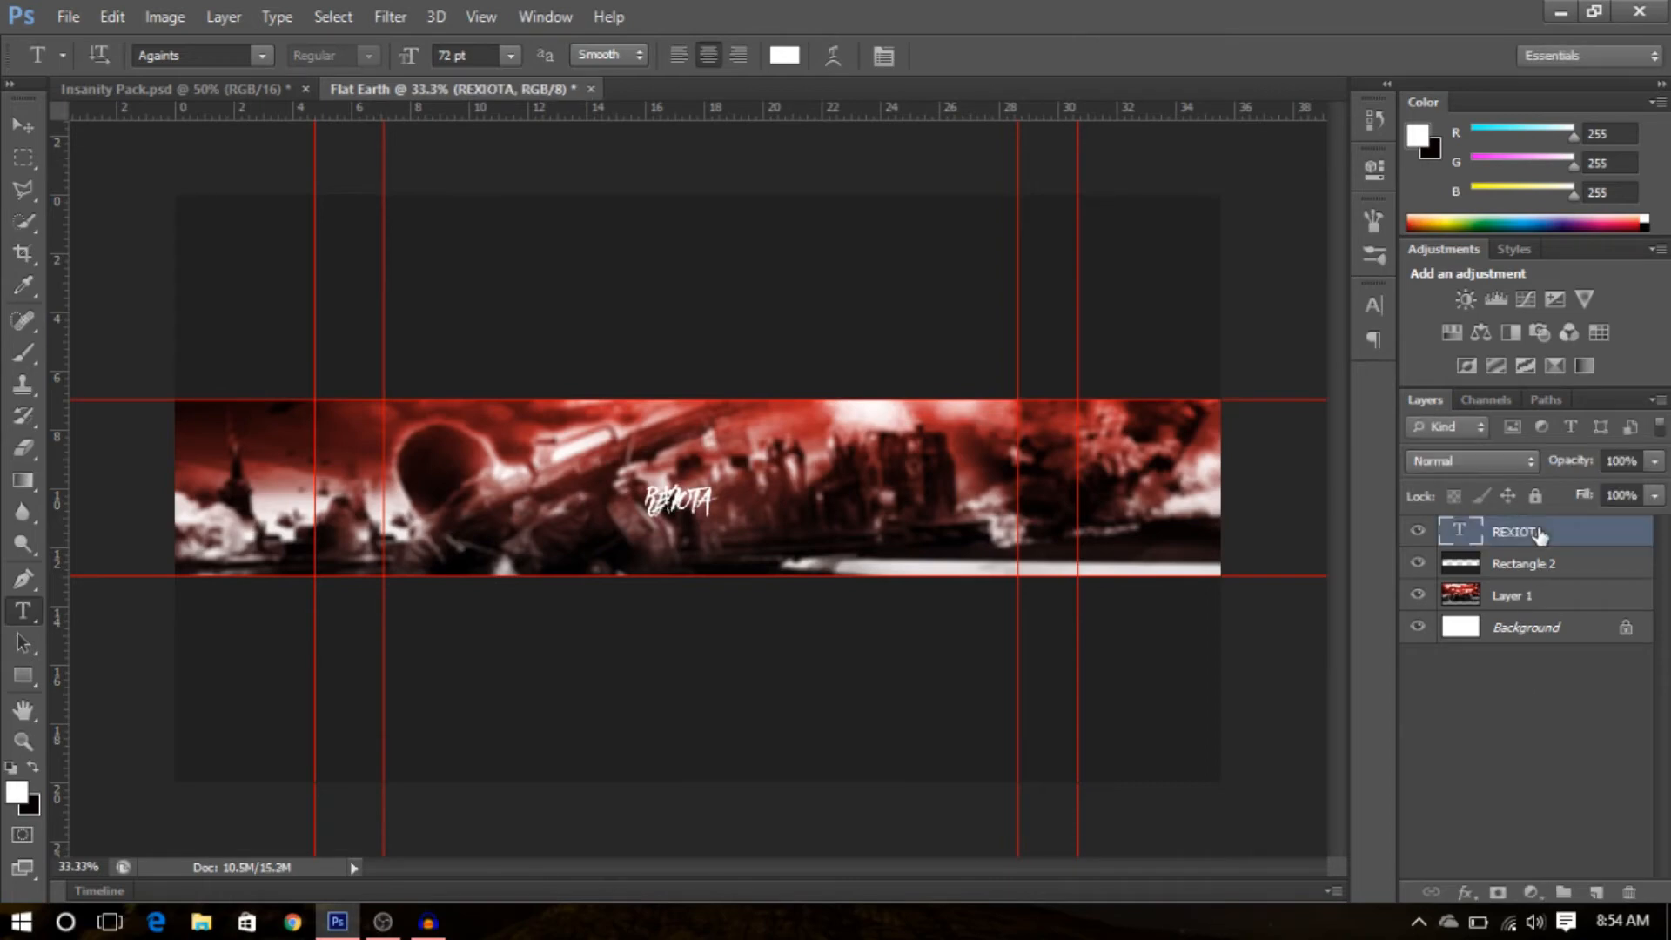
# - Free-transform the REXIOTA text to about 378% and place it in the banner's centre
pyautogui.hotkey('ctrl', 't')
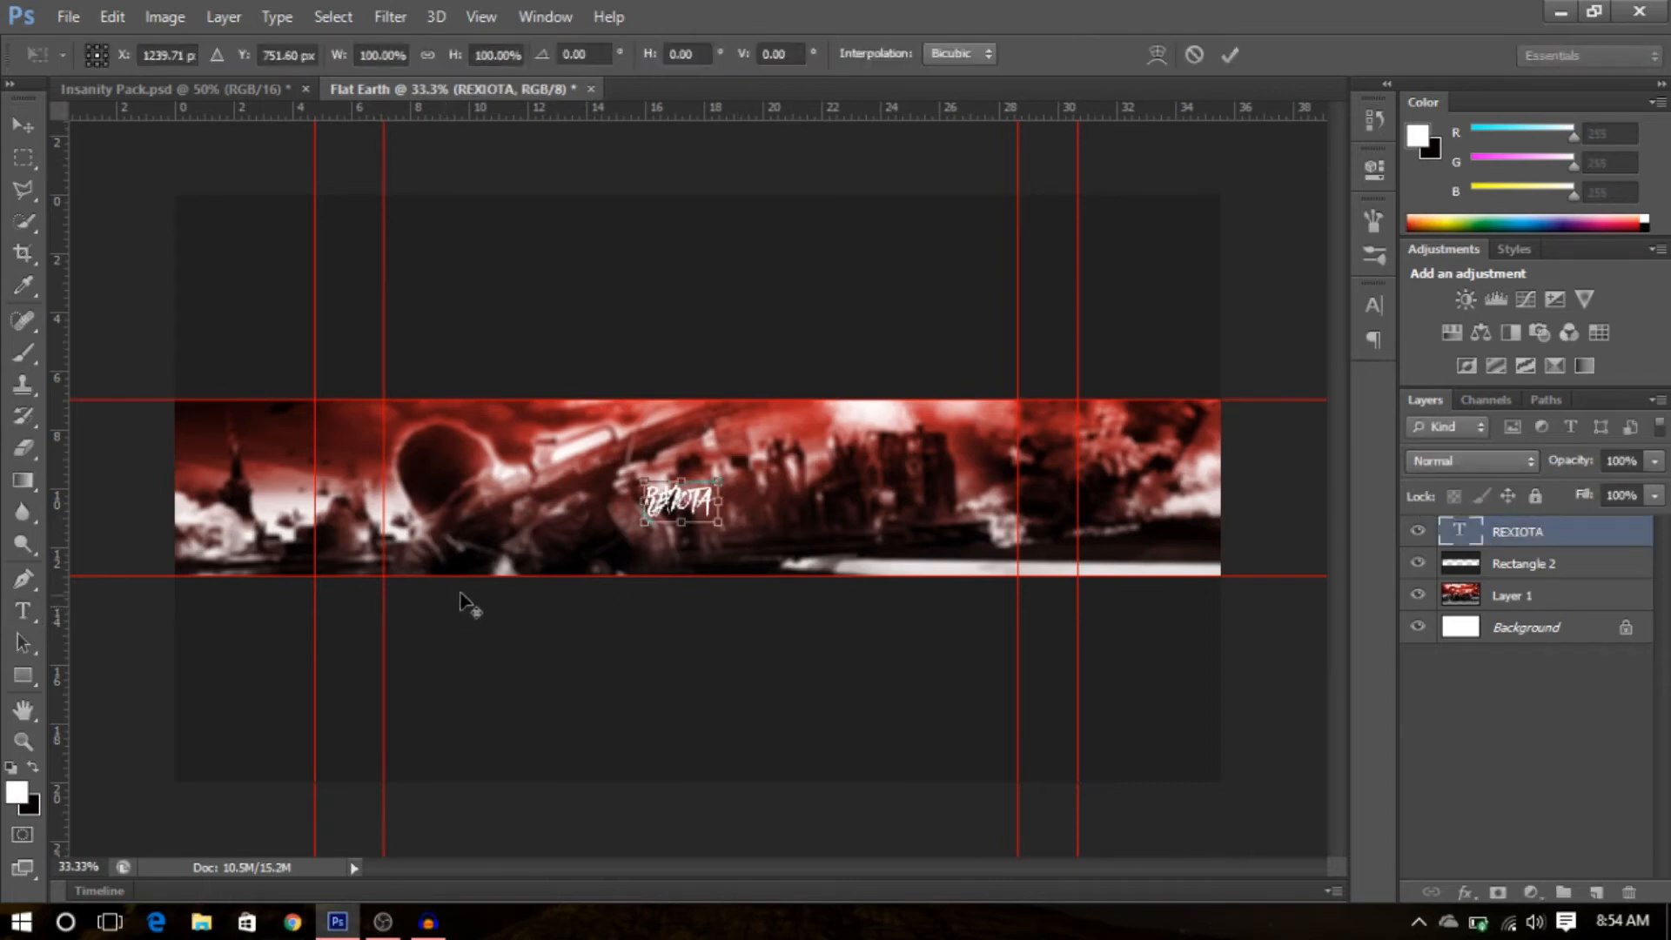
pyautogui.moveTo(728, 487); pyautogui.dragTo(826, 442)
pyautogui.moveTo(727, 527); pyautogui.dragTo(757, 482)
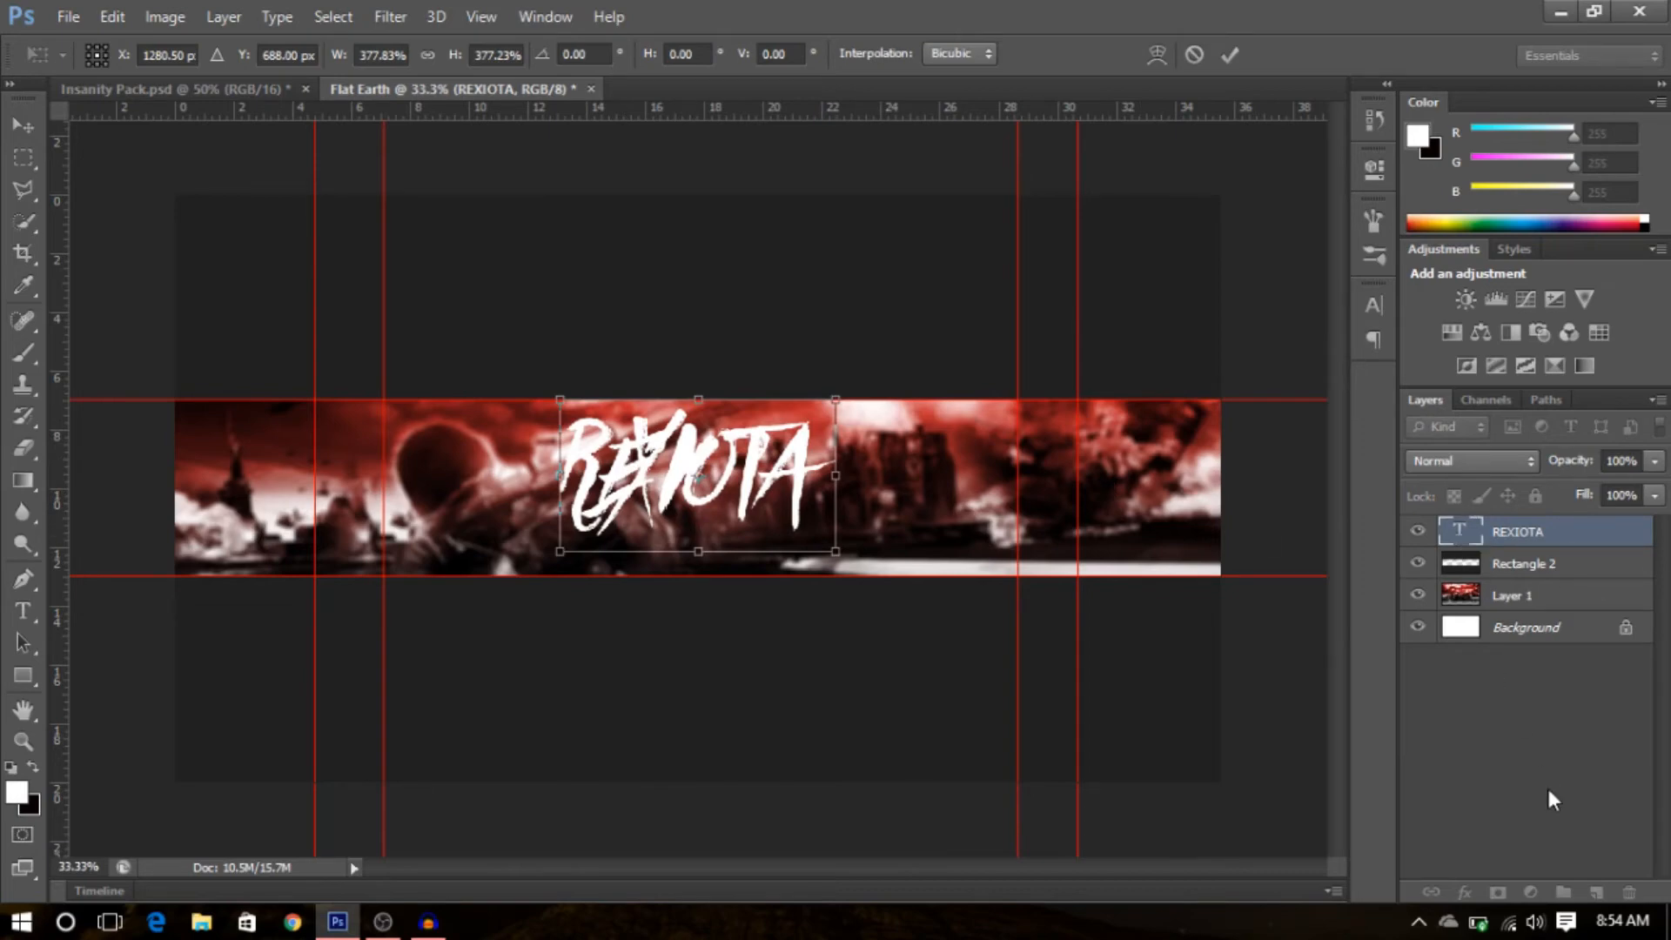
pyautogui.press('Return')
# - Adjust the letter kerning within the REXIOTA title and commit the edit
pyautogui.doubleClick(1459, 543)
pyautogui.click(1349, 181)
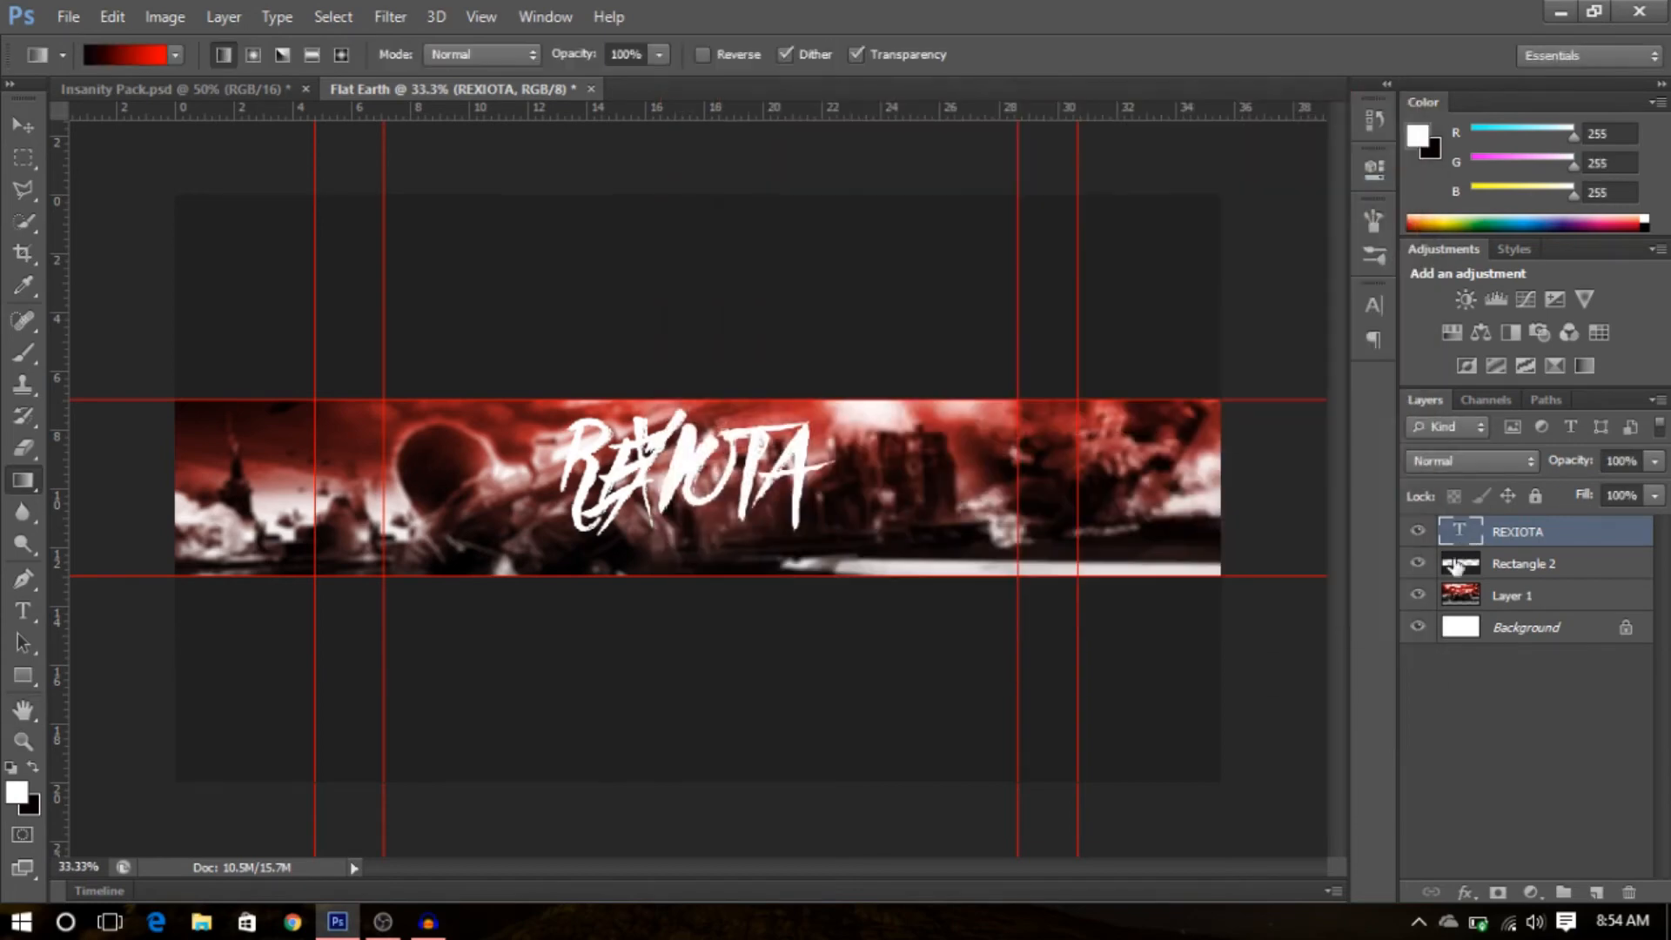
pyautogui.doubleClick(1452, 531)
pyautogui.click(657, 478)
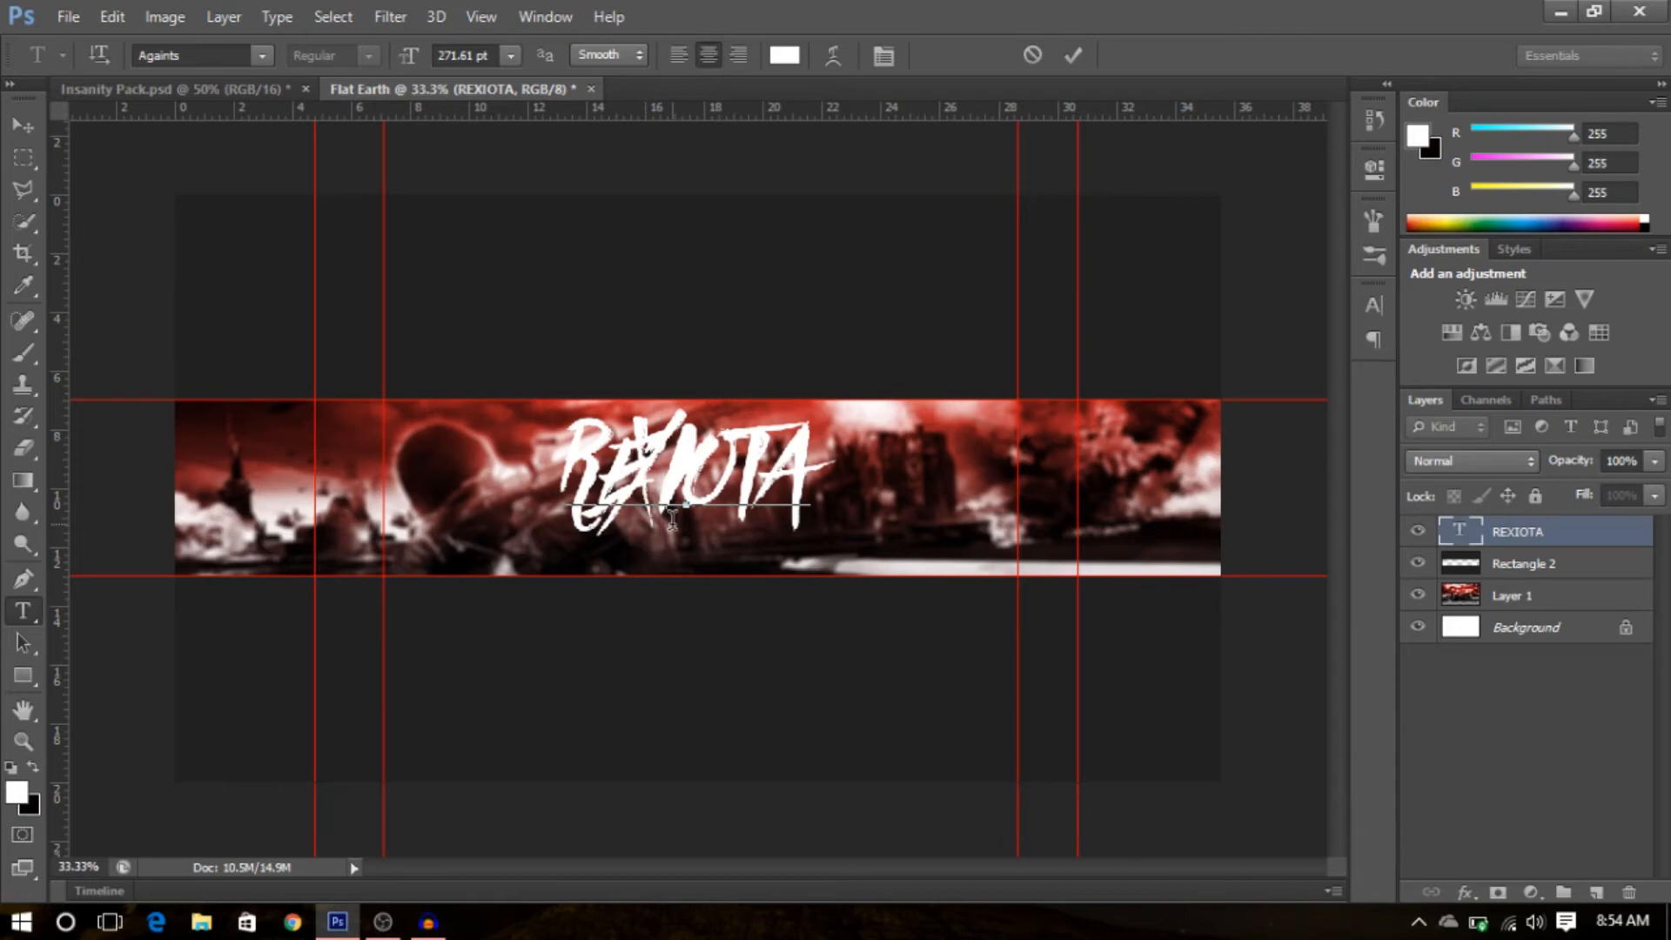
pyautogui.hotkey('alt', 'Right')
pyautogui.hotkey('alt', 'Right')
pyautogui.hotkey('alt', 'Right')
pyautogui.hotkey('alt', 'Right')
pyautogui.hotkey('alt', 'Right')
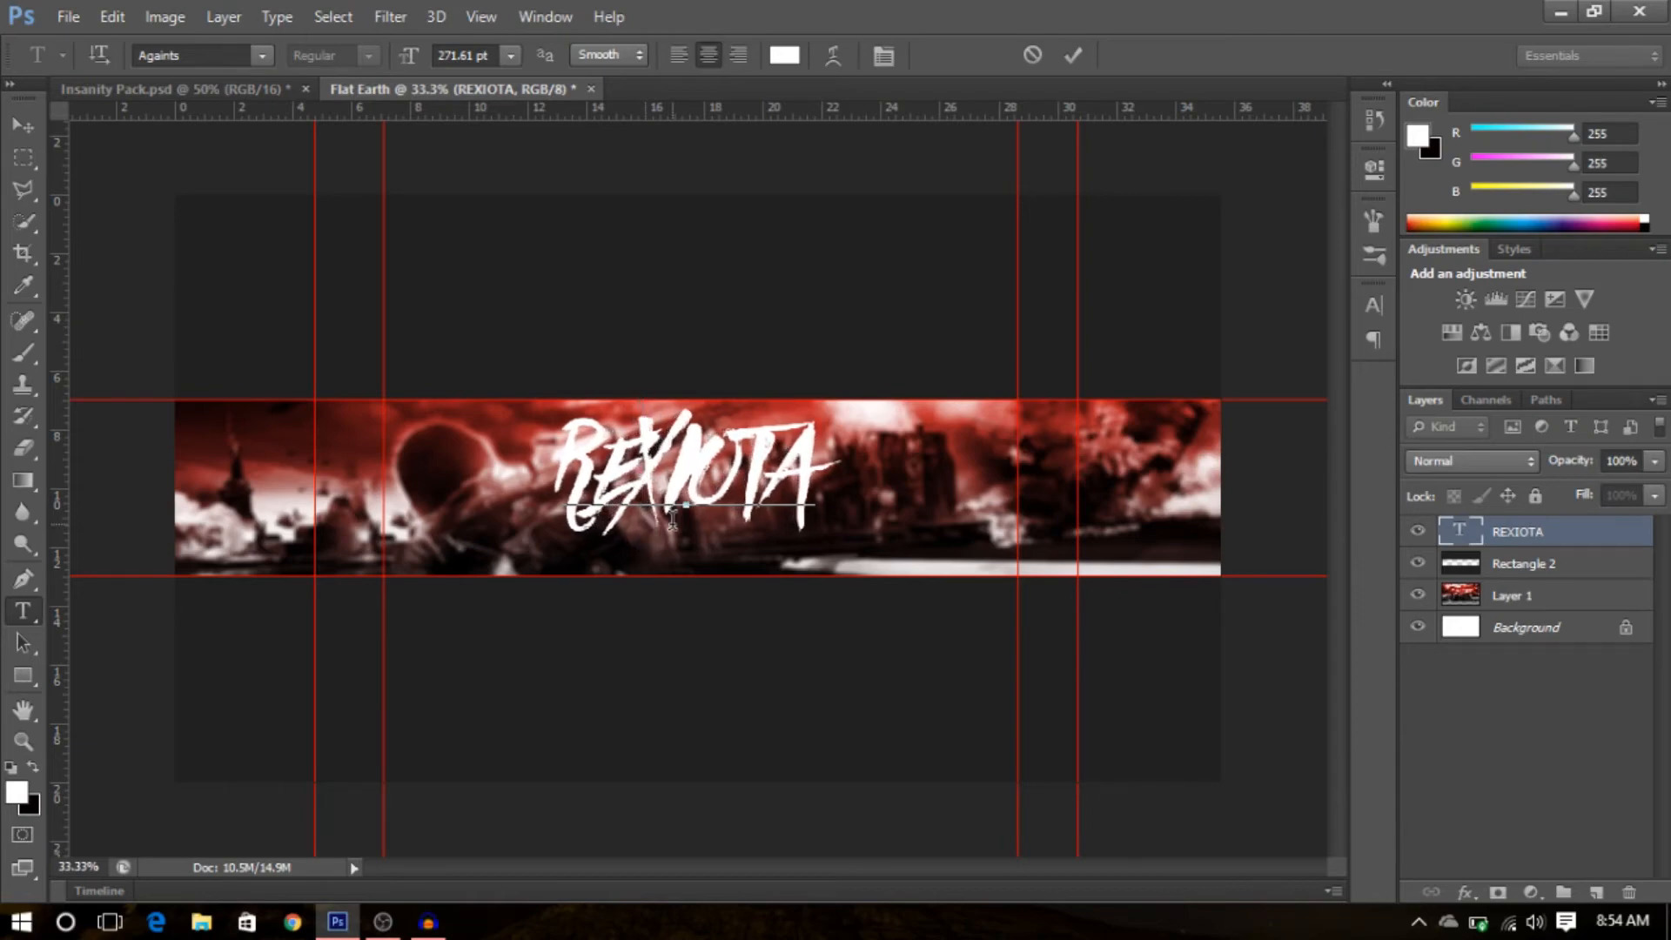
pyautogui.hotkey('alt', 'Right')
pyautogui.press('Left')
pyautogui.hotkey('alt', 'Left')
pyautogui.hotkey('alt', 'Left')
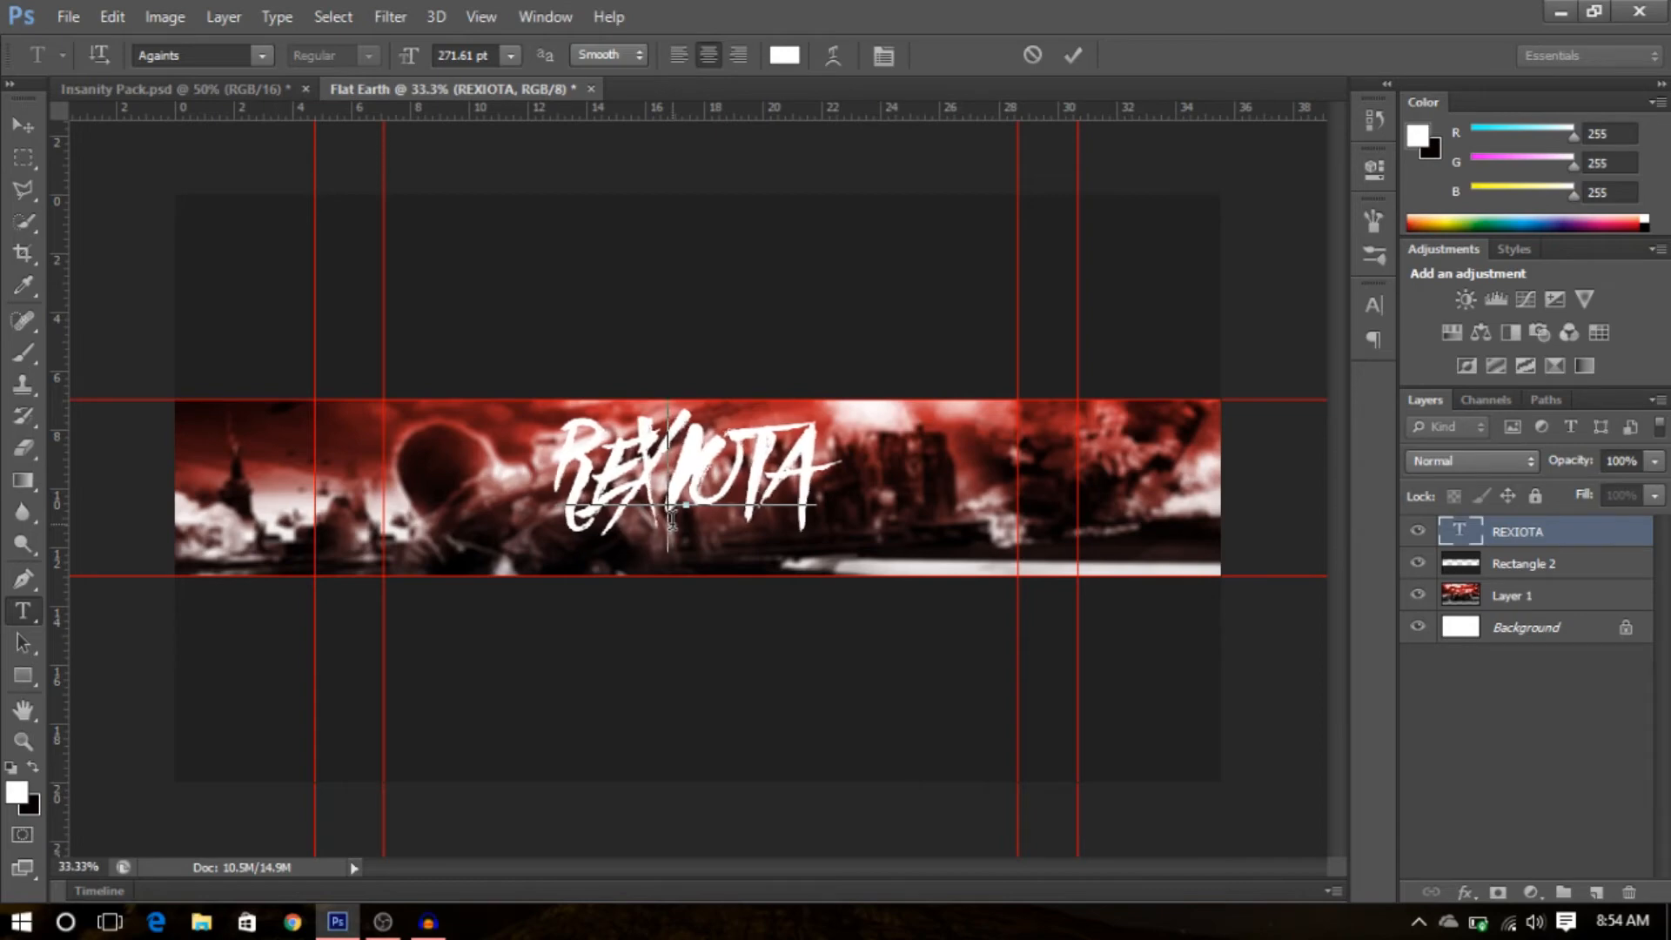
pyautogui.press('Left')
pyautogui.press('Right')
pyautogui.hotkey('alt', 'Left')
pyautogui.hotkey('alt', 'Left')
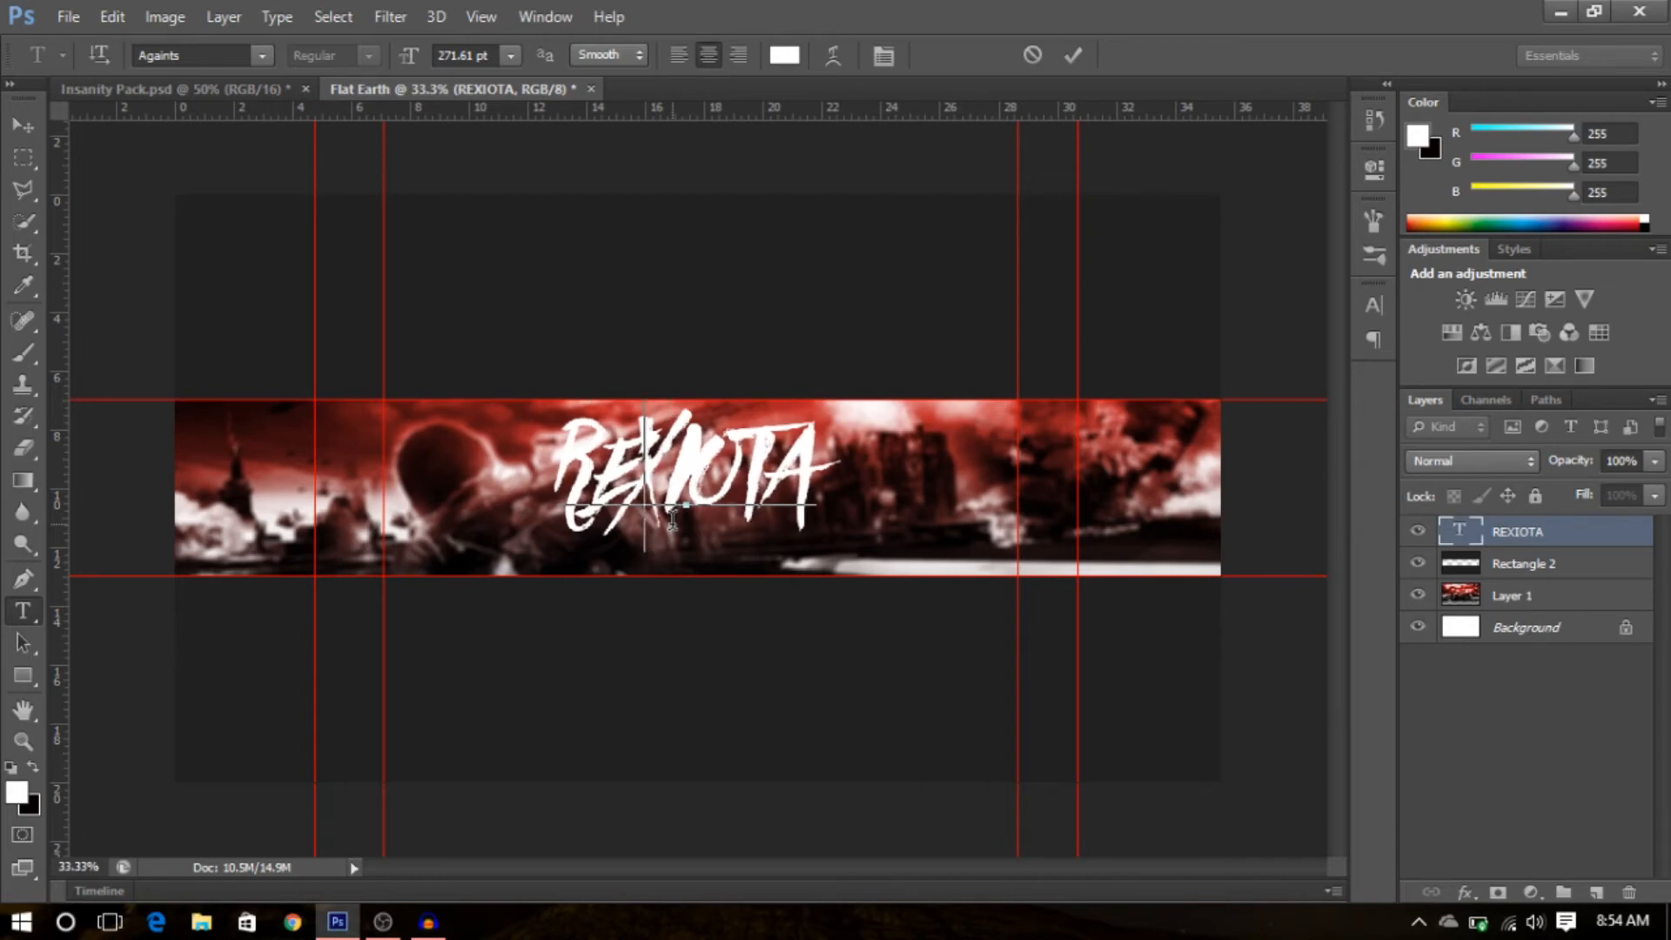
pyautogui.hotkey('alt', 'Right')
pyautogui.hotkey('alt', 'Right')
pyautogui.hotkey('alt', 'Left')
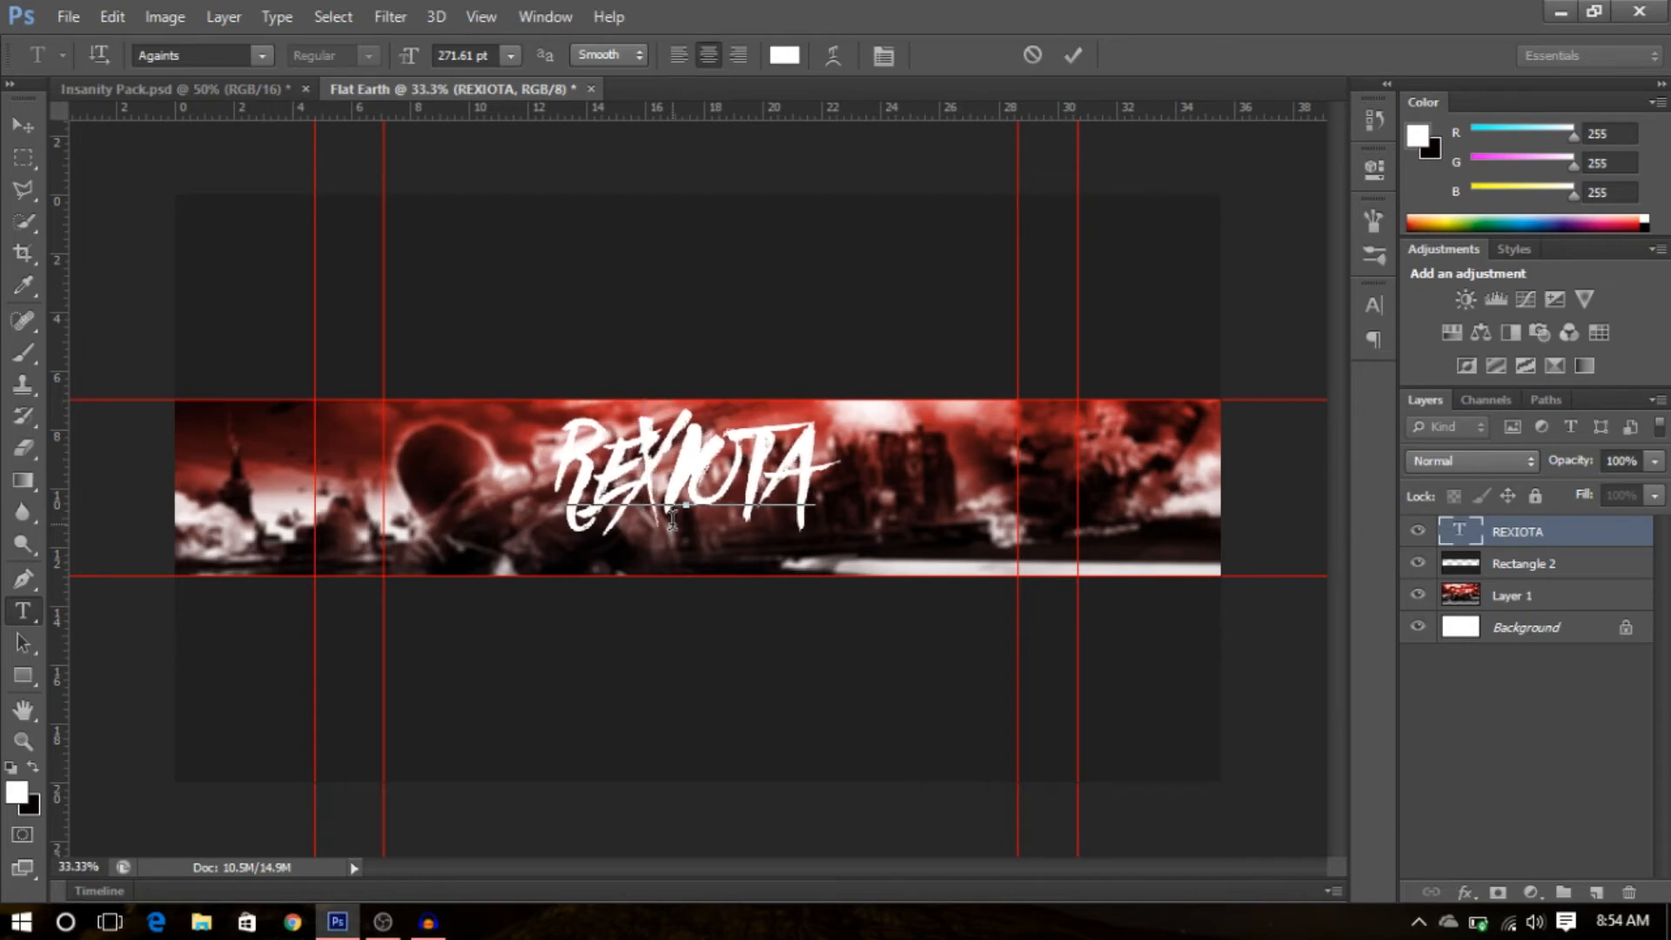
pyautogui.click(1483, 703)
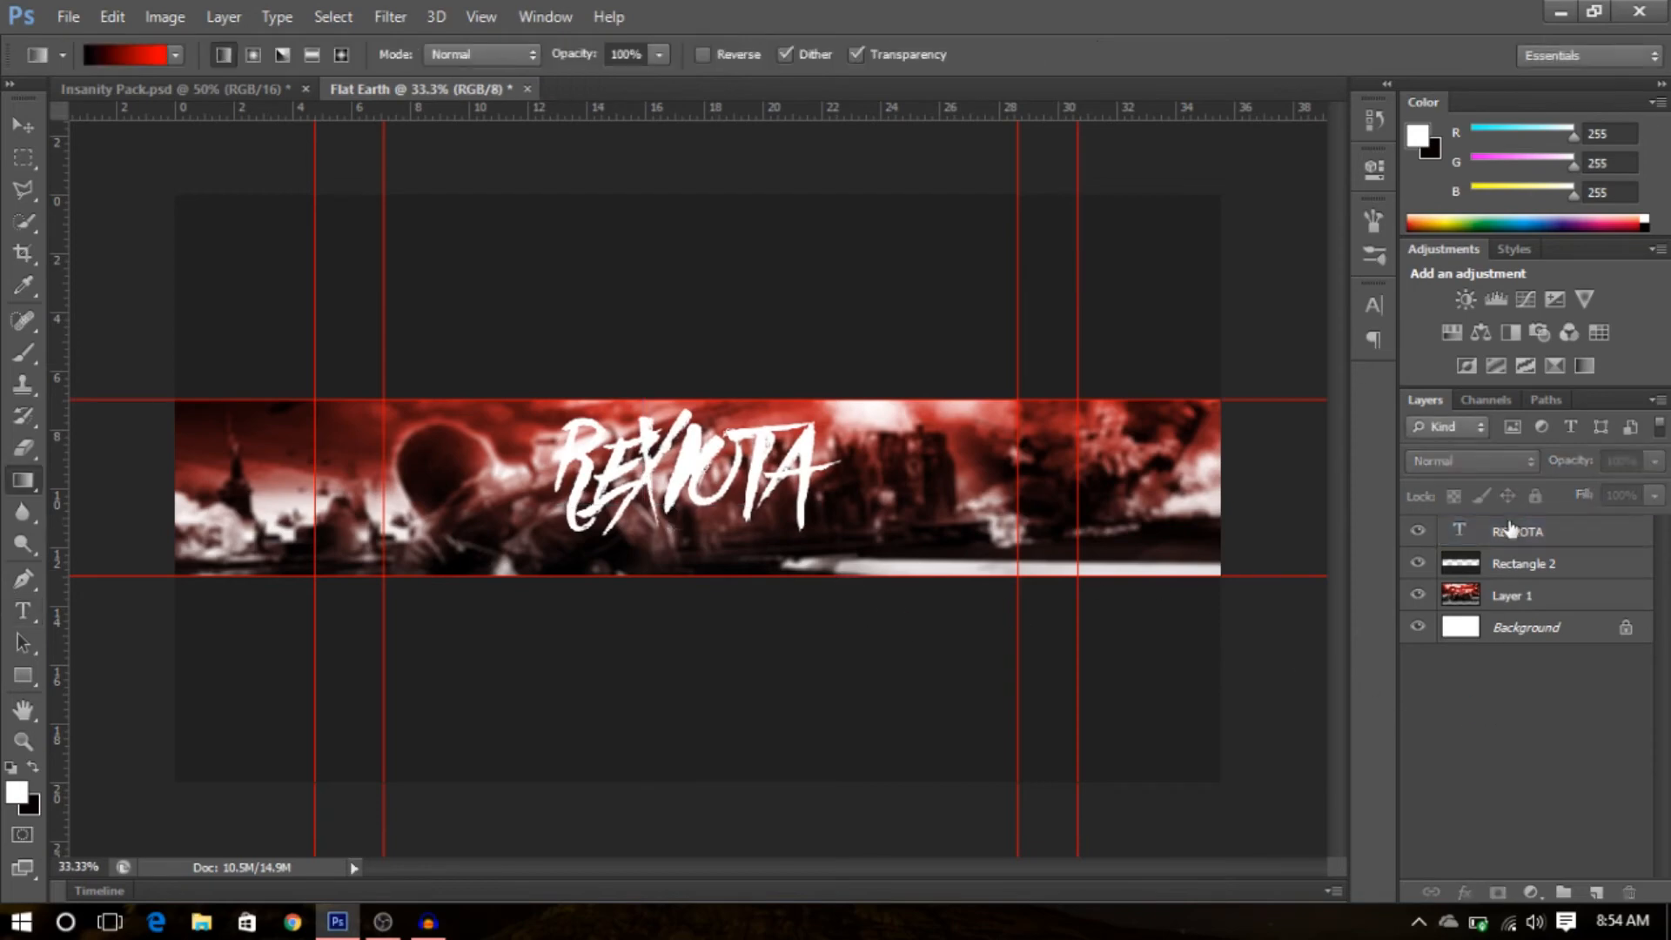
# - Rasterize the REXIOTA text layer
pyautogui.rightClick(1514, 526)
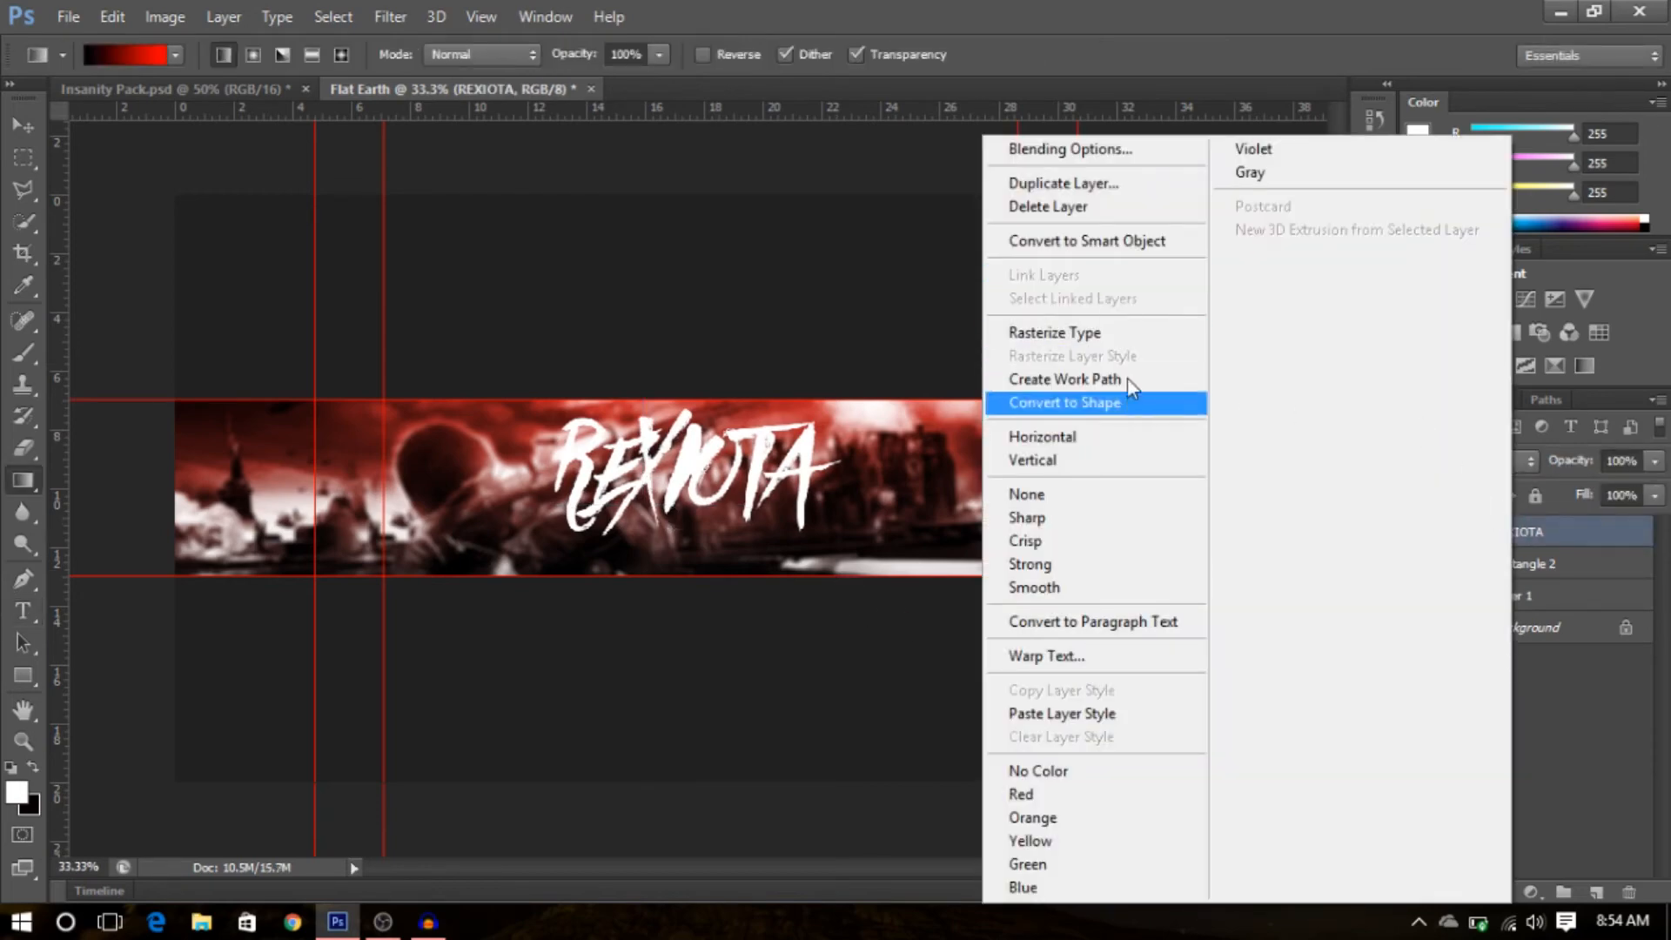
pyautogui.click(1120, 330)
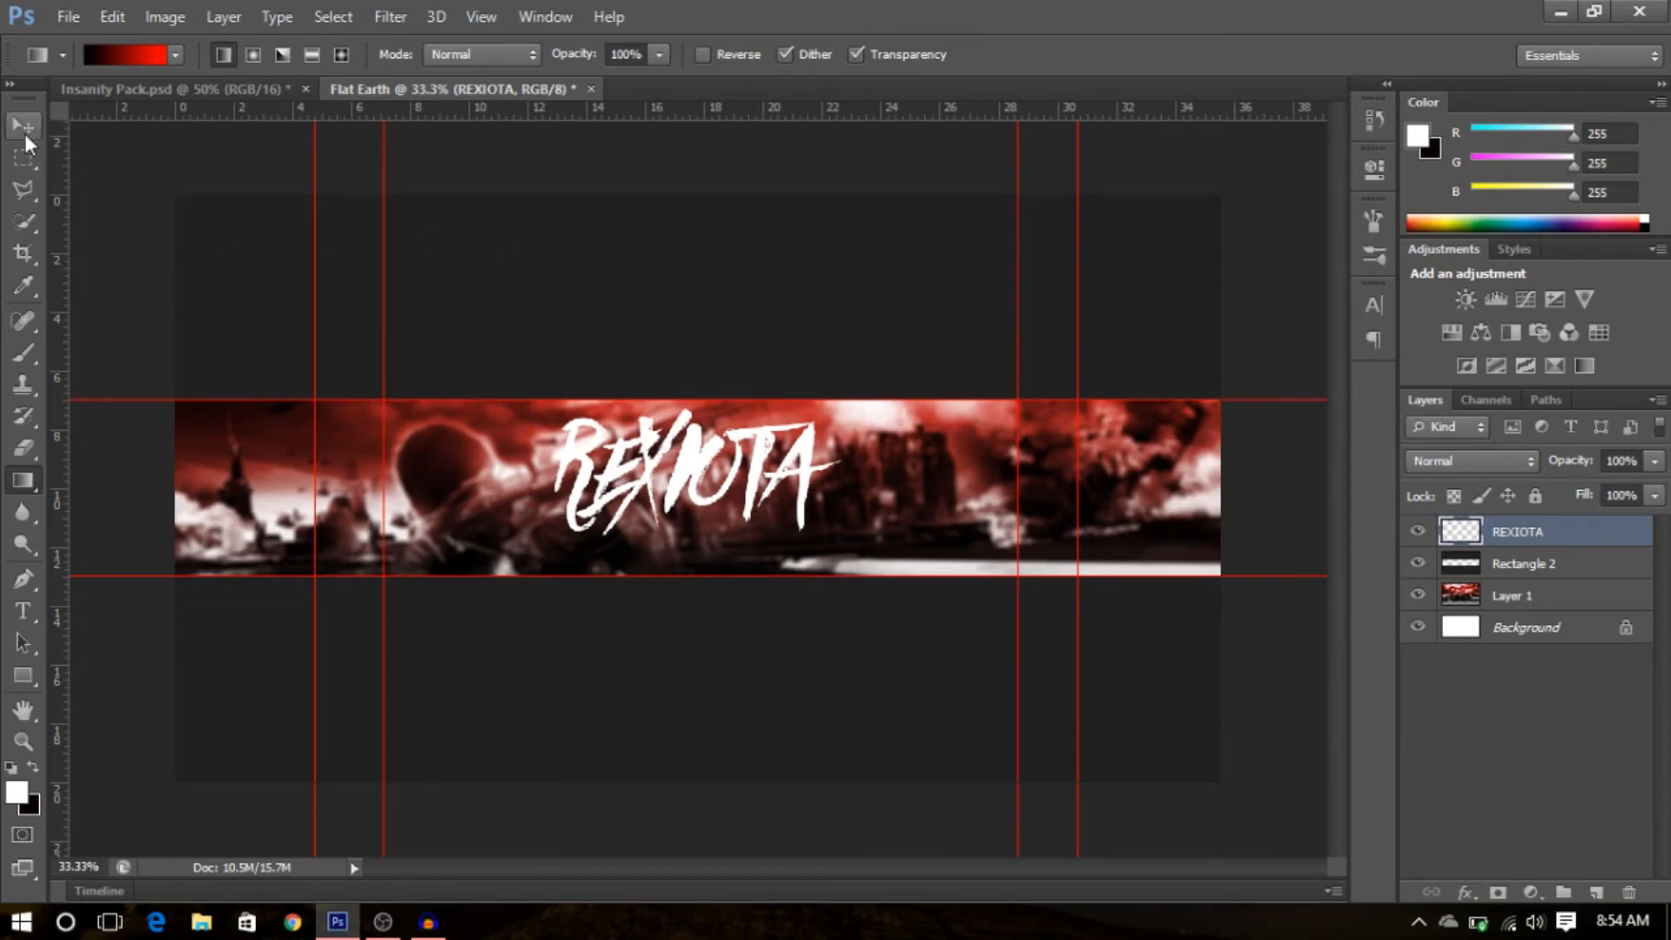
pyautogui.click(20, 165)
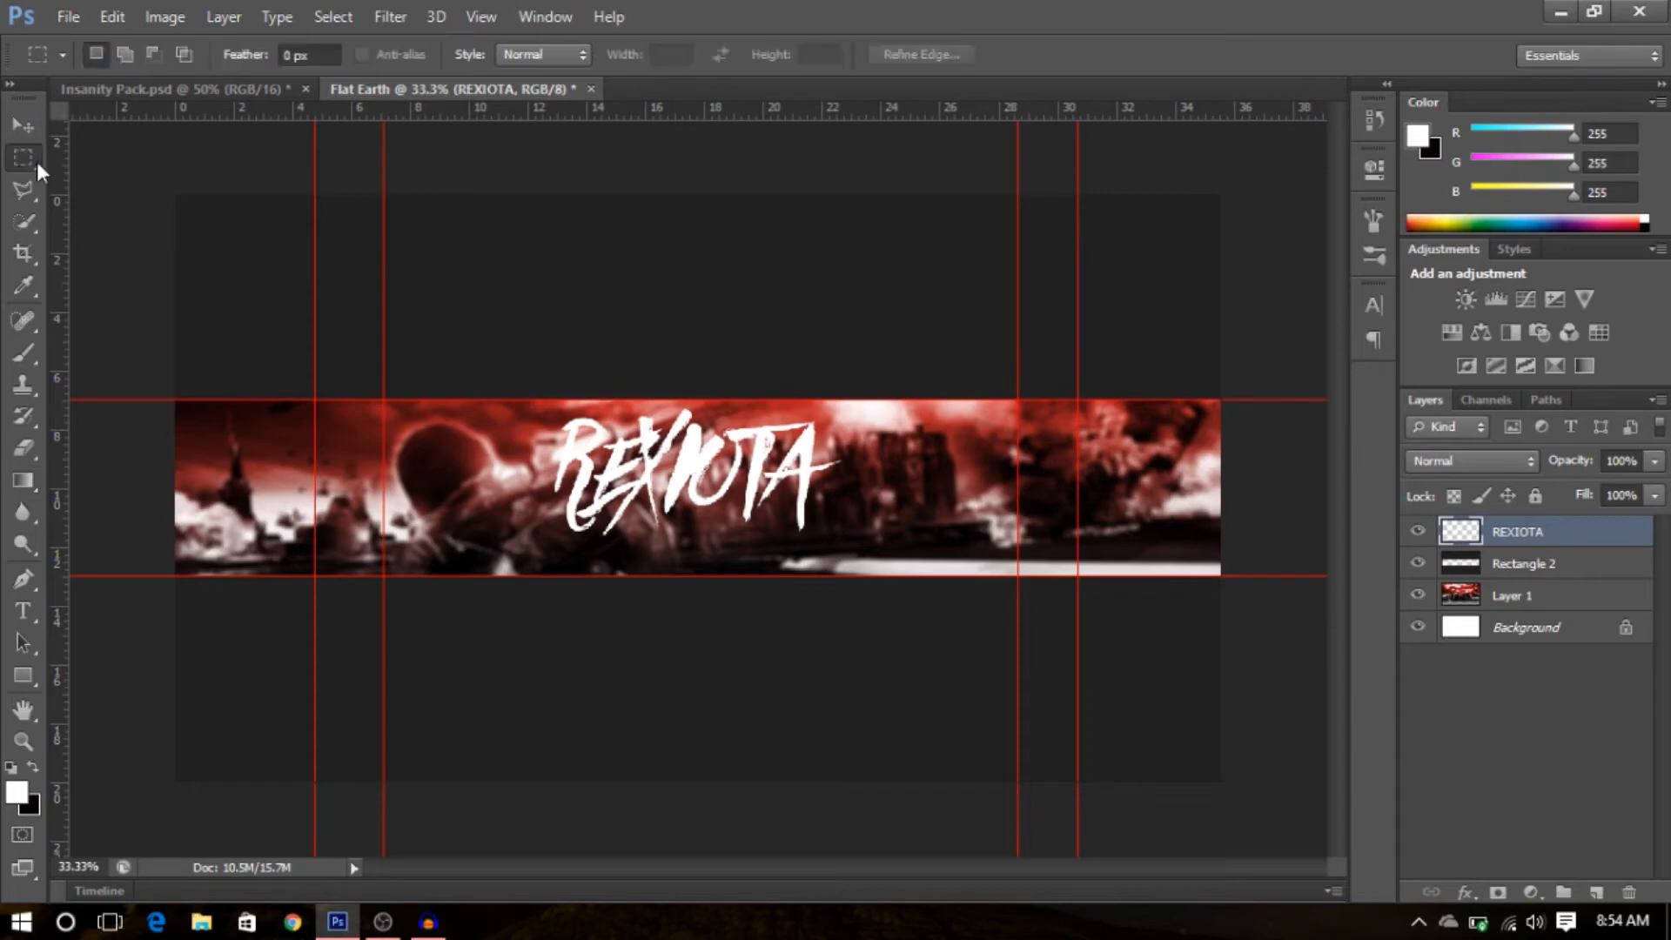
pyautogui.moveTo(175, 195); pyautogui.dragTo(1276, 797)
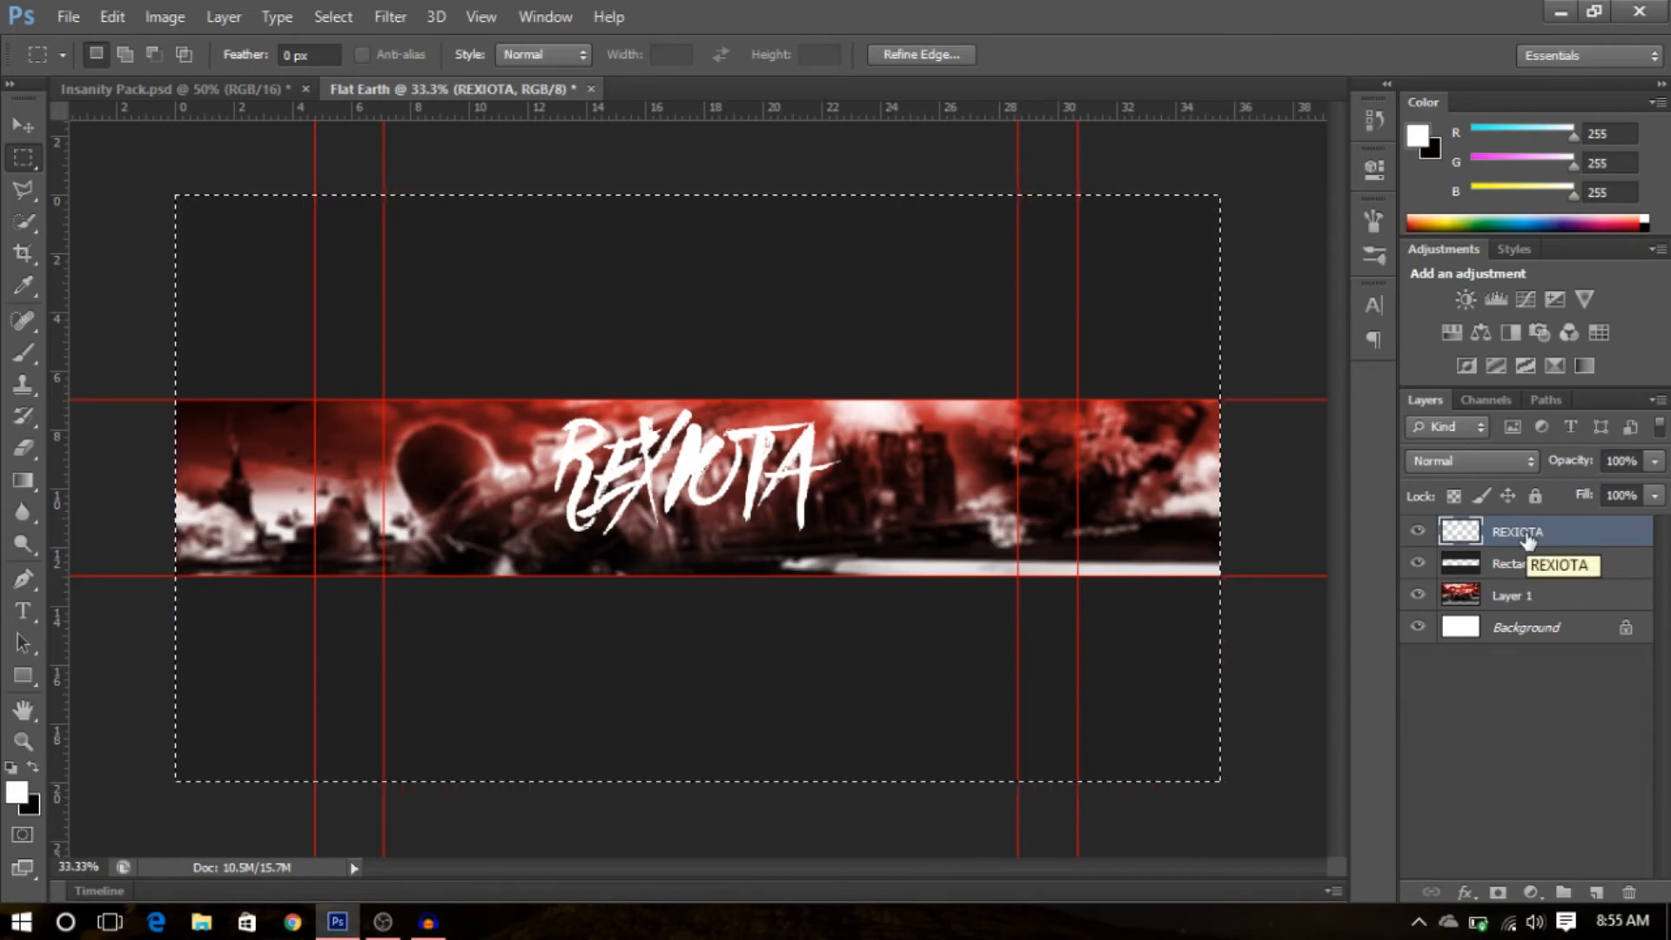
pyautogui.click(19, 127)
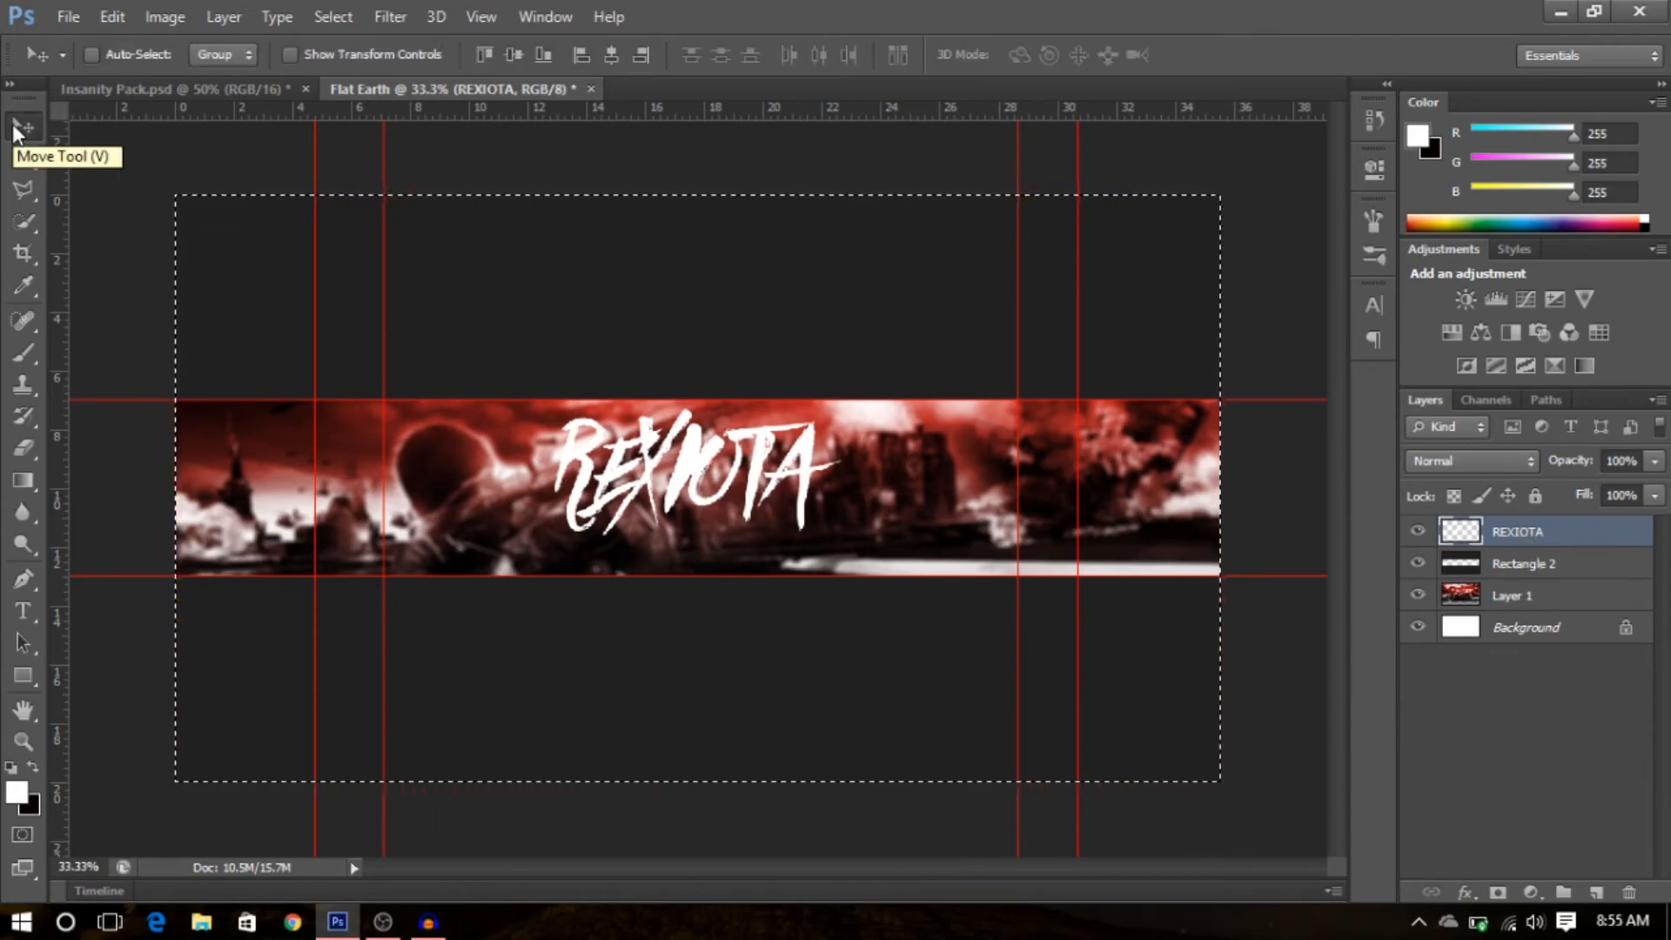
pyautogui.click(513, 64)
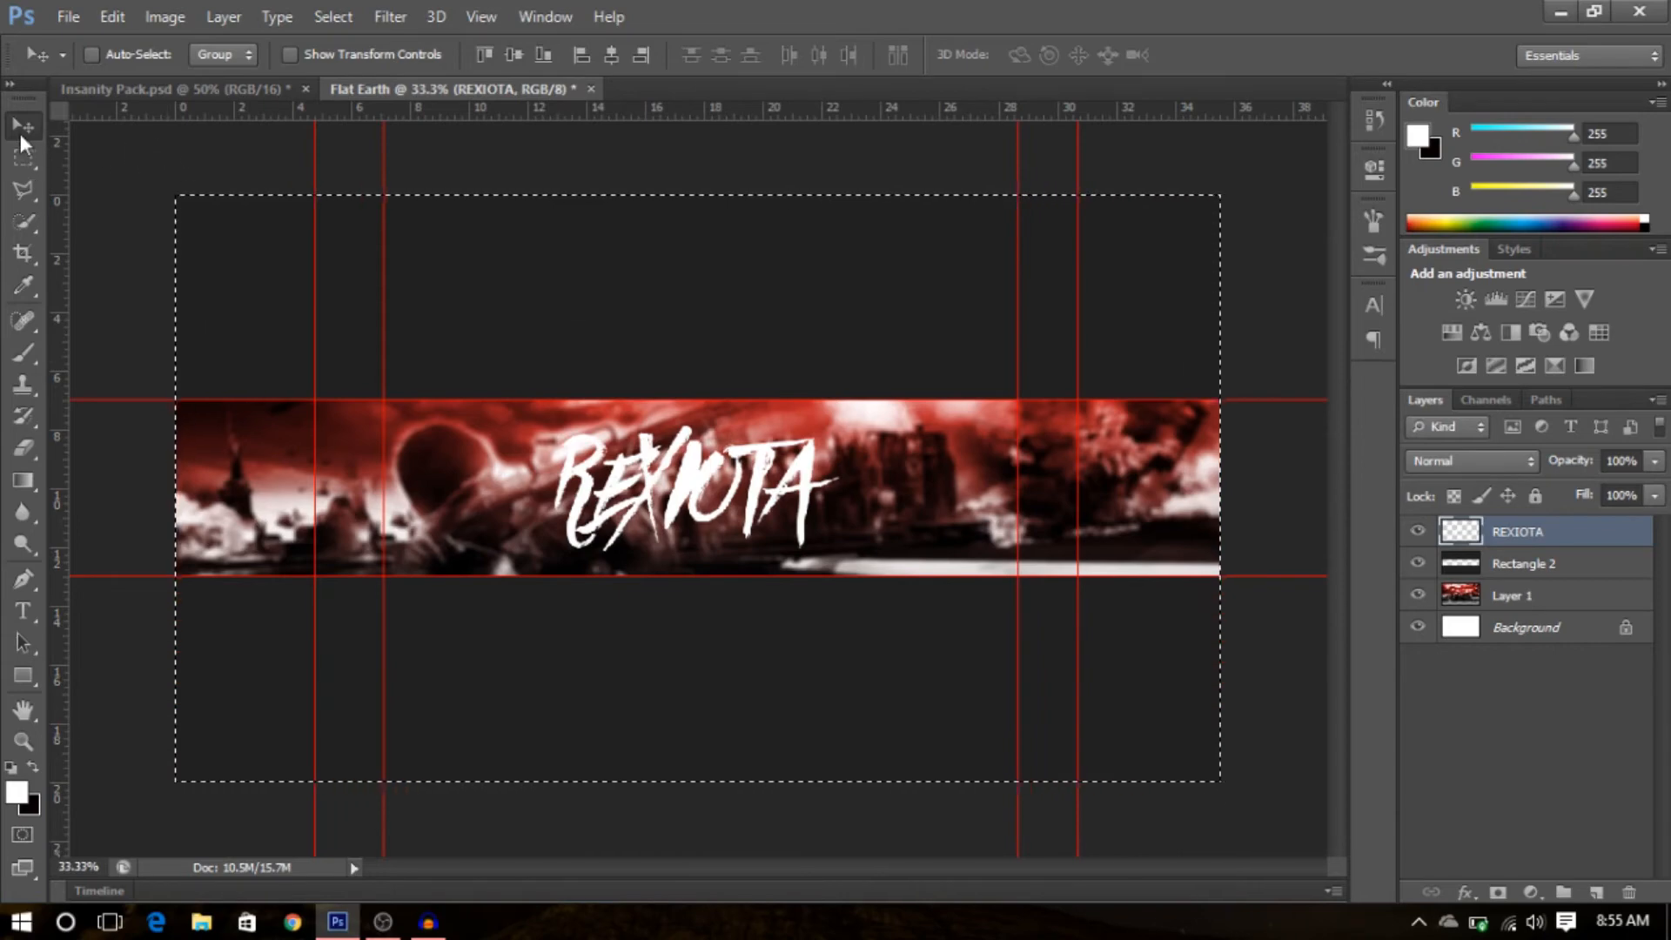
pyautogui.click(23, 157)
pyautogui.click(474, 324)
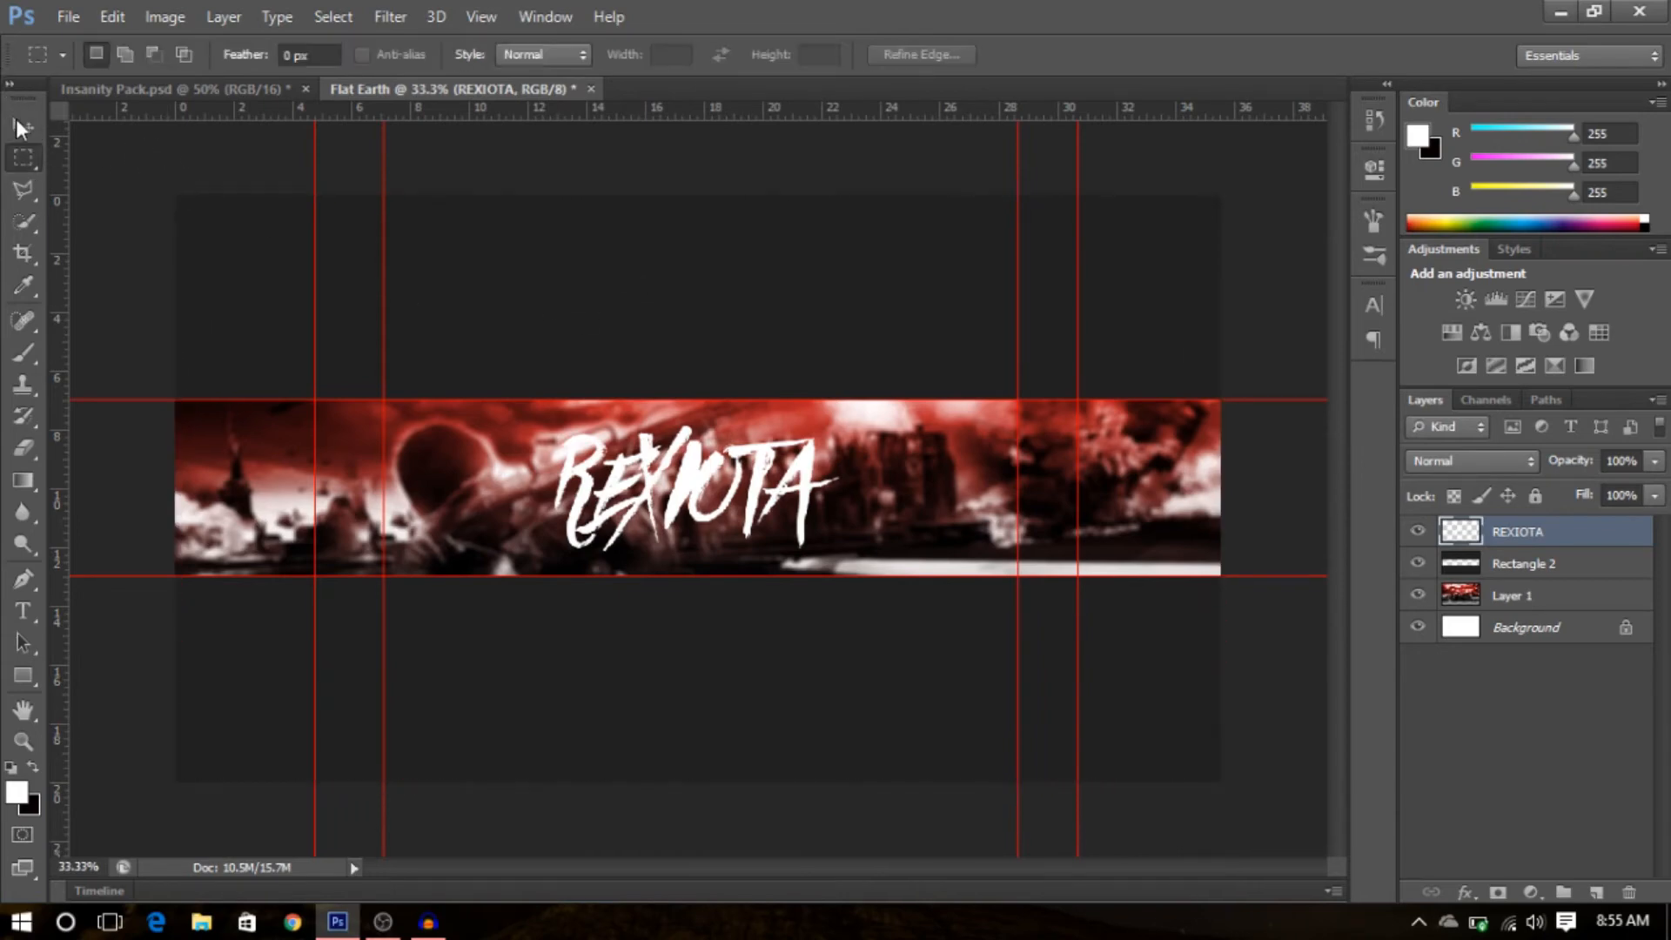
pyautogui.click(21, 127)
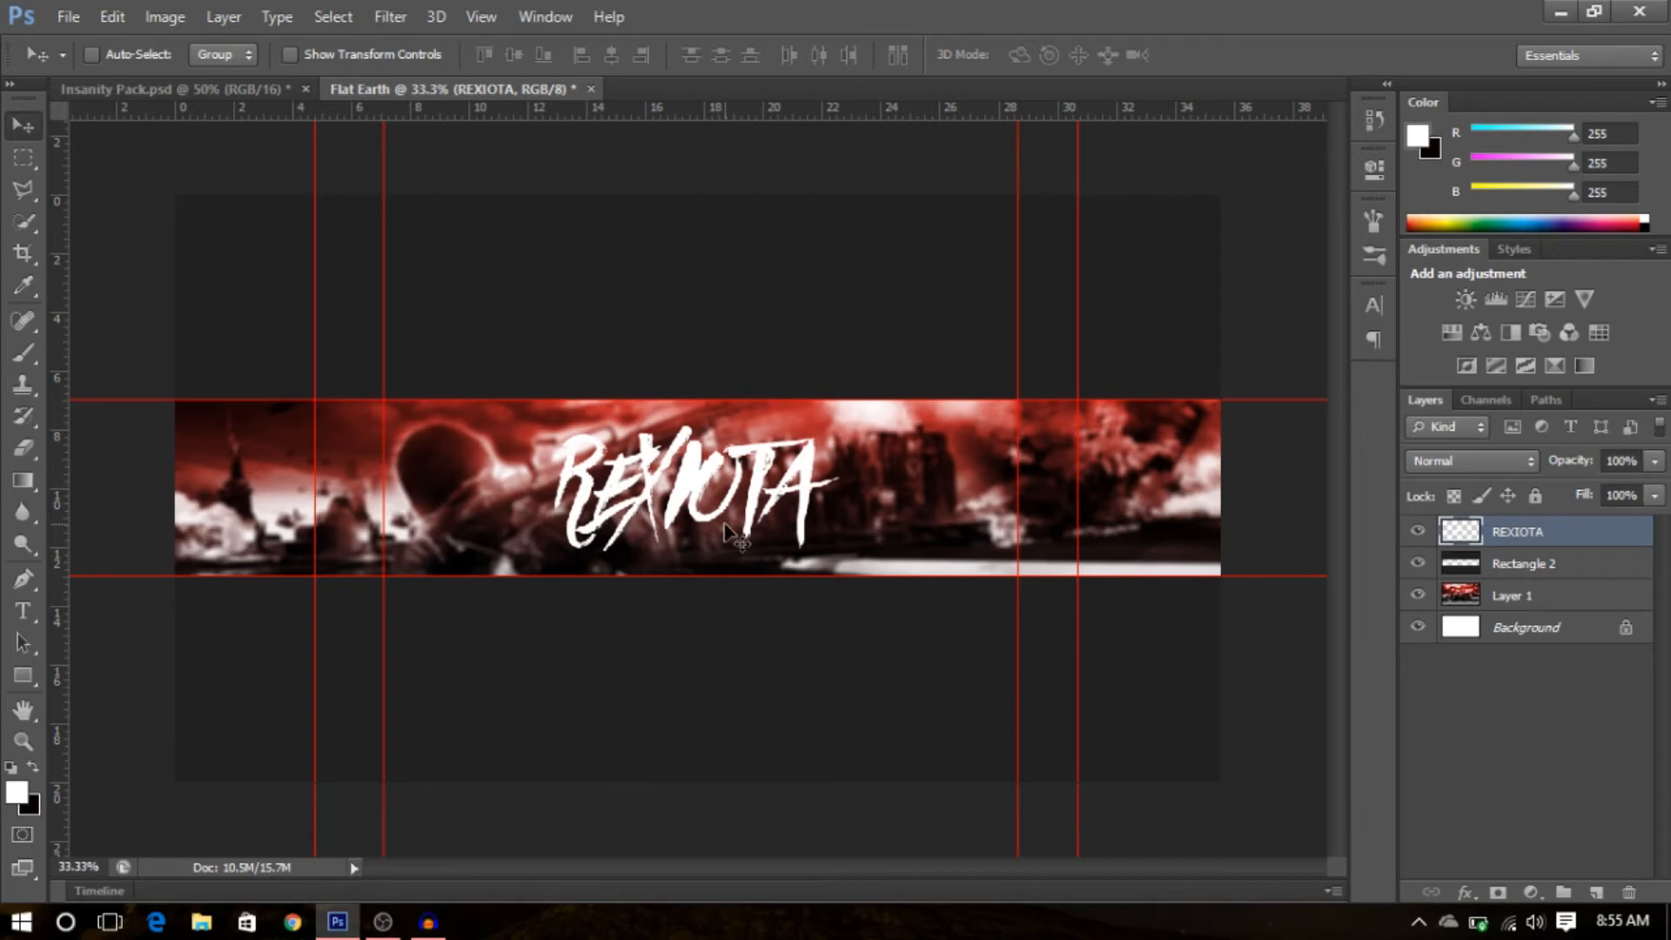
# - Switch to the Insanity Pack document, expand its Layer Styles folder and hide the Insanity (Close) cover layer
pyautogui.click(122, 83)
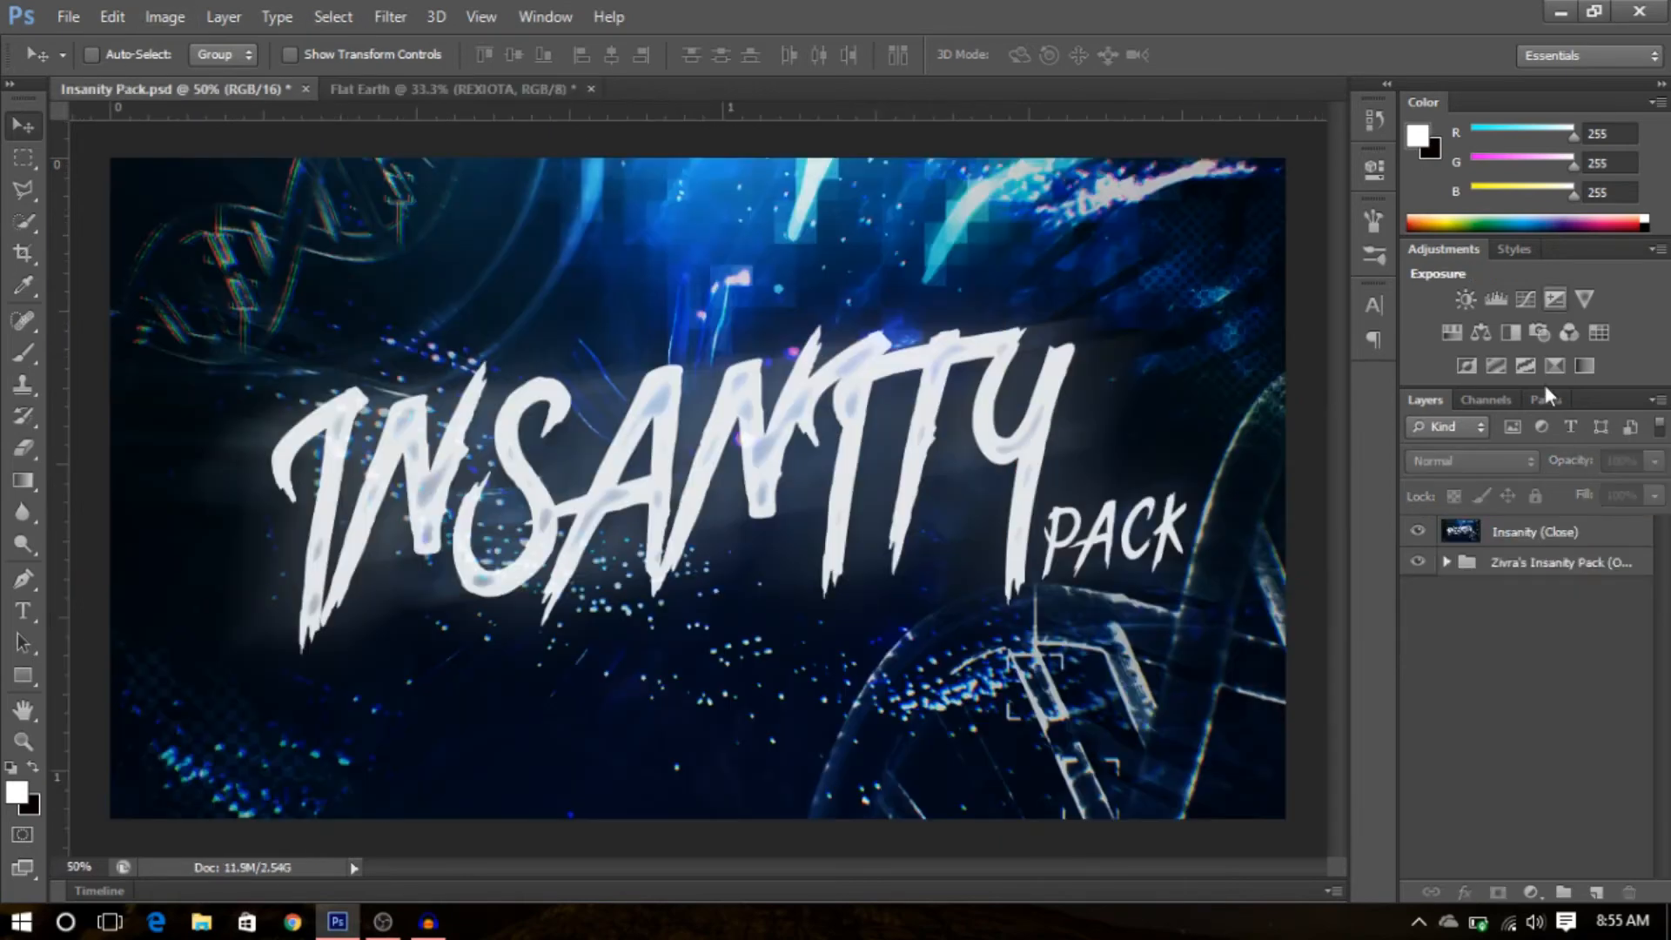
pyautogui.click(1447, 562)
pyautogui.moveTo(1665, 621); pyautogui.dragTo(1660, 692)
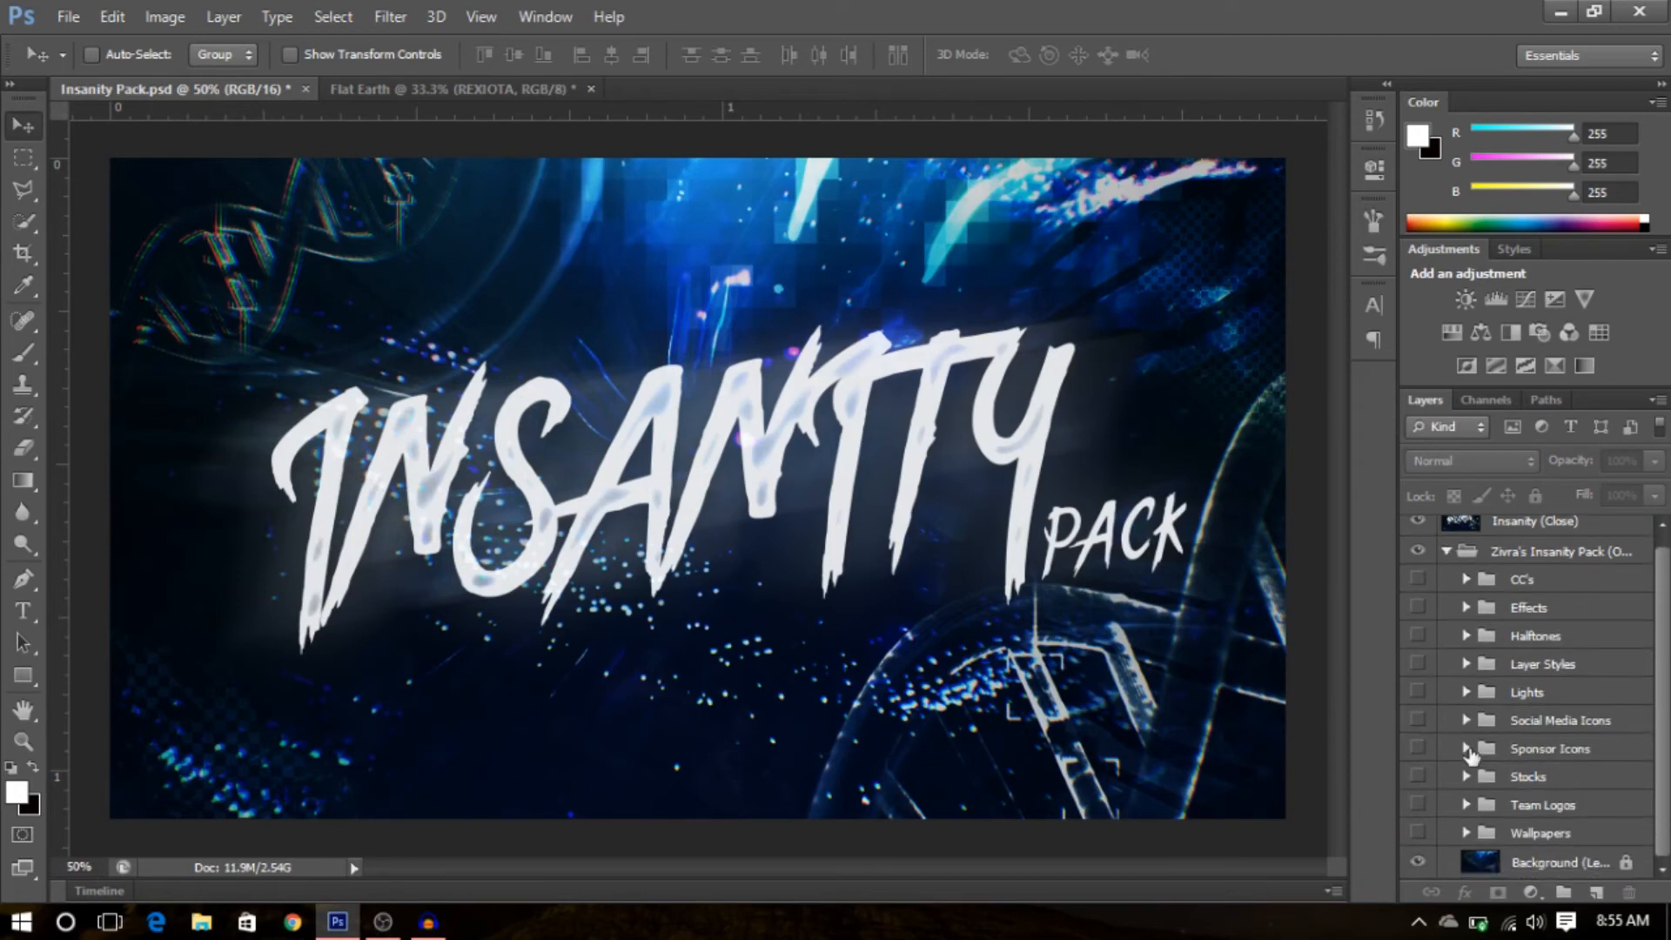
pyautogui.click(1468, 666)
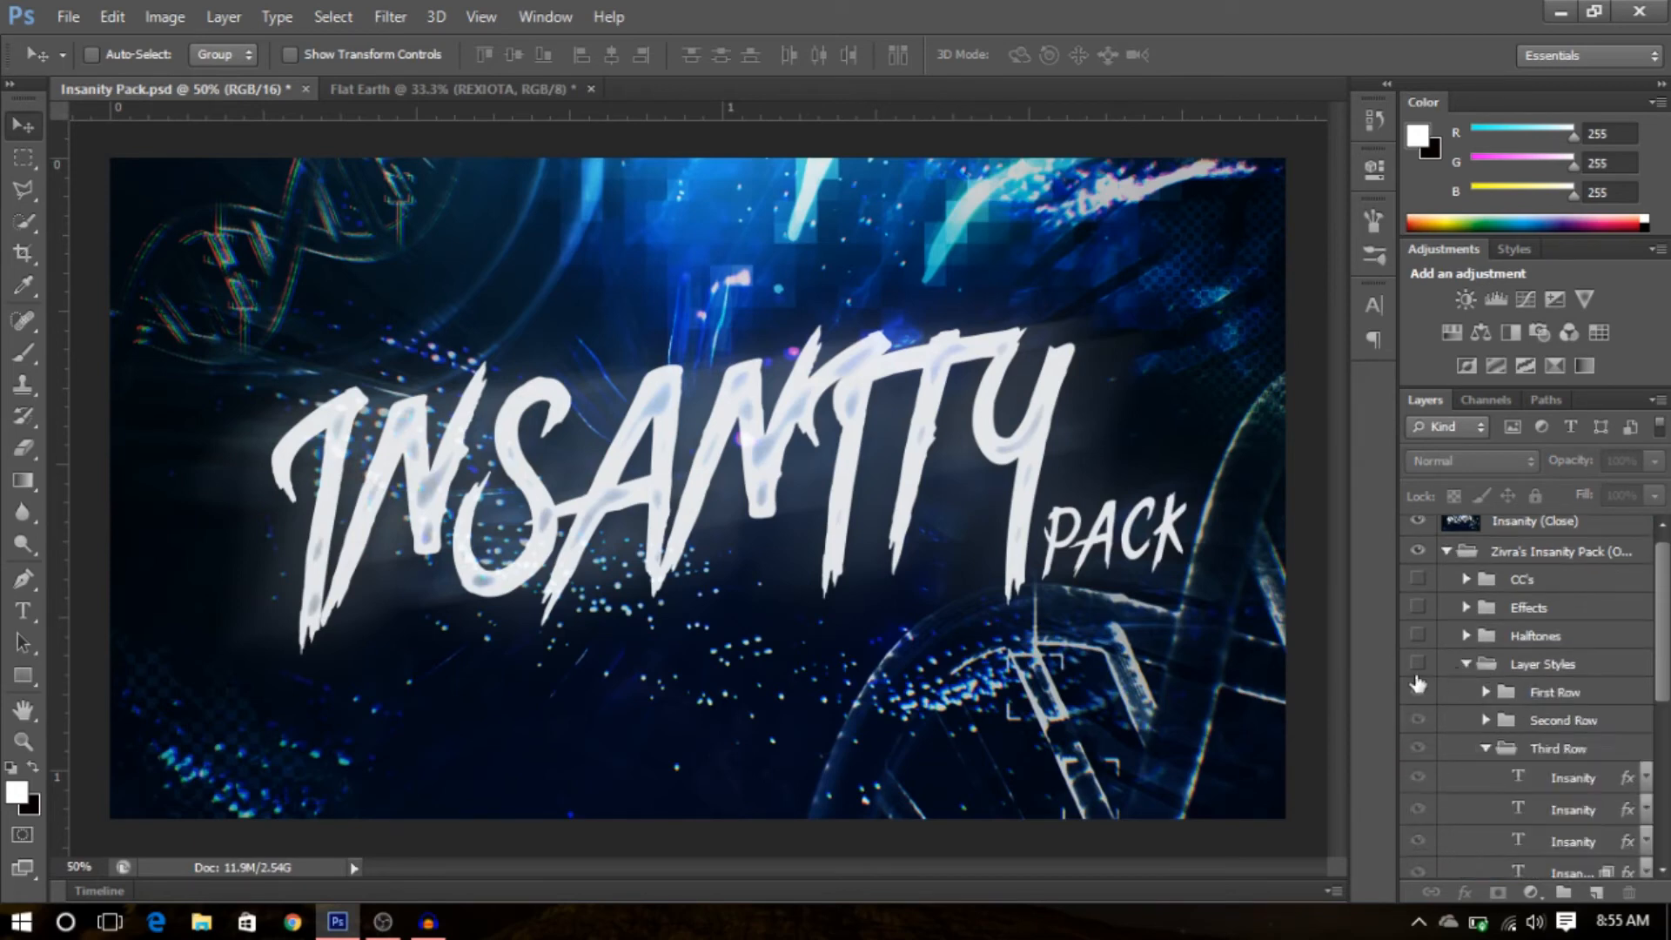
pyautogui.moveTo(1666, 659); pyautogui.dragTo(1662, 623)
pyautogui.click(1418, 530)
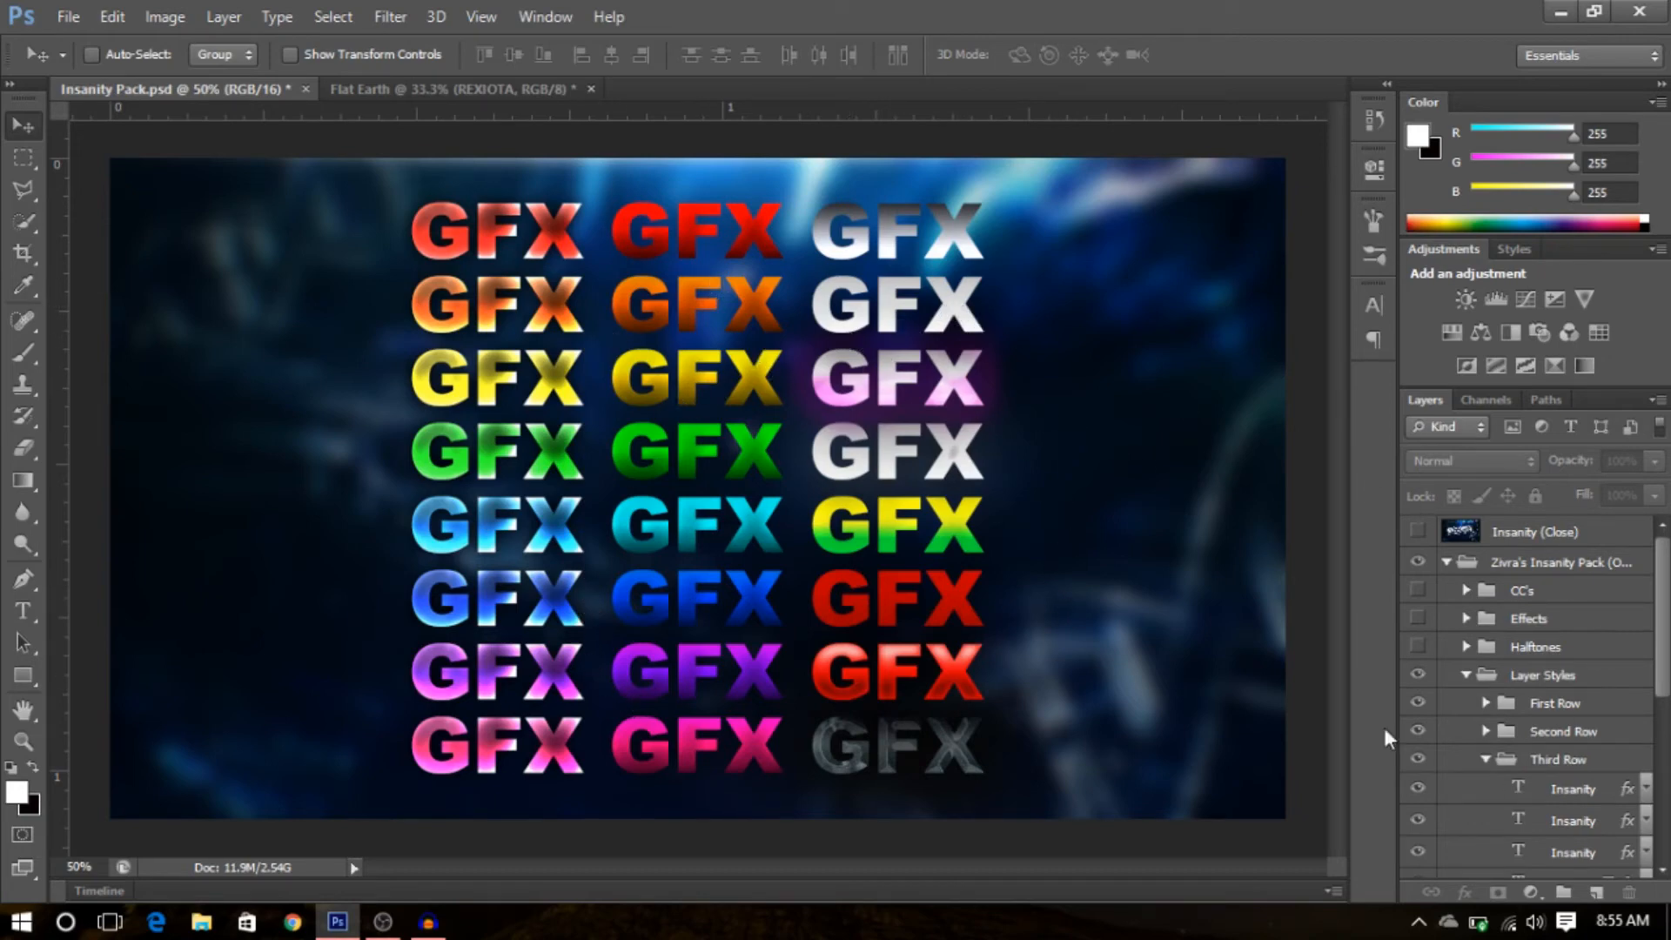
# - Copy the layer style of the second Insanity layer in the Third Row group
pyautogui.scroll(-3, 1538, 657)
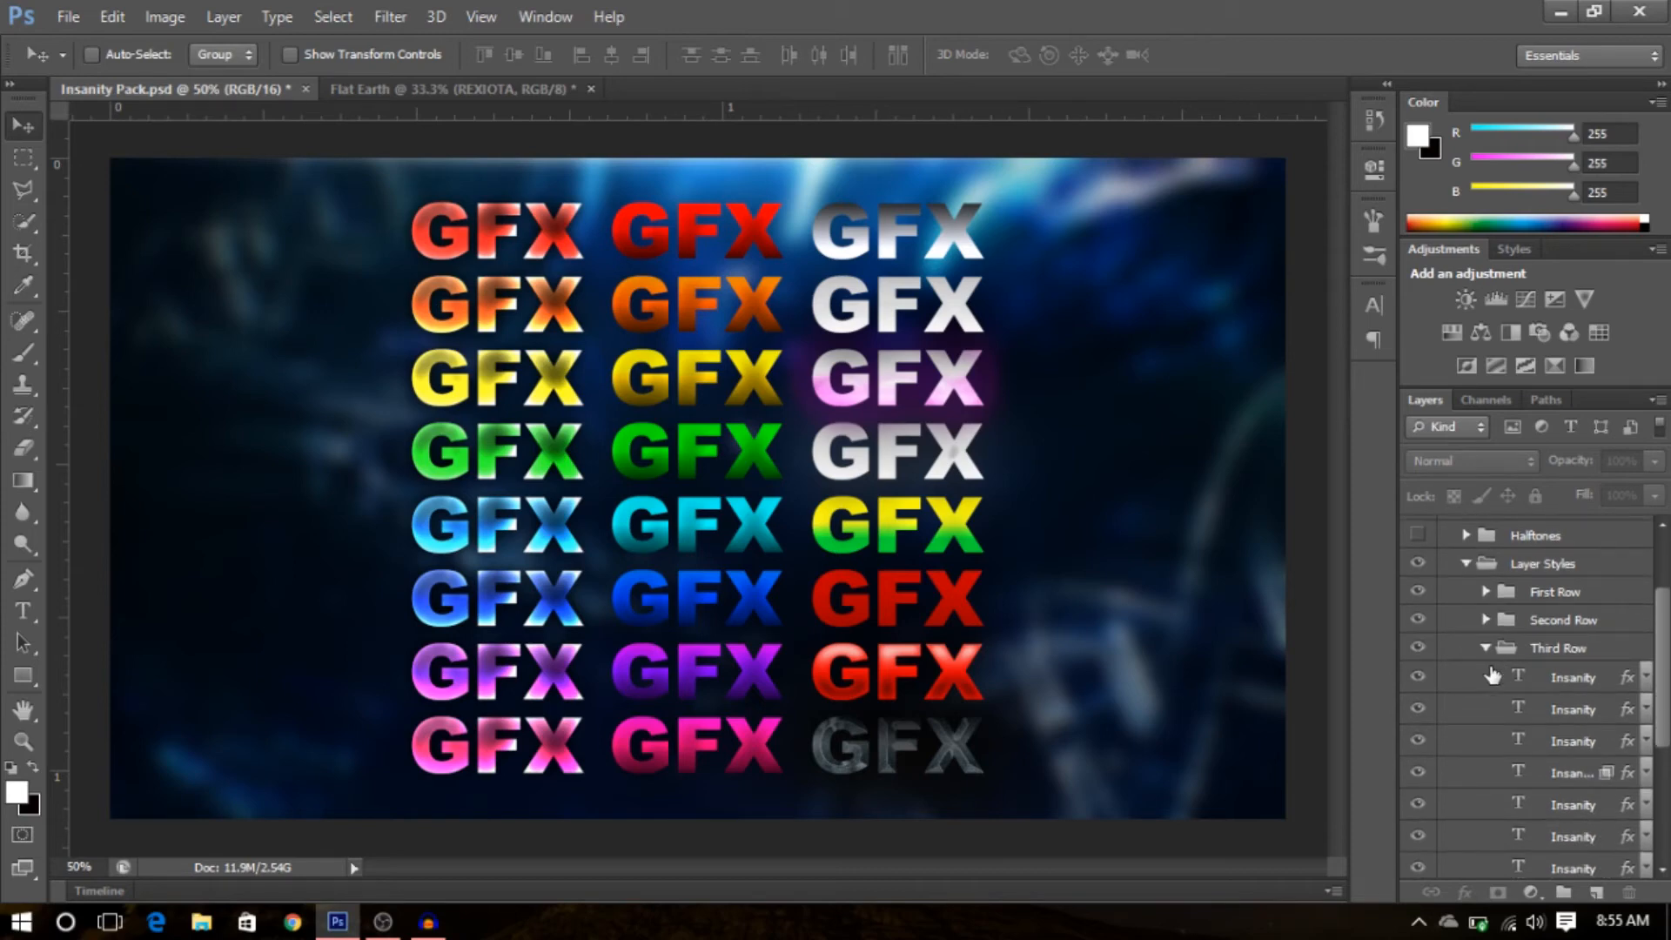
pyautogui.click(1412, 710)
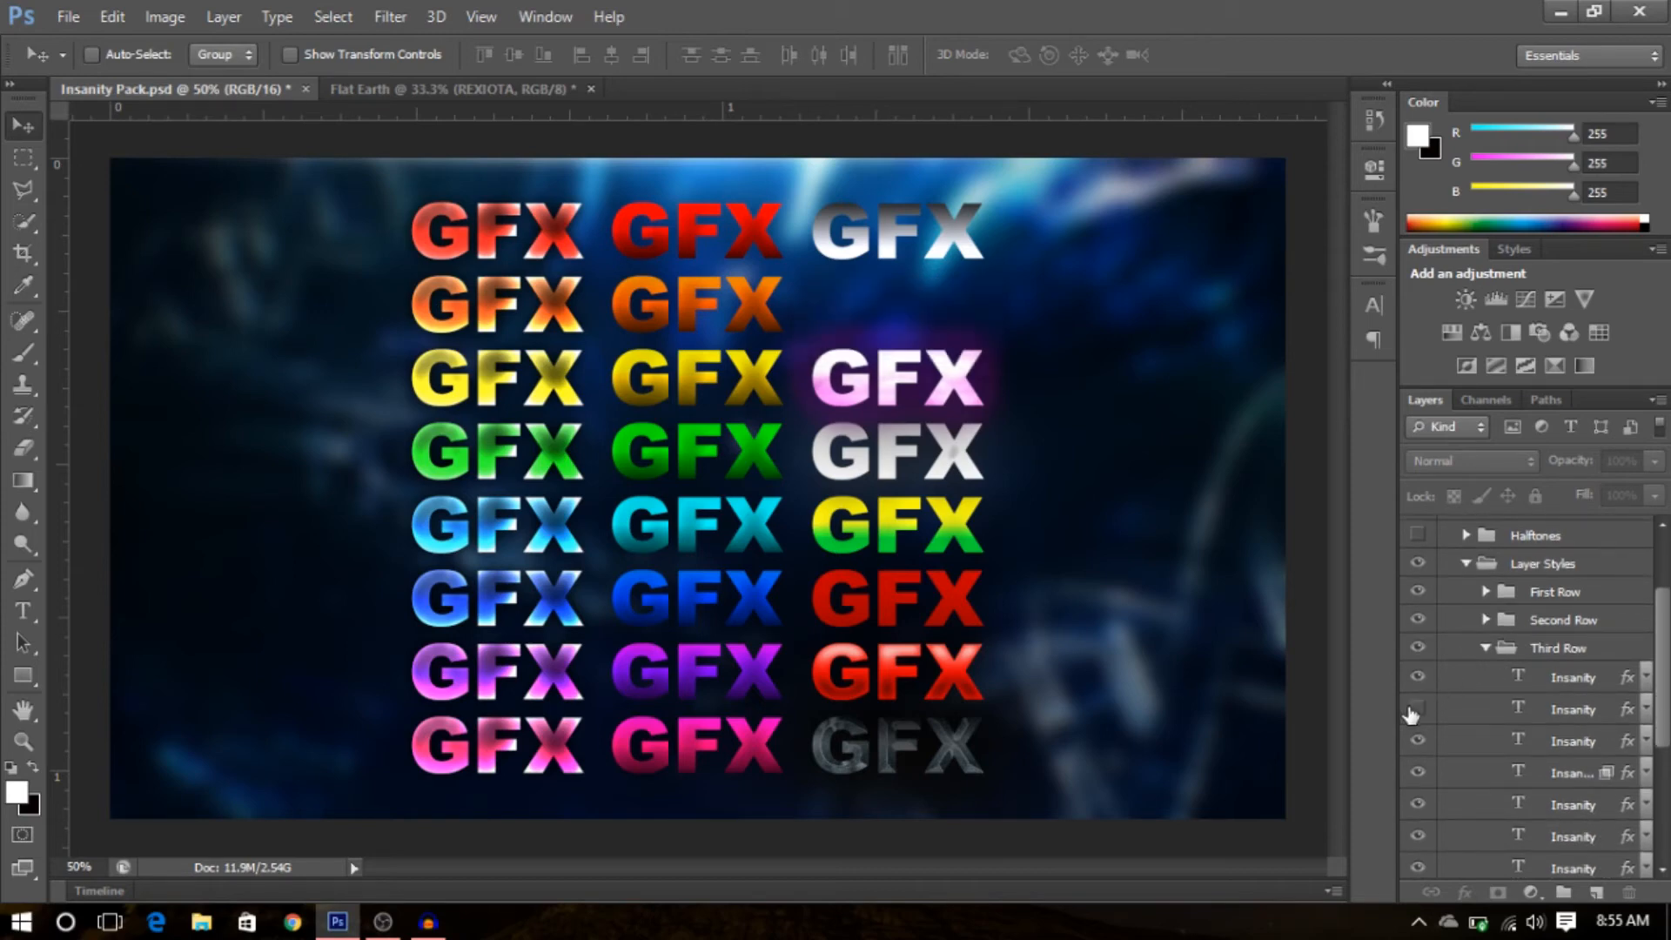
pyautogui.click(1416, 709)
pyautogui.rightClick(1455, 709)
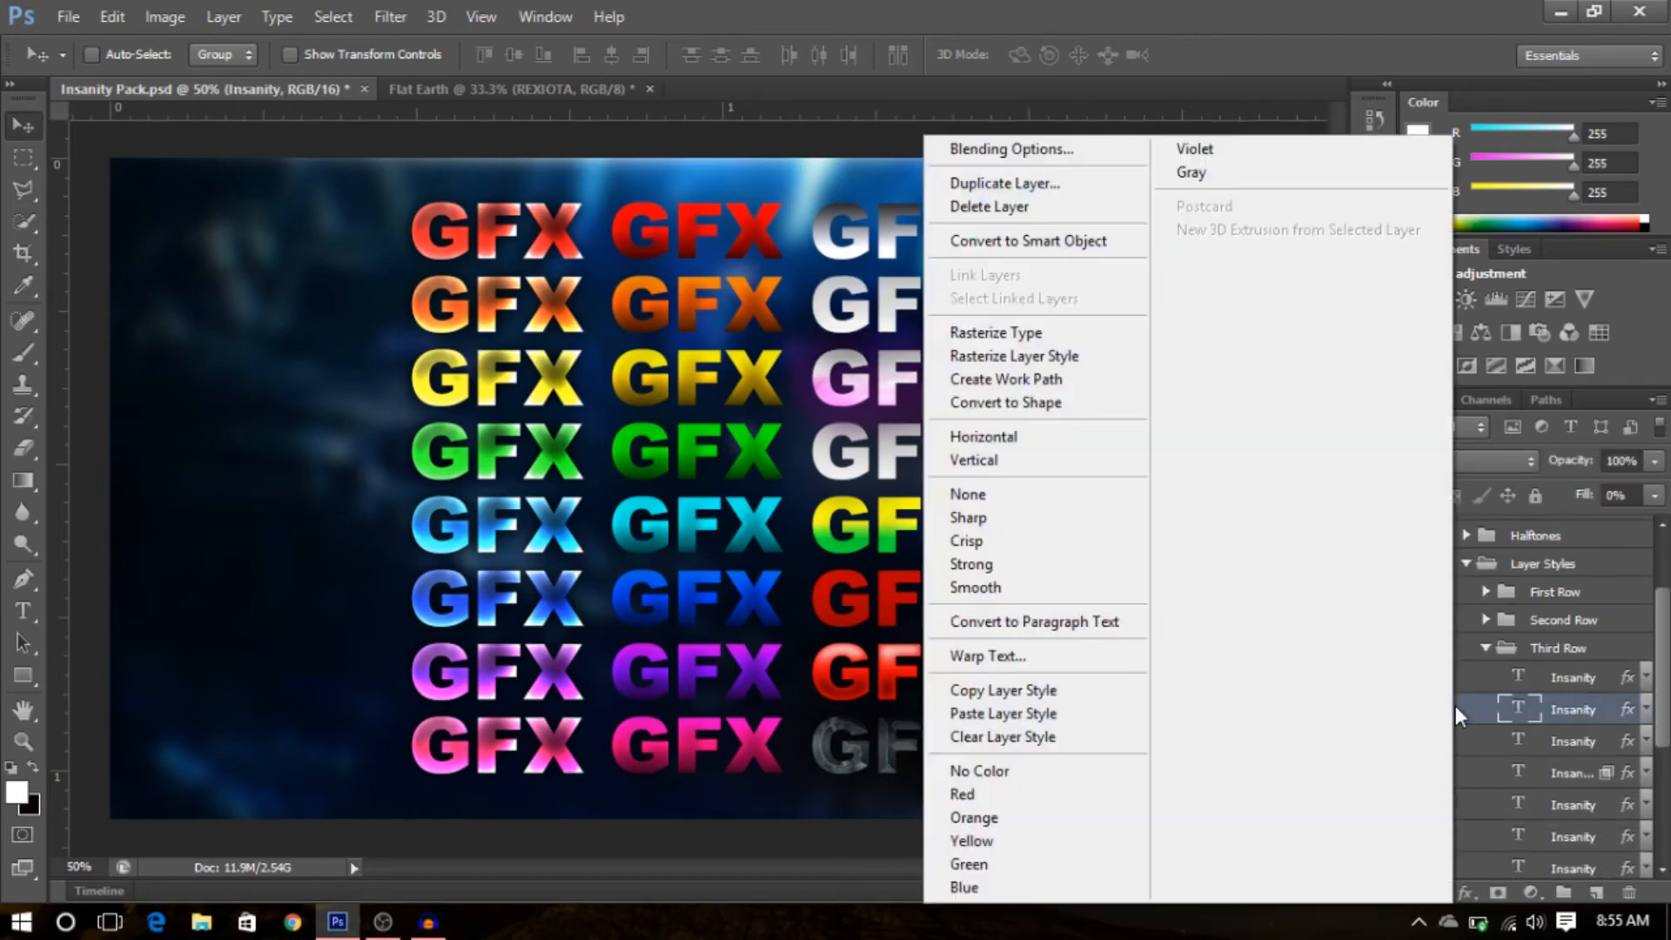
pyautogui.click(1036, 689)
# - Return to the Flat Earth banner and paste the copied layer style onto the REXIOTA layer
pyautogui.click(447, 80)
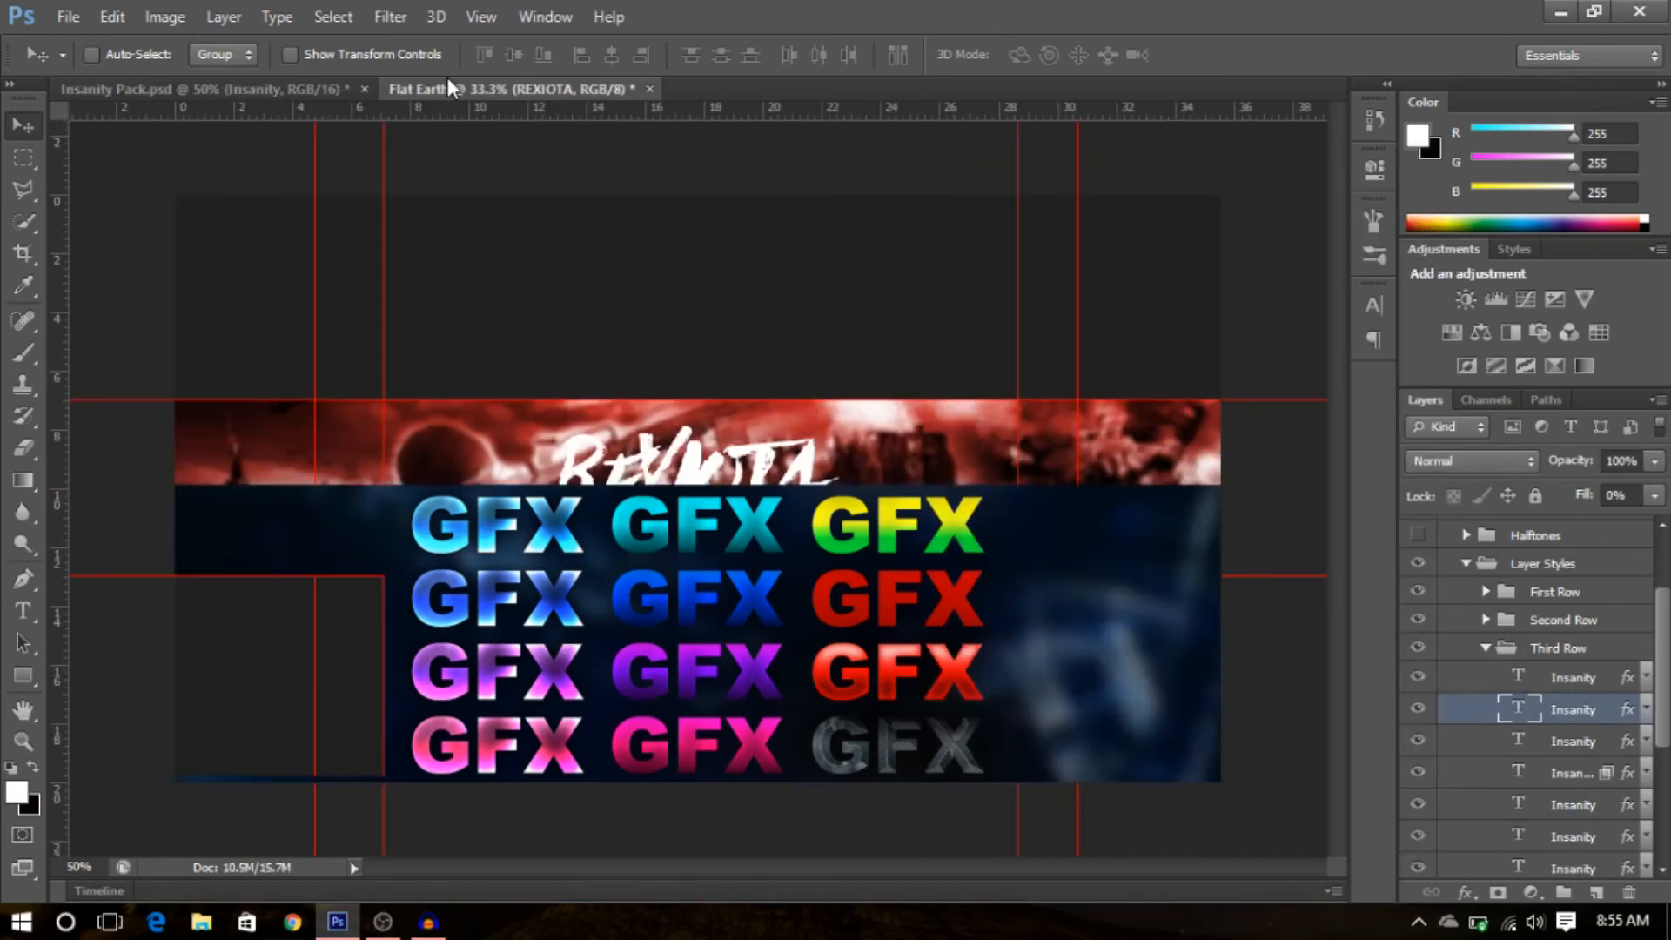
pyautogui.rightClick(1499, 537)
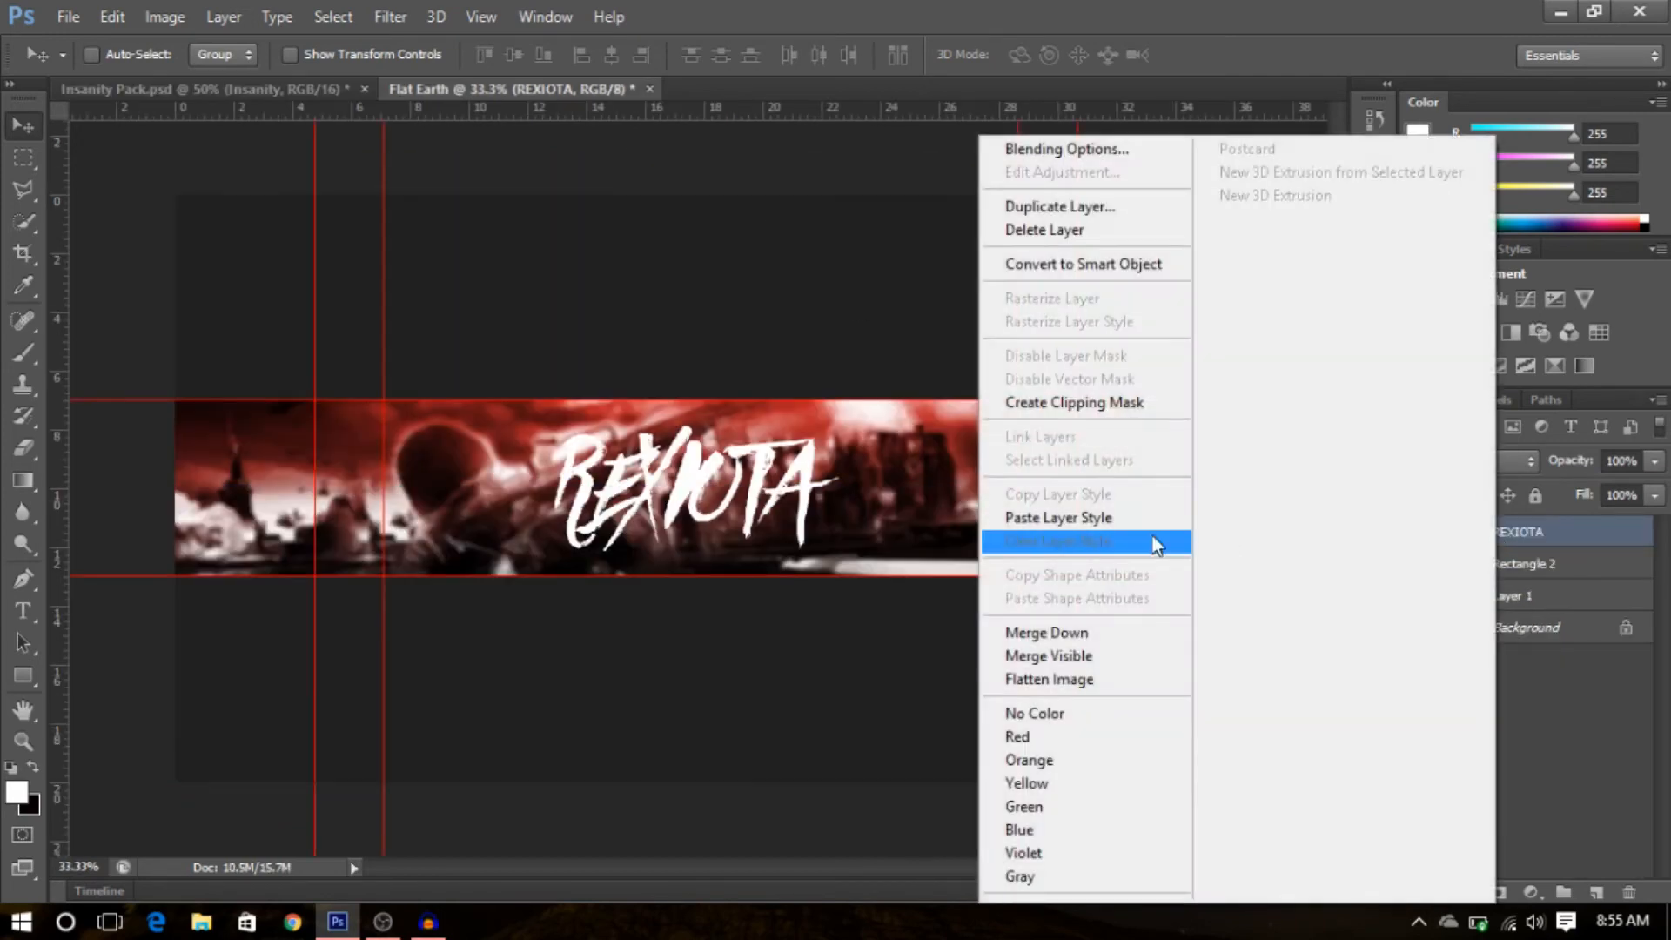
pyautogui.click(1071, 520)
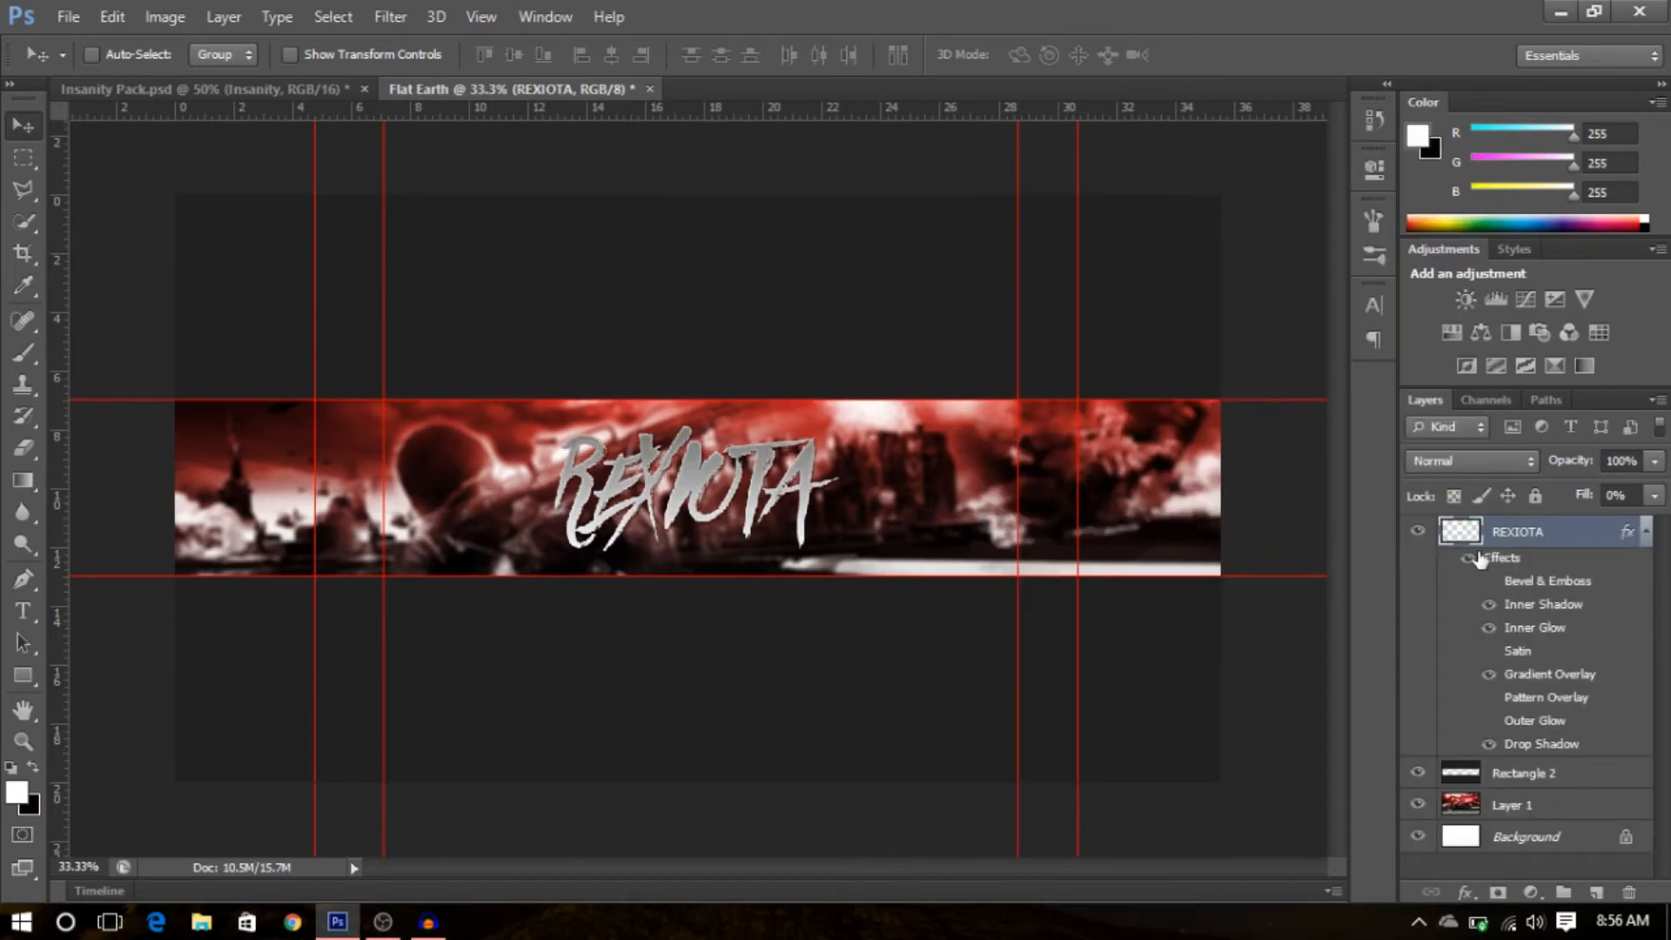
# - Edit the REXIOTA gradient overlay, moving the white colour stop to about 38% and the end stop to 100%
pyautogui.click(1645, 533)
pyautogui.click(1646, 533)
pyautogui.doubleClick(1537, 676)
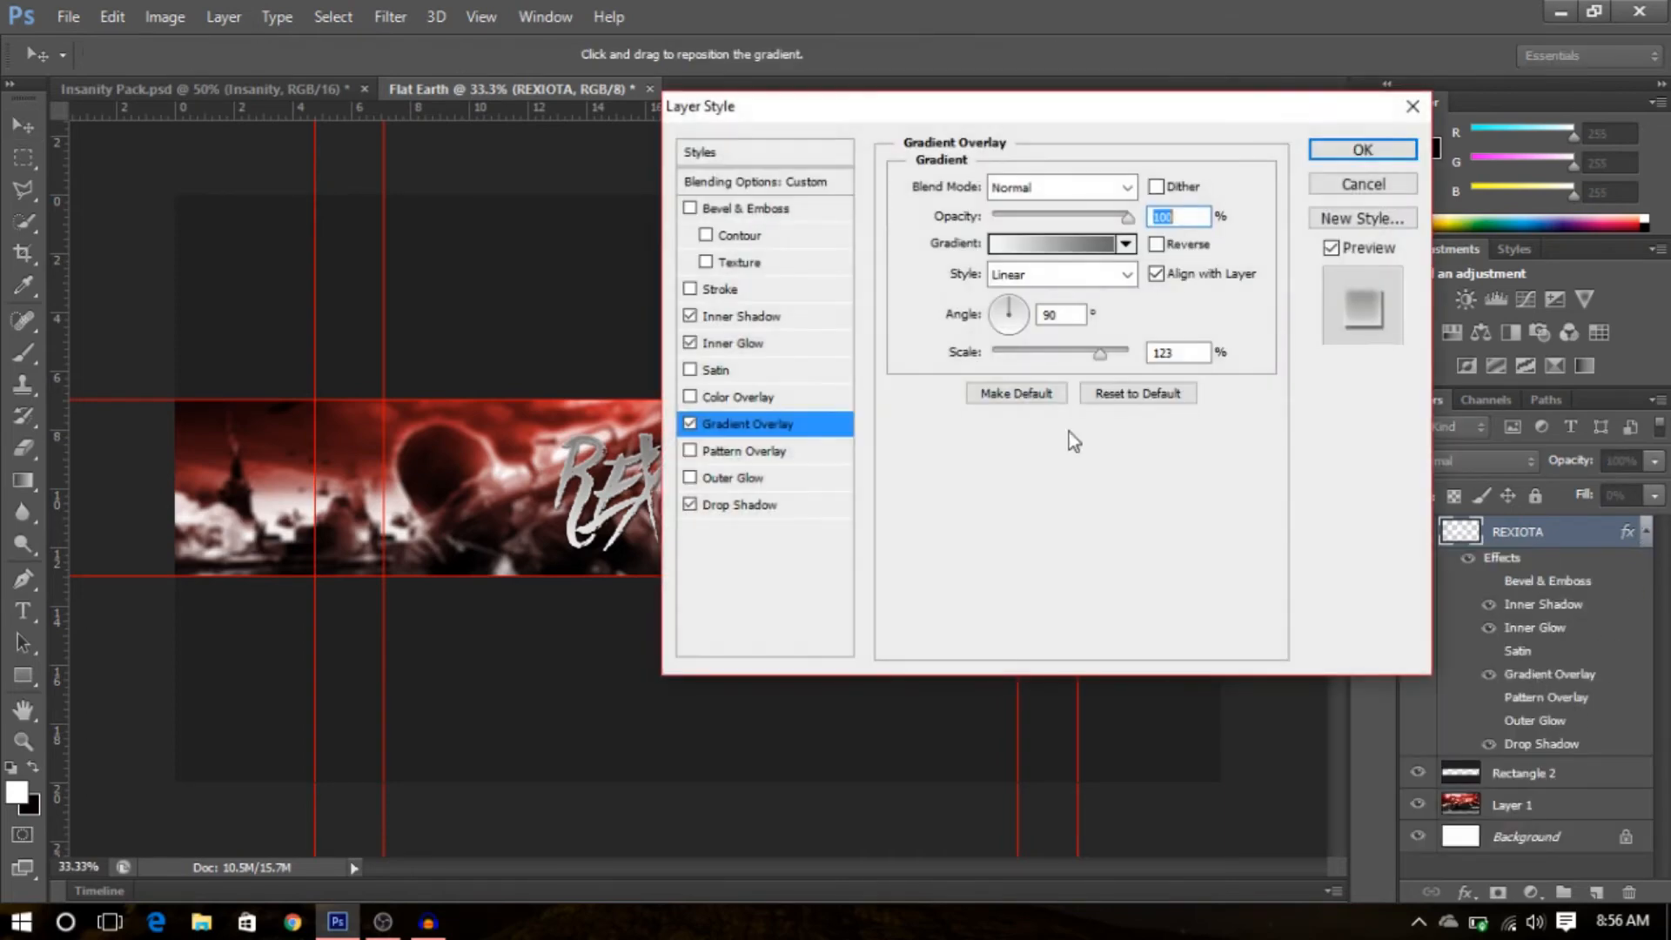
pyautogui.click(1093, 243)
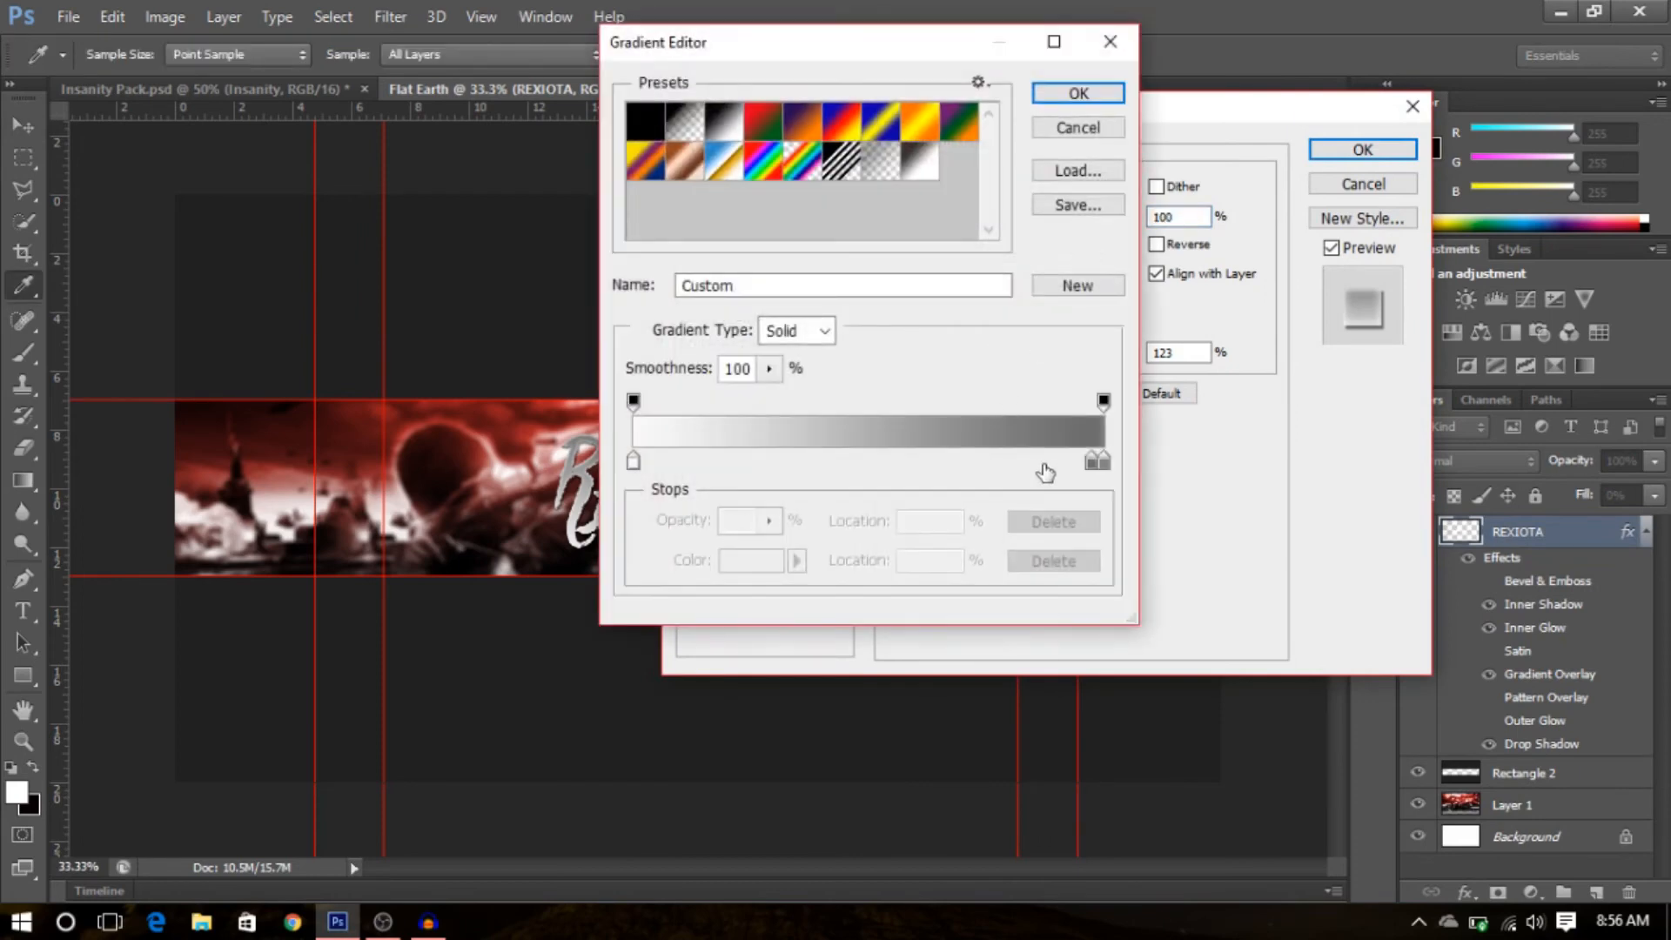
pyautogui.moveTo(874, 44); pyautogui.dragTo(1067, 66)
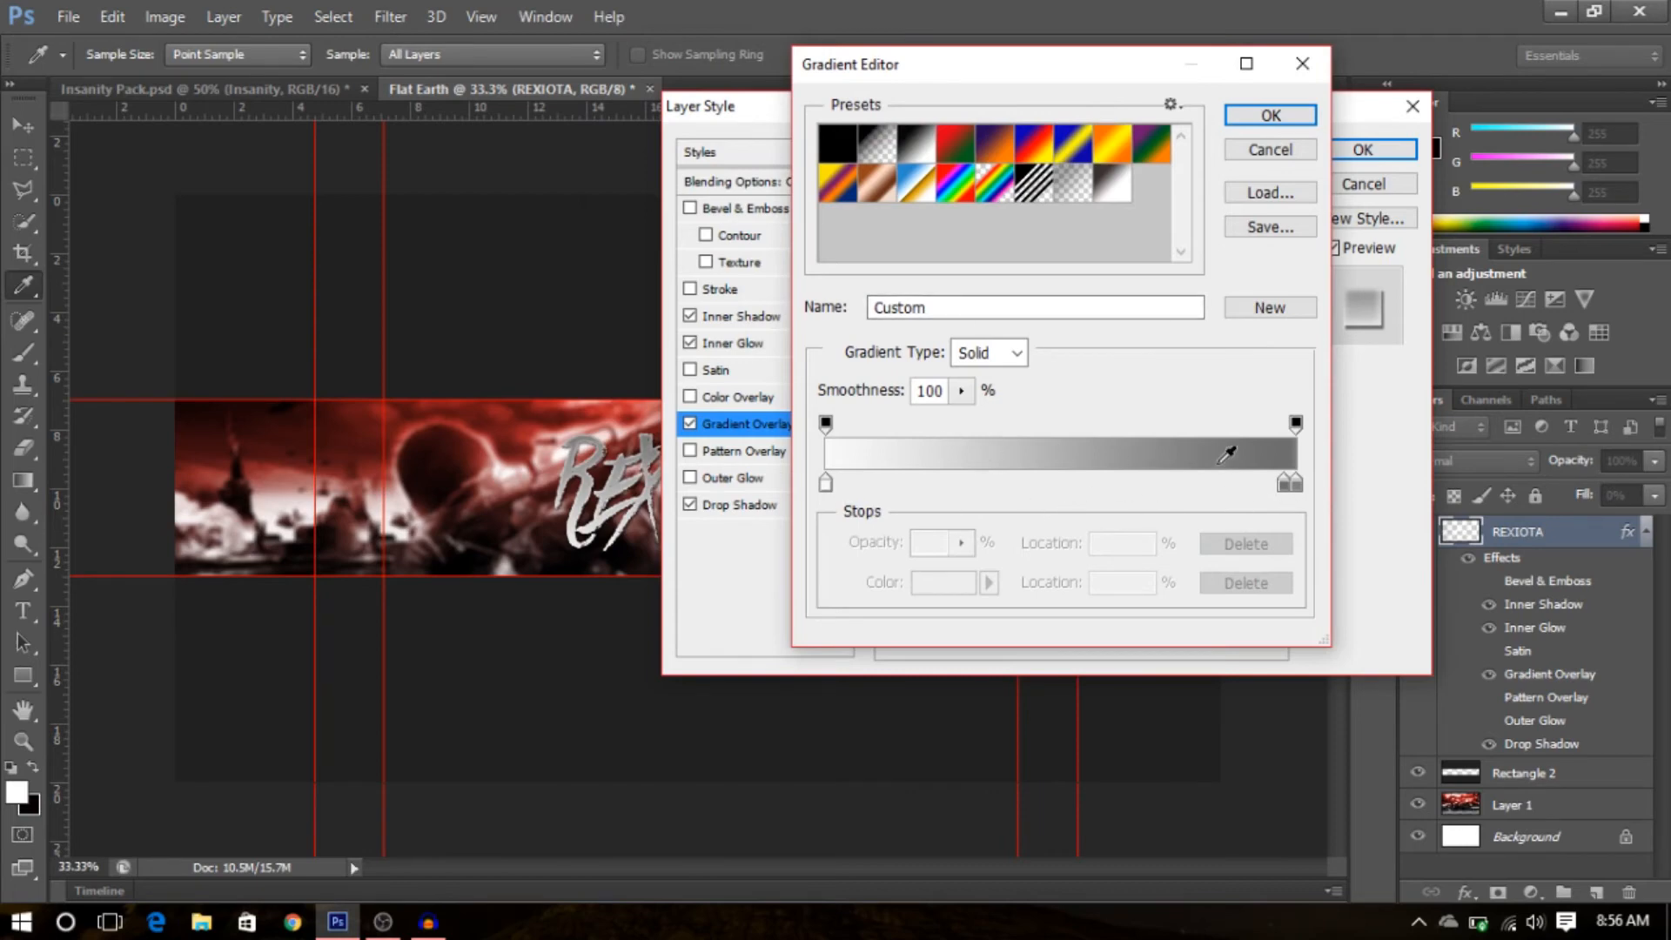
pyautogui.moveTo(1289, 485); pyautogui.dragTo(1063, 511)
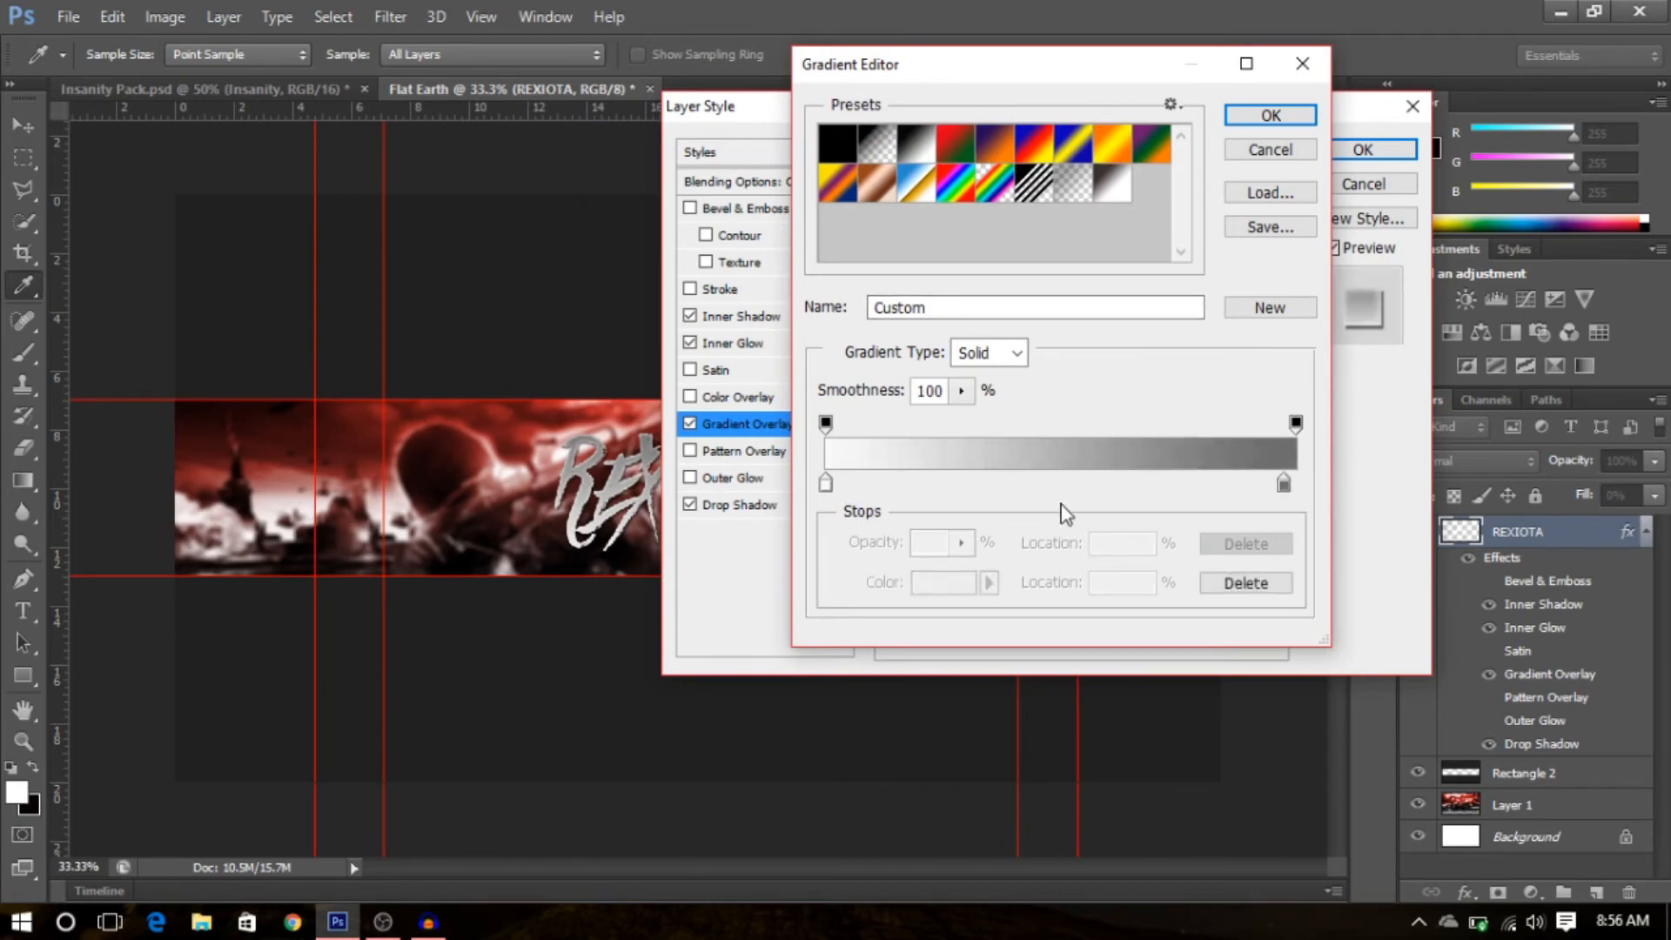
pyautogui.moveTo(1286, 485); pyautogui.dragTo(1311, 486)
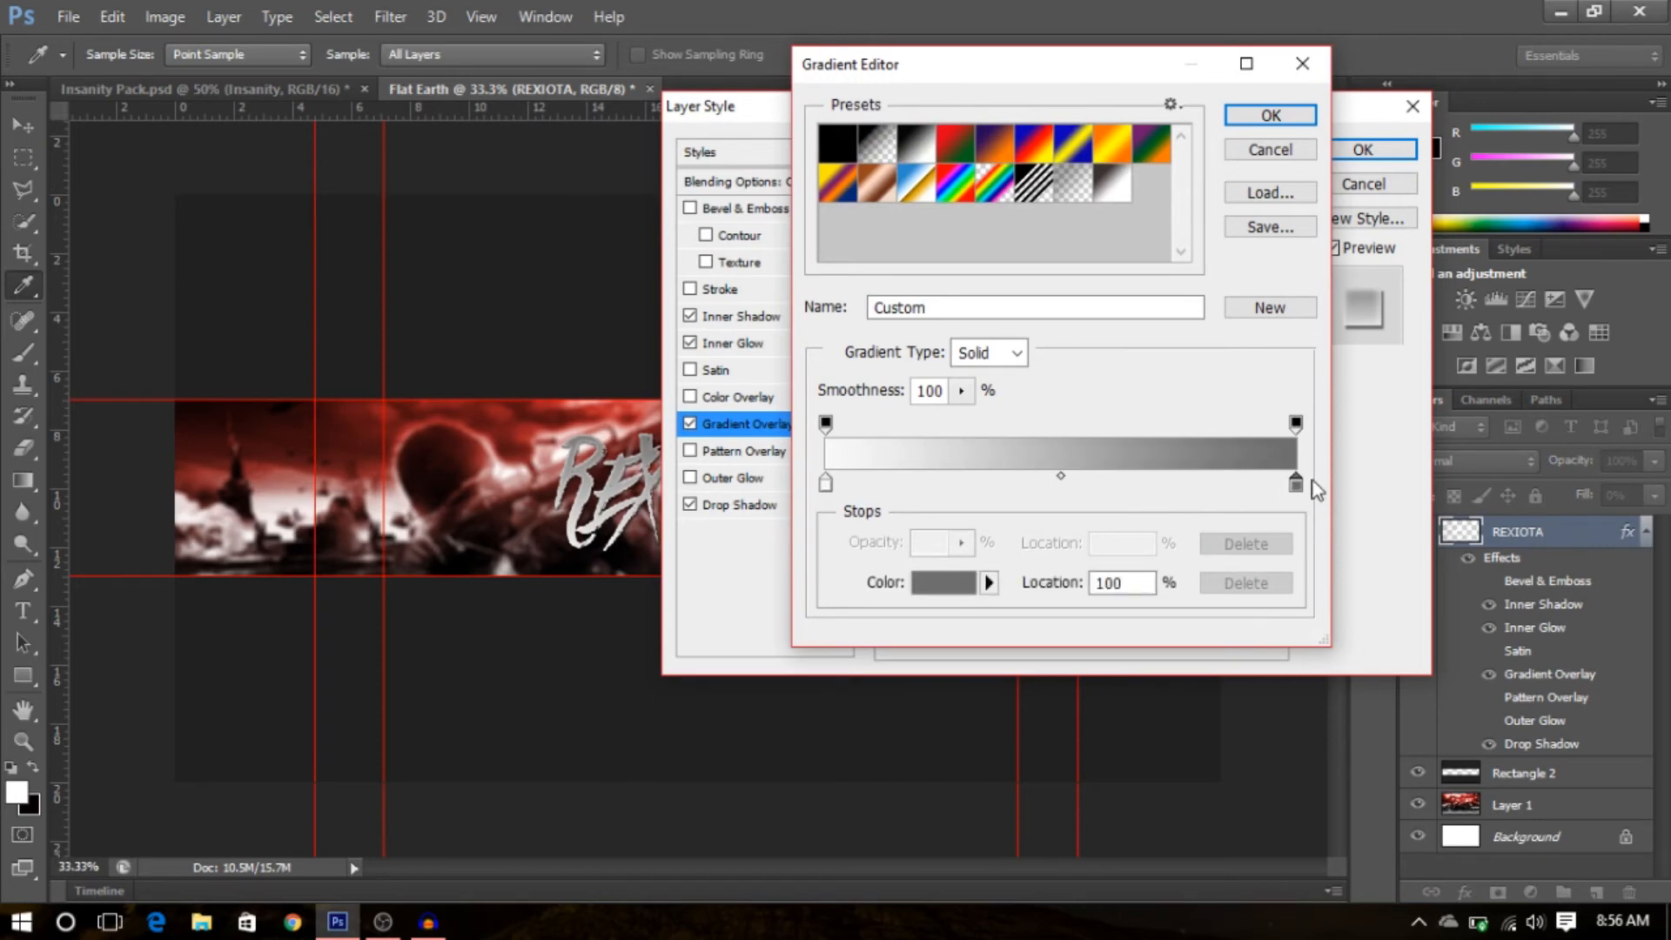
pyautogui.moveTo(827, 486); pyautogui.dragTo(1007, 498)
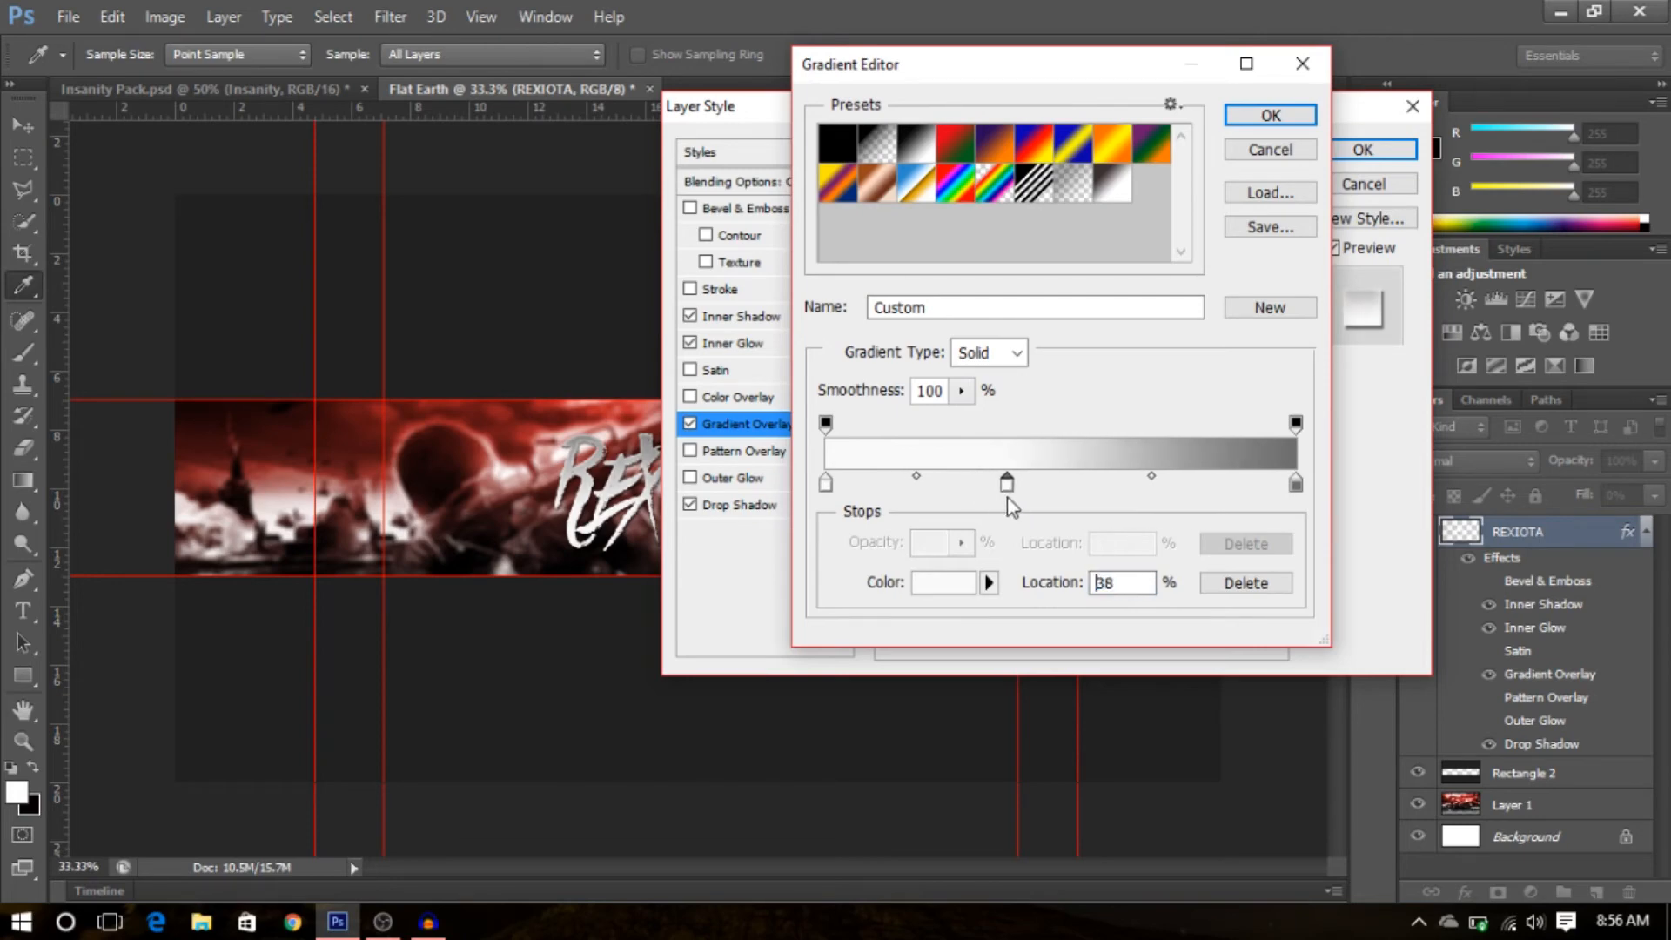
pyautogui.click(1271, 115)
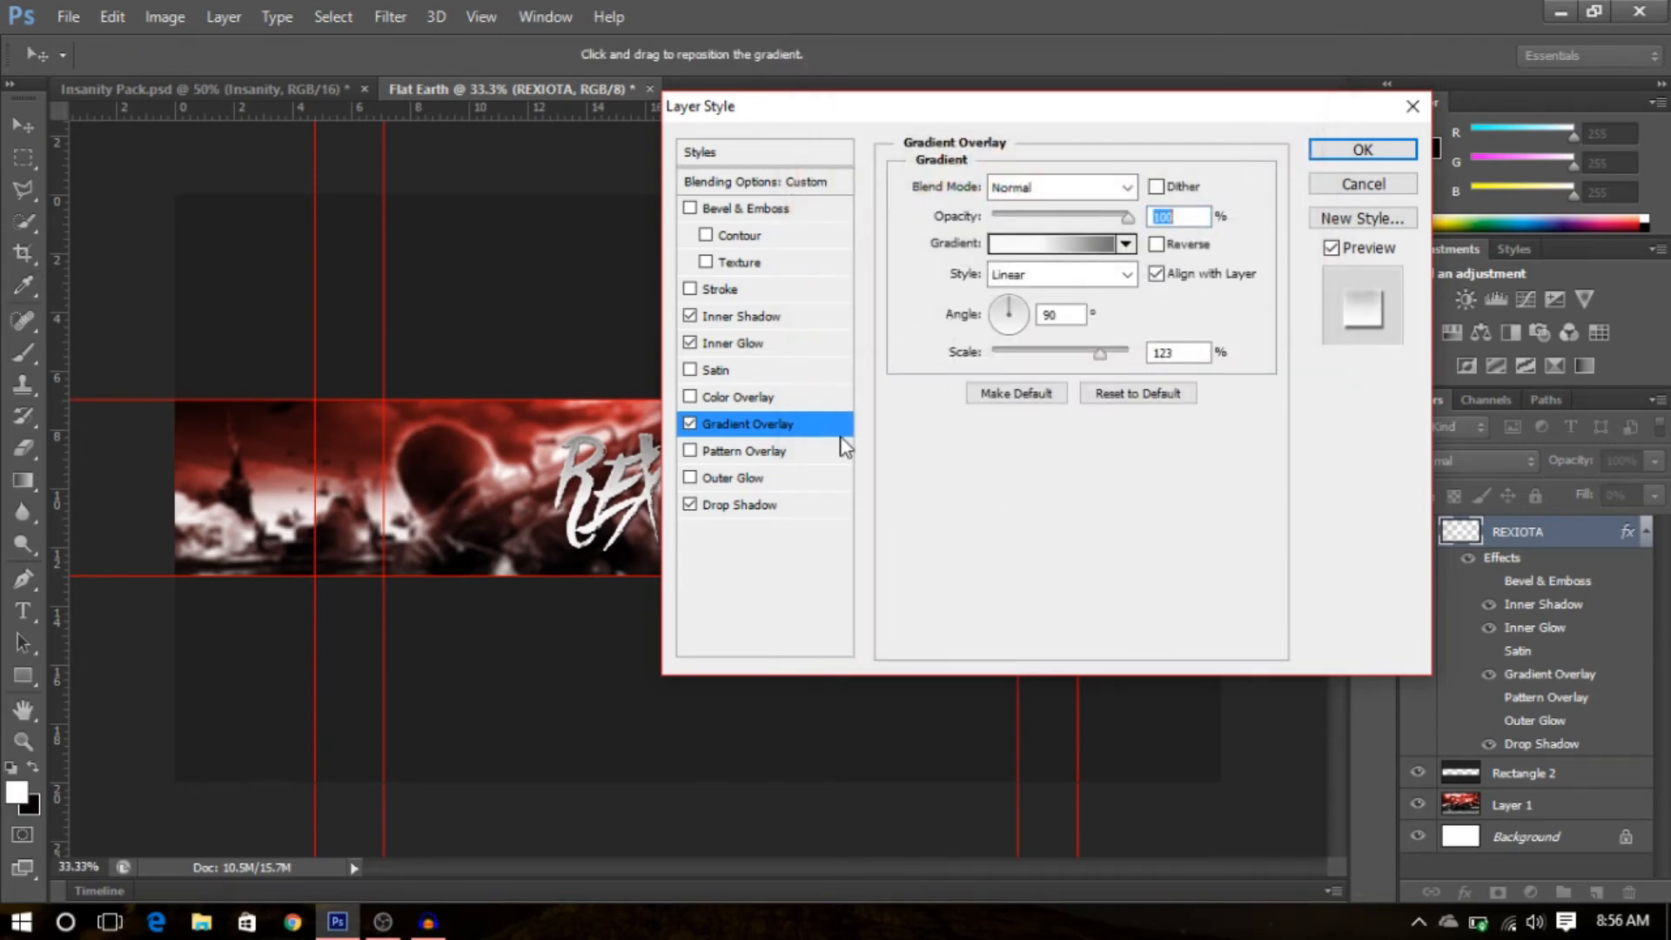
# - Adjust the drop shadow spread on the REXIOTA layer style
pyautogui.click(809, 507)
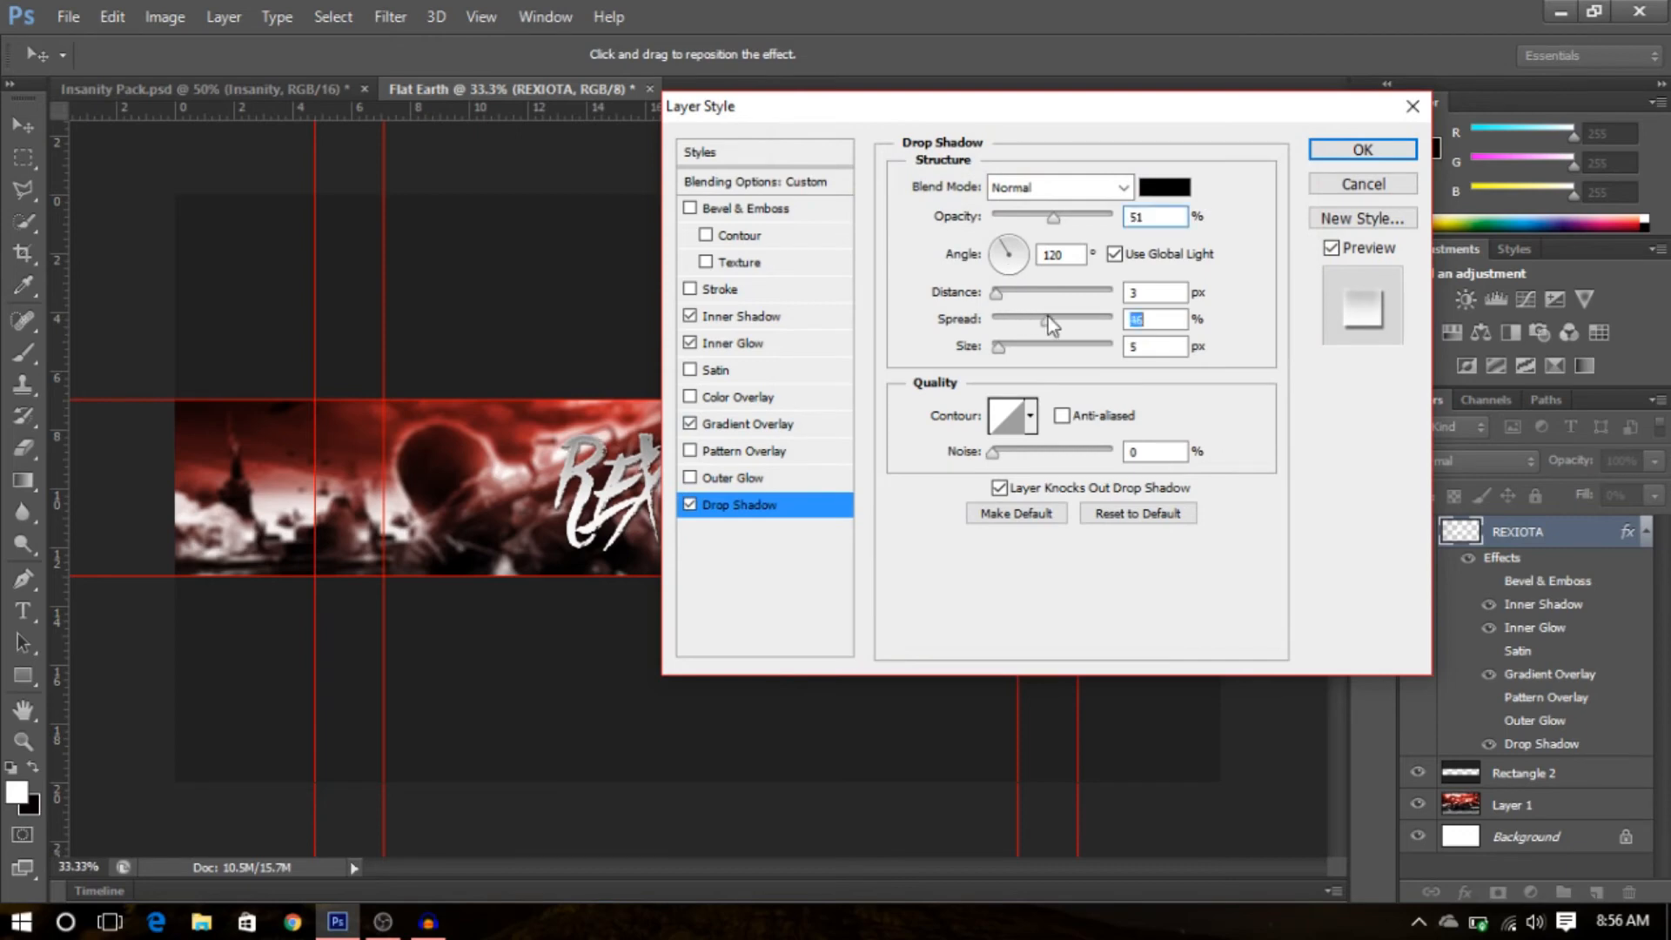
pyautogui.moveTo(1077, 322); pyautogui.dragTo(1036, 327)
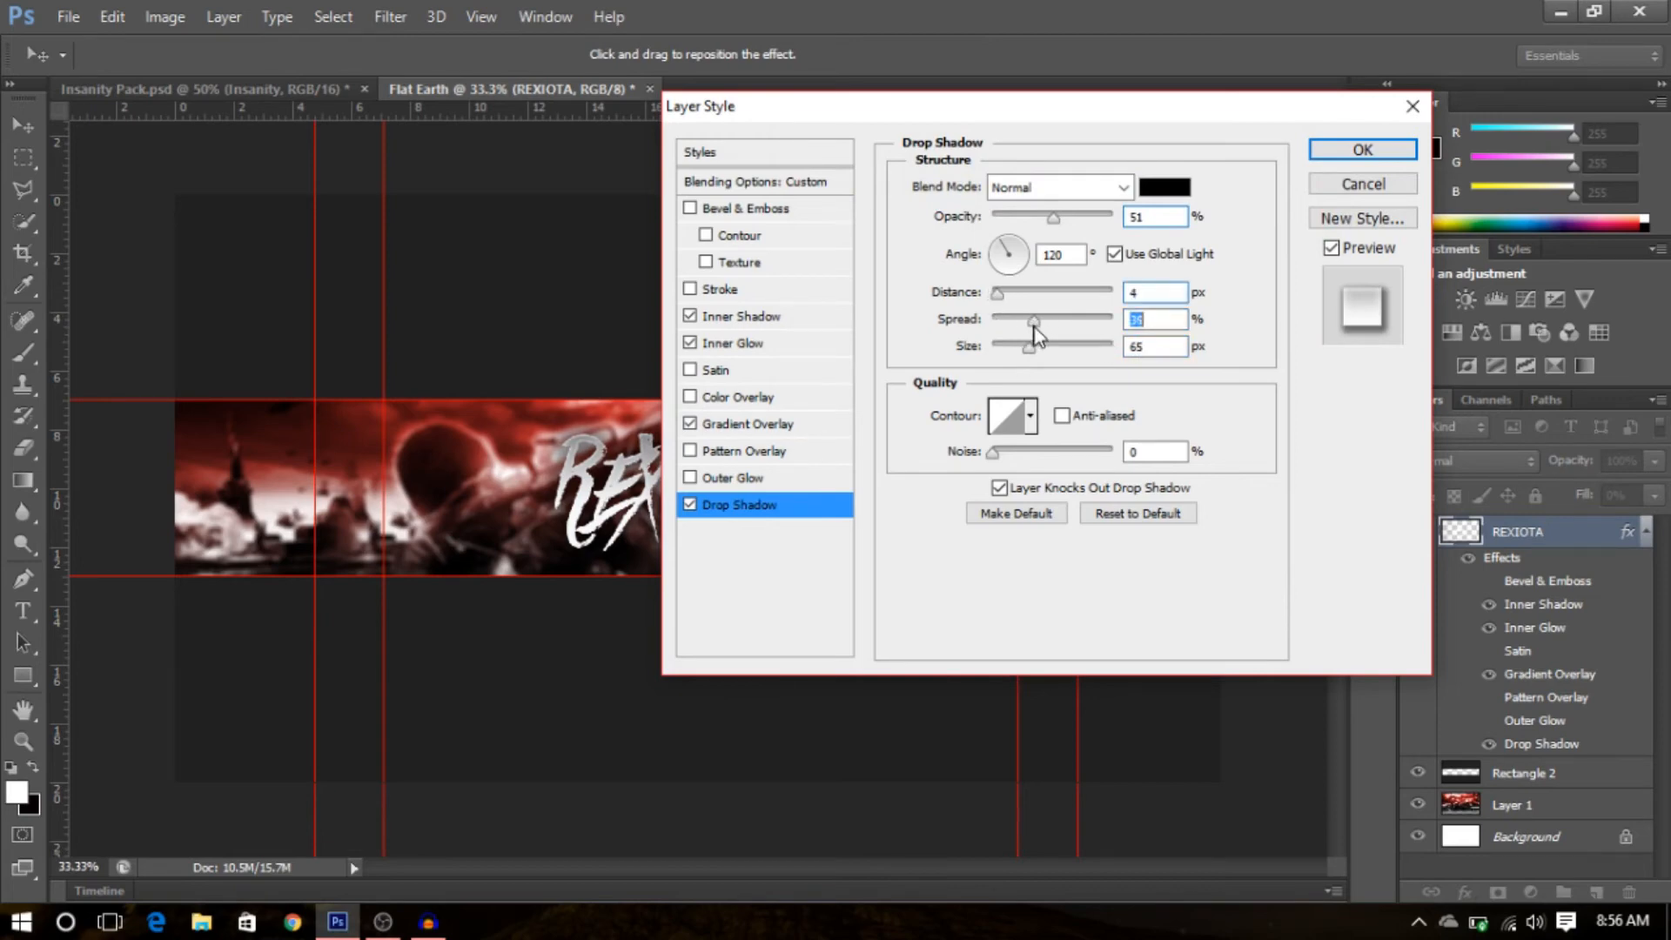
# - Move the gradient overlay's white stop to 48%, reverse the gradient and apply the layer style
pyautogui.click(818, 427)
pyautogui.click(1100, 253)
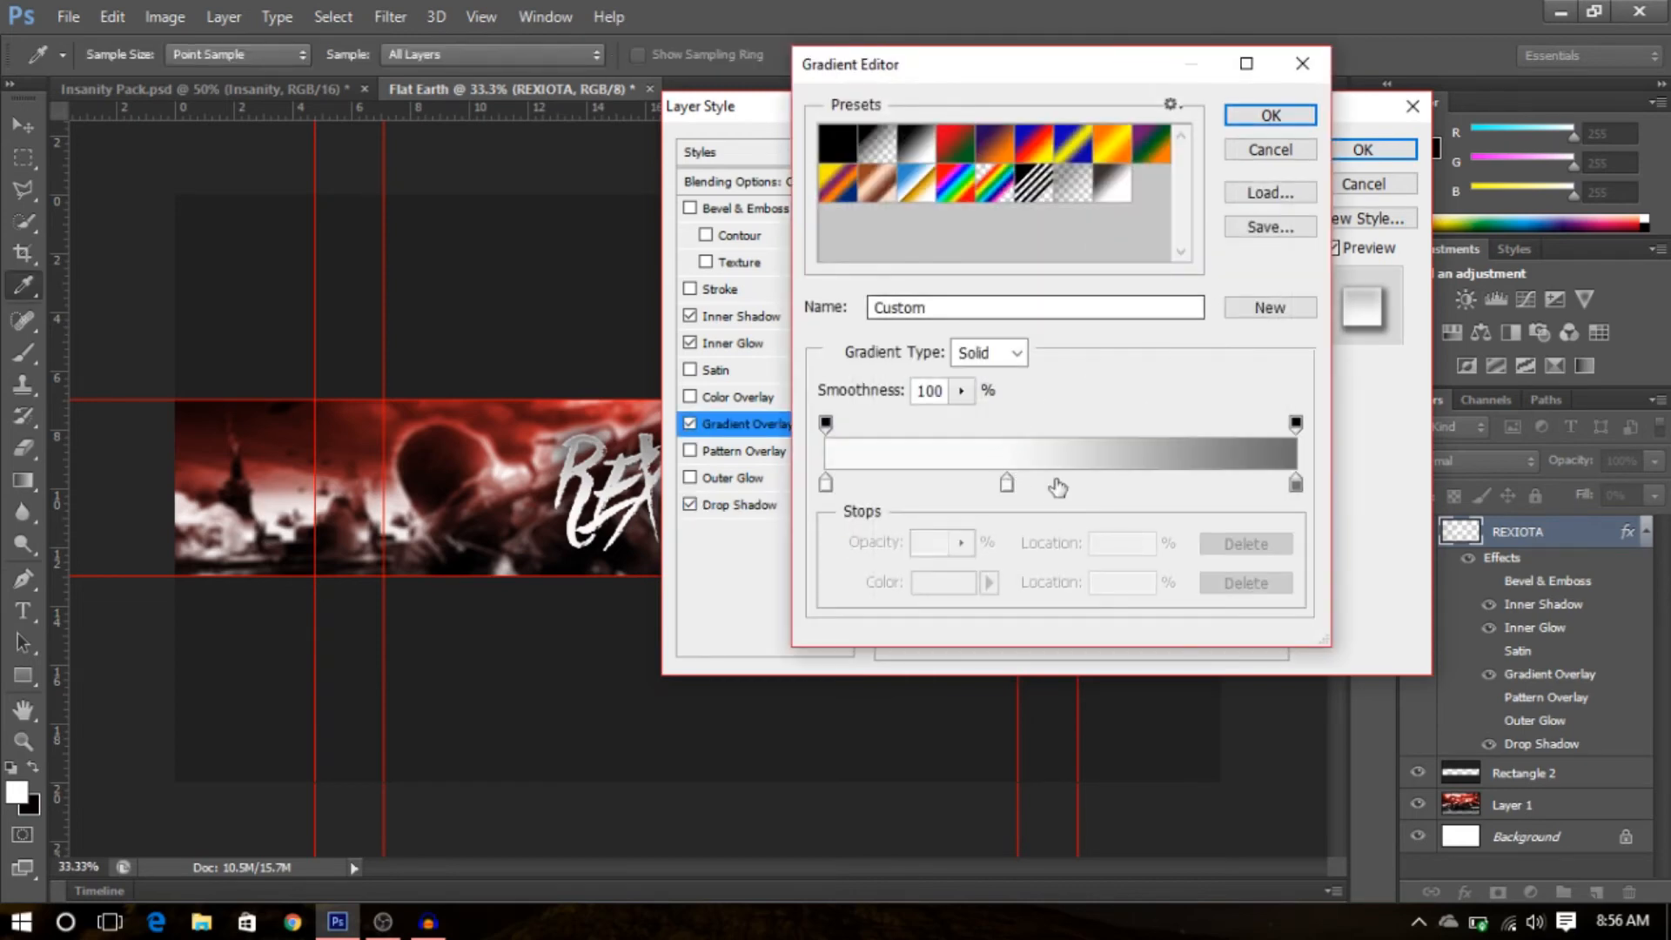
pyautogui.moveTo(1007, 484); pyautogui.dragTo(1055, 486)
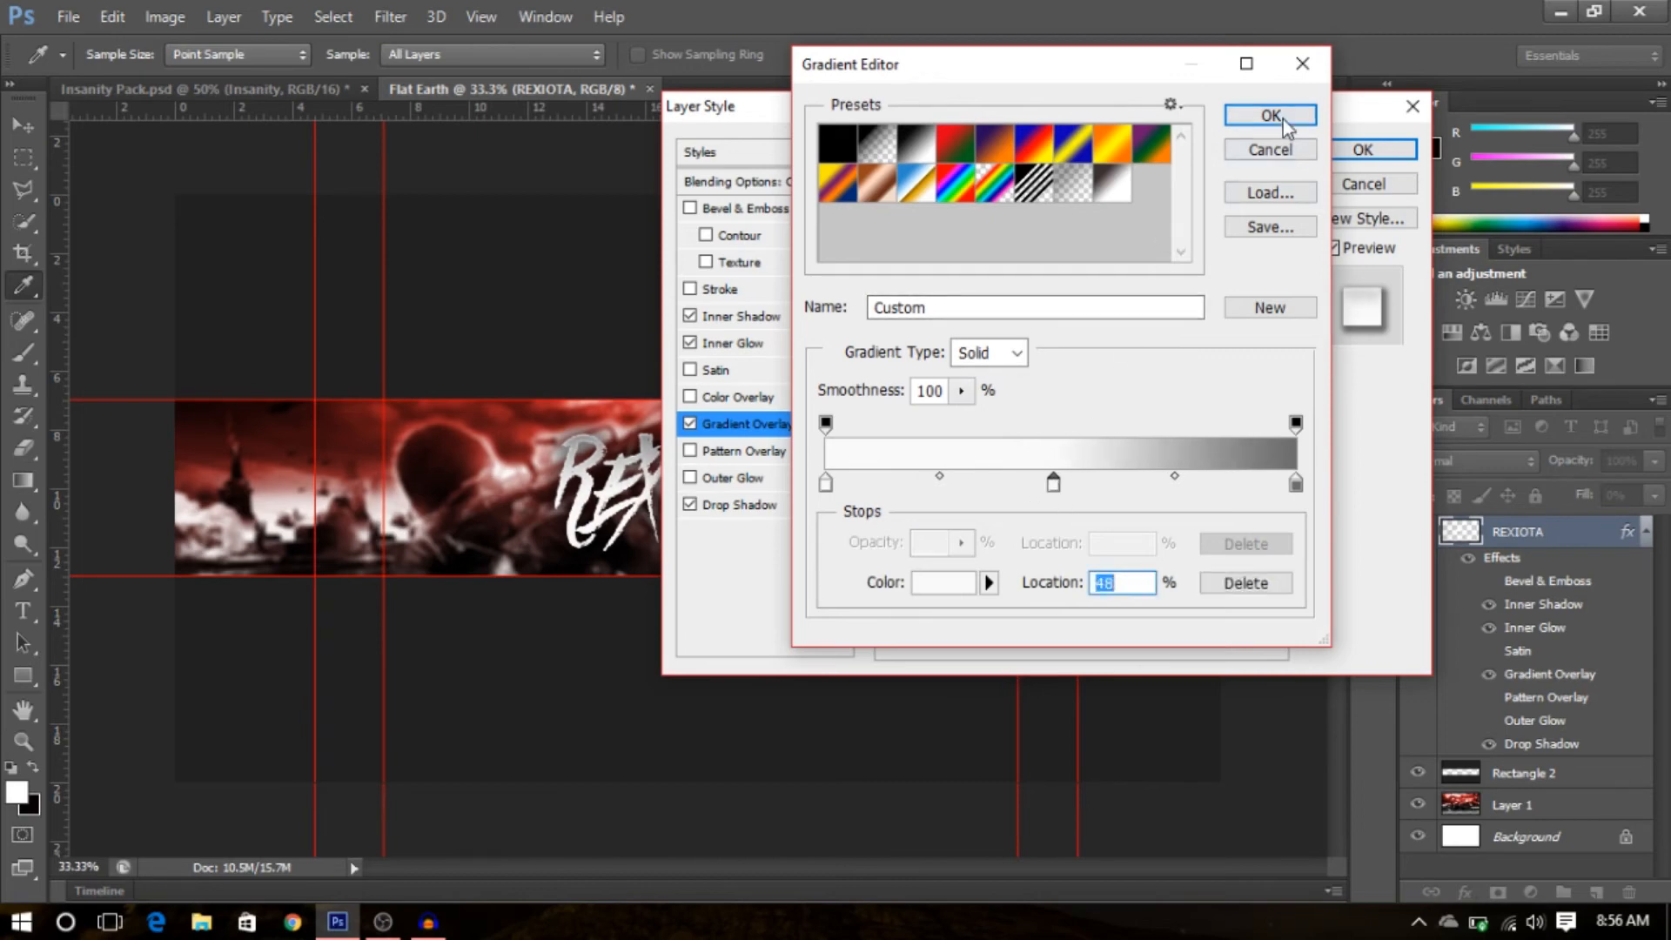
pyautogui.click(1271, 115)
pyautogui.click(1155, 245)
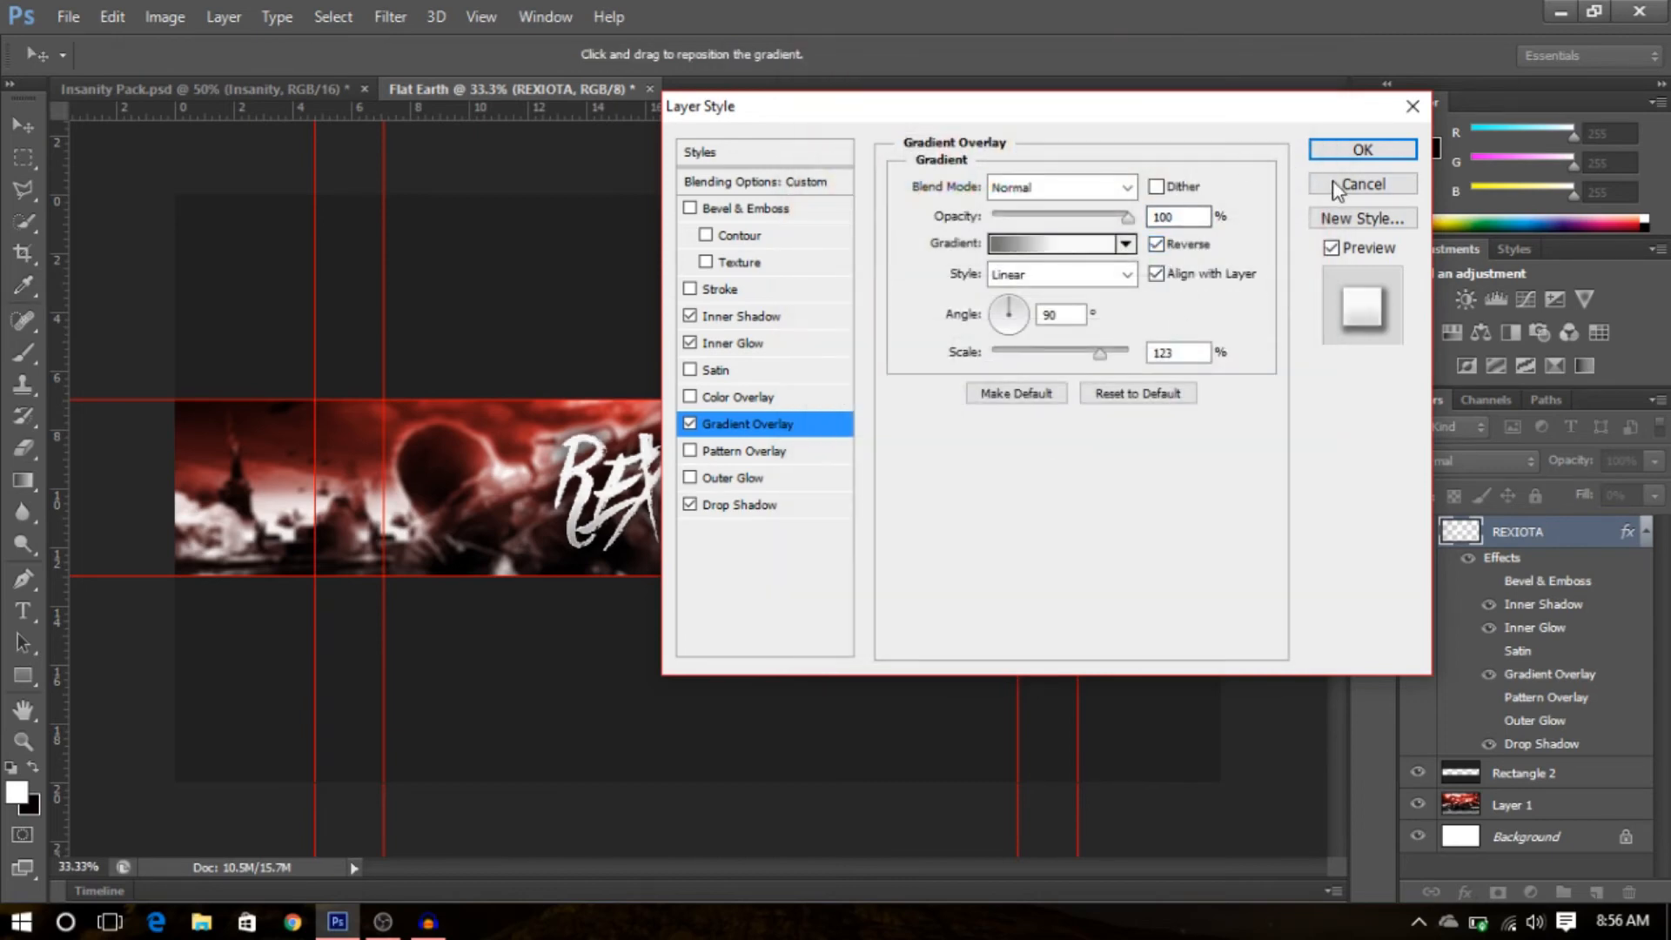
pyautogui.click(1362, 150)
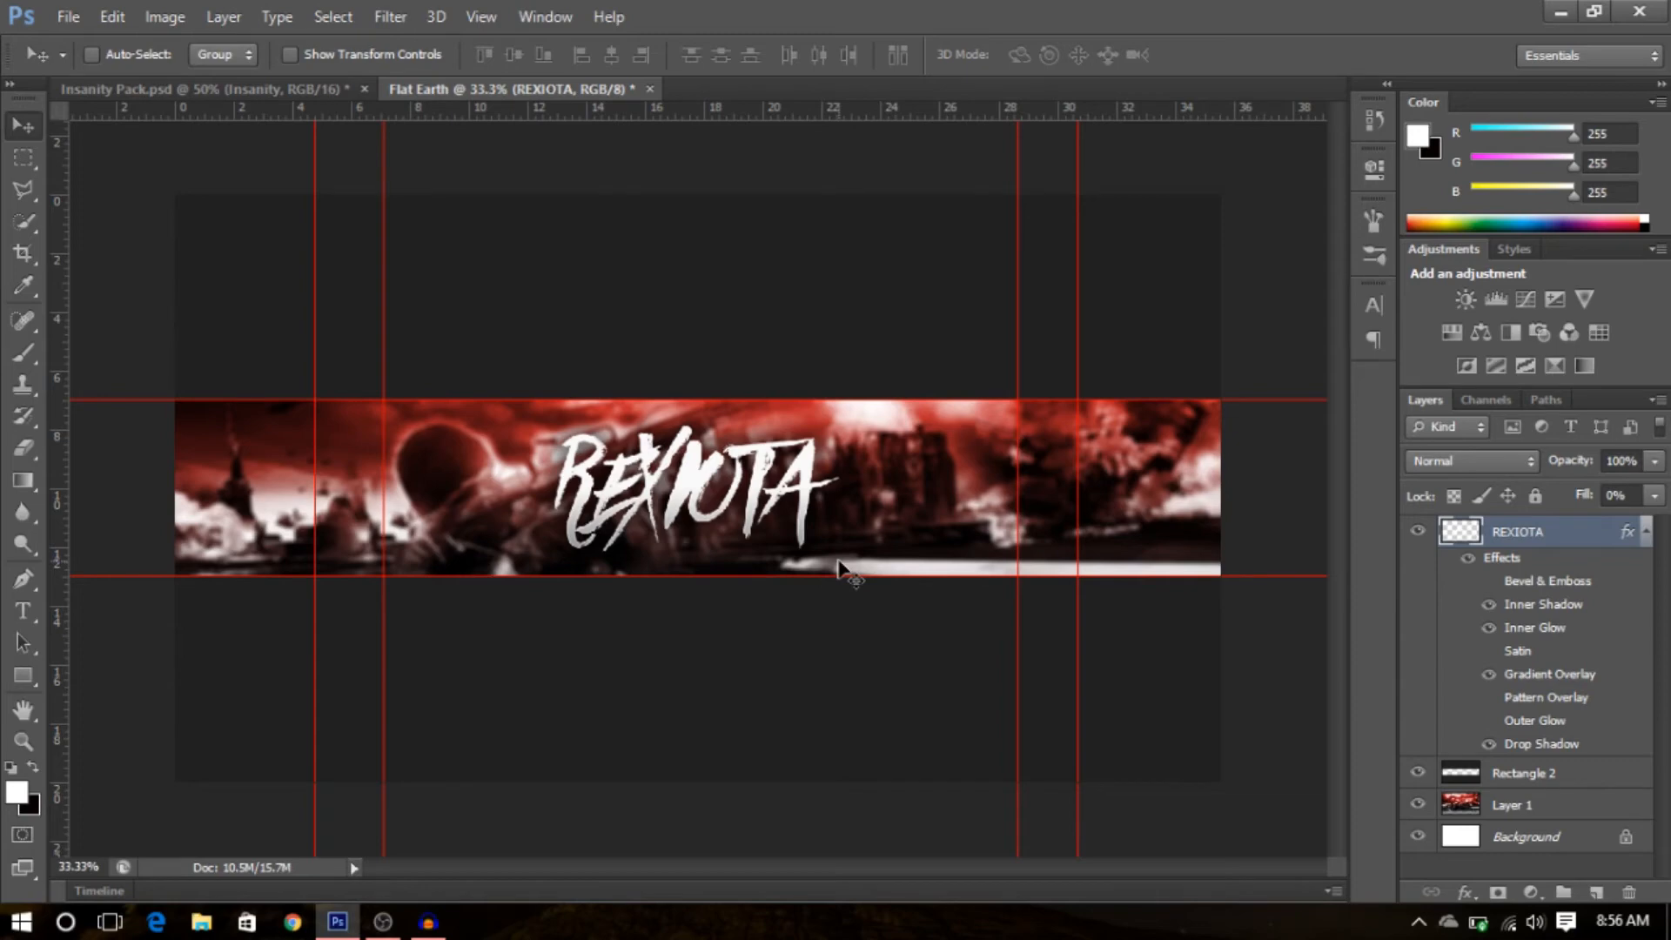
# - Add a new text line reading rexiiota beneath the REXIOTA title
pyautogui.click(1647, 532)
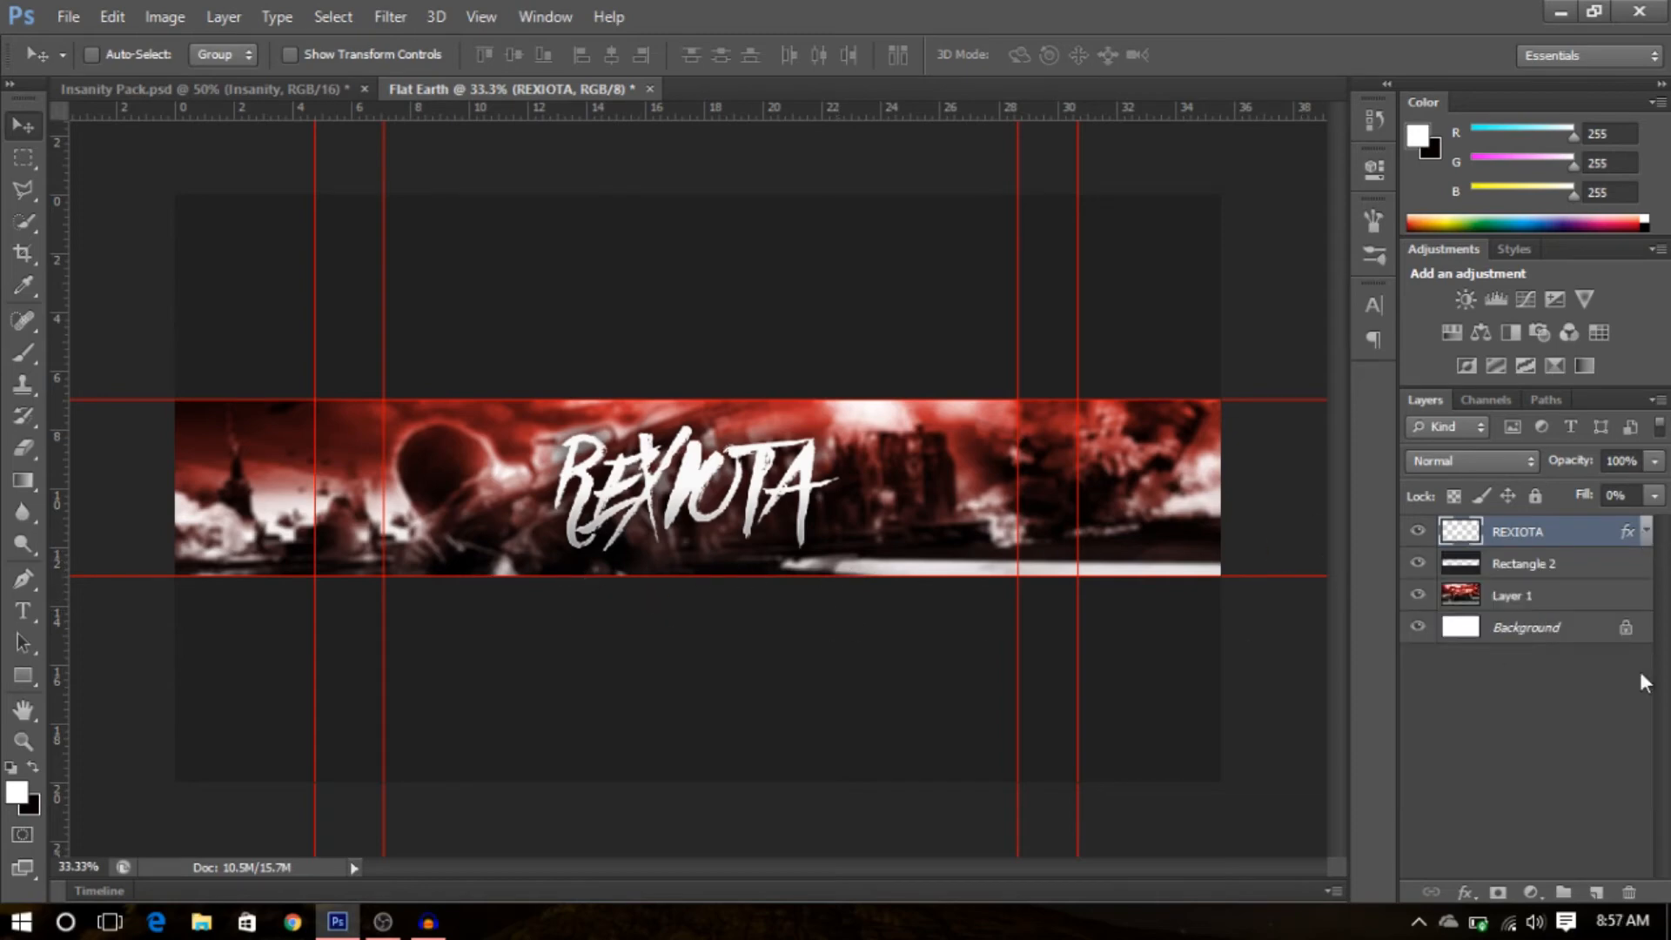
pyautogui.click(1538, 707)
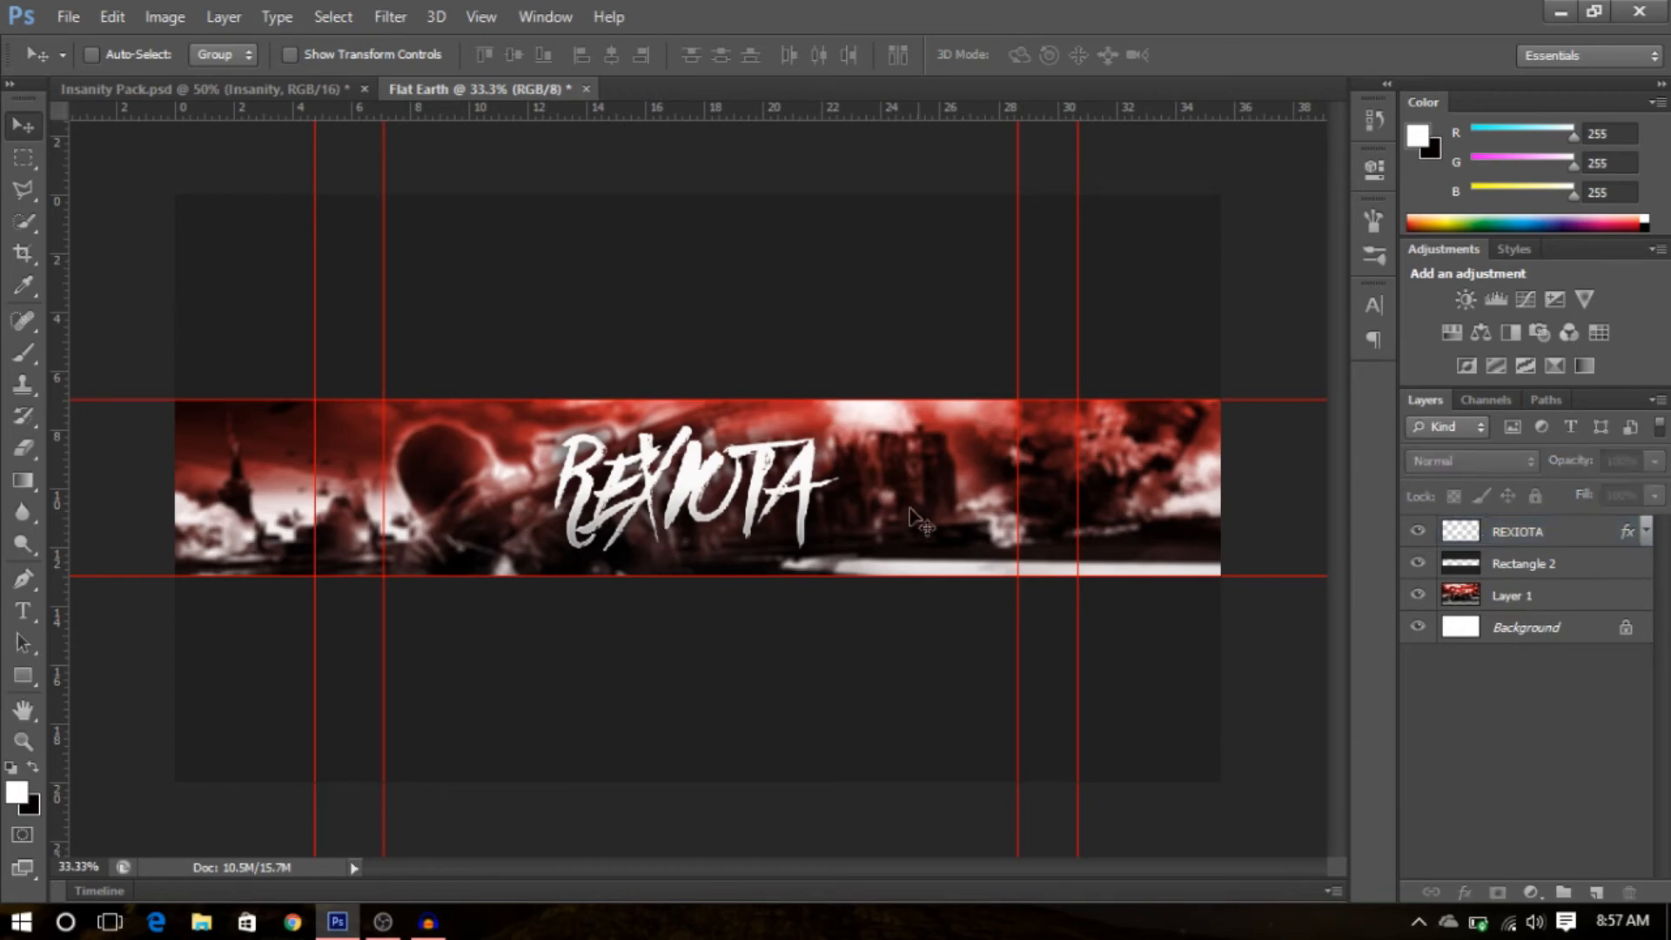
pyautogui.click(23, 611)
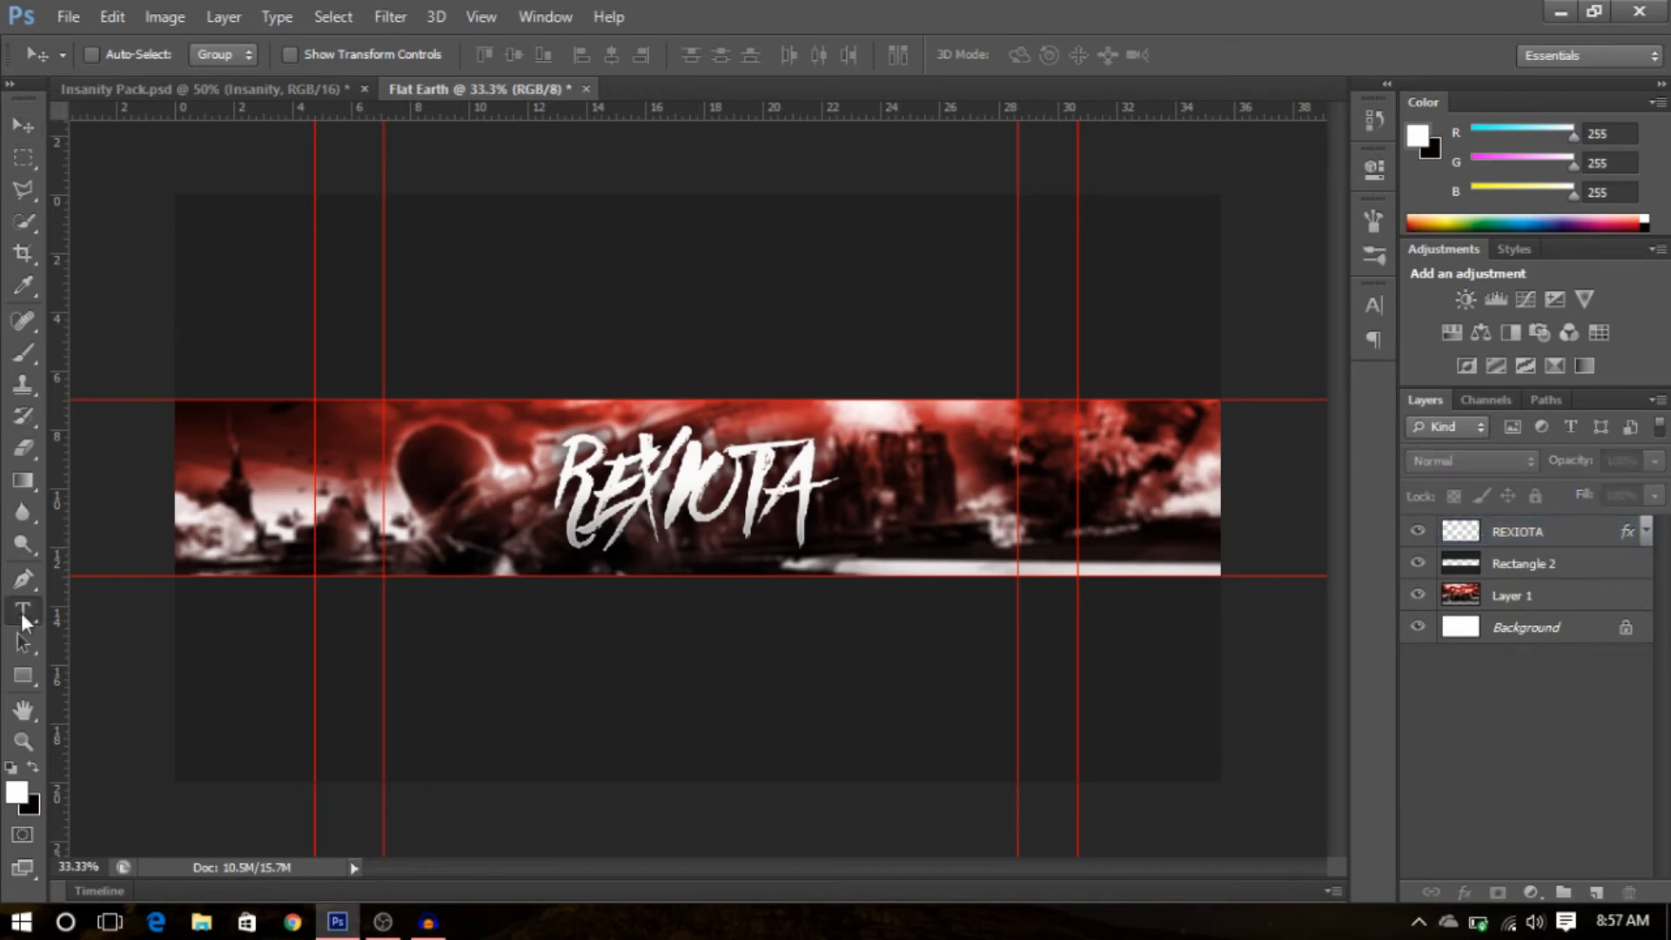
pyautogui.click(747, 552)
pyautogui.write('REXIOTA')
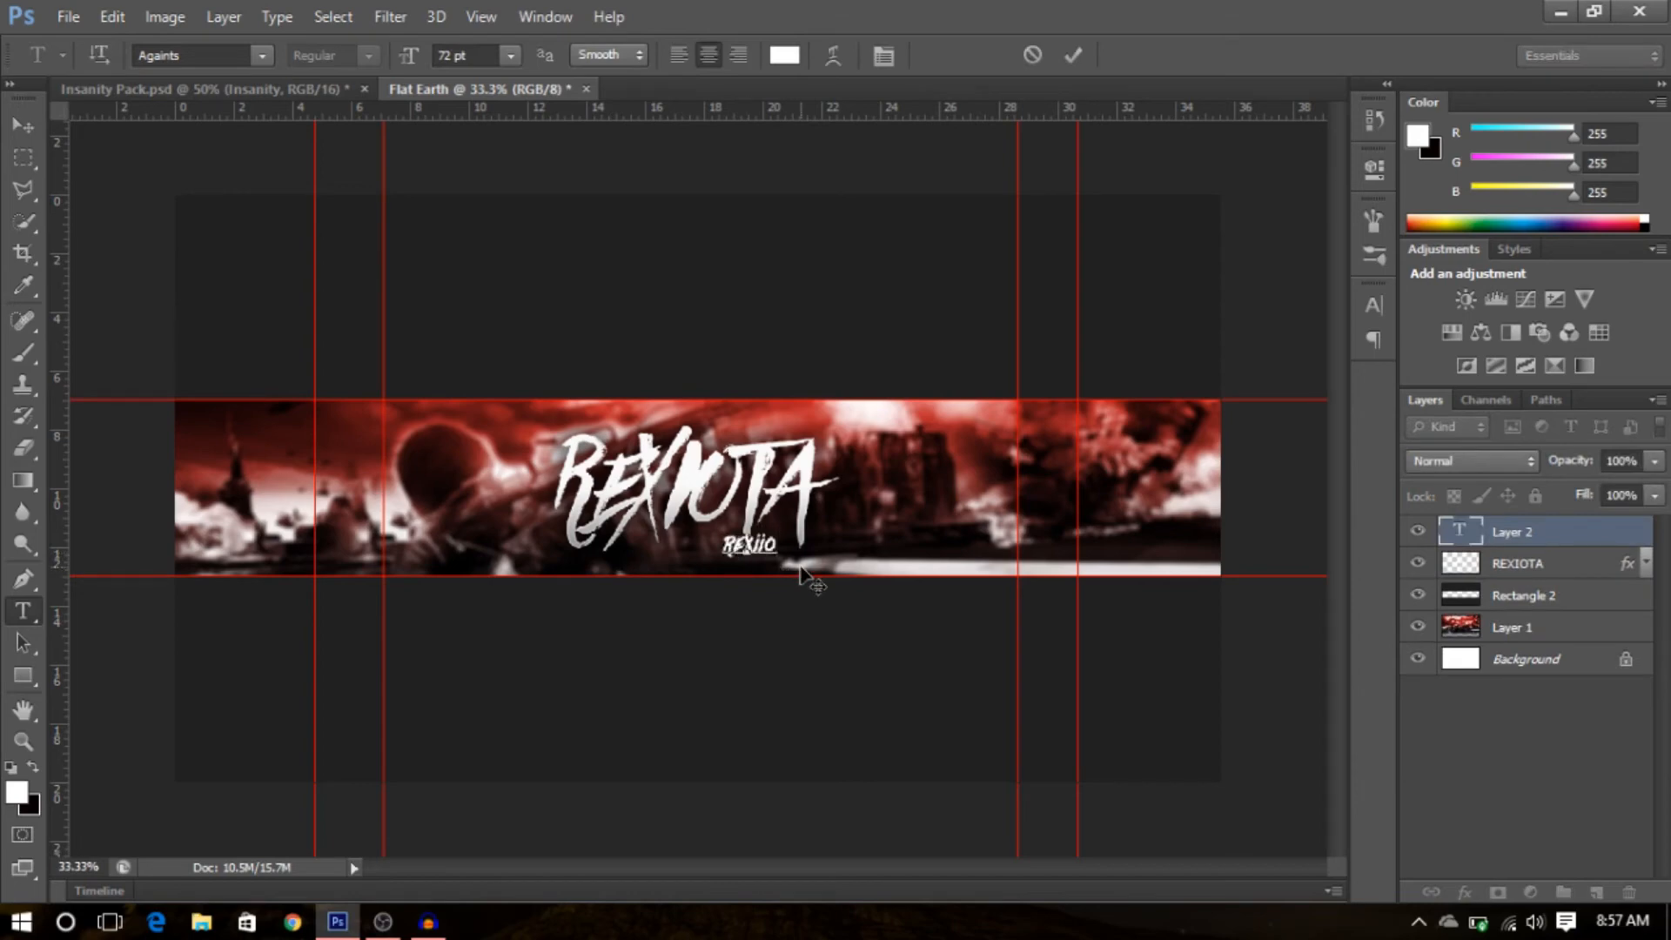
pyautogui.hotkey('shift', 'Left')
pyautogui.hotkey('shift', 'Left')
pyautogui.hotkey('shift', 'Left')
pyautogui.hotkey('shift', 'Left')
pyautogui.hotkey('shift', 'Left')
pyautogui.hotkey('shift', 'Left')
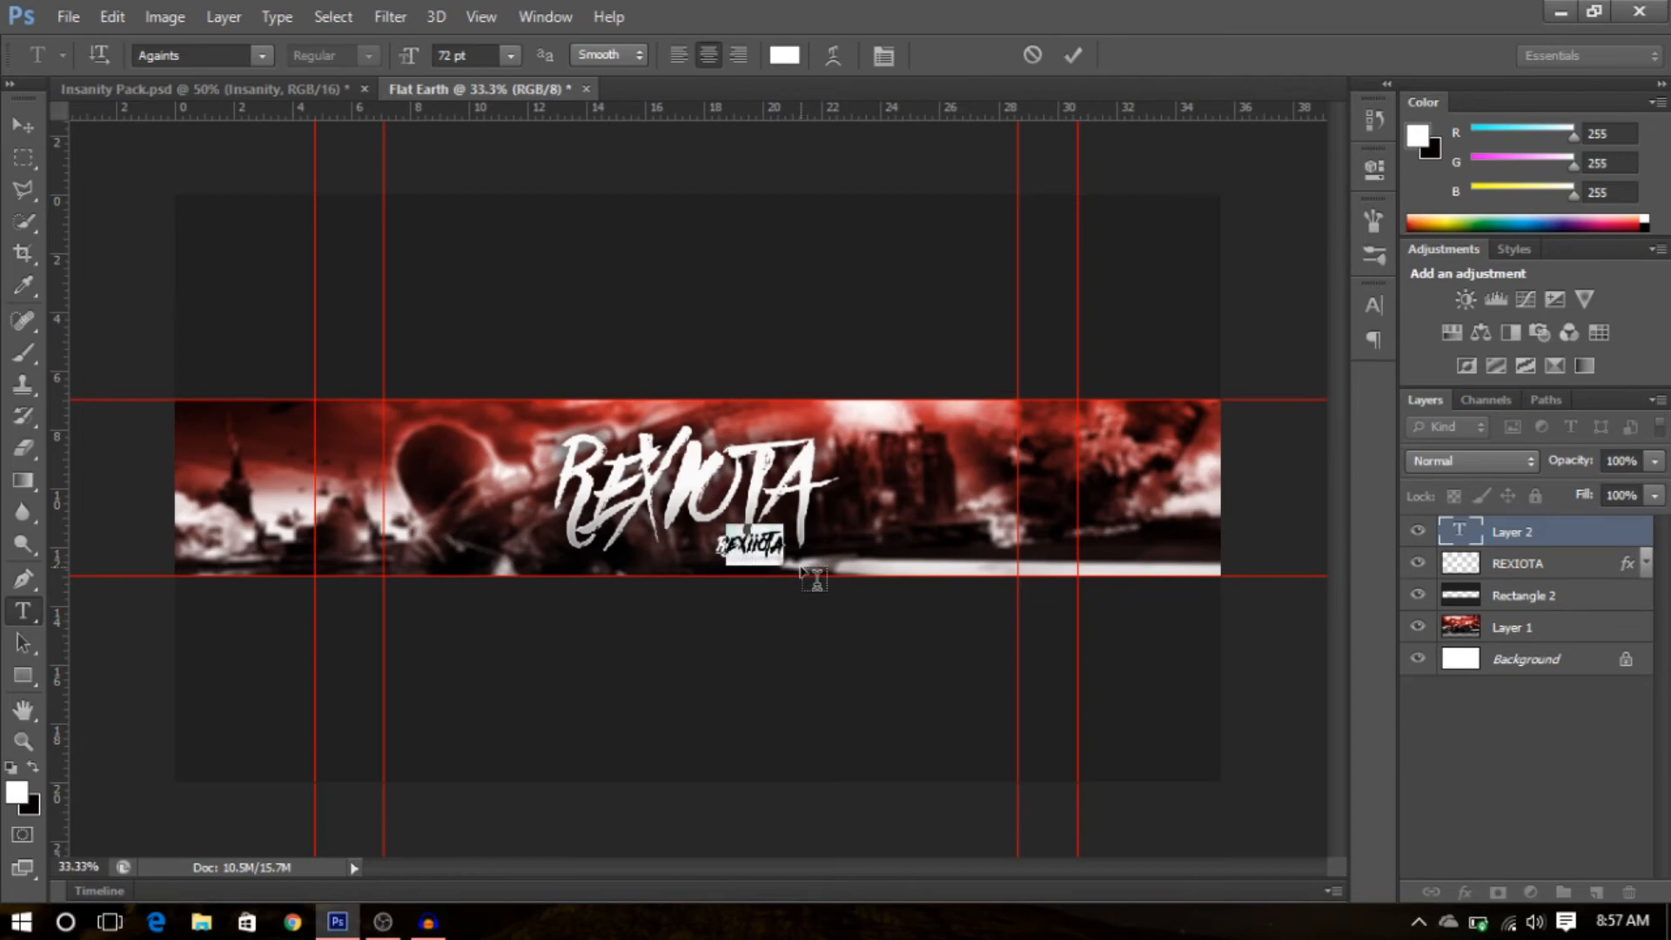
# - Set the rexiiota text's font to Nexa Bold and commit the text
pyautogui.click(215, 53)
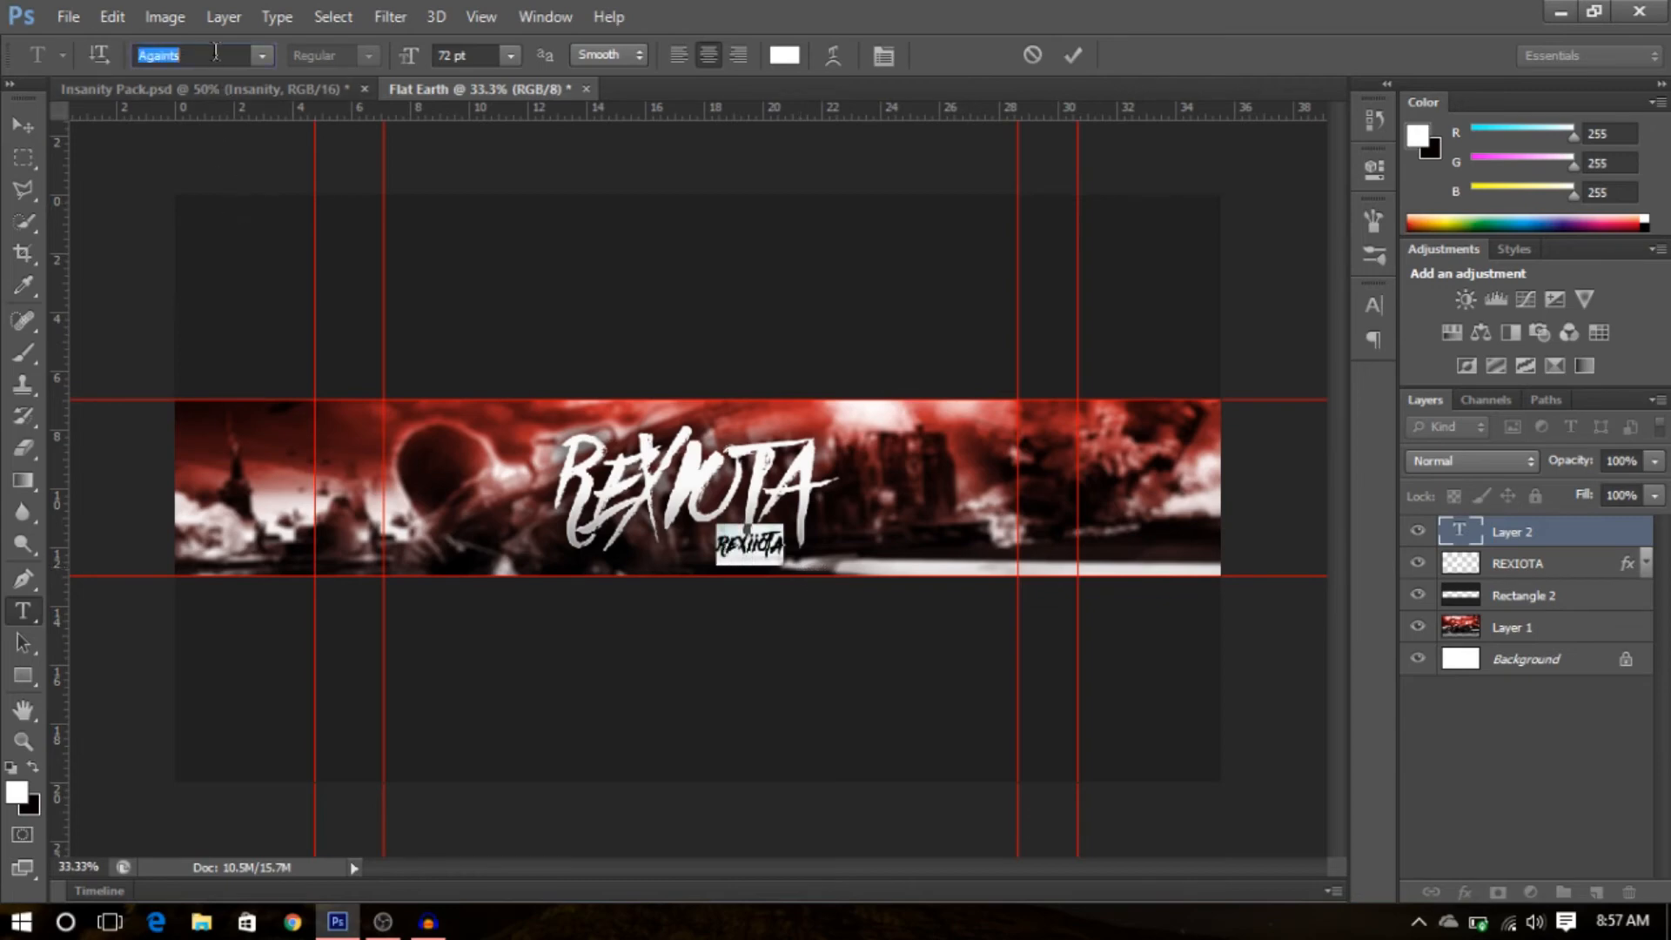
pyautogui.write('Nexa Bold')
pyautogui.press('Return')
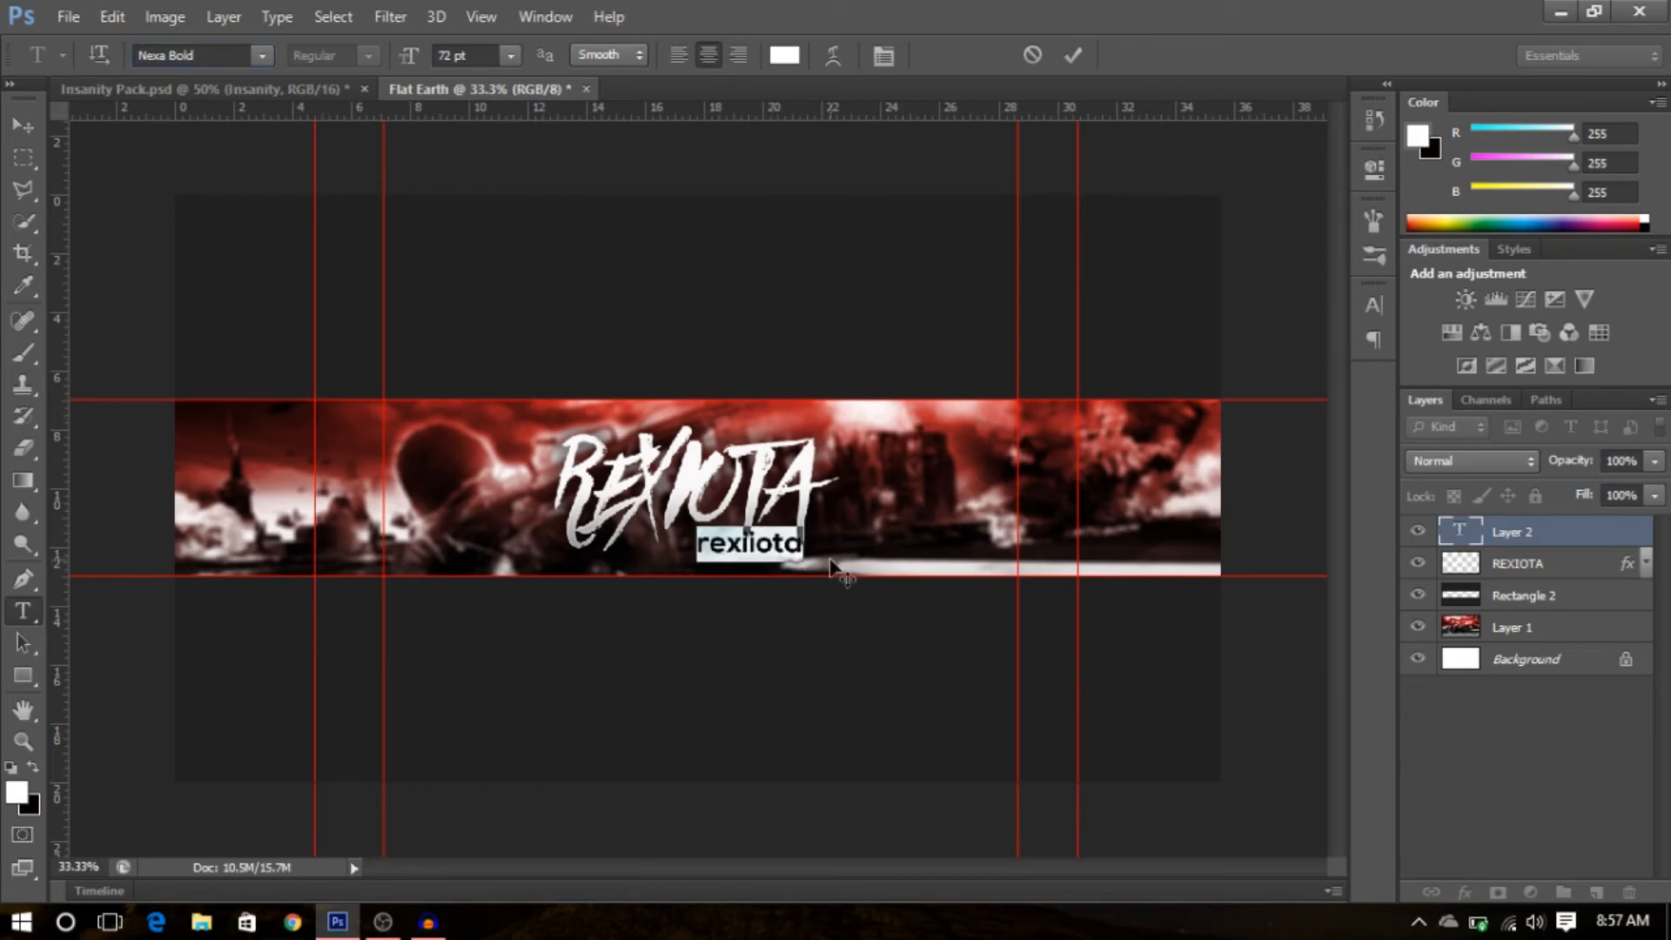
pyautogui.click(1509, 737)
pyautogui.click(1558, 532)
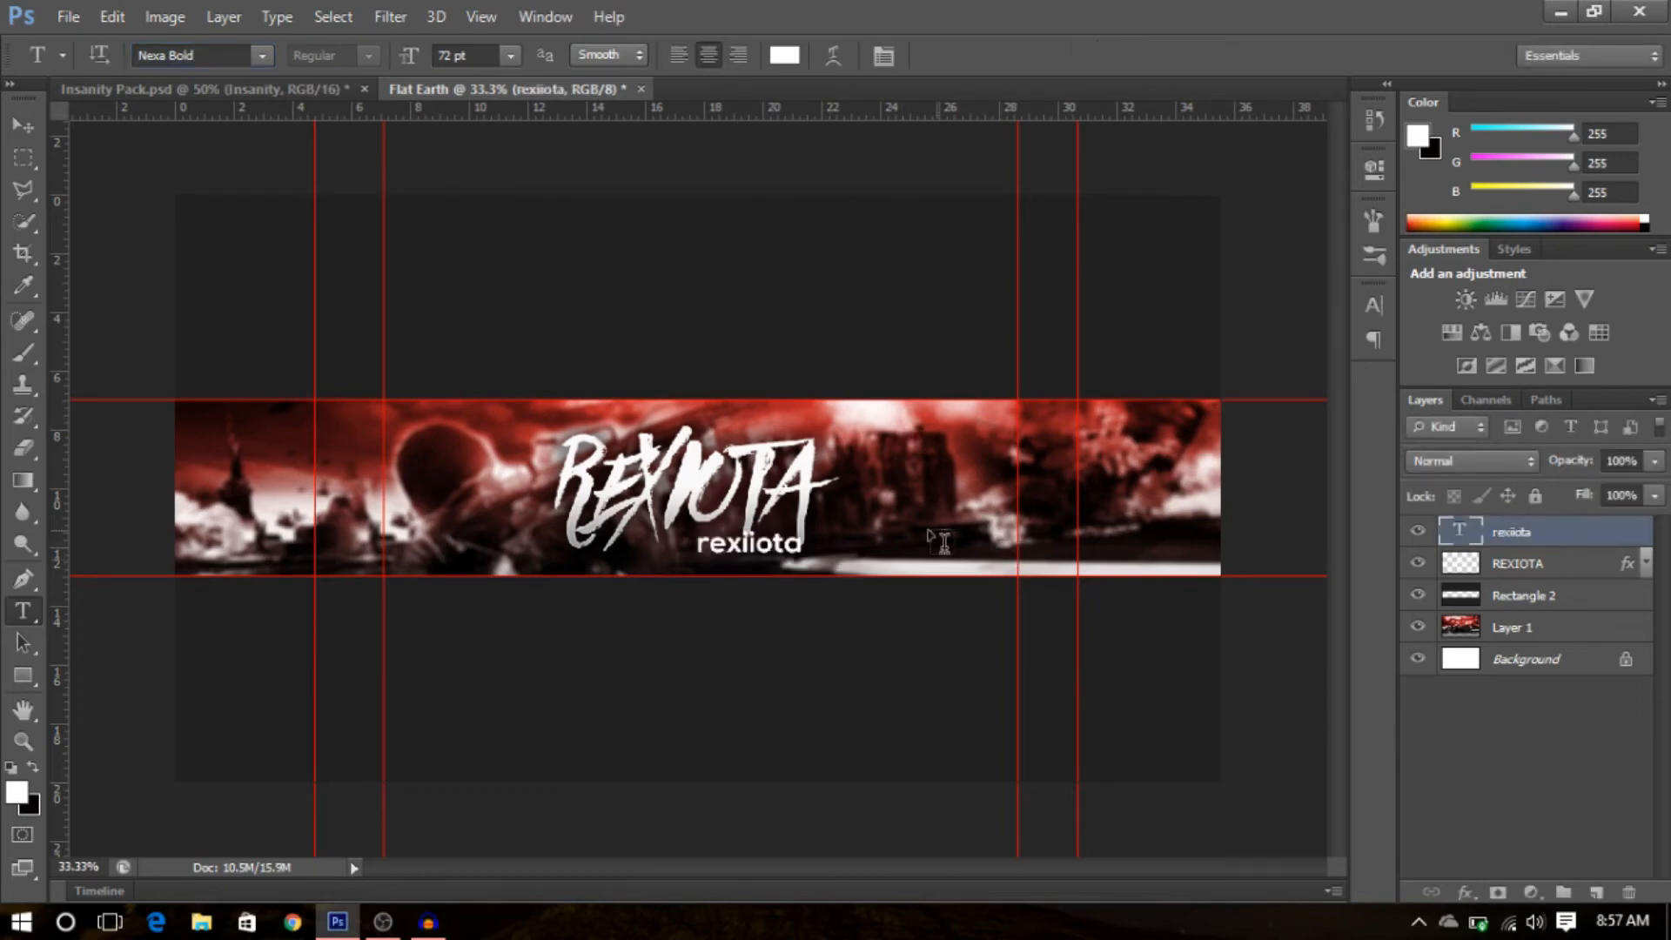
# - Reposition the rexiiota text slightly lower under the REXIOTA title
pyautogui.press('z')
pyautogui.click(754, 562)
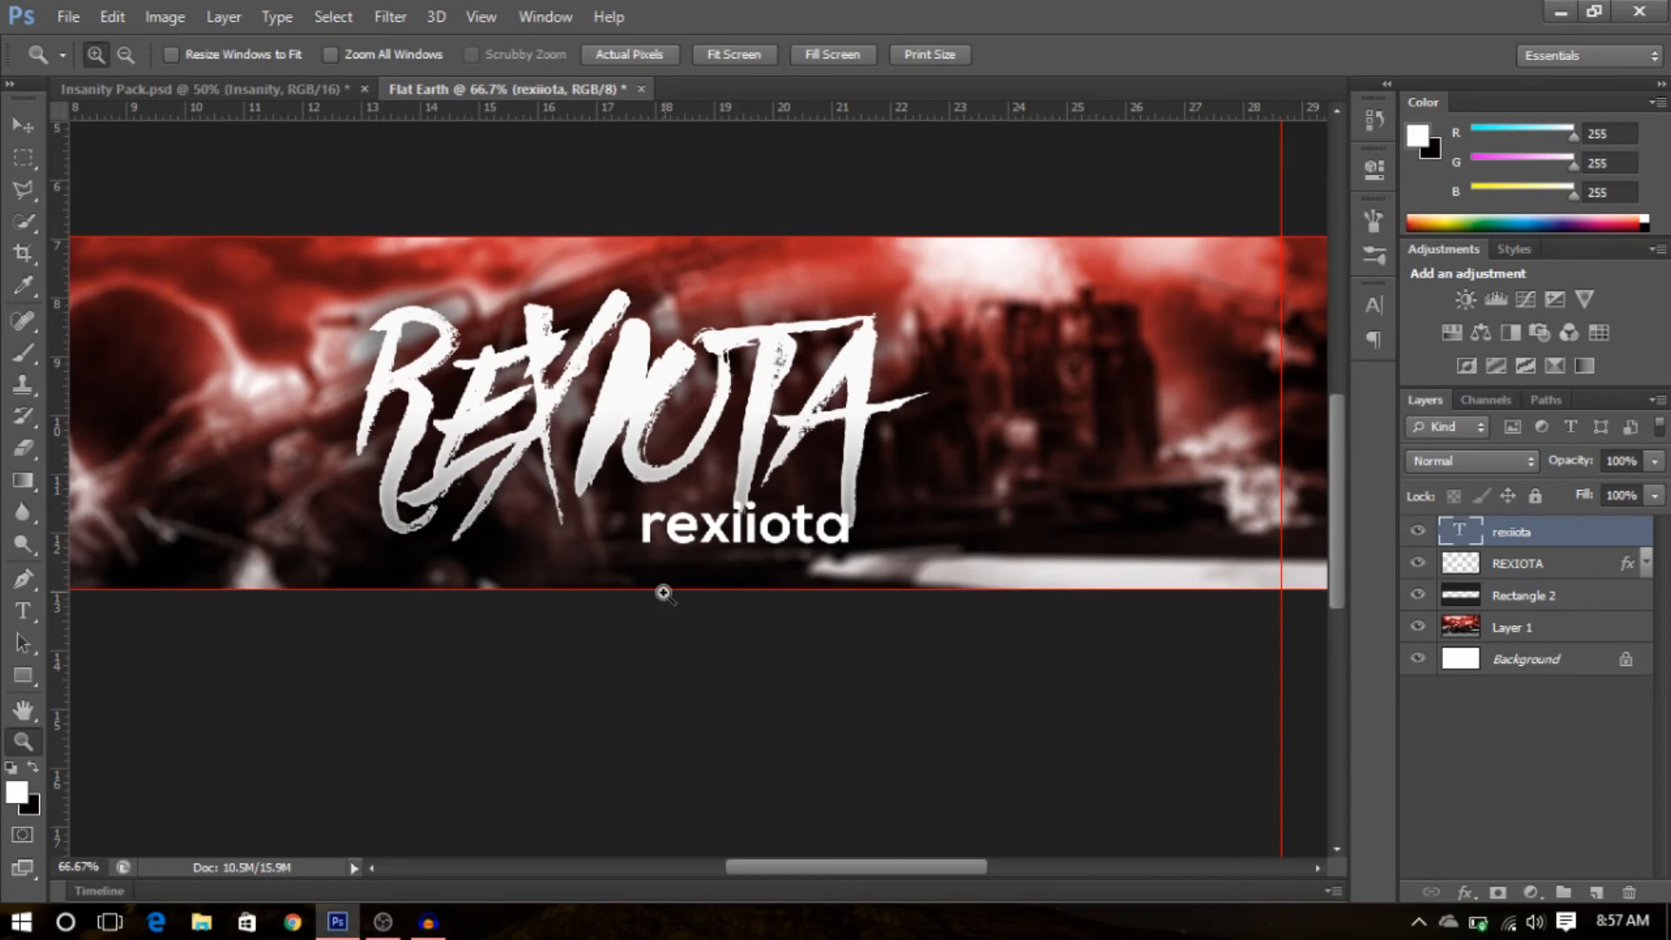
pyautogui.press('v')
pyautogui.moveTo(763, 544); pyautogui.dragTo(670, 570)
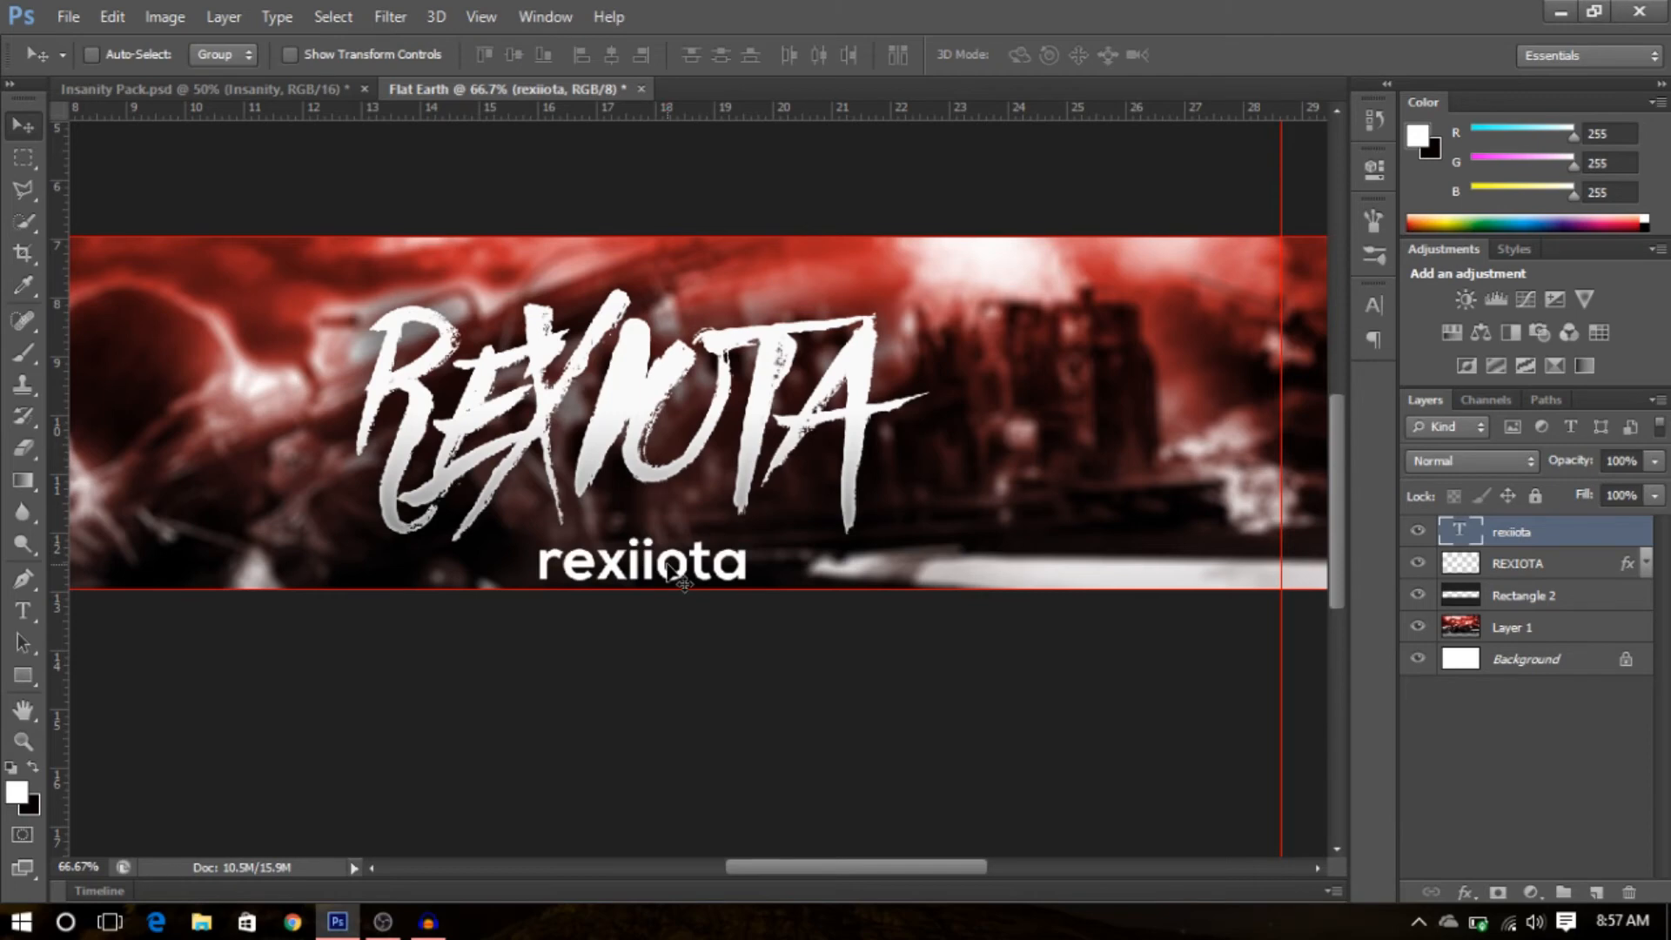
# - Duplicate the rexiiota text layer twice and select all three text layers
pyautogui.hotkey('ctrl', 'j')
pyautogui.hotkey('ctrl', 'j')
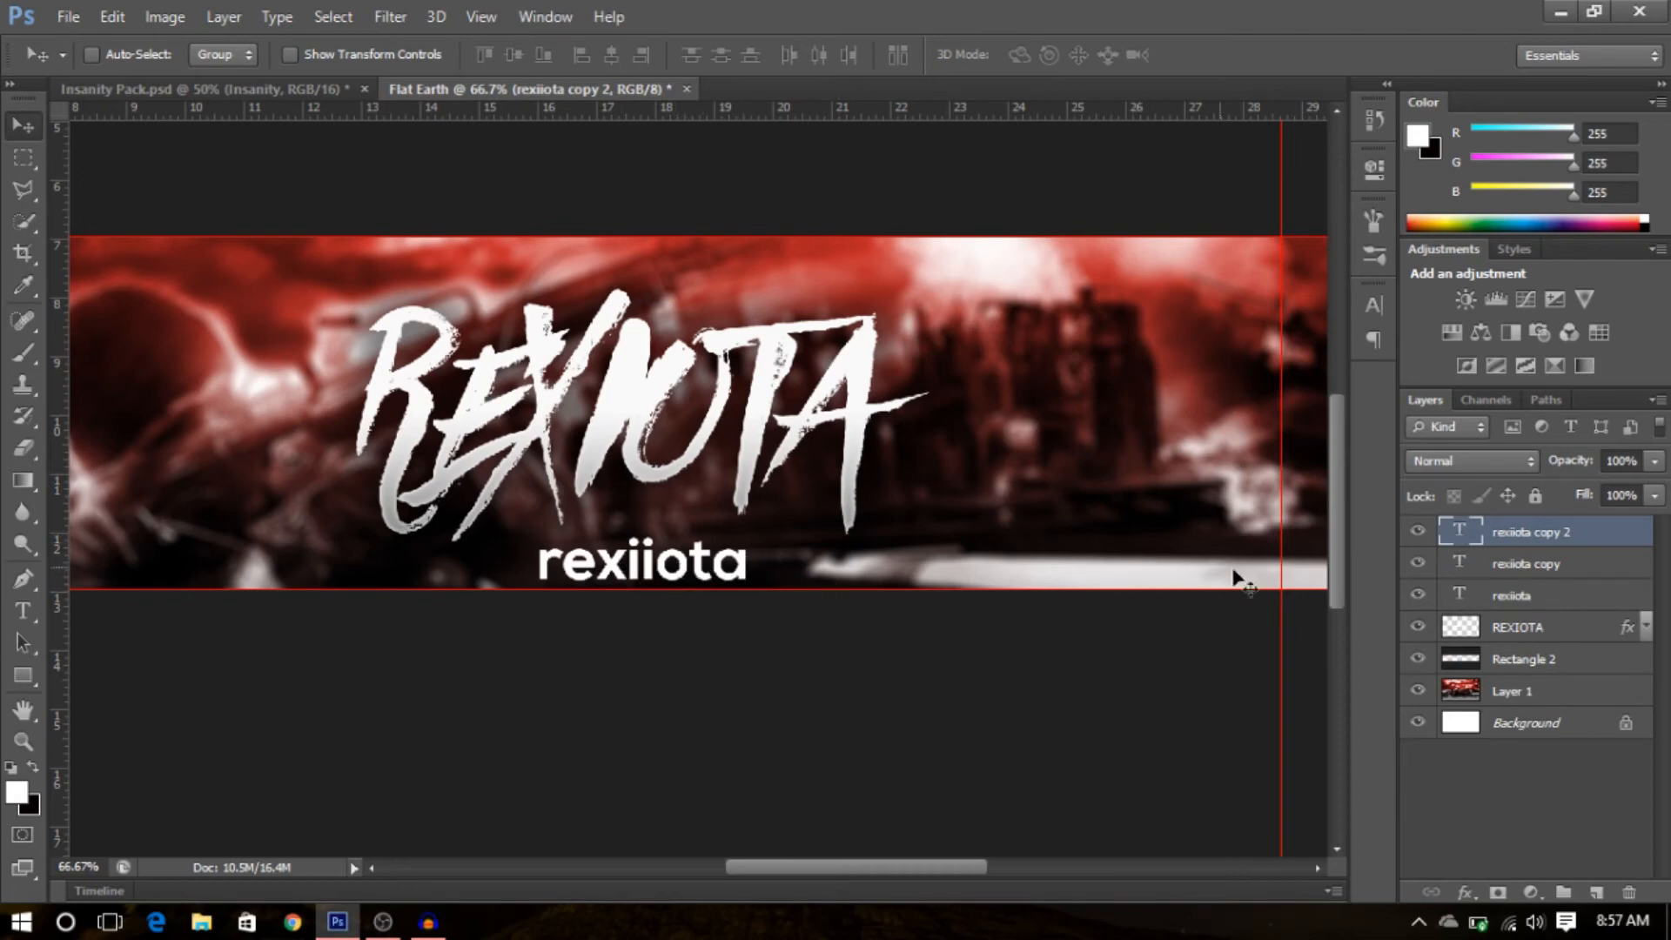
pyautogui.keyDown('shift'); pyautogui.click(1536, 571); pyautogui.keyUp('shift')
pyautogui.keyDown('shift'); pyautogui.click(1561, 599); pyautogui.keyUp('shift')
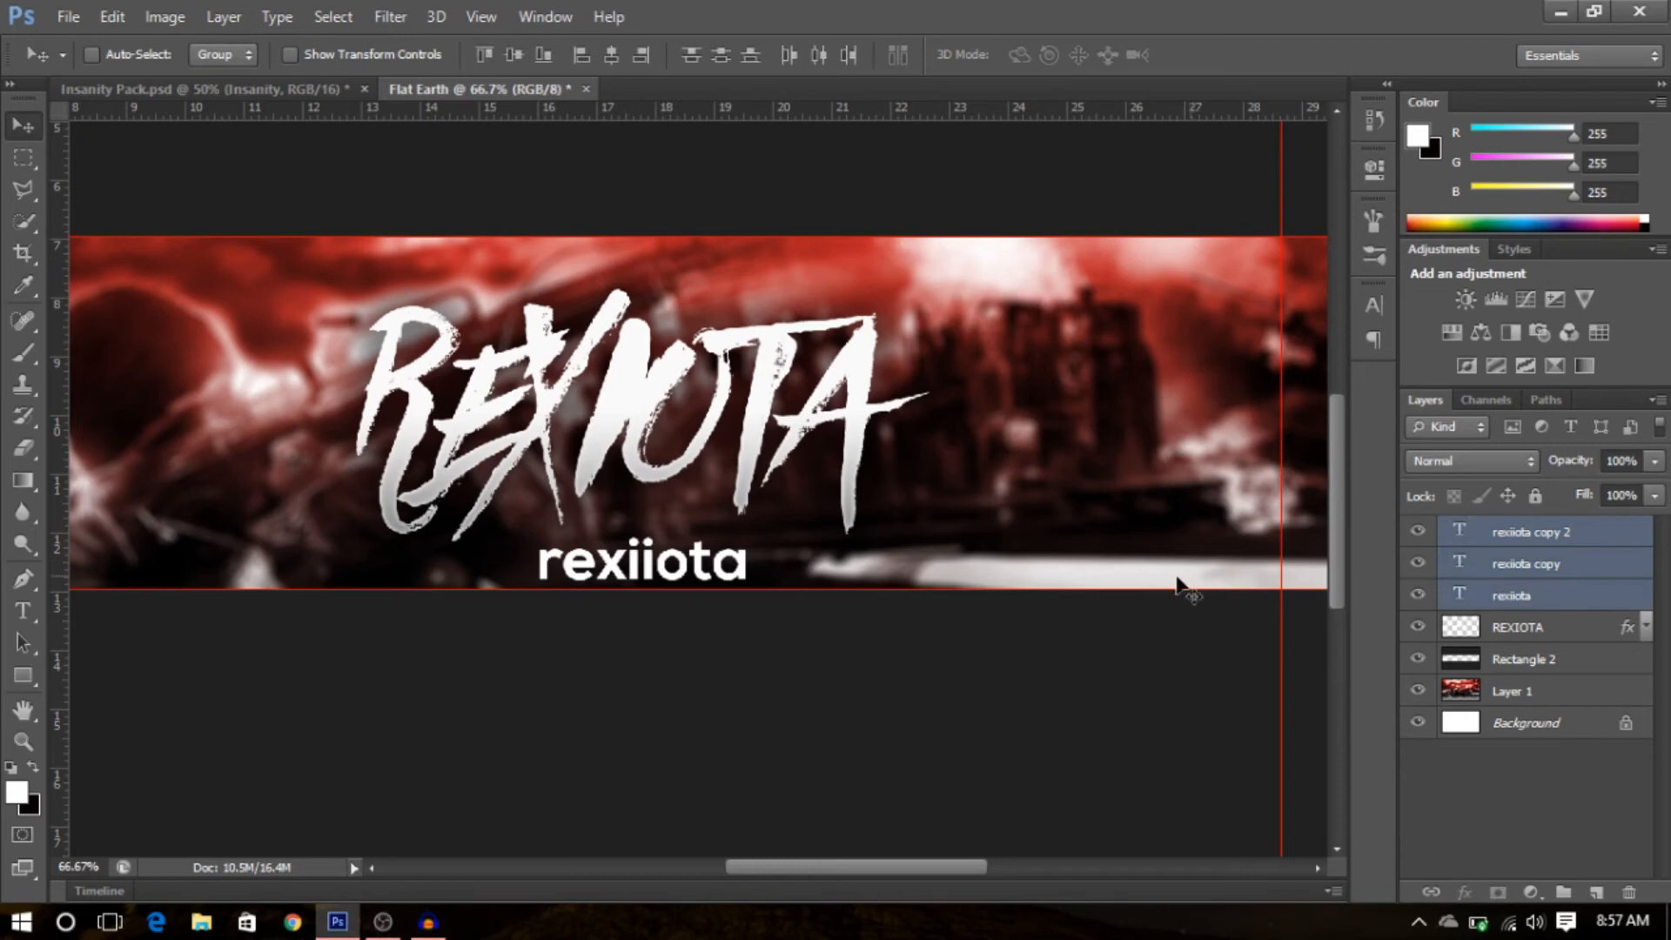
# - Scale down the three rexiiota text layers together and nudge them into place
pyautogui.hotkey('ctrl', 't')
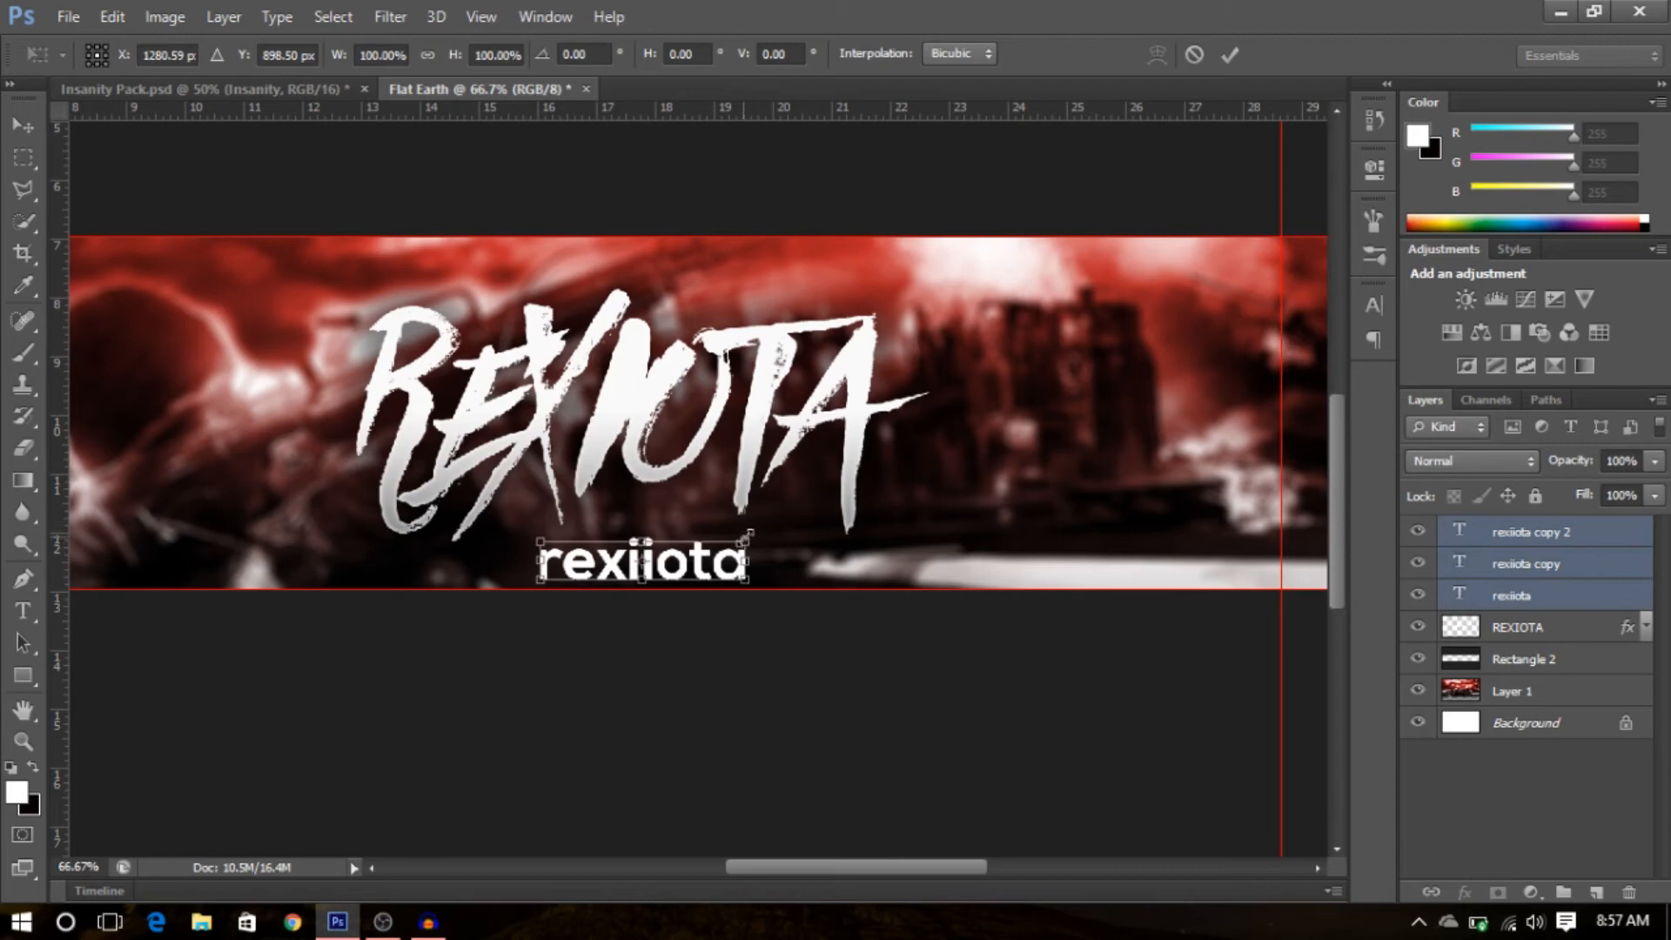
pyautogui.moveTo(747, 540); pyautogui.dragTo(706, 555)
pyautogui.press('Return')
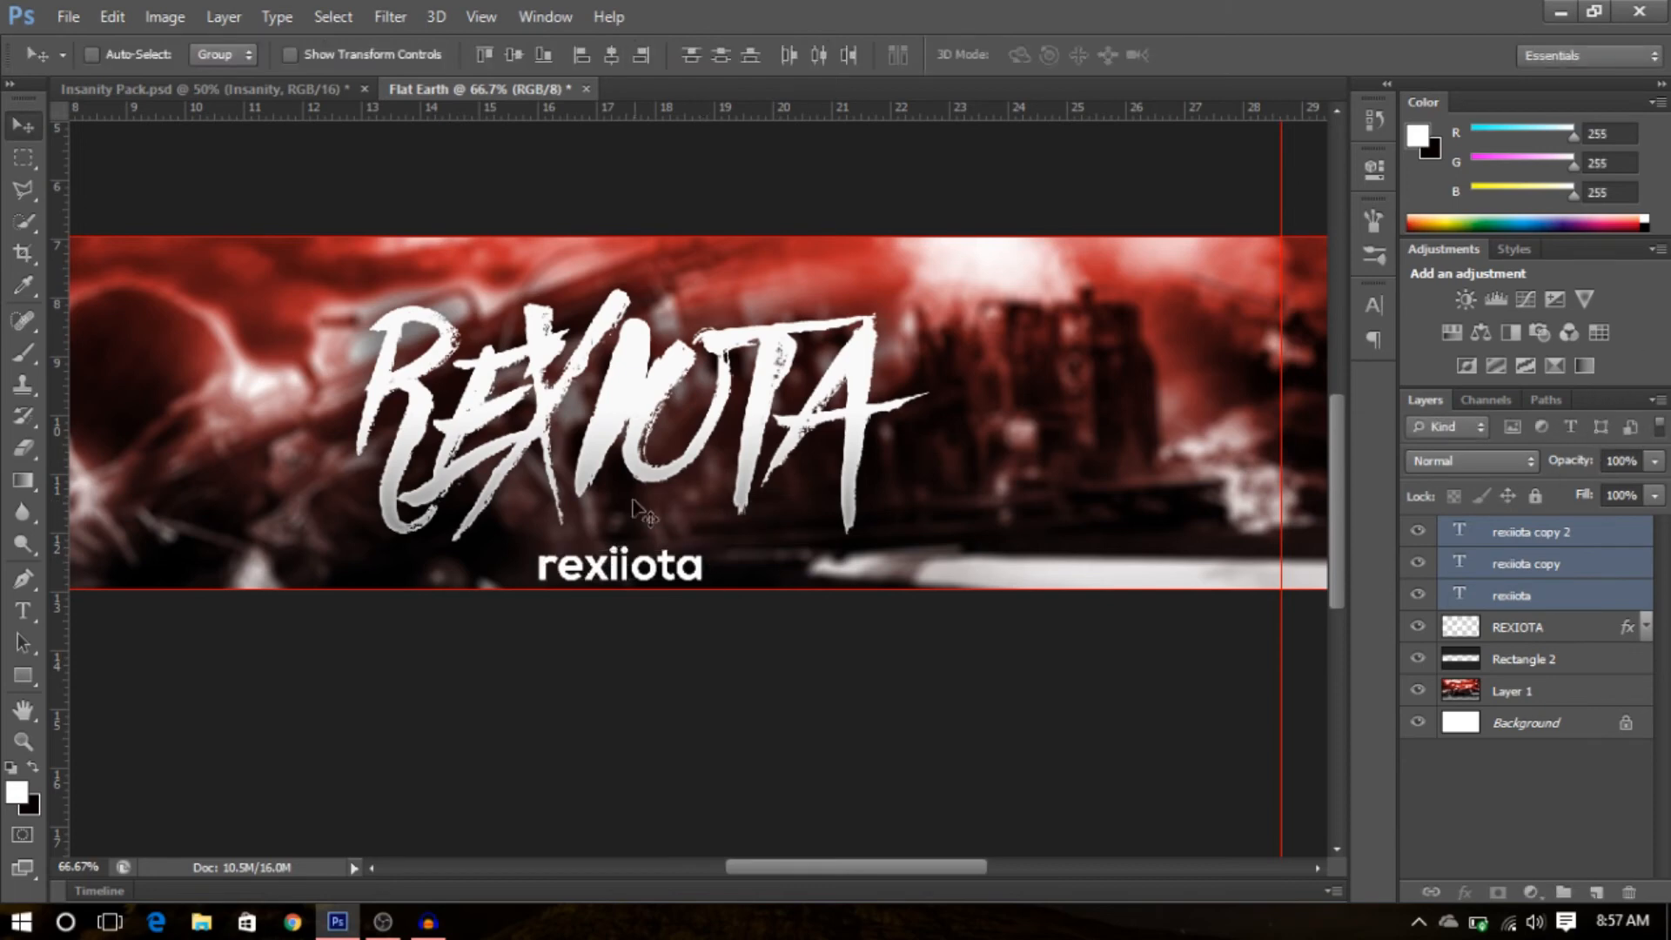
pyautogui.moveTo(656, 569); pyautogui.dragTo(677, 560)
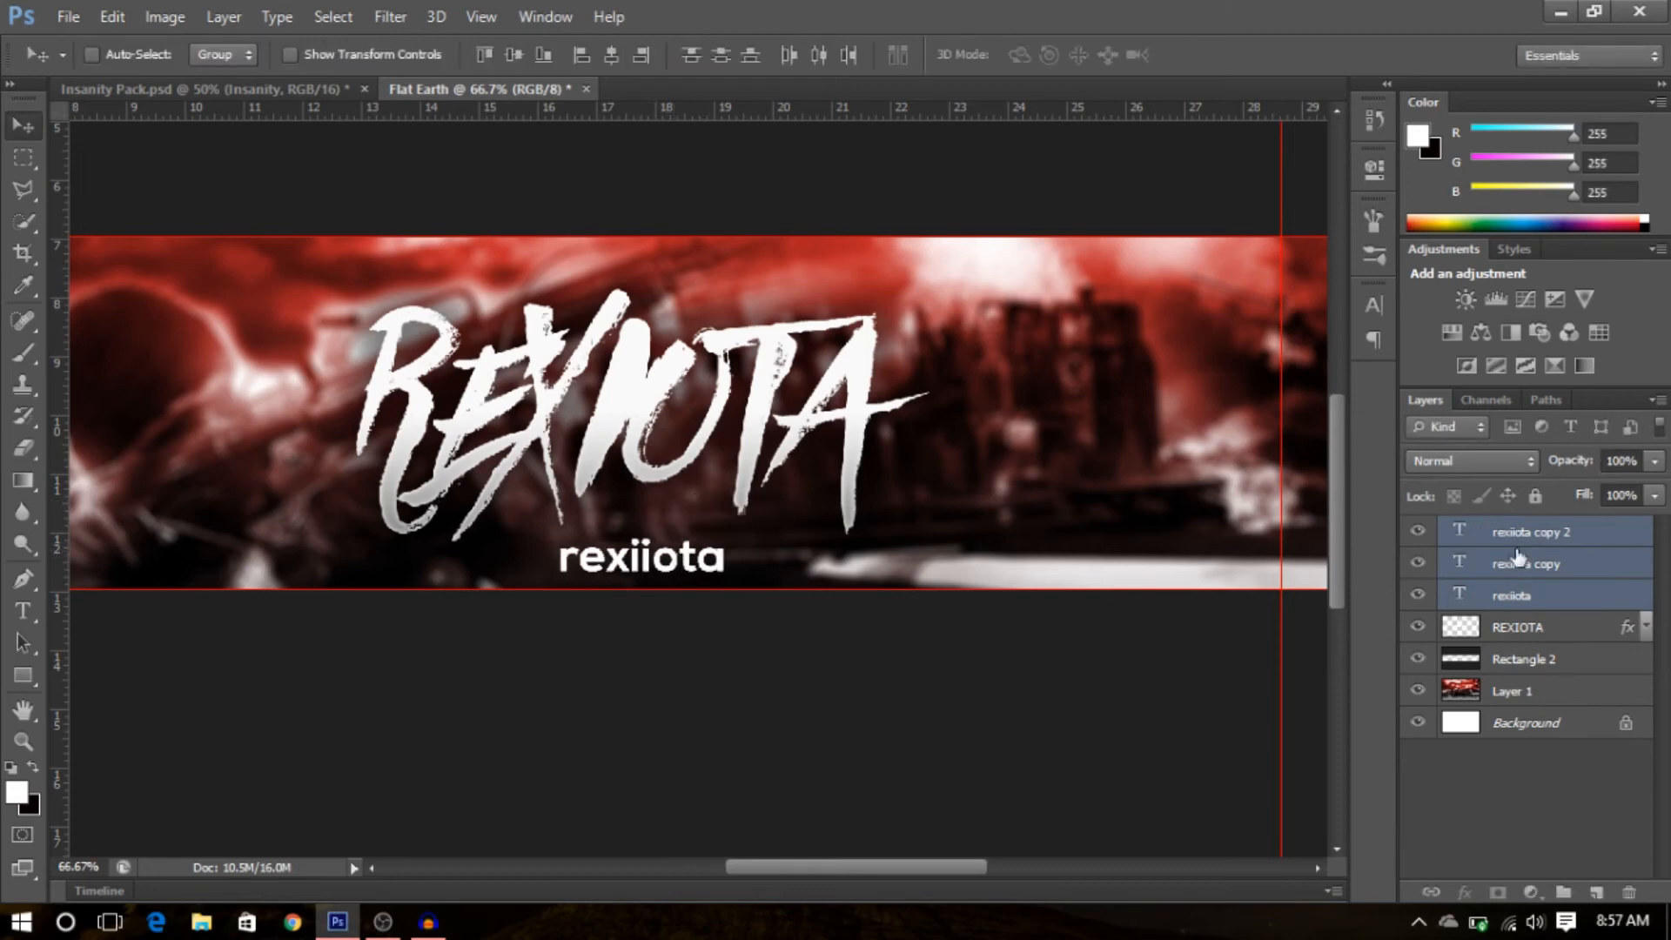
# - Move the rexiiota copy layer to the left part of the banner
pyautogui.click(1532, 544)
pyautogui.click(1531, 594)
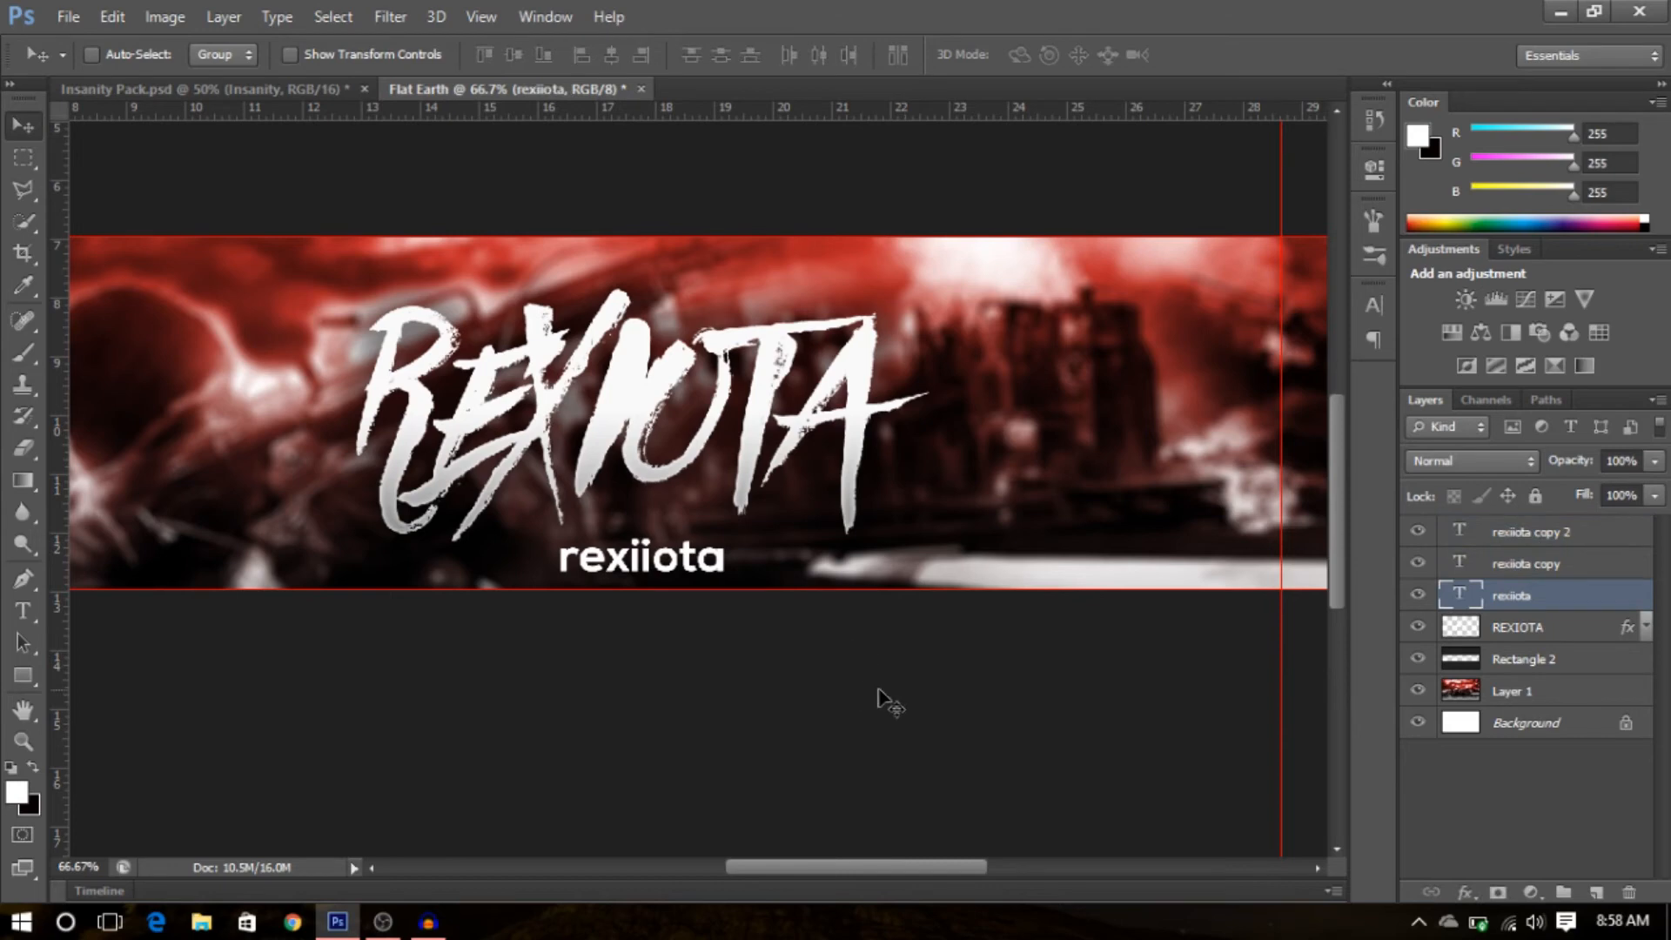
pyautogui.moveTo(885, 865); pyautogui.dragTo(867, 861)
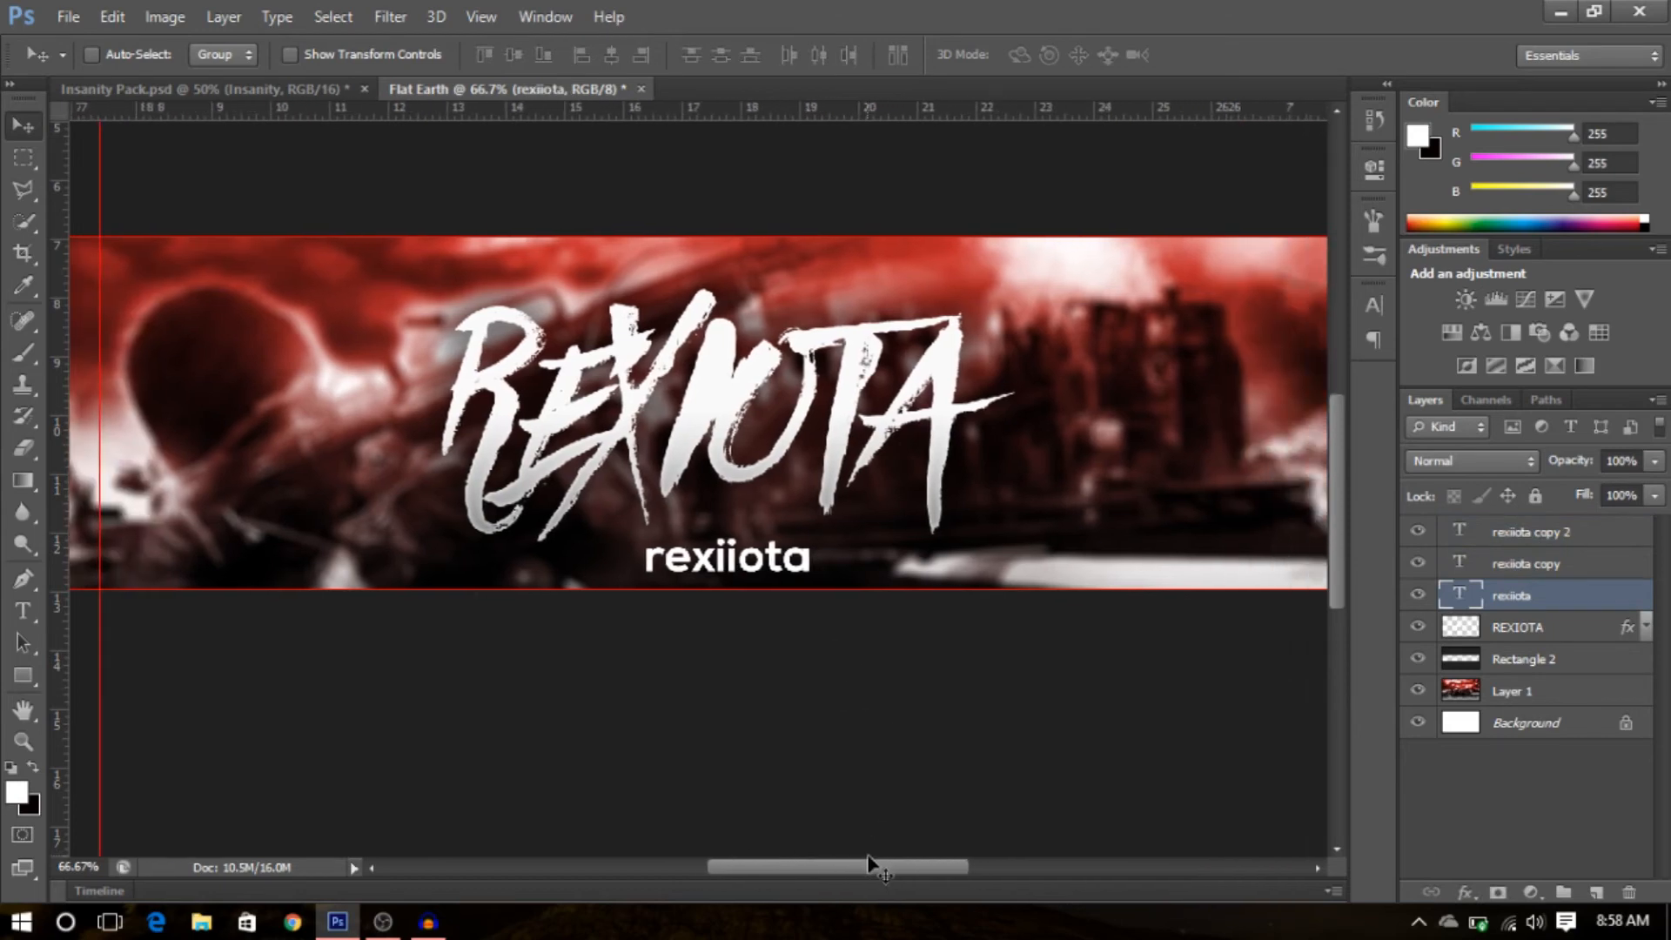
pyautogui.click(1512, 561)
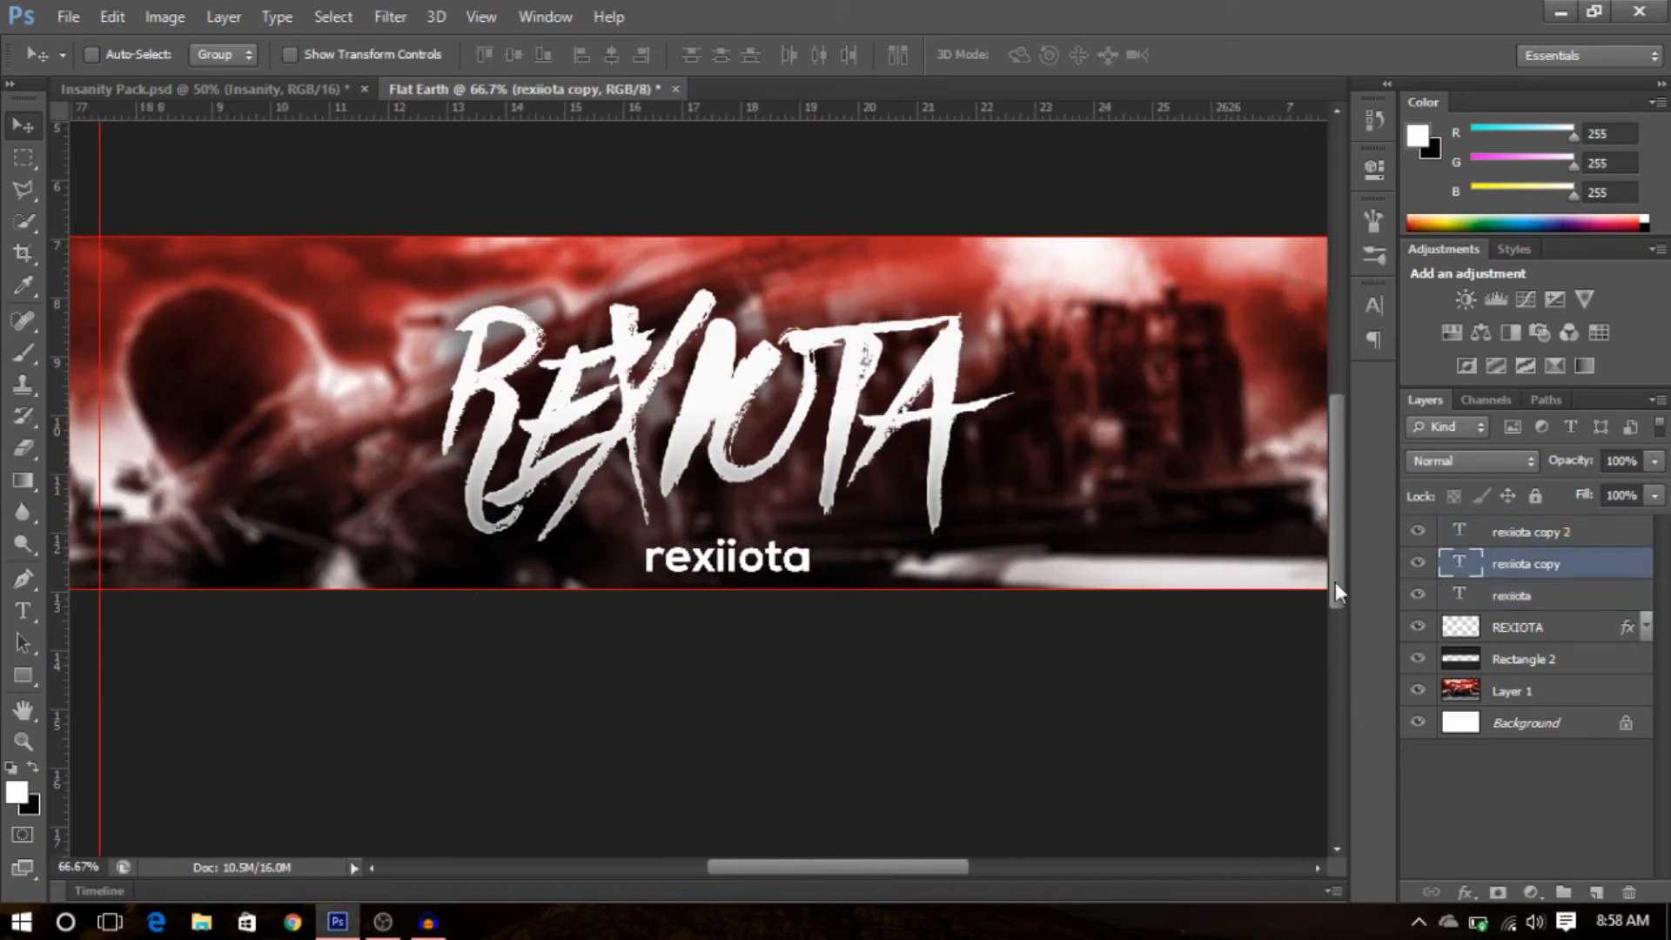
pyautogui.moveTo(650, 574); pyautogui.dragTo(280, 576)
pyautogui.moveTo(755, 552)
pyautogui.mouseDown()
pyautogui.moveTo(772, 540)
pyautogui.moveTo(766, 565)
pyautogui.moveTo(766, 552)
pyautogui.mouseUp()
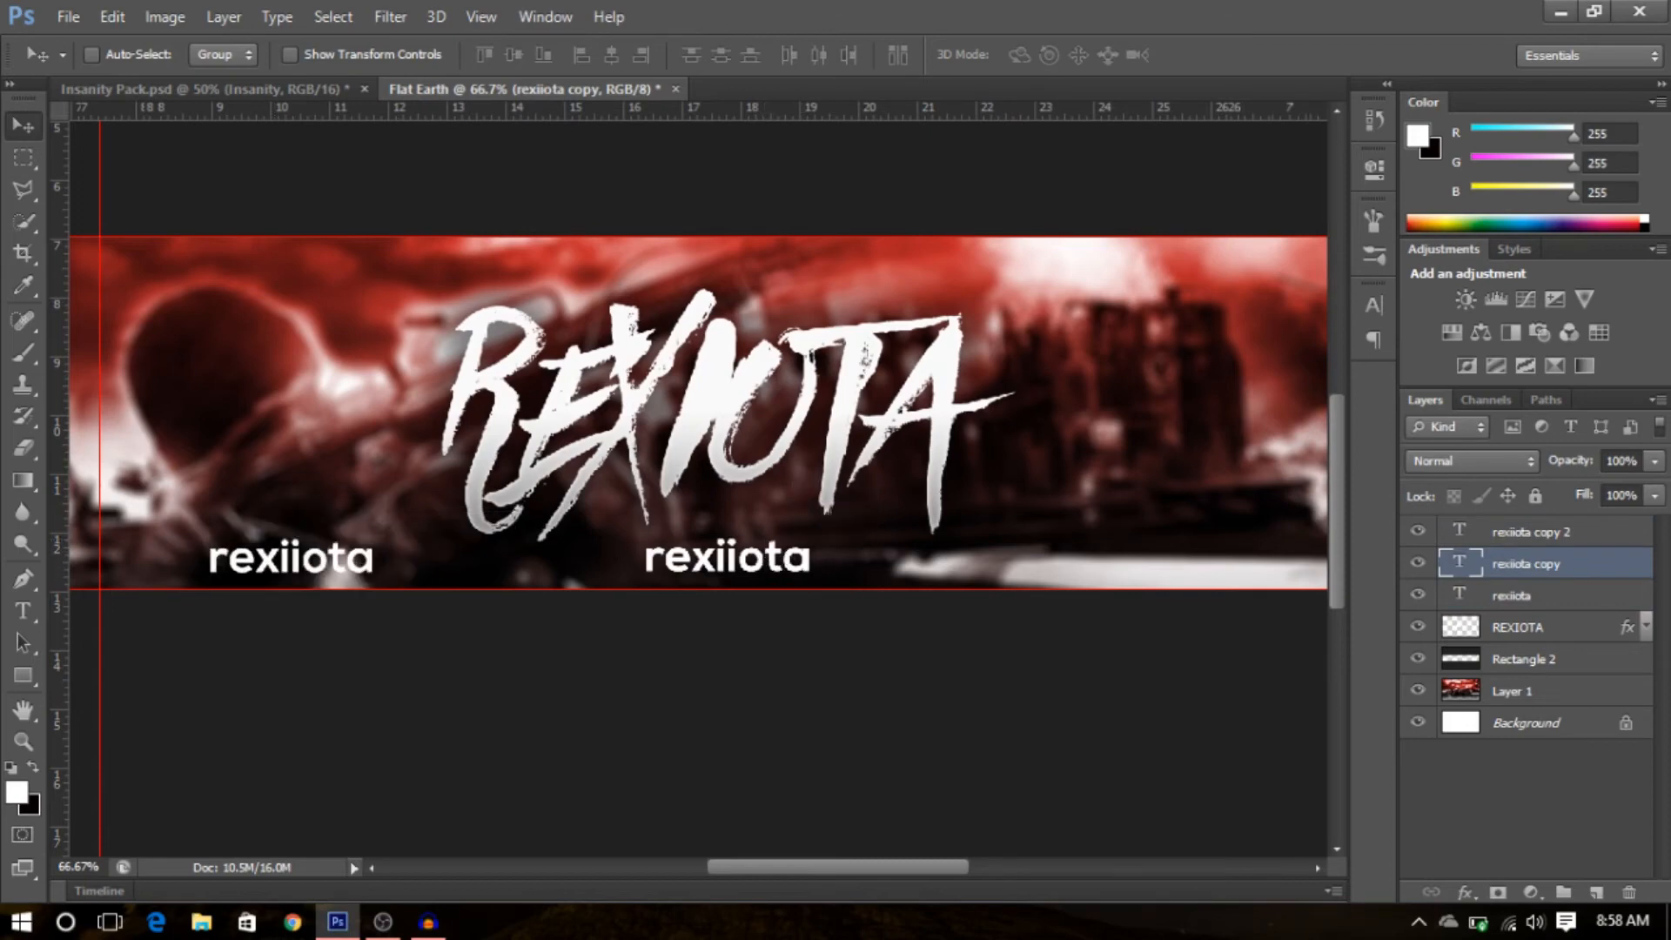
# - Move the rexiiota copy 2 layer to the right part of the banner
pyautogui.click(1564, 534)
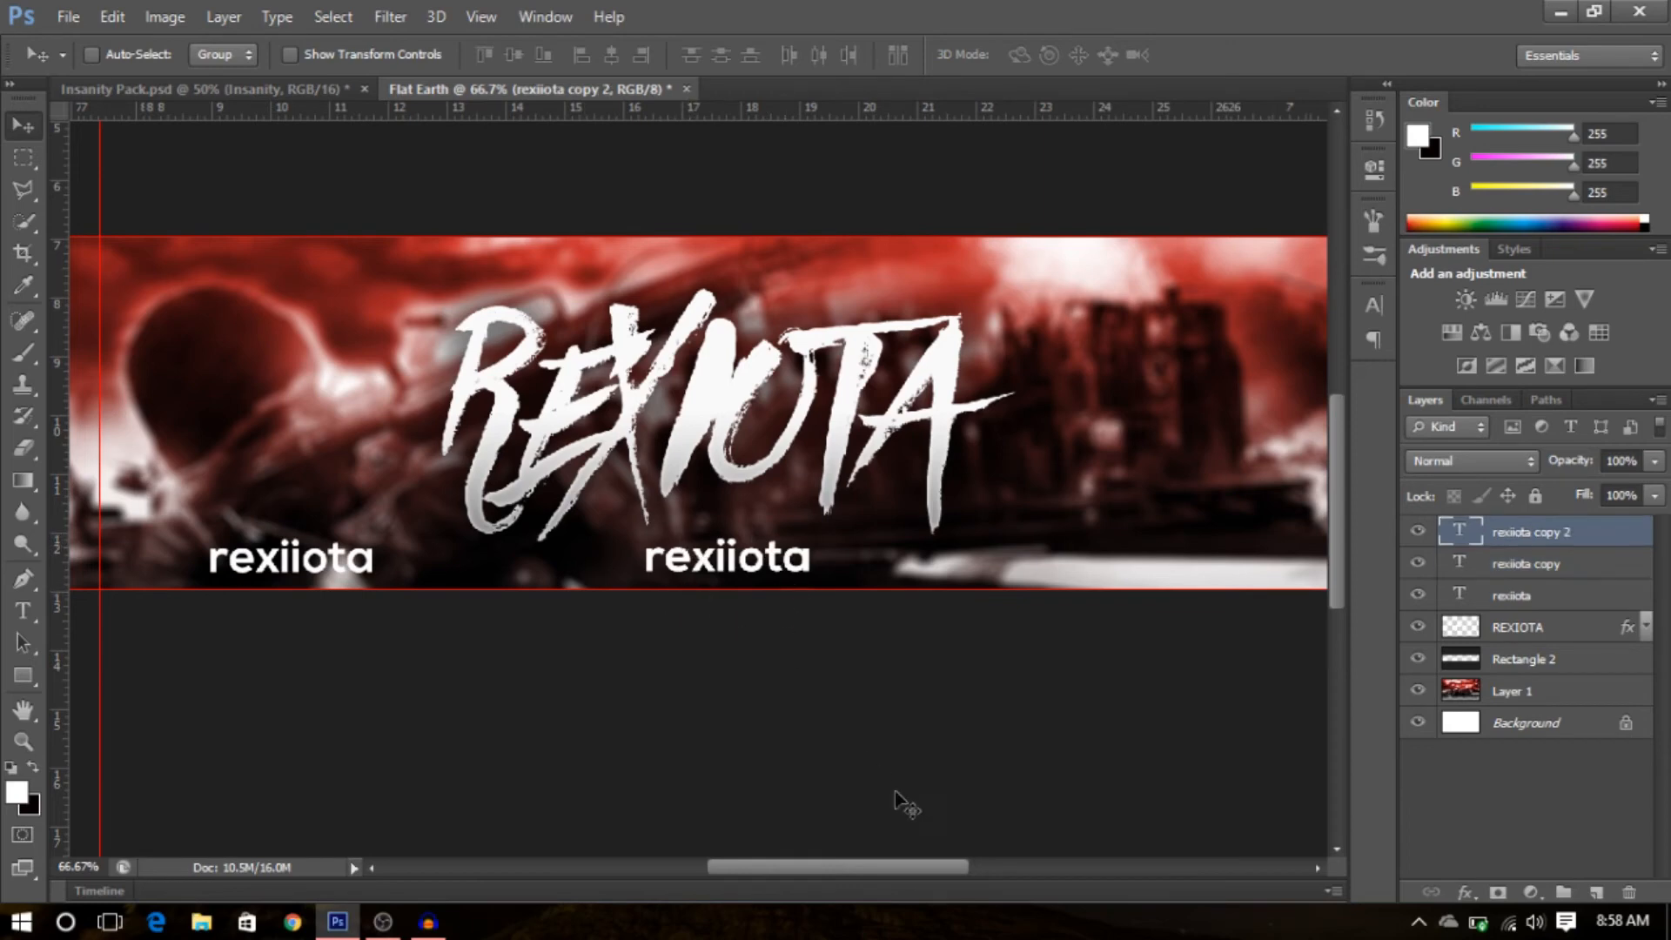
pyautogui.moveTo(901, 864); pyautogui.dragTo(954, 872)
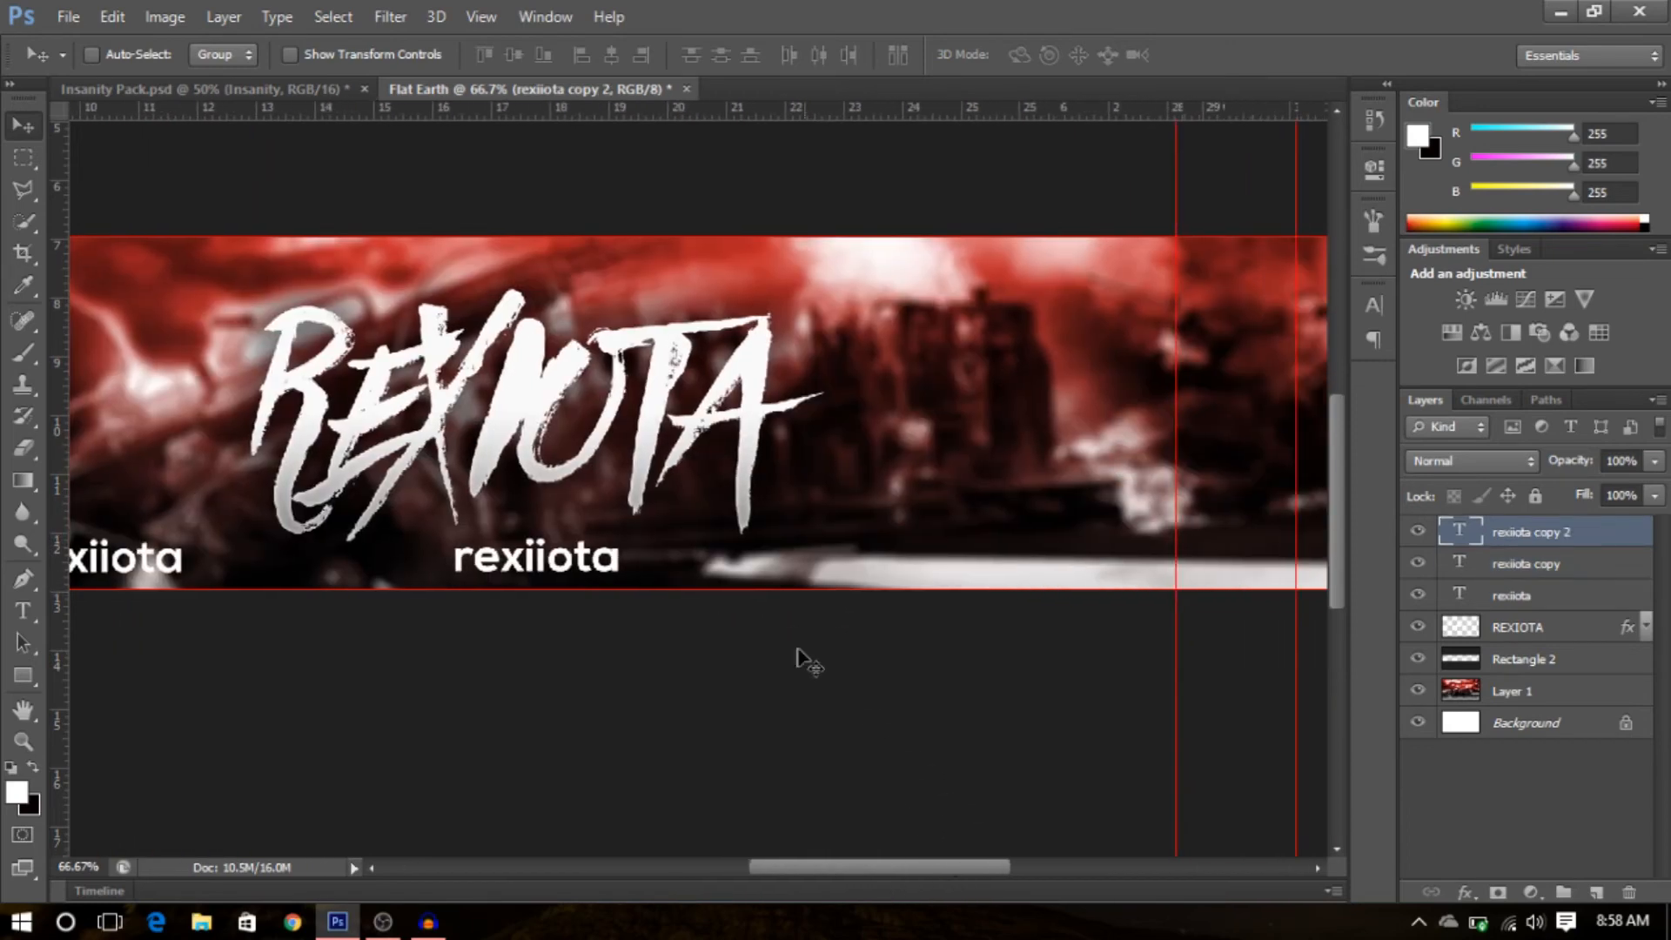
pyautogui.moveTo(599, 580); pyautogui.dragTo(1094, 568)
pyautogui.moveTo(917, 867); pyautogui.dragTo(883, 867)
pyautogui.moveTo(821, 565); pyautogui.dragTo(827, 564)
# - Center the original rexiiota text horizontally on the canvas using a full-canvas selection
pyautogui.click(1561, 596)
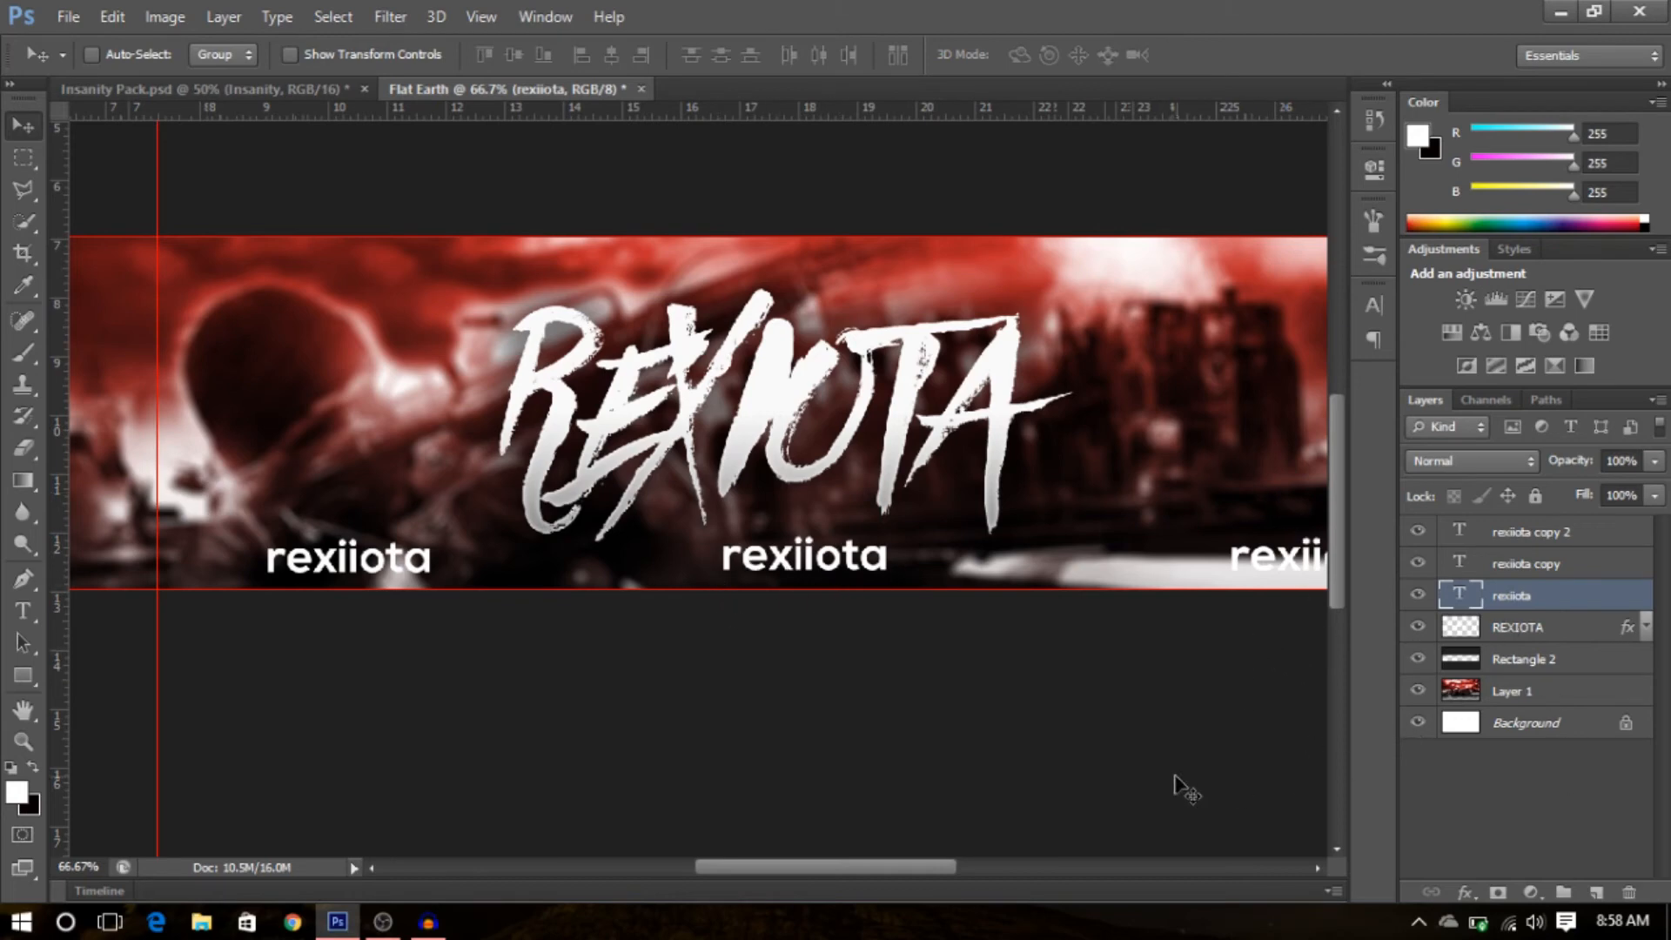
pyautogui.press('z')
pyautogui.rightClick(896, 692)
pyautogui.click(976, 706)
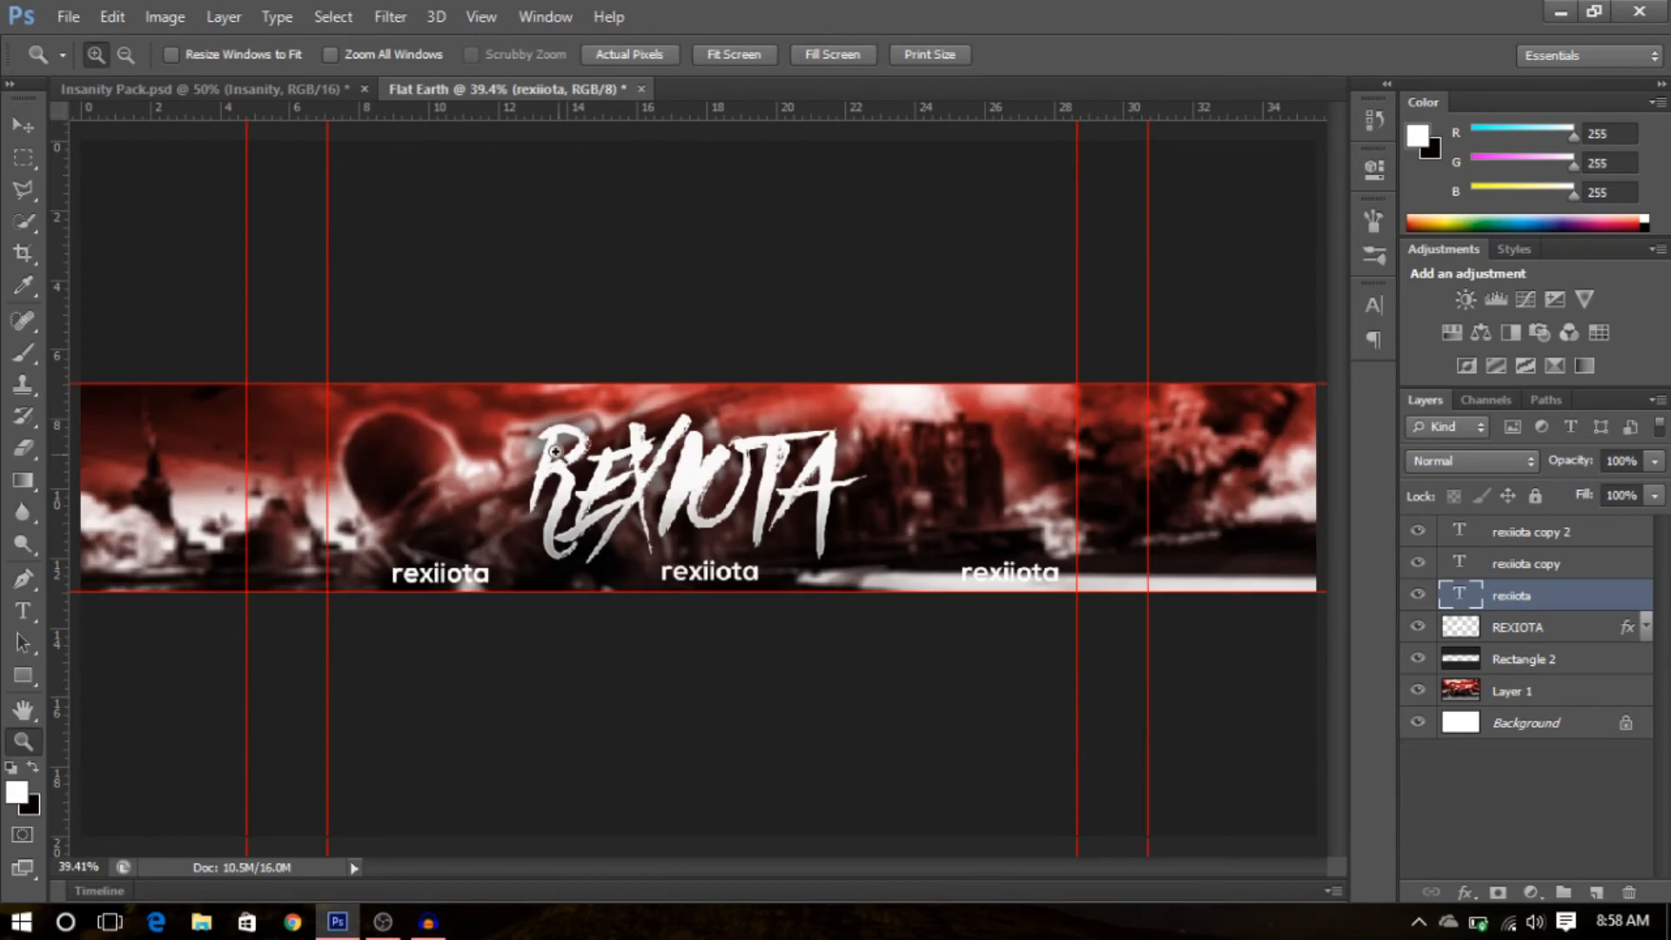
pyautogui.click(23, 157)
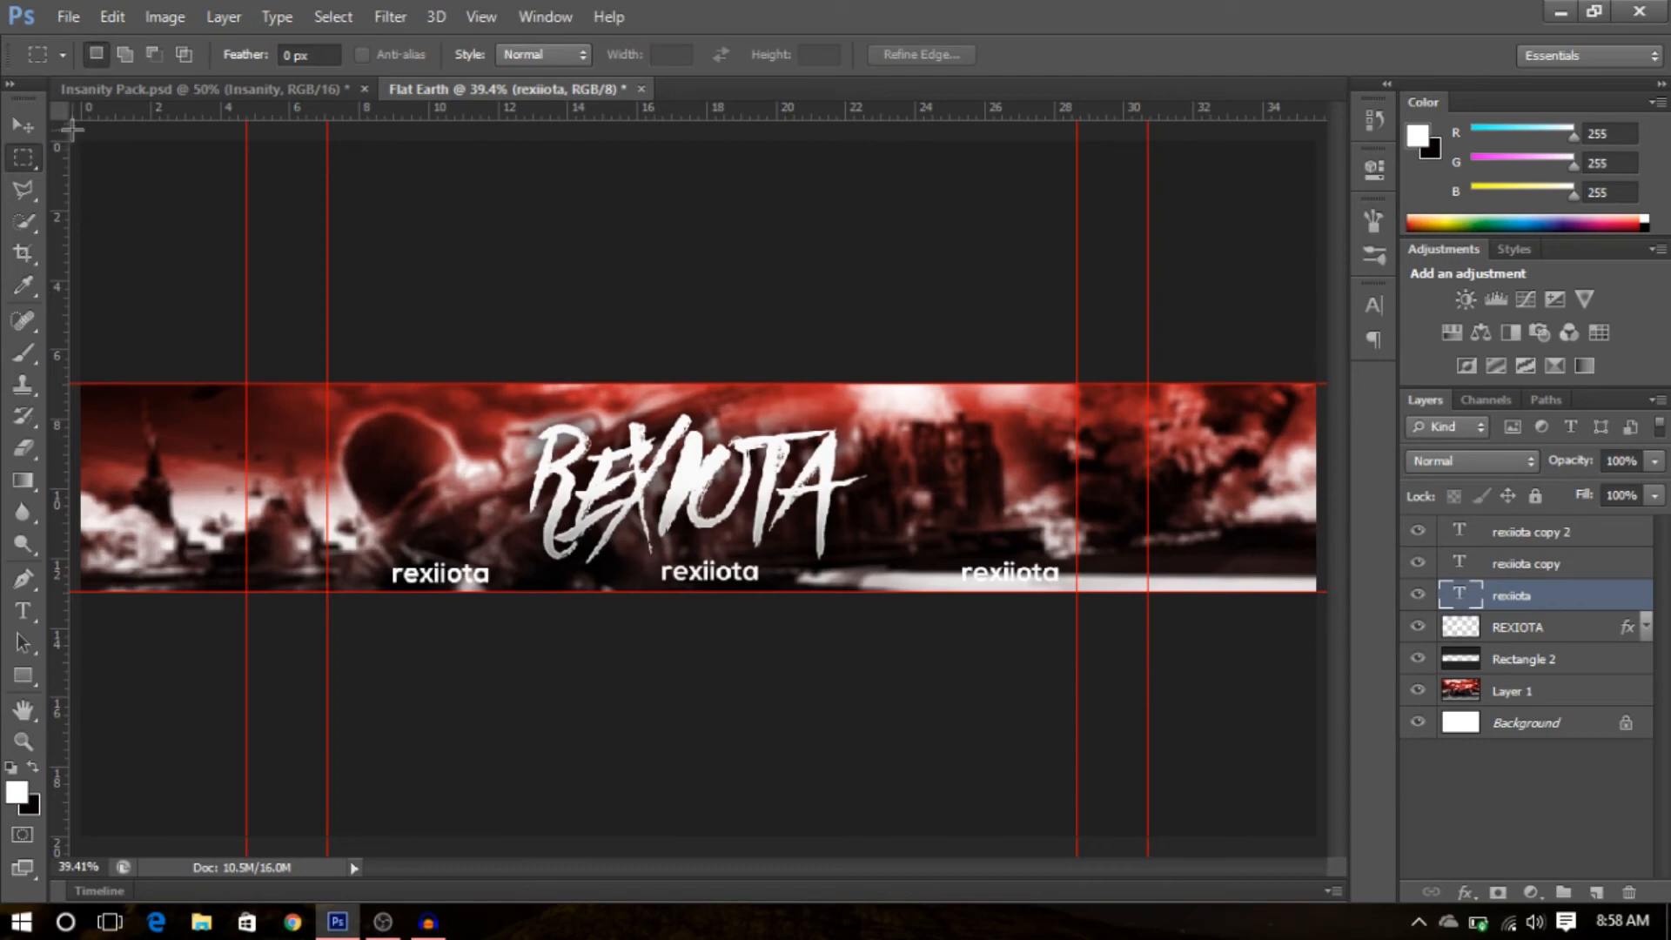
pyautogui.moveTo(72, 129); pyautogui.dragTo(1471, 860)
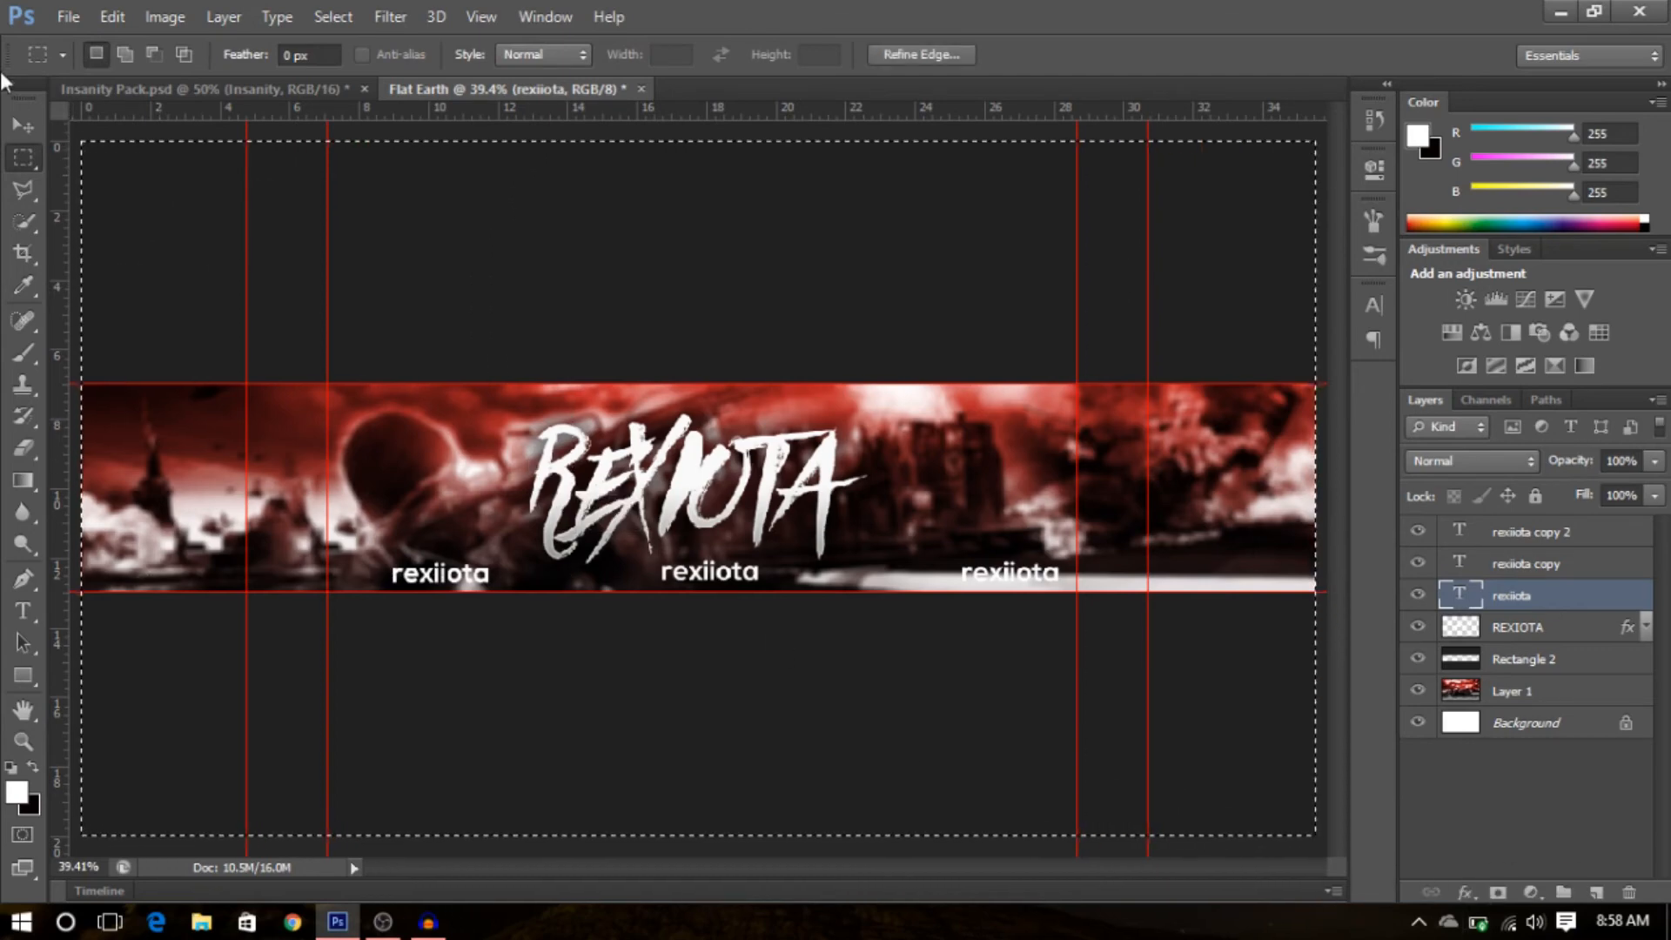
pyautogui.click(18, 114)
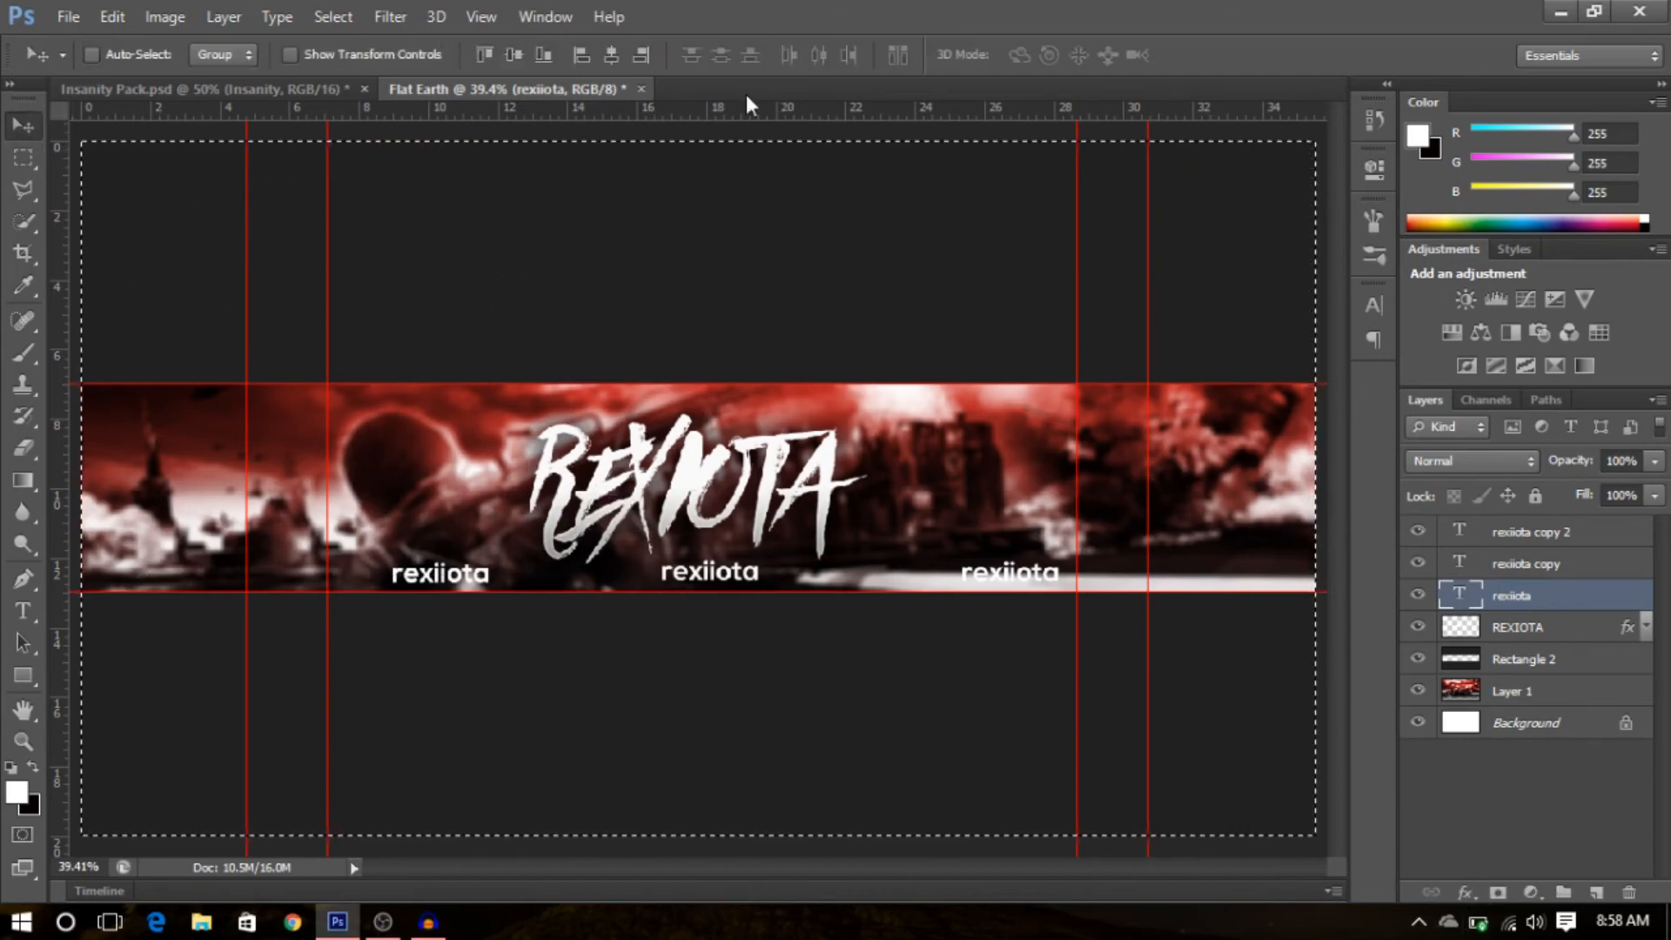
pyautogui.click(614, 59)
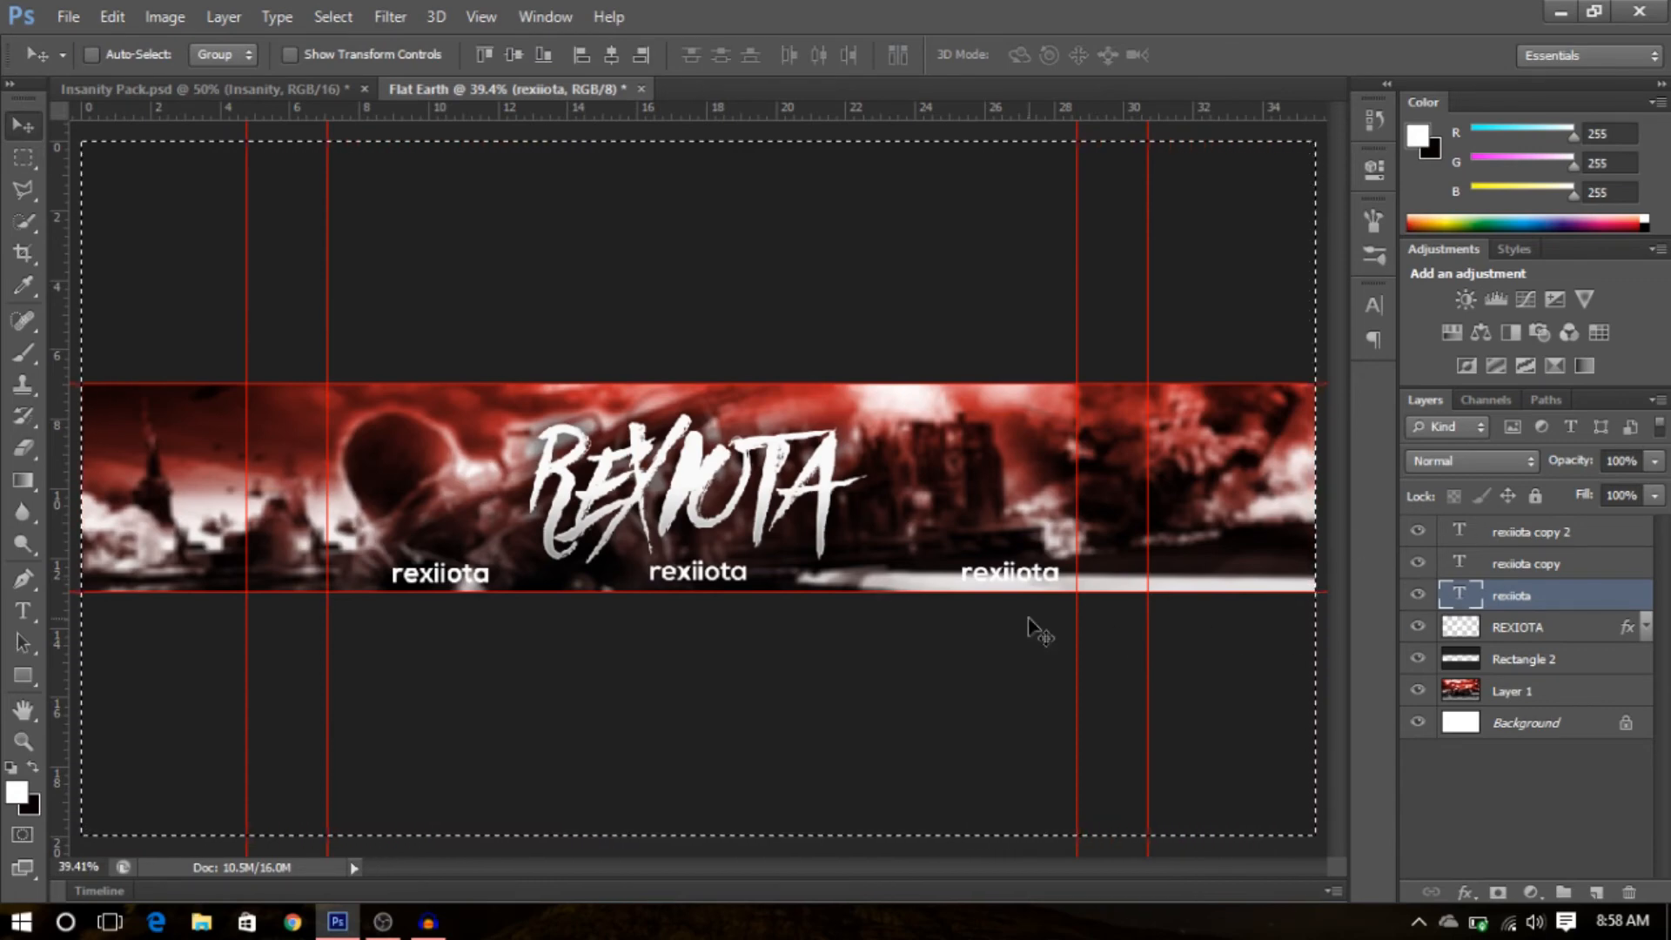
# - Deselect and nudge the left and right rexiiota copies so the three labels are evenly spaced
pyautogui.click(1512, 568)
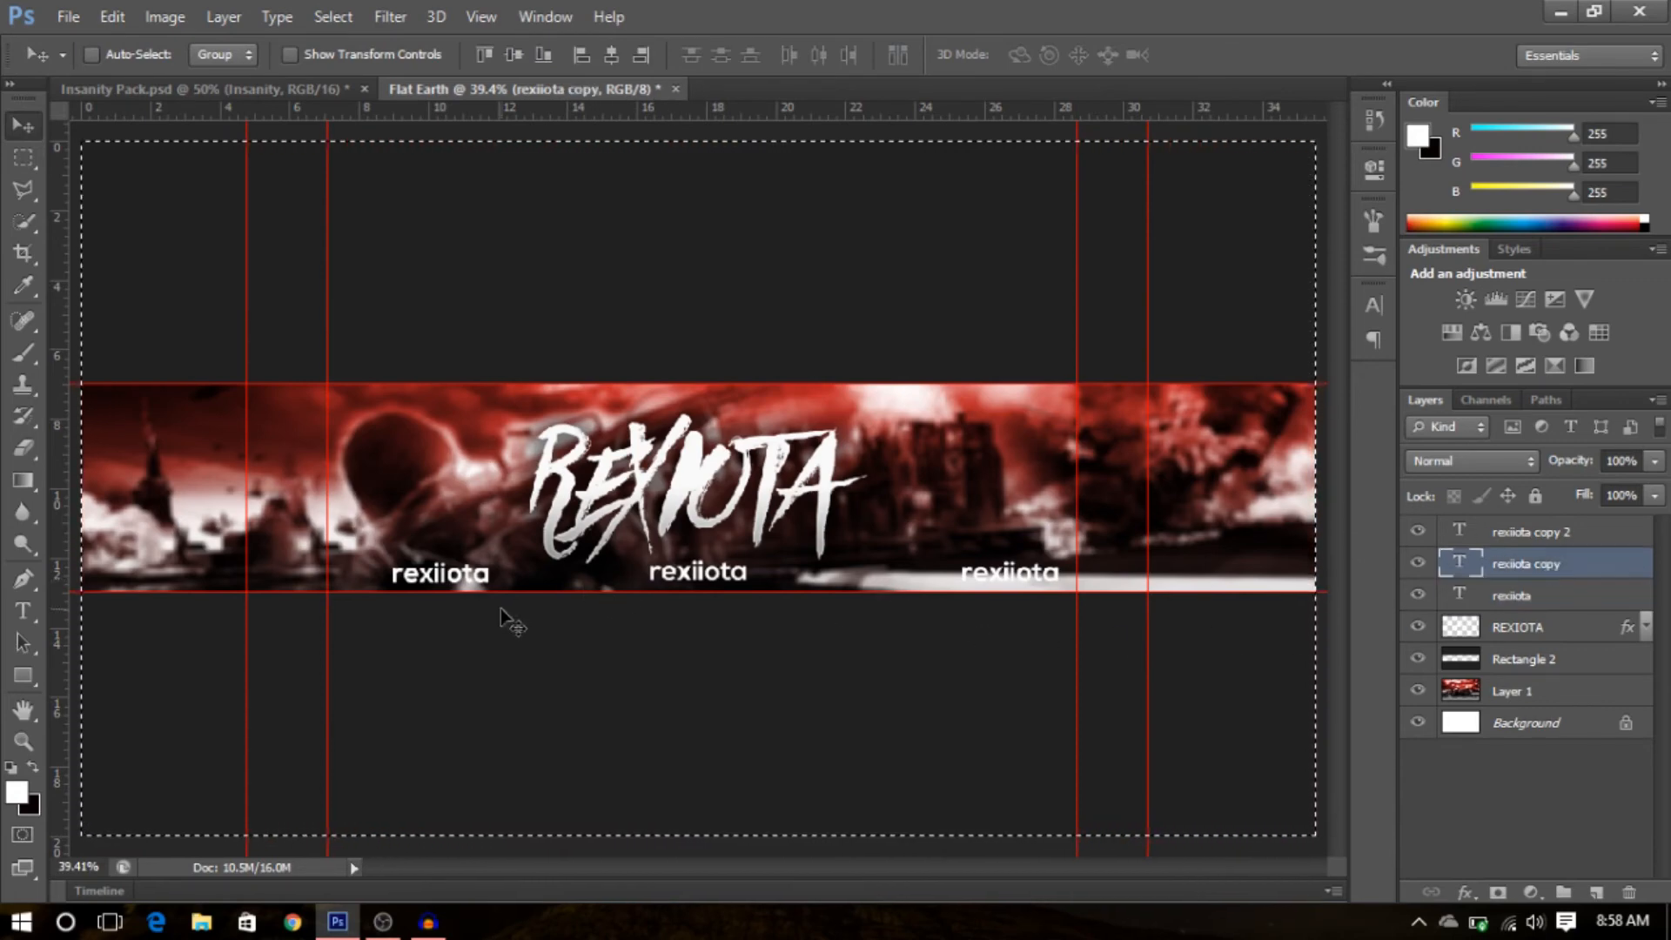
pyautogui.click(23, 187)
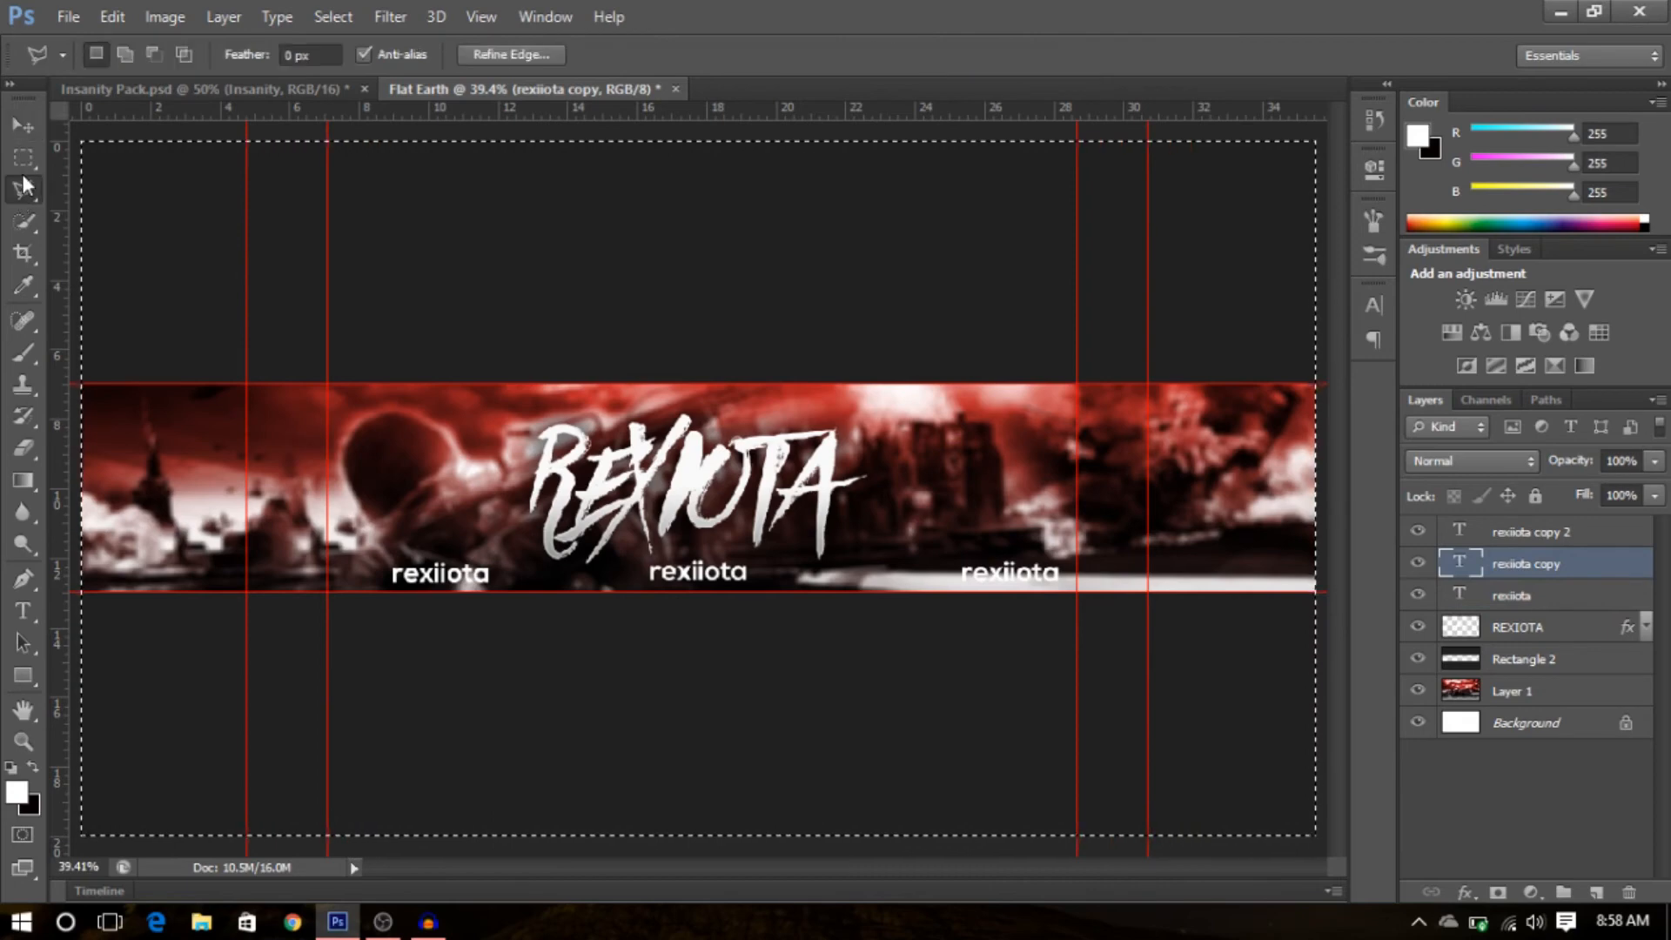
pyautogui.click(23, 157)
pyautogui.click(82, 180)
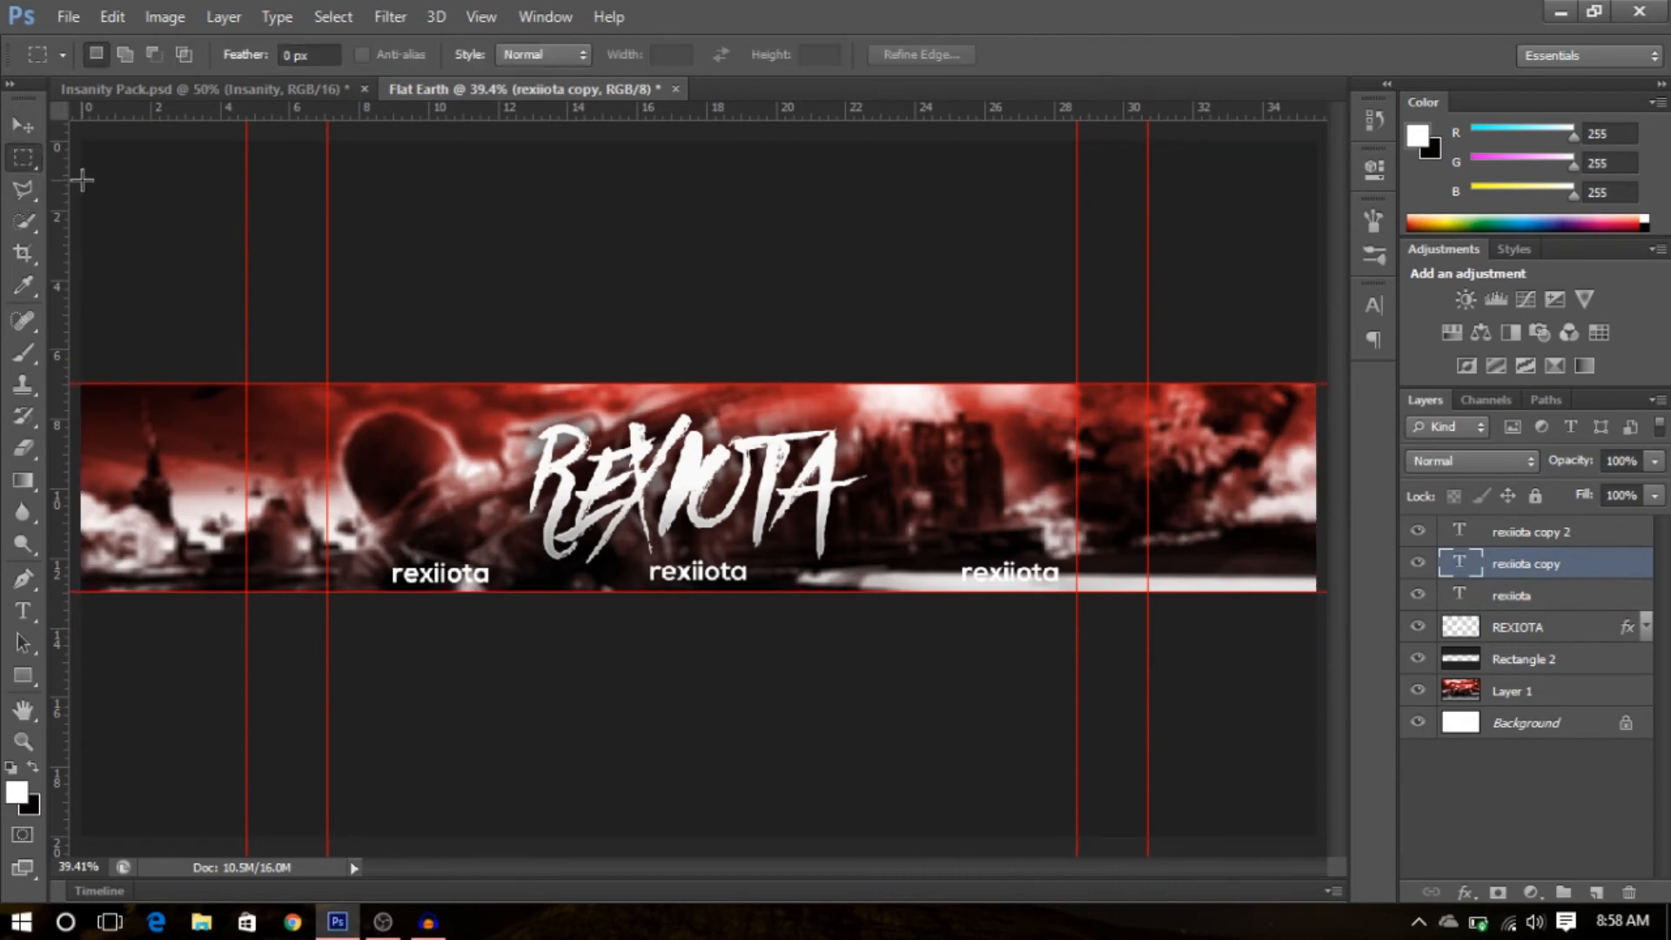
pyautogui.click(37, 132)
pyautogui.moveTo(469, 578); pyautogui.dragTo(453, 575)
pyautogui.moveTo(1022, 574); pyautogui.dragTo(1015, 564)
pyautogui.click(1569, 534)
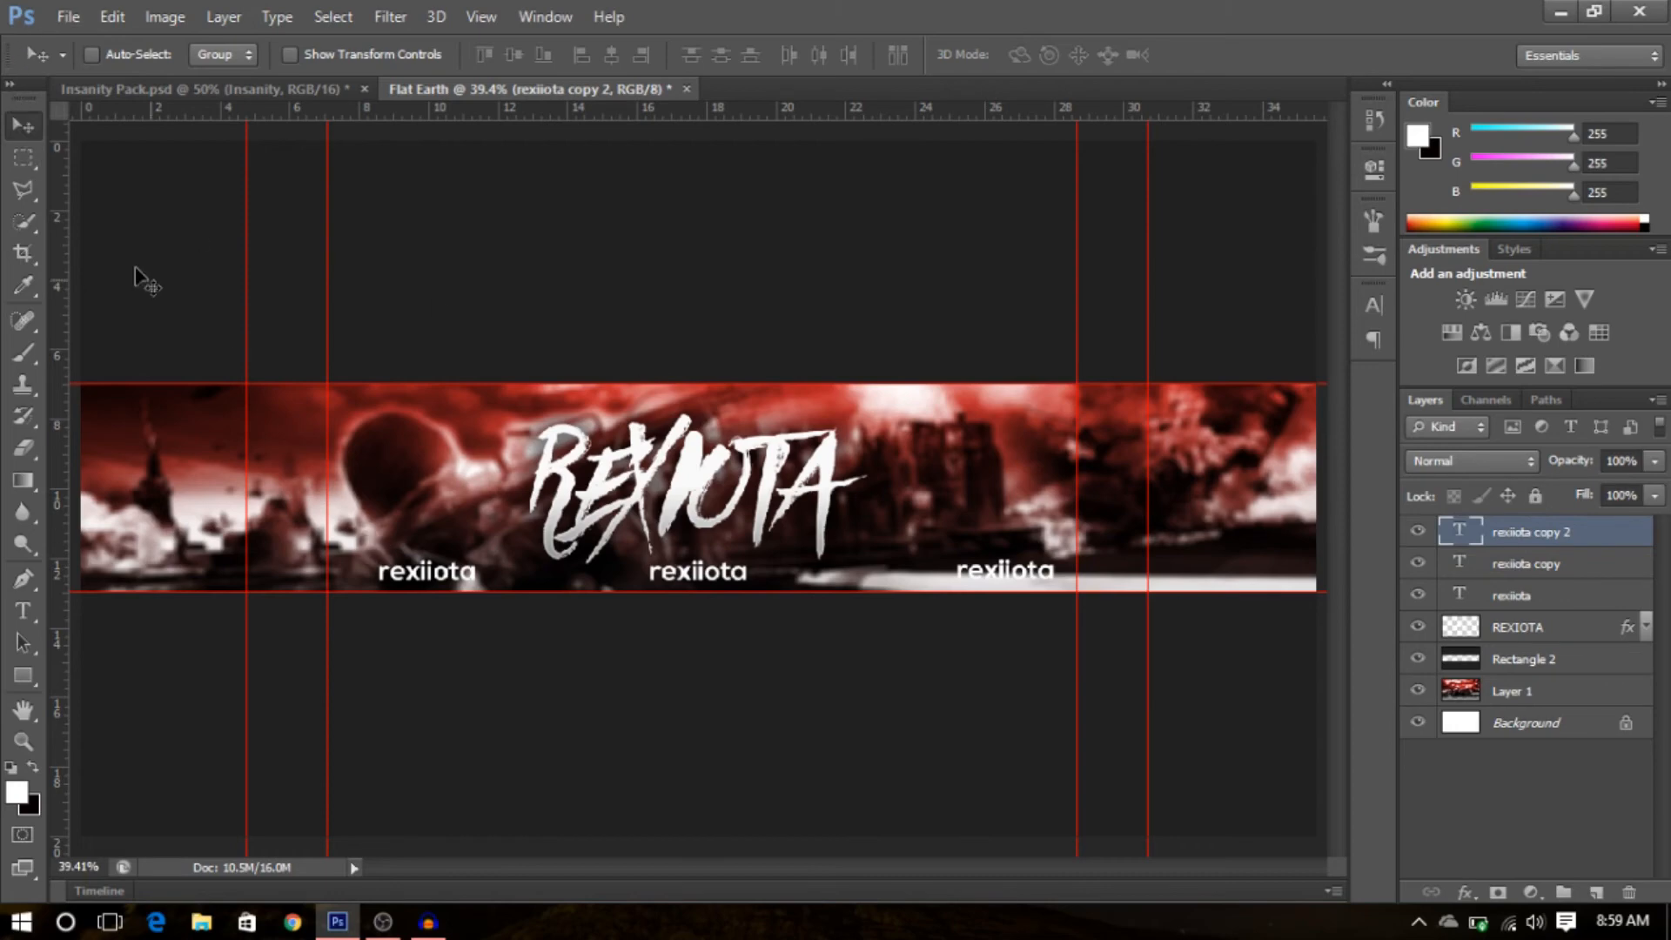
# - In the Insanity Pack document, copy the layer style of the first Insanity text layer in the First Row group
pyautogui.click(270, 88)
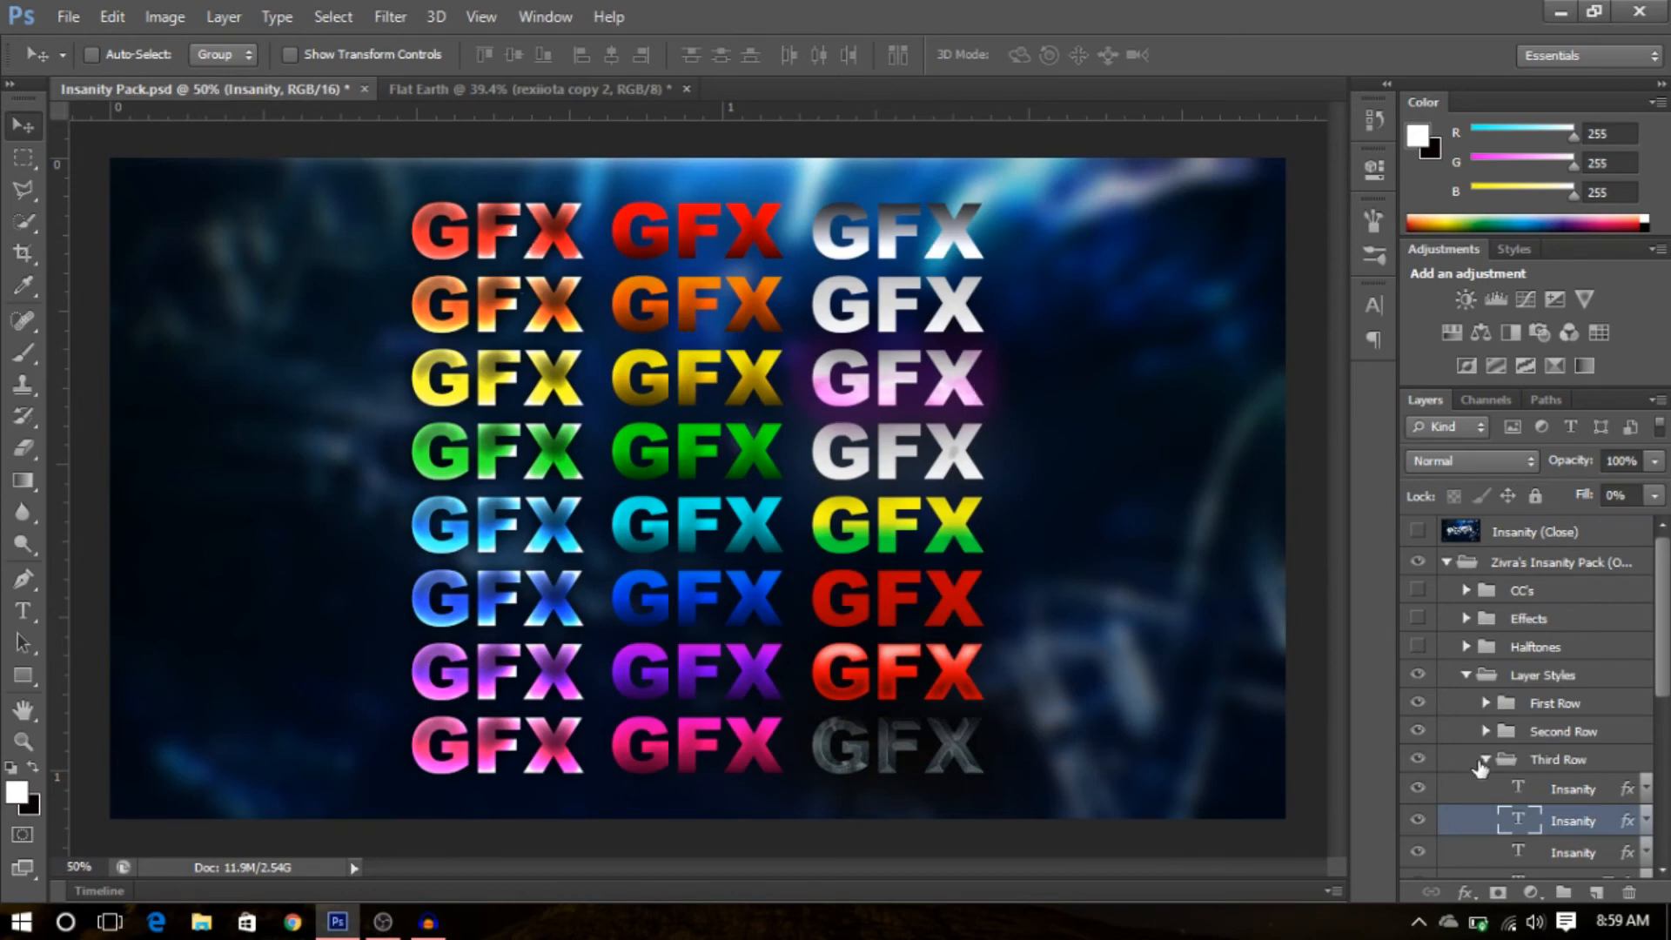
pyautogui.click(1483, 761)
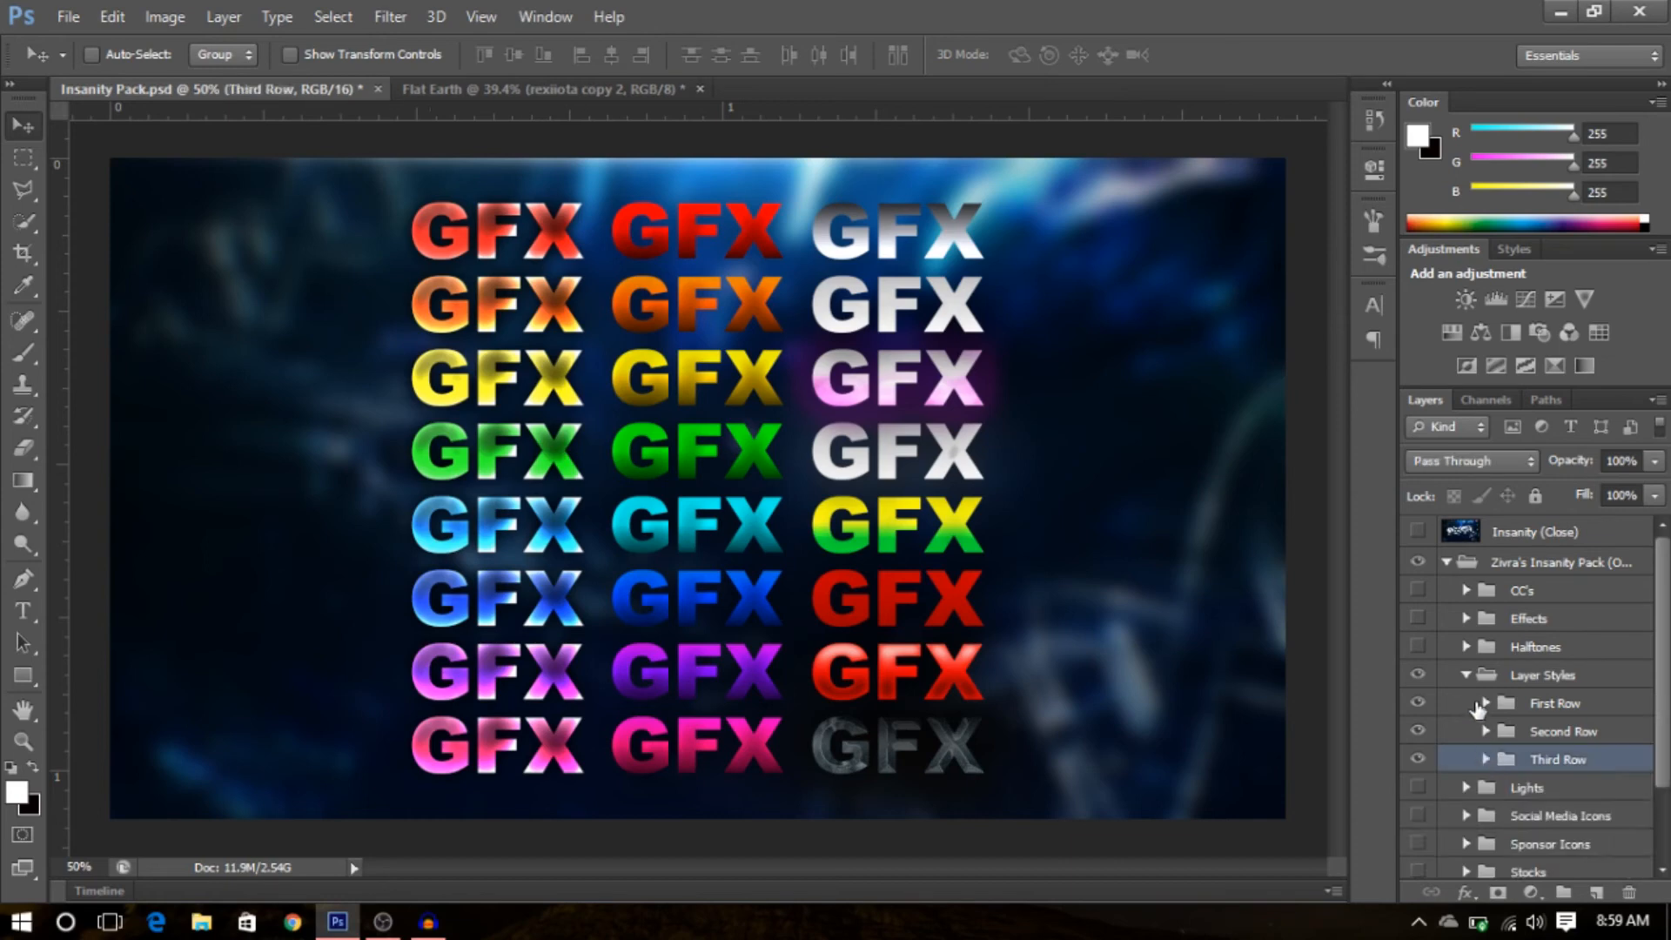
pyautogui.click(1485, 705)
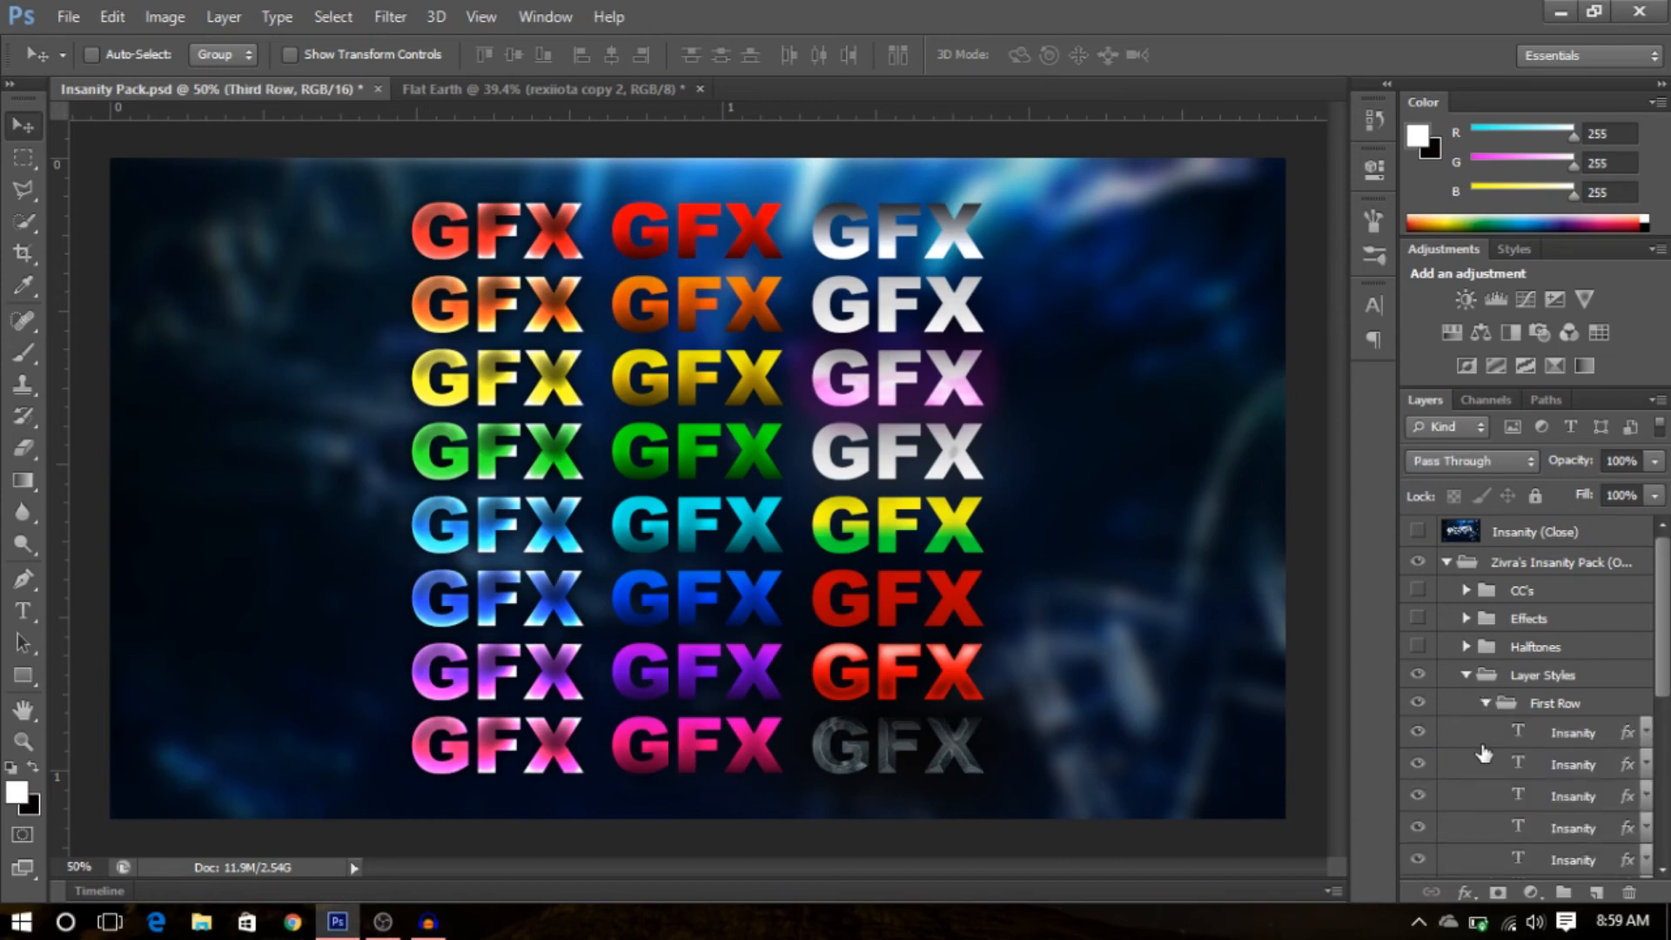
pyautogui.click(1510, 743)
pyautogui.click(1418, 736)
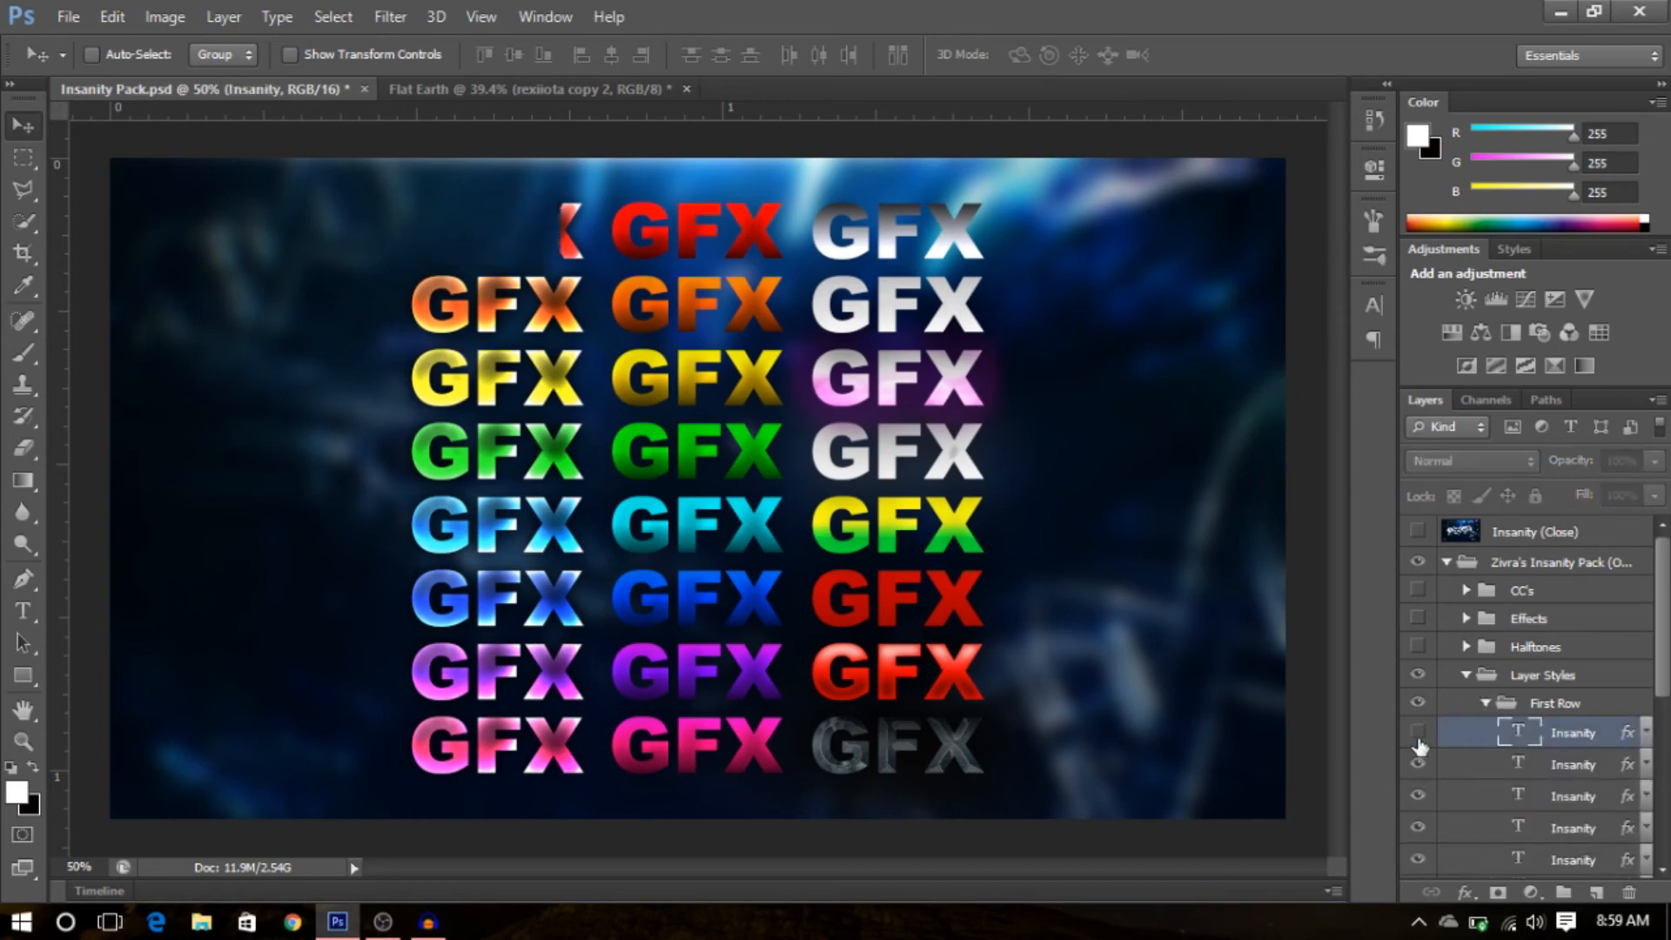
pyautogui.click(1417, 736)
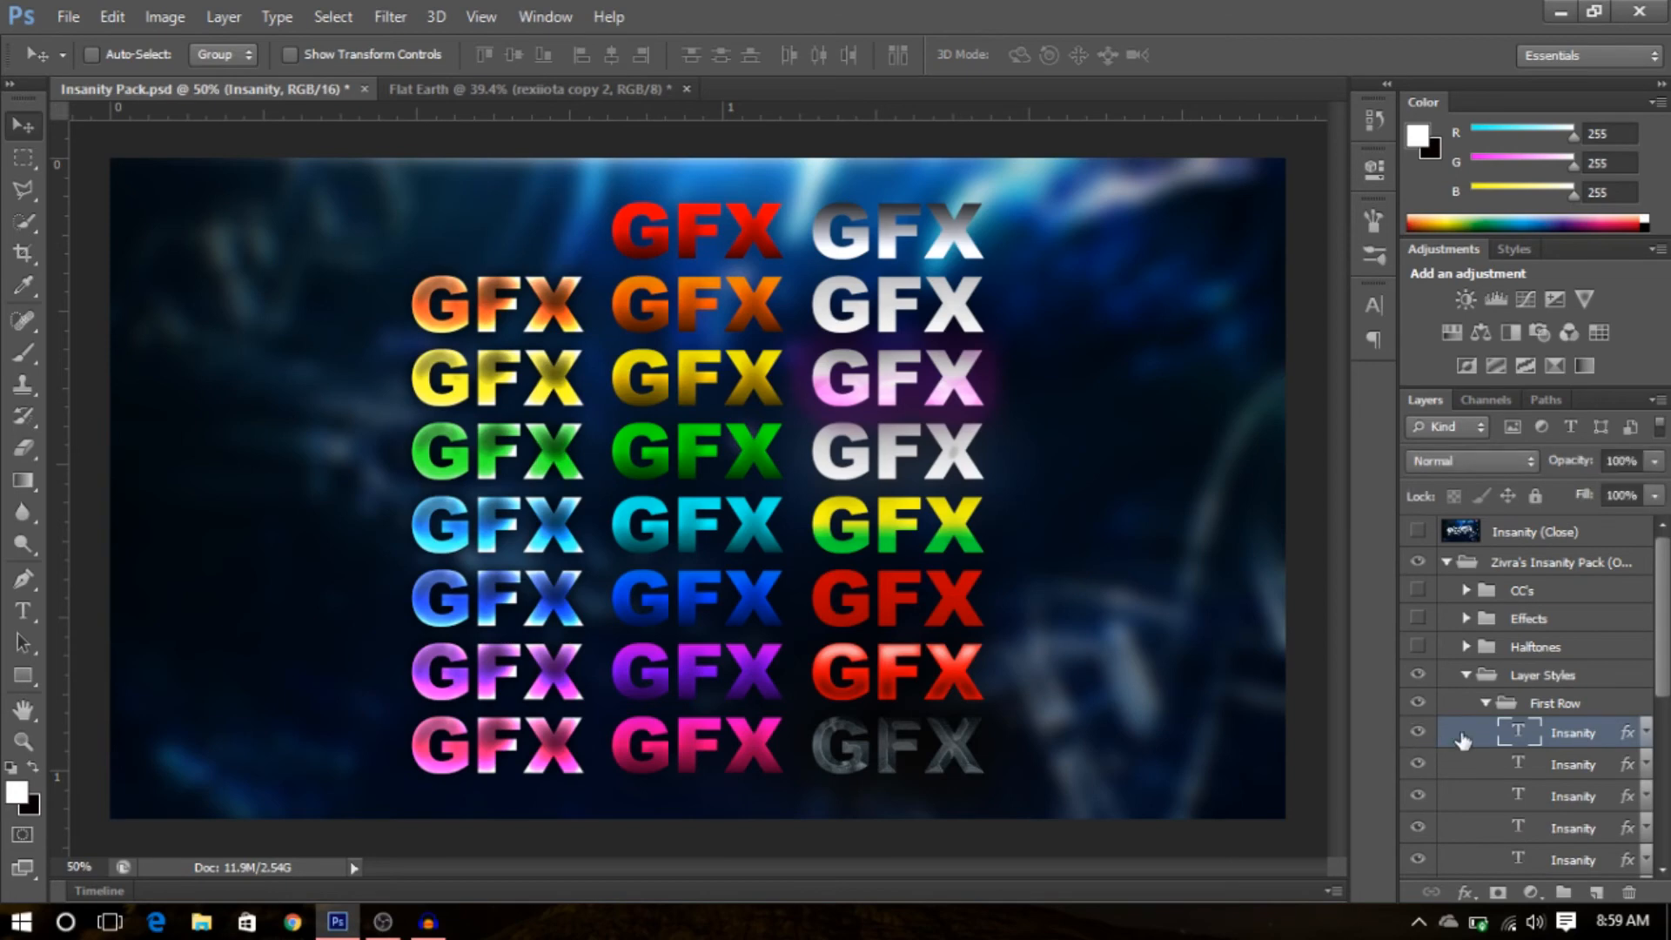
pyautogui.rightClick(1550, 733)
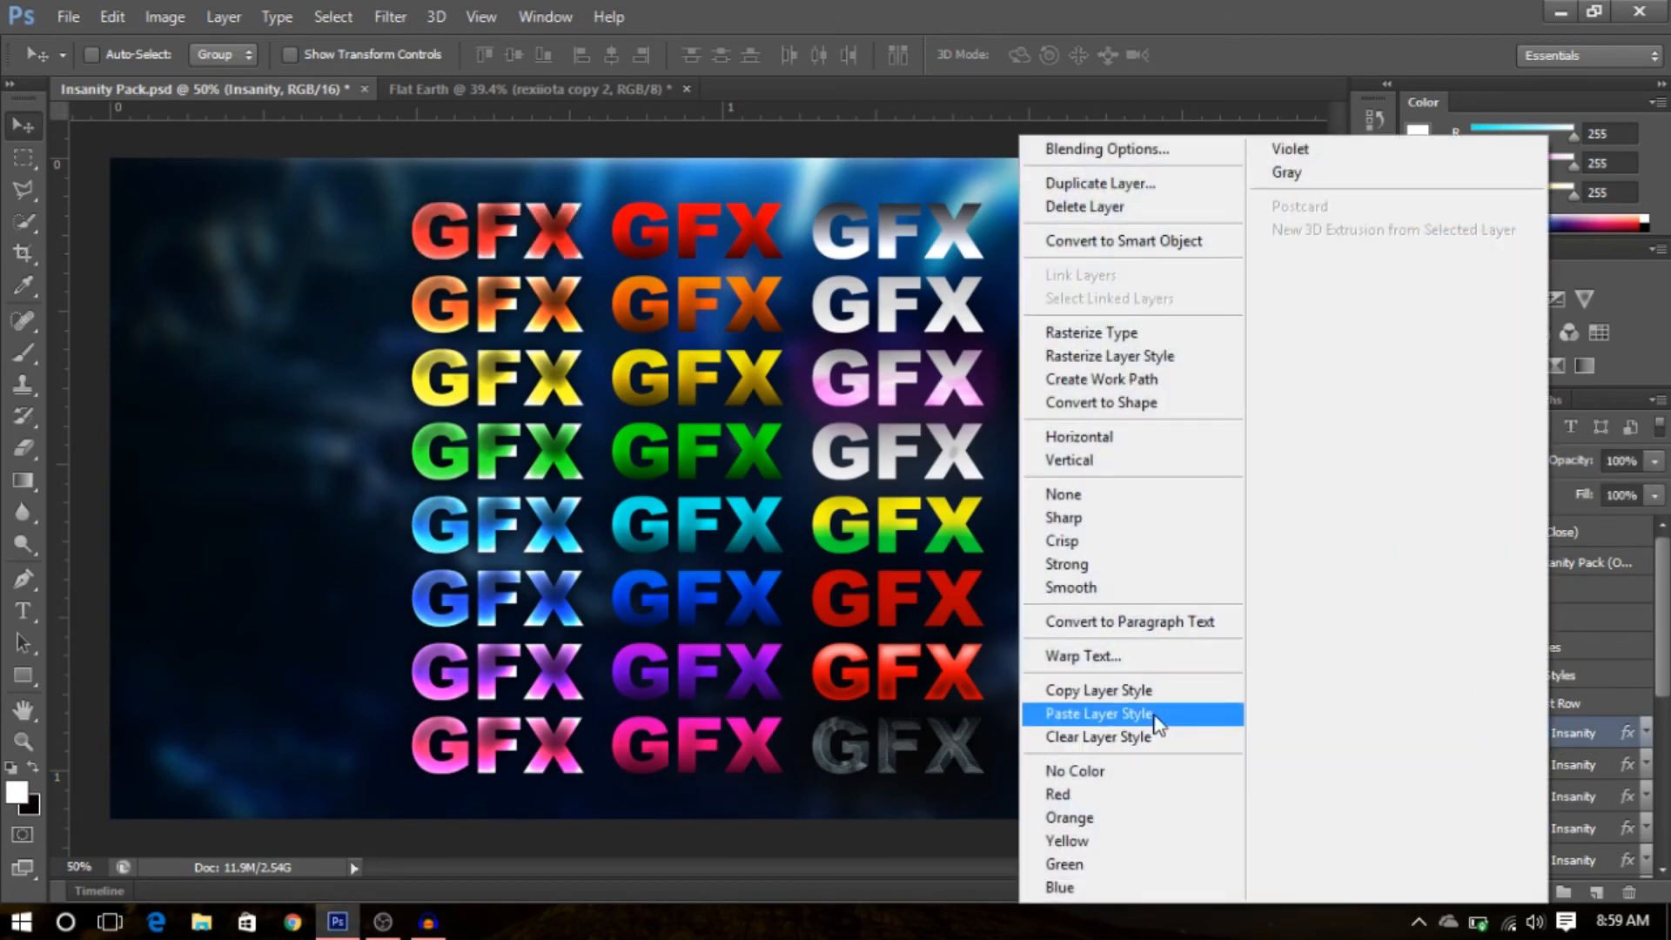
pyautogui.click(1164, 700)
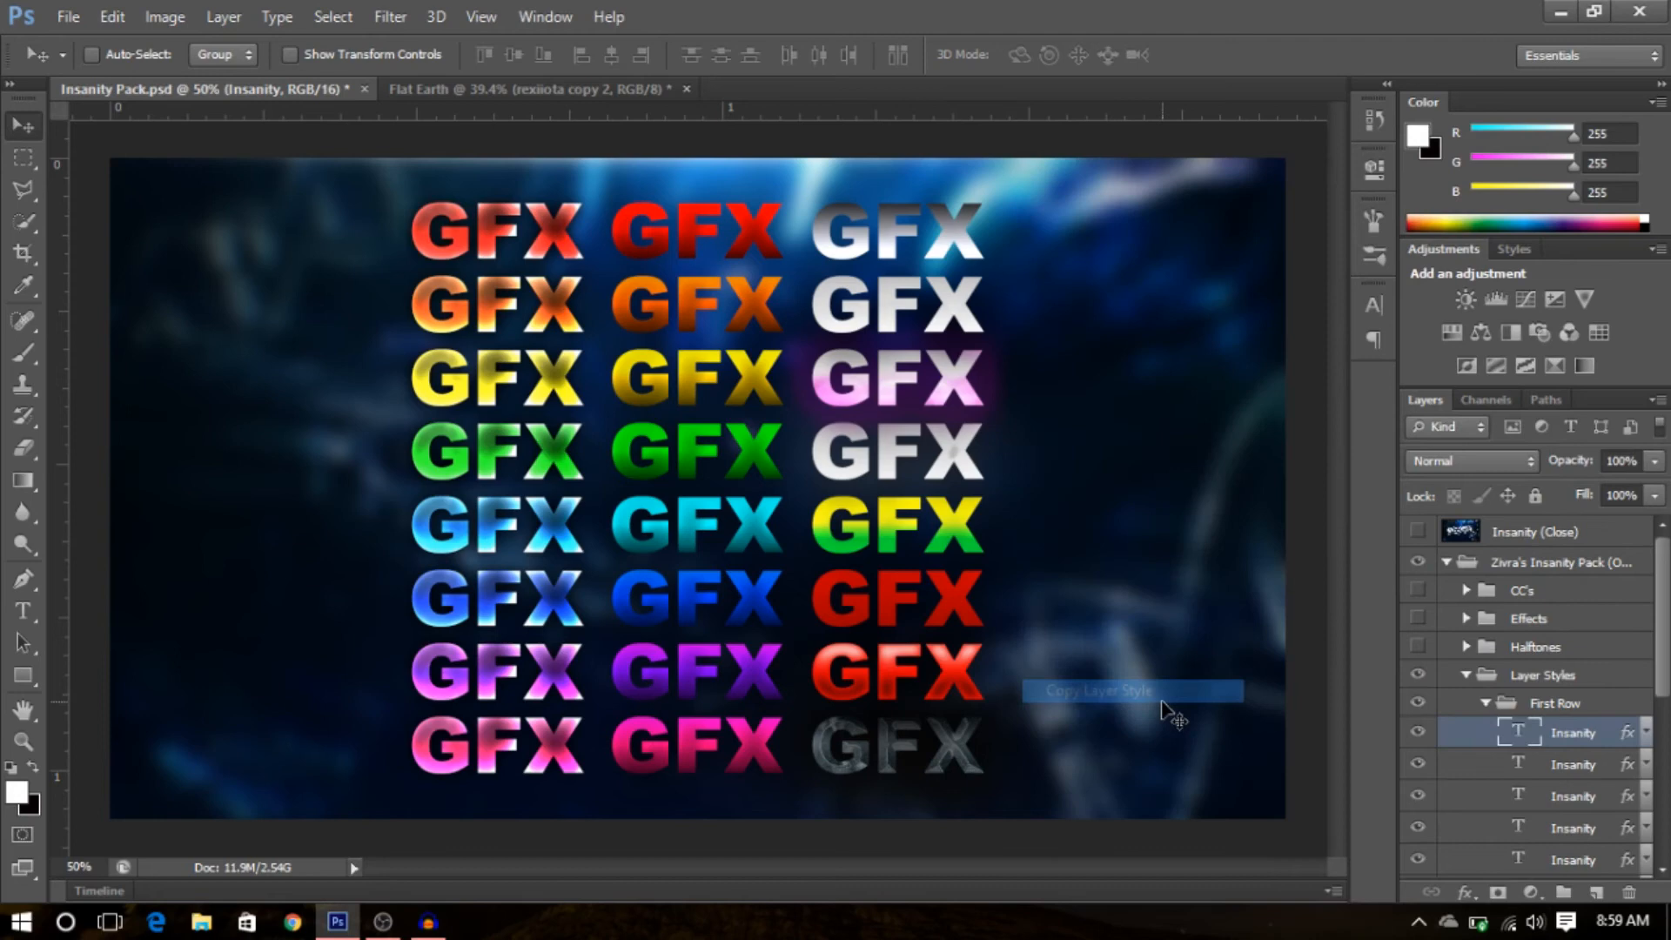
# - Paste that copied layer style onto all three rexiiota text layers in the banner
pyautogui.click(578, 90)
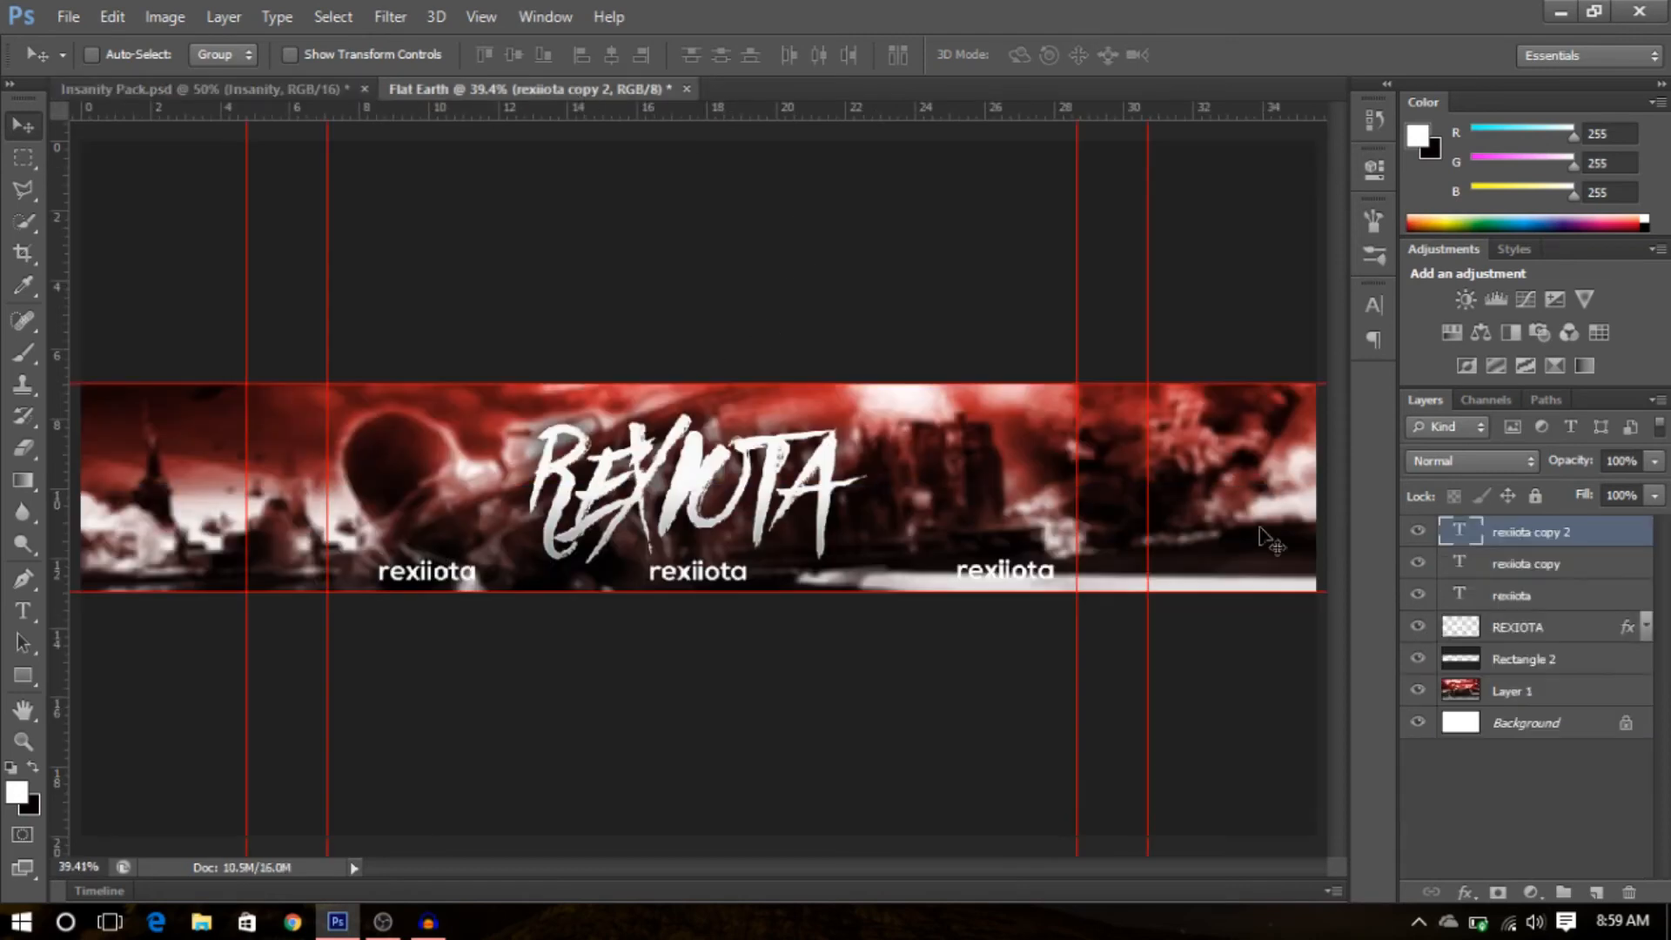
pyautogui.doubleClick(1548, 596)
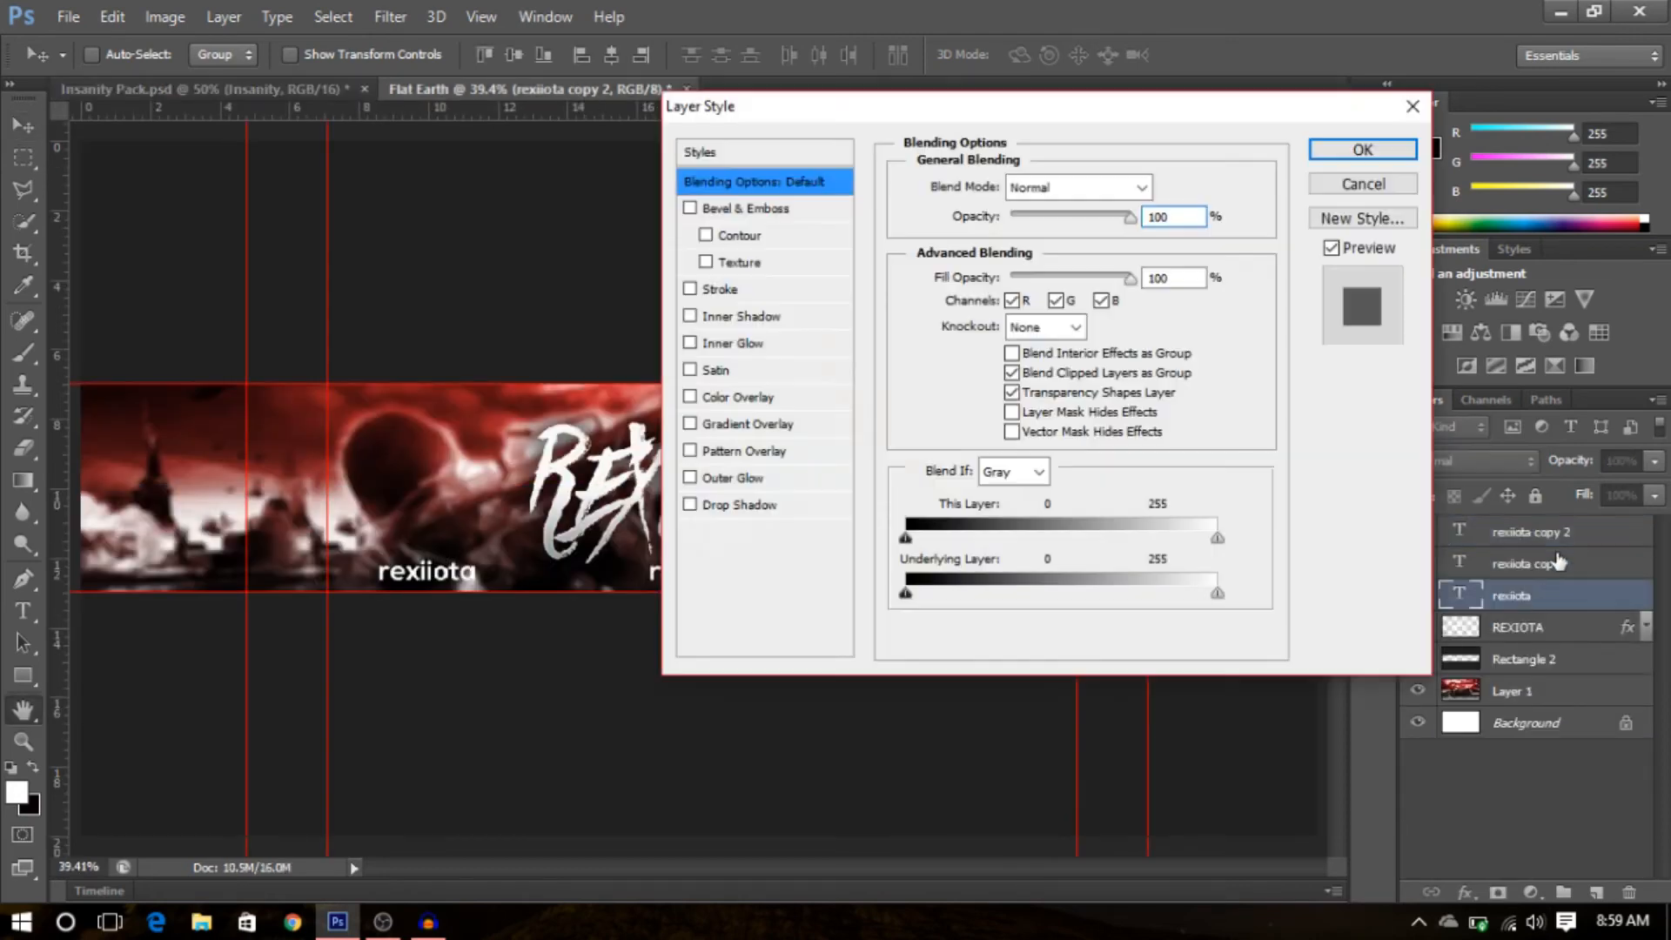
pyautogui.click(1354, 184)
pyautogui.keyDown('shift'); pyautogui.click(1525, 564); pyautogui.keyUp('shift')
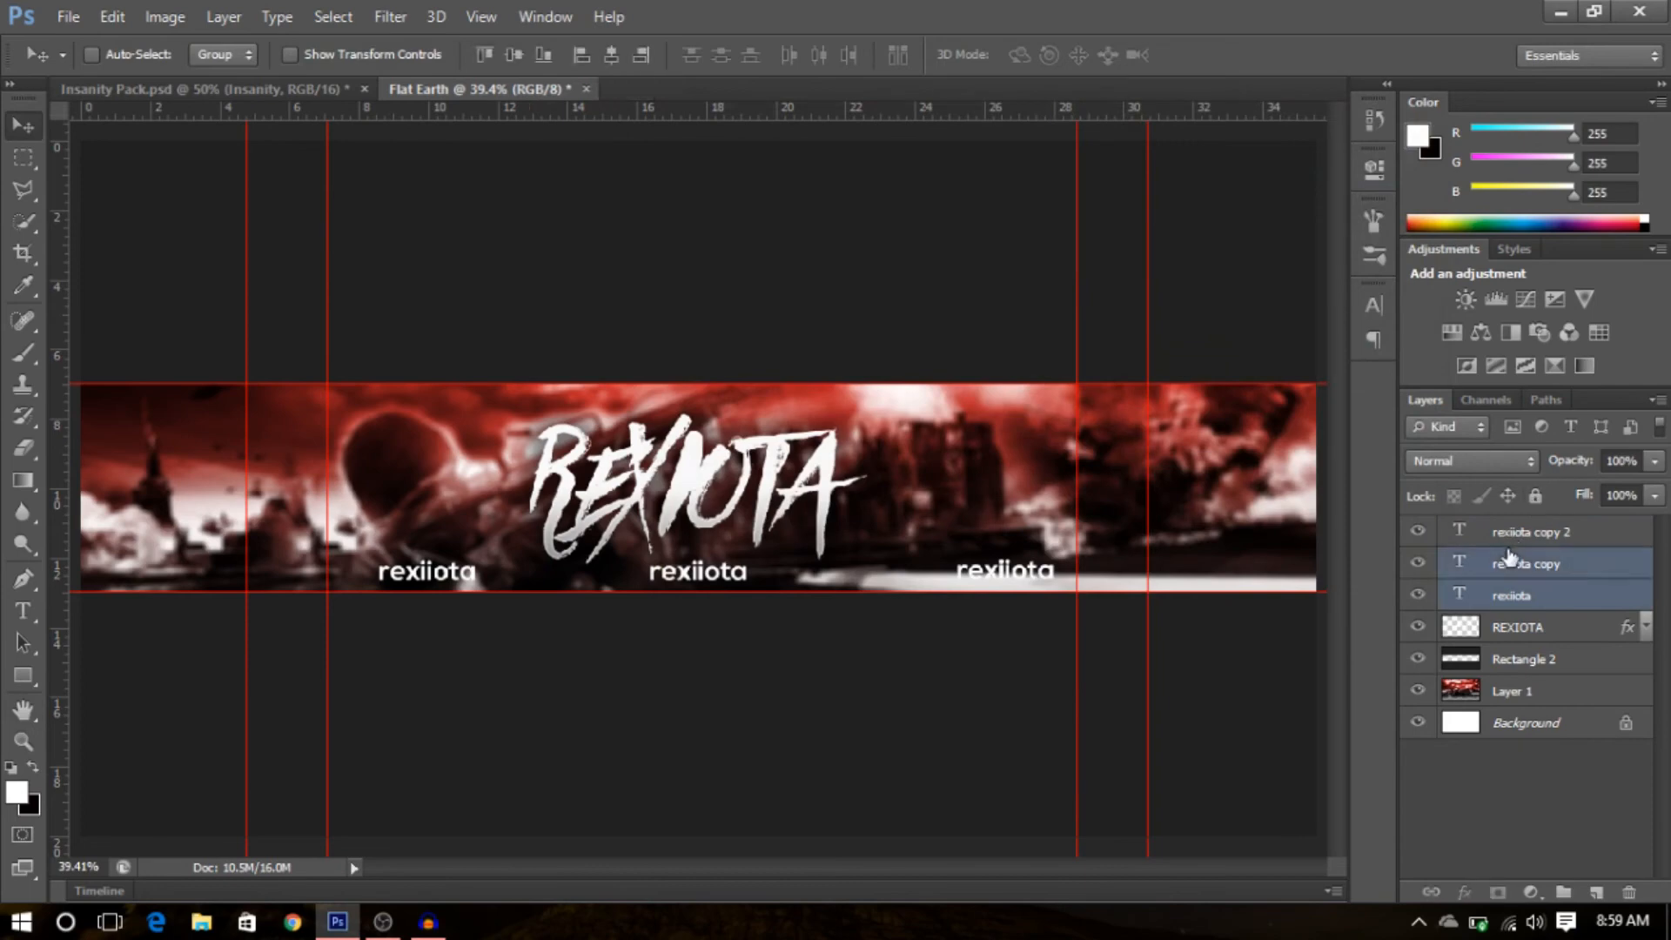
pyautogui.keyDown('shift'); pyautogui.click(1529, 535); pyautogui.keyUp('shift')
pyautogui.rightClick(1522, 562)
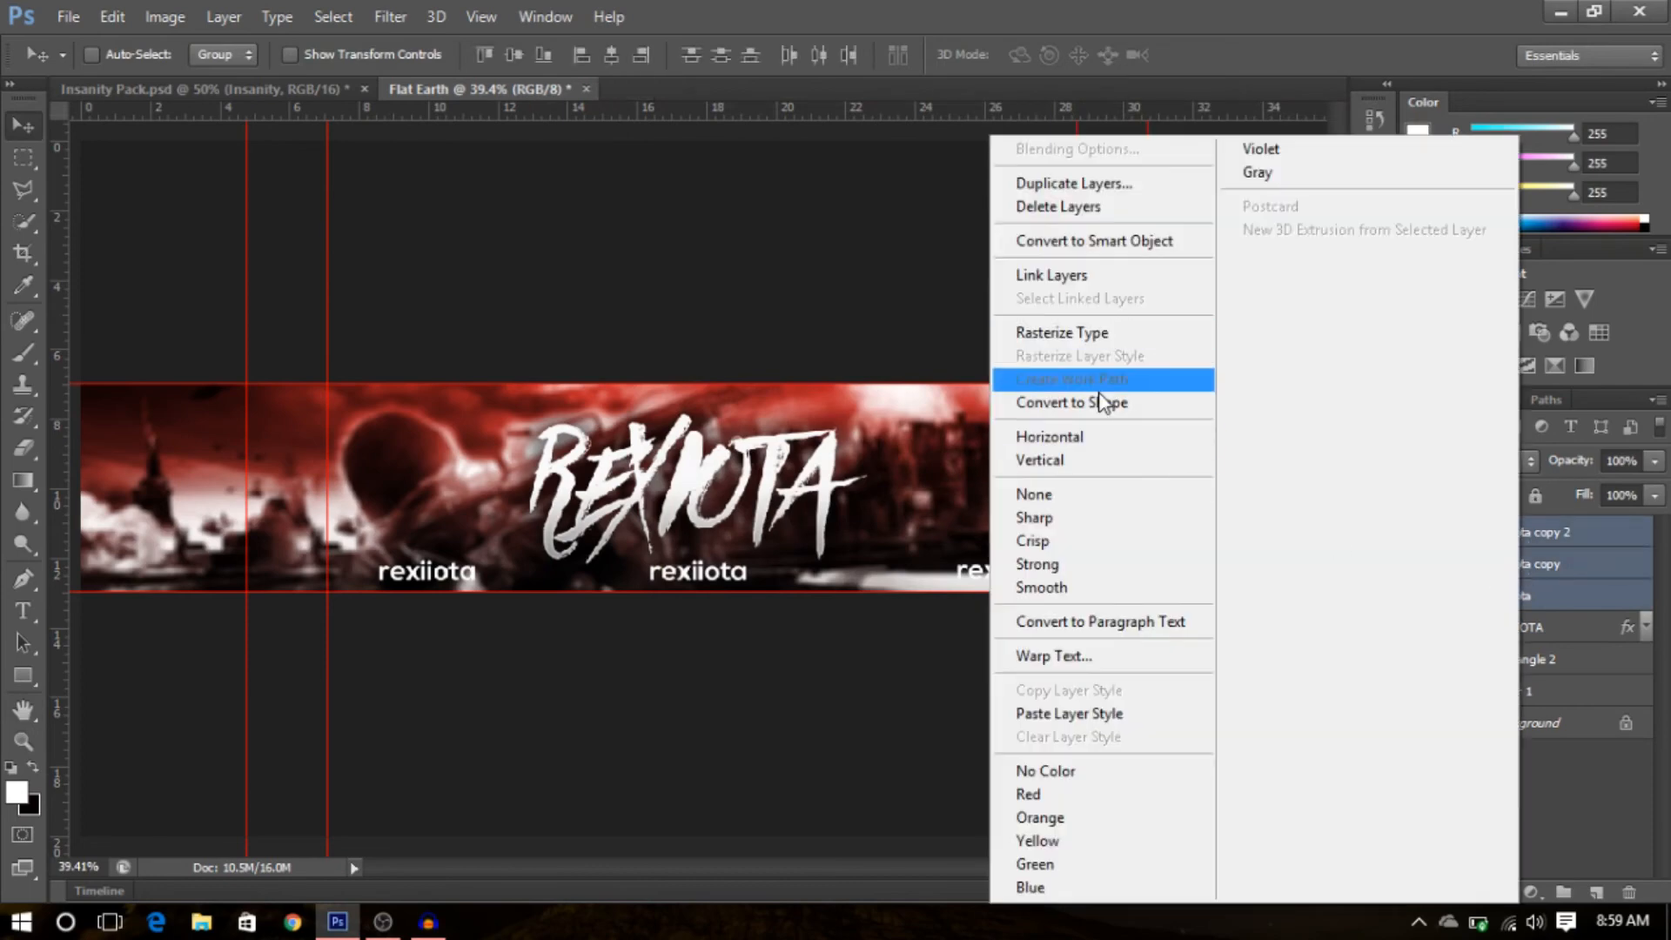
pyautogui.click(1114, 720)
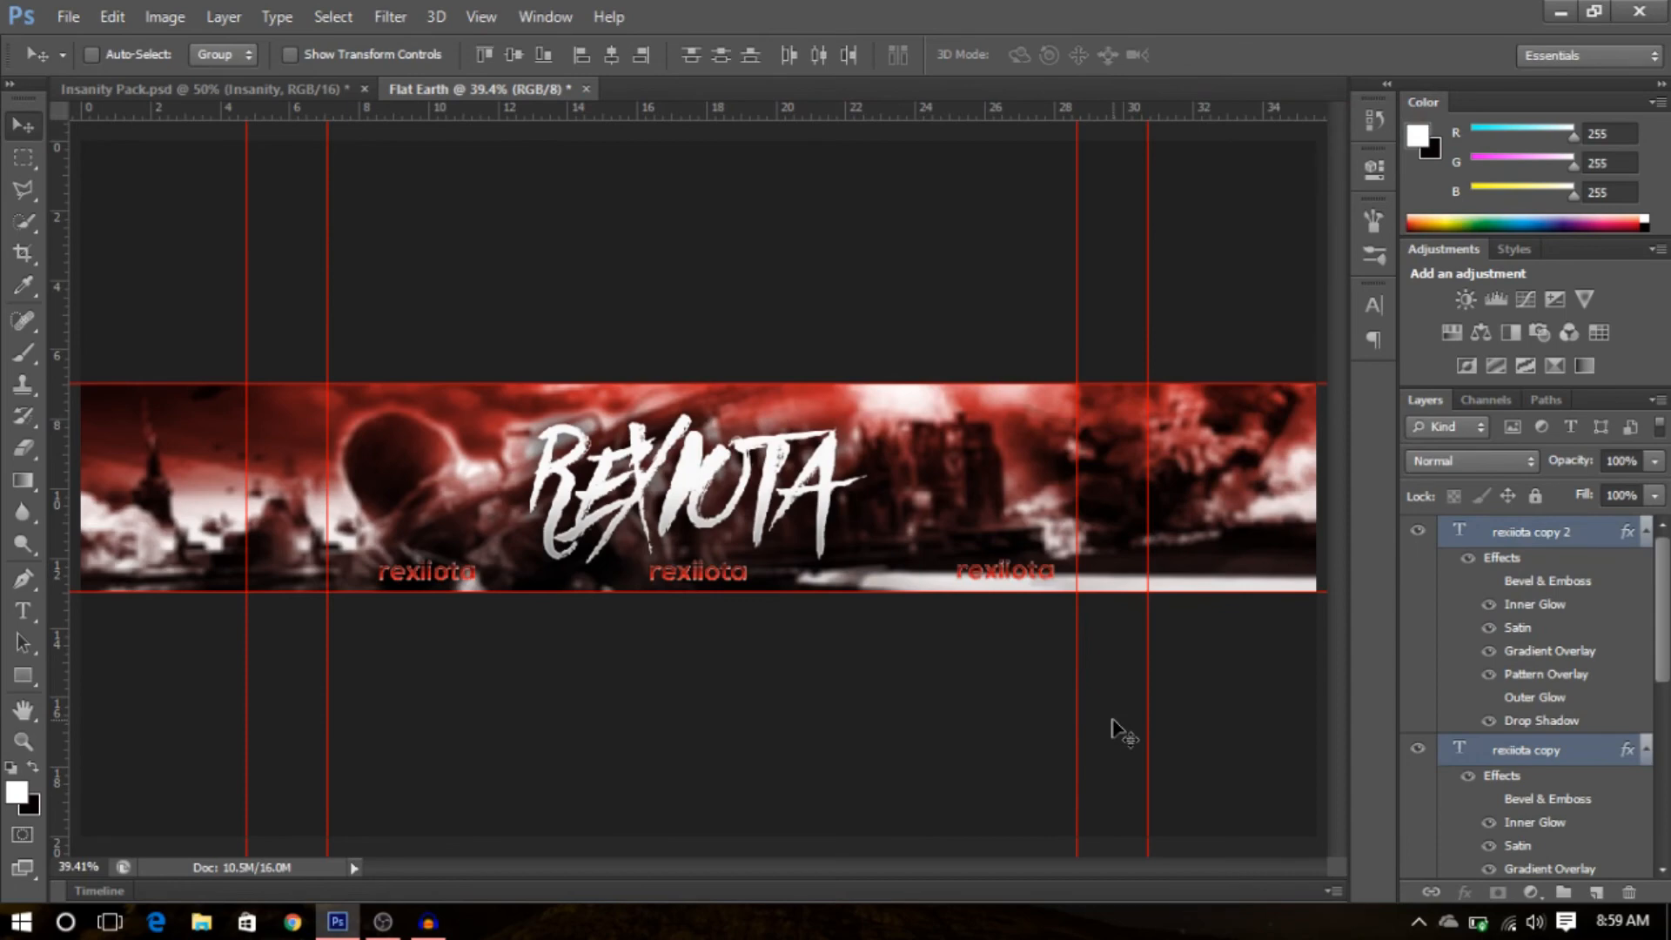
# - Turn off Reverse in the Gradient Overlay effect of the rexiiota copy 2 layer
pyautogui.doubleClick(1537, 652)
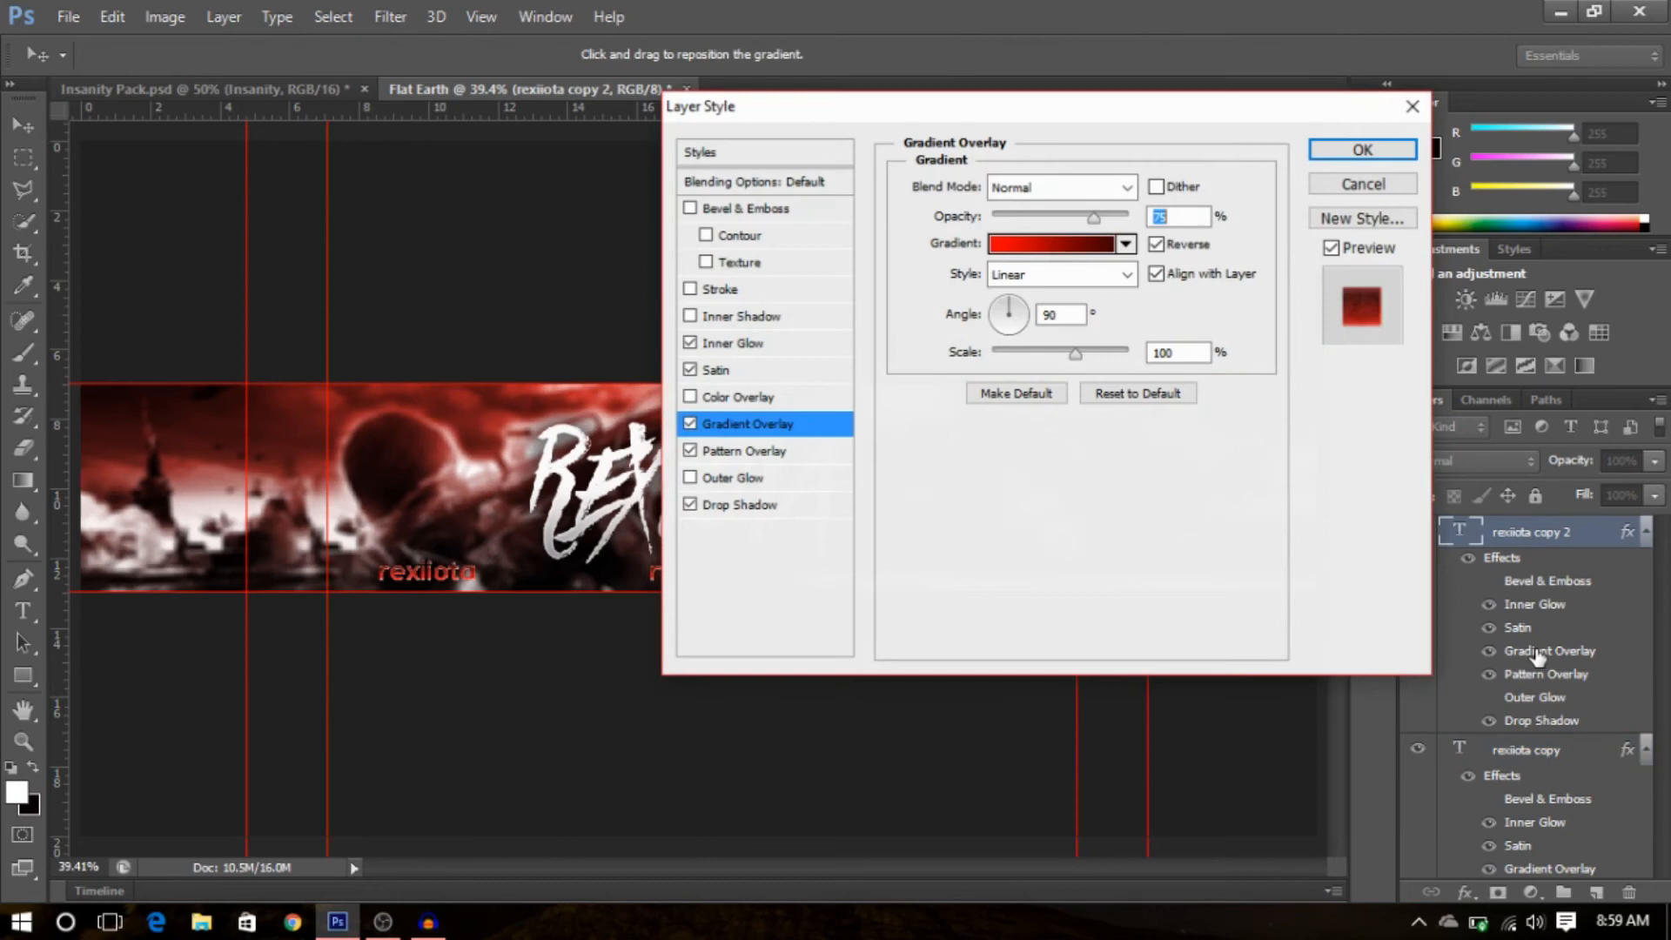
pyautogui.click(1155, 245)
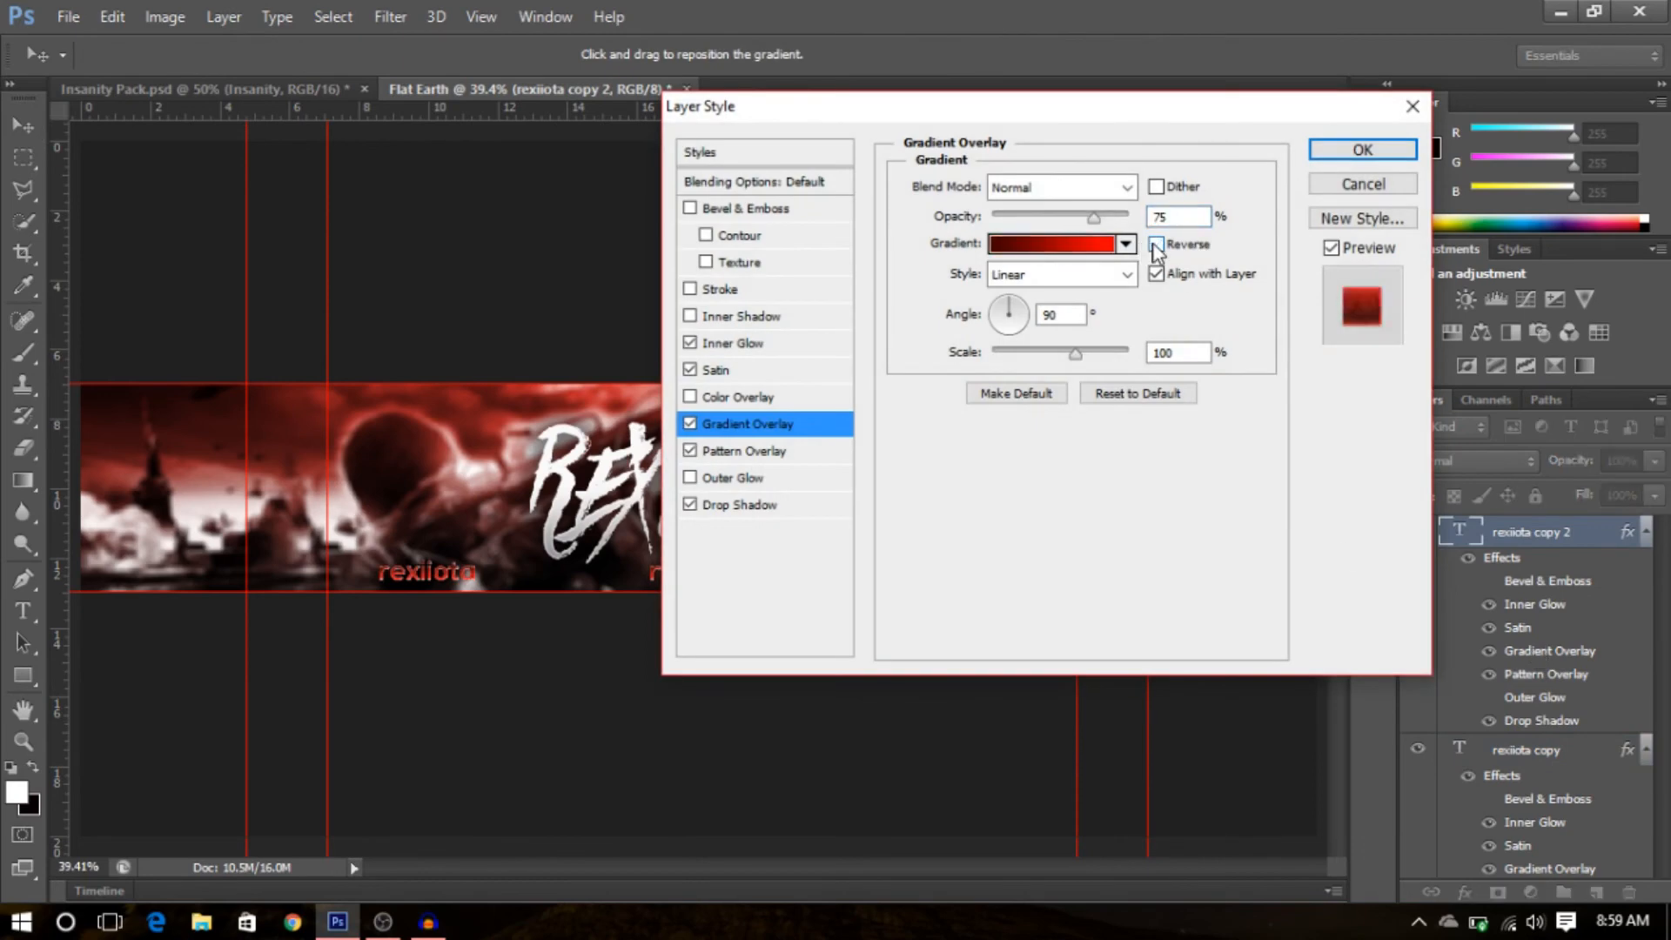
pyautogui.click(1363, 149)
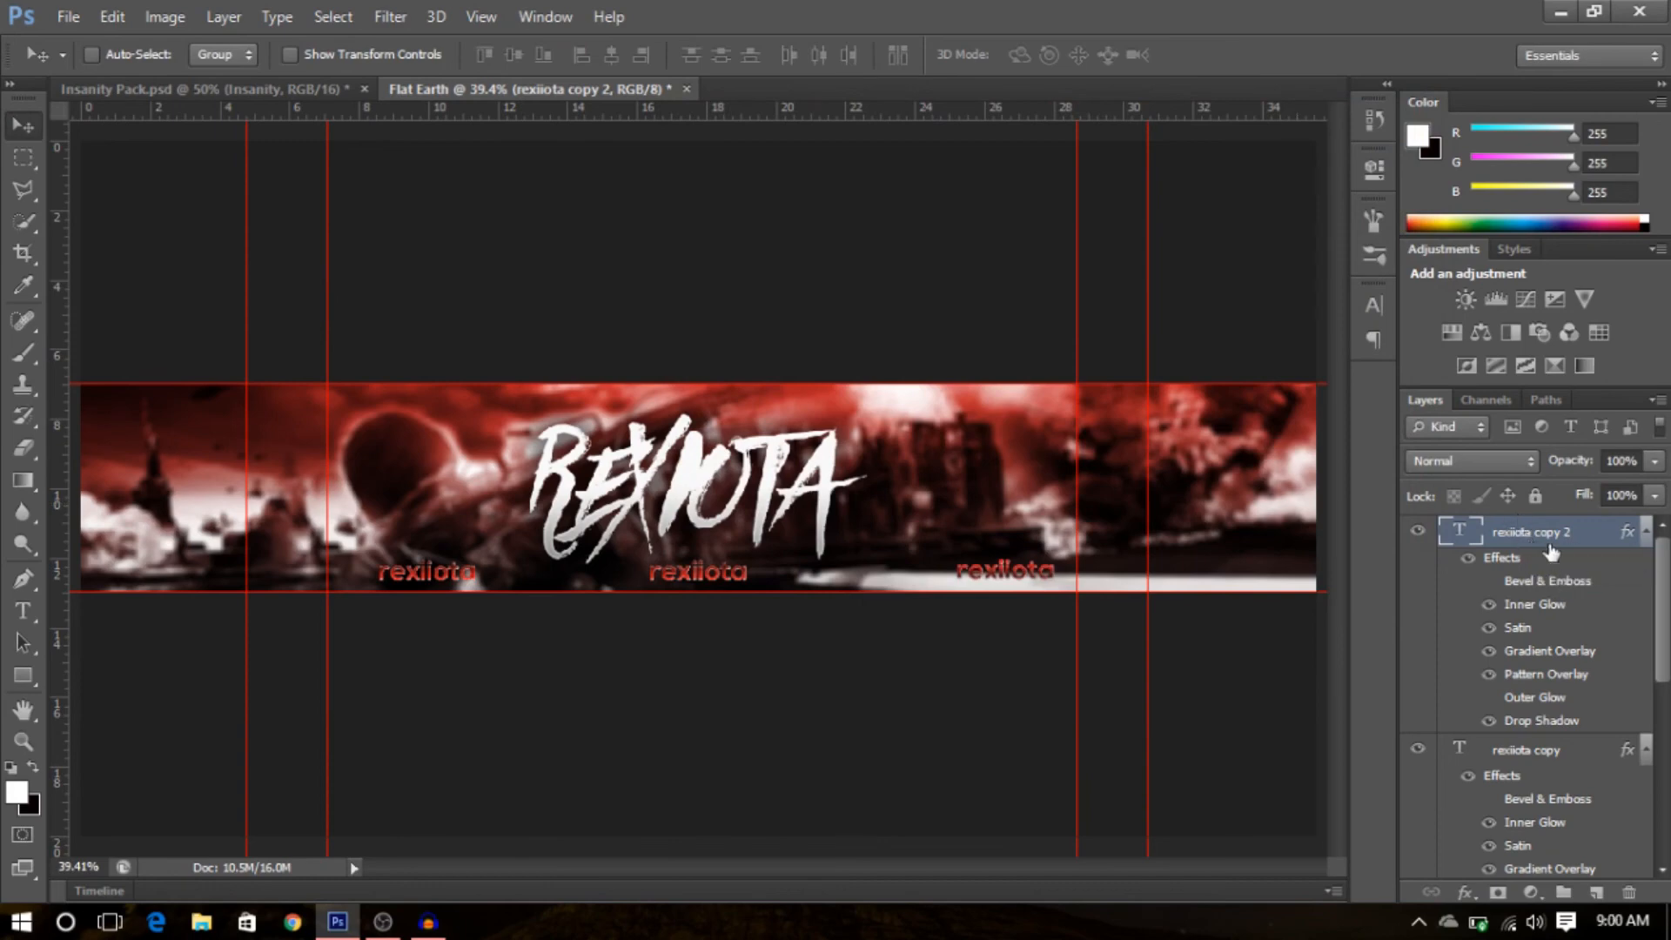
# - Clear the layer styles from rexiiota copy 2, rexiiota copy and rexiiota
pyautogui.rightClick(1605, 538)
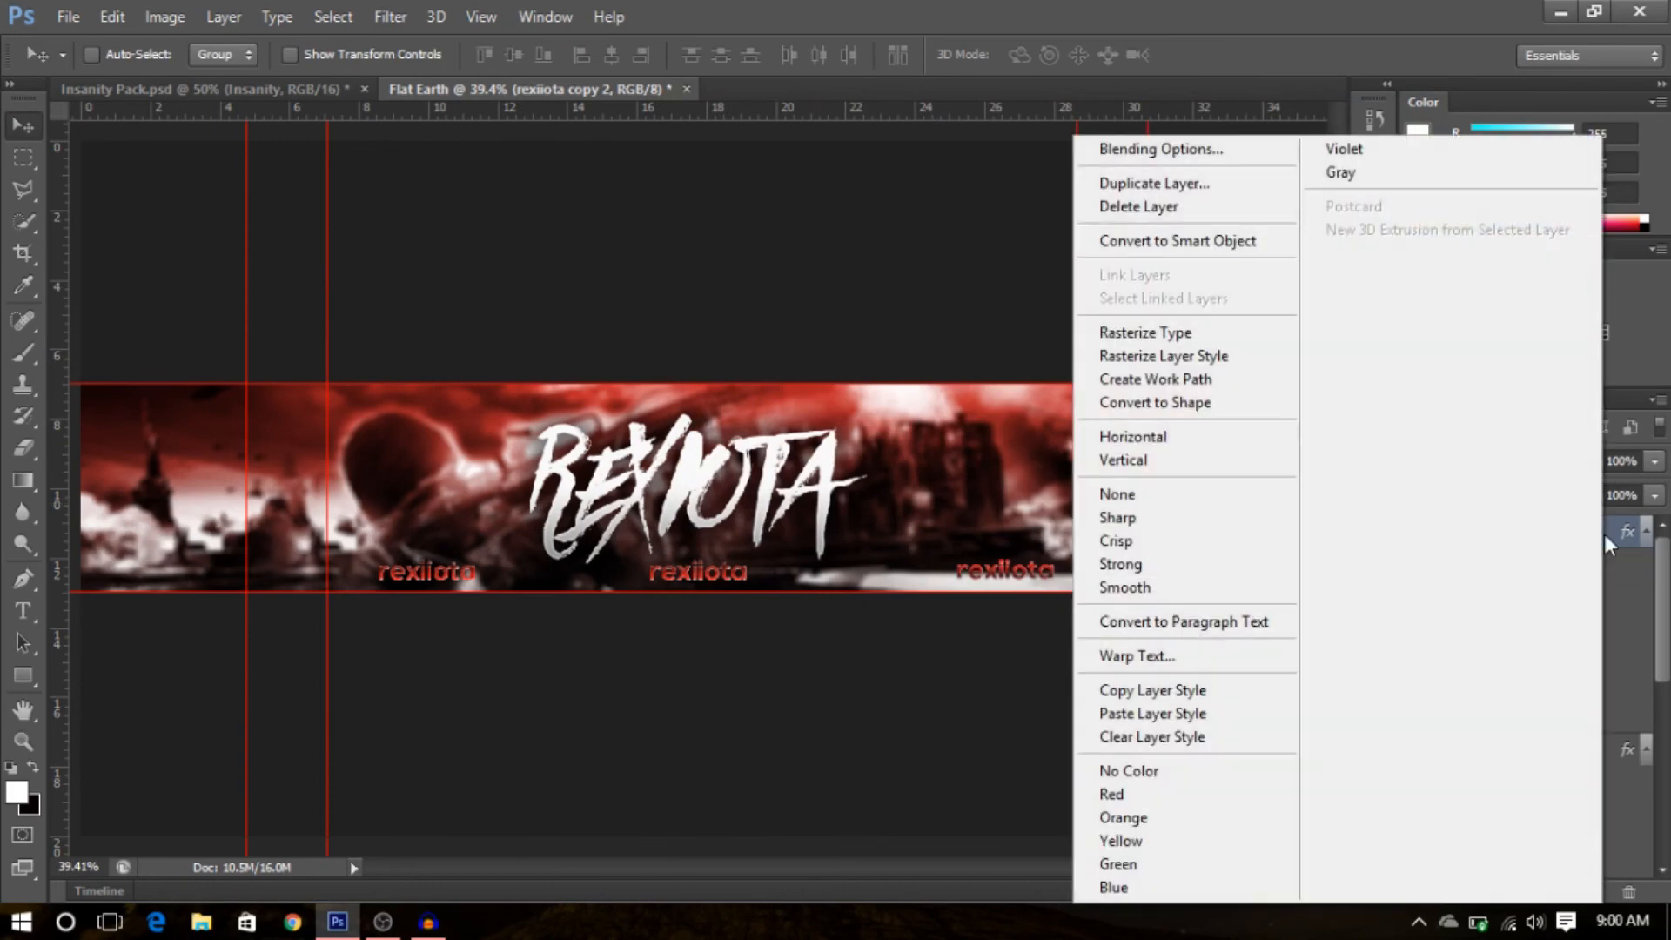
pyautogui.click(1224, 742)
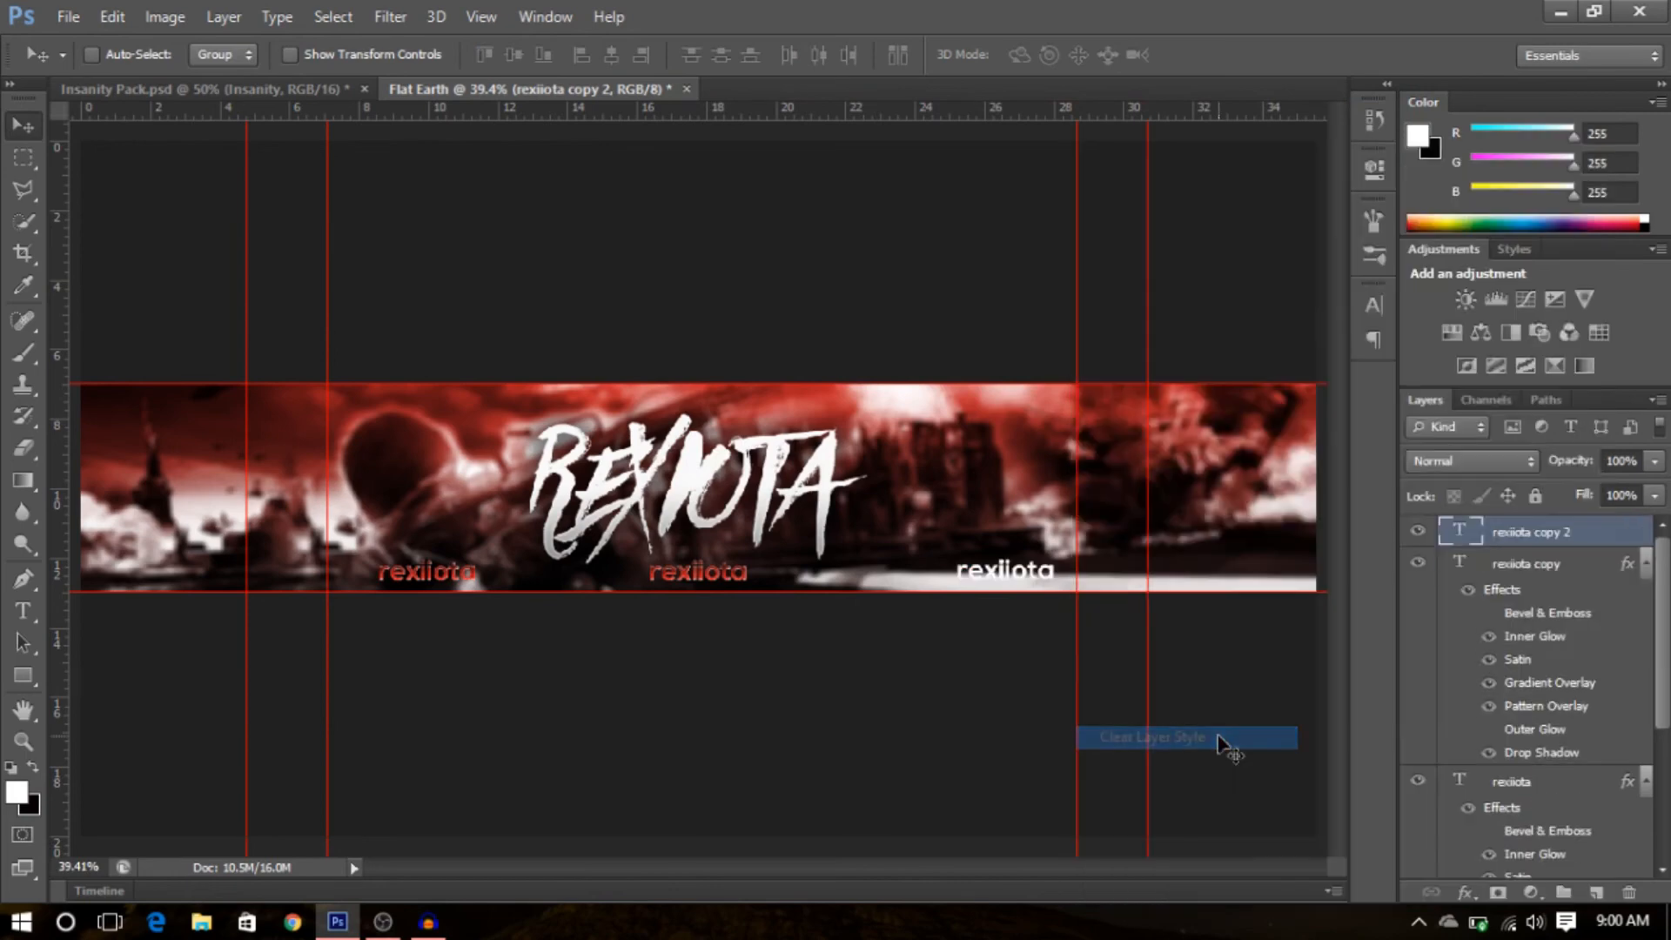
pyautogui.rightClick(1558, 562)
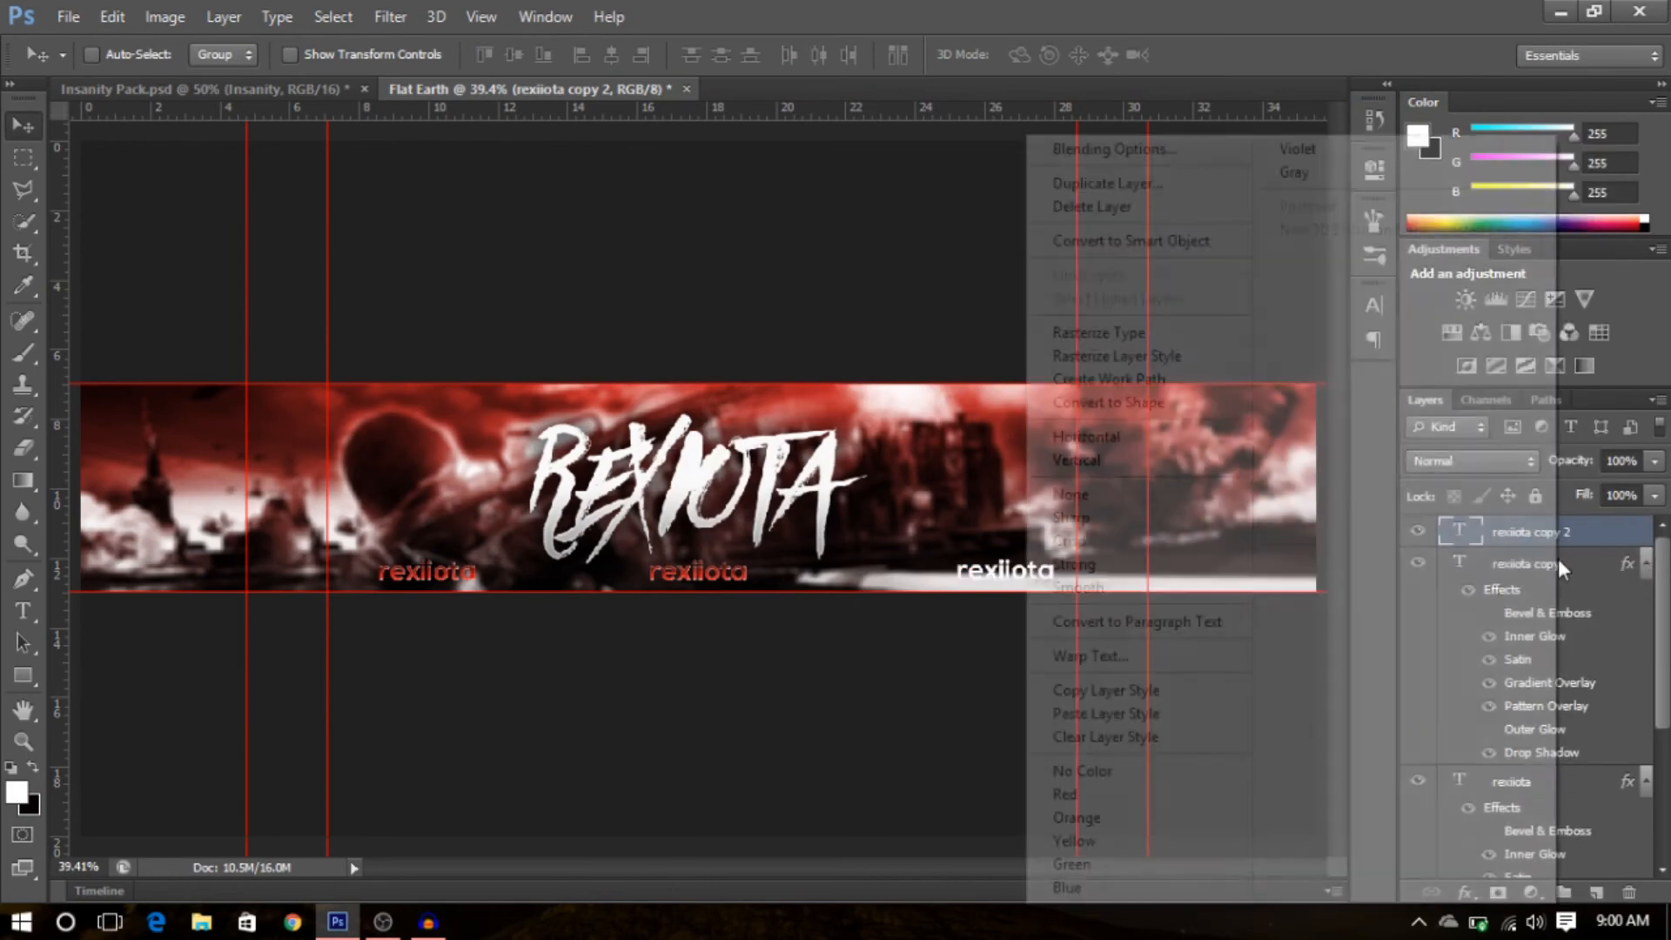
pyautogui.click(1188, 740)
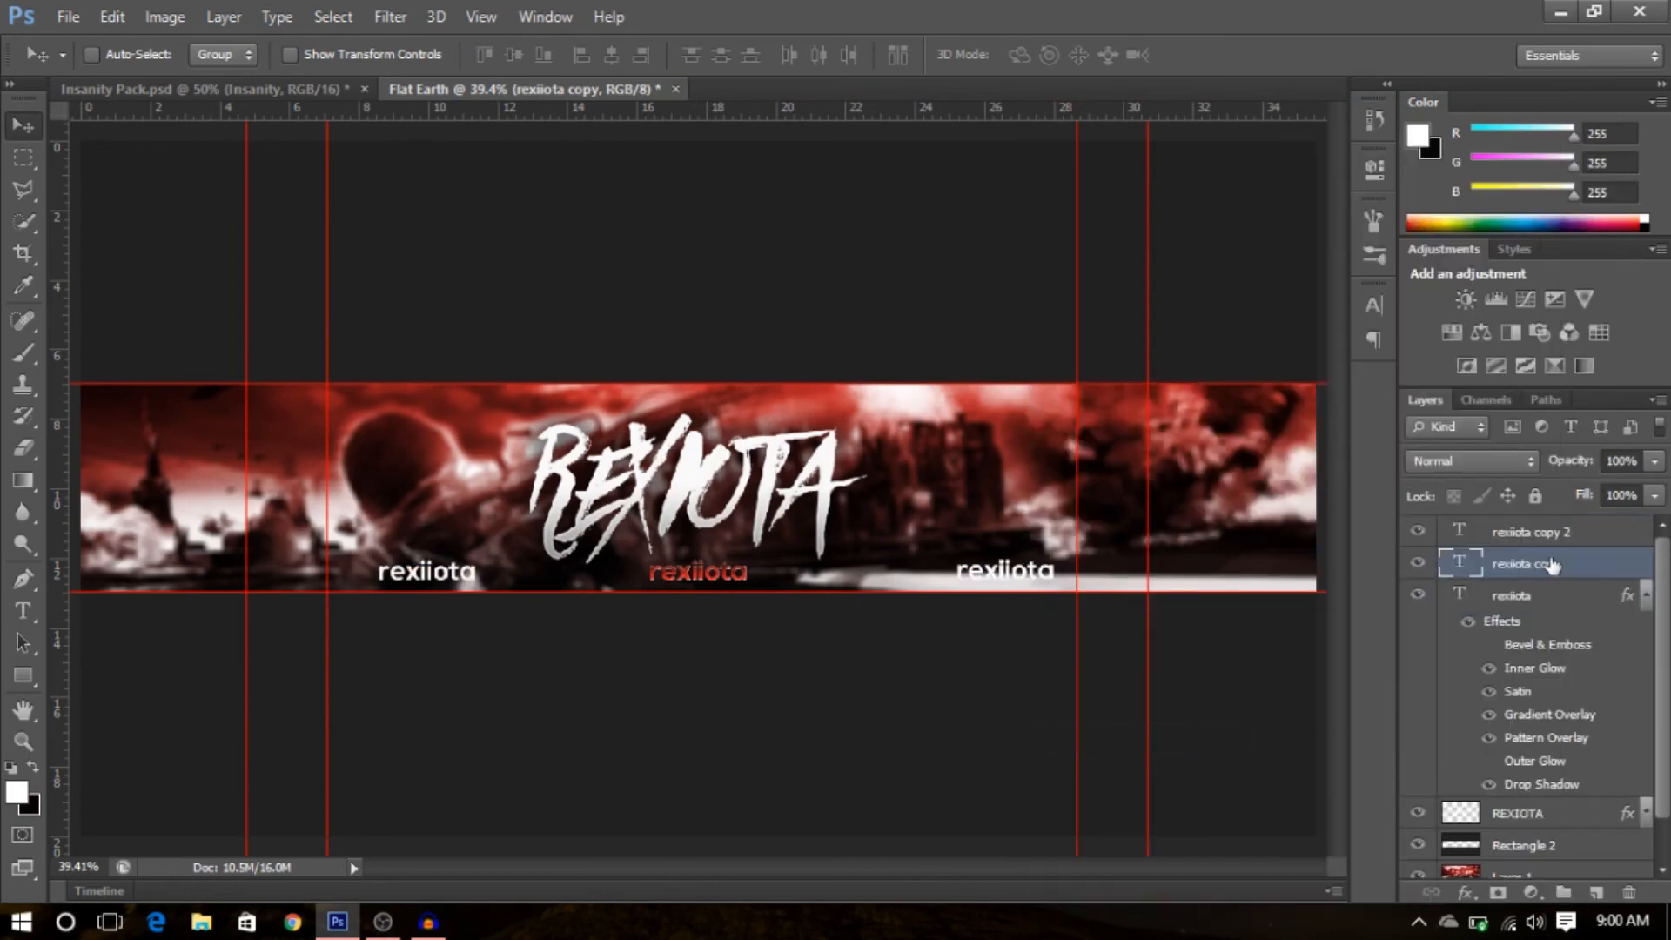
pyautogui.rightClick(1528, 595)
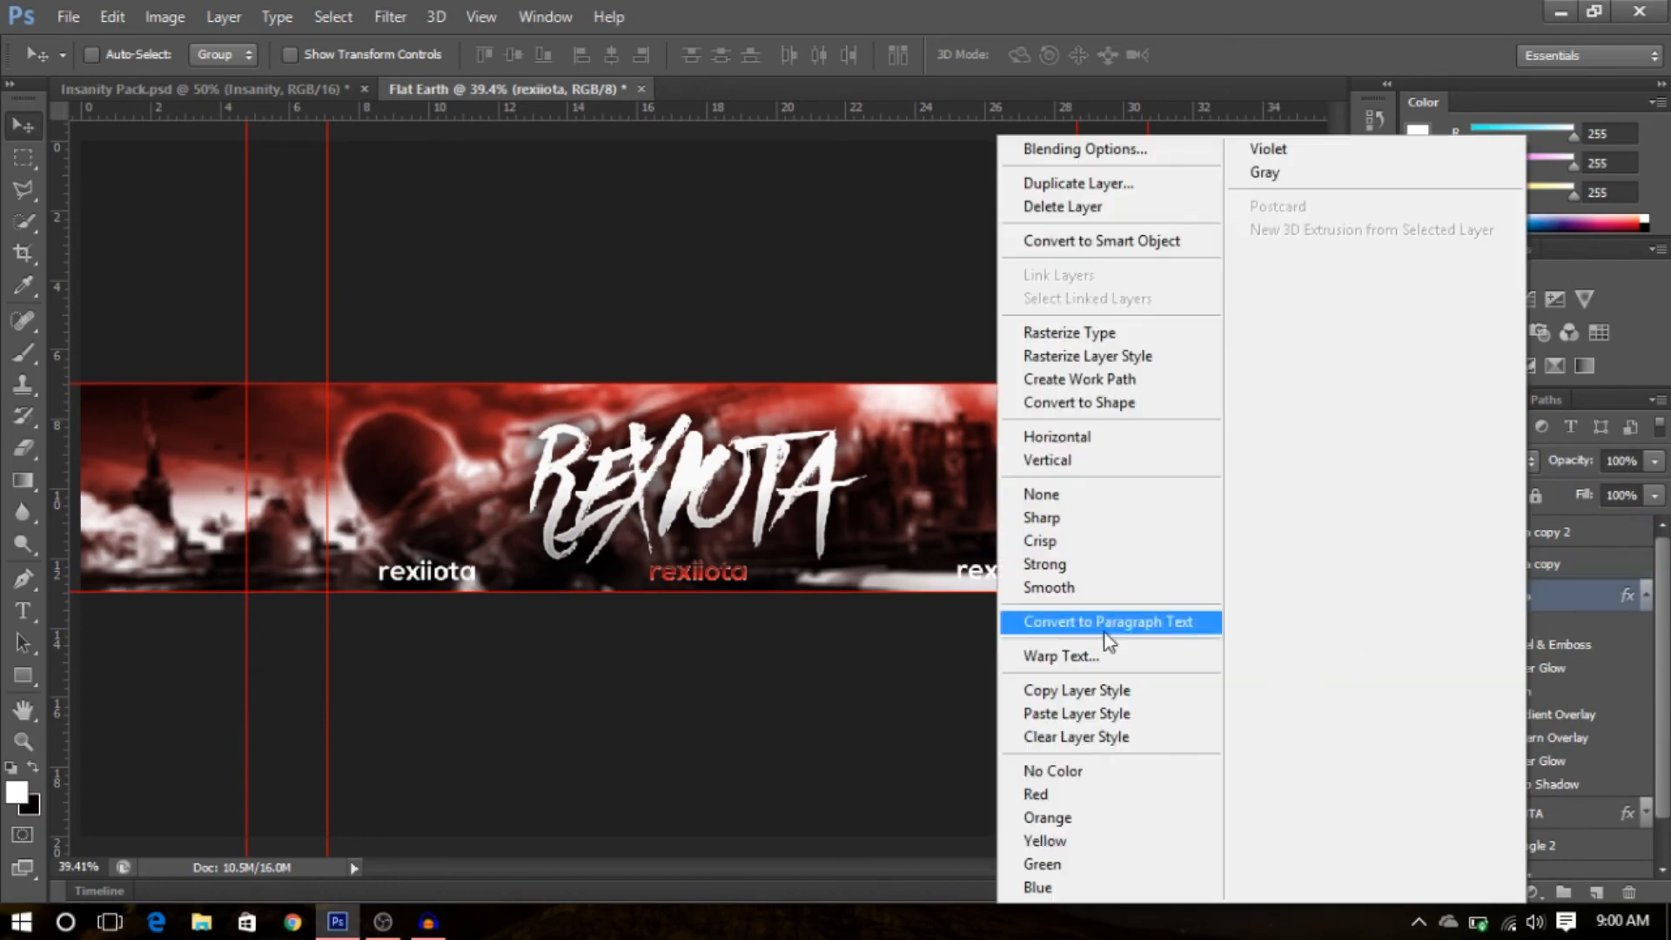
pyautogui.click(1088, 736)
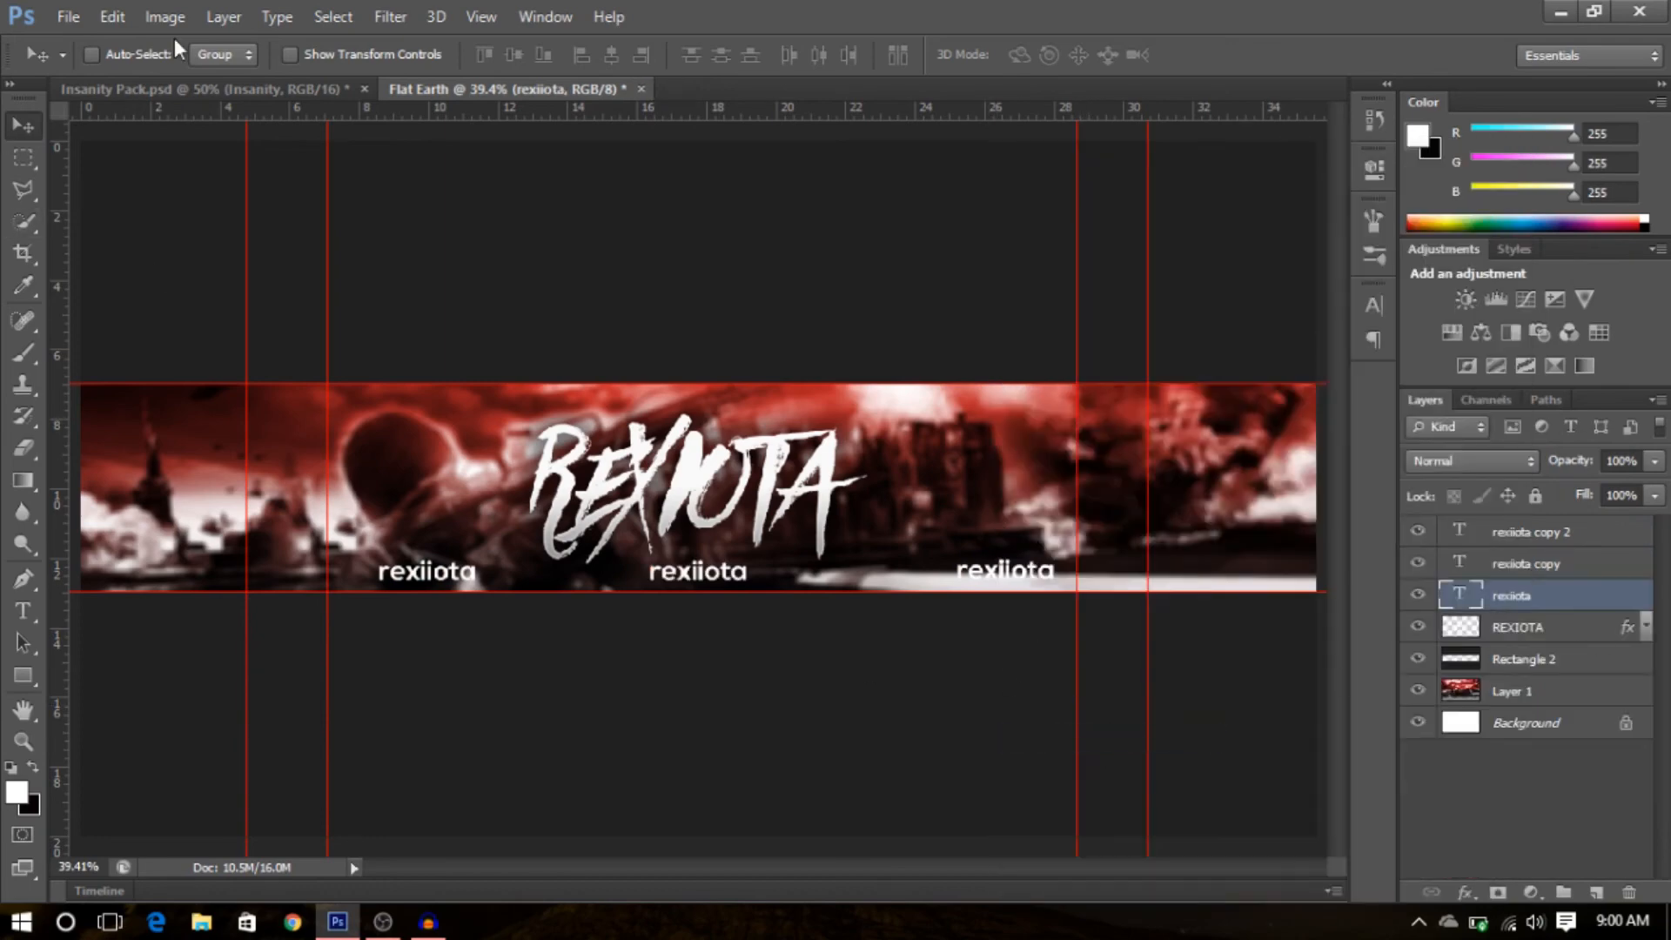
# - In the Insanity Pack, copy the layer style of the first Insanity text layer in the Third Row group
pyautogui.click(178, 89)
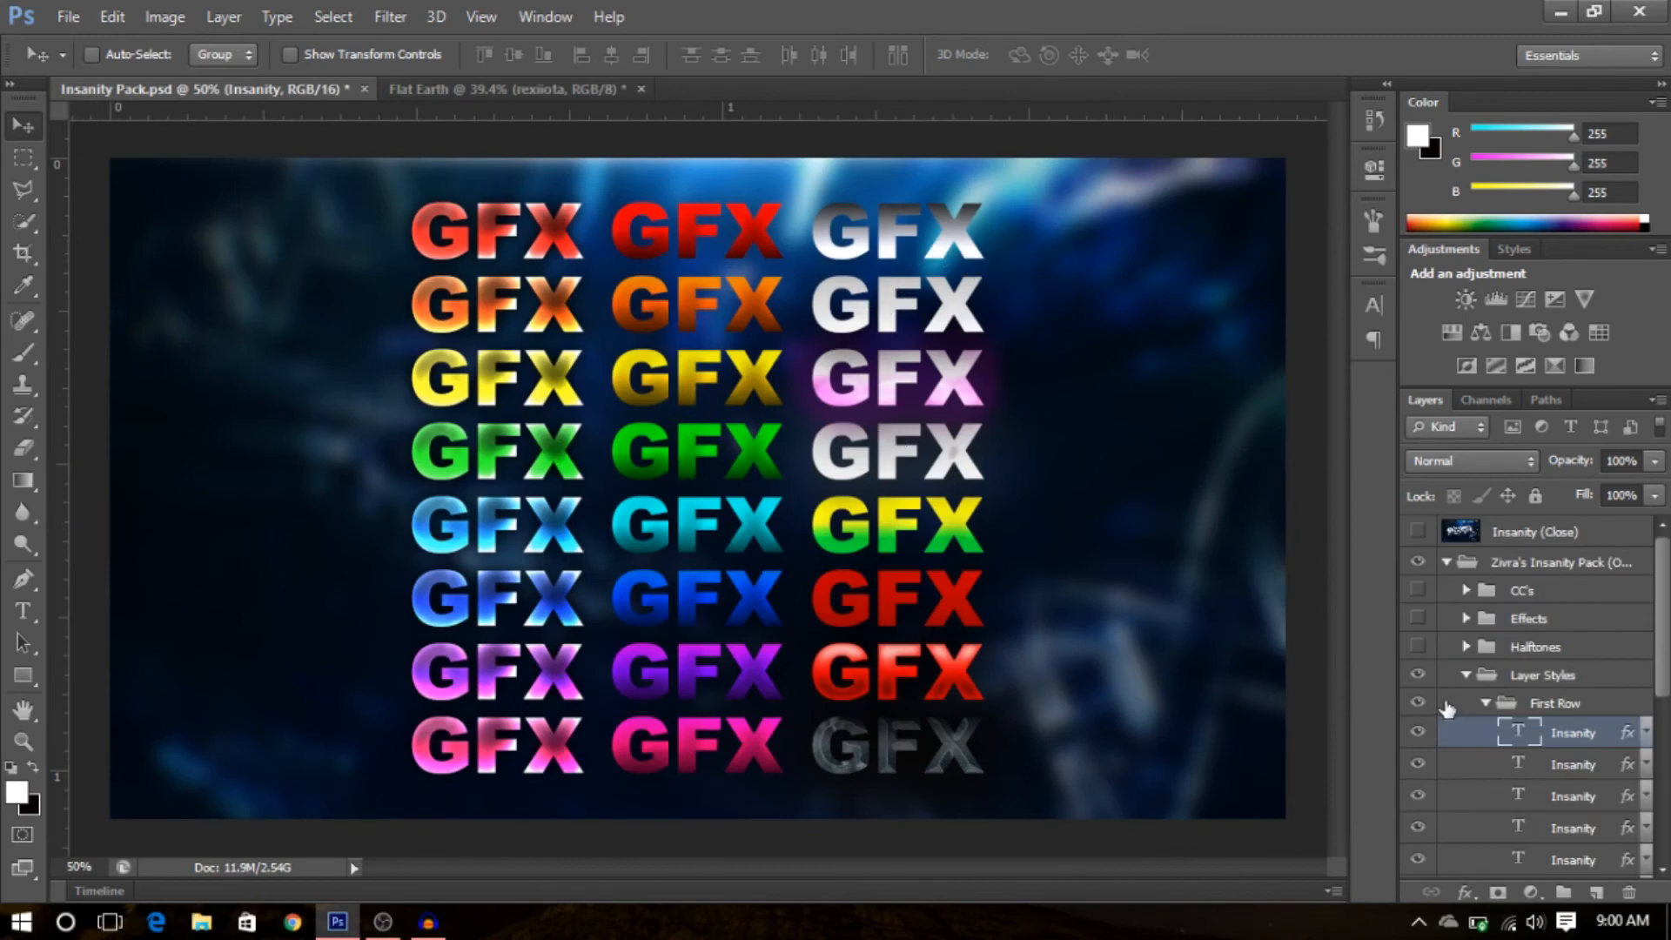
pyautogui.click(1485, 704)
pyautogui.click(1486, 759)
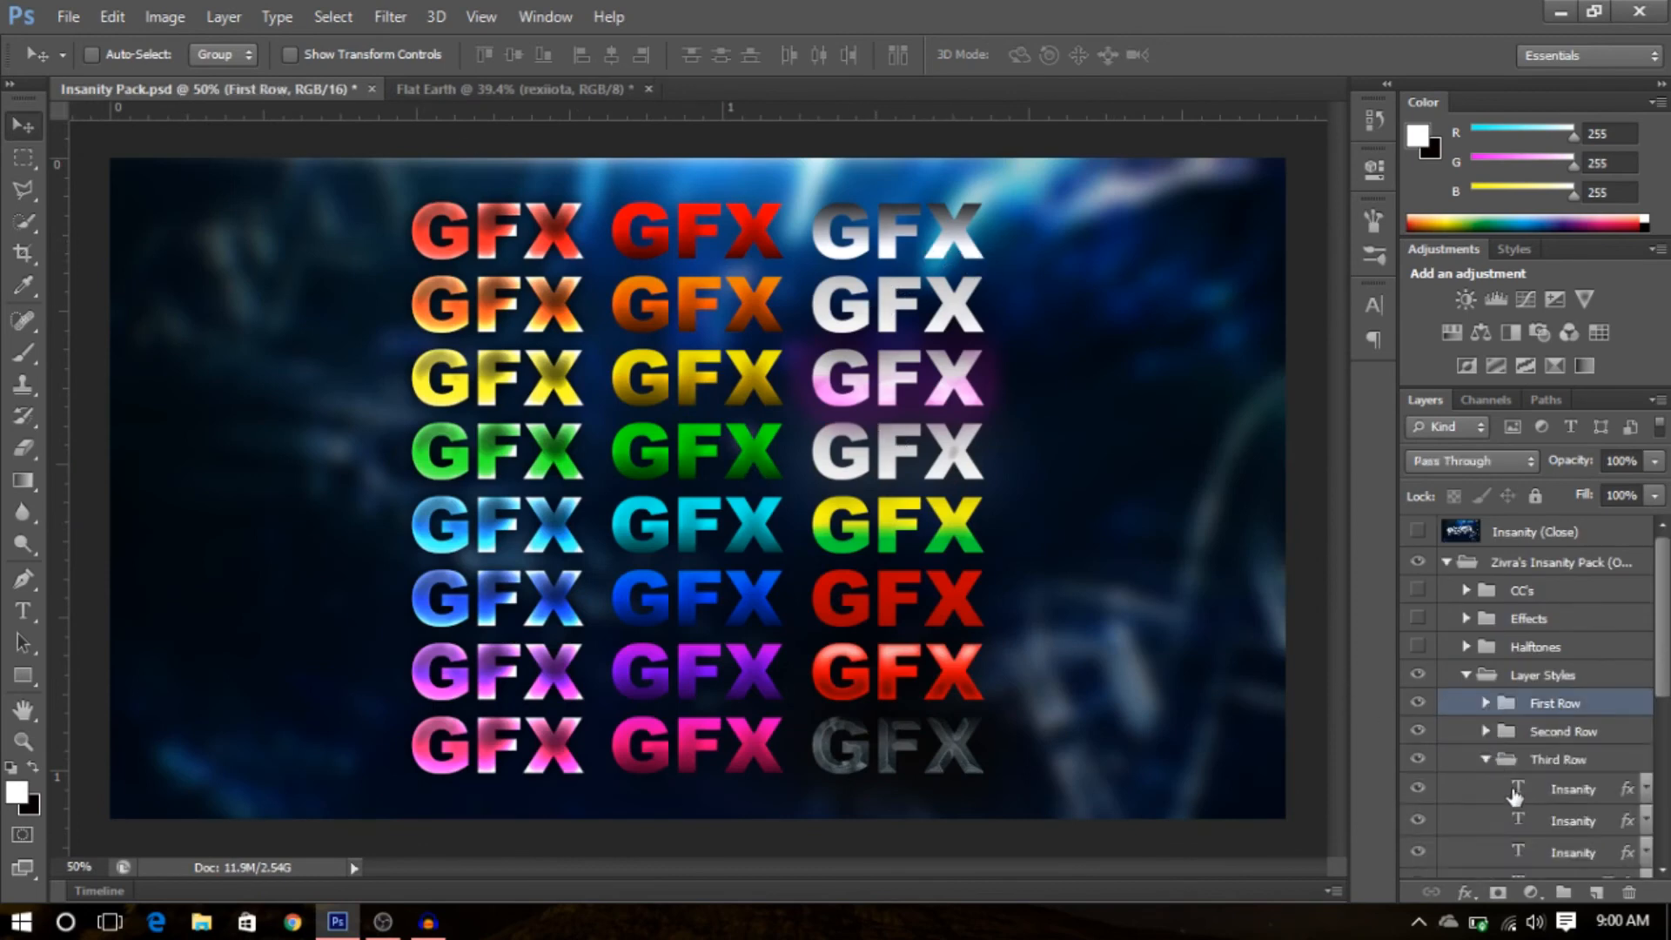
pyautogui.click(1413, 796)
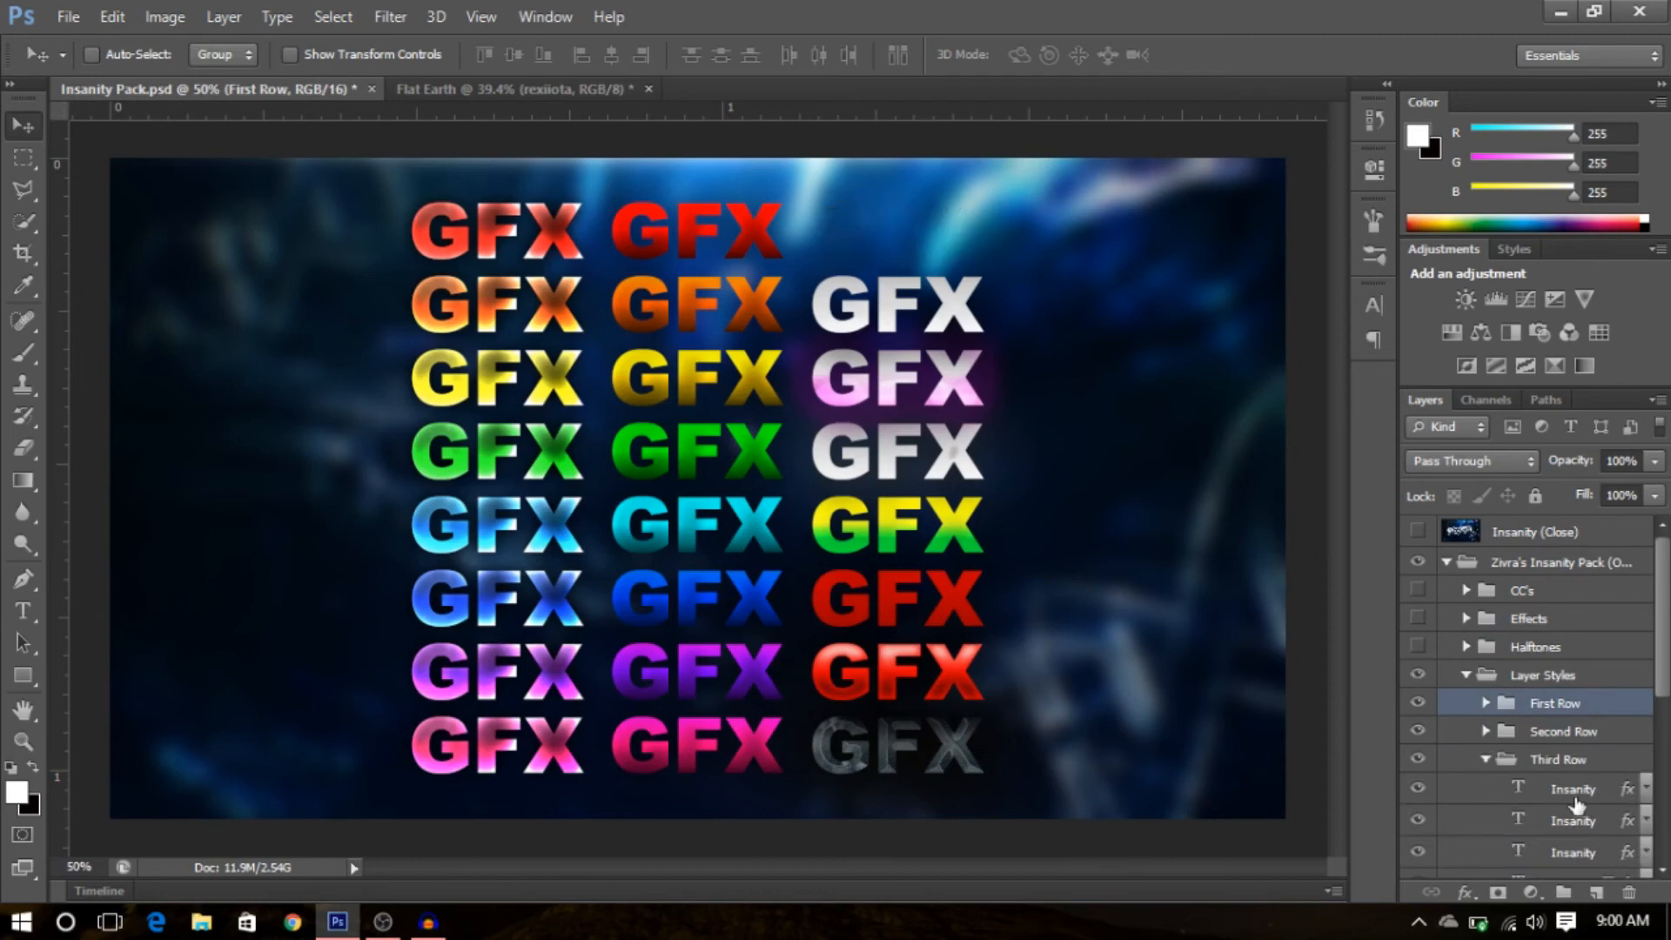
pyautogui.click(1413, 796)
pyautogui.rightClick(1574, 789)
pyautogui.click(1294, 589)
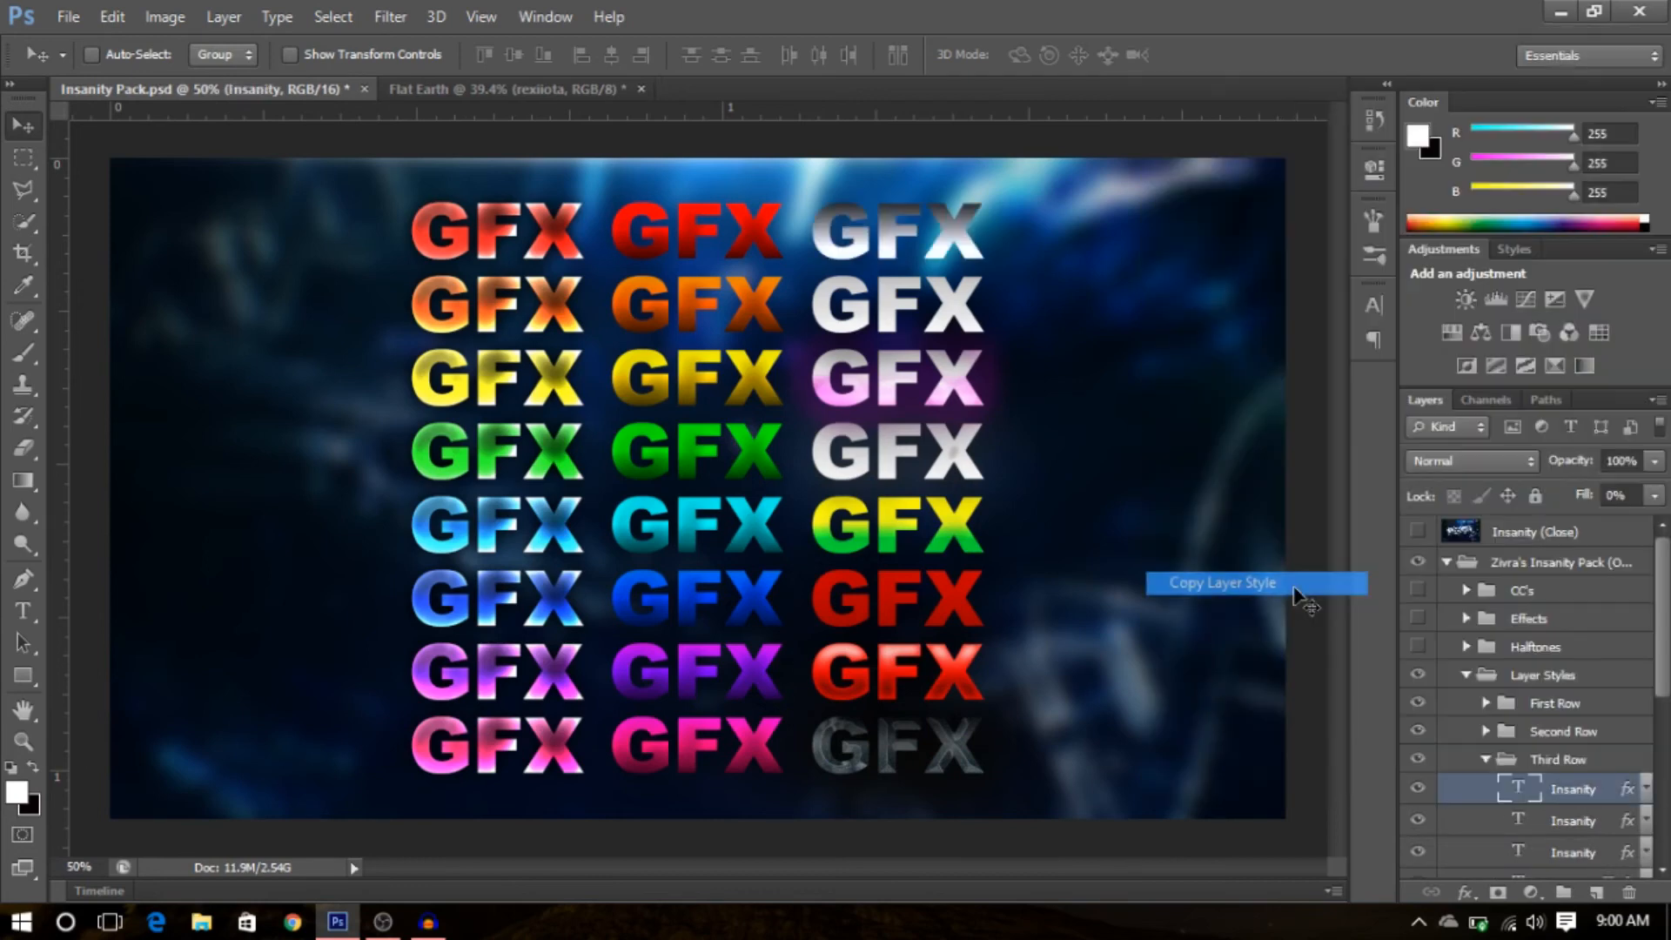
# - Paste the copied style onto all three rexiiota label layers and collapse their effects lists
pyautogui.click(450, 90)
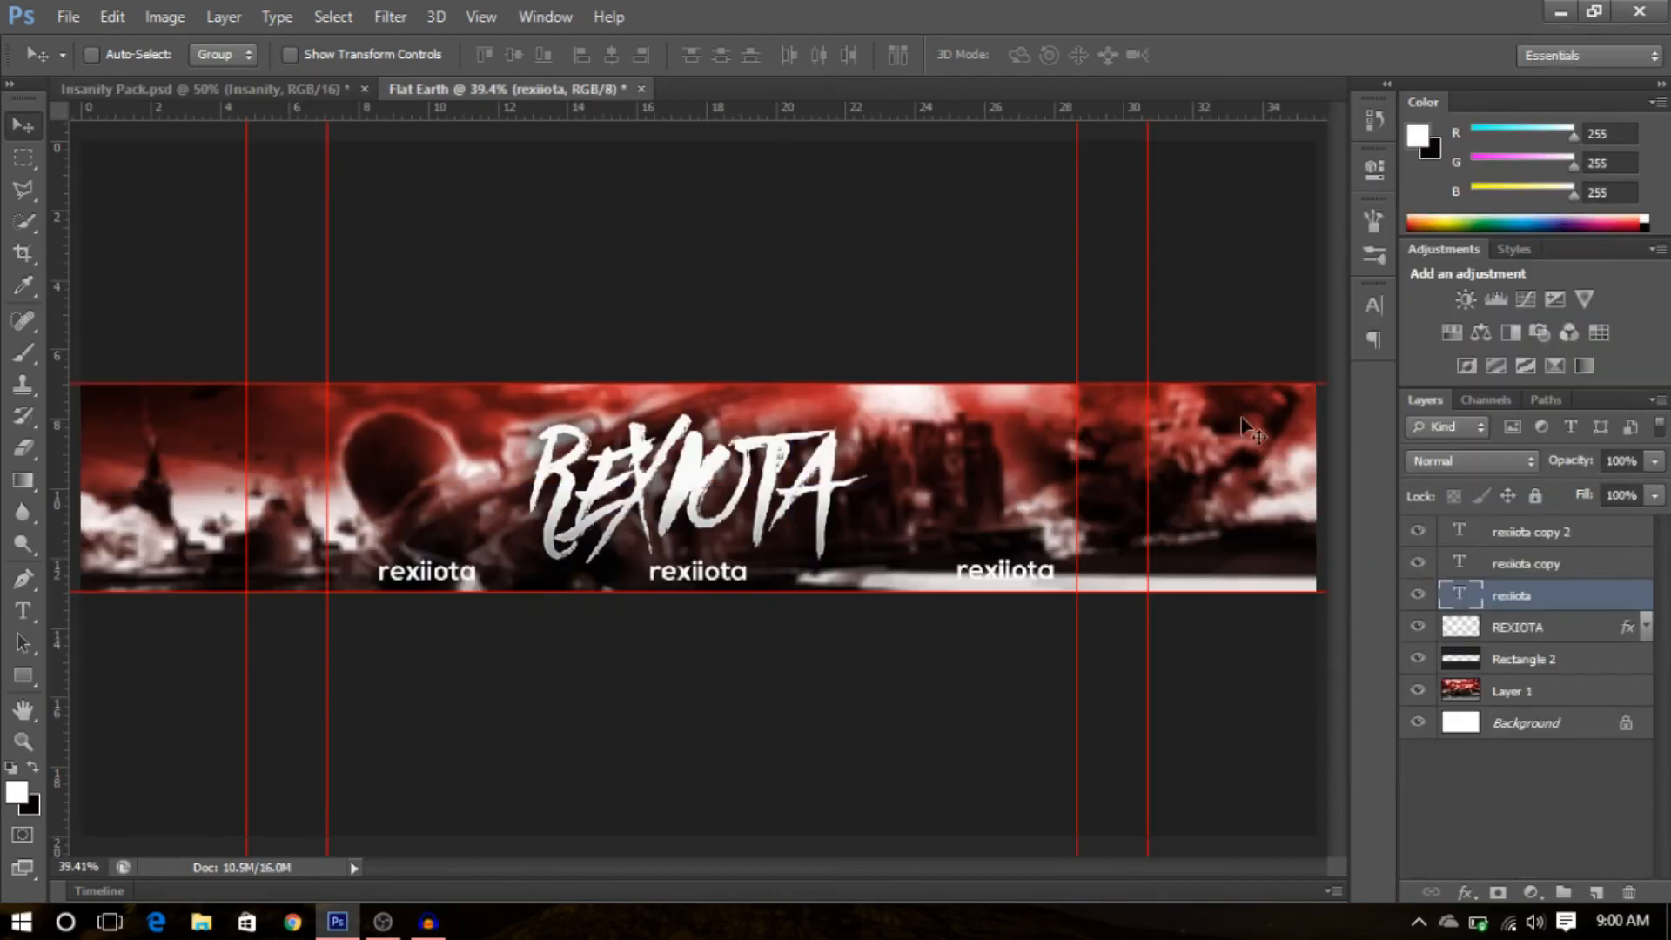
pyautogui.keyDown('ctrl'); pyautogui.click(1530, 564); pyautogui.keyUp('ctrl')
pyautogui.keyDown('ctrl'); pyautogui.click(1547, 533); pyautogui.keyUp('ctrl')
pyautogui.rightClick(1549, 541)
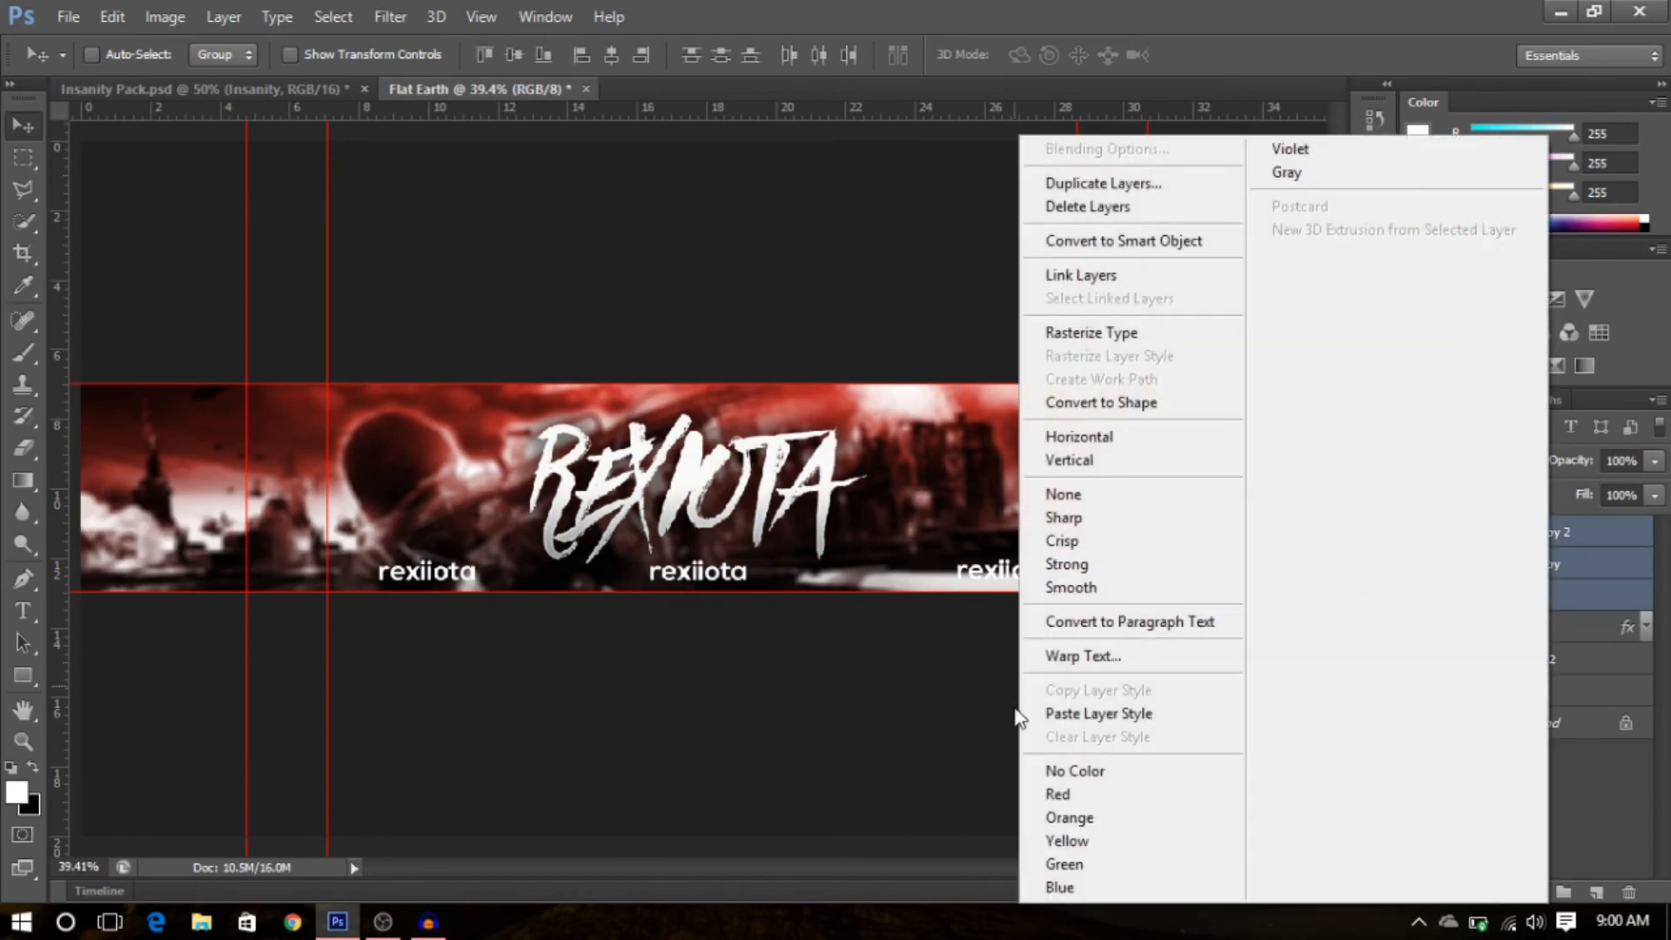
pyautogui.click(1072, 715)
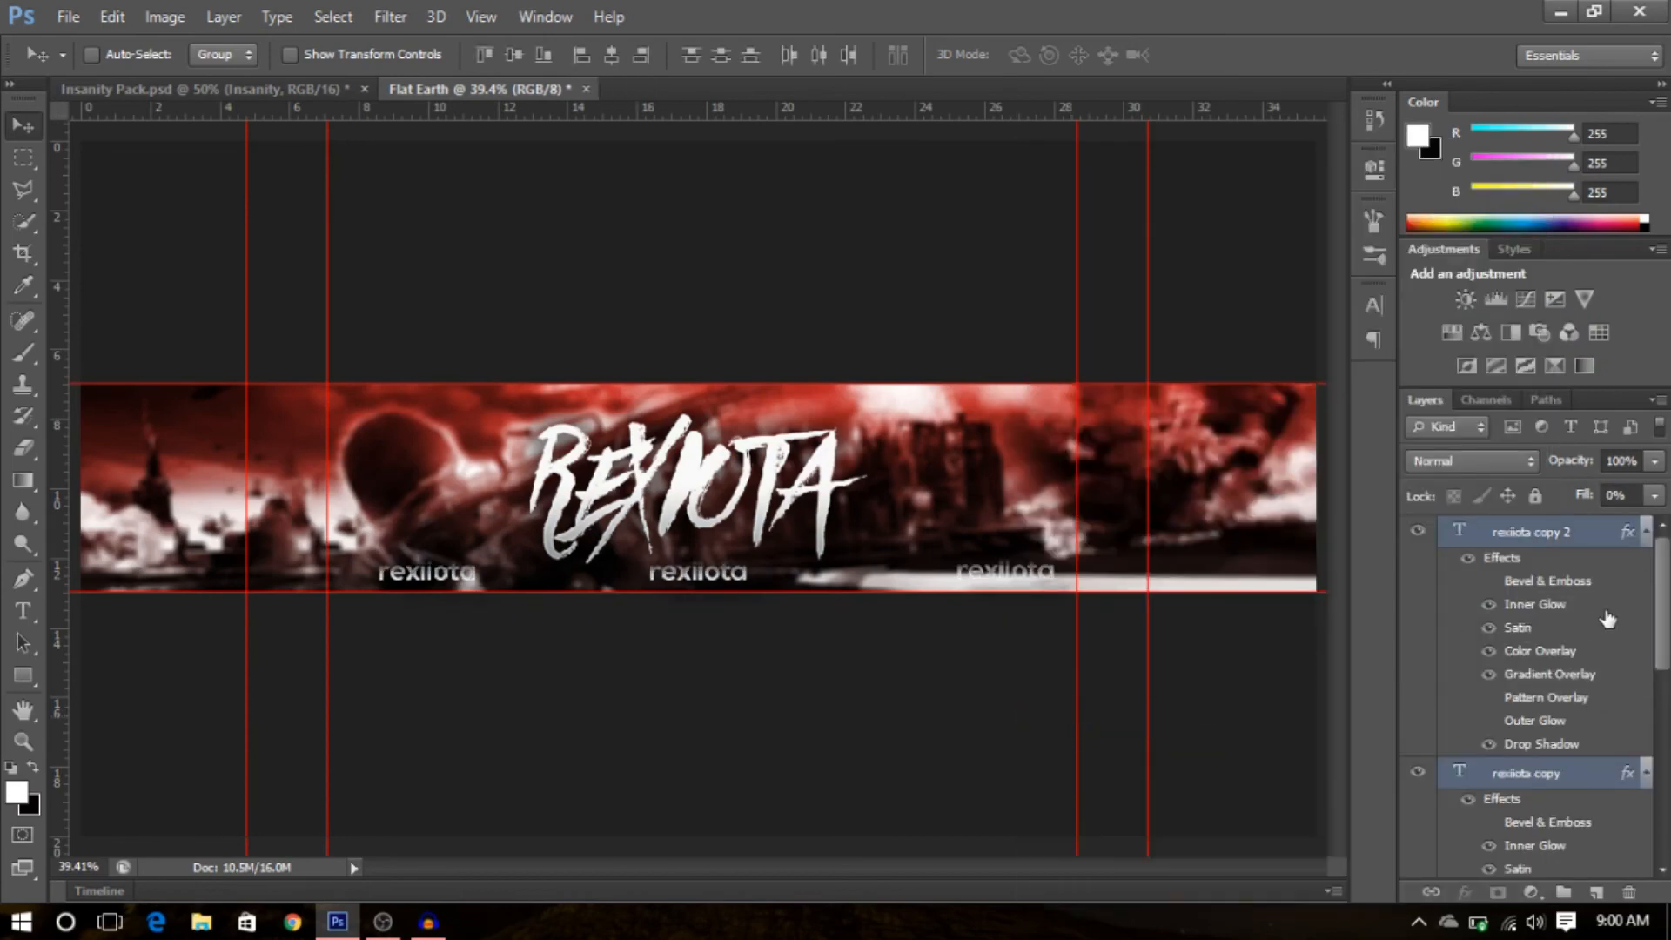
pyautogui.click(1632, 544)
pyautogui.click(1643, 533)
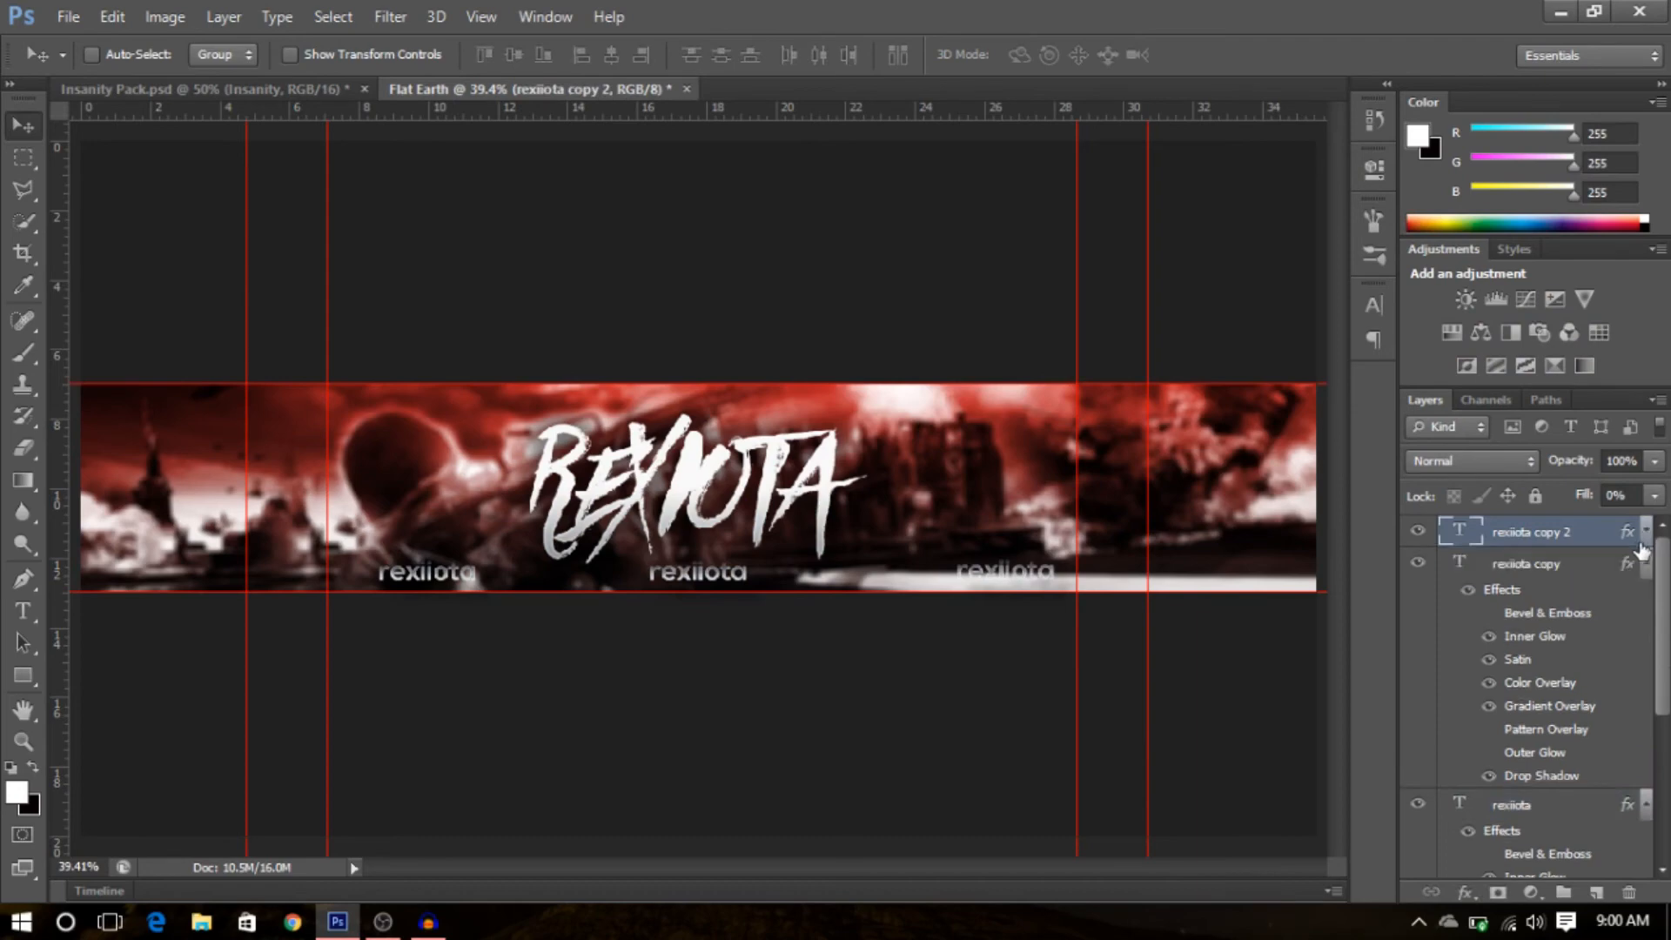
pyautogui.click(1640, 573)
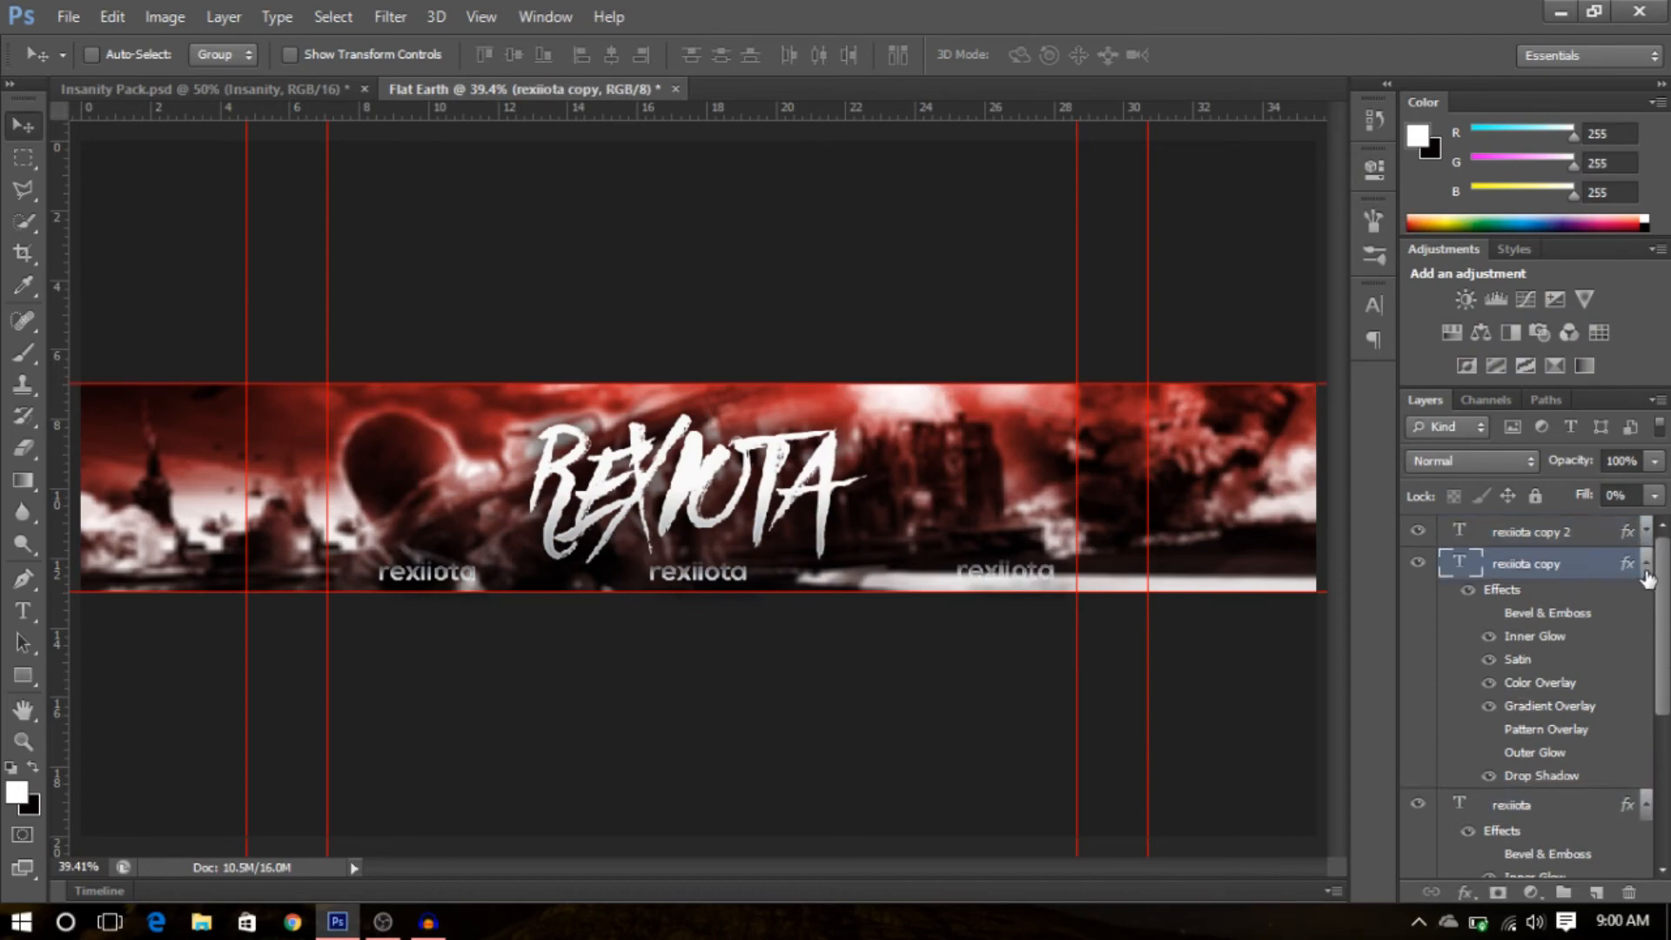
pyautogui.click(1646, 564)
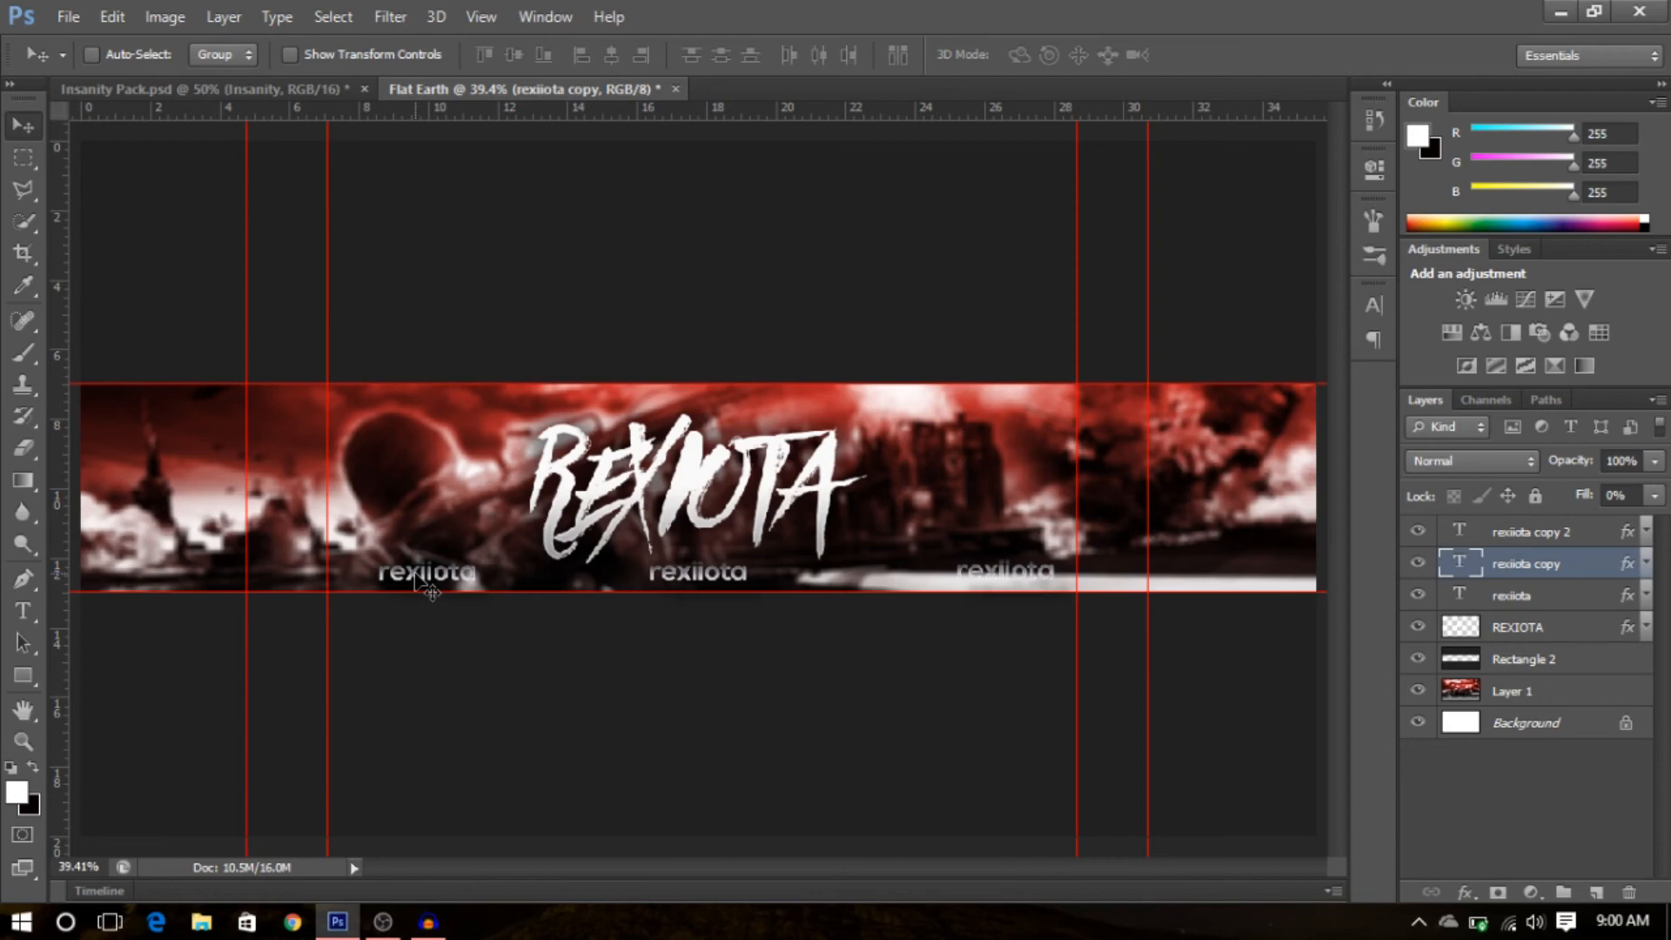
# - In the Insanity Pack, collapse the Layer Styles groups and open and show the Social Media Icons group
pyautogui.click(144, 85)
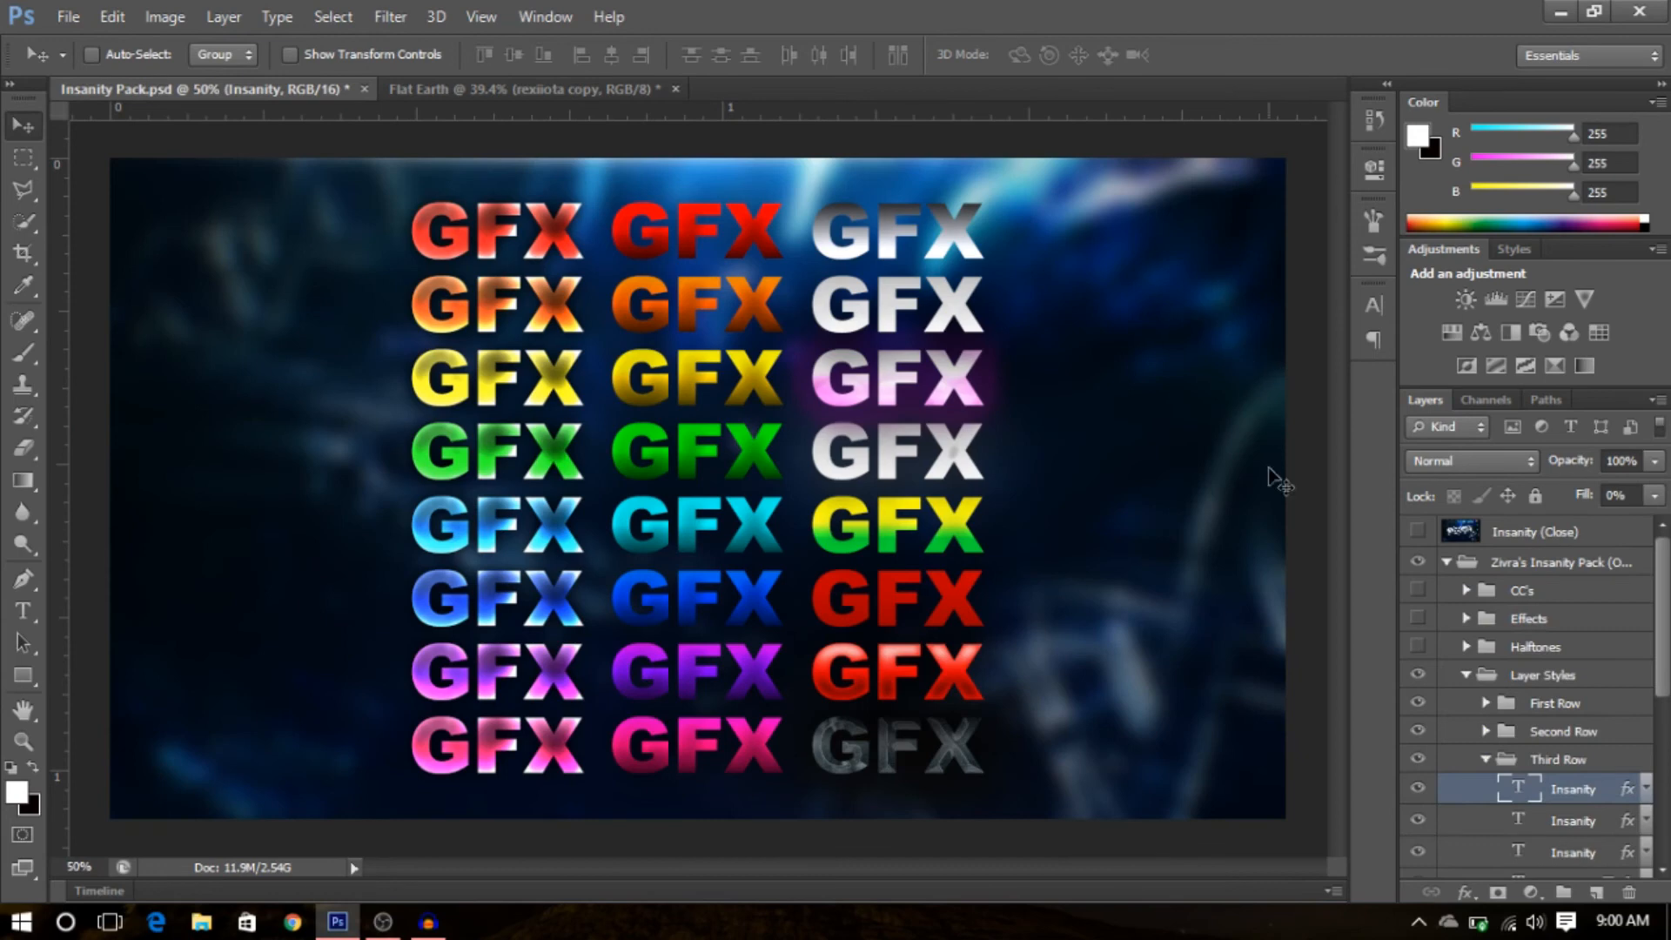
pyautogui.click(1488, 763)
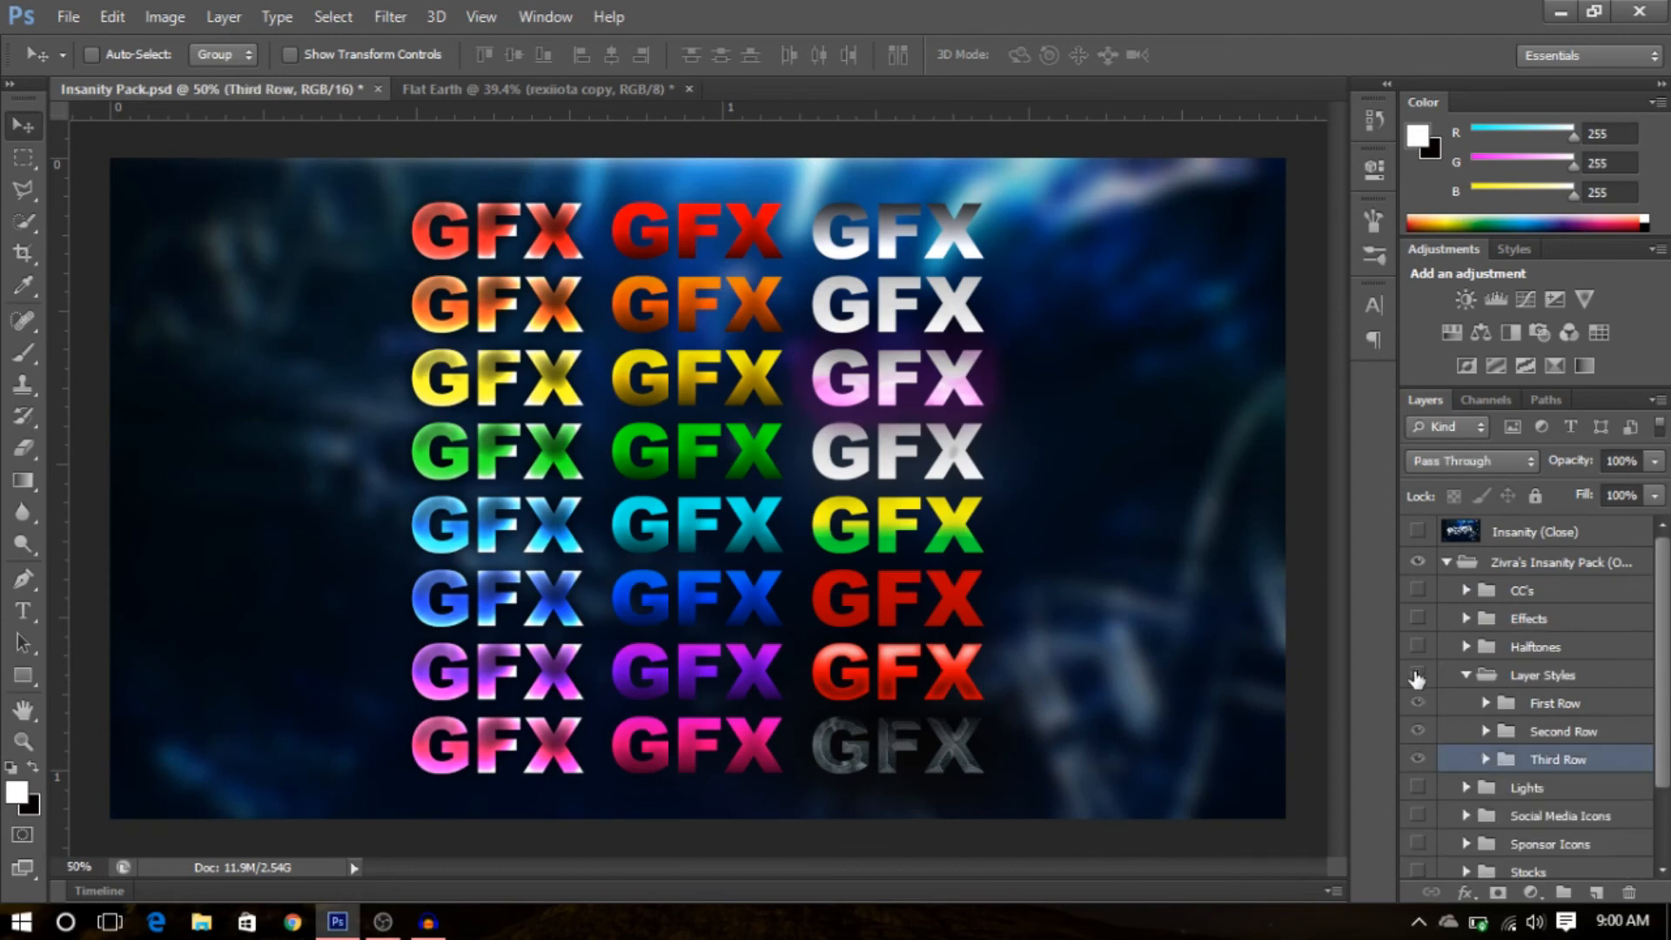
pyautogui.click(1417, 677)
pyautogui.click(1466, 676)
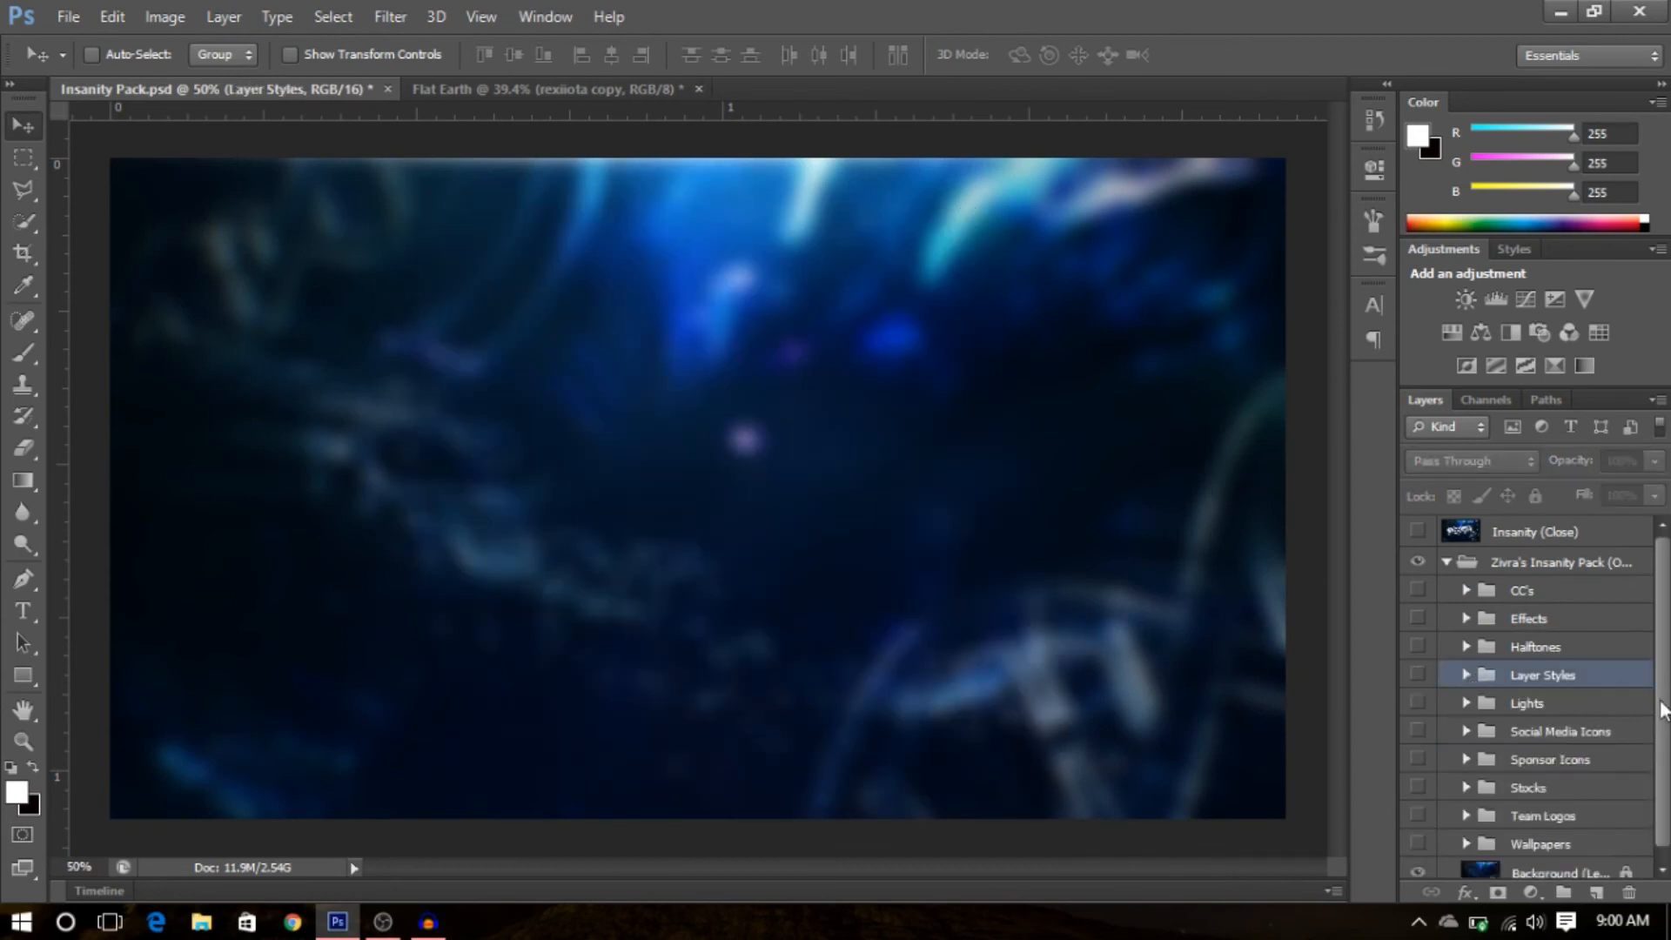
pyautogui.click(1467, 732)
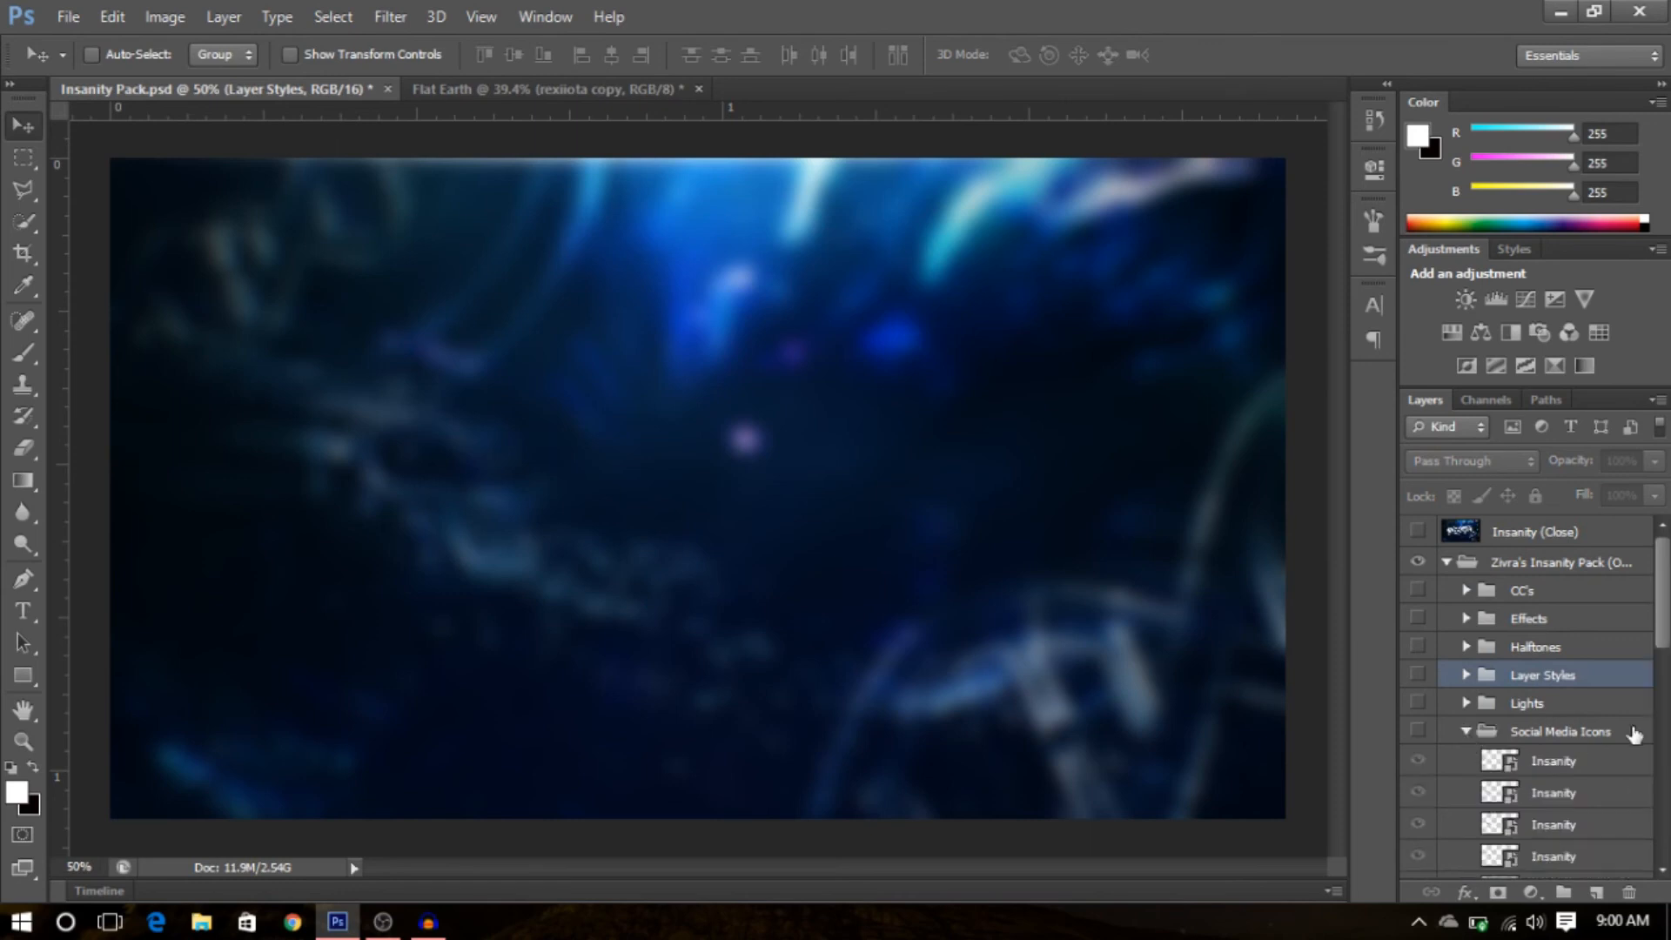
pyautogui.scroll(-4, 1532, 696)
pyautogui.click(1417, 553)
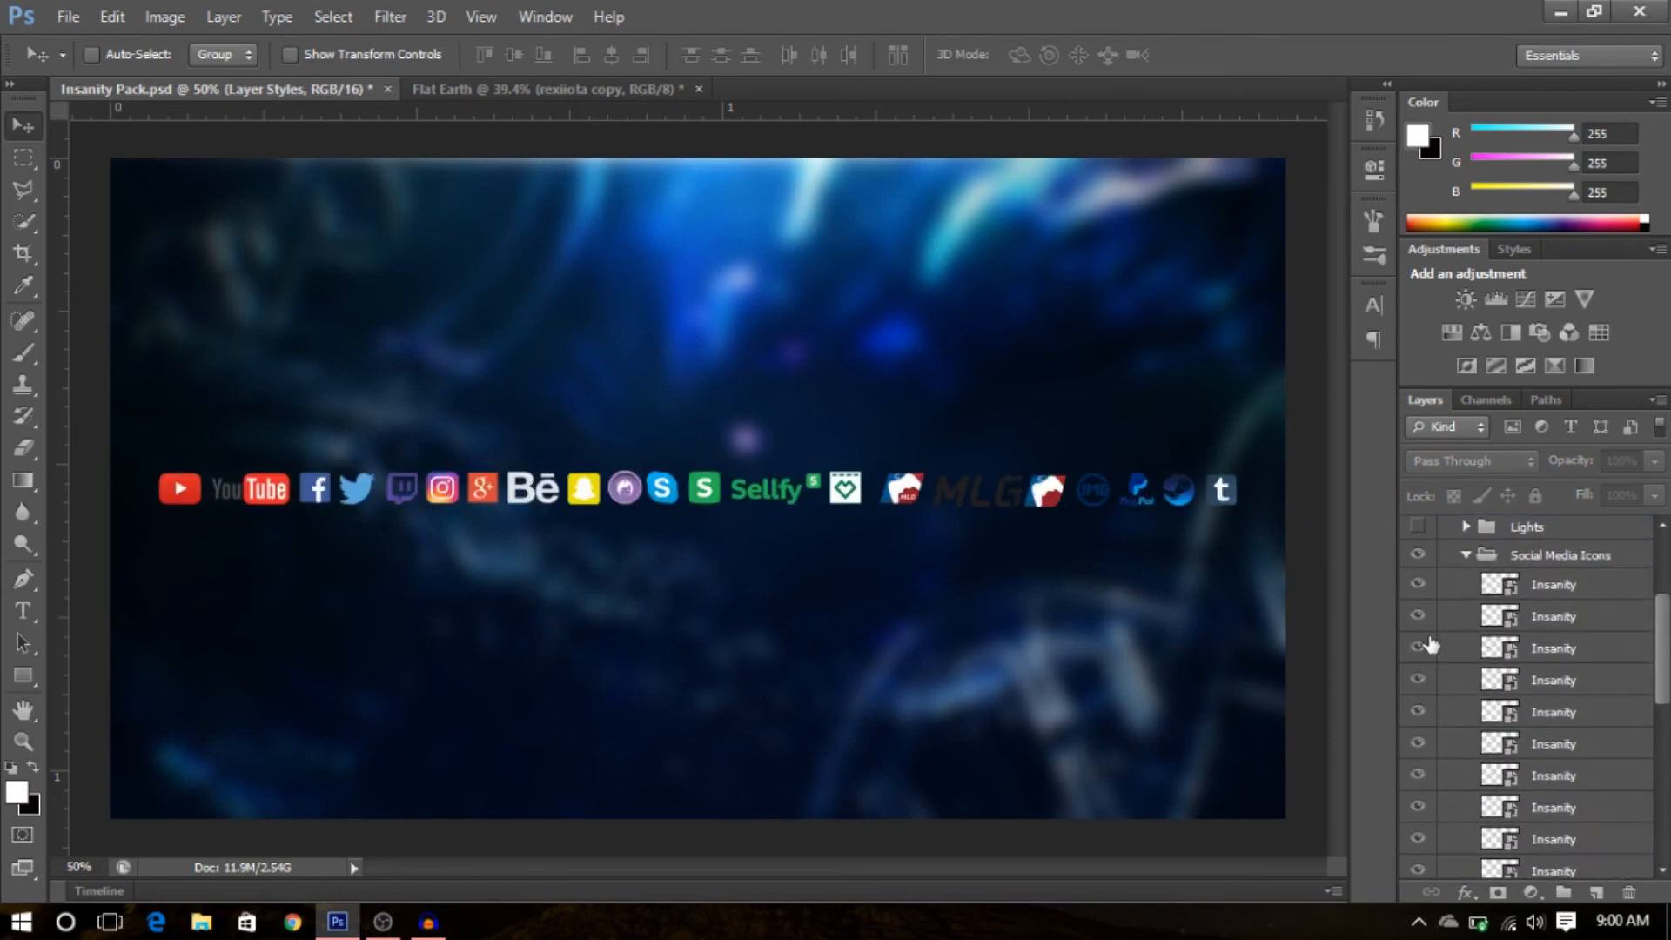
# - Duplicate the Twitter, Twitch and Instagram icon layers into the Flat Earth document
pyautogui.click(1419, 680)
pyautogui.click(1419, 680)
pyautogui.click(1445, 687)
pyautogui.keyDown('shift'); pyautogui.click(1453, 745); pyautogui.keyUp('shift')
pyautogui.rightClick(1453, 721)
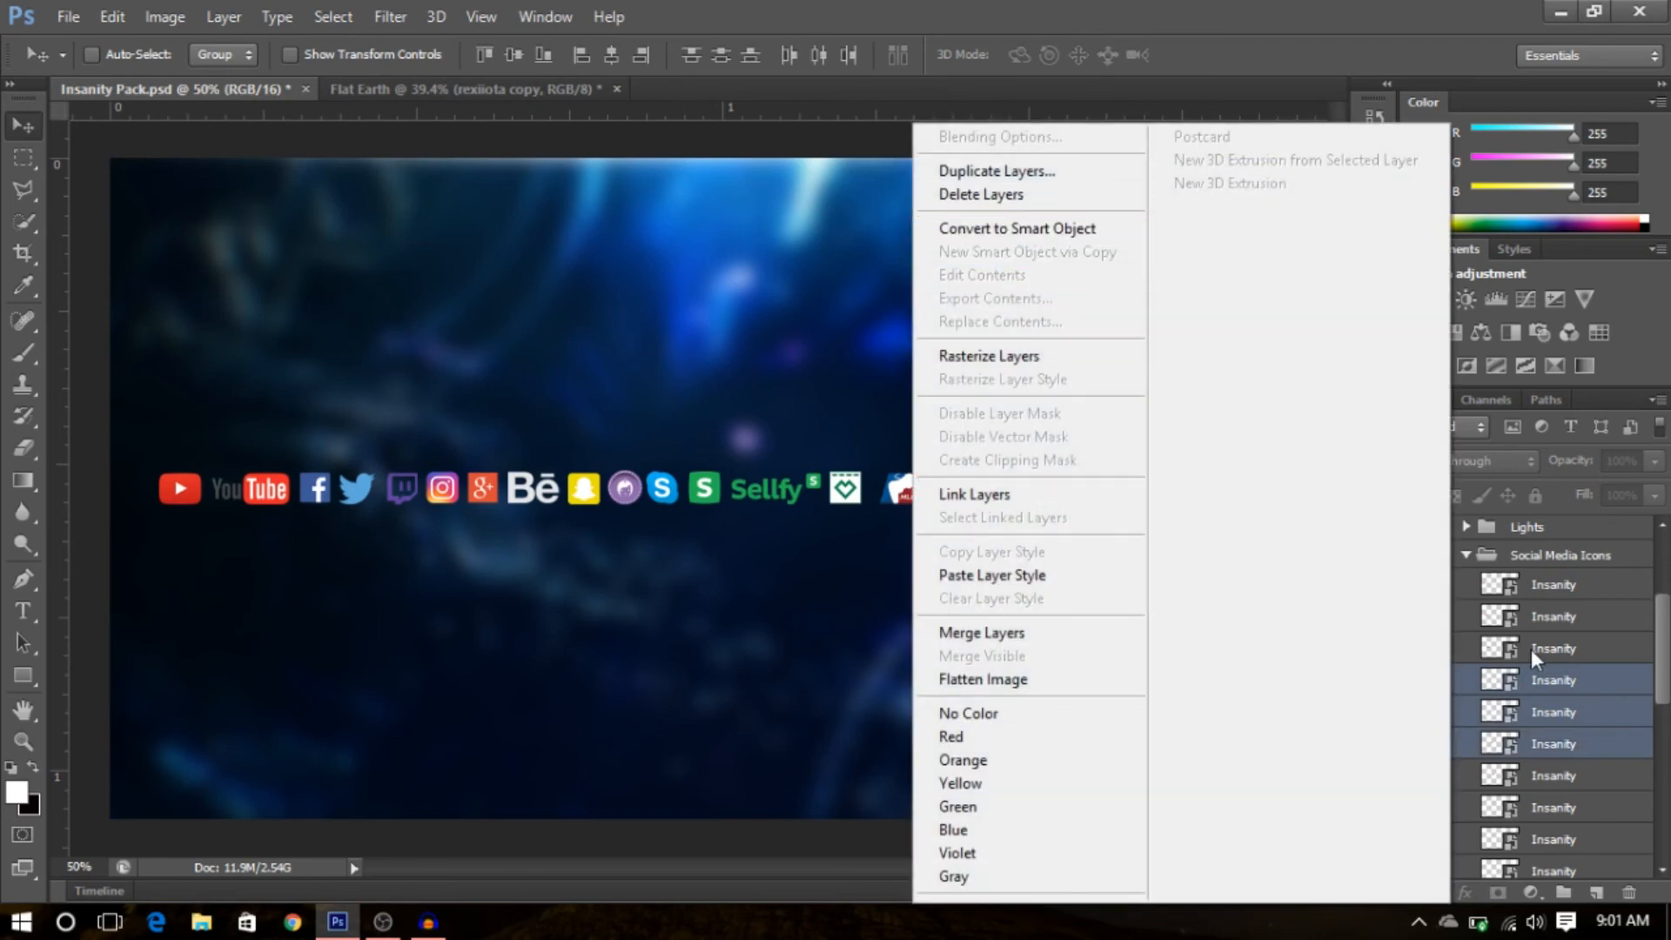
pyautogui.click(1024, 171)
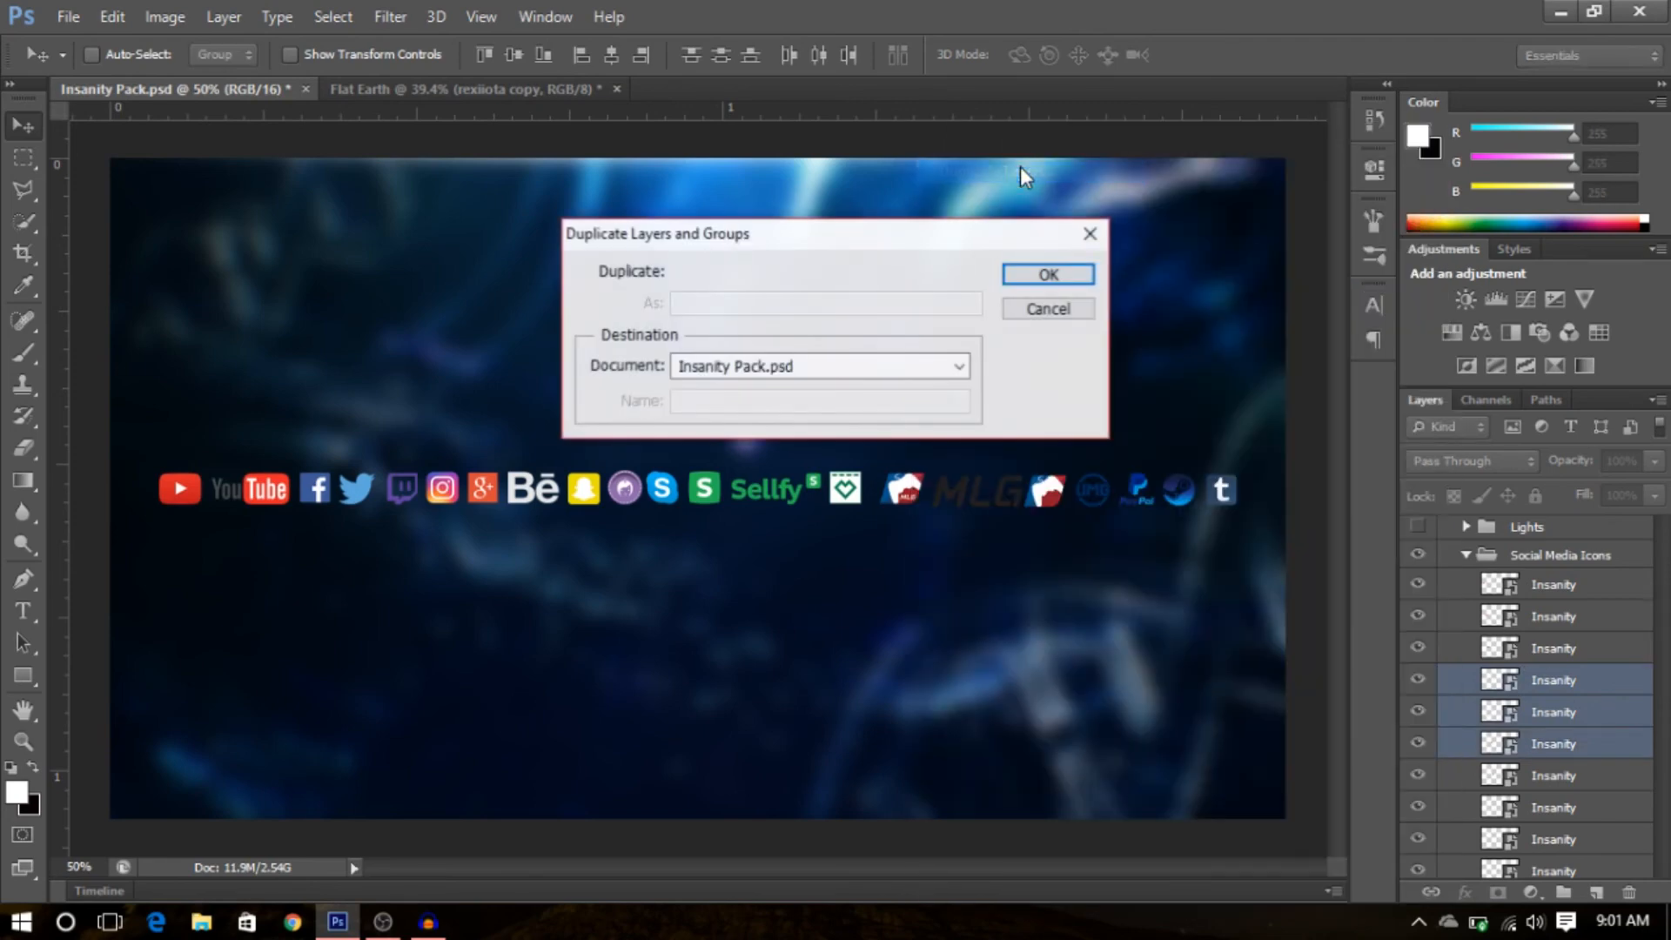
pyautogui.click(959, 366)
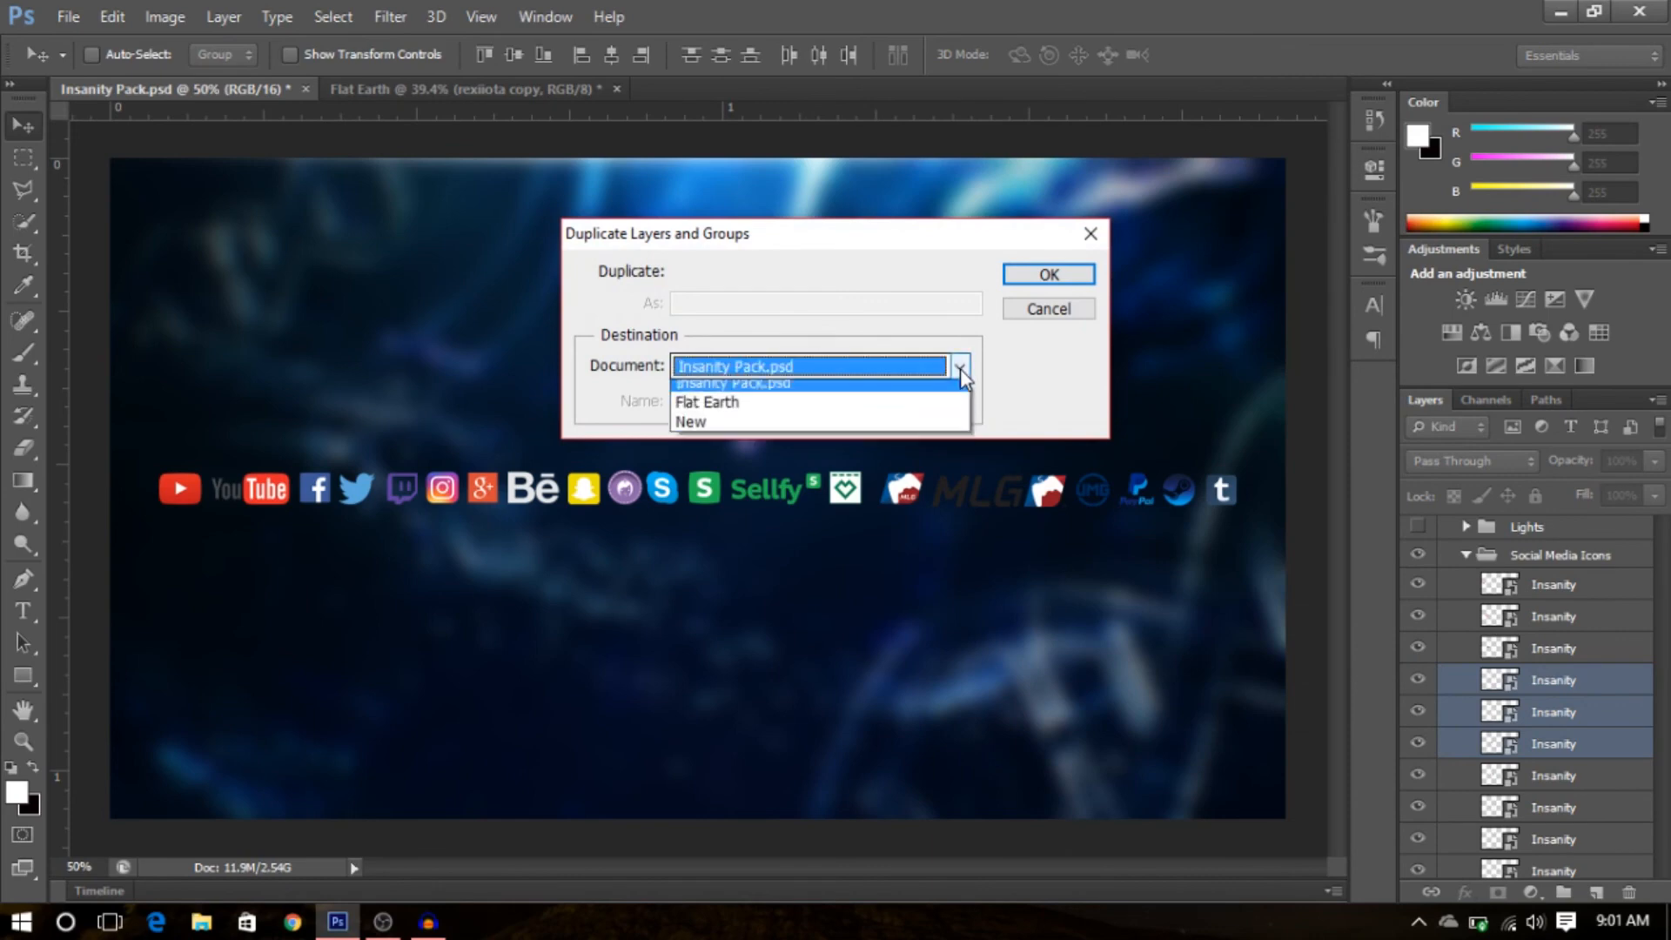
pyautogui.click(894, 410)
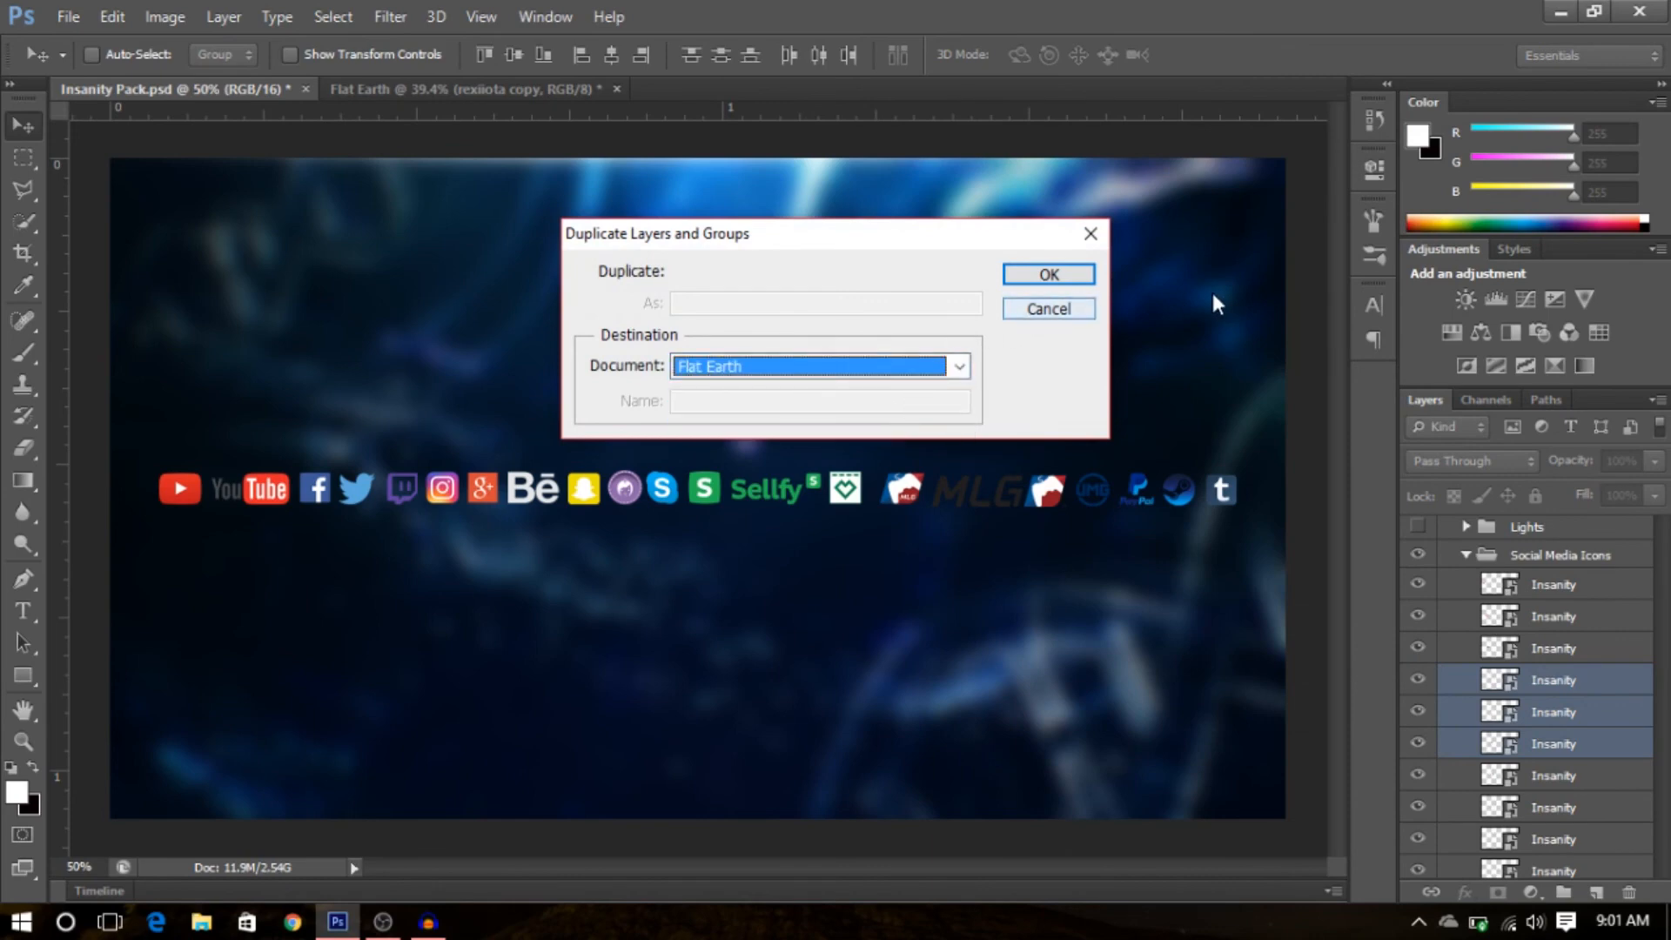
pyautogui.click(1049, 275)
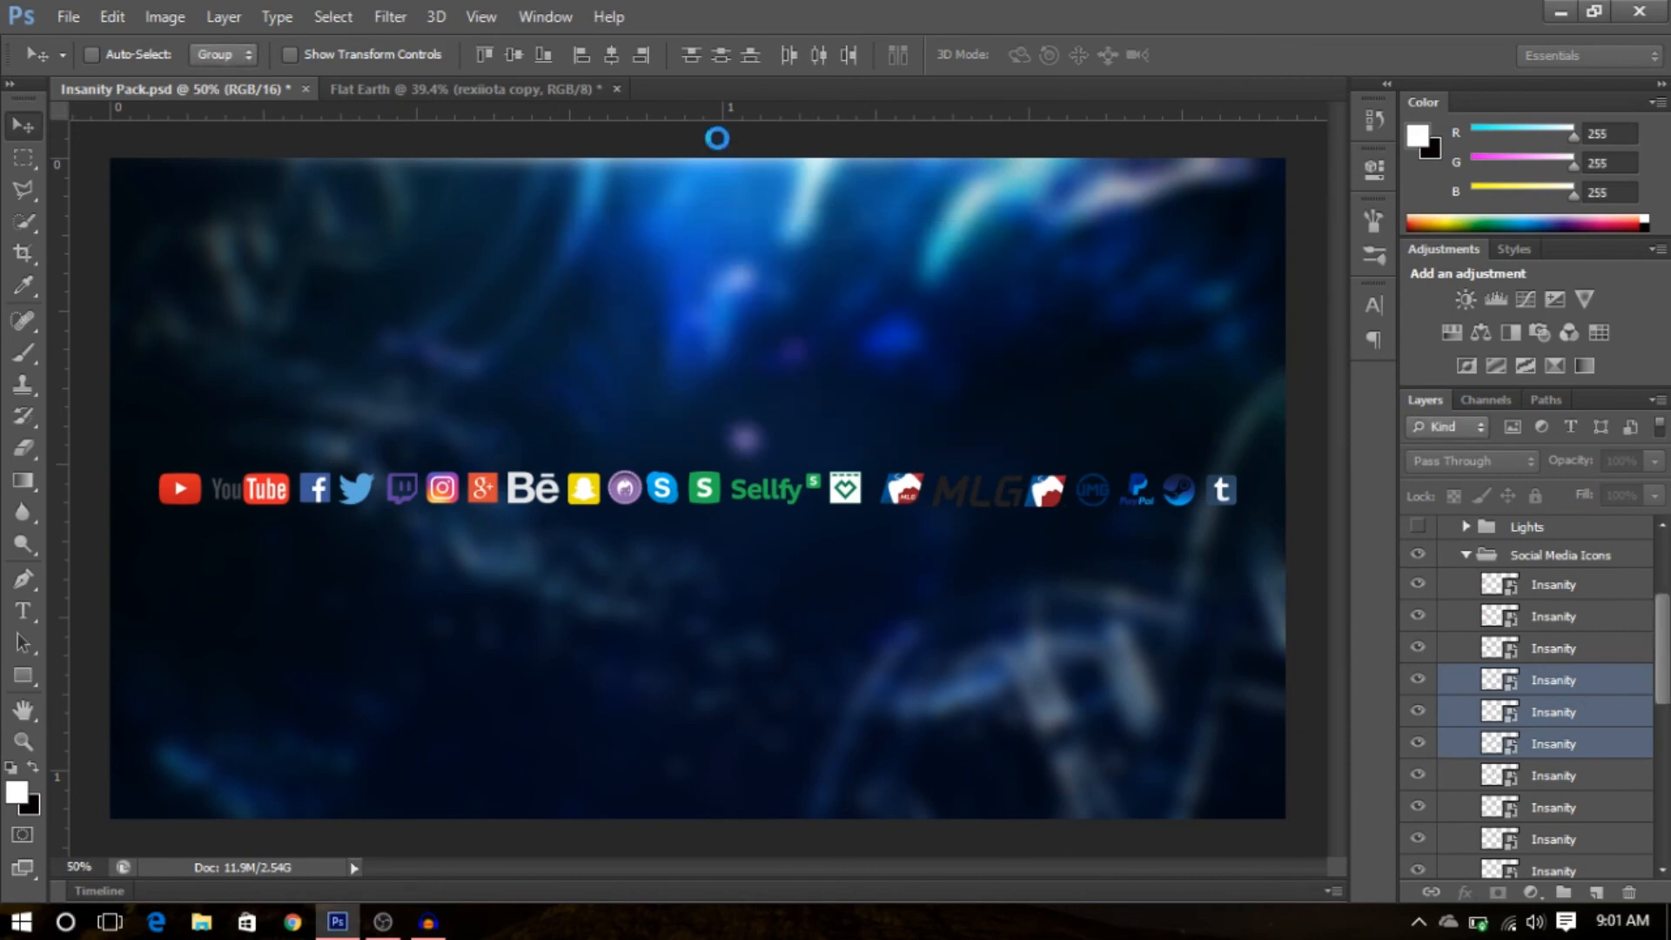
# - In Flat Earth, move the three icons onto the banner and scale them down to about 82% near the first label
pyautogui.click(456, 87)
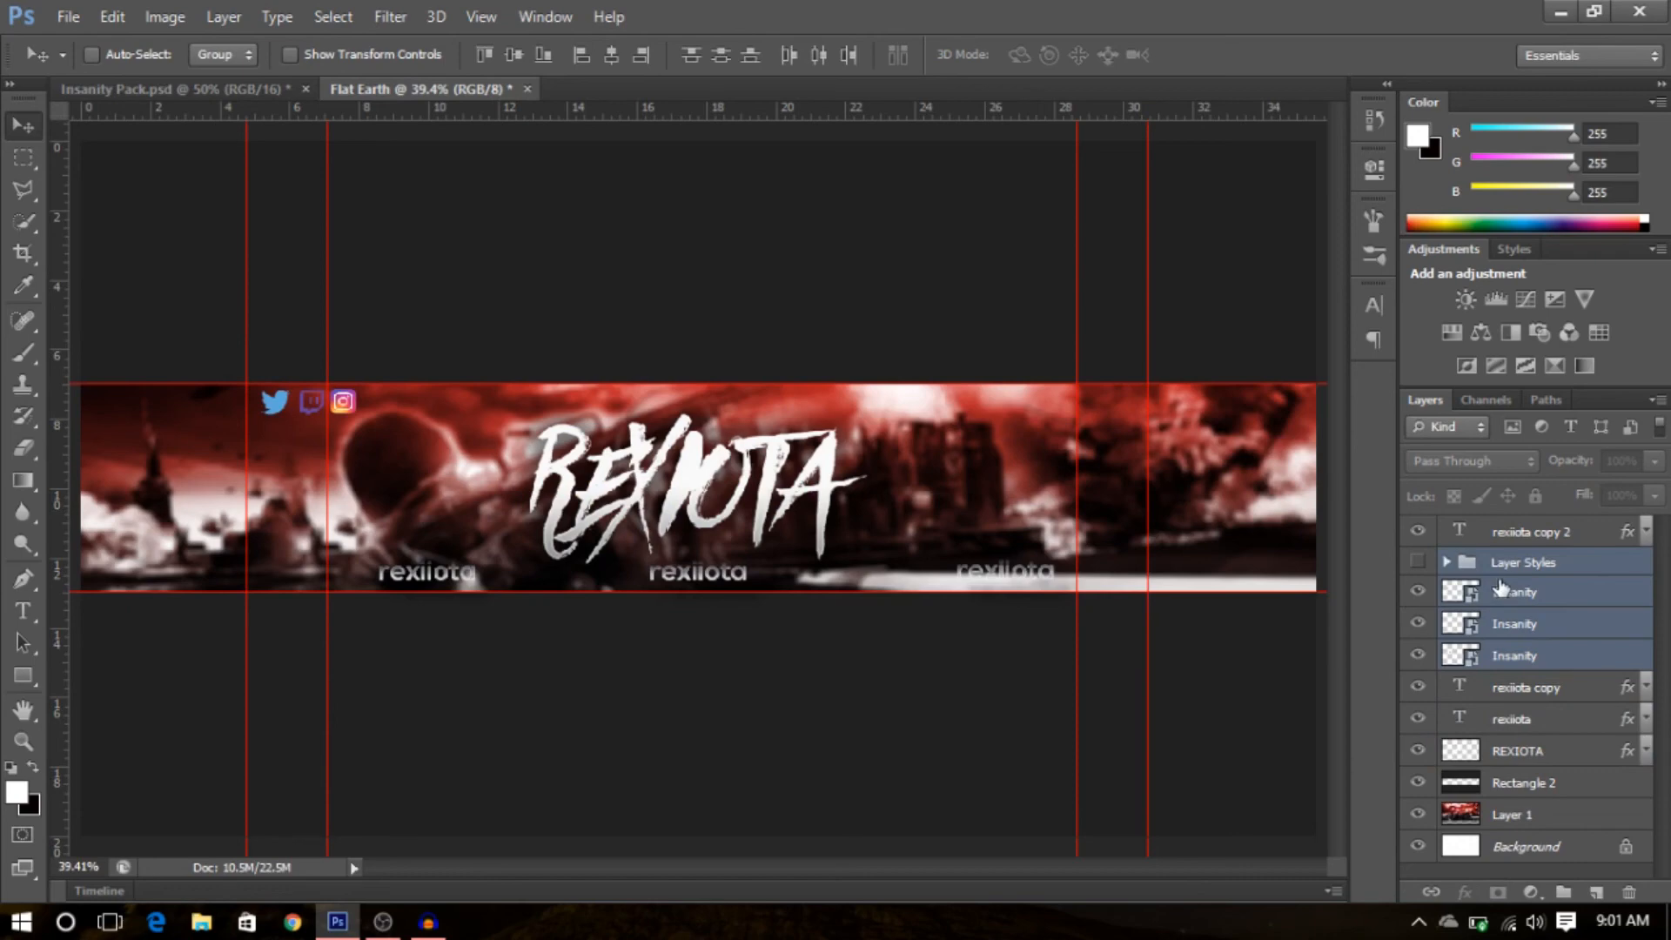
pyautogui.moveTo(432, 503); pyautogui.dragTo(658, 638)
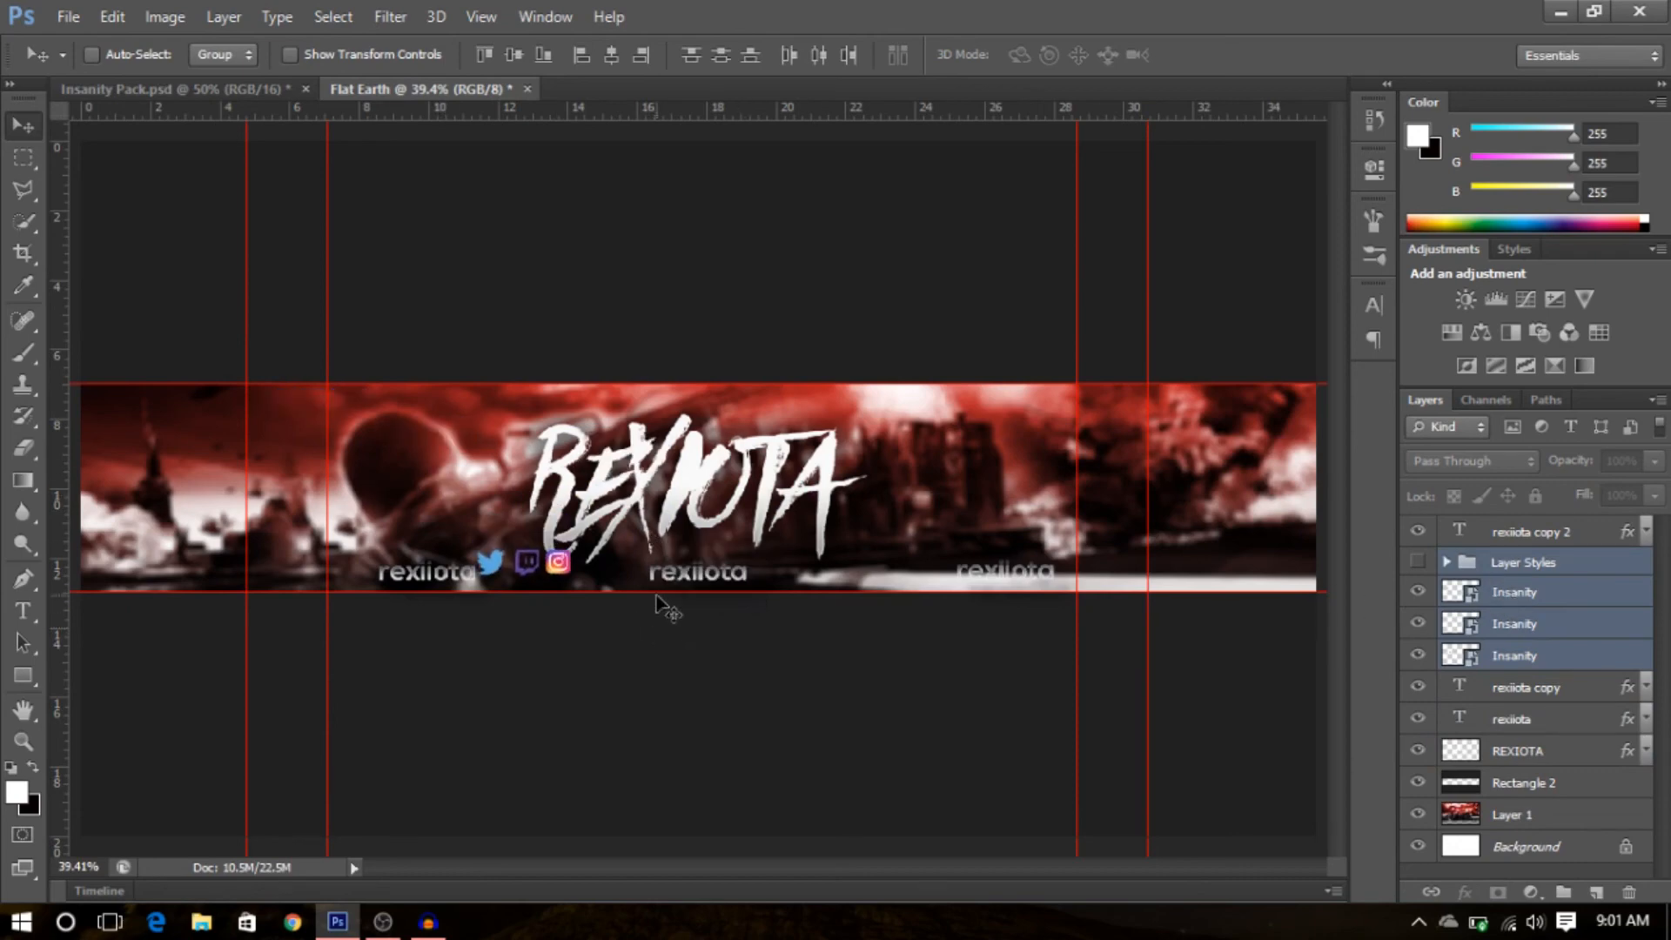
pyautogui.hotkey('ctrl', 't')
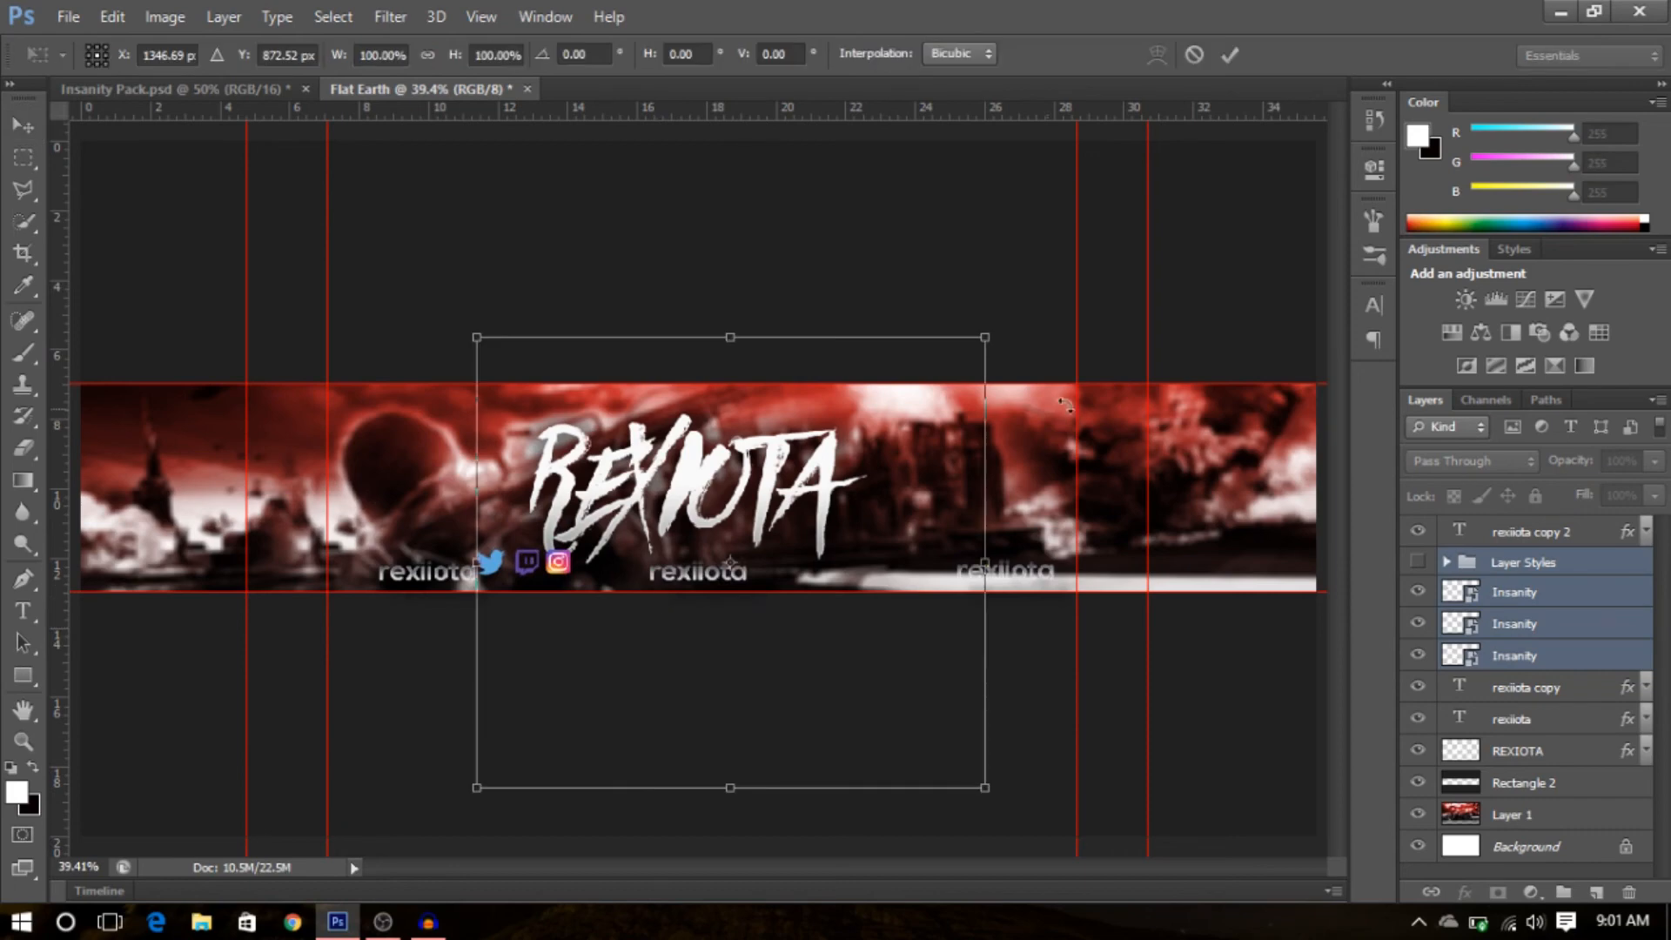
pyautogui.moveTo(985, 340); pyautogui.dragTo(860, 370)
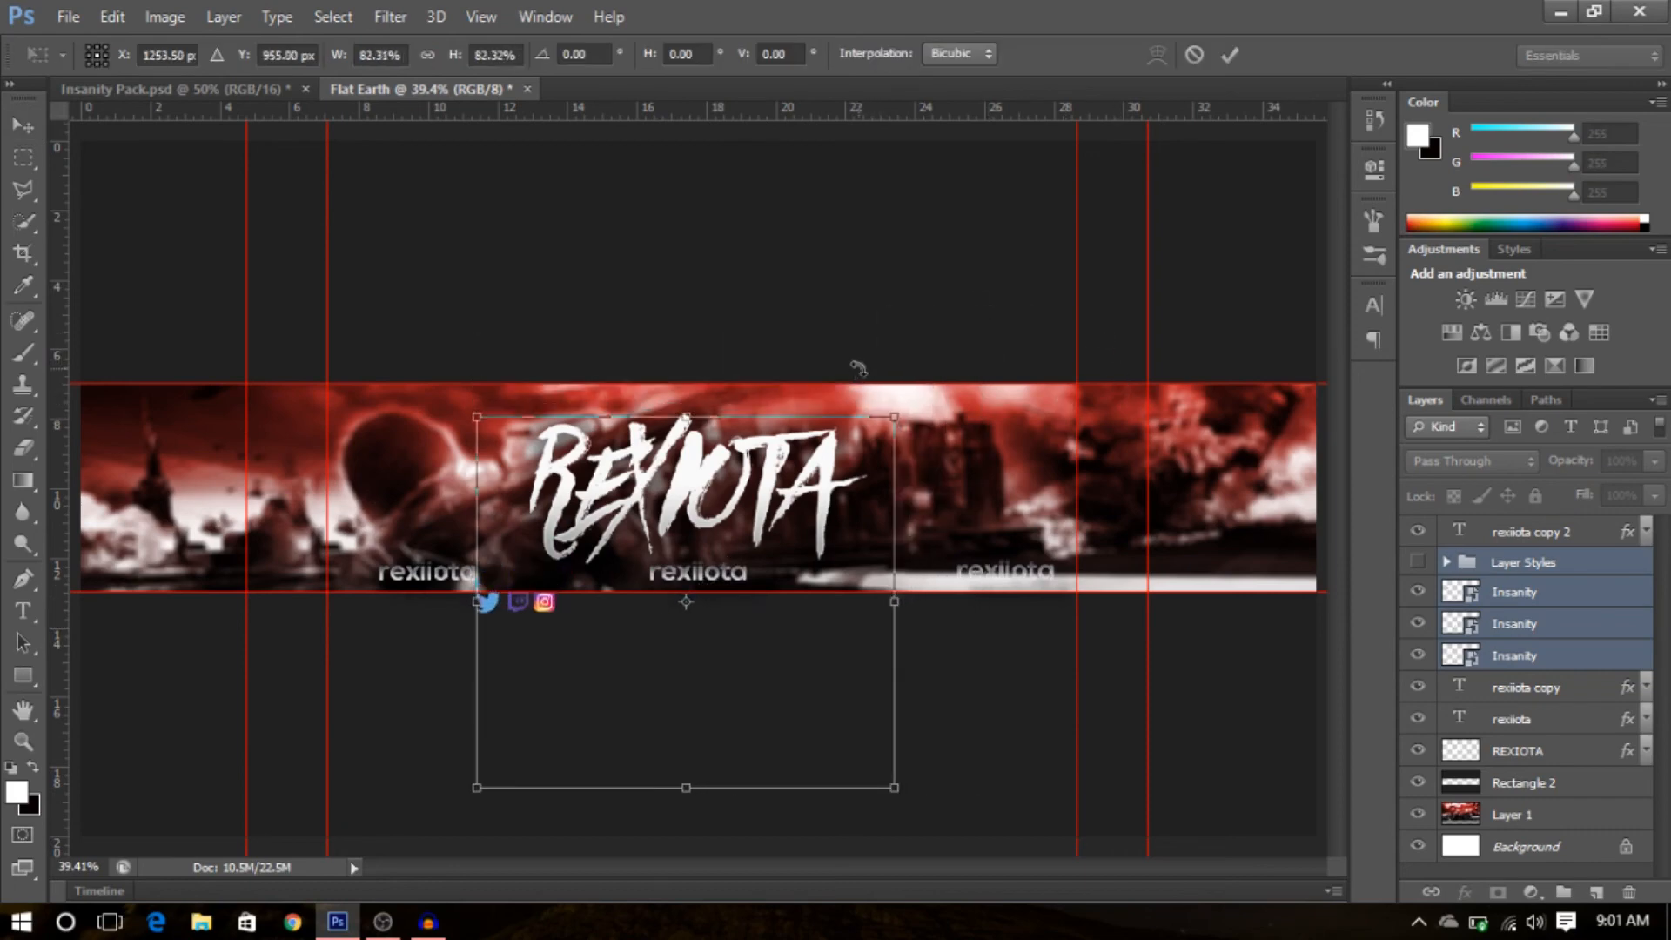
pyautogui.moveTo(666, 753); pyautogui.dragTo(631, 667)
pyautogui.press('Return')
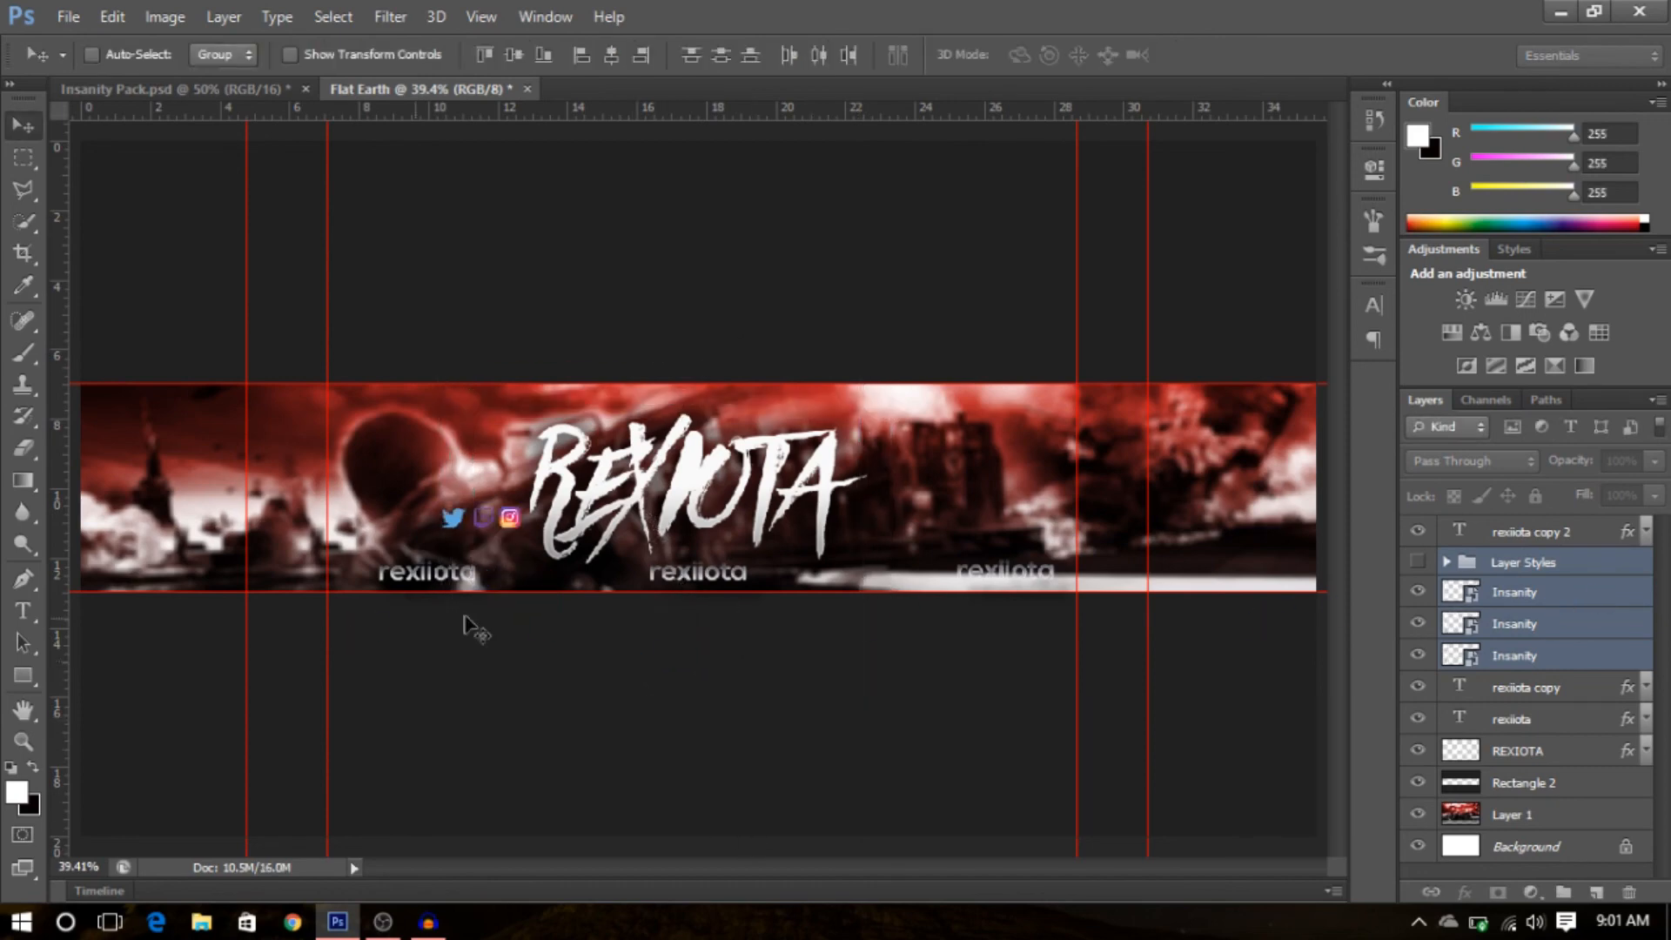
# - Delete the imported Layer Styles group, keeping its contents, then delete its First Row, Second Row and Third Row groups
pyautogui.click(1563, 562)
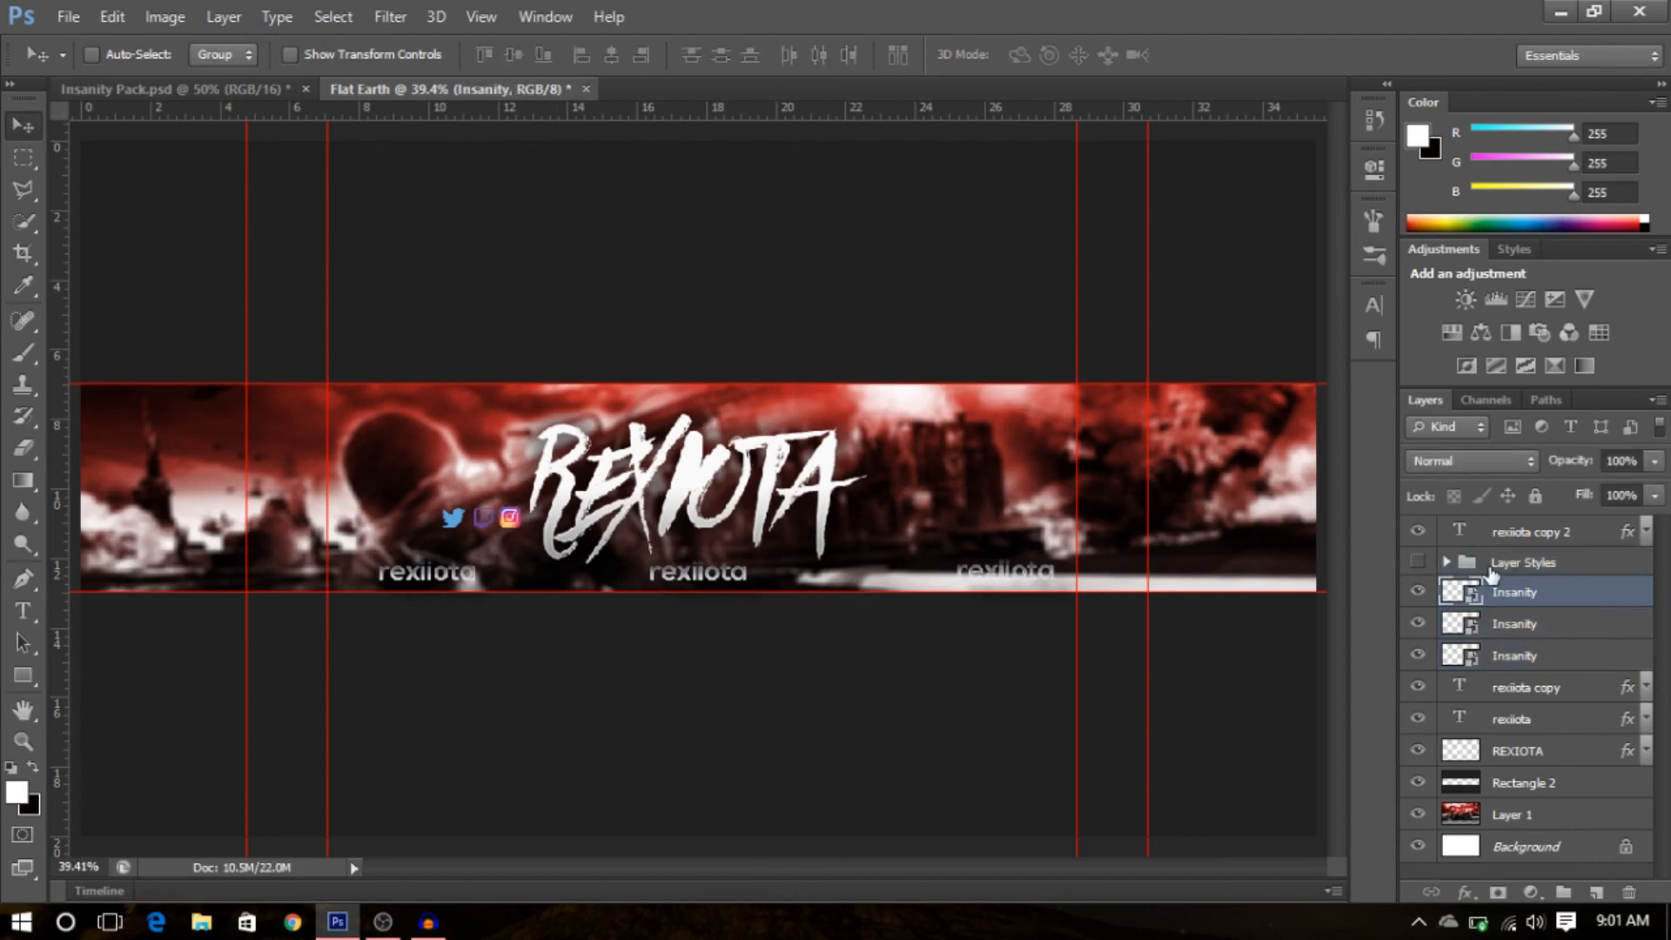
pyautogui.rightClick(1563, 562)
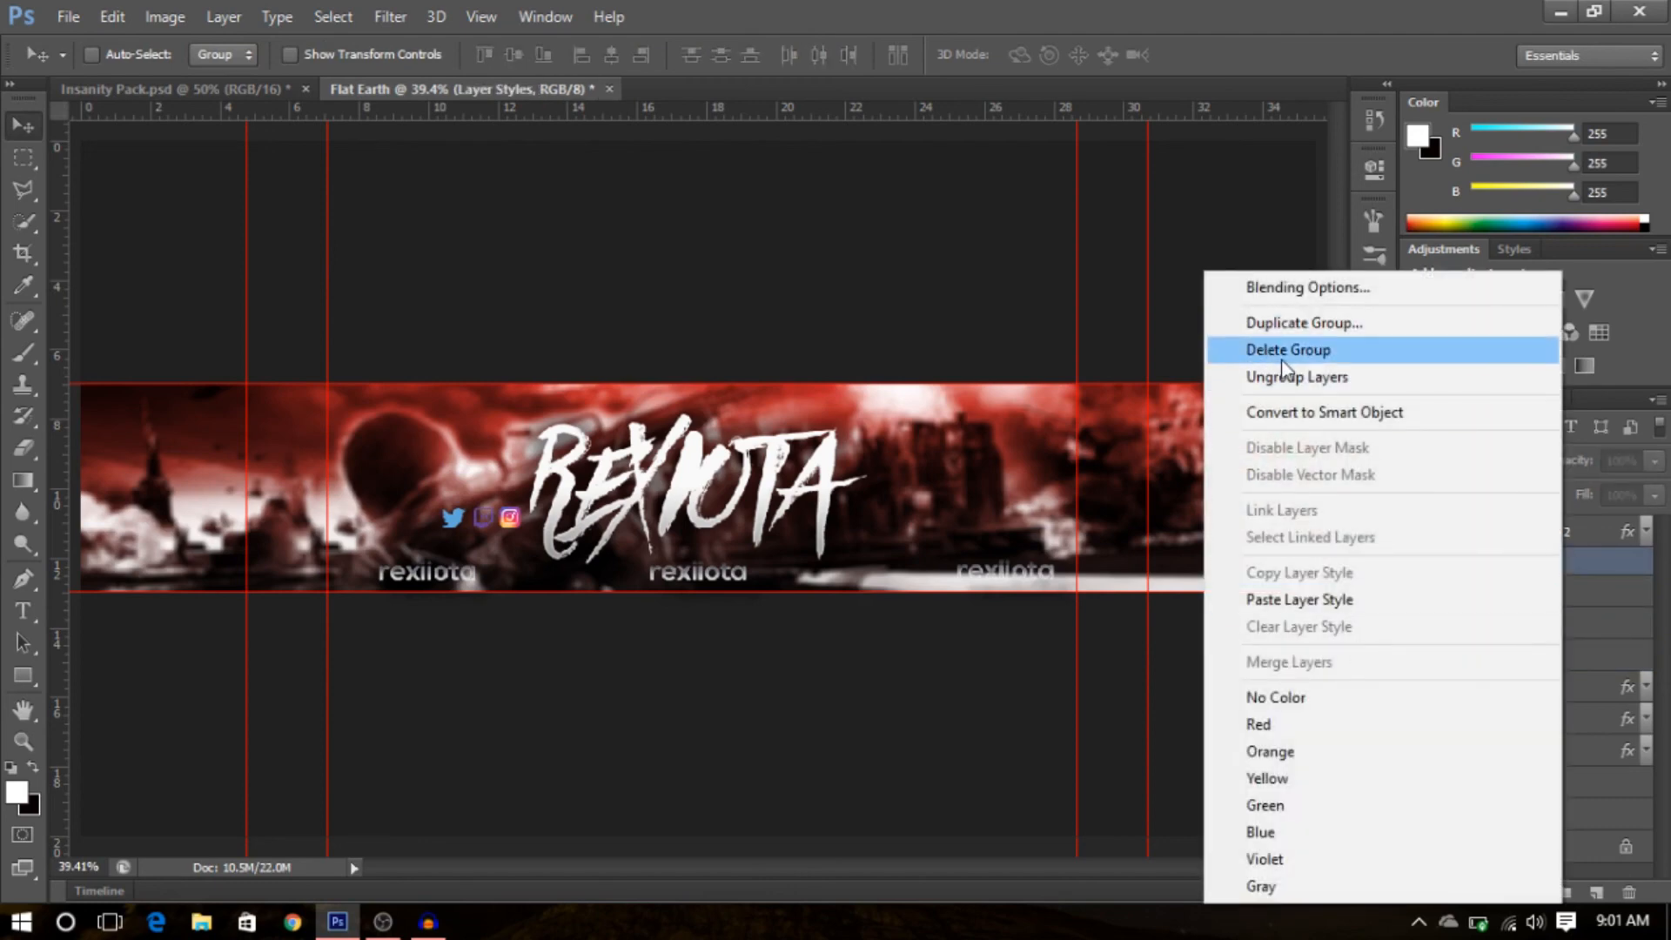
pyautogui.click(1253, 349)
pyautogui.click(1009, 364)
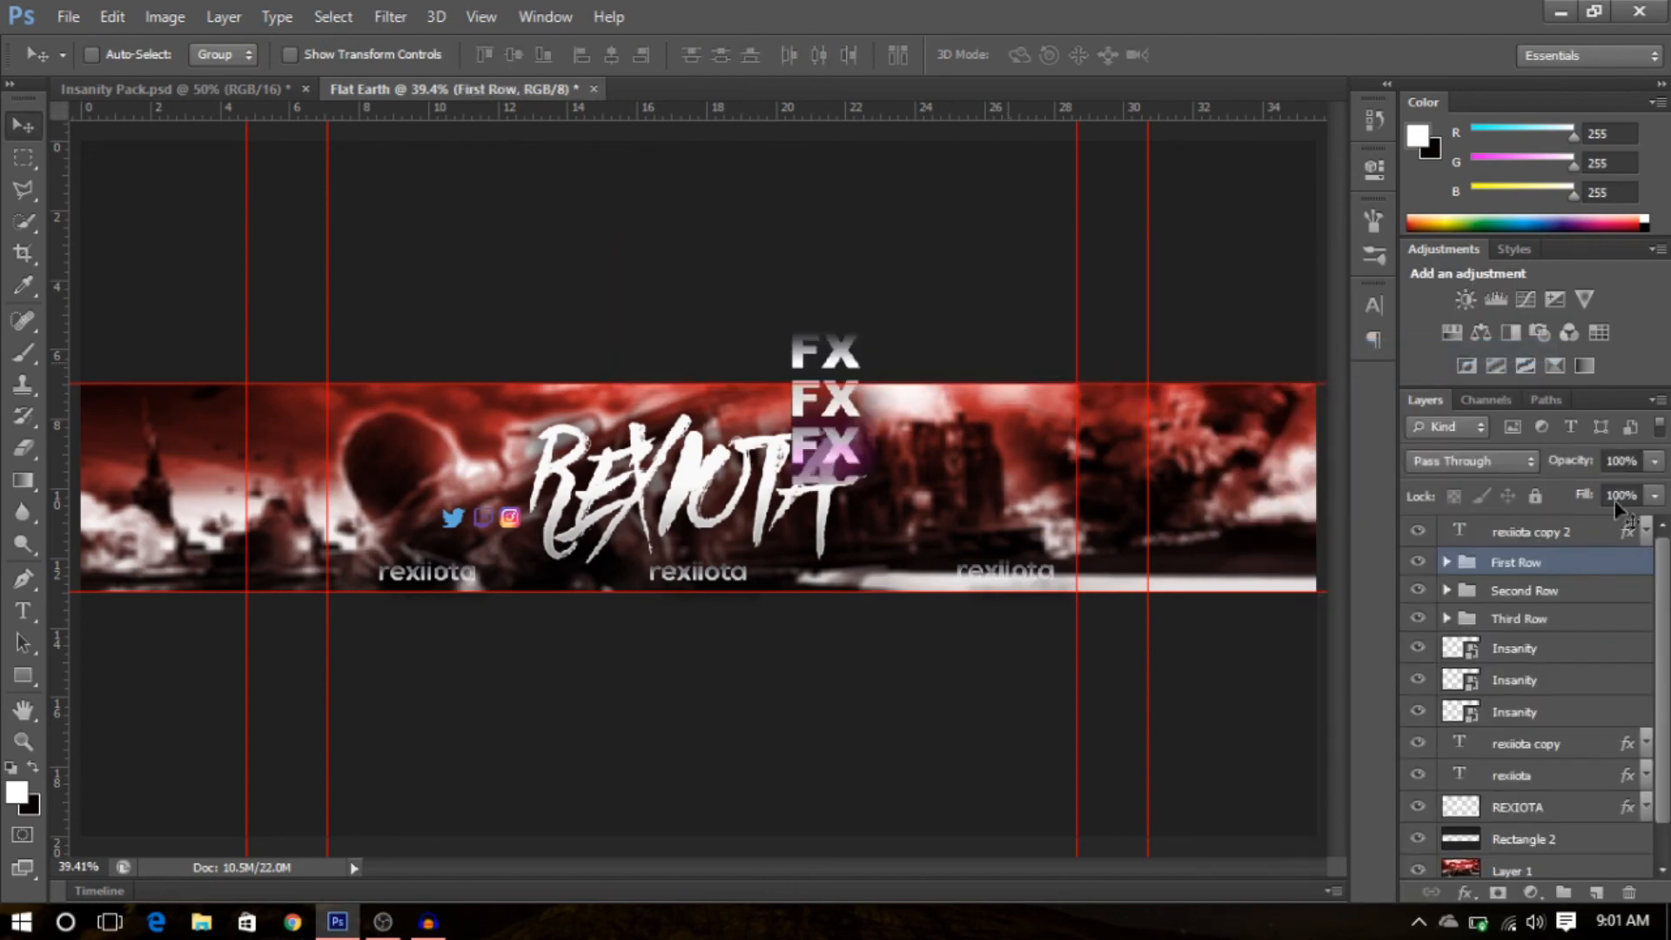
pyautogui.keyDown('shift'); pyautogui.click(1551, 588); pyautogui.keyUp('shift')
pyautogui.keyDown('shift'); pyautogui.click(1553, 618); pyautogui.keyUp('shift')
pyautogui.rightClick(1553, 591)
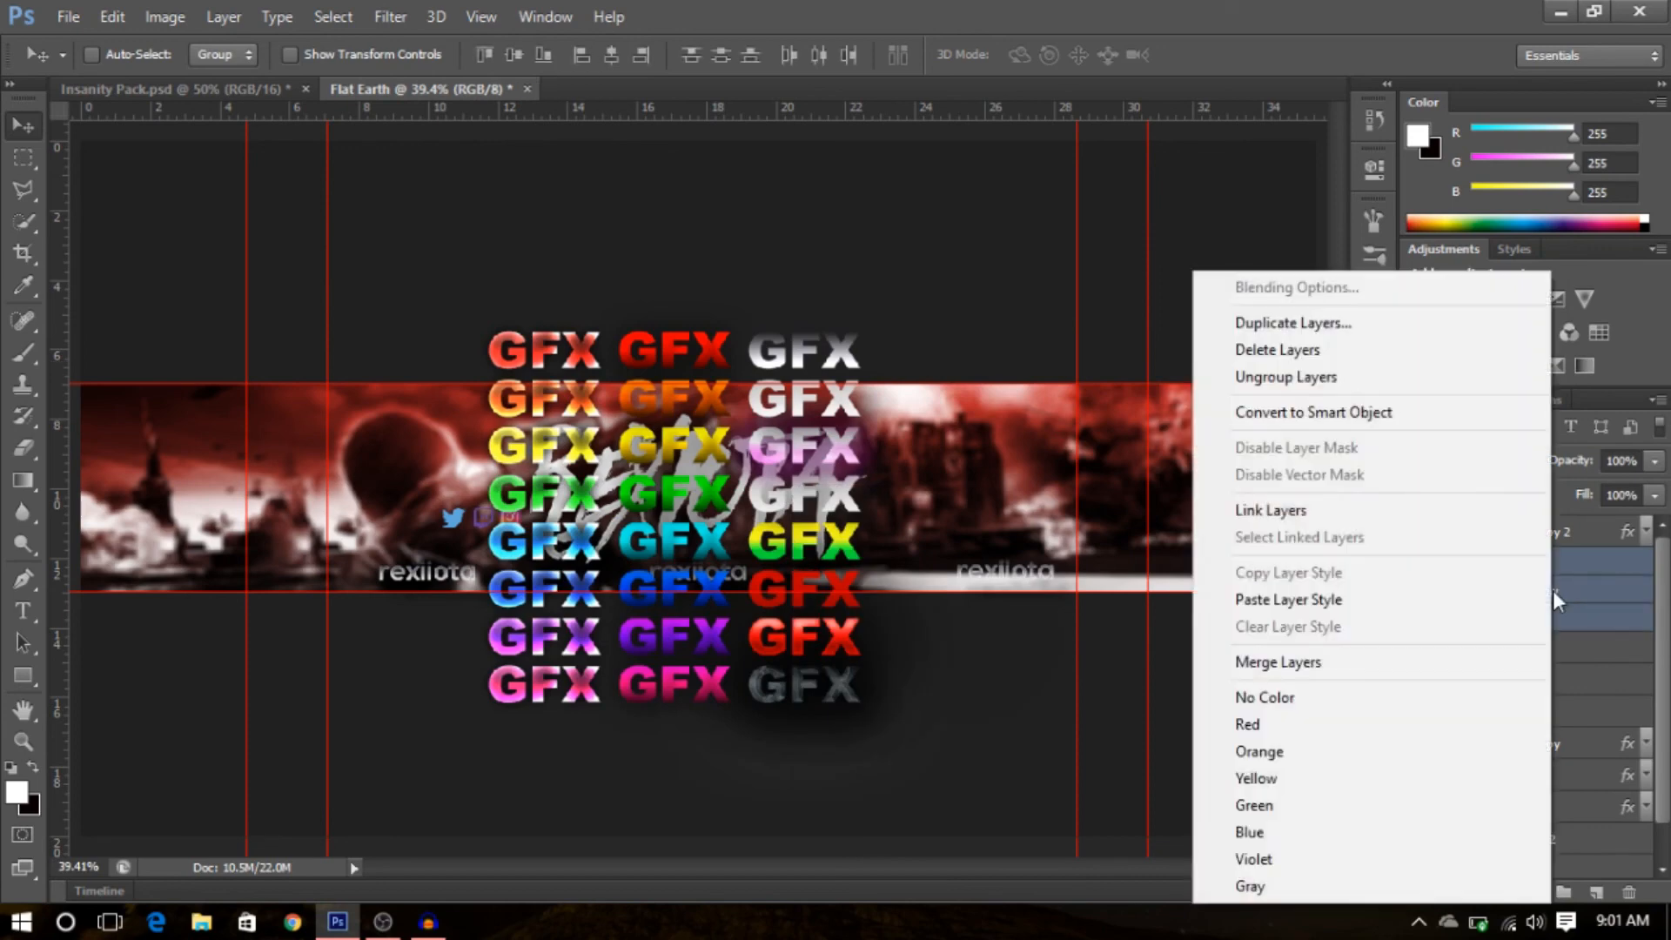
pyautogui.click(1381, 354)
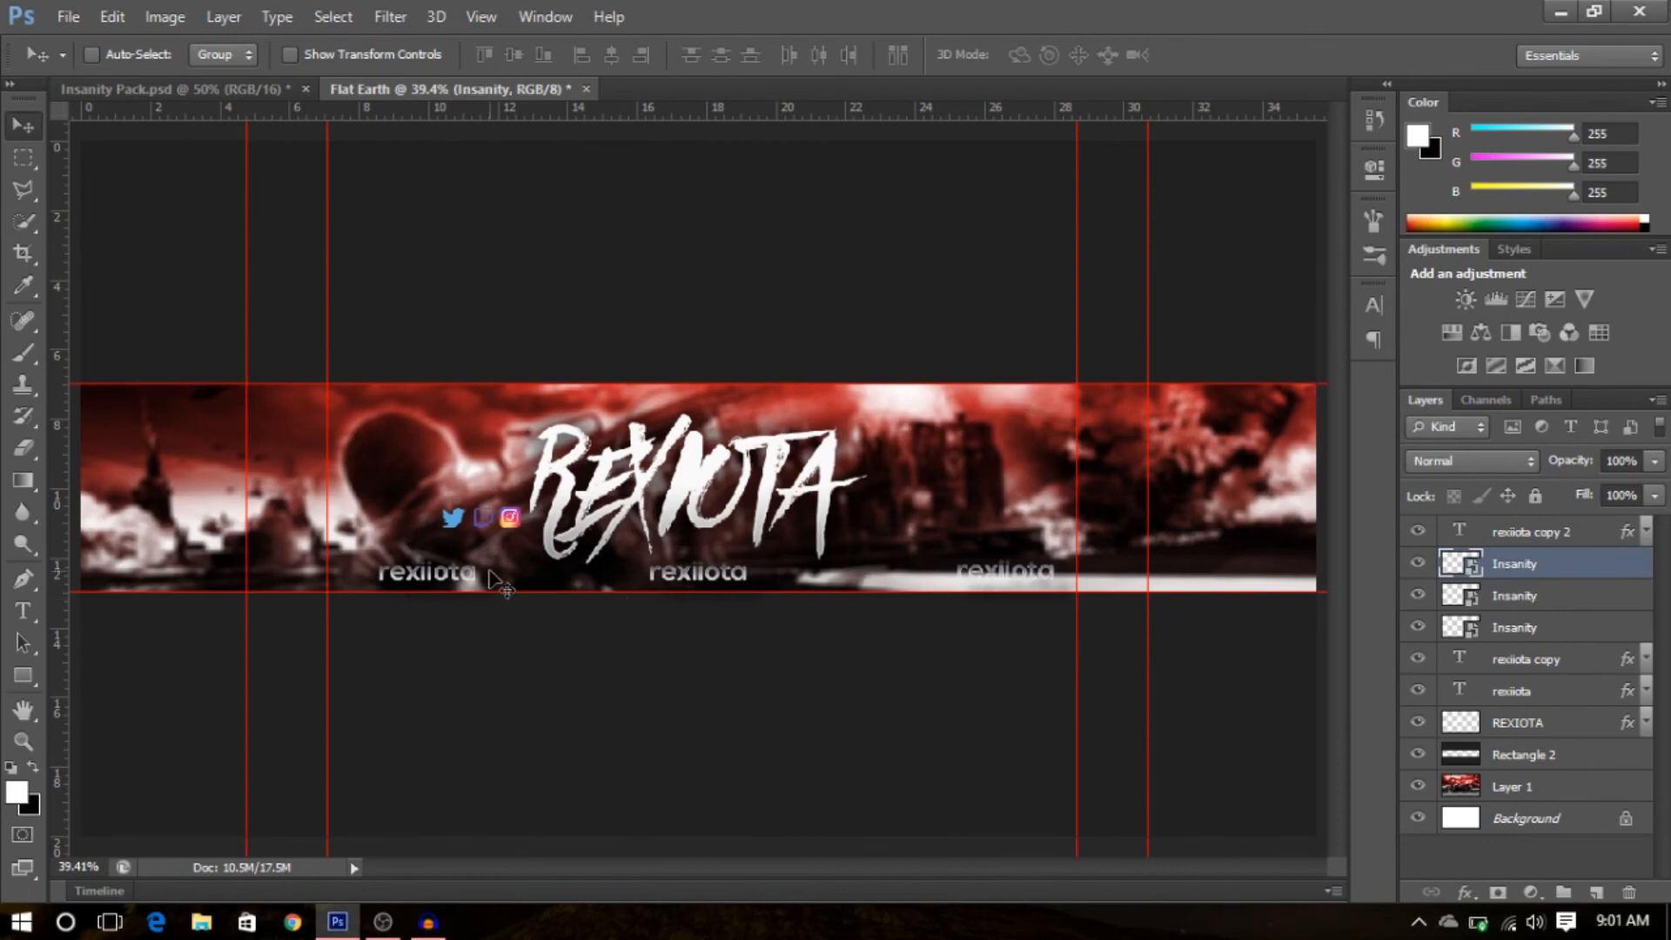
# - Position the Twitter, Twitch and Instagram icons just left of their respective rexiiota labels
pyautogui.moveTo(524, 548); pyautogui.dragTo(428, 608)
pyautogui.click(1591, 602)
pyautogui.moveTo(589, 569); pyautogui.dragTo(731, 621)
pyautogui.click(1565, 638)
pyautogui.moveTo(761, 553); pyautogui.dragTo(1185, 604)
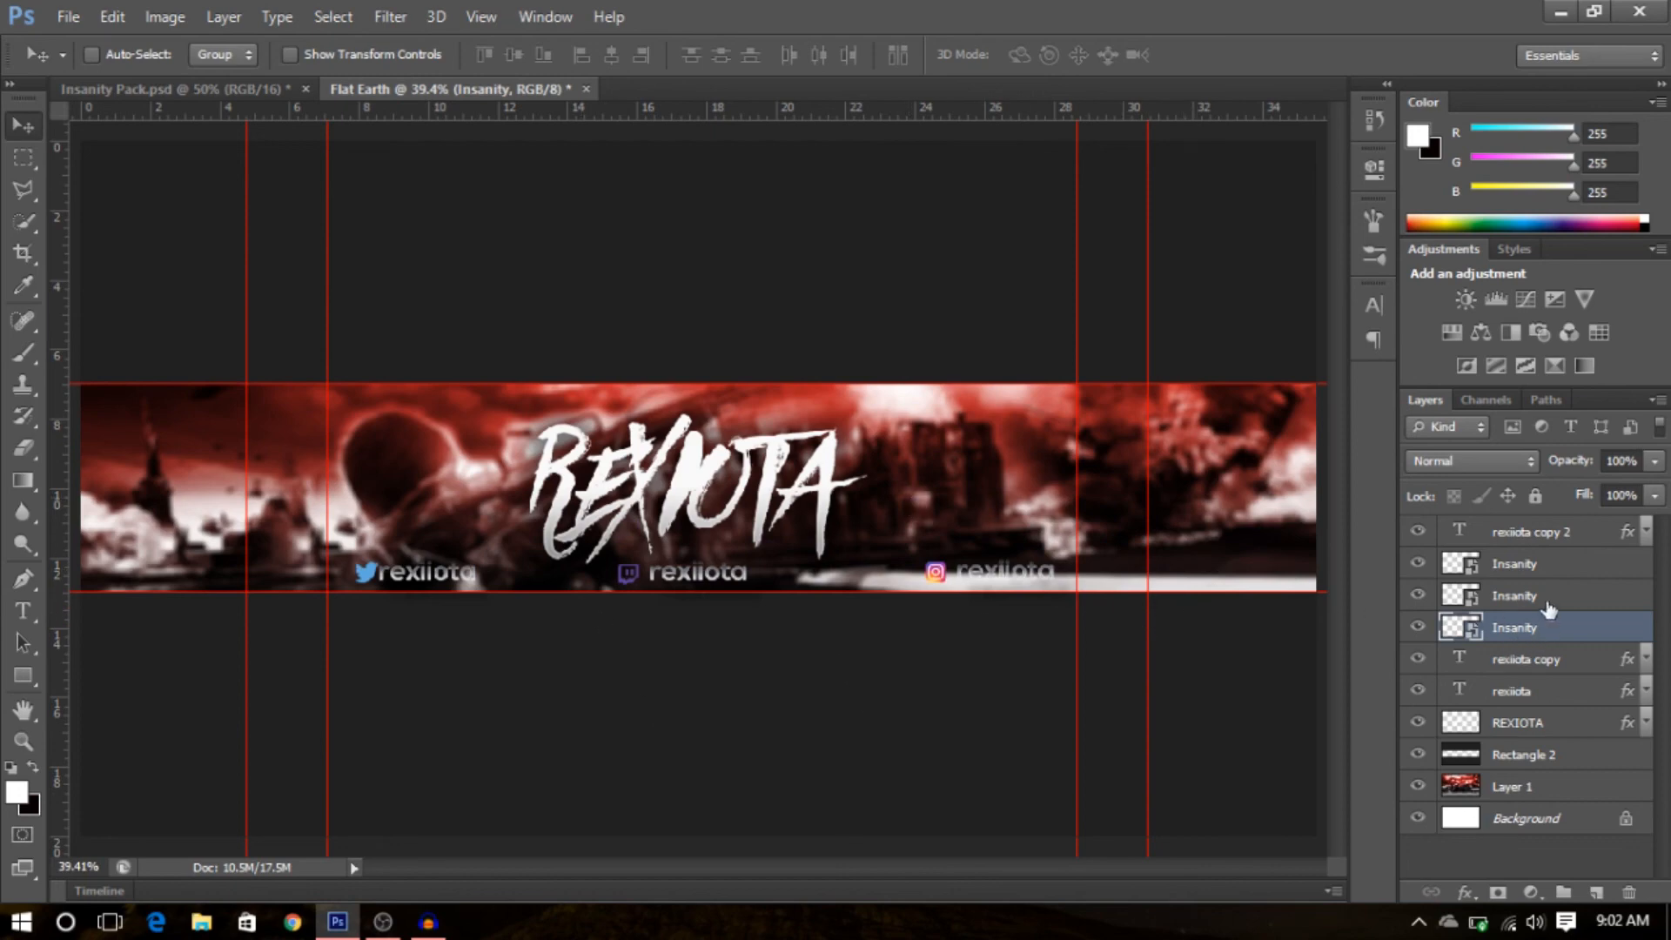
# - Turn off Reverse in the Gradient Overlay effect of the rexiiota copy layer
pyautogui.click(1587, 663)
pyautogui.click(1567, 694)
pyautogui.click(1528, 721)
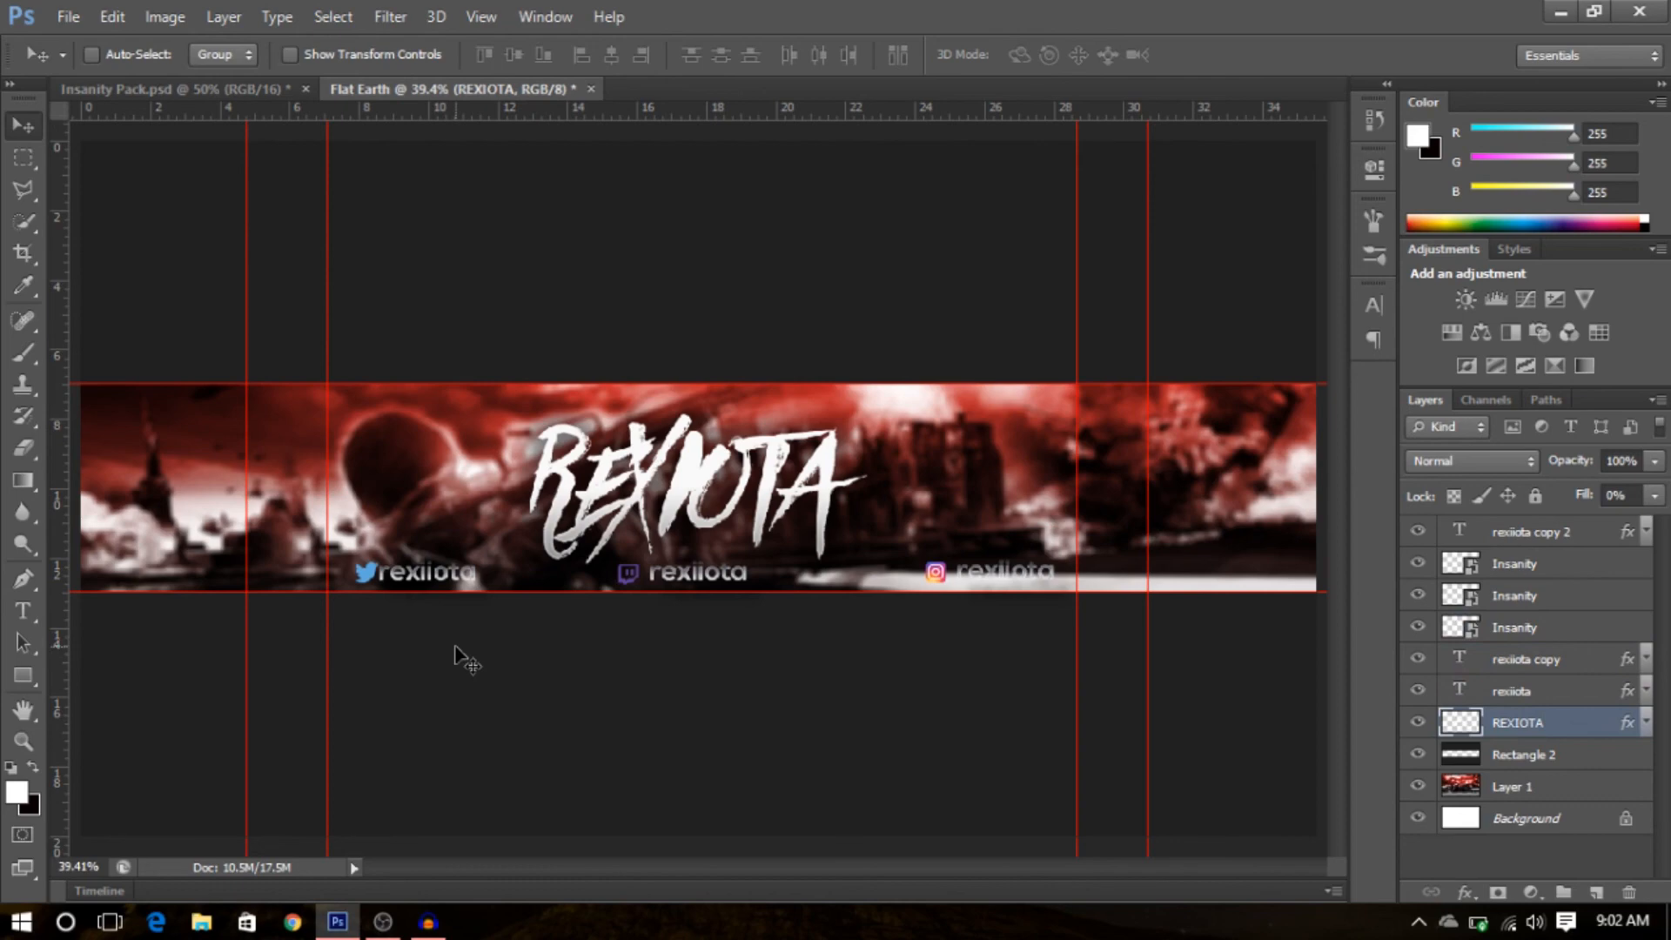
pyautogui.click(1646, 659)
pyautogui.scroll(-3, 1567, 696)
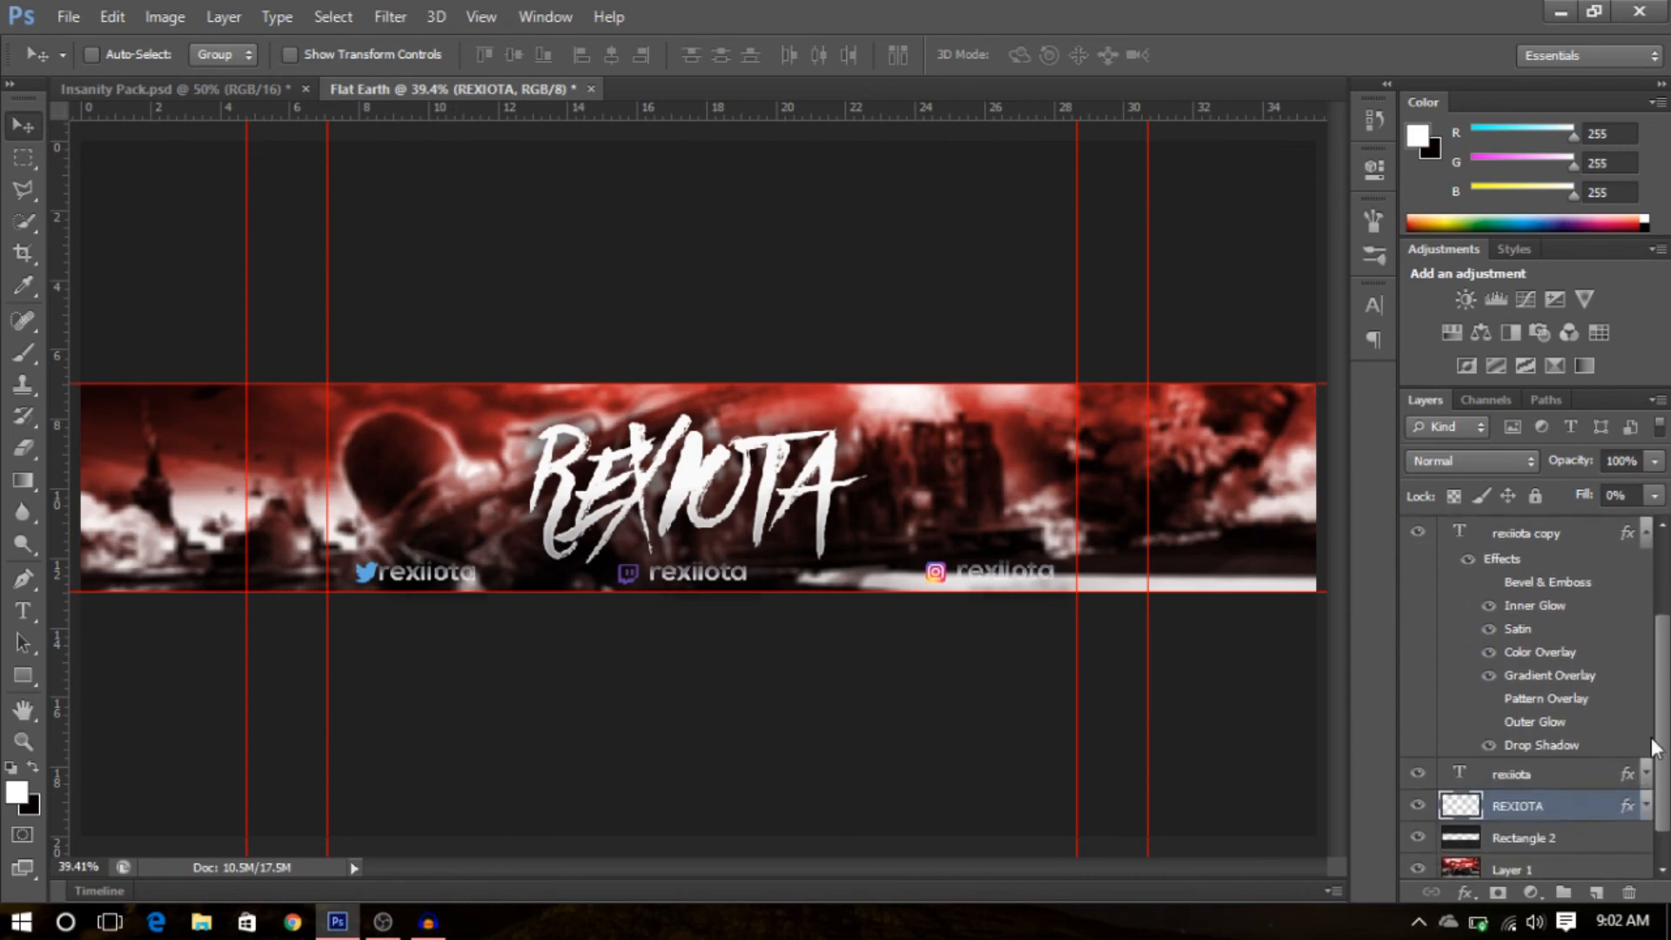
pyautogui.doubleClick(1548, 673)
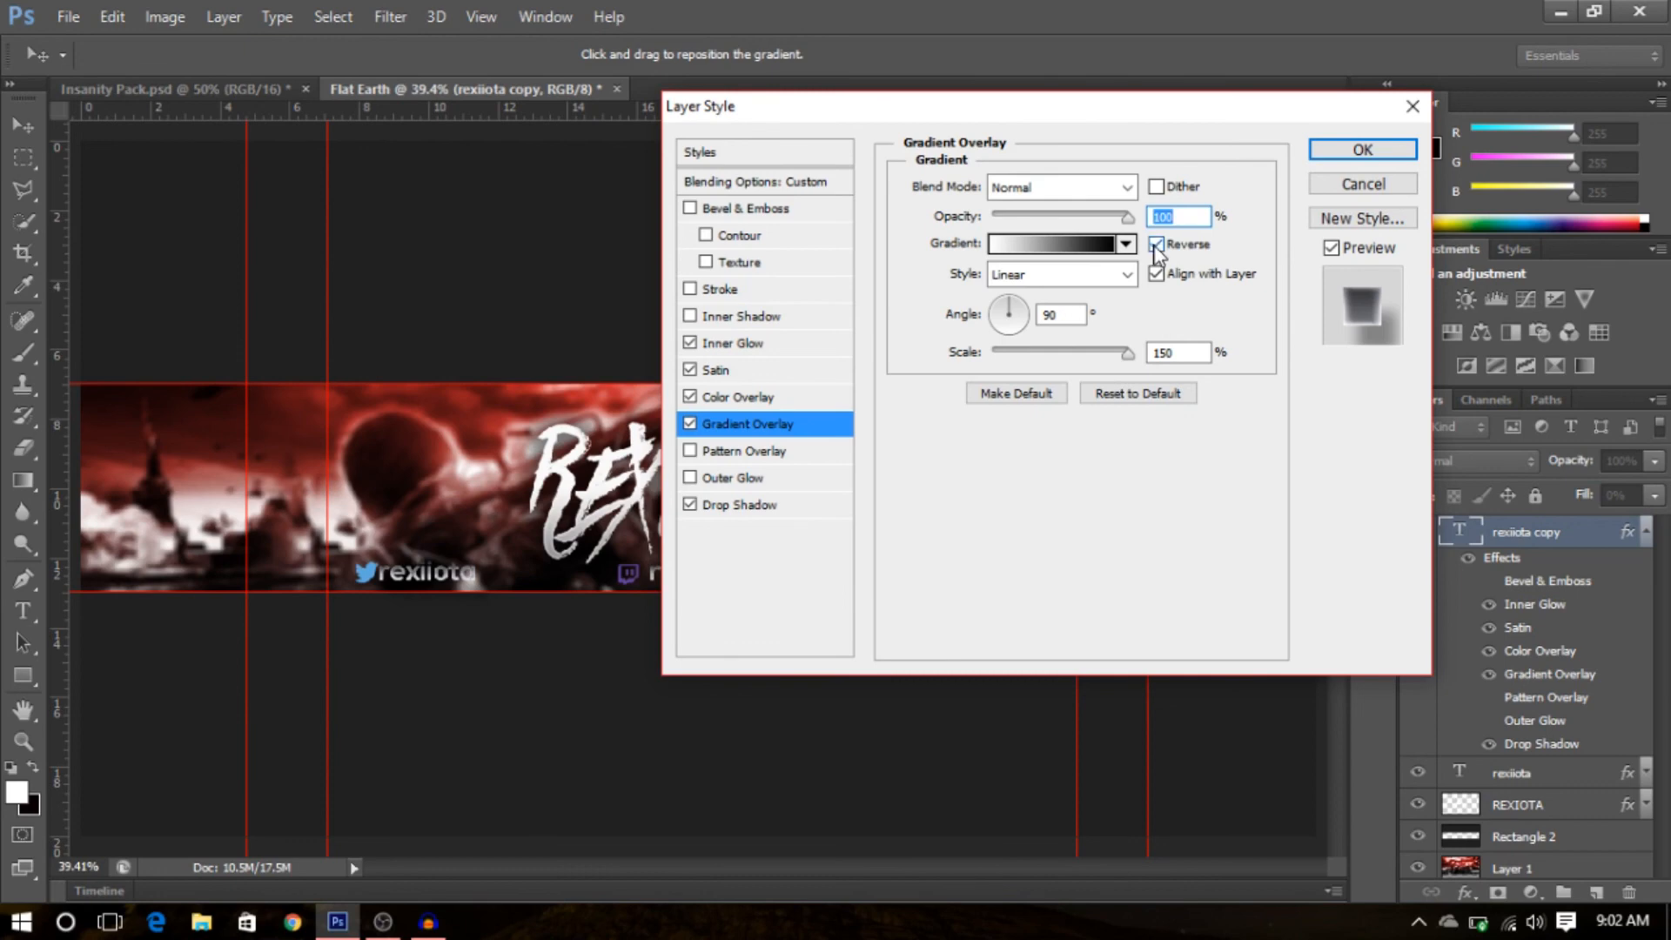
pyautogui.click(1156, 245)
pyautogui.click(1362, 150)
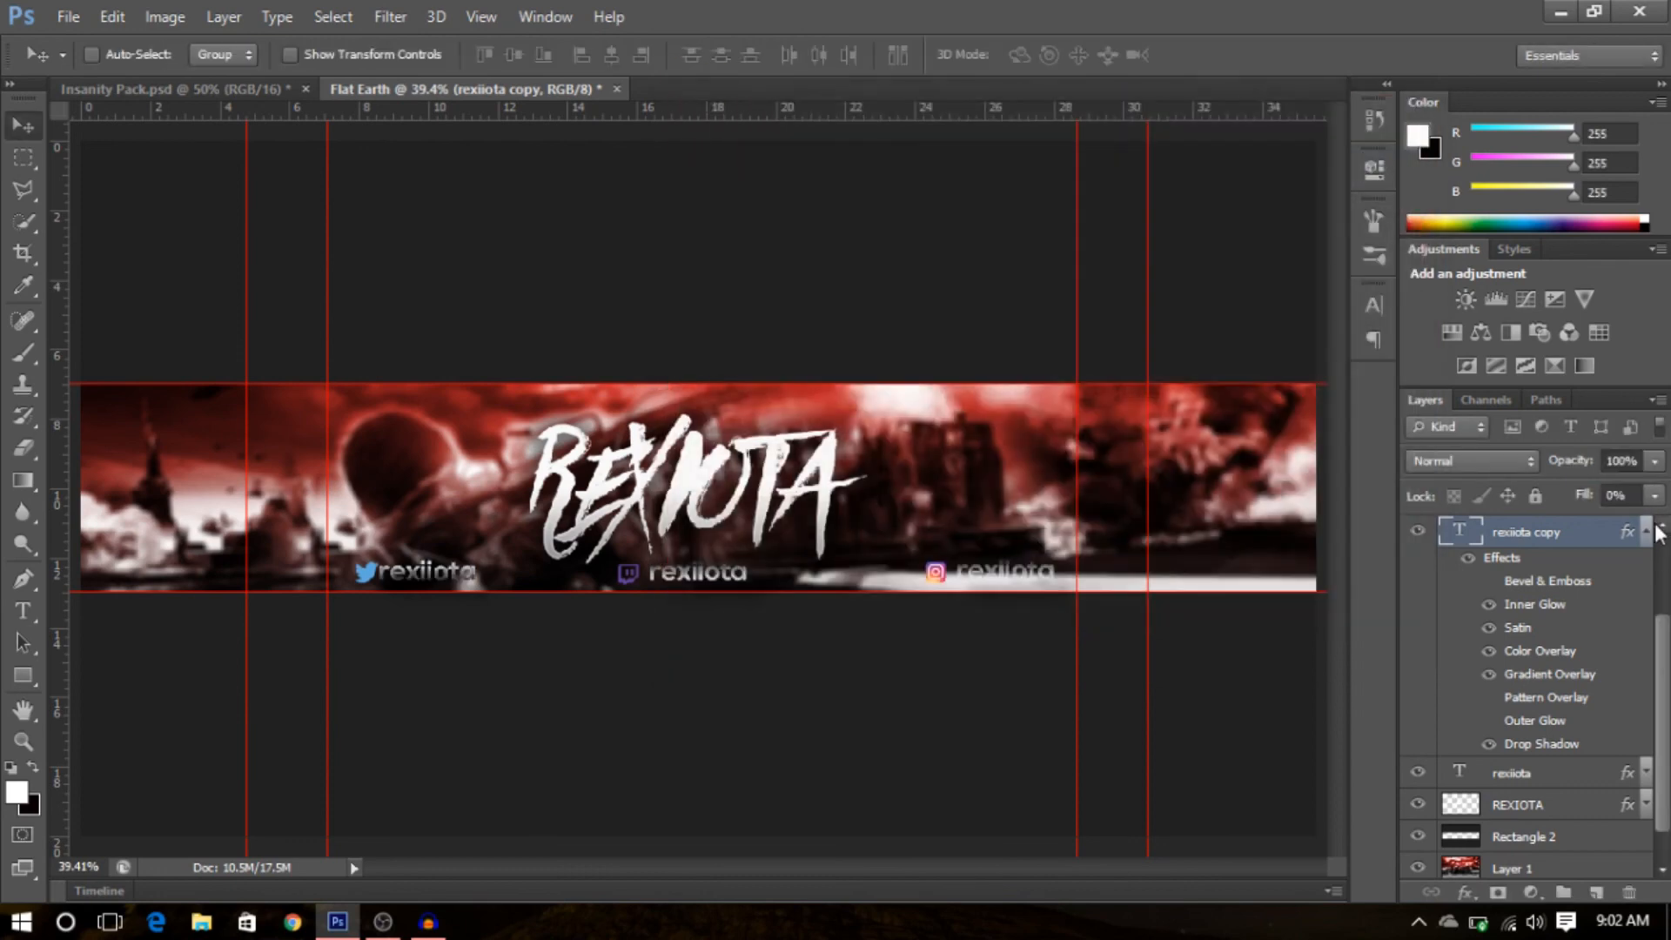
# - Collapse rexiiota copy's effects and turn off Reverse in the Gradient Overlay effect of the rexiiota layer
pyautogui.scroll(1, 1646, 542)
pyautogui.click(1646, 566)
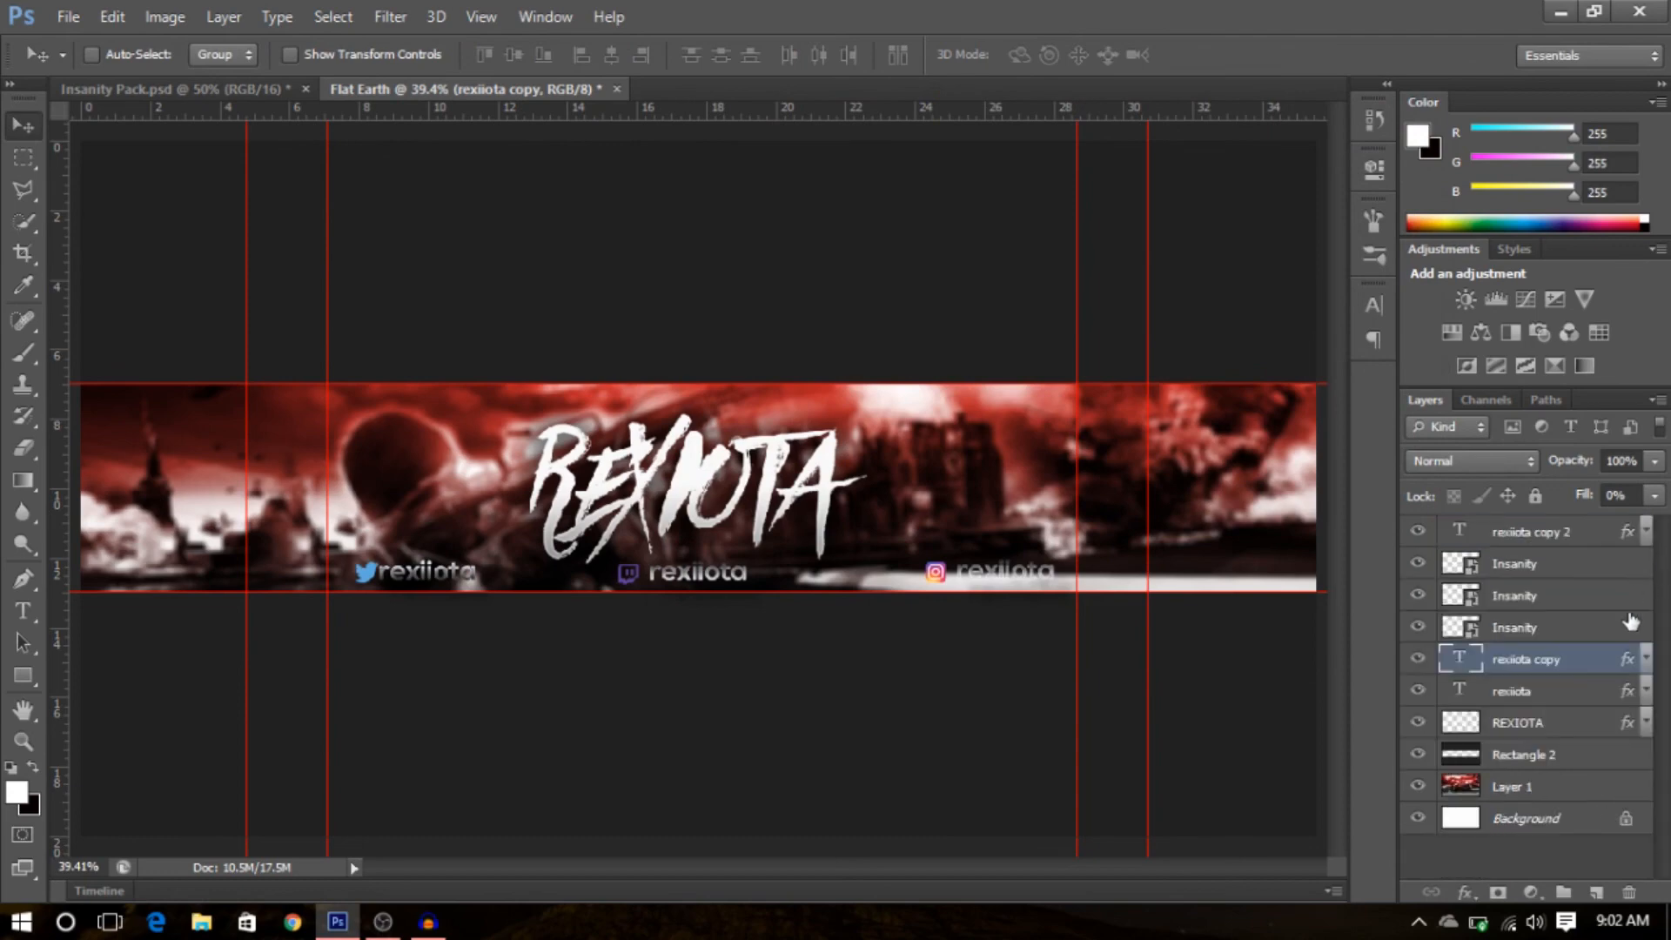
pyautogui.click(1646, 691)
pyautogui.scroll(-3, 1648, 749)
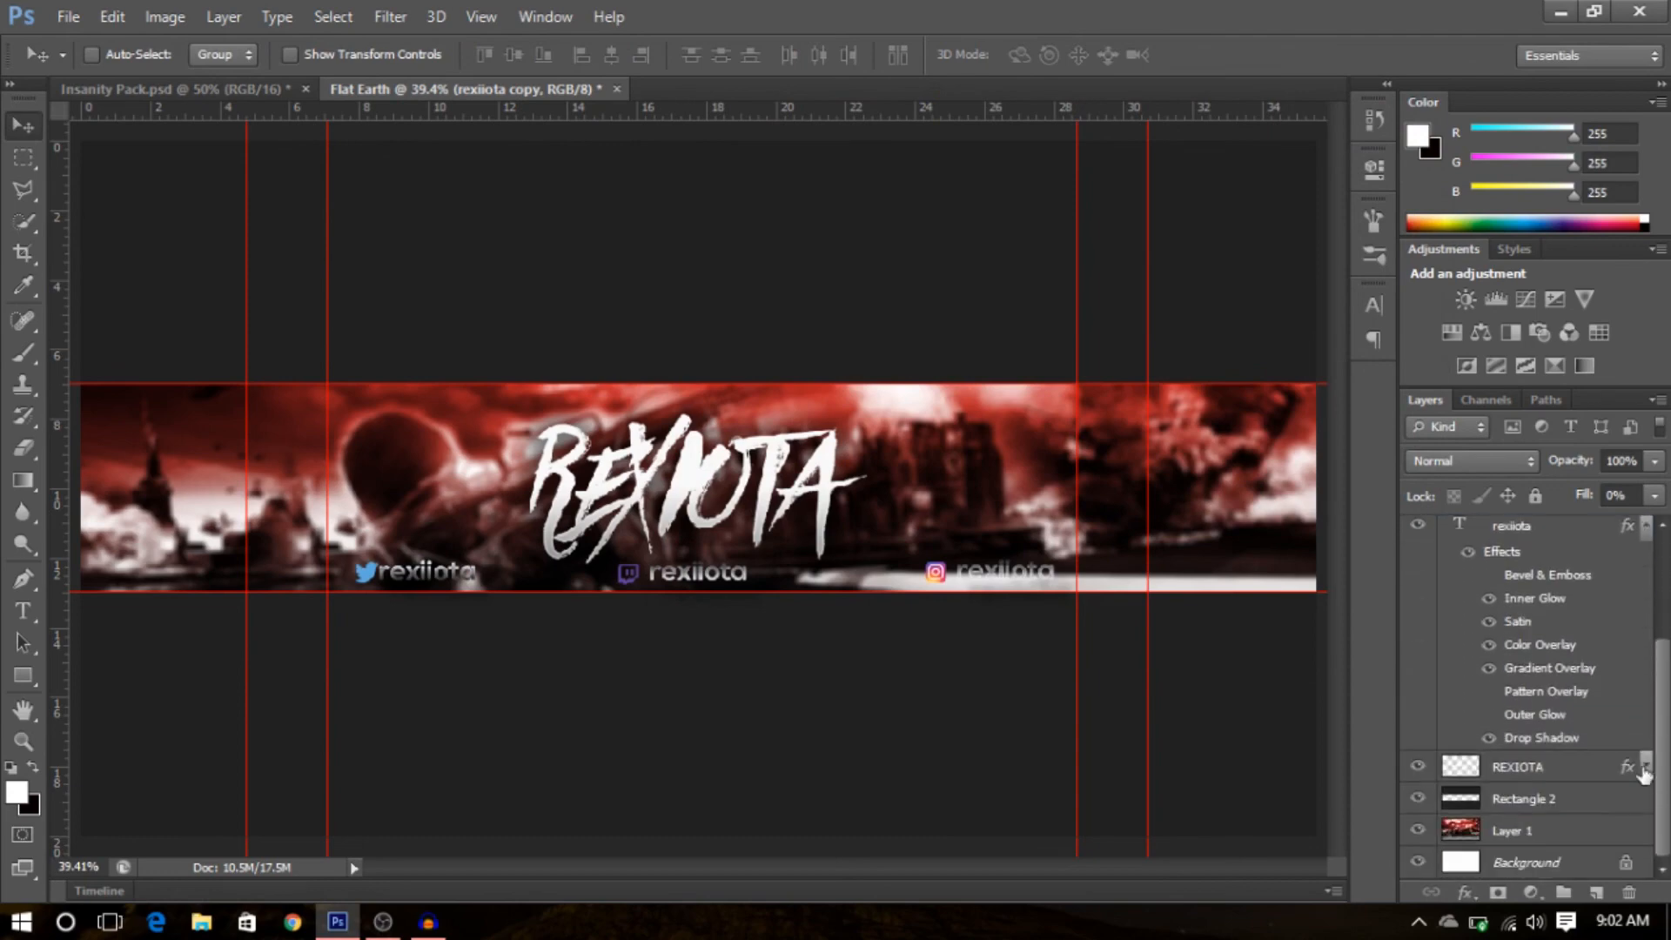
pyautogui.click(1577, 678)
pyautogui.doubleClick(1577, 676)
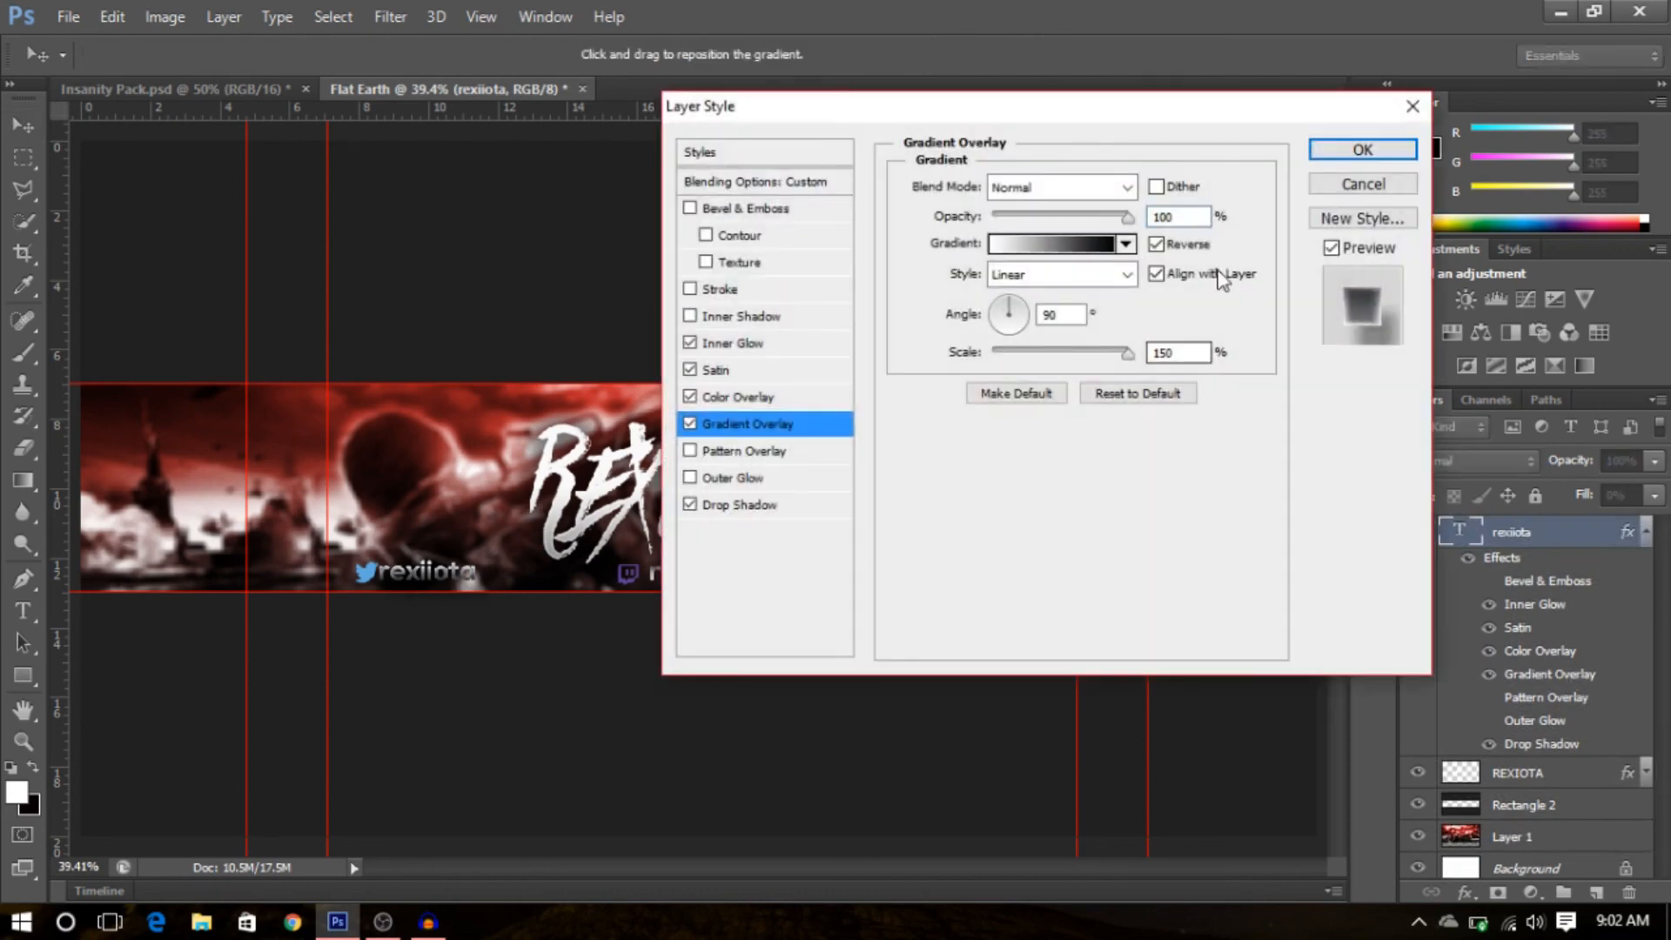
pyautogui.click(1157, 248)
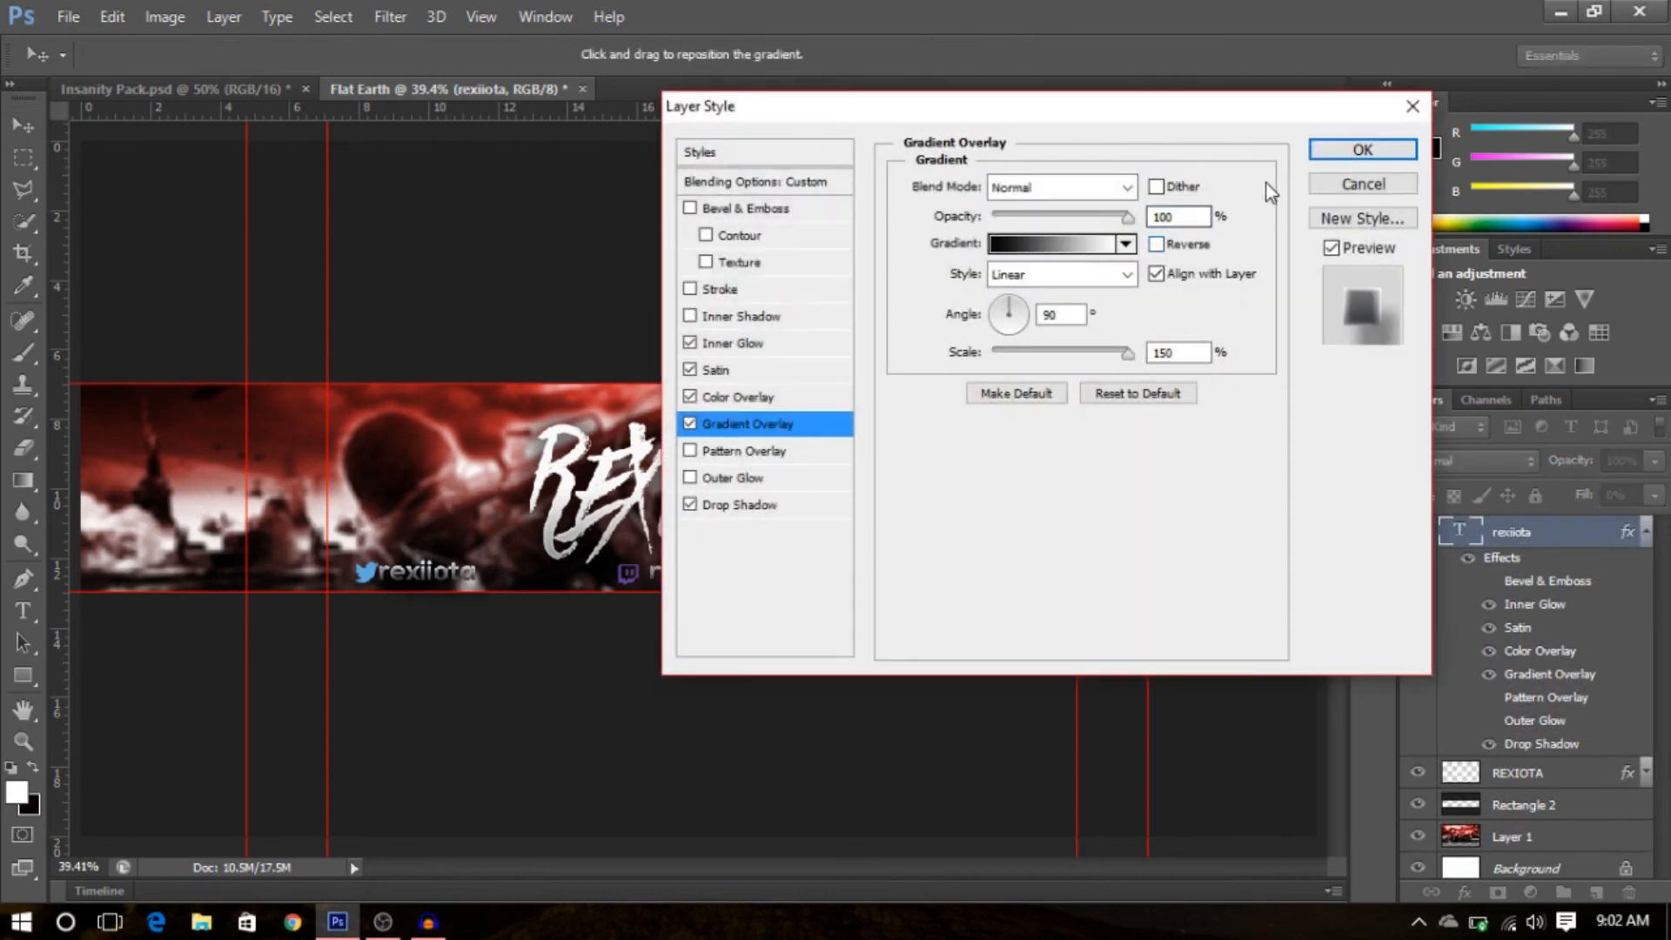
pyautogui.click(1359, 150)
# - Collapse the rexiota effects and turn off Reverse in the Gradient Overlay effect of the rexiota copy 2 layer
pyautogui.click(1648, 535)
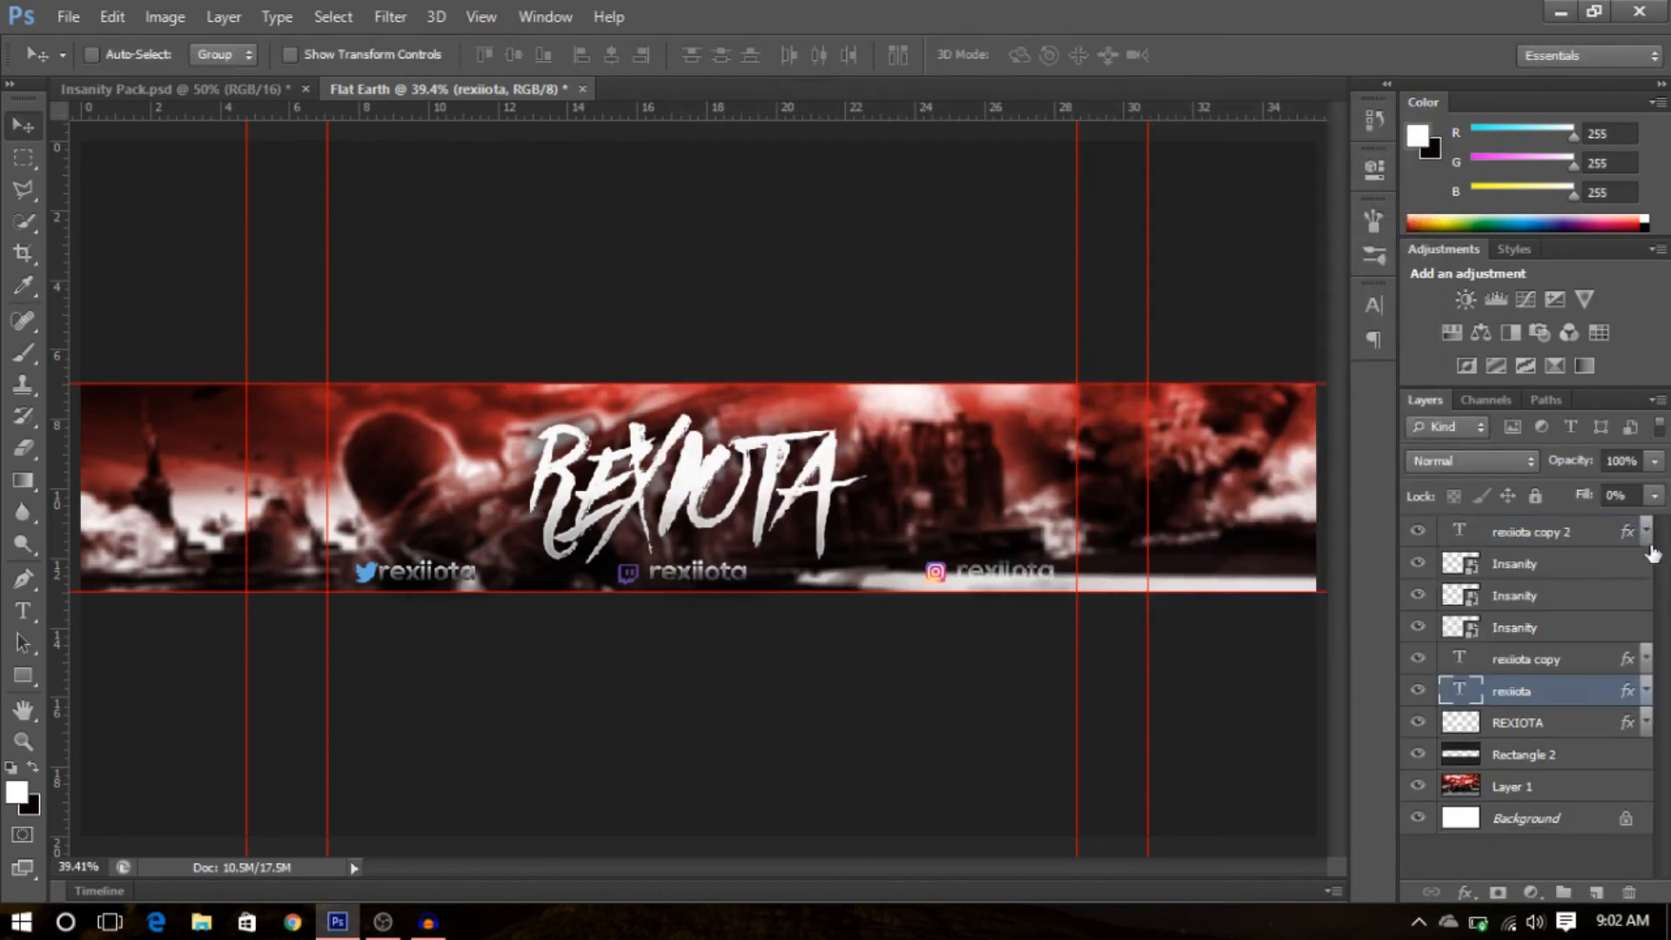
pyautogui.click(1645, 724)
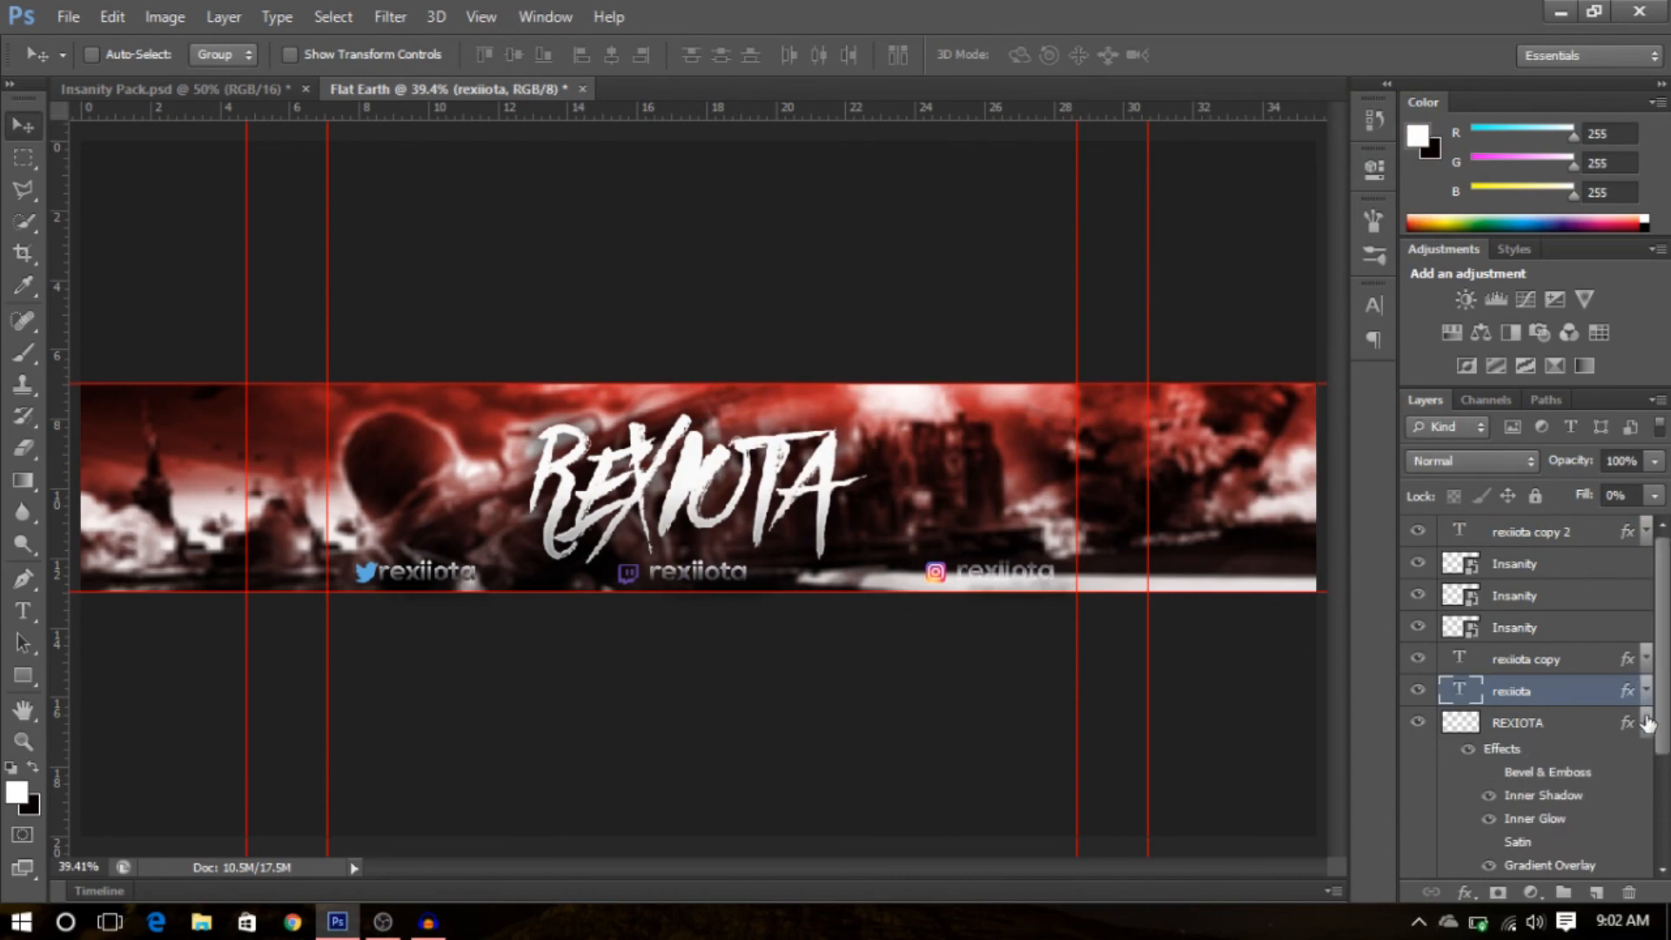
pyautogui.click(1648, 724)
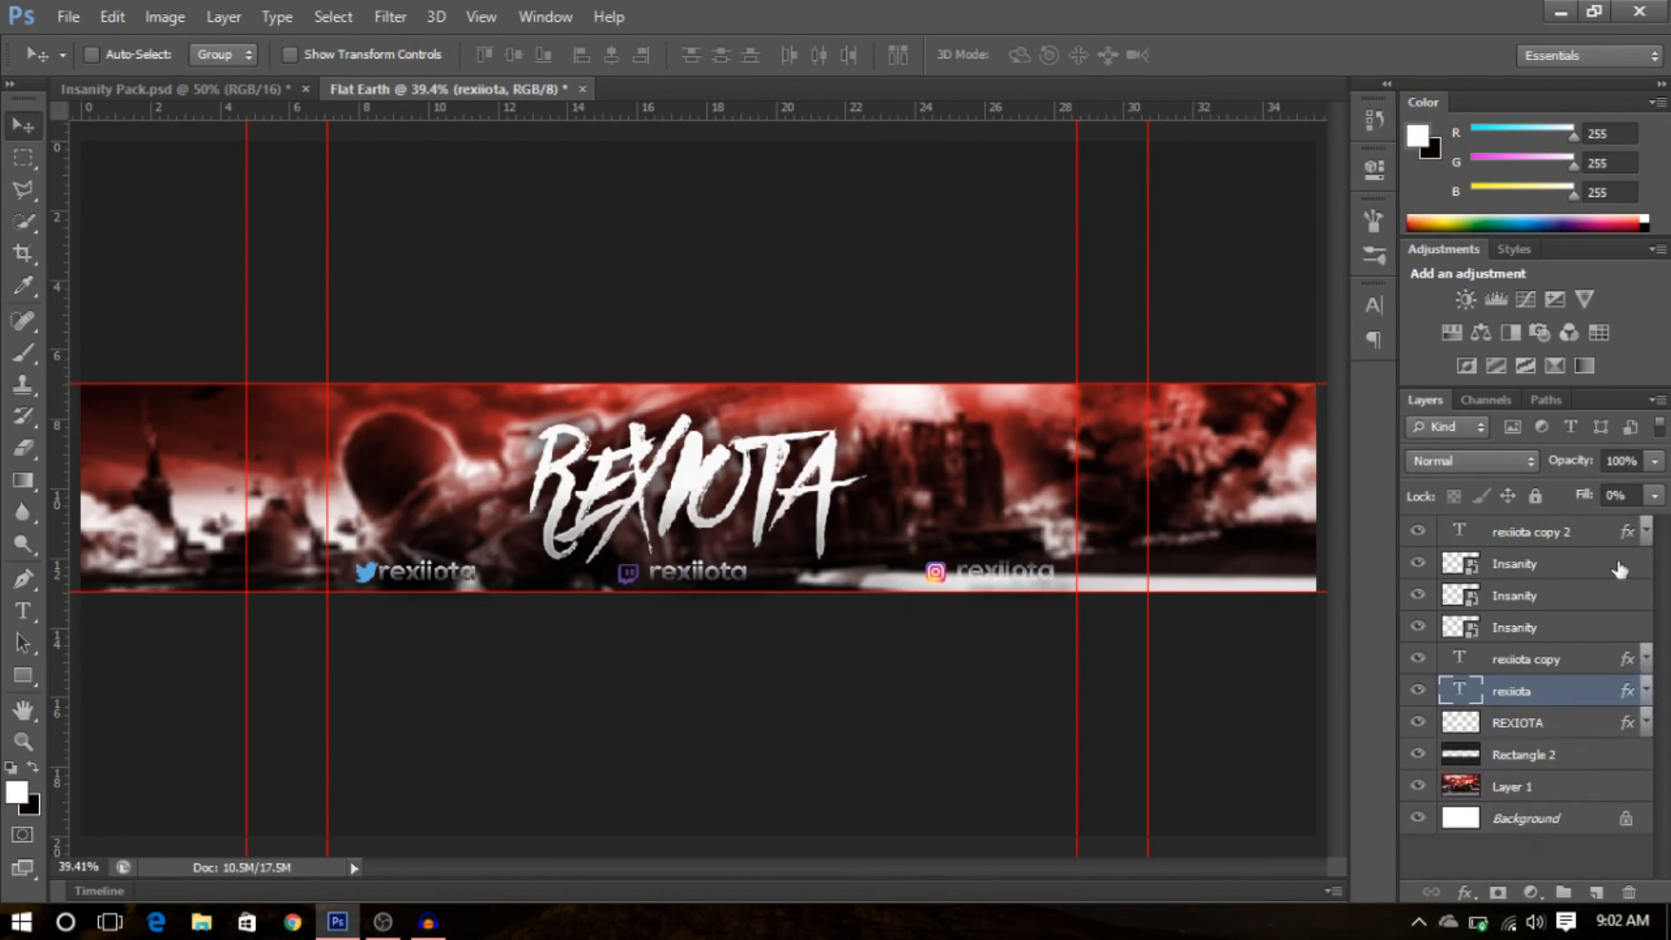
pyautogui.click(1646, 534)
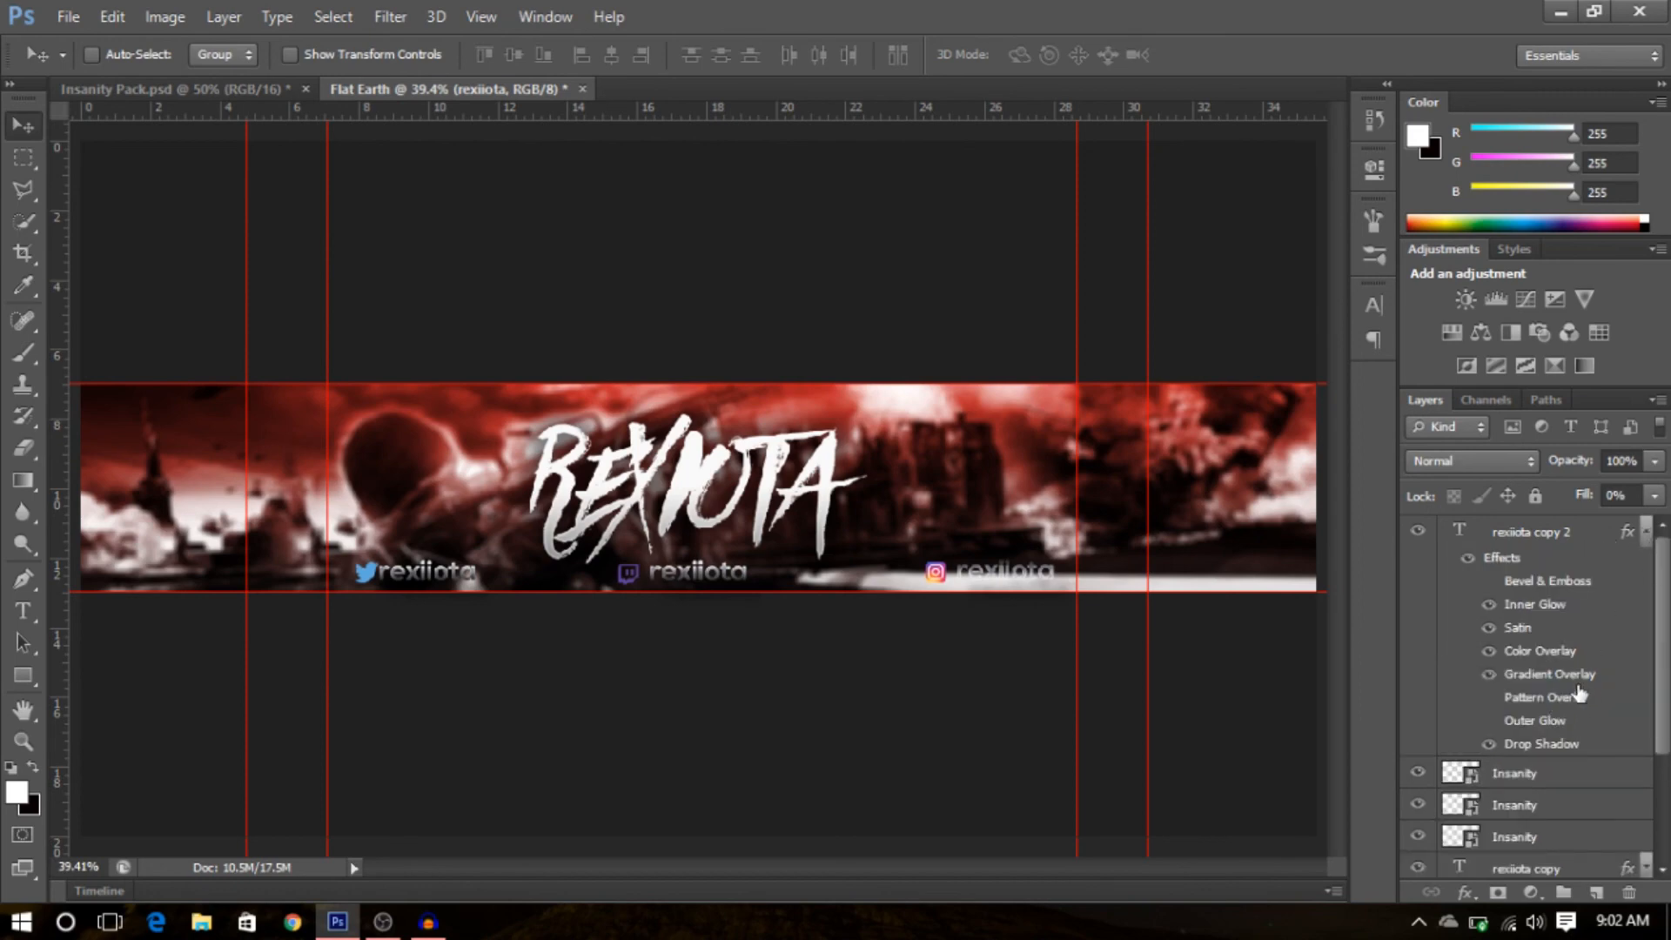
pyautogui.doubleClick(1546, 675)
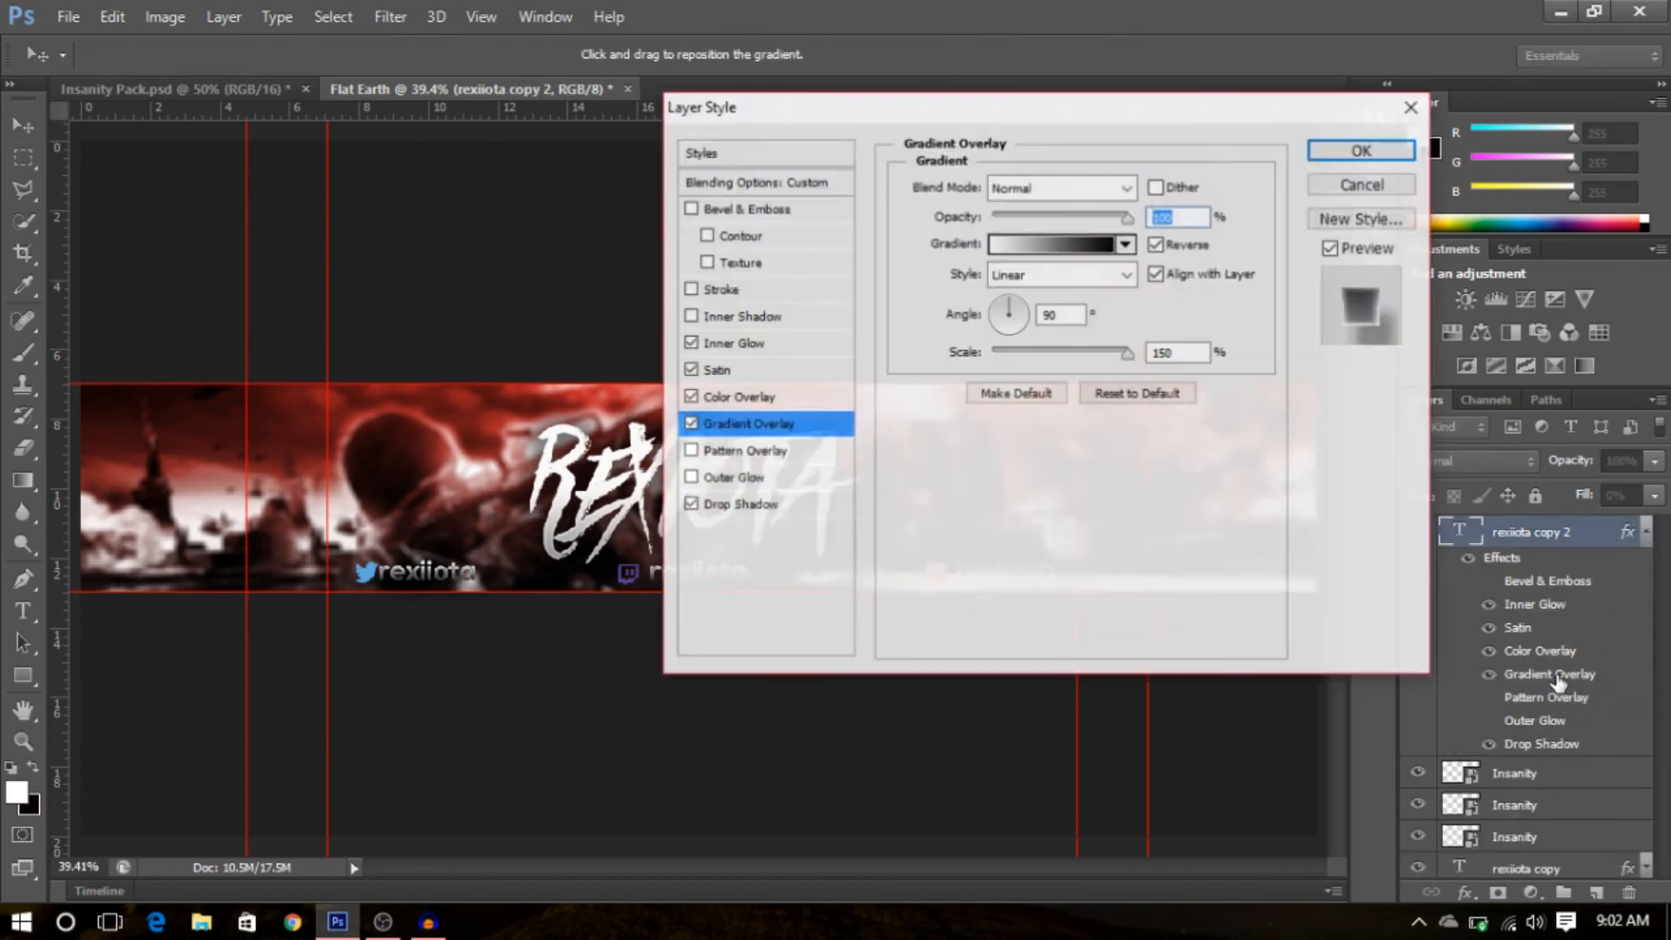
pyautogui.click(1156, 245)
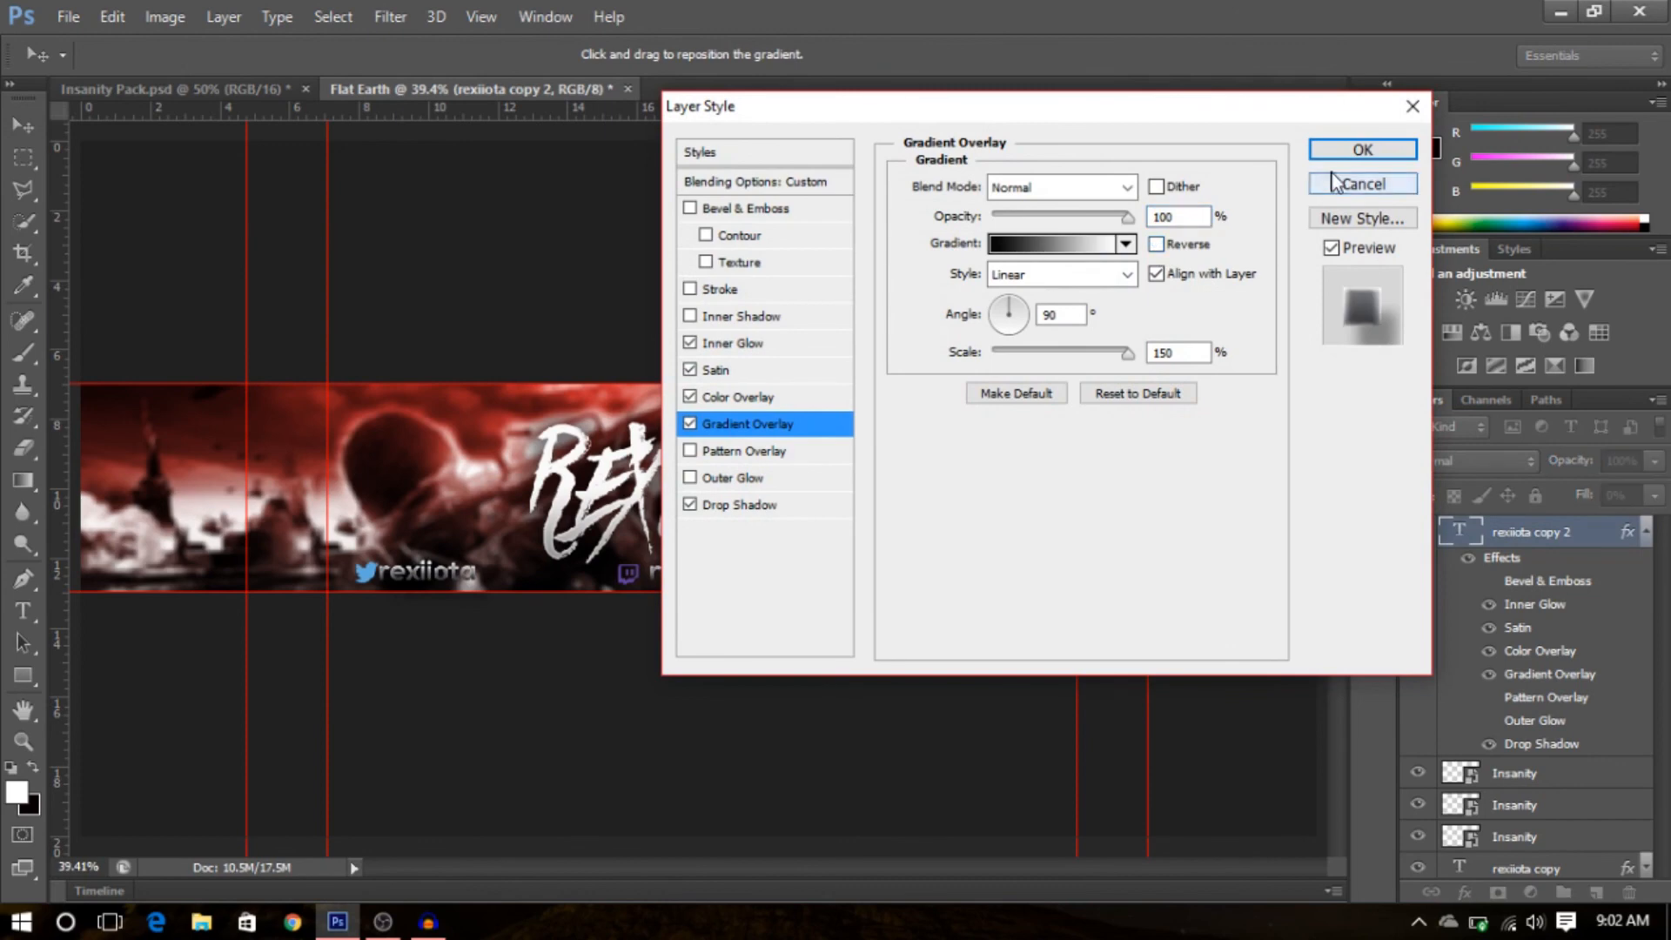
pyautogui.click(1345, 151)
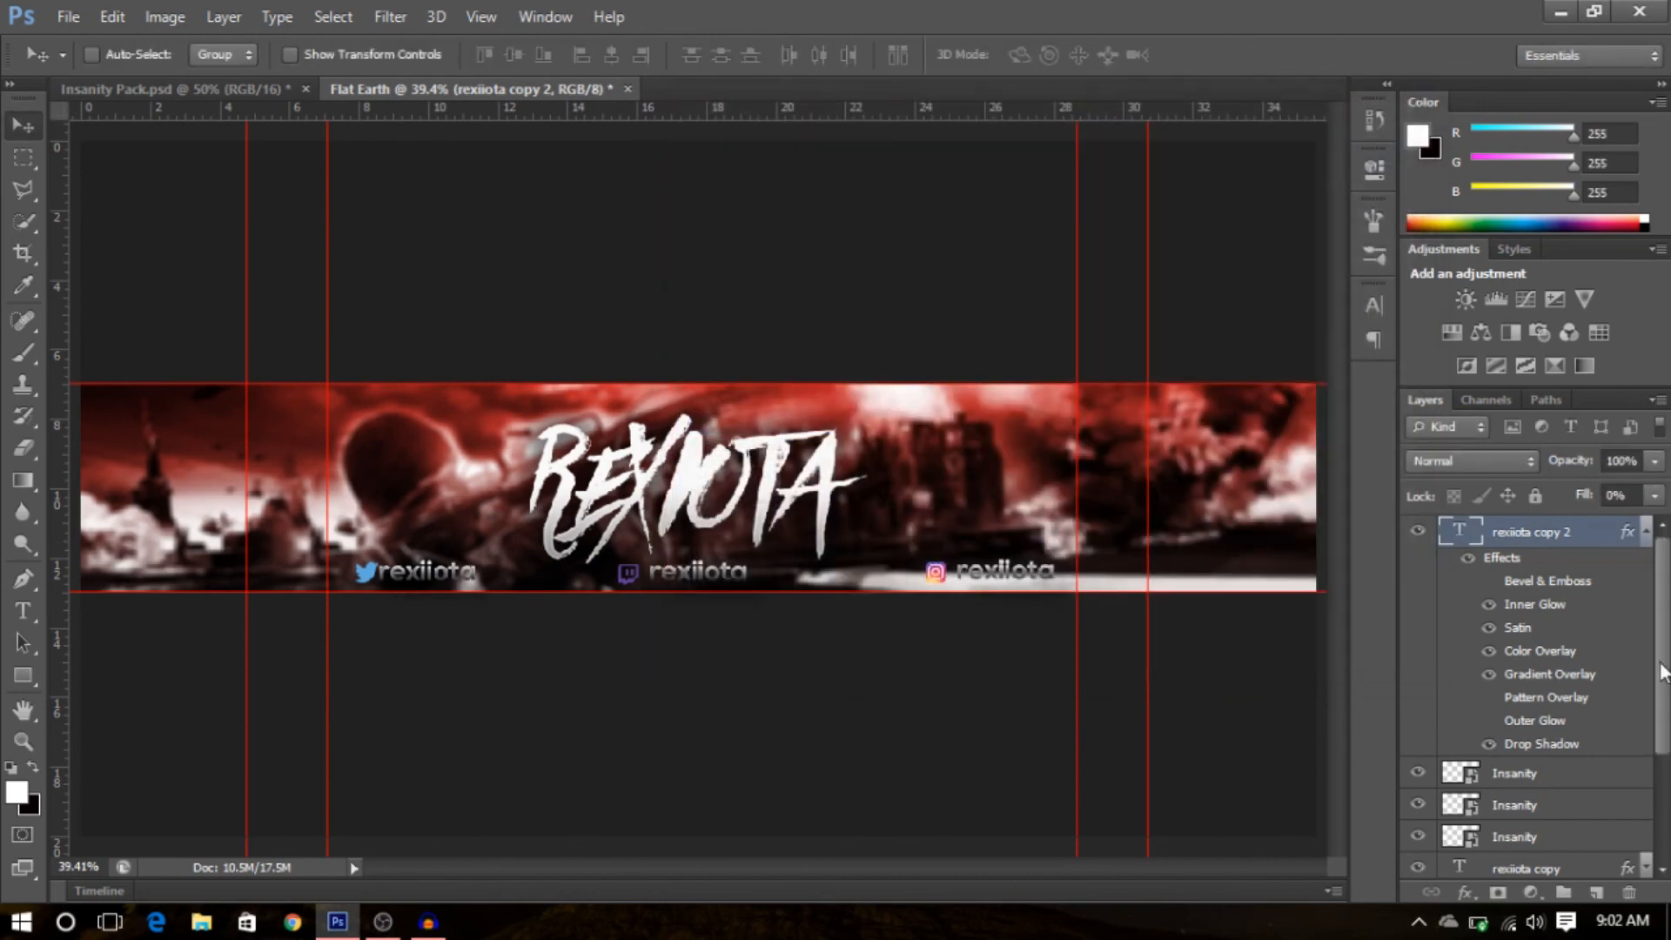
# - Collapse rexiota copy 2's effects and move that layer below the three Insanity icon layers
pyautogui.click(1646, 531)
pyautogui.moveTo(1514, 533); pyautogui.dragTo(1529, 644)
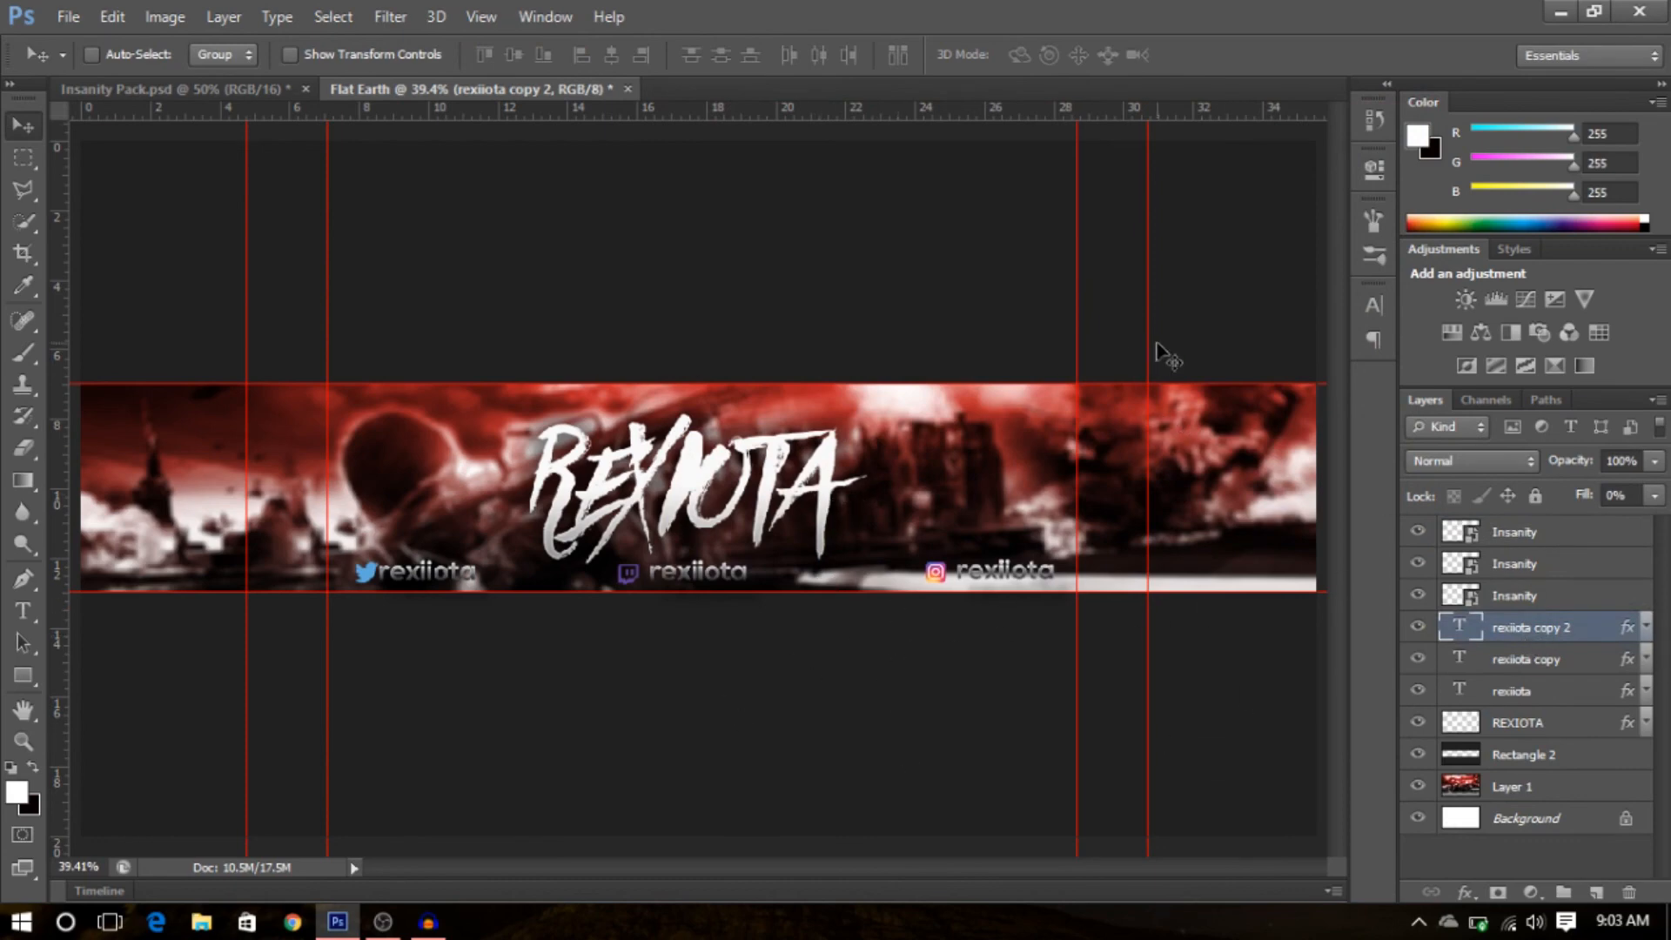
# - Add a Hue/Saturation adjustment layer above rexiota copy 2 with Hue set to -180 and Lightness 0
pyautogui.click(1530, 893)
pyautogui.click(1511, 606)
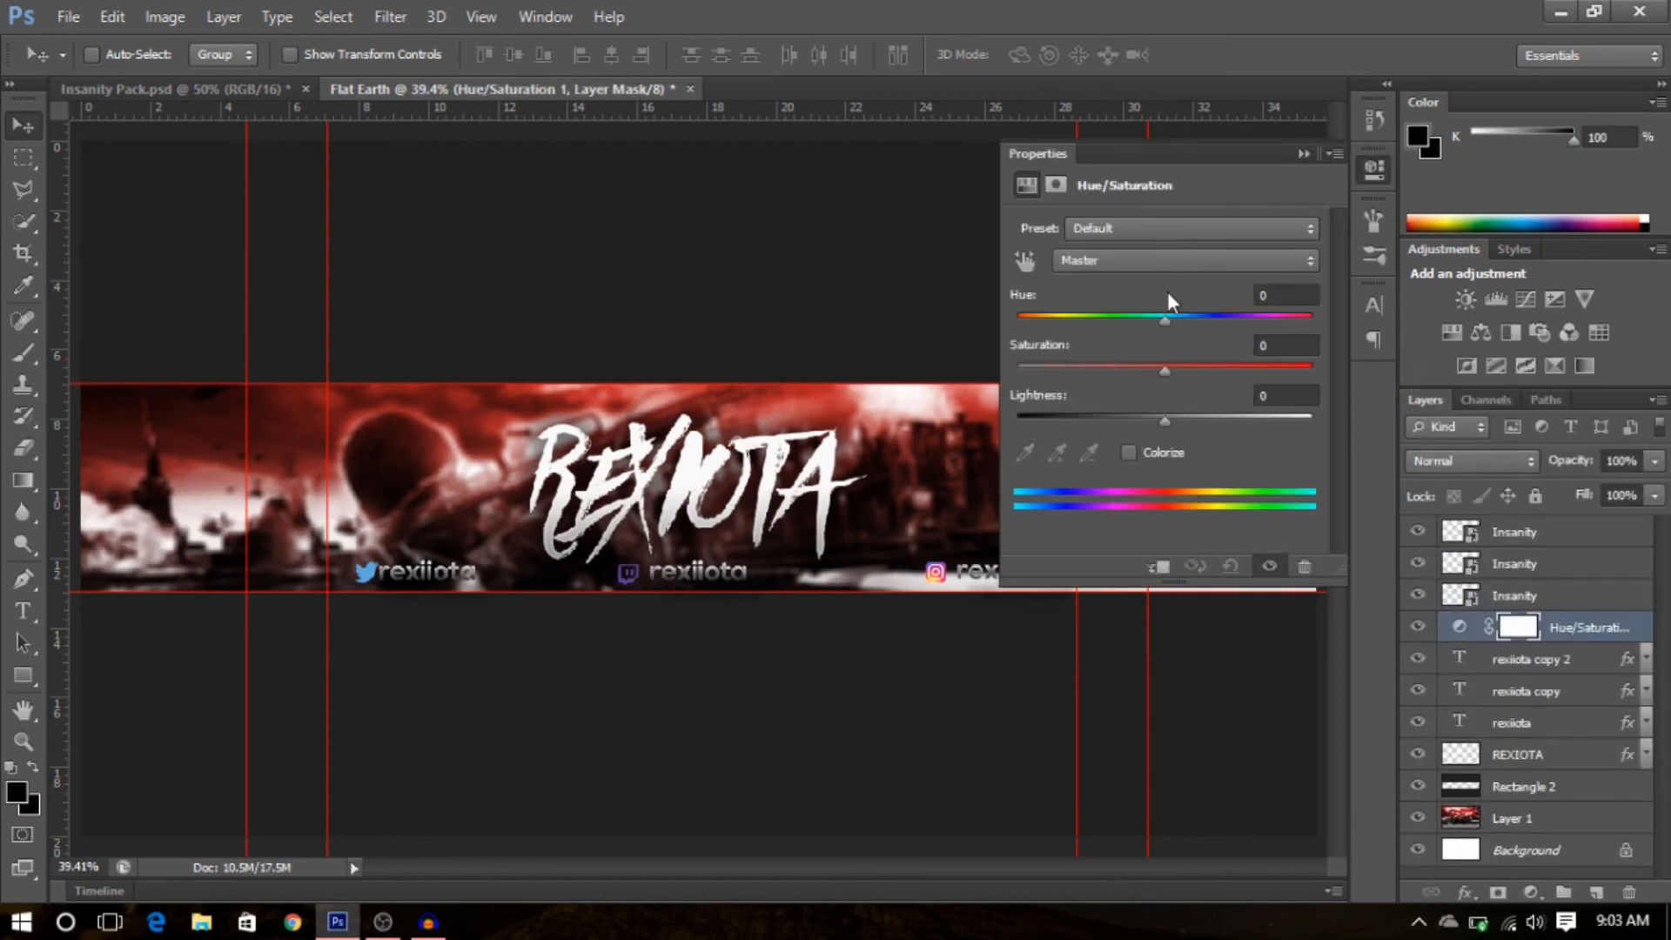
pyautogui.moveTo(1161, 326); pyautogui.dragTo(1027, 355)
pyautogui.moveTo(1164, 415)
pyautogui.mouseDown()
pyautogui.moveTo(1115, 422)
pyautogui.moveTo(1180, 418)
pyautogui.mouseUp()
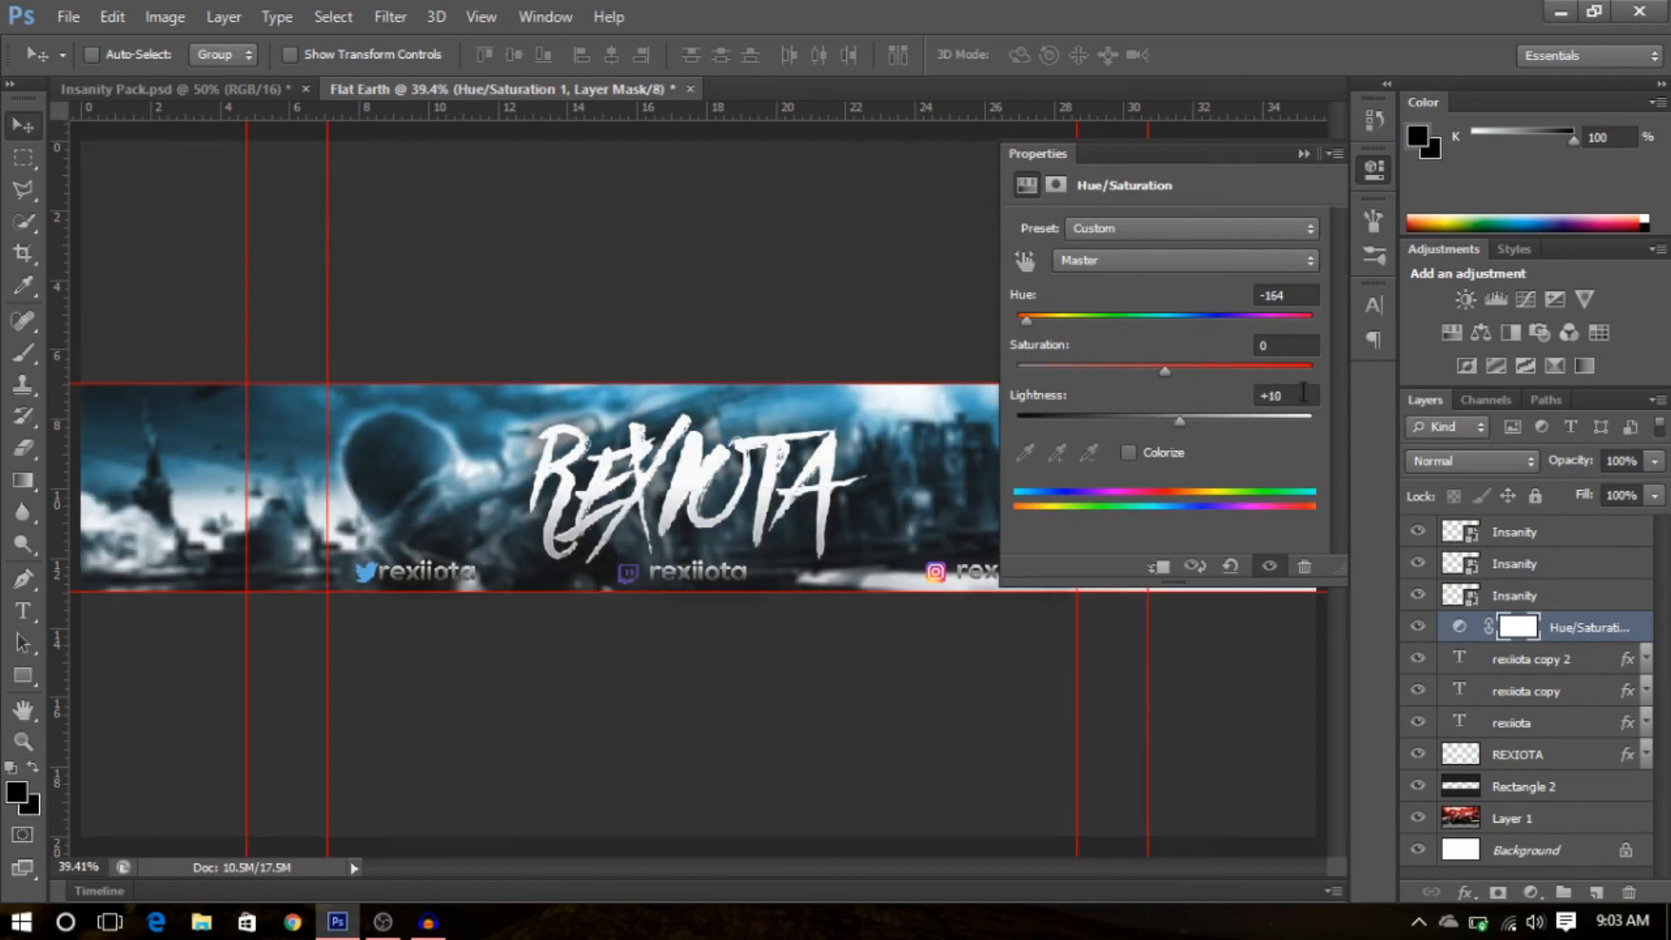
pyautogui.moveTo(1293, 397); pyautogui.dragTo(1240, 405)
pyautogui.write('0')
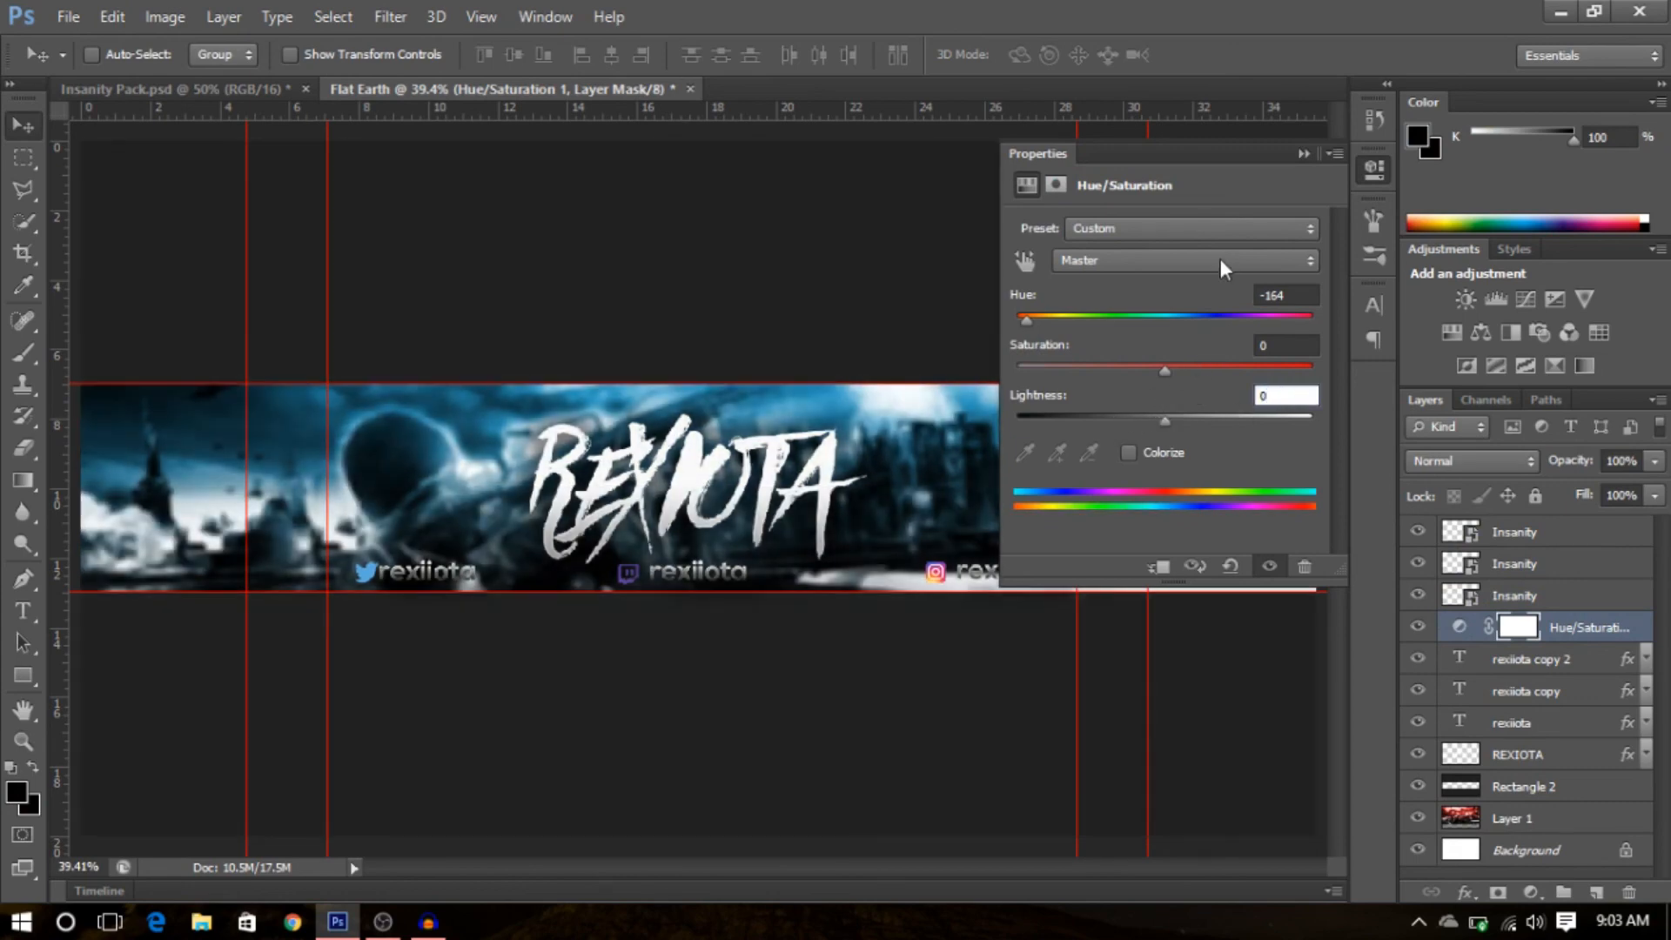
pyautogui.moveTo(1025, 327); pyautogui.dragTo(945, 330)
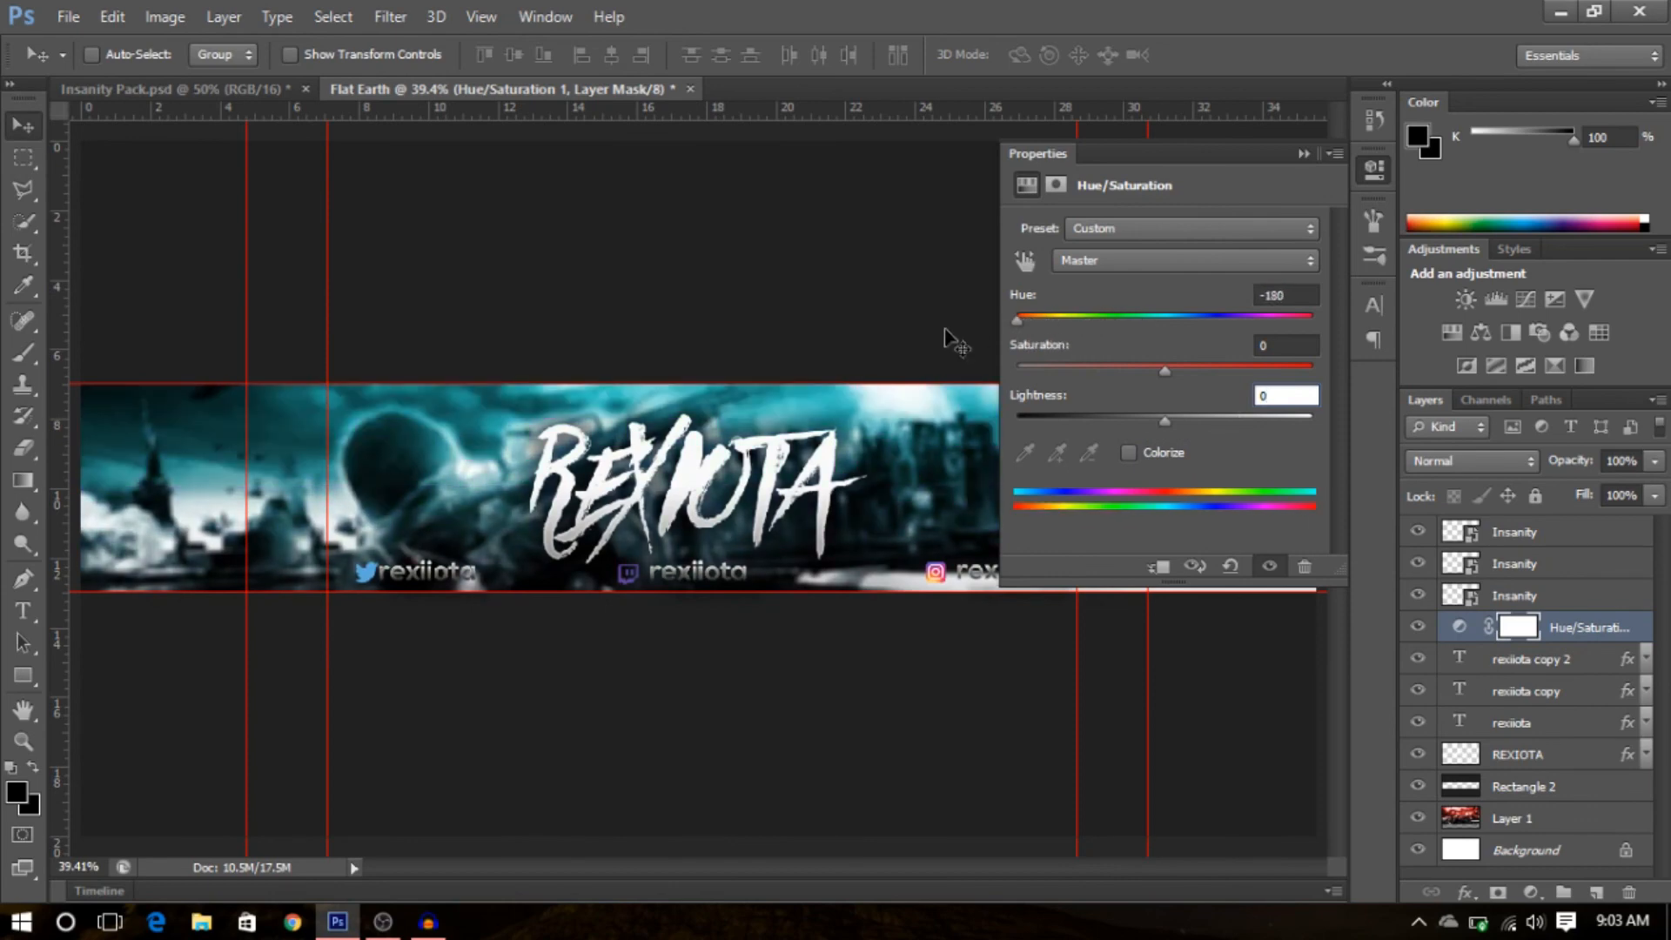
pyautogui.click(1223, 329)
pyautogui.click(1303, 155)
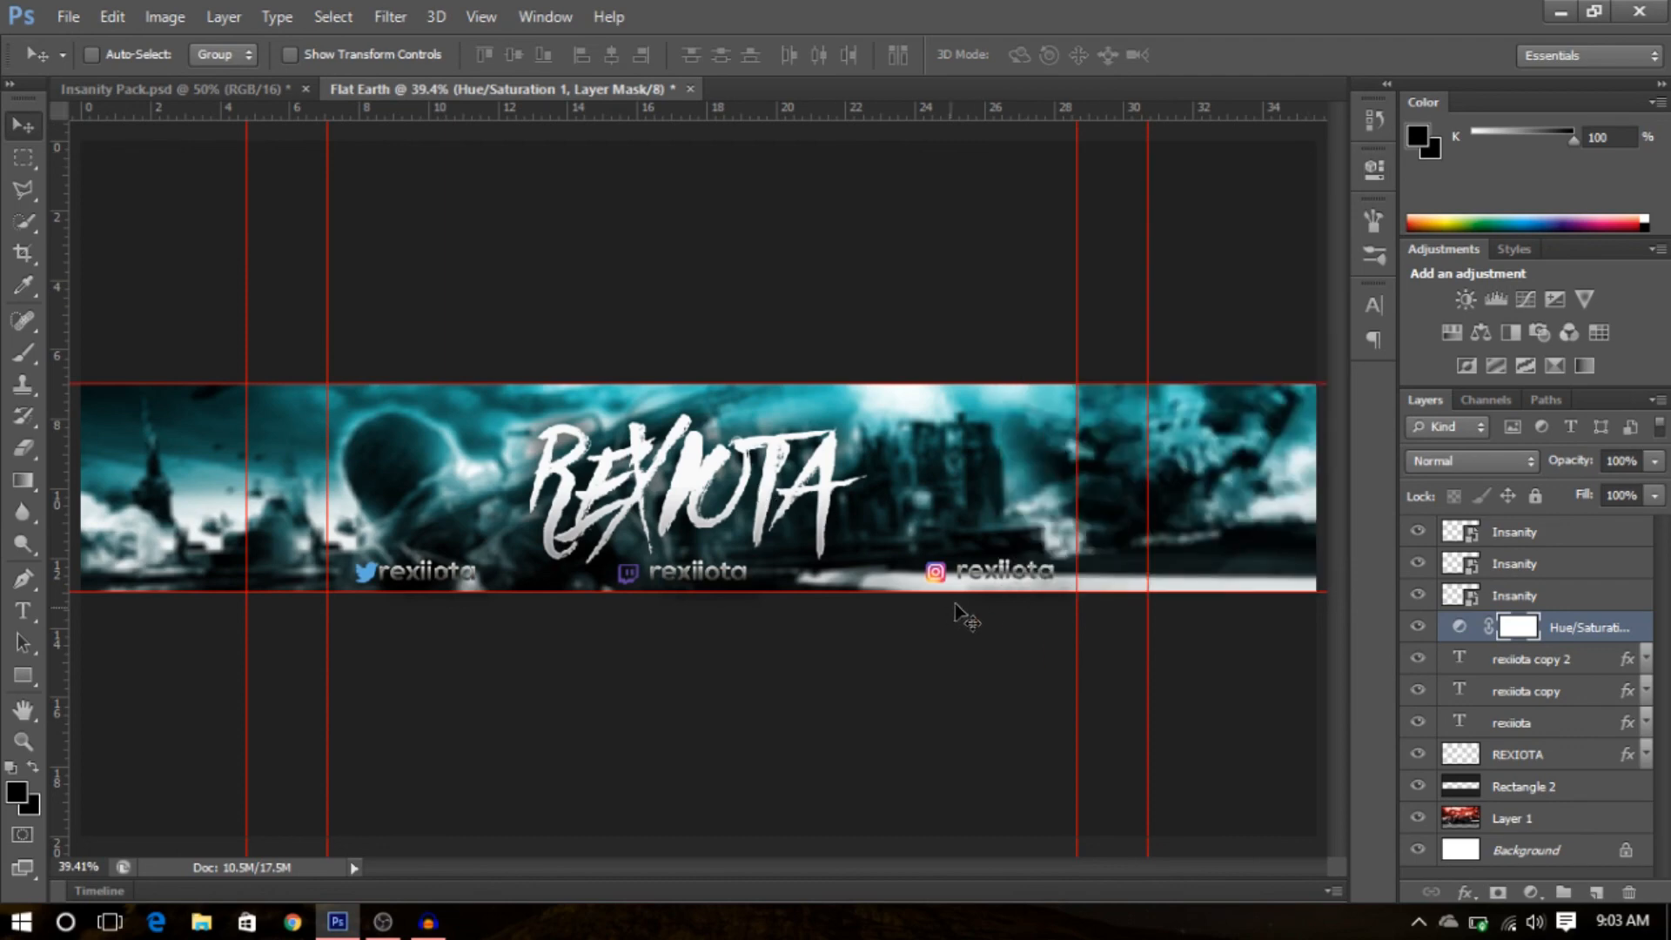
# - Save a copy of the banner as PNG named Flat Earth.png in Studio (F:)\Pictures\Rexiota6, replacing the existing file
pyautogui.click(67, 17)
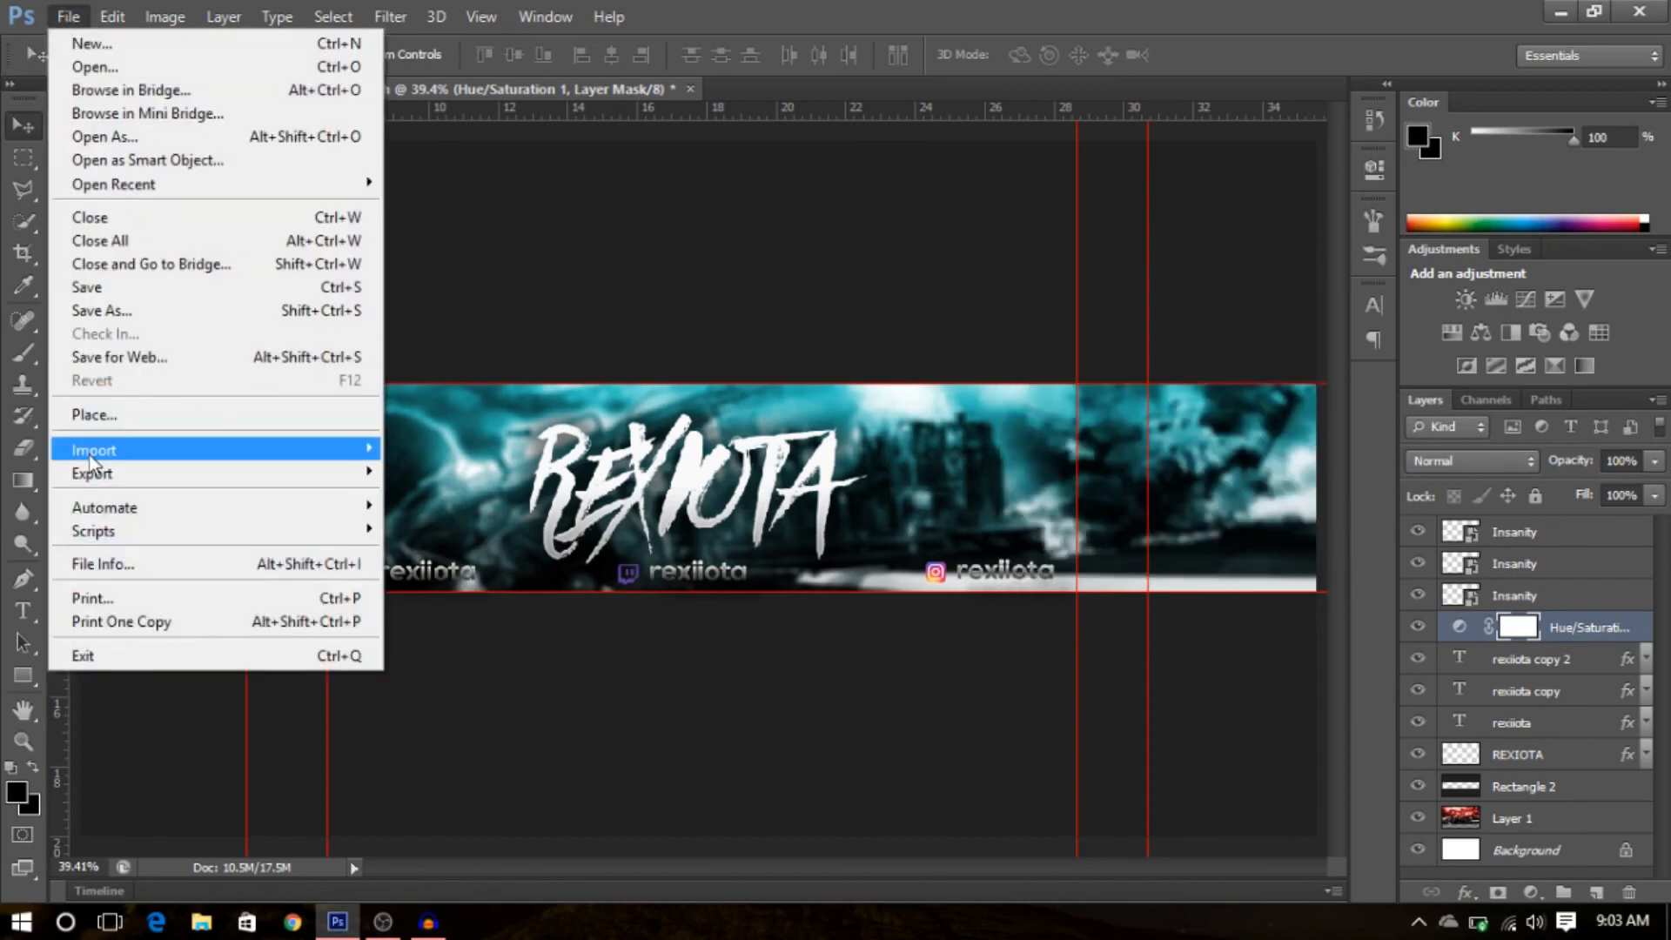
pyautogui.click(129, 313)
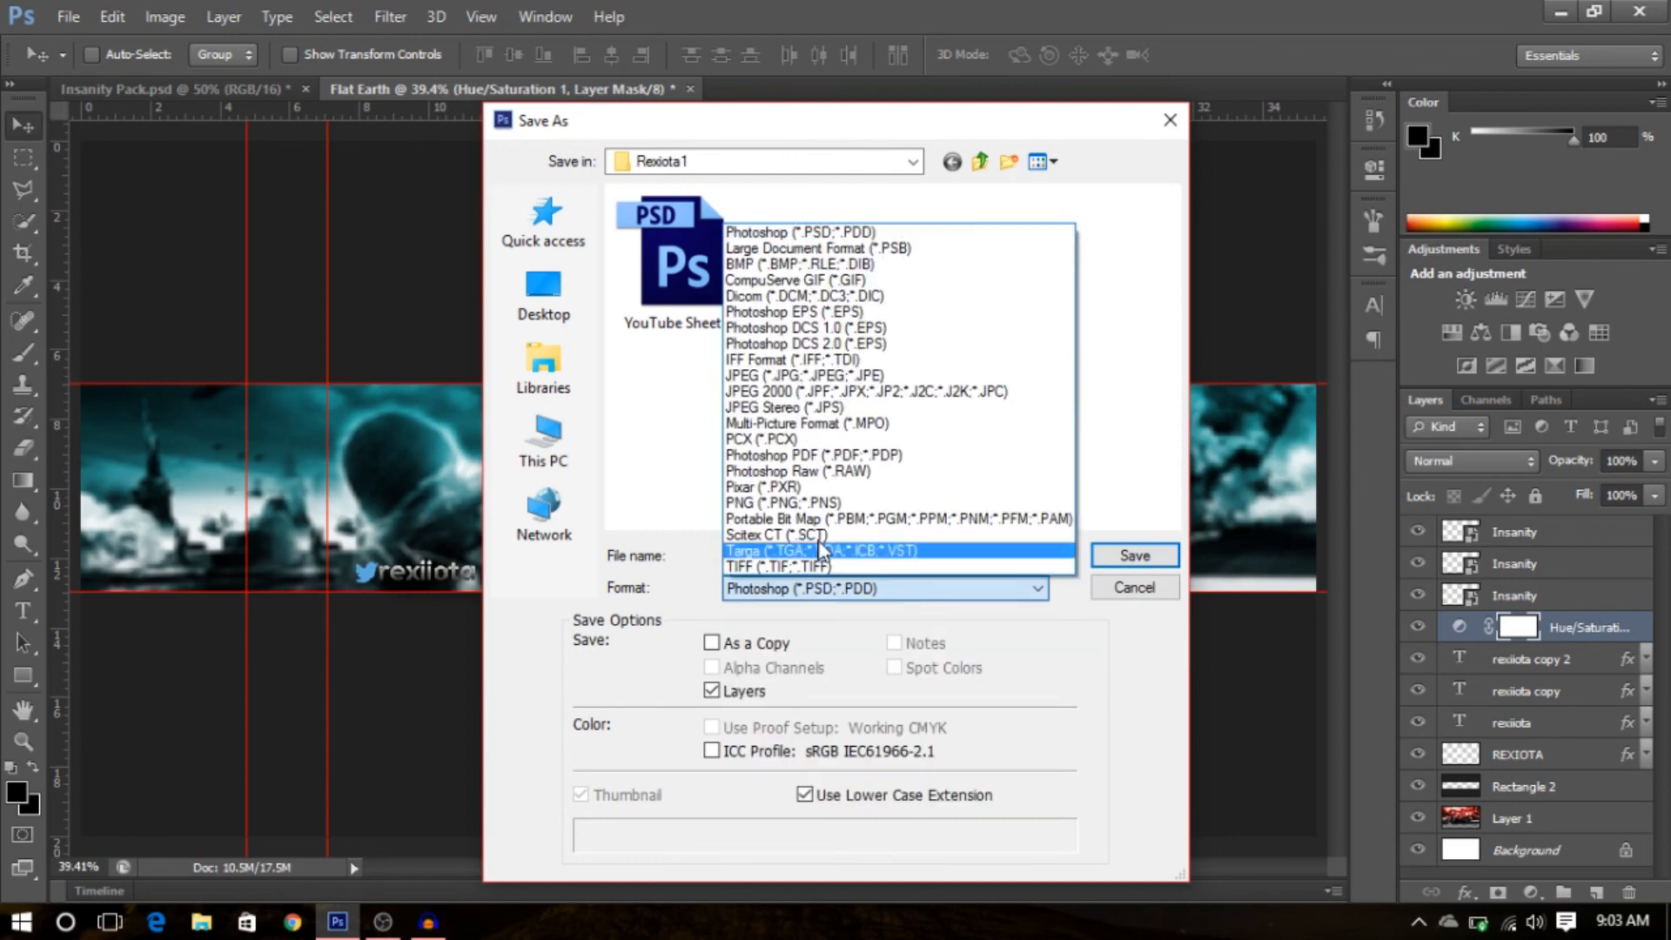
pyautogui.click(783, 502)
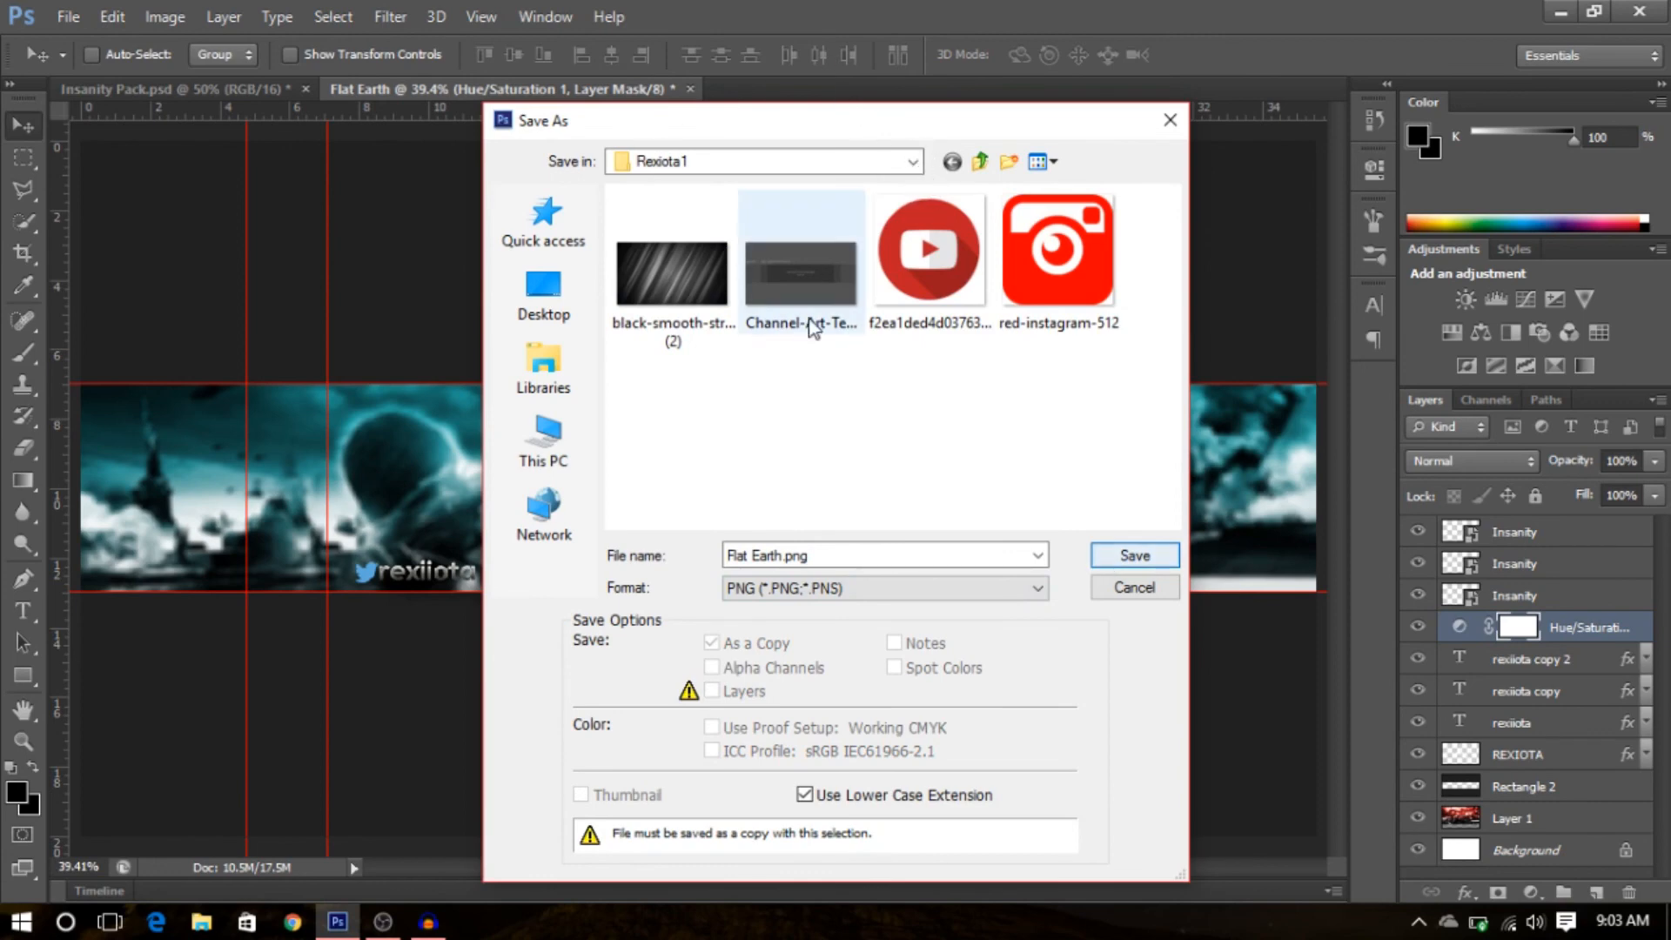
pyautogui.click(892, 447)
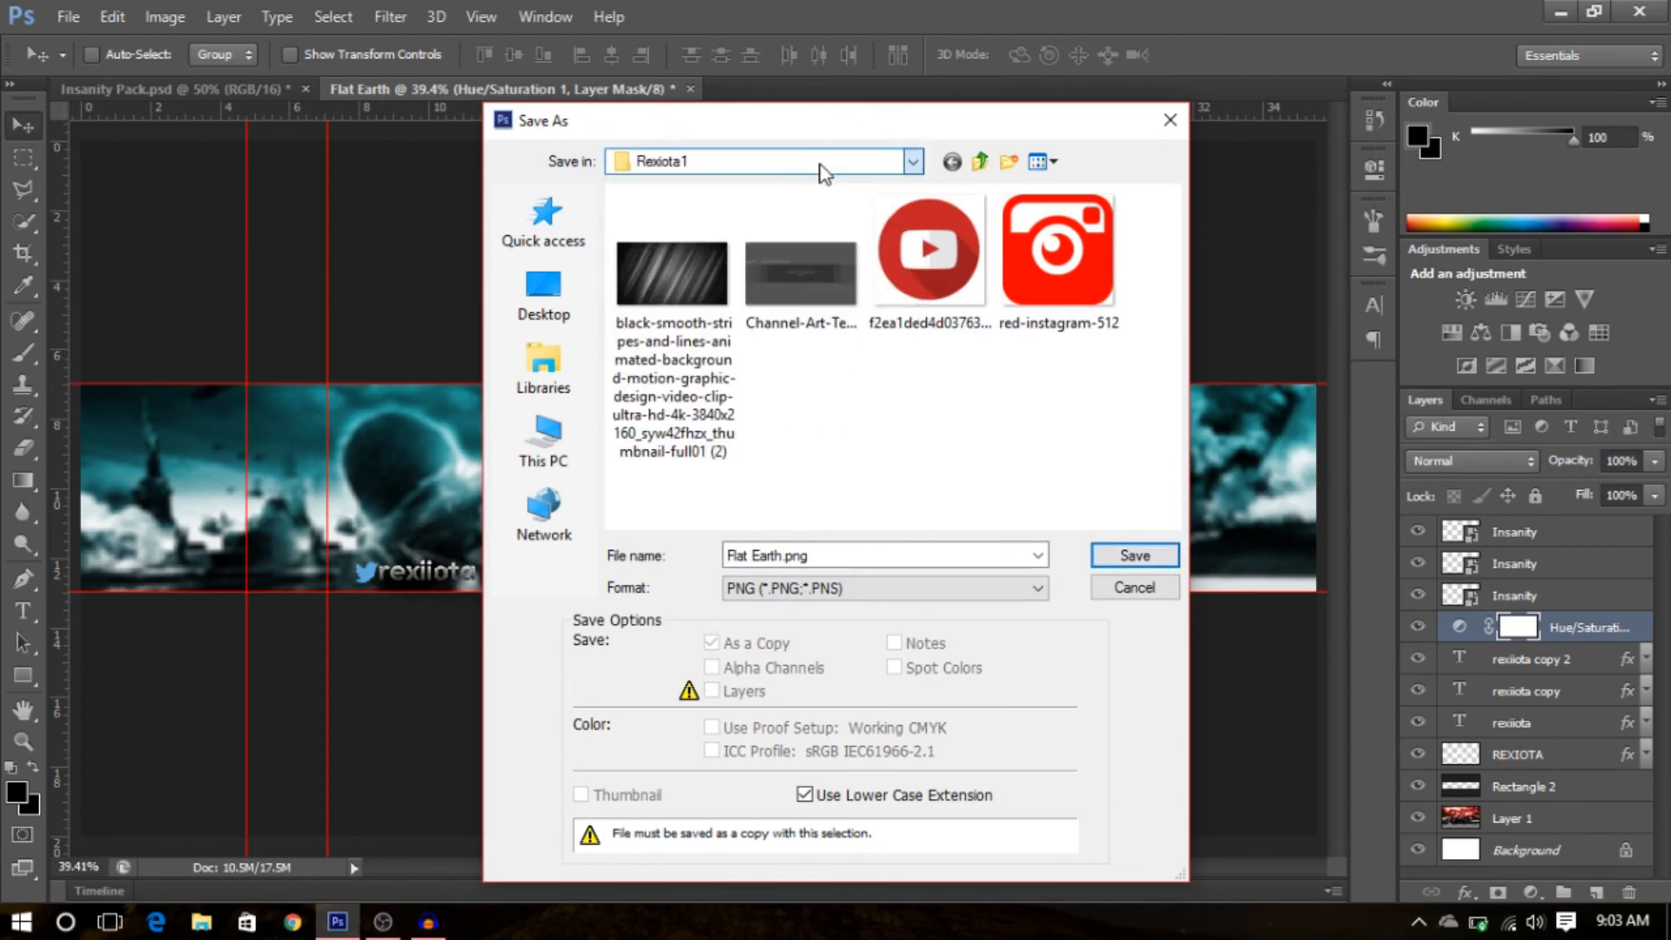
pyautogui.click(912, 166)
pyautogui.click(707, 540)
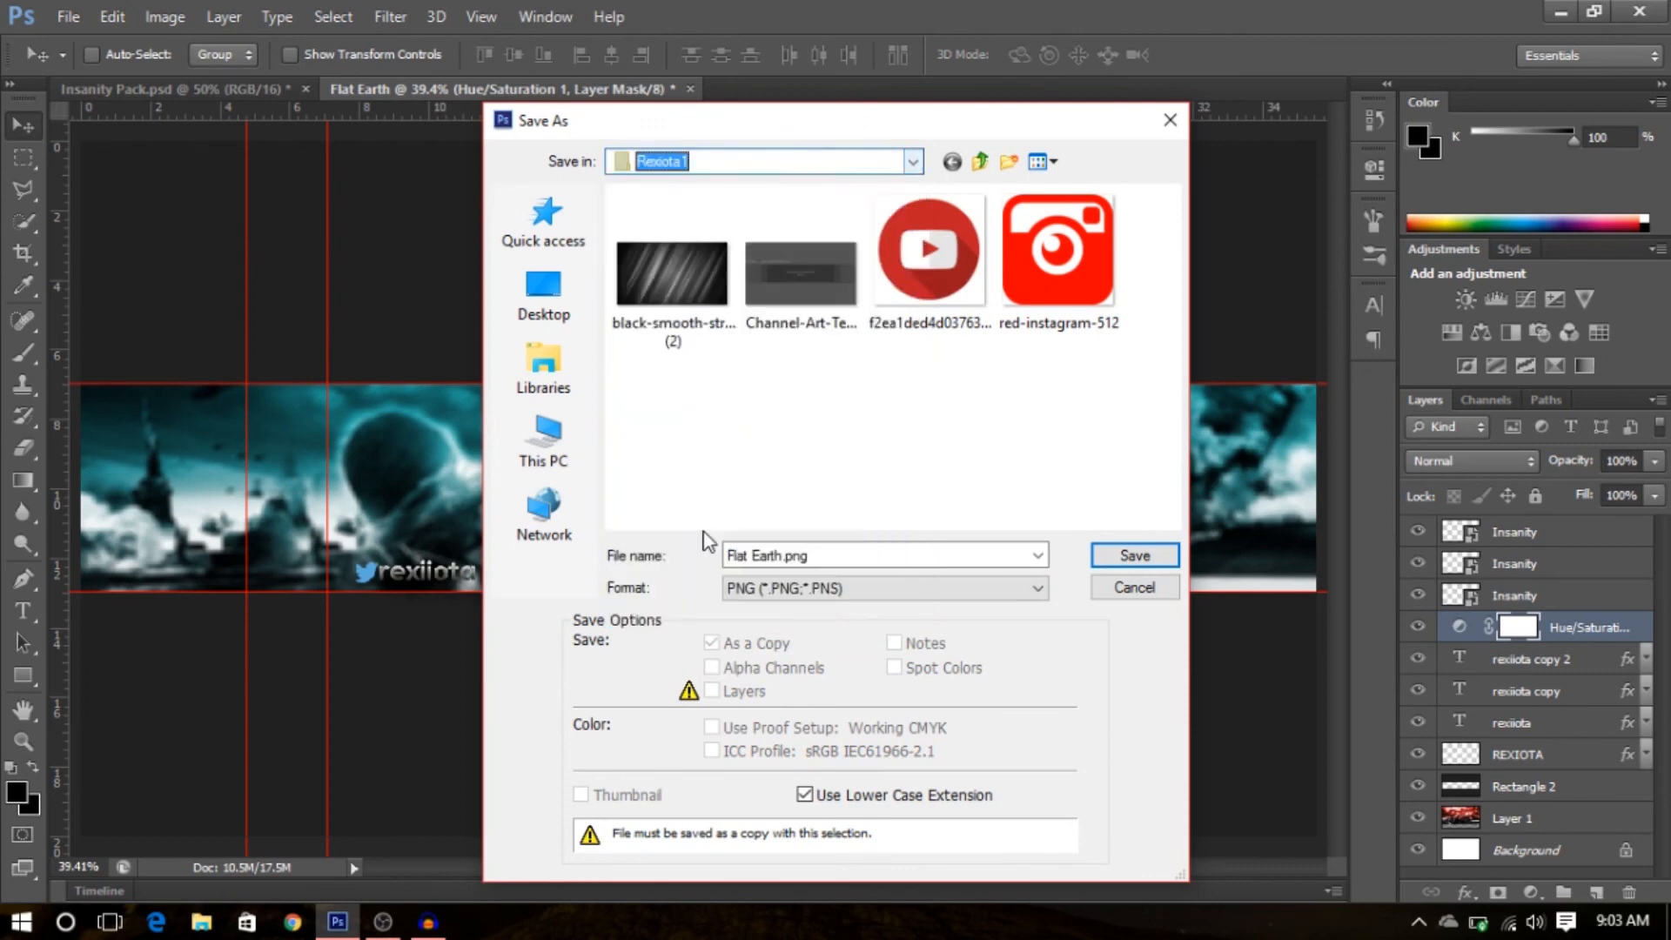
pyautogui.click(894, 163)
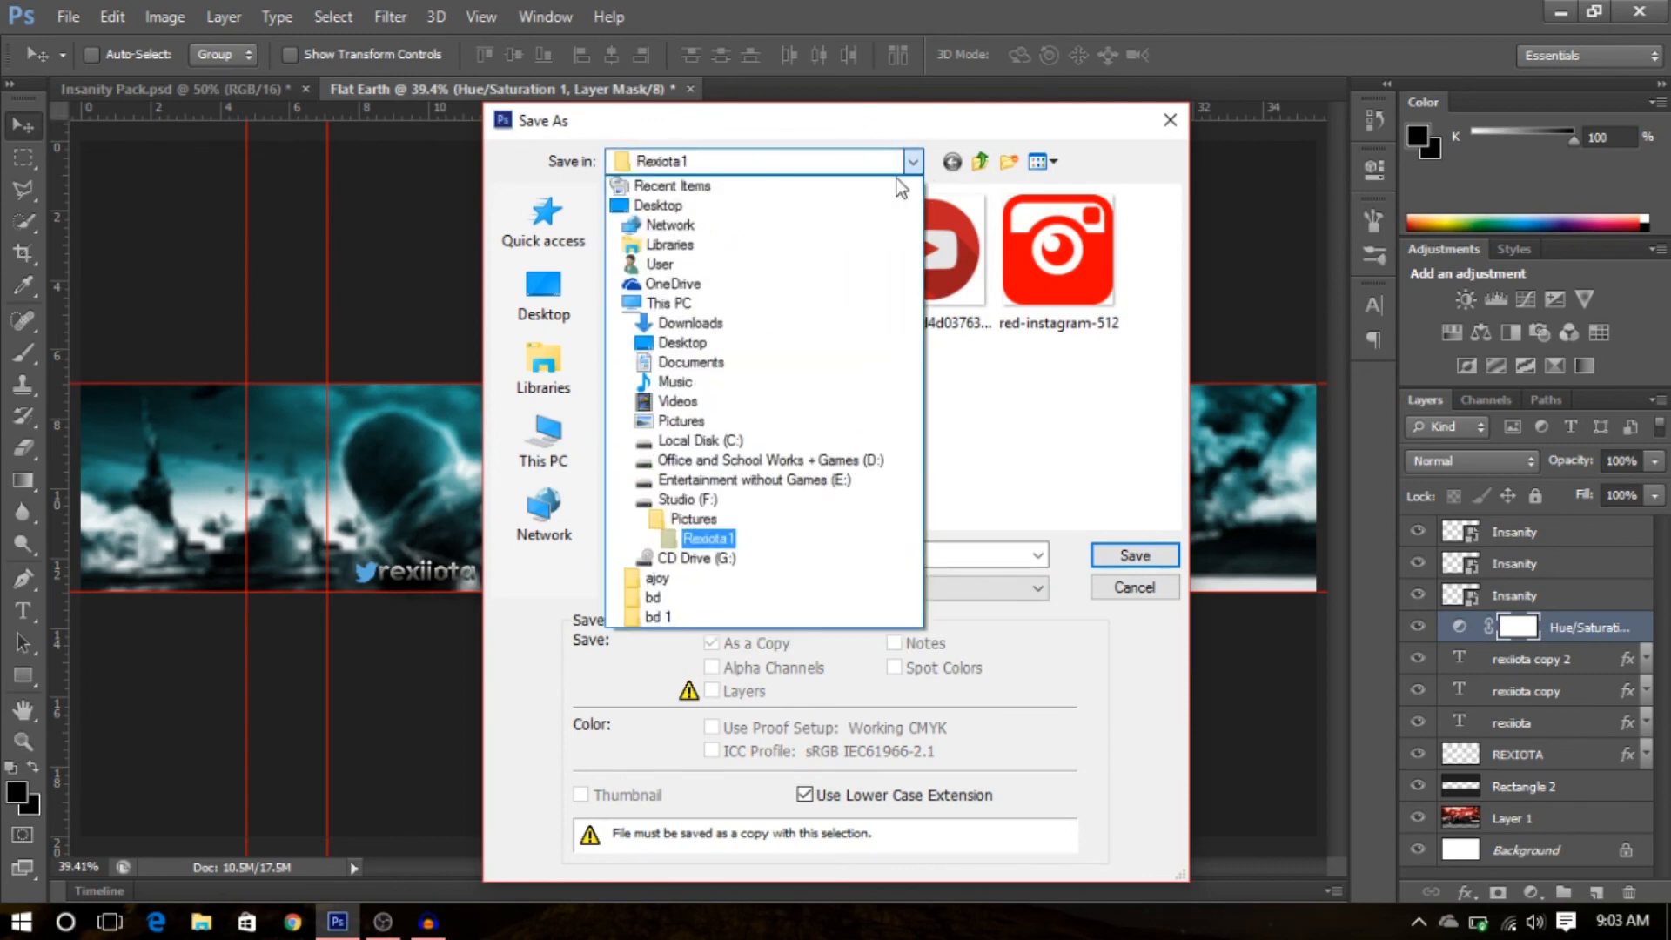
pyautogui.click(684, 503)
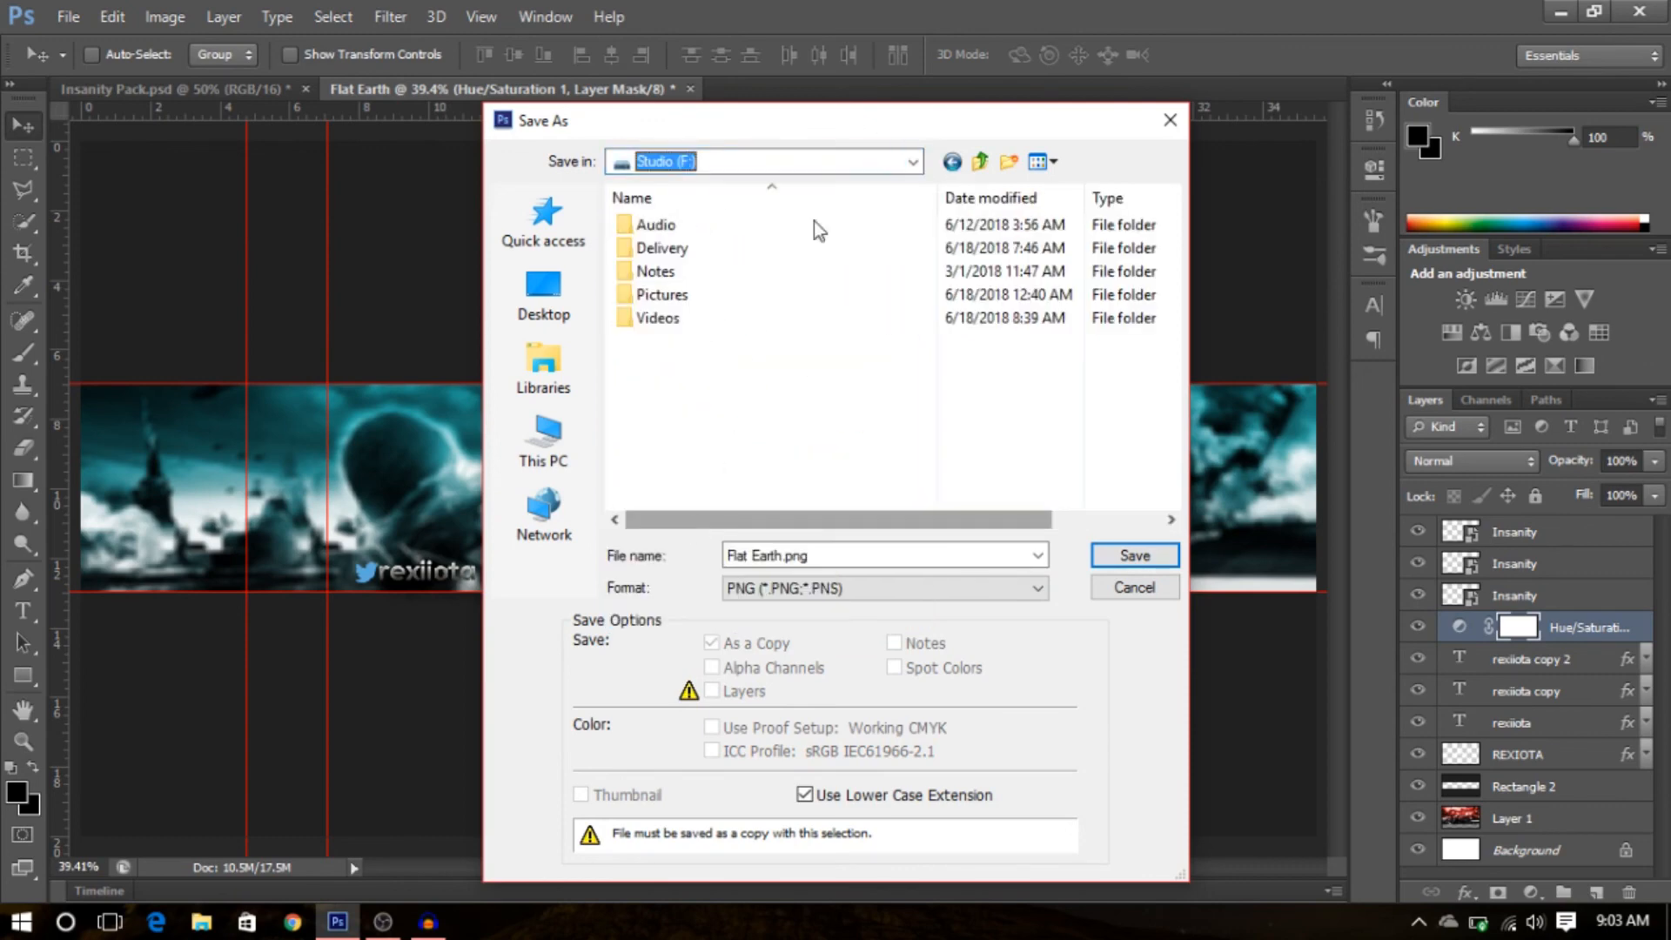
pyautogui.doubleClick(725, 297)
pyautogui.doubleClick(668, 342)
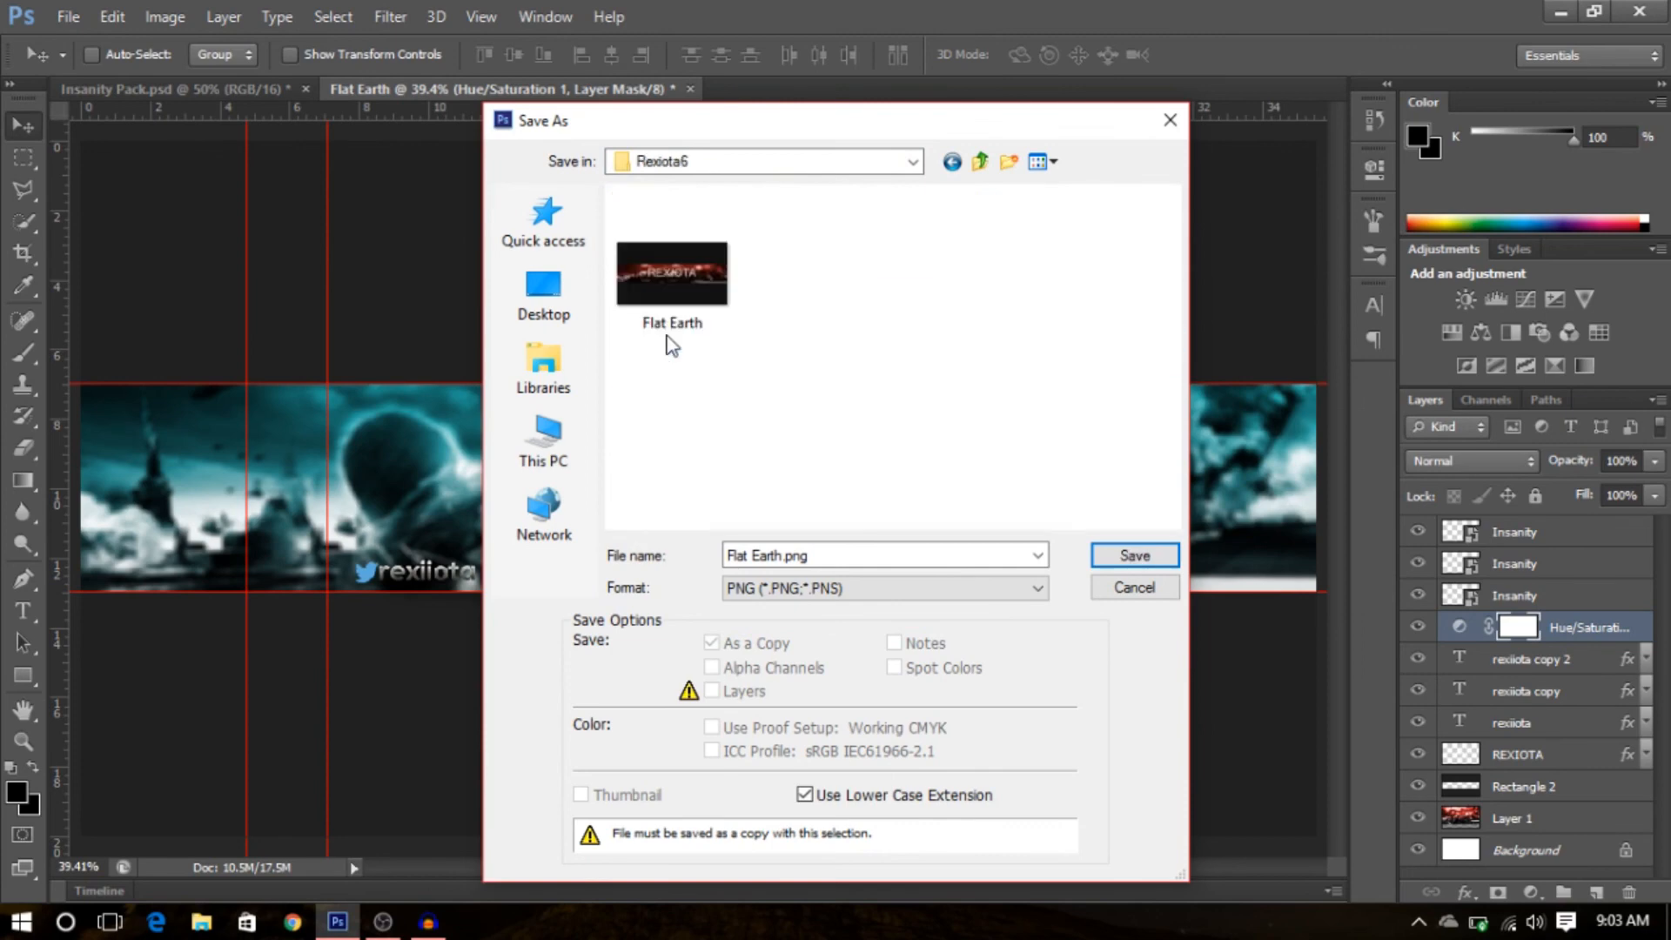
pyautogui.click(1139, 557)
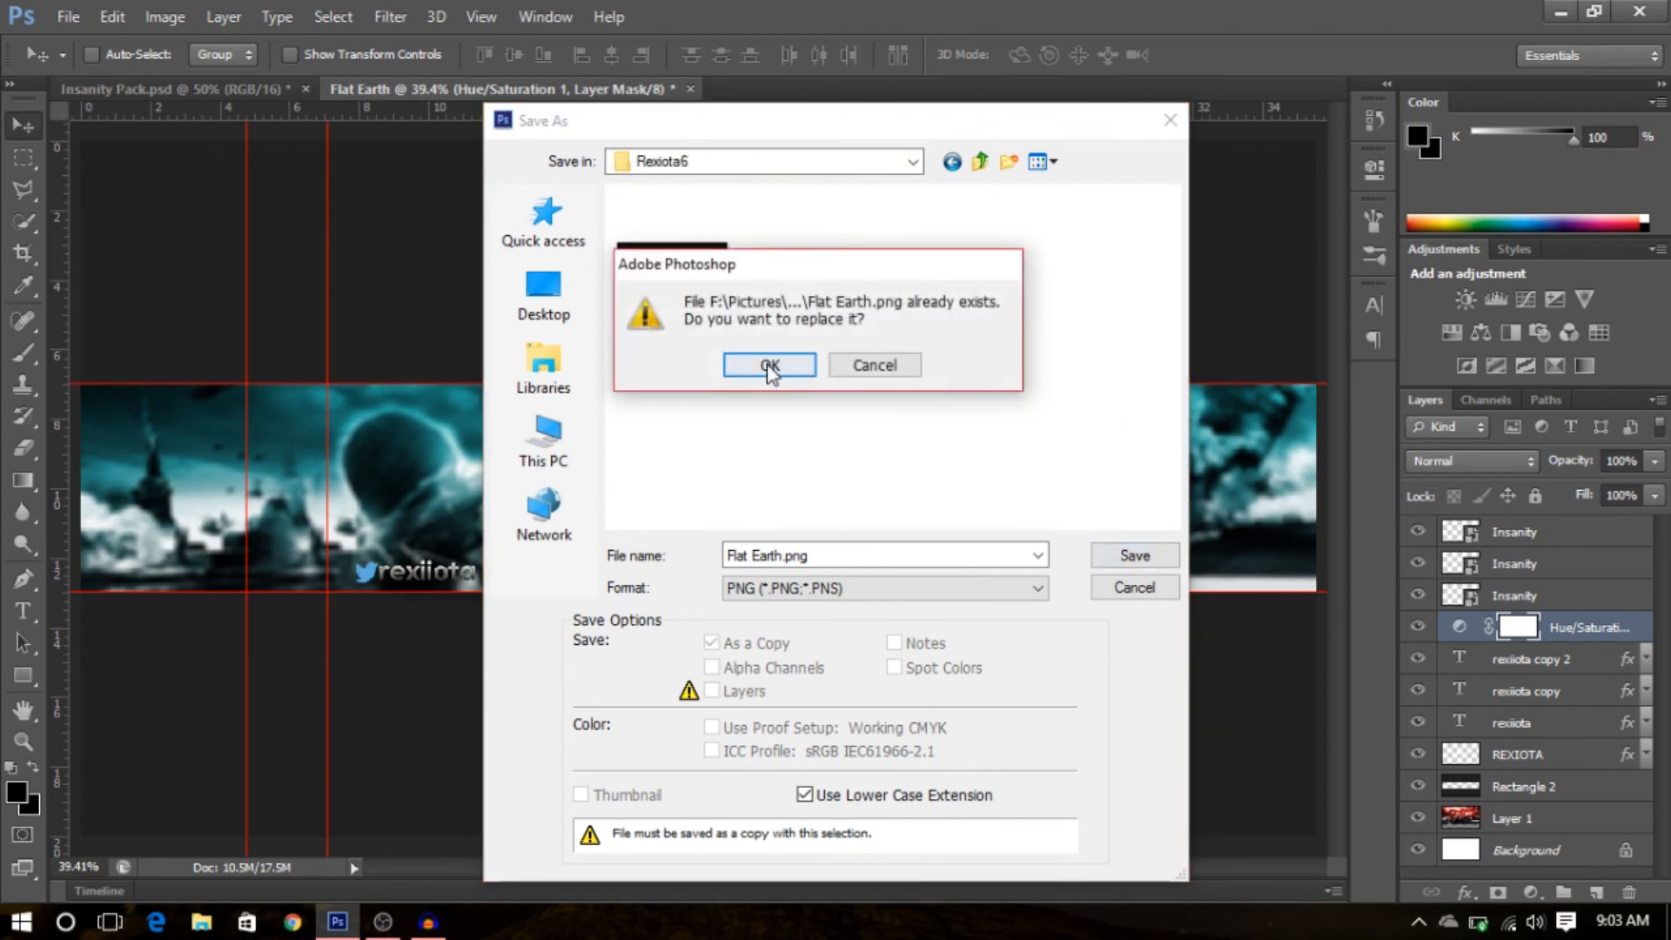
pyautogui.click(769, 365)
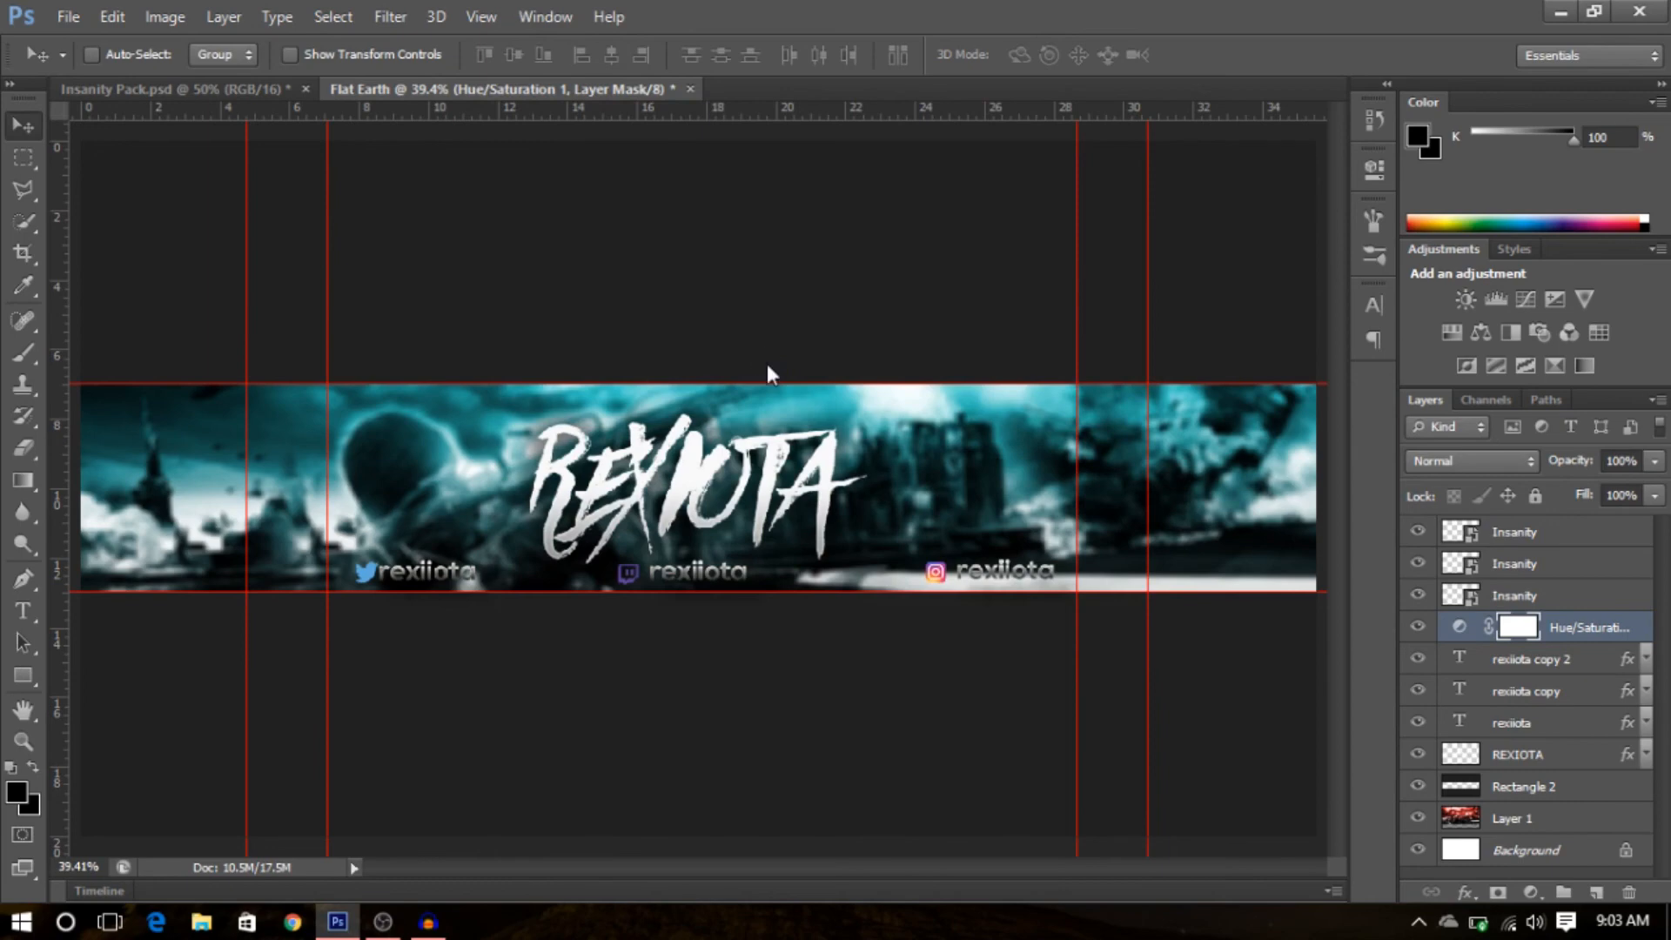
pyautogui.click(907, 290)
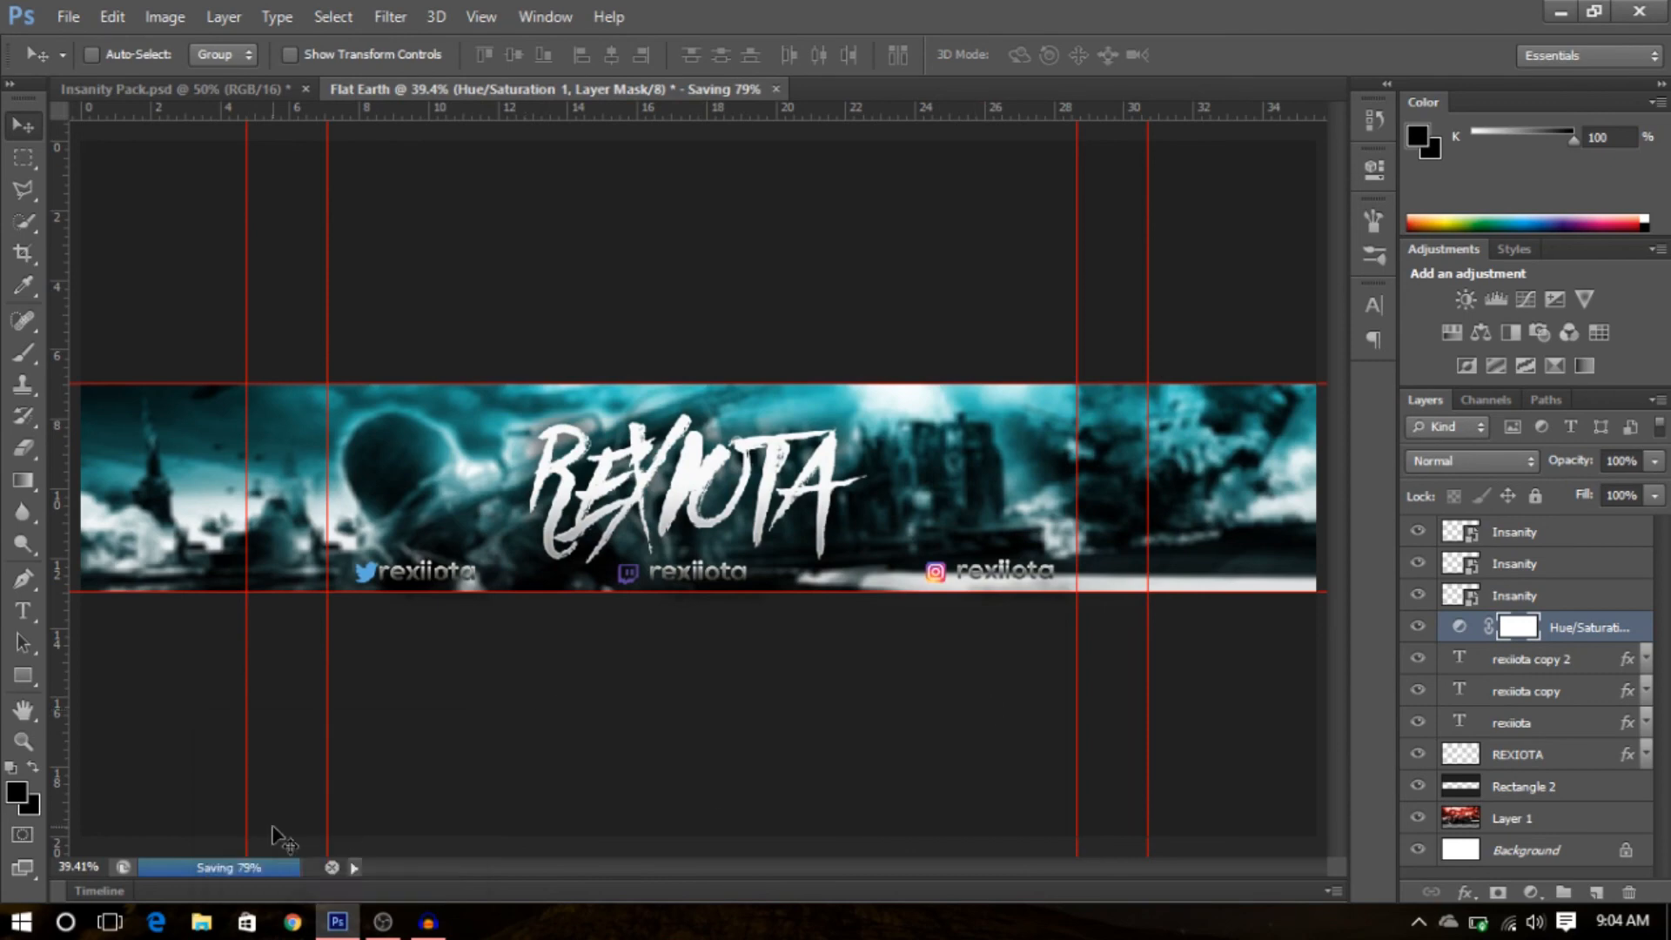
# - Switch to File Explorer, open the saved Flat Earth image from F:\Pictures\Rexiota6 to preview it, then close the viewer
pyautogui.click(340, 924)
pyautogui.doubleClick(39, 39)
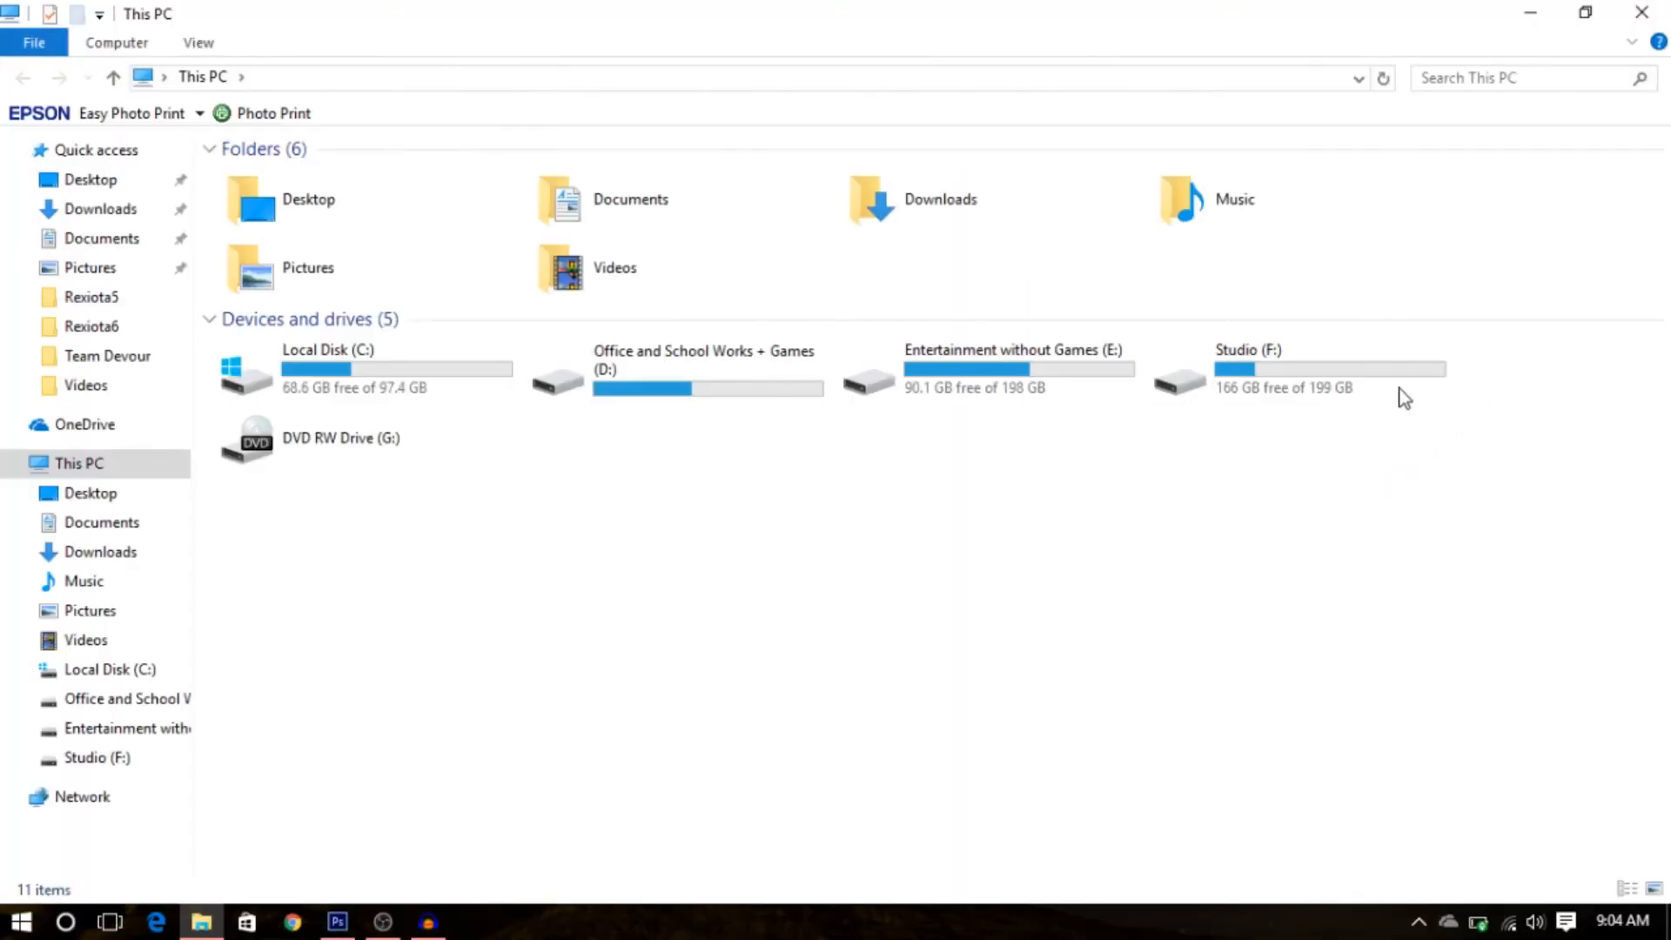
pyautogui.doubleClick(1328, 373)
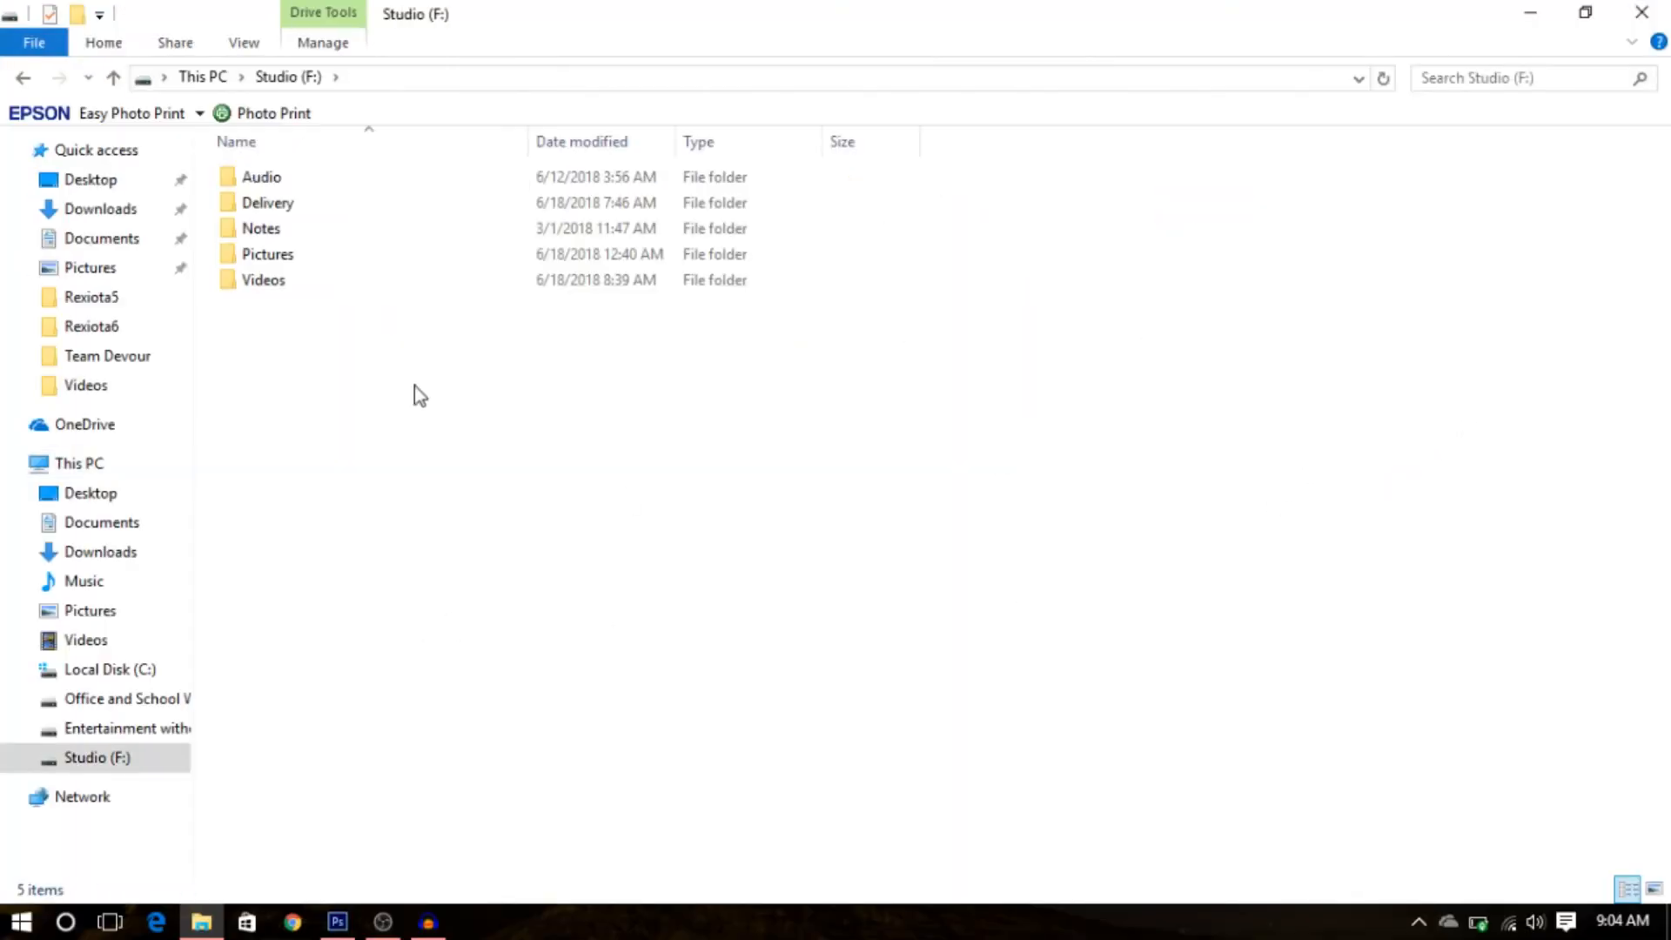
pyautogui.doubleClick(313, 259)
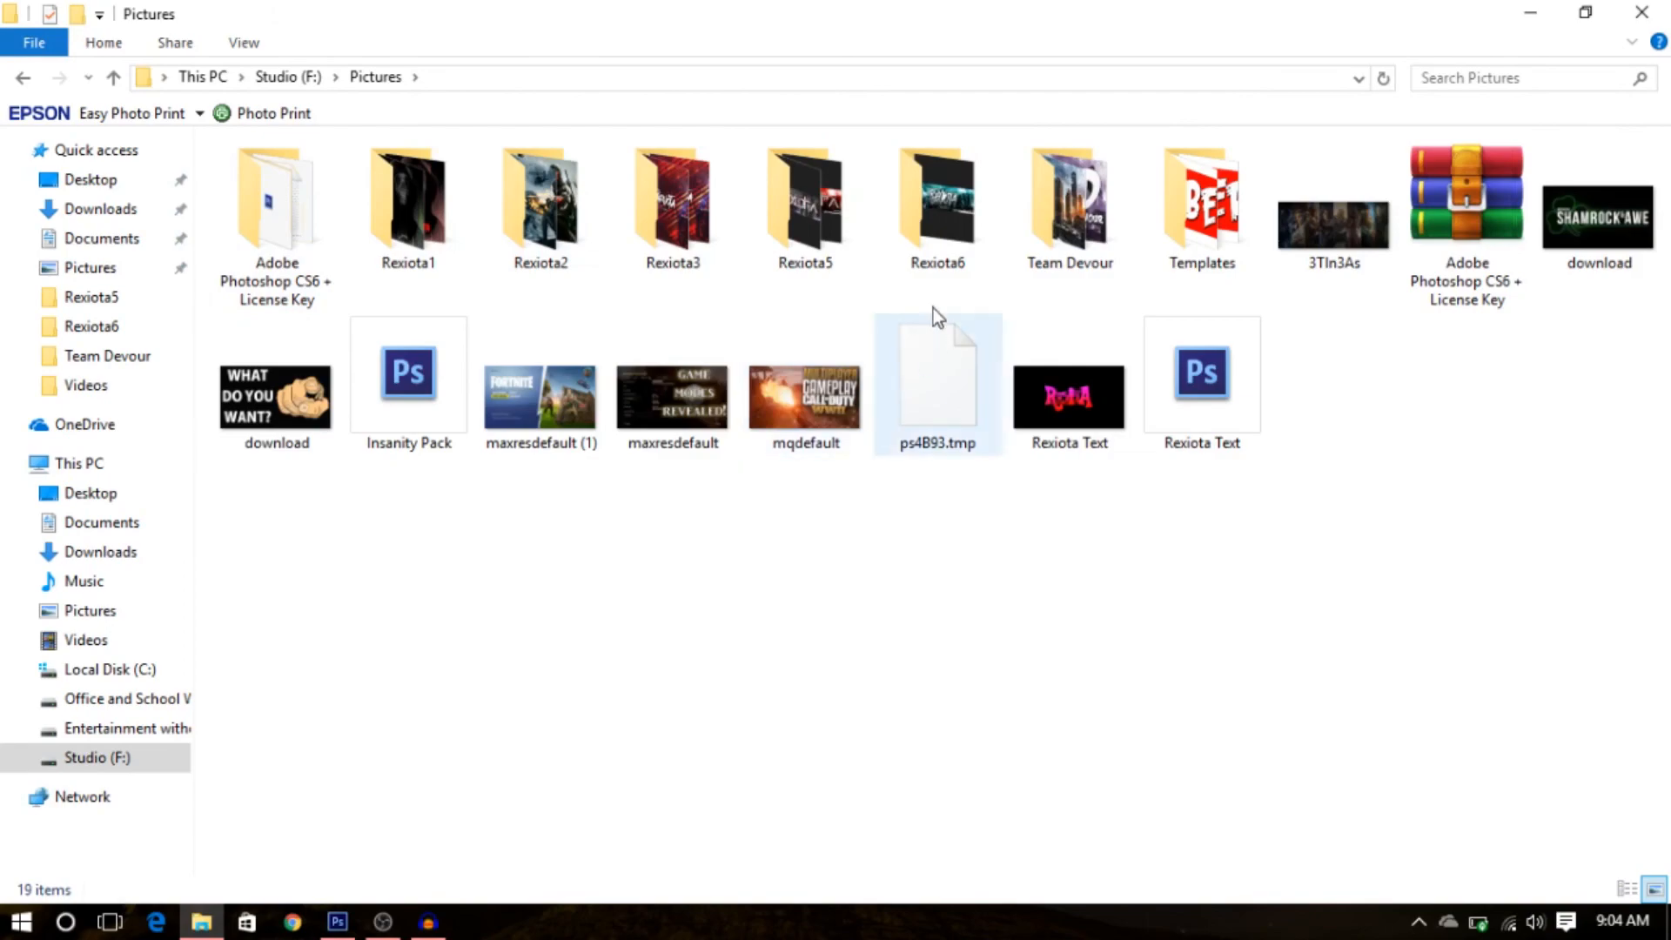
pyautogui.doubleClick(943, 276)
pyautogui.doubleClick(277, 173)
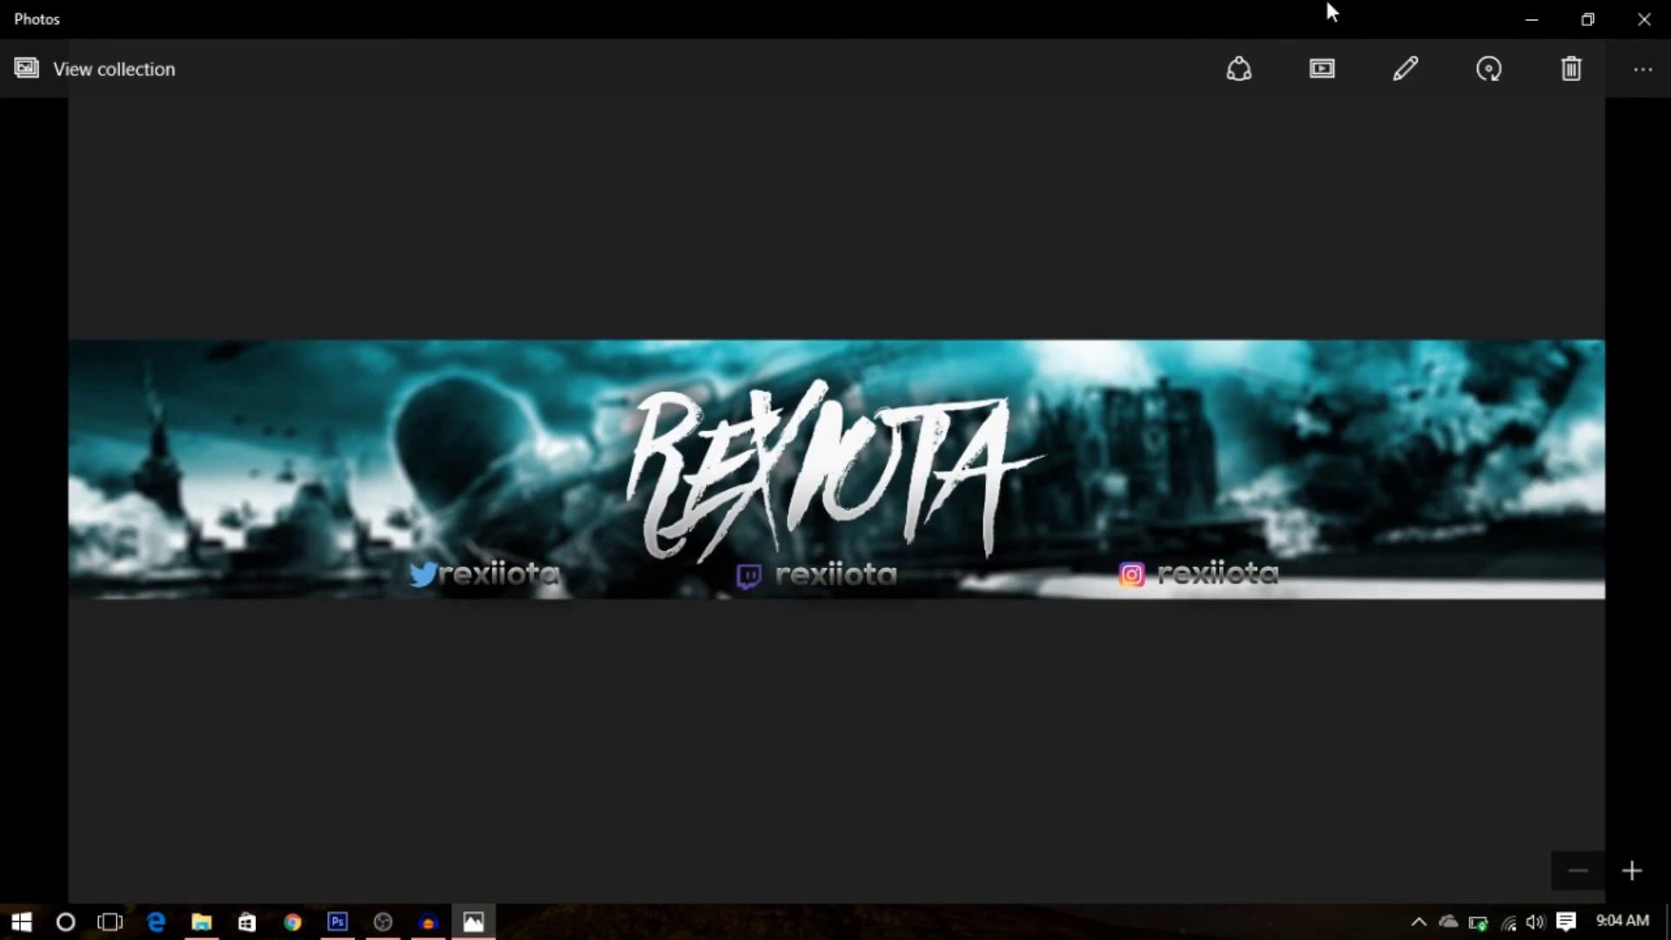
pyautogui.click(1642, 17)
pyautogui.click(1643, 12)
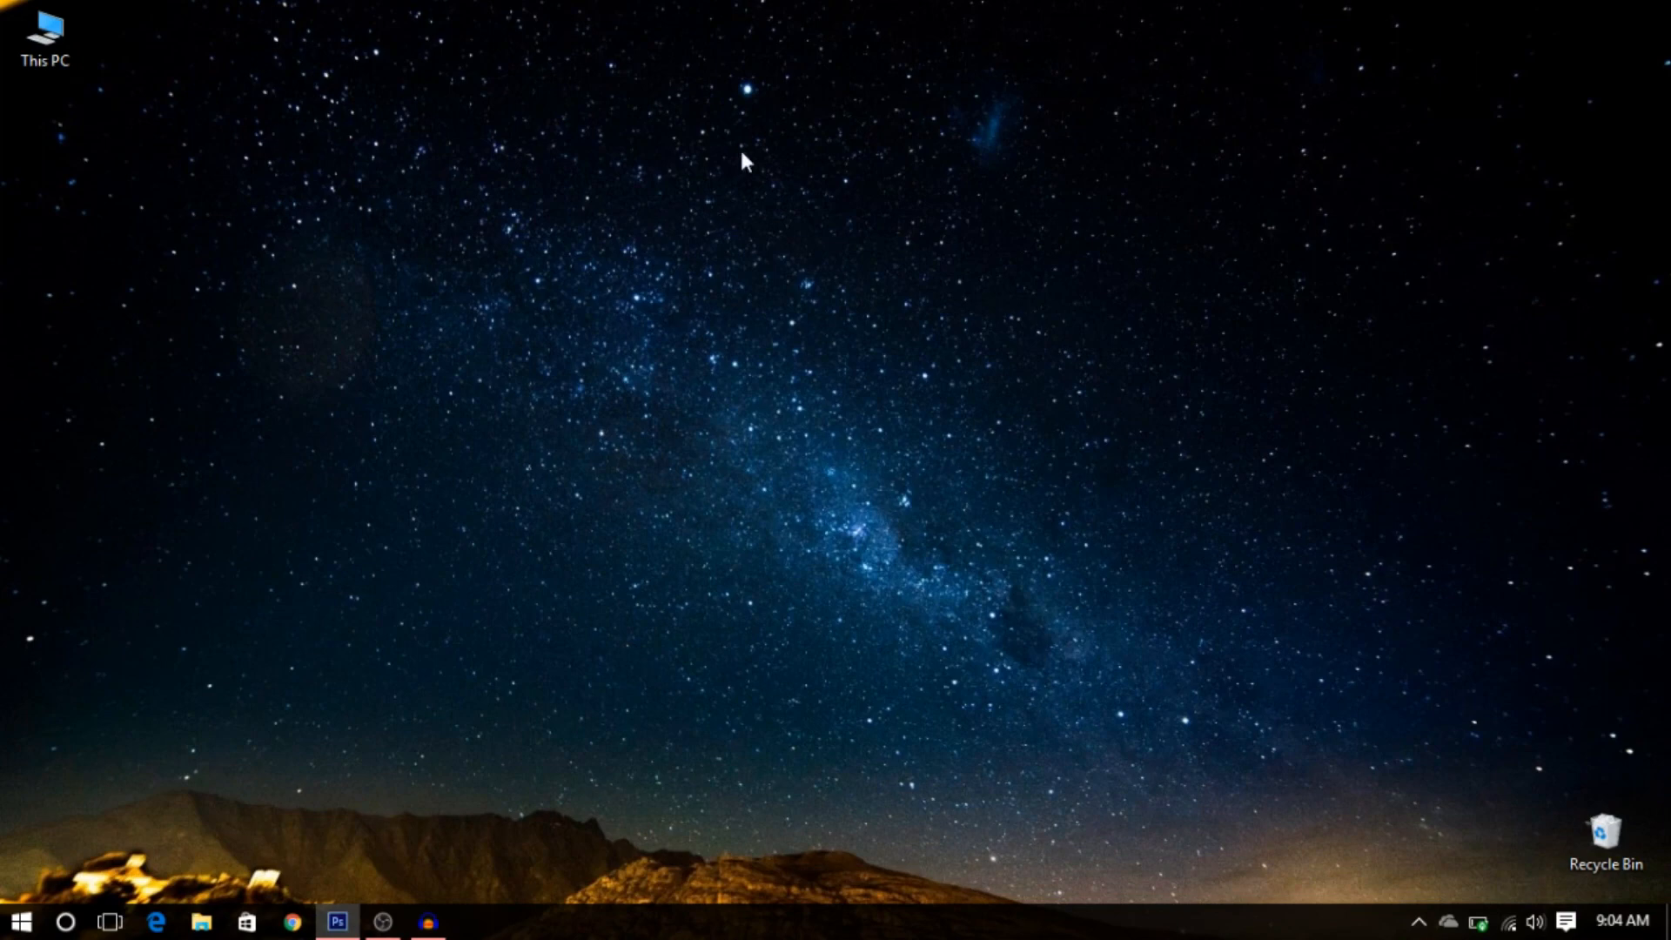